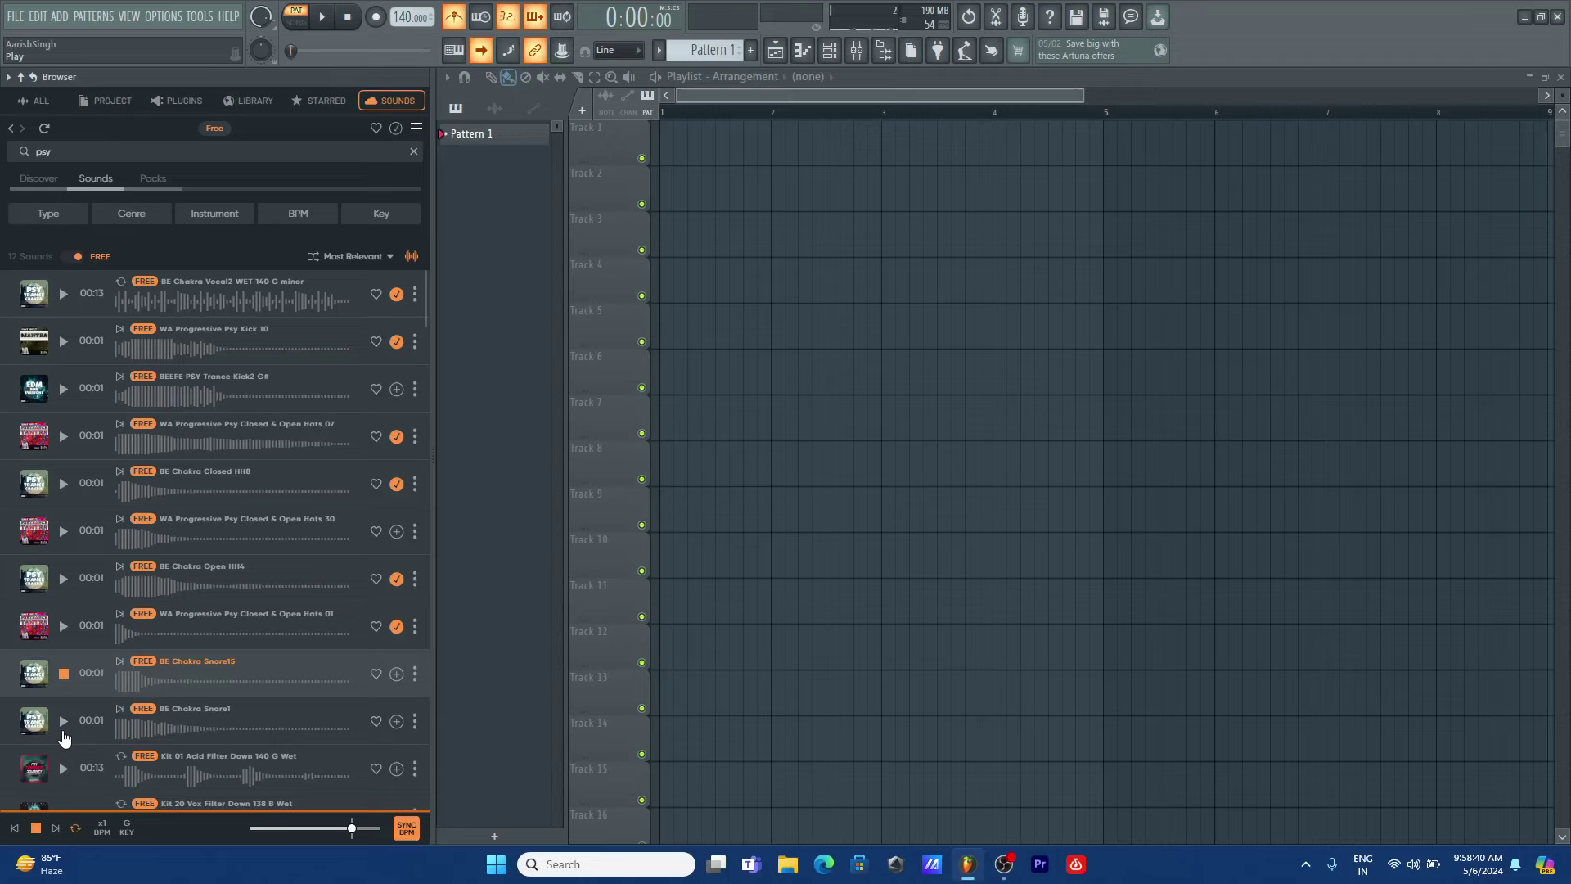
- Audition the BE Chakra Snare1 and Kit 01 Acid Filter Down samples, and look through the free psy sounds
{"action": "left_click", "coordinate": [63, 733]}
{"action": "left_click", "coordinate": [63, 758]}
{"action": "left_click", "coordinate": [63, 757]}
{"action": "scroll", "coordinate": [134, 513], "scroll_direction": "down", "scroll_amount": 2}
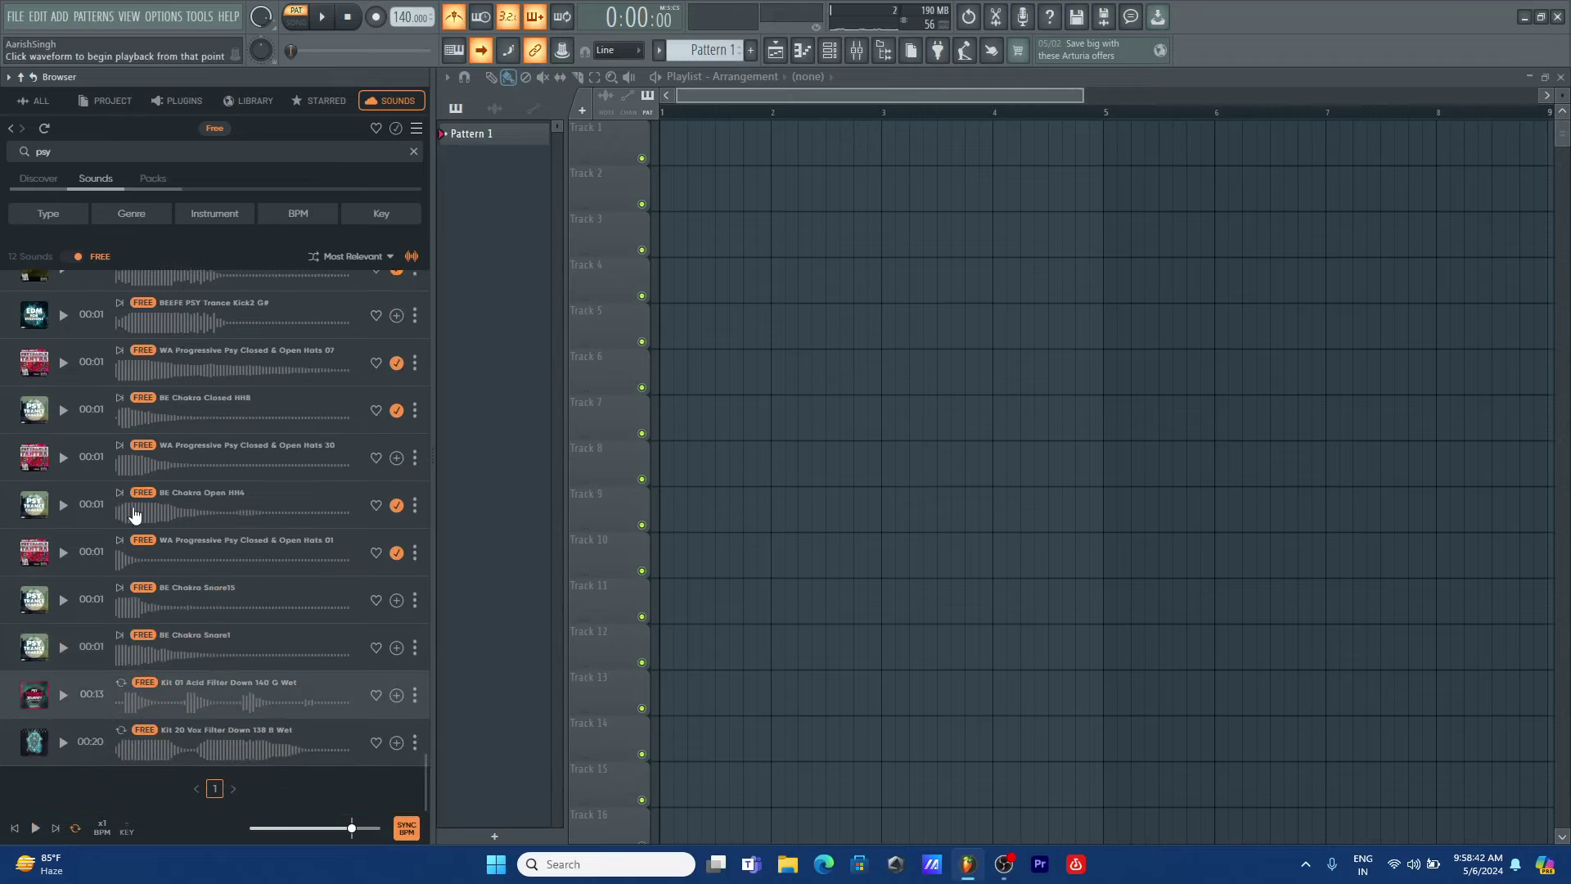
{"action": "left_click", "coordinate": [138, 222]}
{"action": "left_click", "coordinate": [140, 223]}
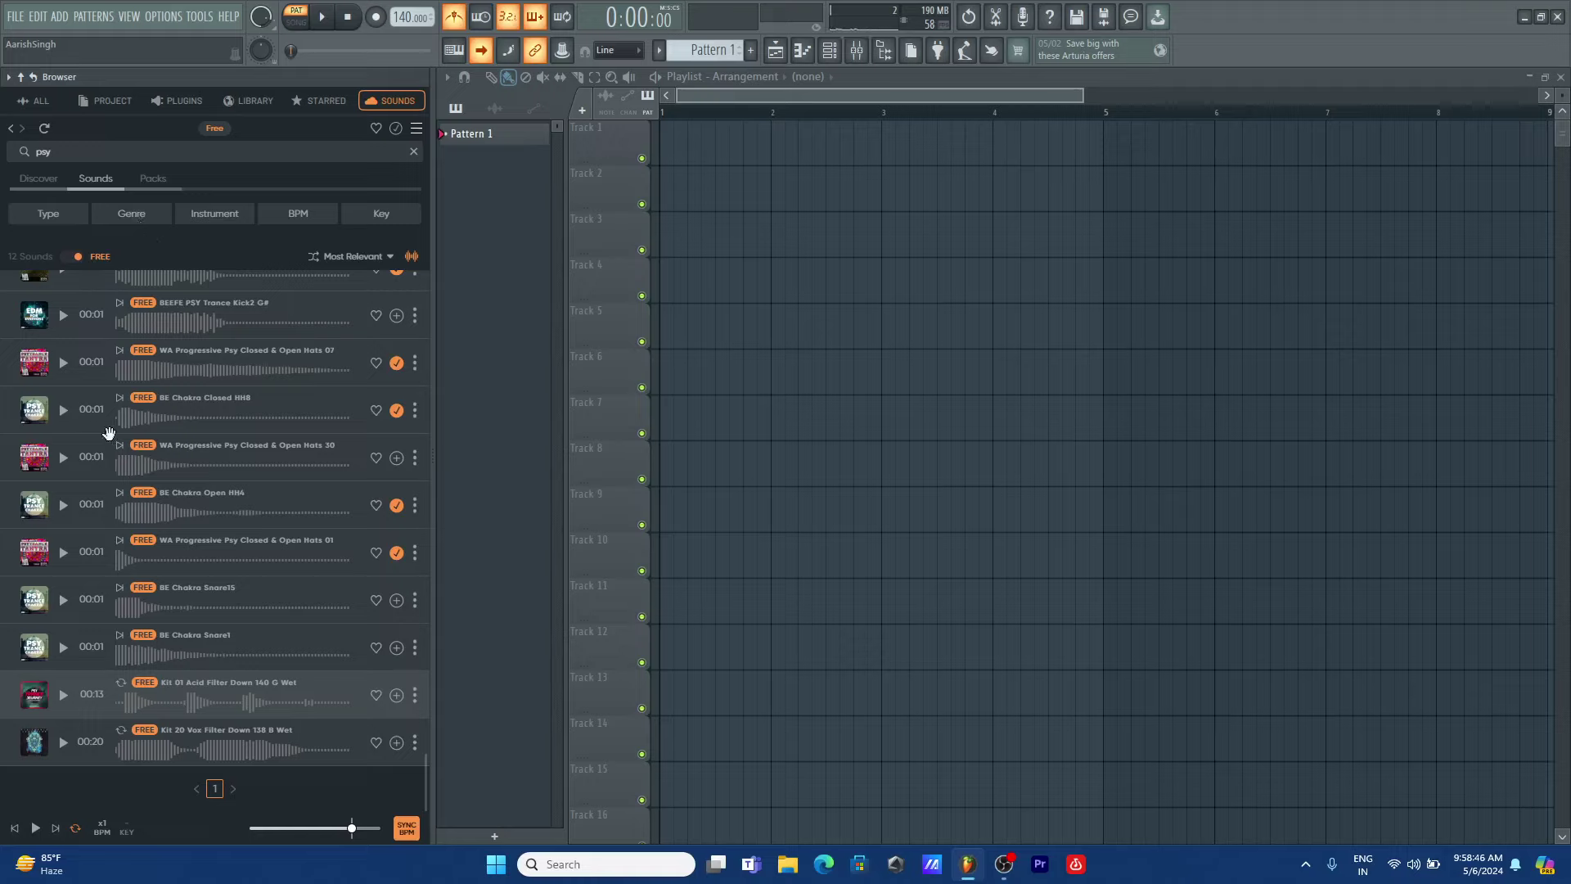
{"action": "scroll", "coordinate": [108, 432], "scroll_direction": "up", "scroll_amount": 2}
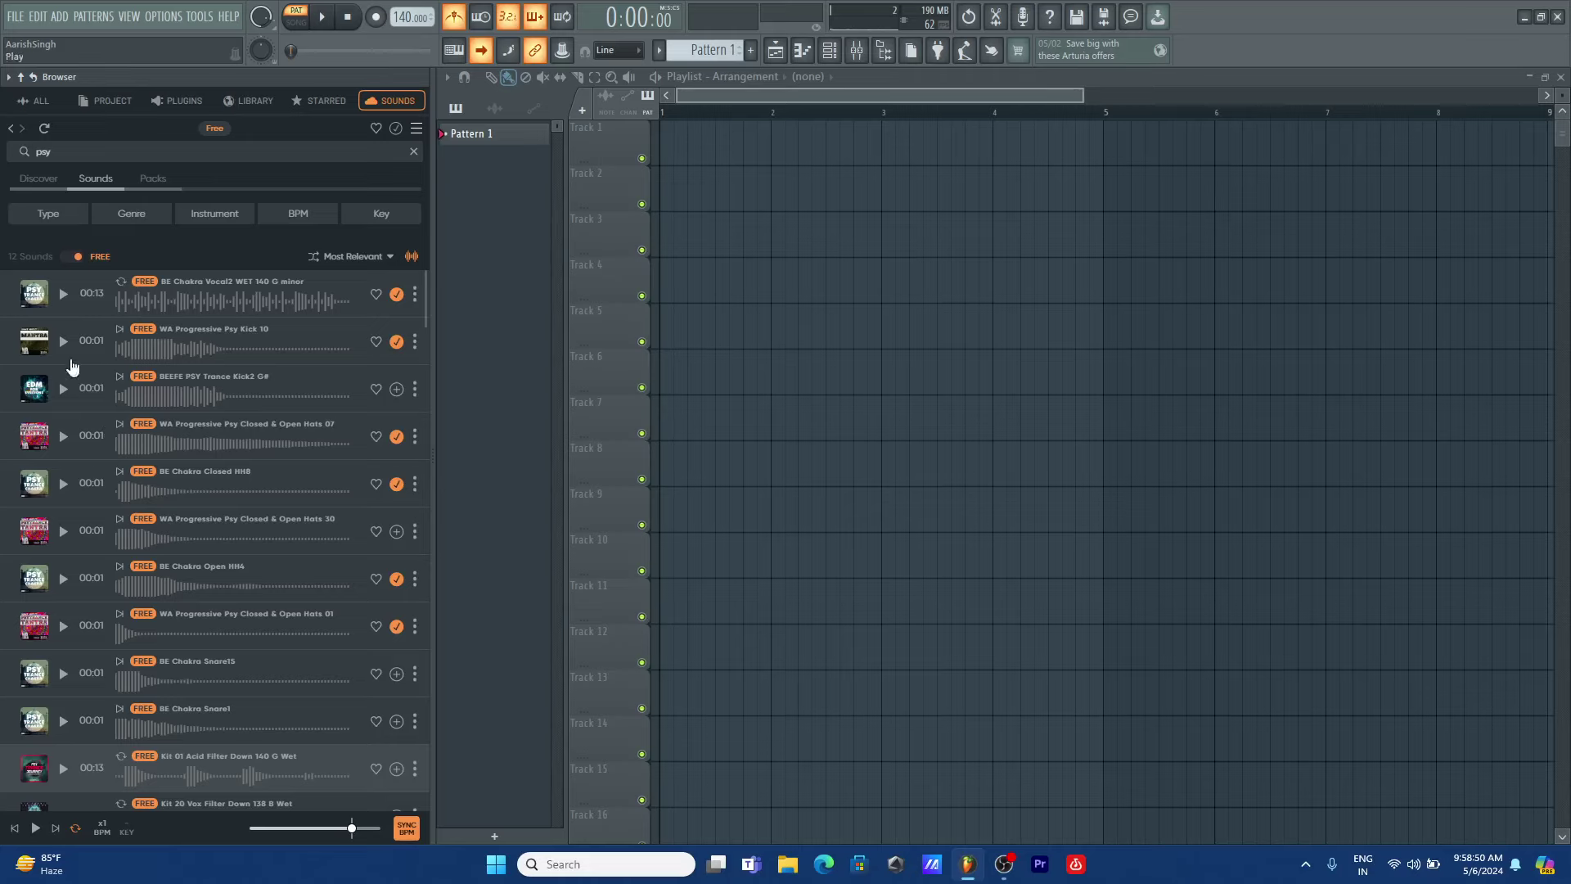
{"action": "left_click", "coordinate": [0, 377]}
{"action": "left_click", "coordinate": [1, 465]}
- Preview the BE Chakra Vocal2 WET 140 G minor sample and add it at the start of Track 1 as an audio track
{"action": "left_click", "coordinate": [64, 296]}
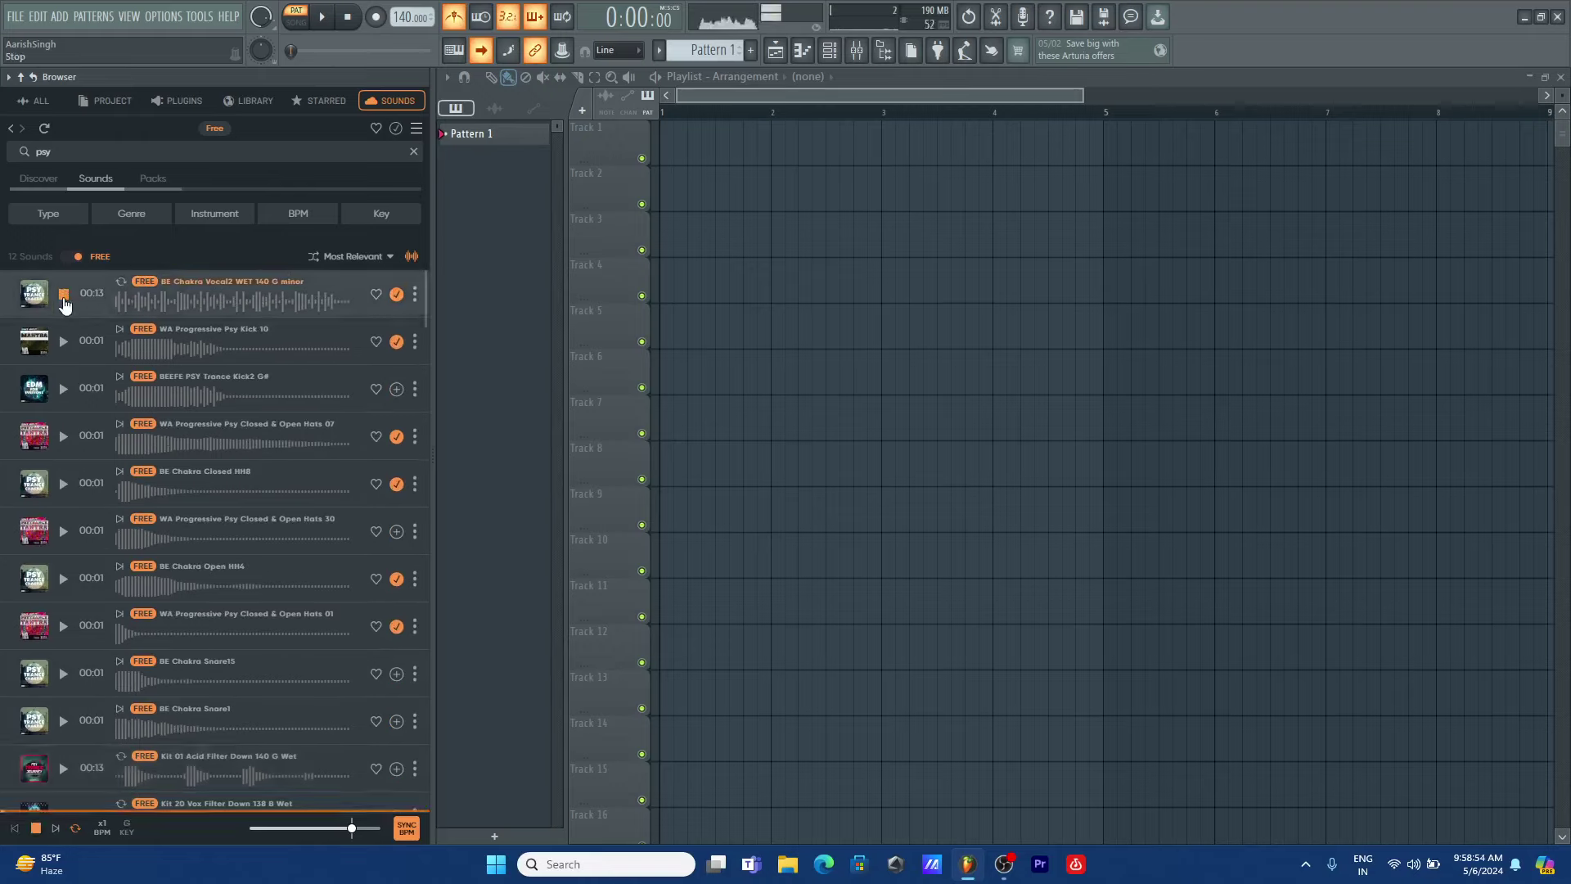
{"action": "left_click", "coordinate": [64, 303]}
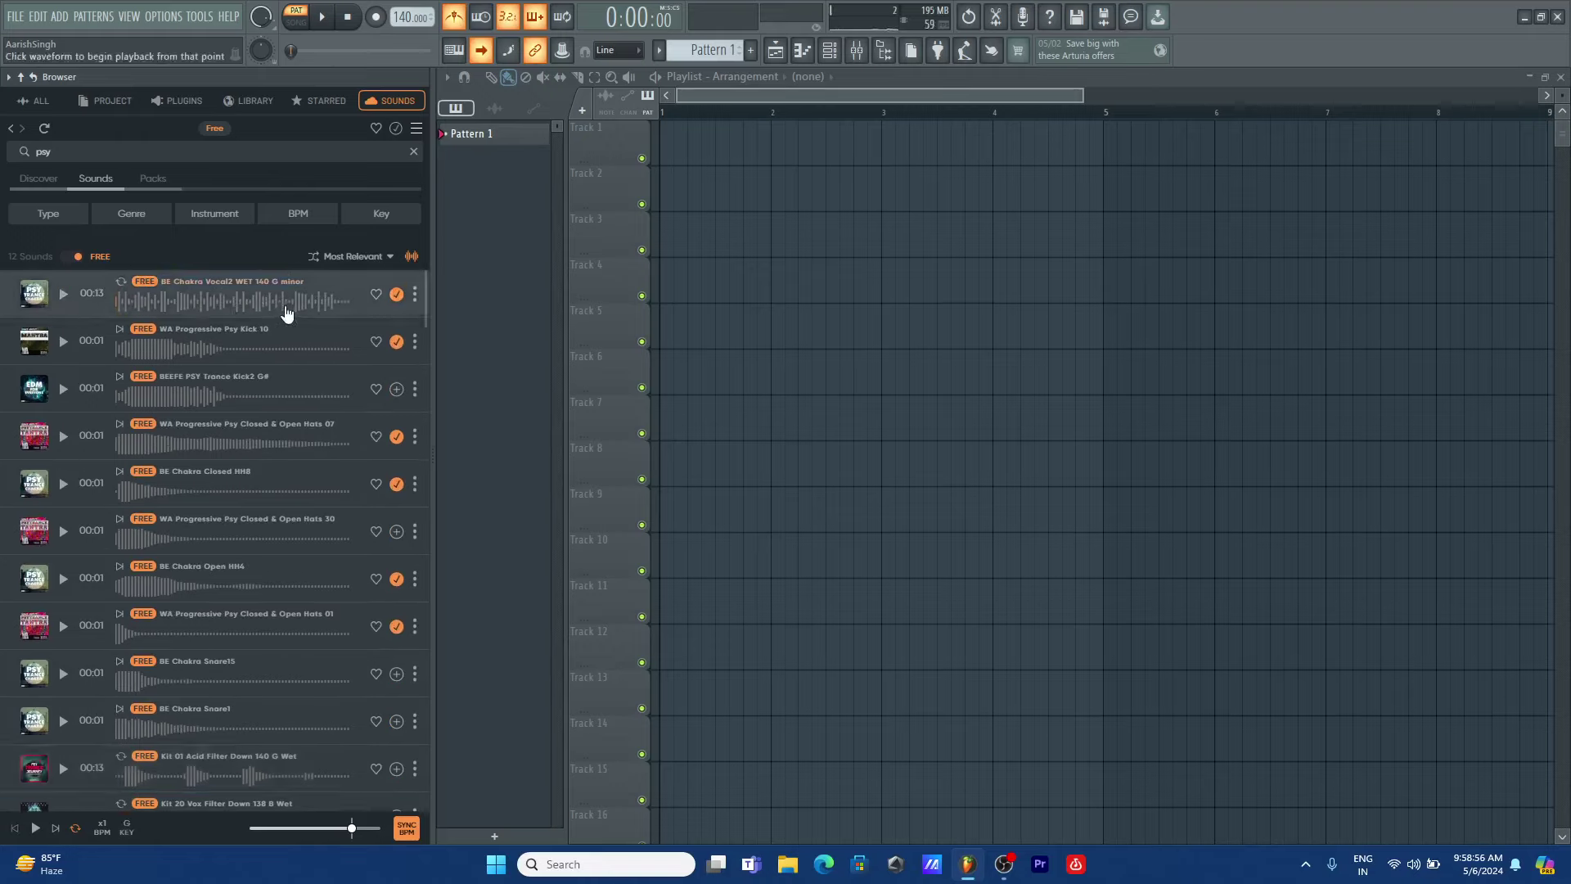
{"action": "left_click_drag", "start_coordinate": [272, 309], "coordinate": [393, 253]}
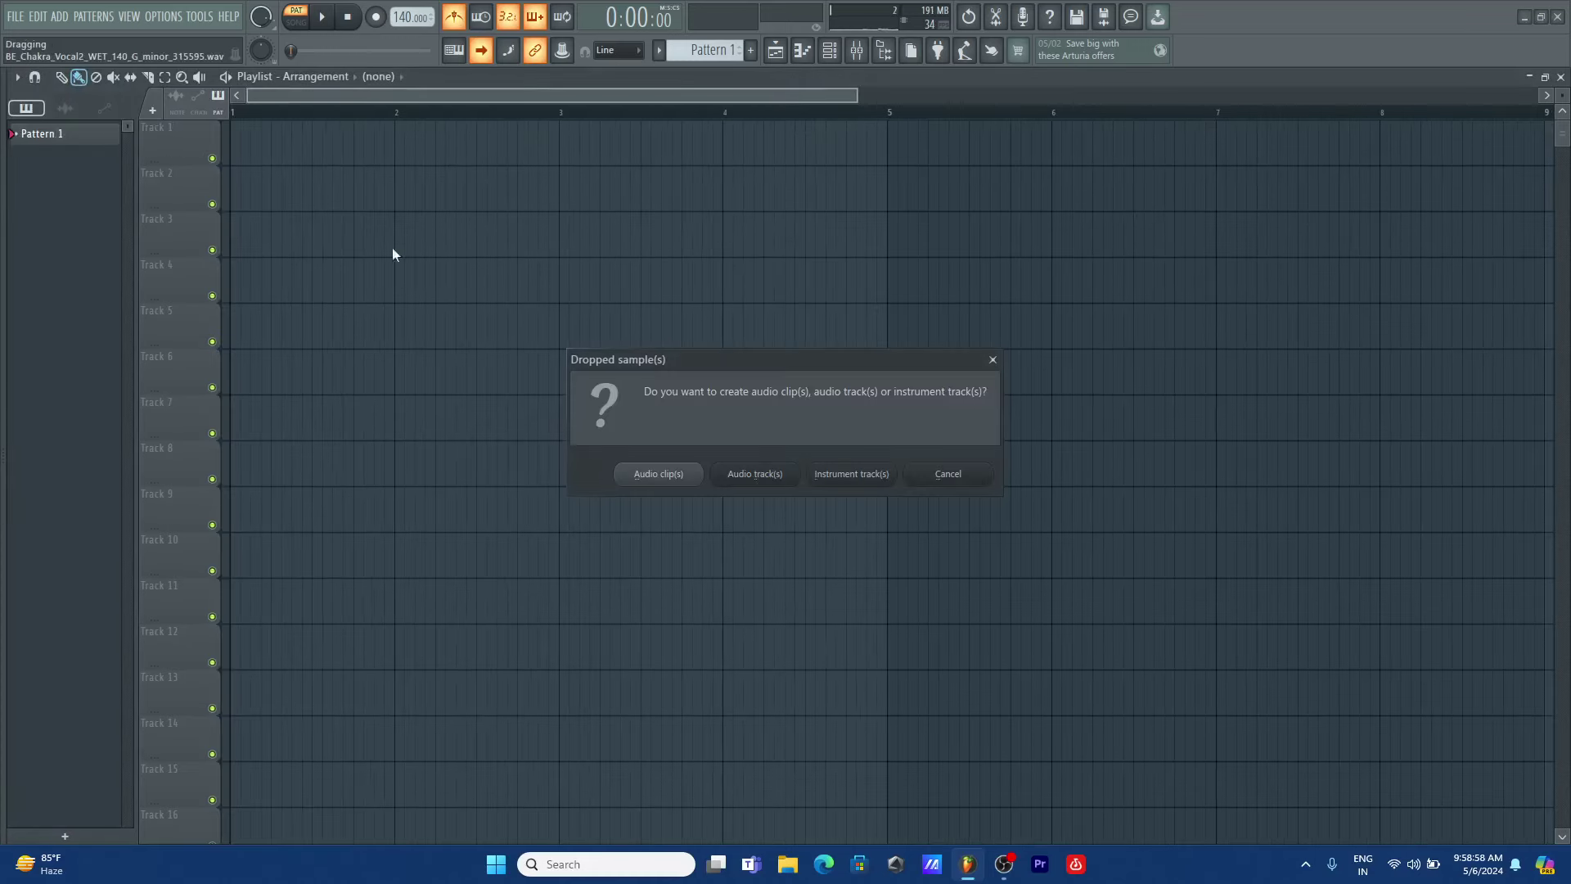
{"action": "left_click", "coordinate": [749, 479]}
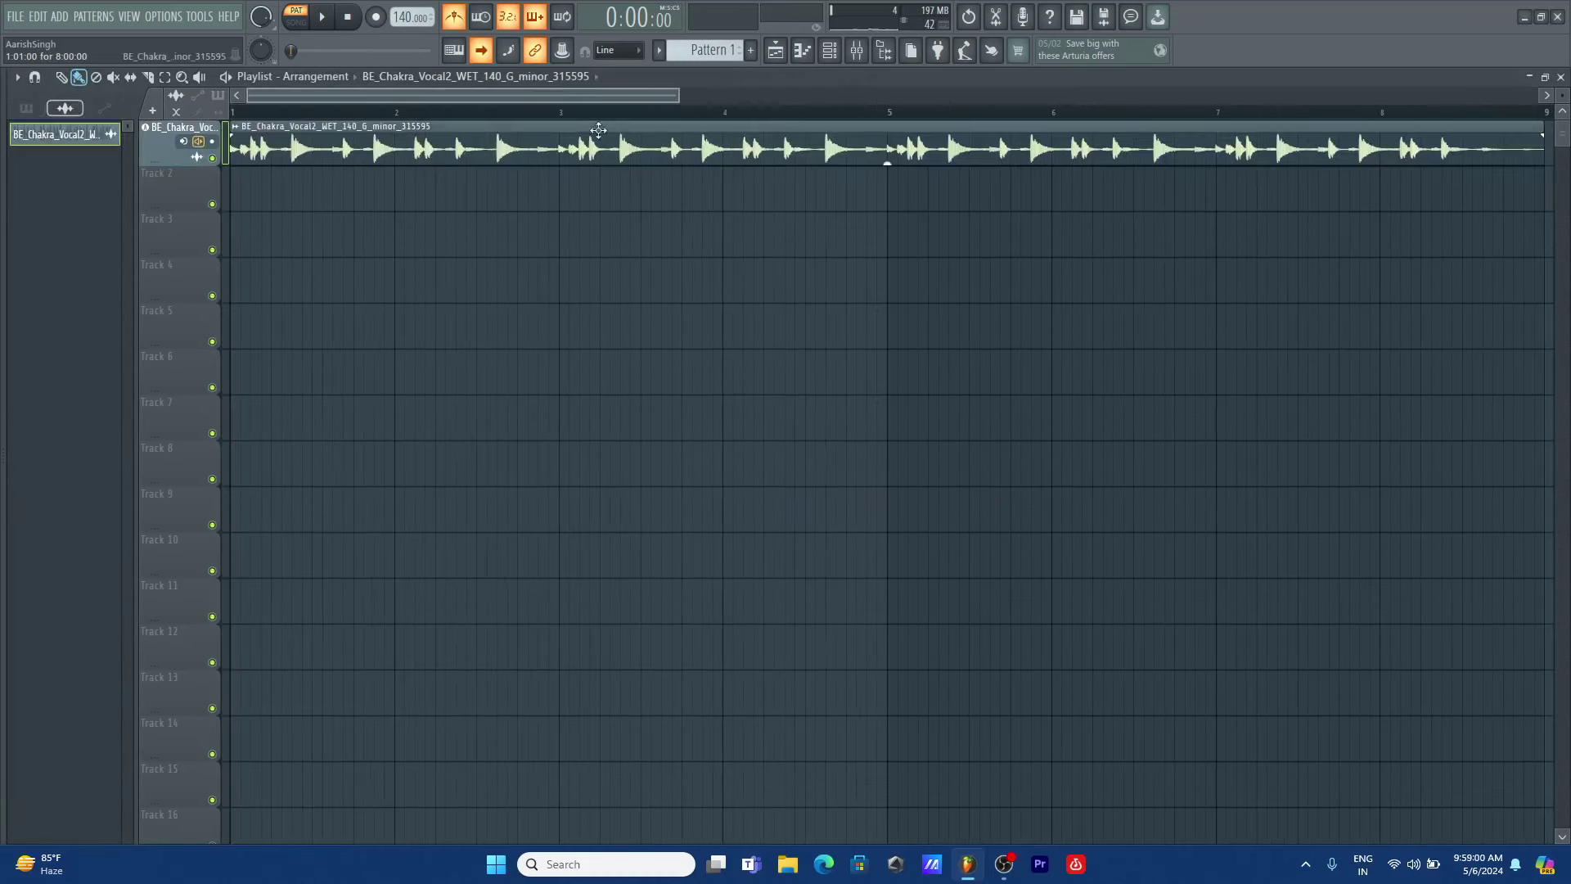
- Switch playback from pattern to song mode and play the vocal clip from the beginning of the playlist
{"action": "left_click_drag", "start_coordinate": [680, 97], "coordinate": [1200, 96]}
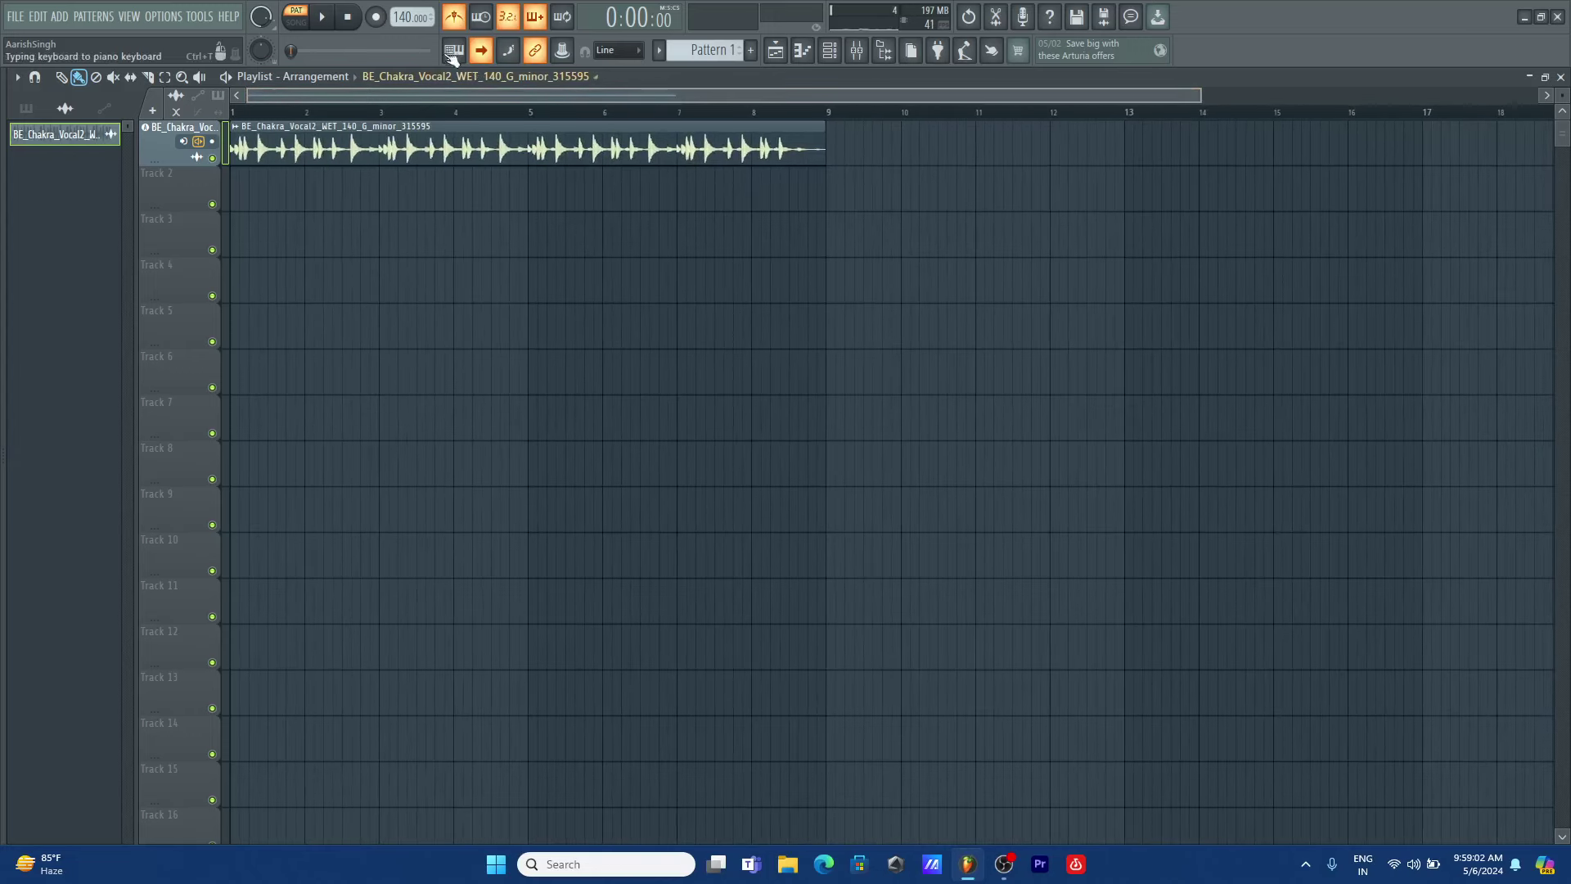
{"action": "mouse_move", "coordinate": [175, 306]}
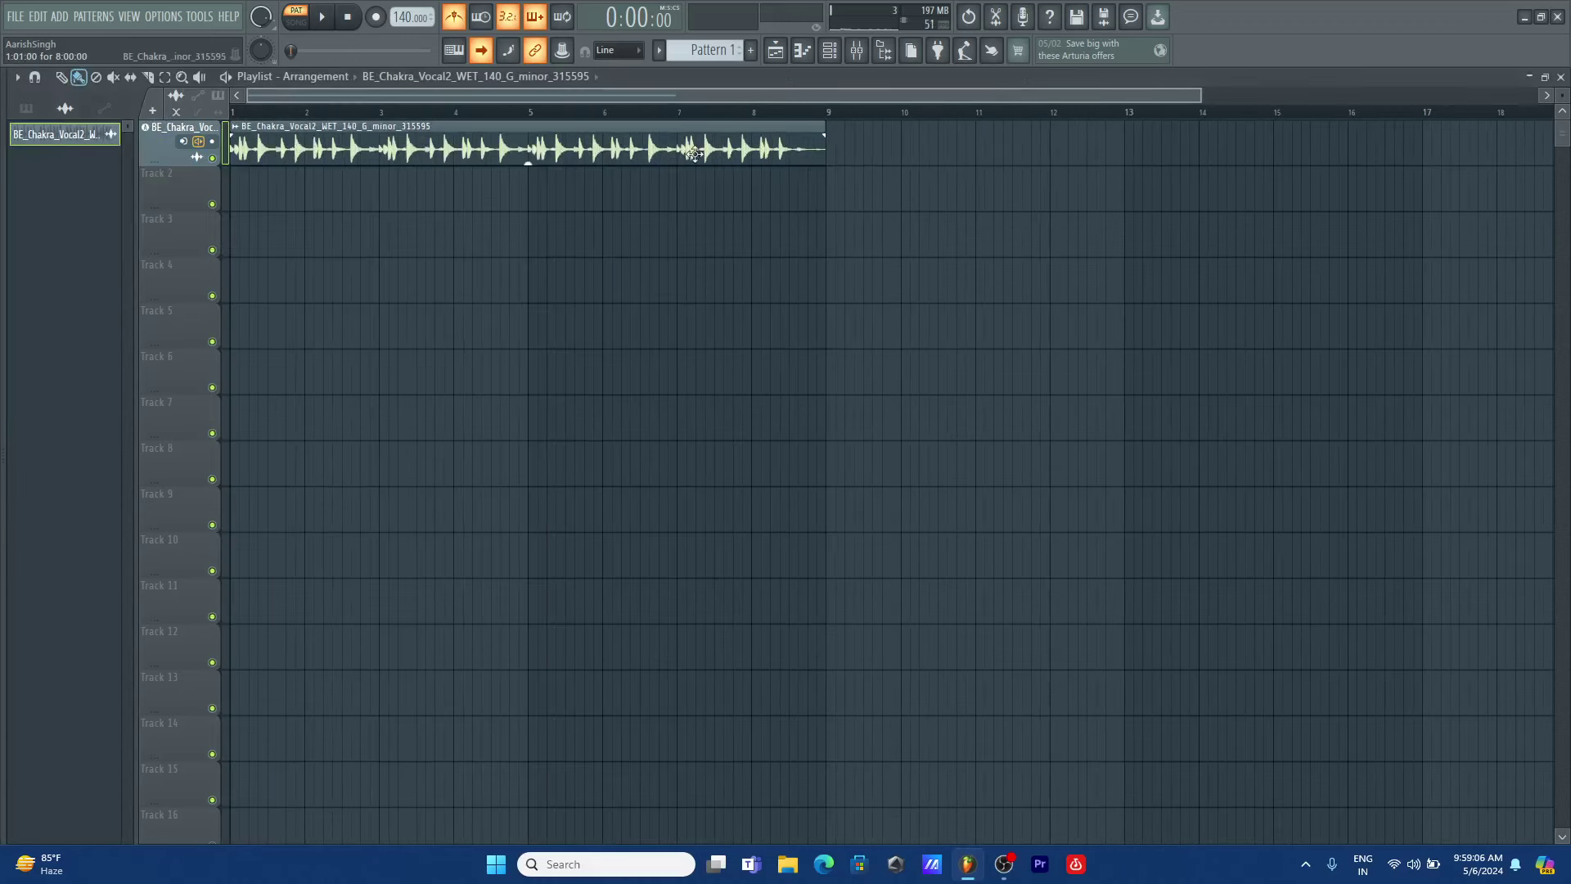
{"action": "left_click_drag", "start_coordinate": [1197, 99], "coordinate": [676, 45]}
{"action": "left_click_drag", "start_coordinate": [1562, 96], "coordinate": [1563, 99]}
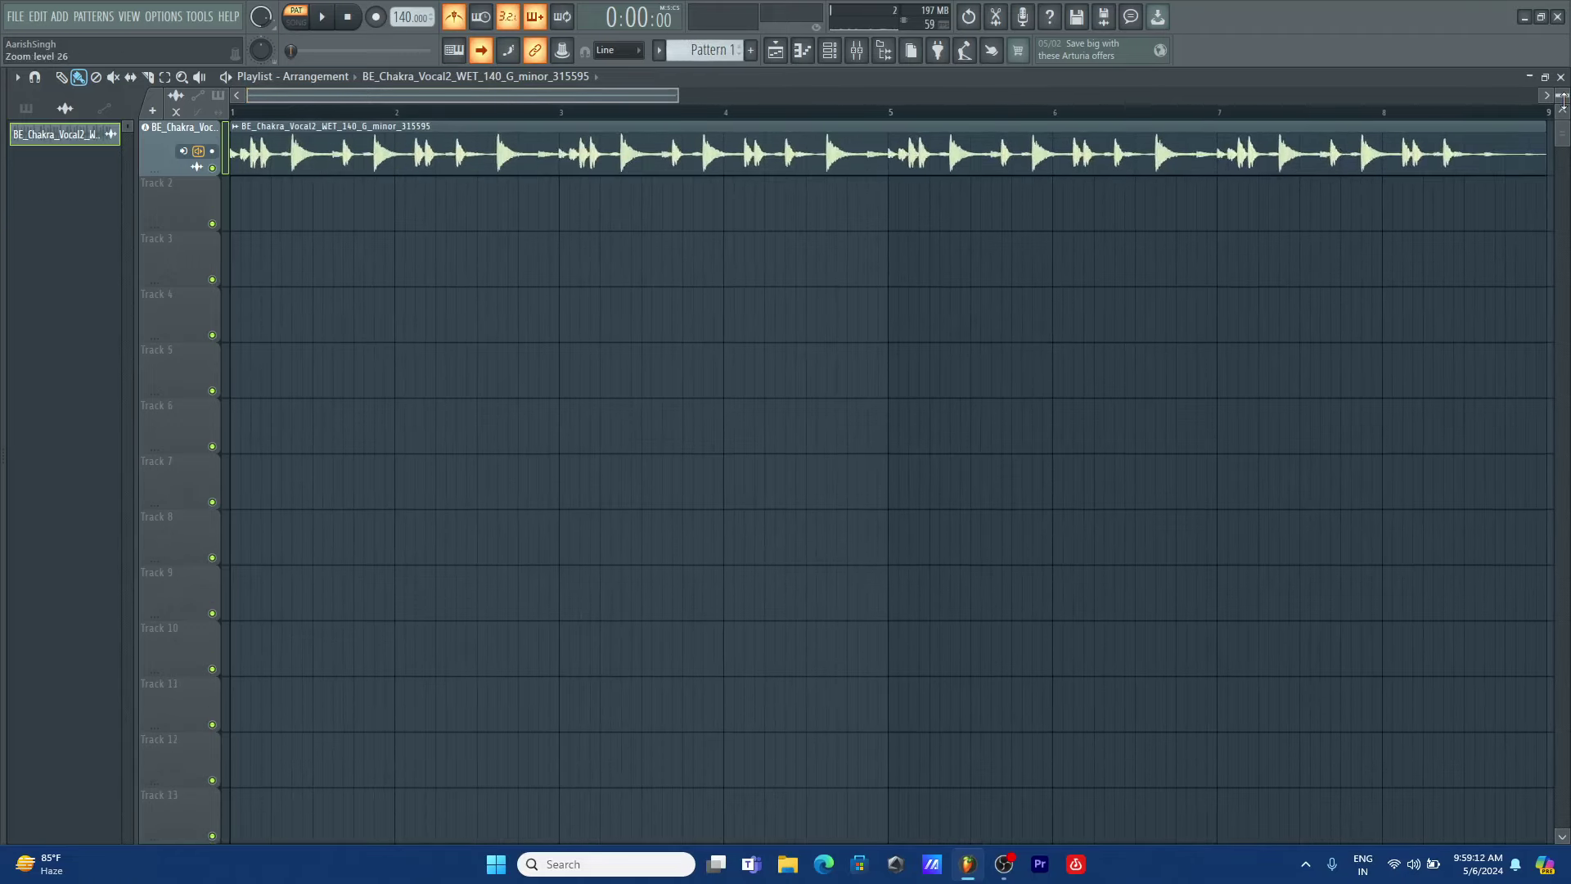
{"action": "left_click_drag", "start_coordinate": [689, 98], "coordinate": [676, 46]}
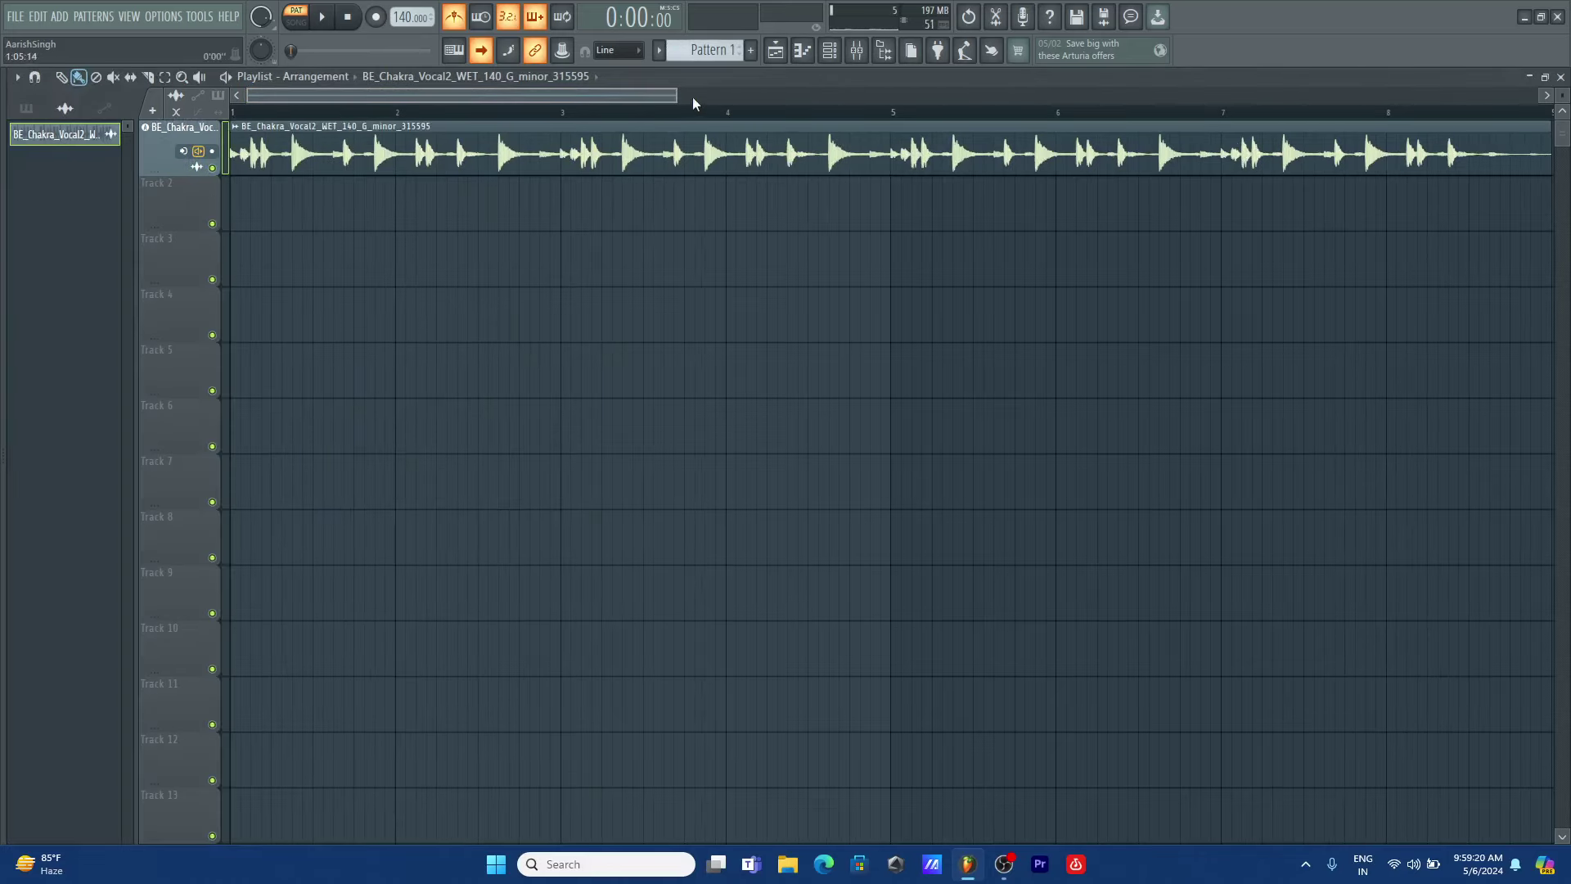
{"action": "key", "text": "space"}
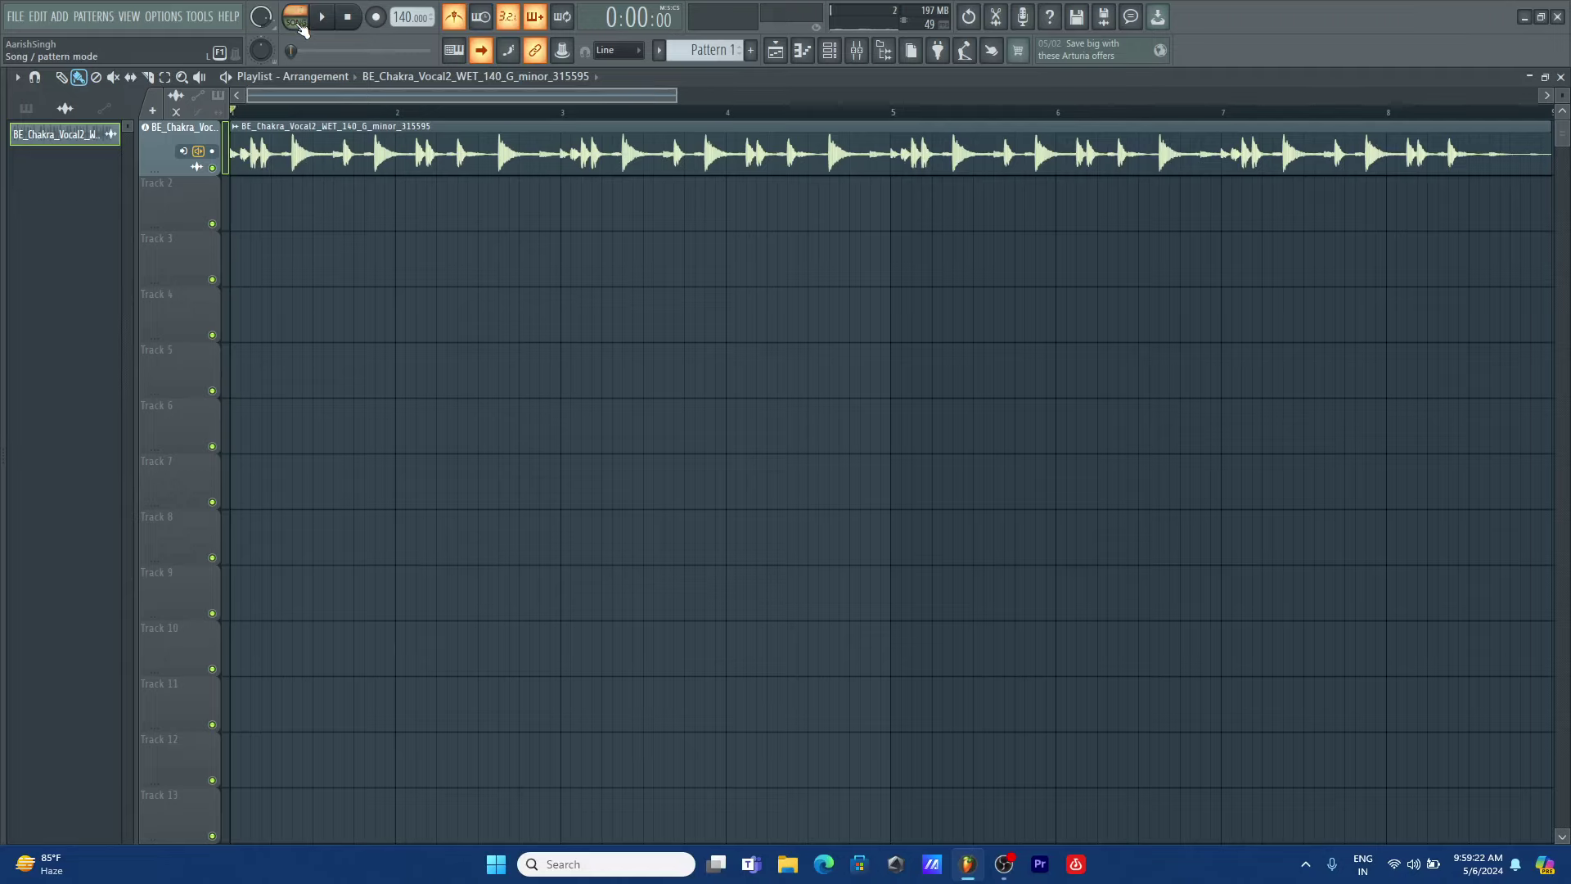
{"action": "left_click_drag", "start_coordinate": [676, 95], "coordinate": [772, 95]}
{"action": "key", "text": "space"}
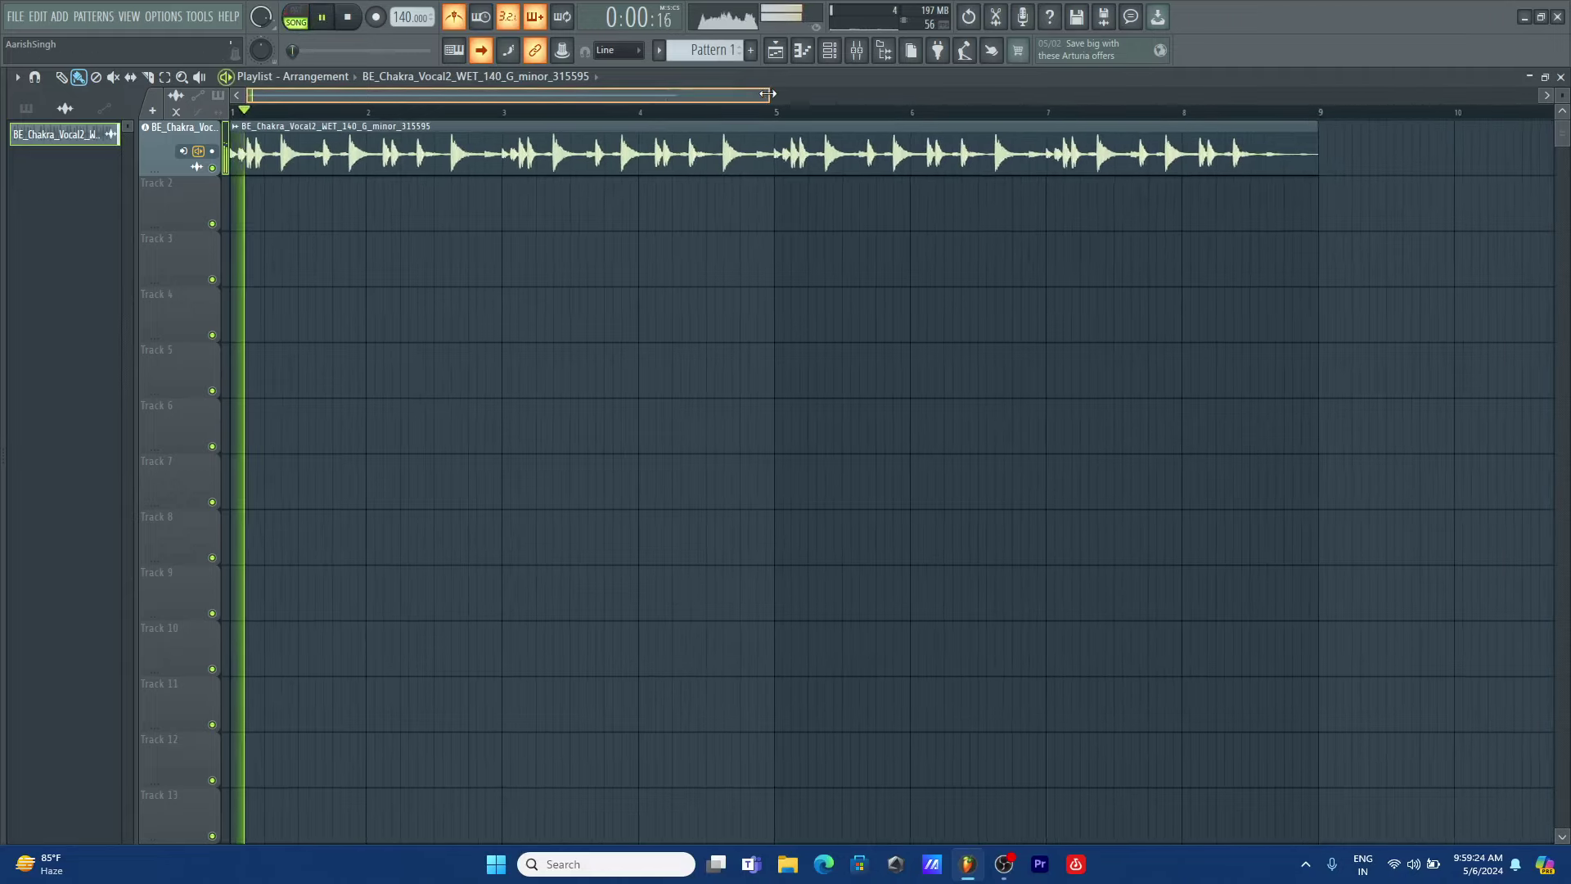
- Lower the vocal clip's channel volume to 44% in its channel settings, and stop playback
{"action": "double_click", "coordinate": [723, 166]}
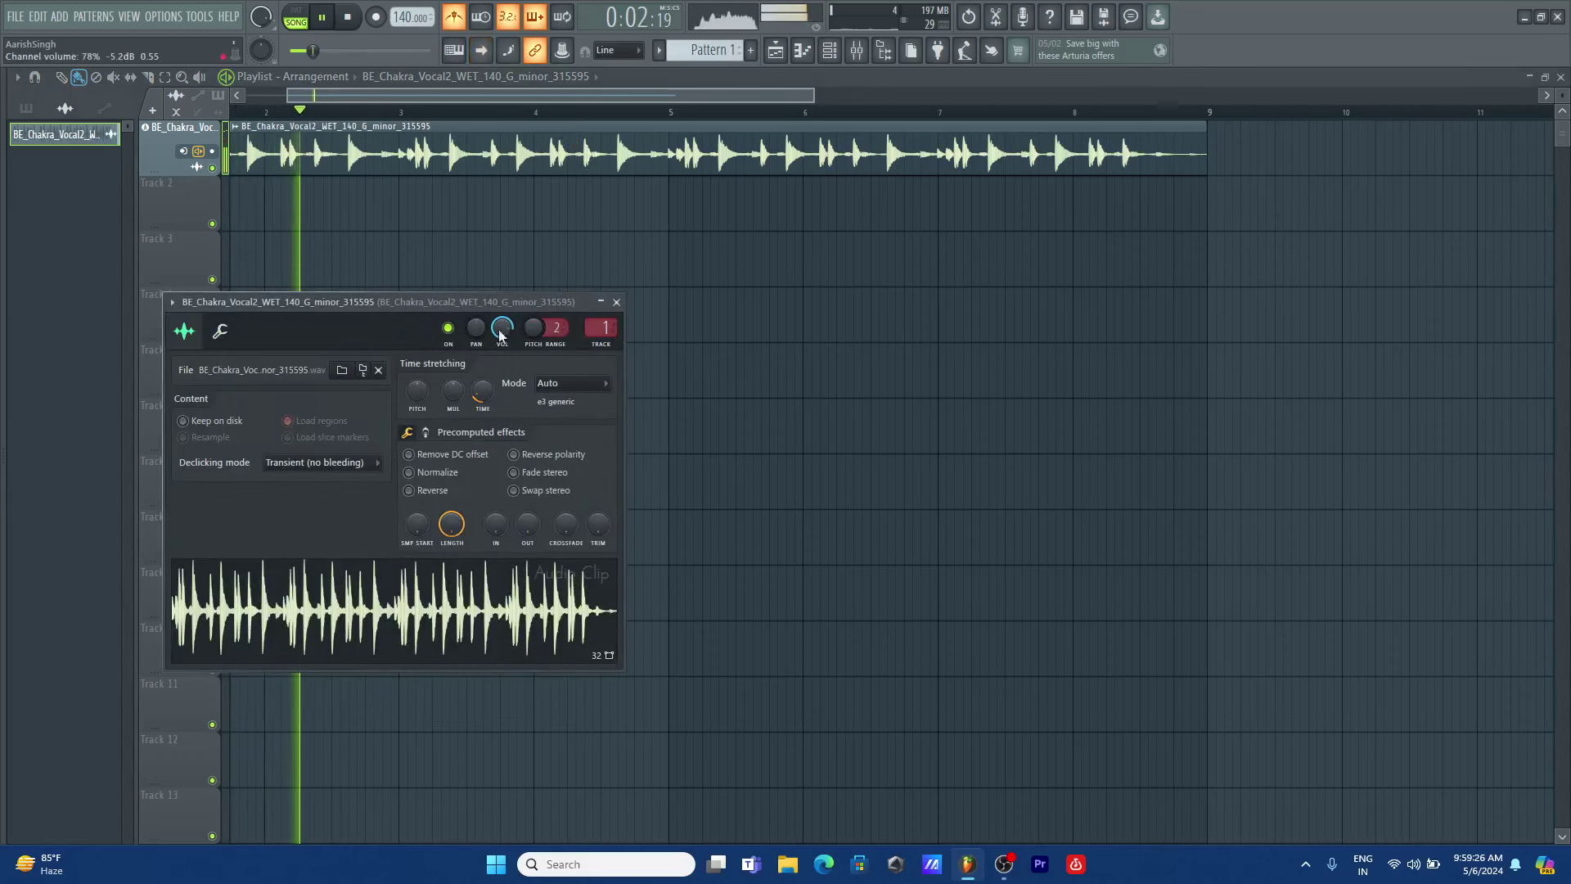
{"action": "left_click_drag", "start_coordinate": [497, 336], "coordinate": [498, 385]}
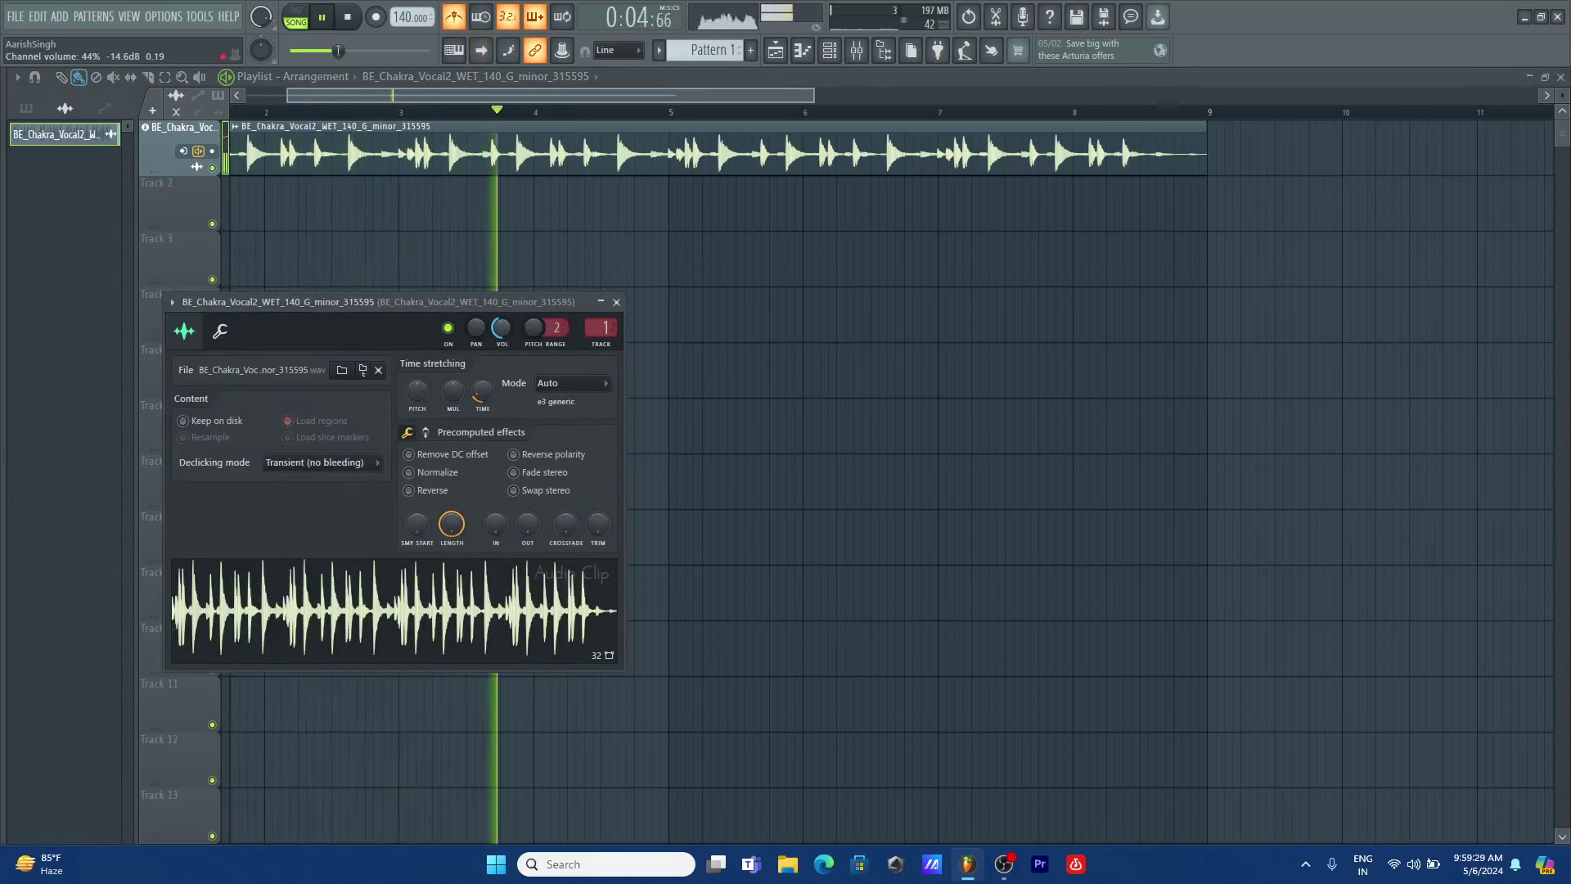
{"action": "left_click", "coordinate": [617, 302]}
{"action": "key", "text": "space"}
- Preview WA Progressive Psy Kick 10 and add it at the start of Track 2 as an audio track
{"action": "left_click_drag", "start_coordinate": [687, 100], "coordinate": [630, 102]}
{"action": "mouse_move", "coordinate": [3, 327]}
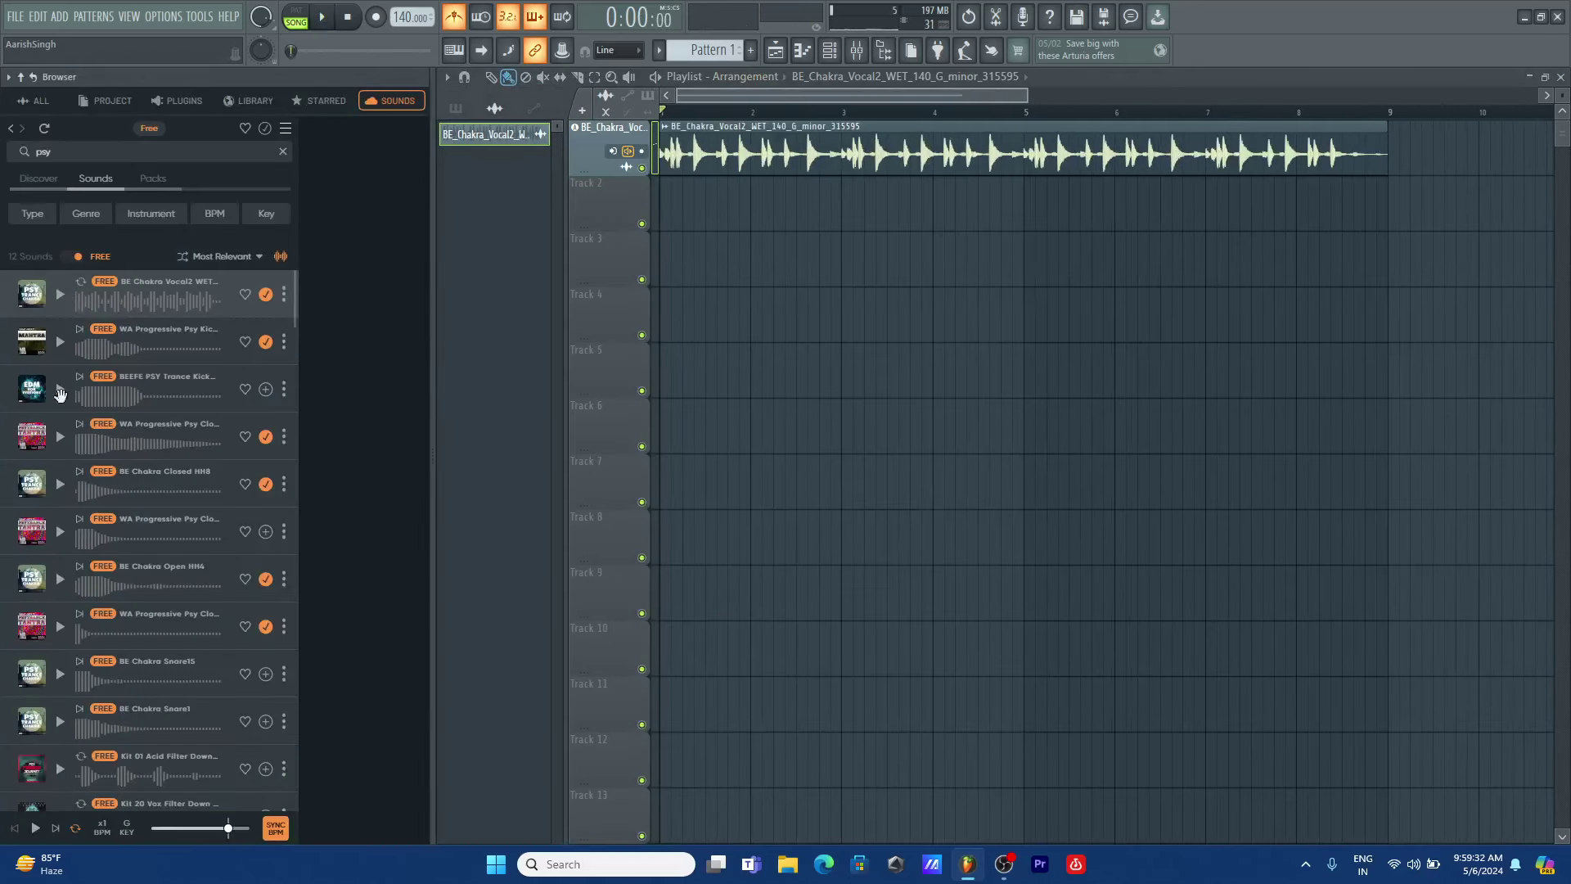
{"action": "left_click", "coordinate": [65, 347]}
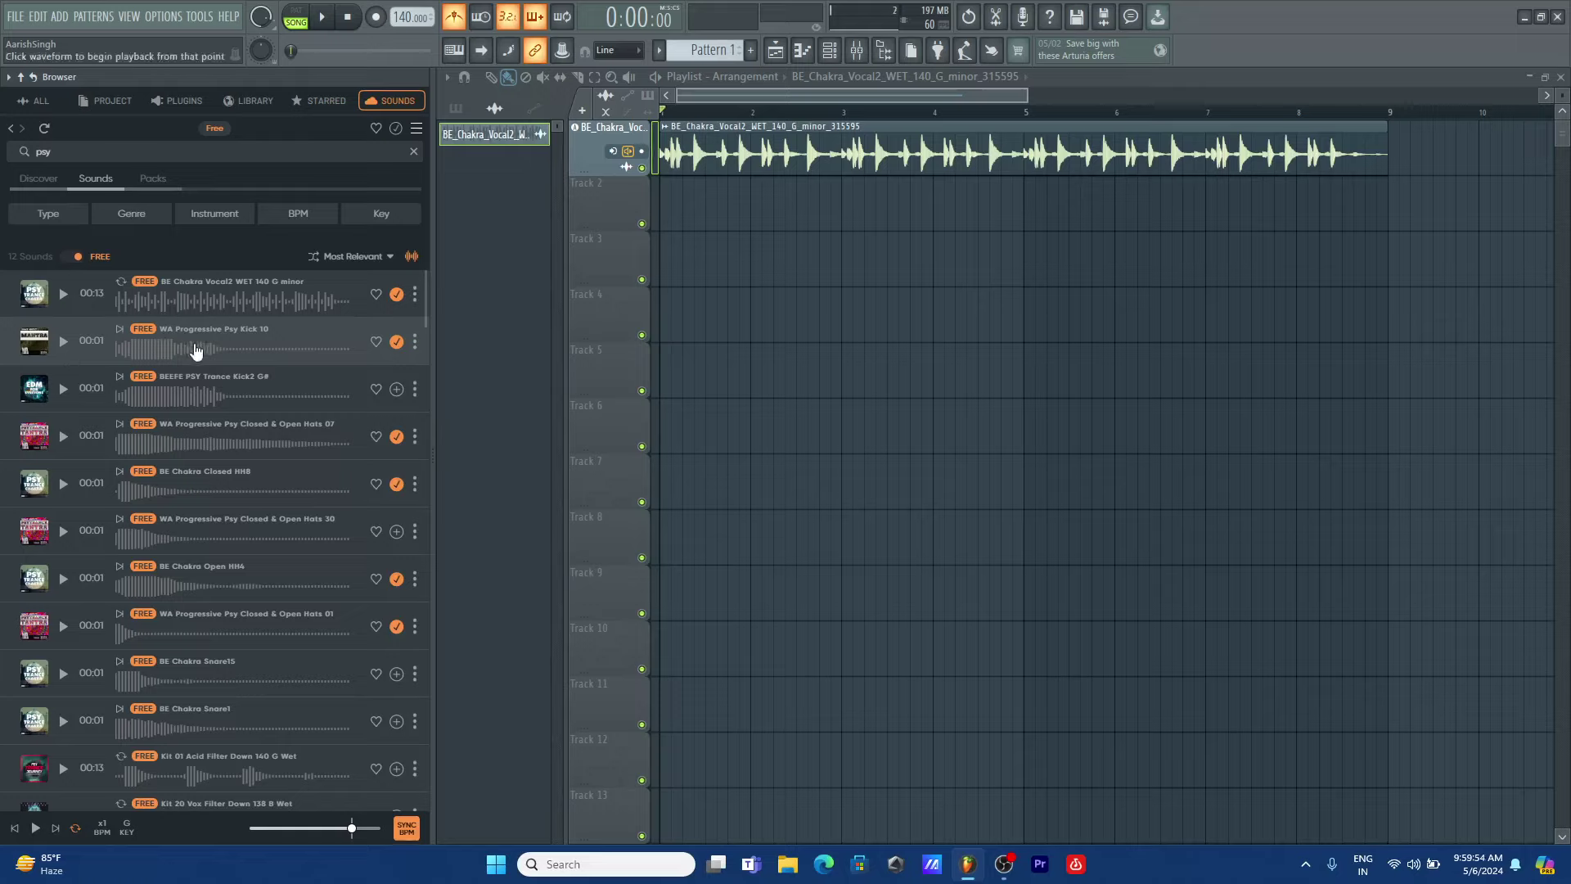
{"action": "left_click_drag", "start_coordinate": [625, 332], "coordinate": [160, 210]}
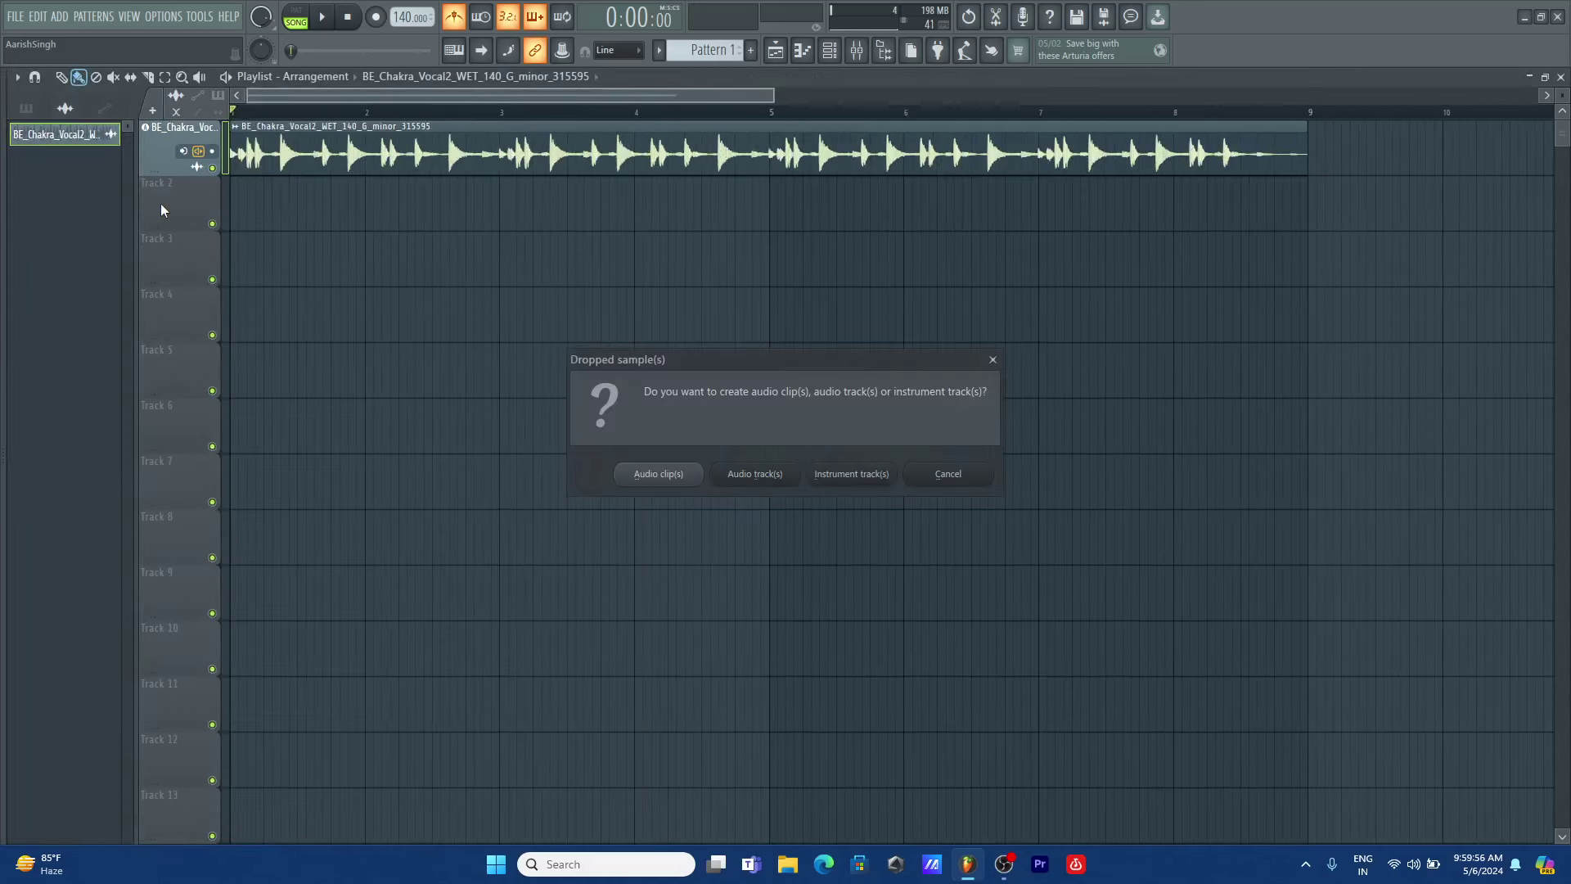
{"action": "left_click", "coordinate": [746, 484]}
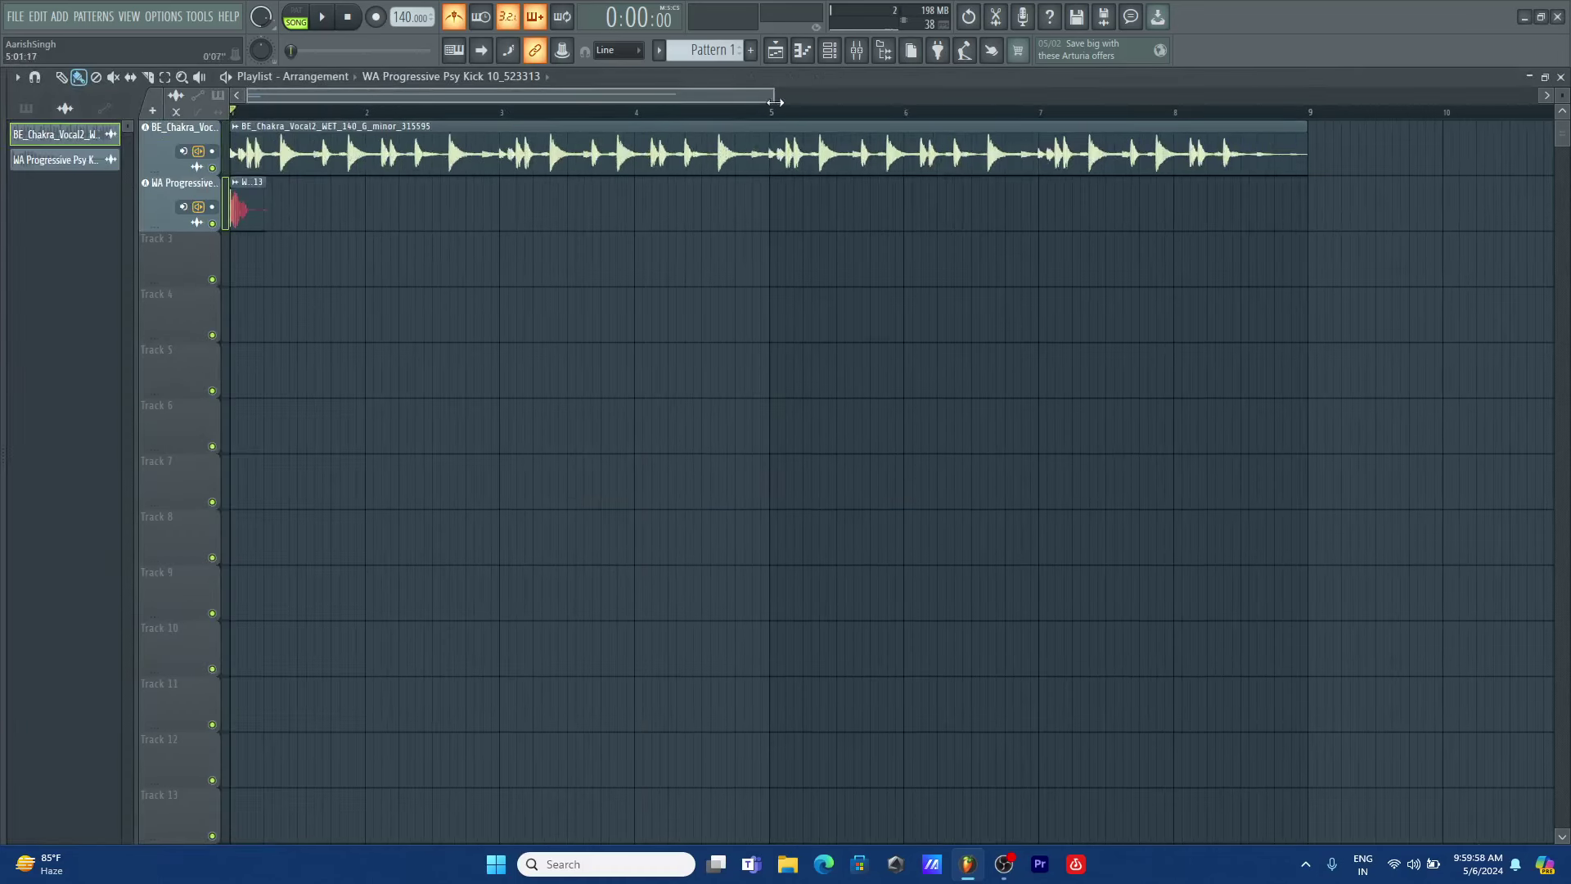
- Set the global snap to Beat
{"action": "left_click_drag", "start_coordinate": [774, 103], "coordinate": [456, 102]}
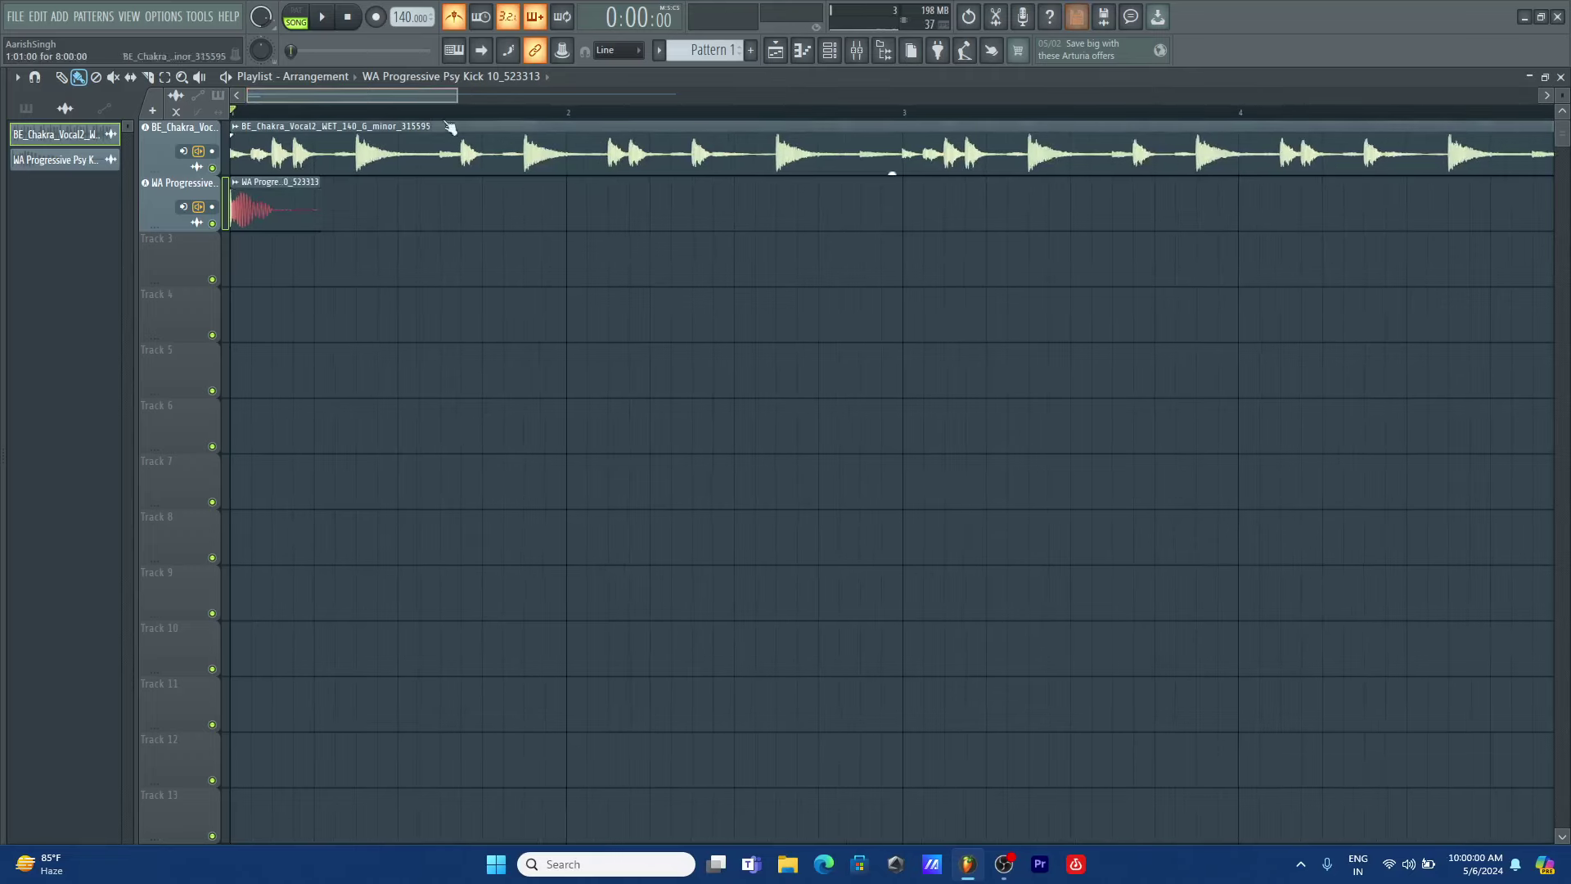
{"action": "left_click", "coordinate": [620, 50]}
{"action": "left_click", "coordinate": [616, 258]}
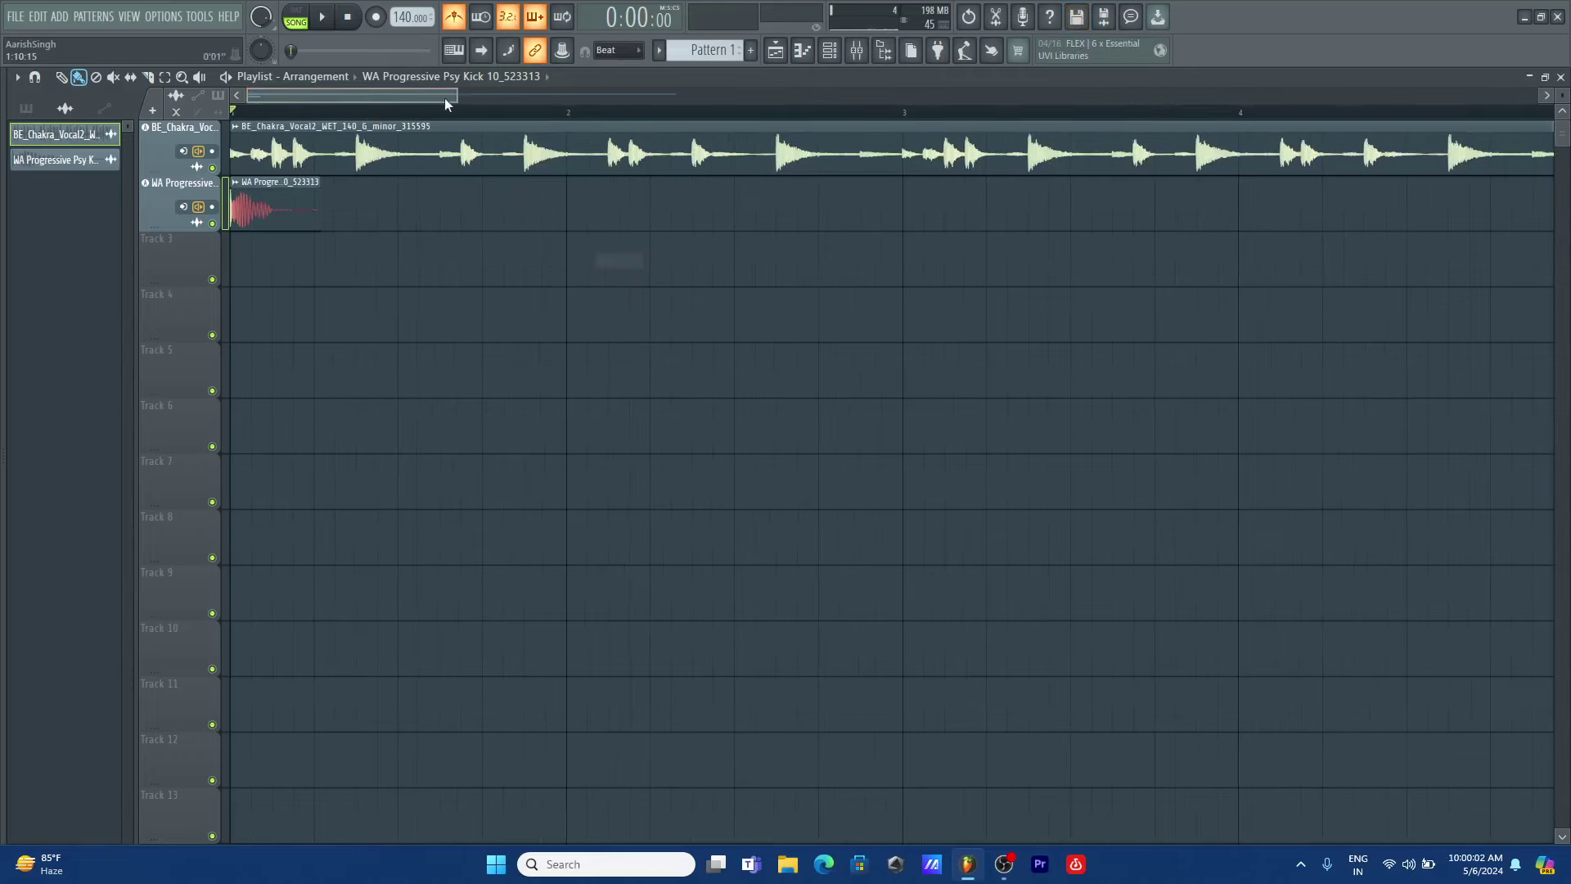
{"action": "left_click_drag", "start_coordinate": [457, 97], "coordinate": [650, 94]}
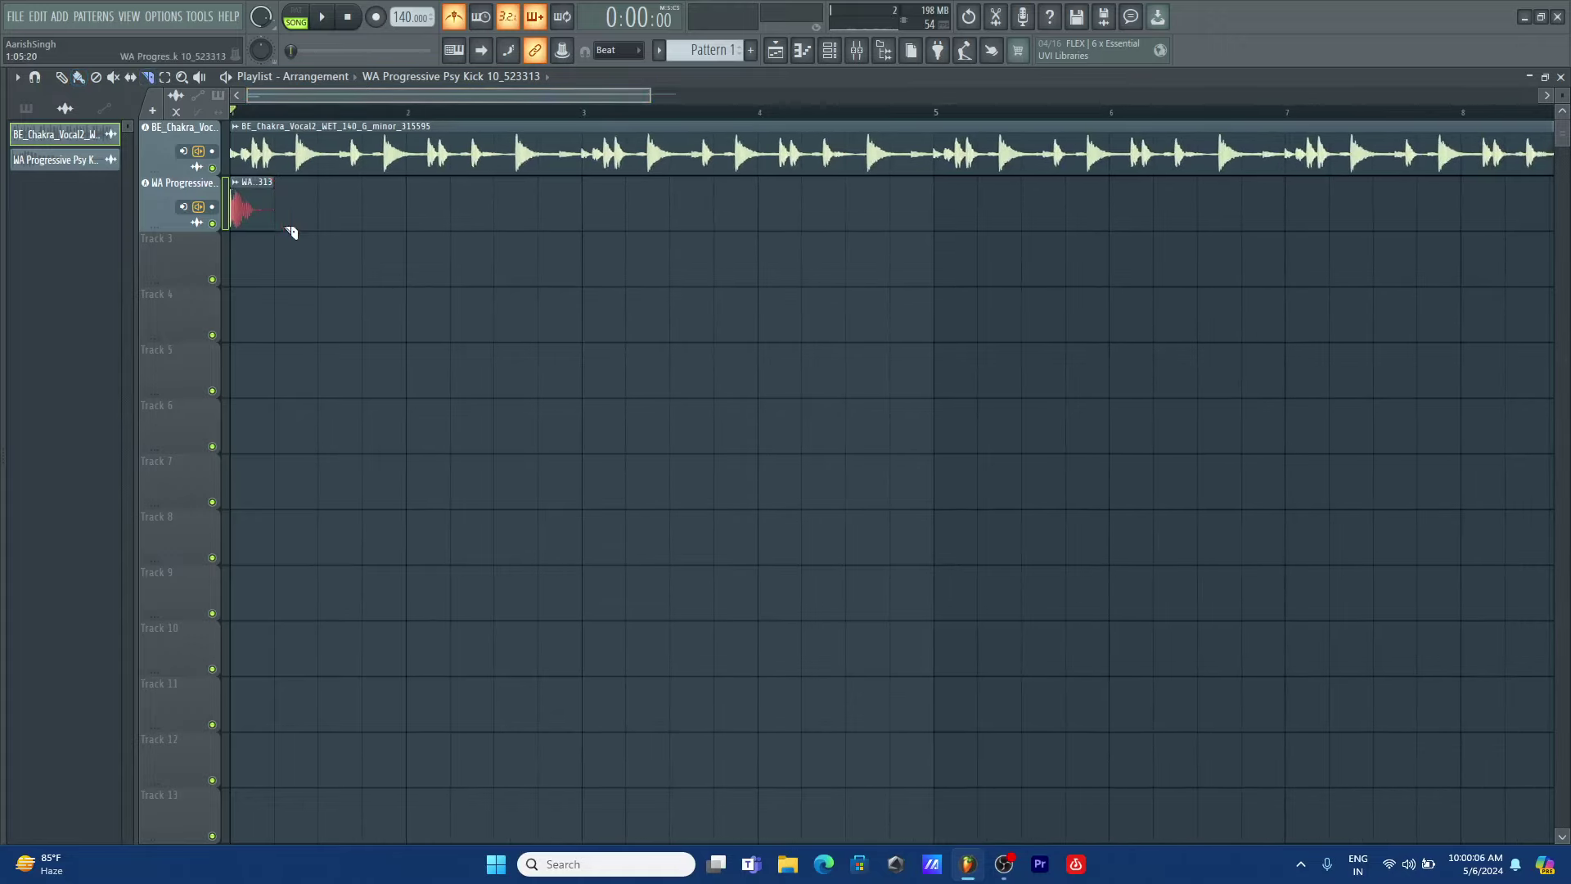
- Place kick clips on beats 2 and 4 of bar 1 on Track 2, leaving beat 3 empty, and check them in playback
{"action": "left_click", "coordinate": [259, 217]}
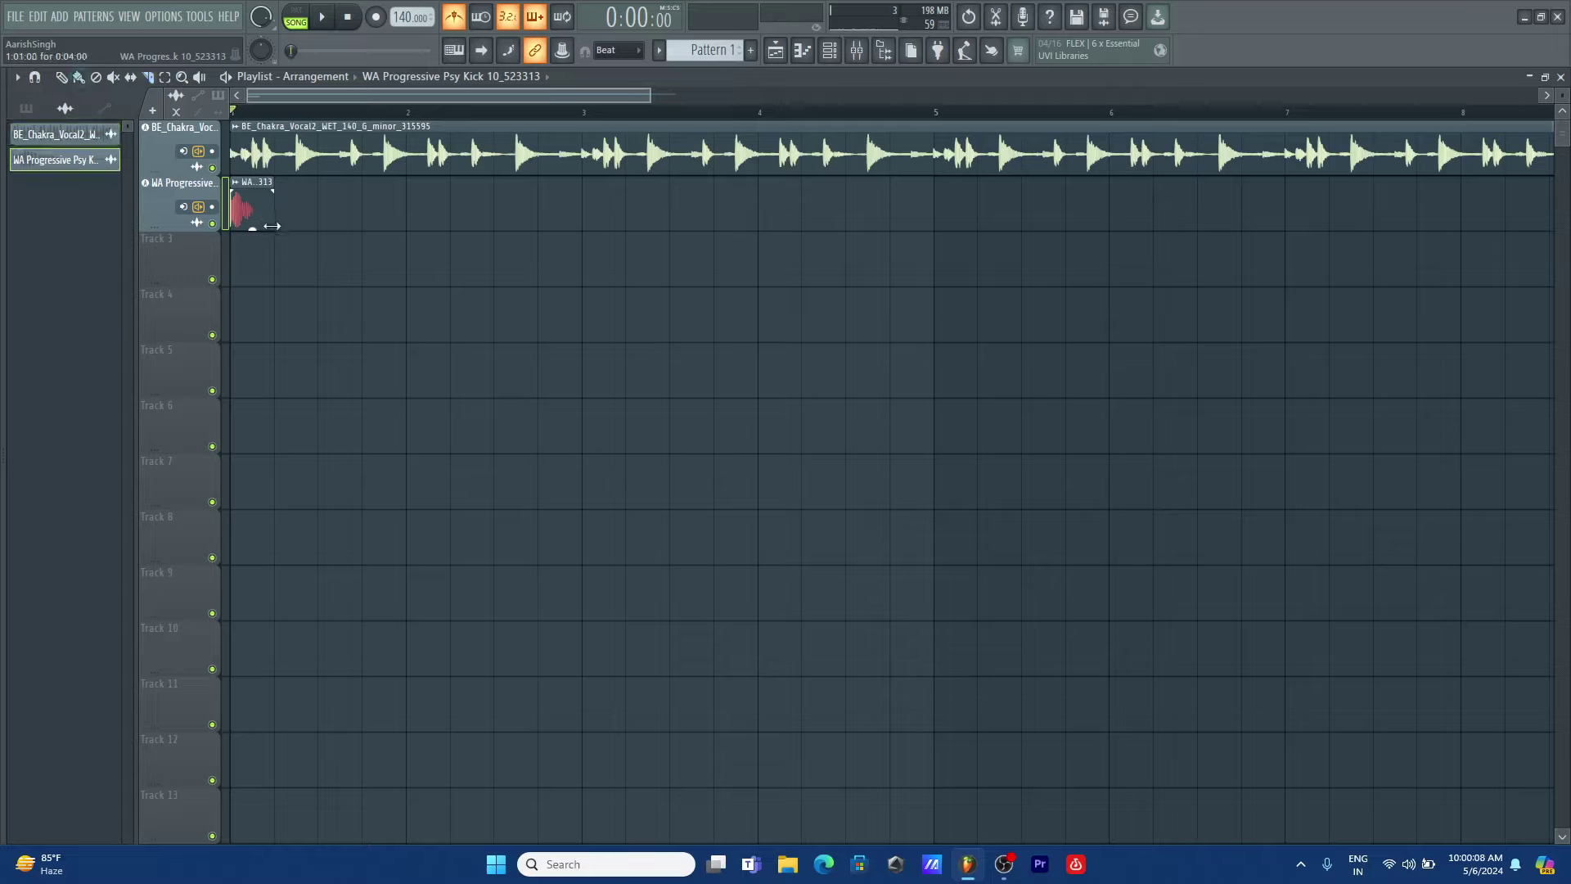
{"action": "left_click_drag", "start_coordinate": [286, 226], "coordinate": [340, 210]}
{"action": "key", "text": "space"}
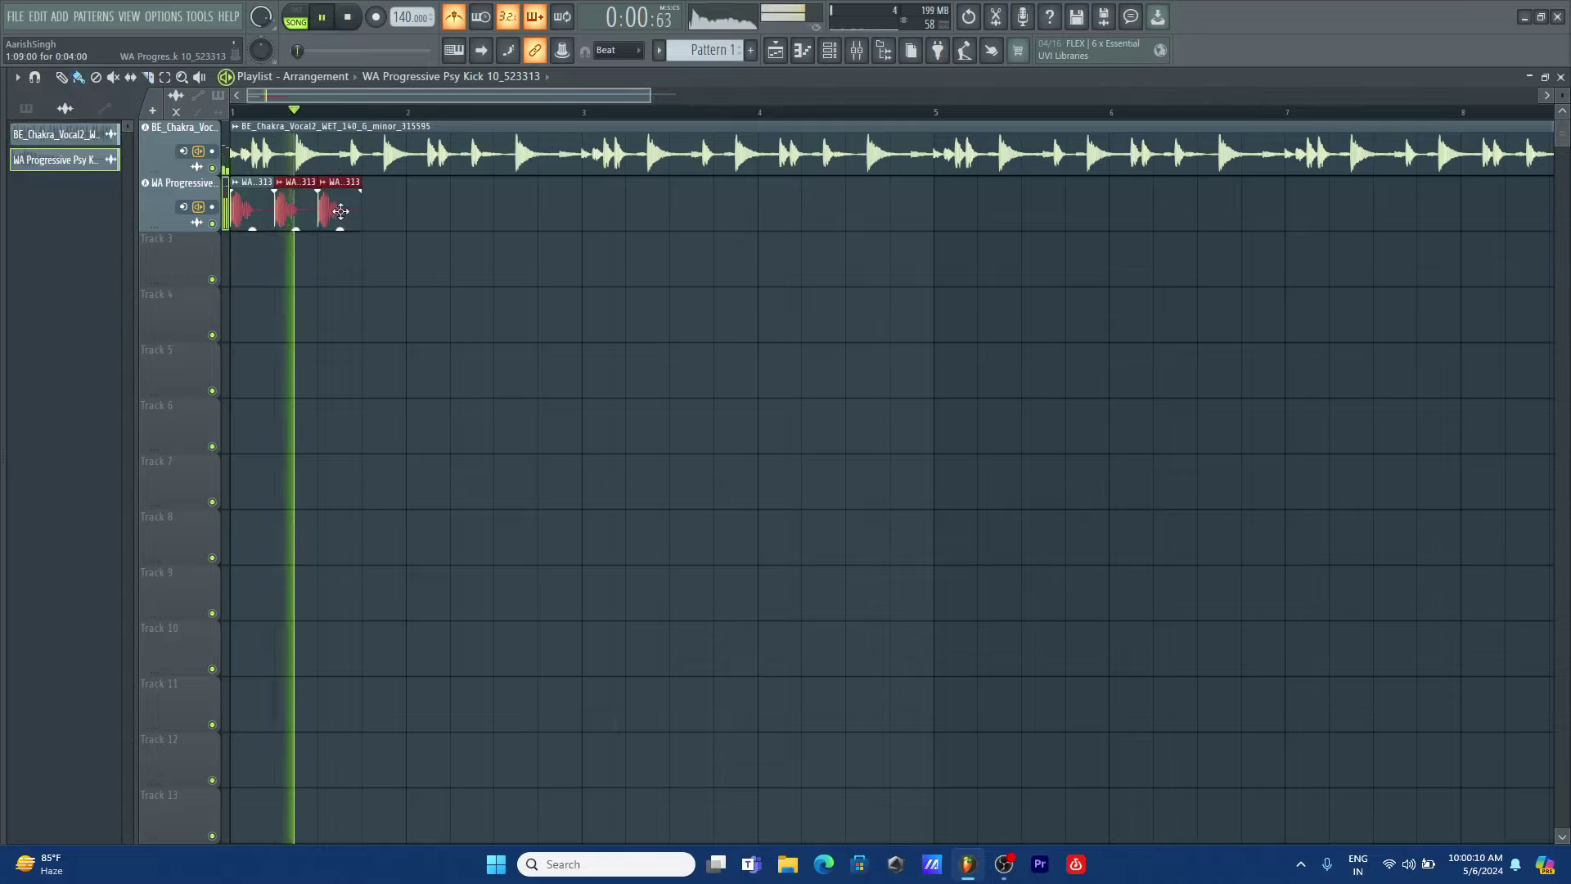
{"action": "key", "text": "space"}
{"action": "right_click", "coordinate": [340, 210]}
{"action": "key", "text": "space"}
{"action": "left_click", "coordinate": [364, 211]}
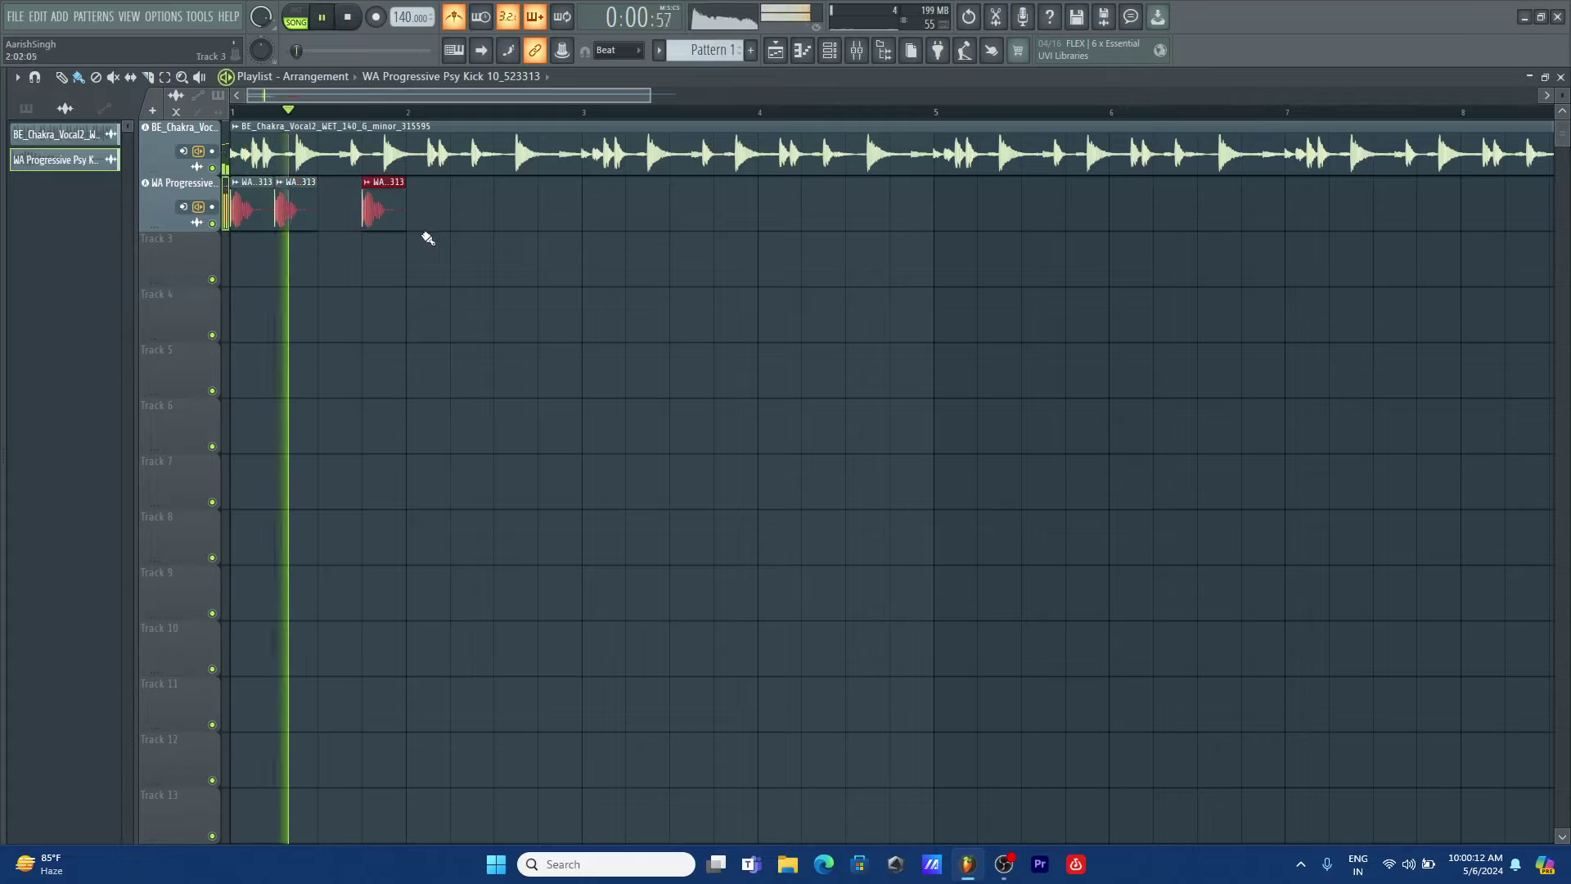
{"action": "key", "text": "space"}
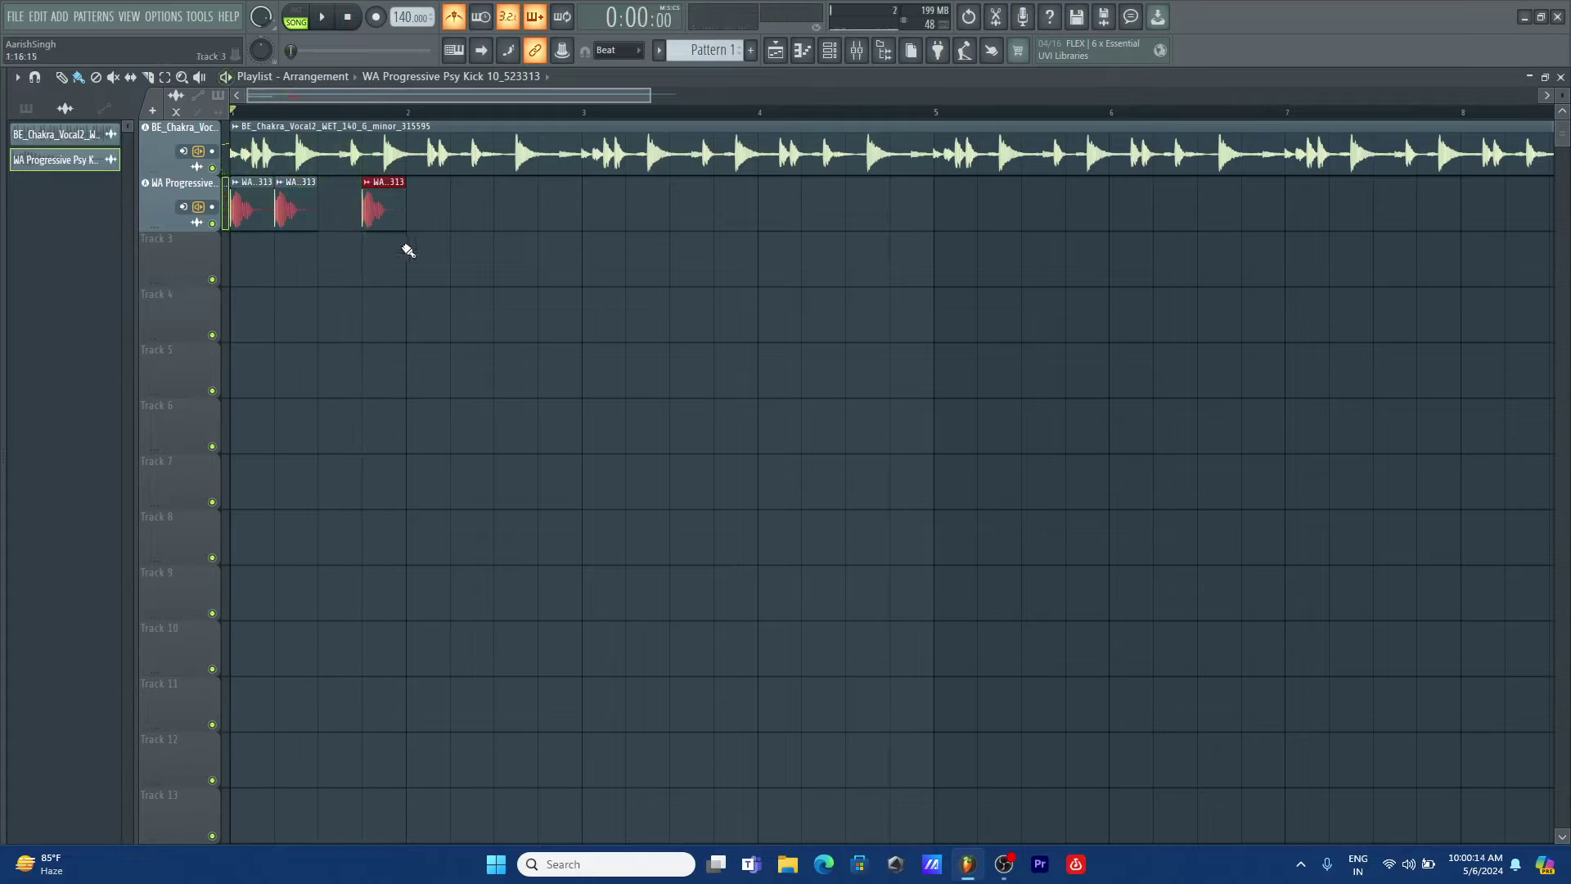
- Play the arrangement and add kick clips on beats 2 and 4 of bar 2
{"action": "key", "text": "space"}
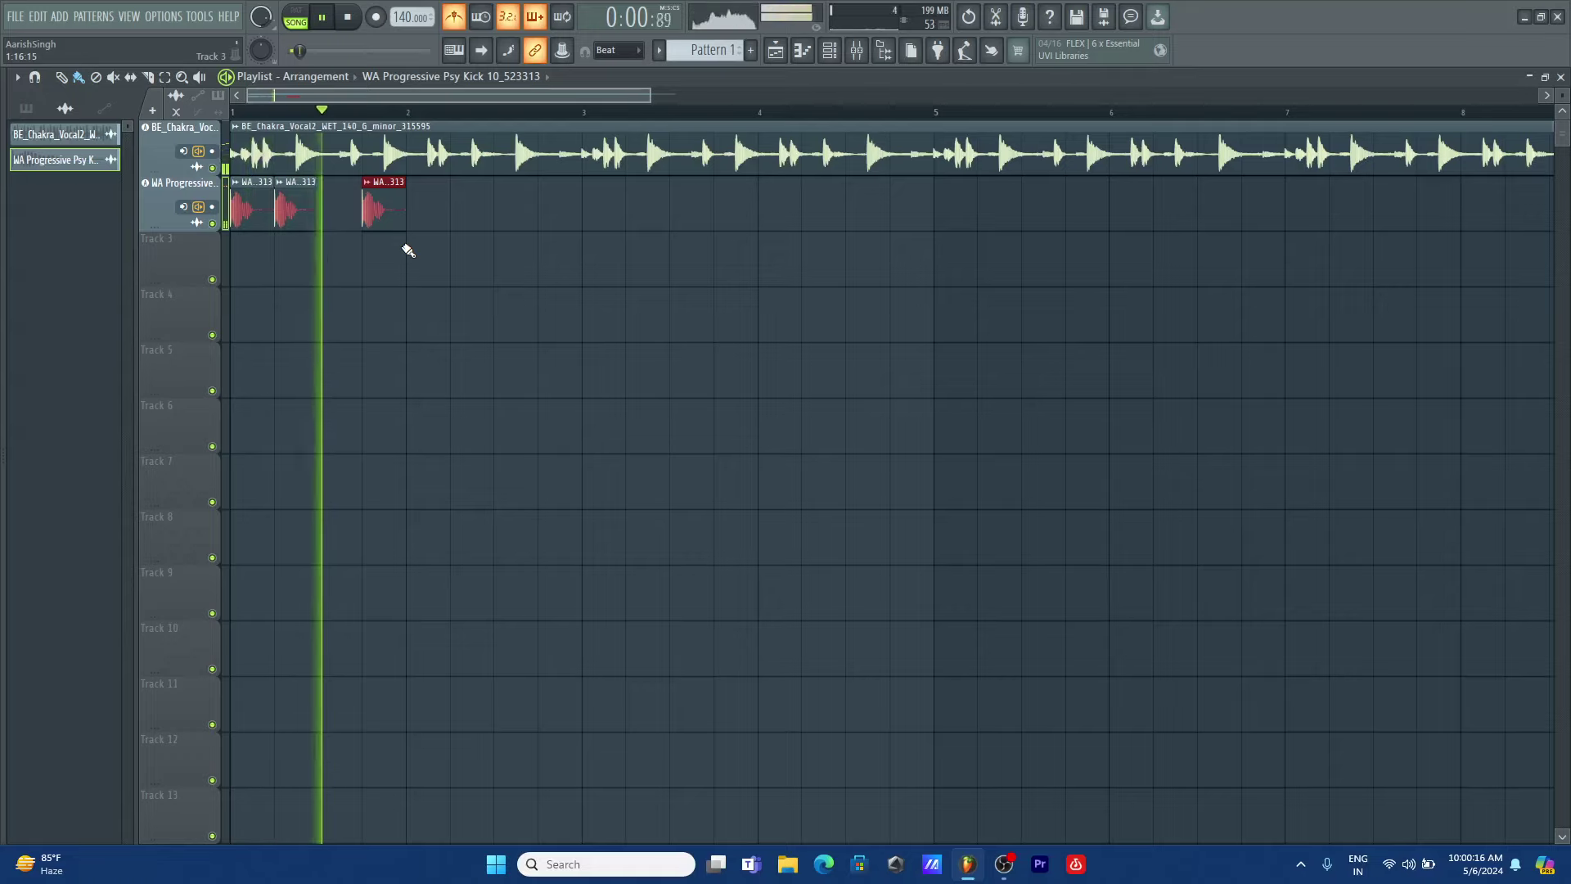
{"action": "left_click", "coordinate": [453, 204]}
{"action": "left_click", "coordinate": [542, 212]}
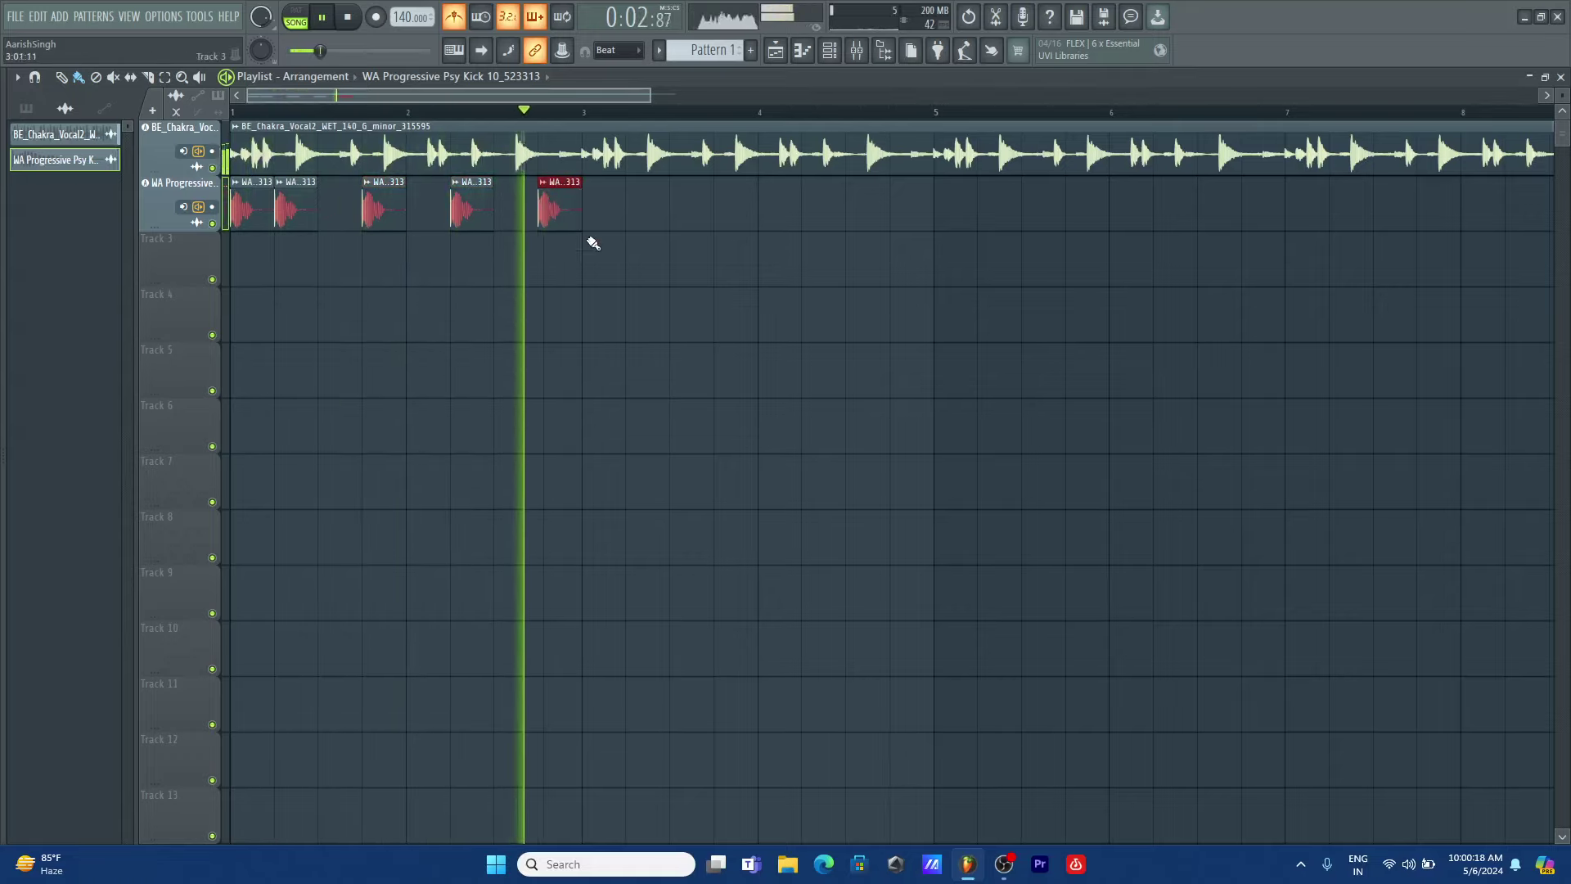
{"action": "key", "text": "space"}
- Repeat the two-bar kick pattern along Track 2, removing the copies from beat 4 of bar 4 onward
{"action": "mouse_move", "coordinate": [590, 215]}
{"action": "left_mouse_down"}
{"action": "mouse_move", "coordinate": [248, 206]}
{"action": "mouse_move", "coordinate": [636, 252]}
{"action": "mouse_move", "coordinate": [603, 203]}
{"action": "mouse_move", "coordinate": [964, 240]}
{"action": "mouse_move", "coordinate": [1296, 219]}
{"action": "left_mouse_up"}
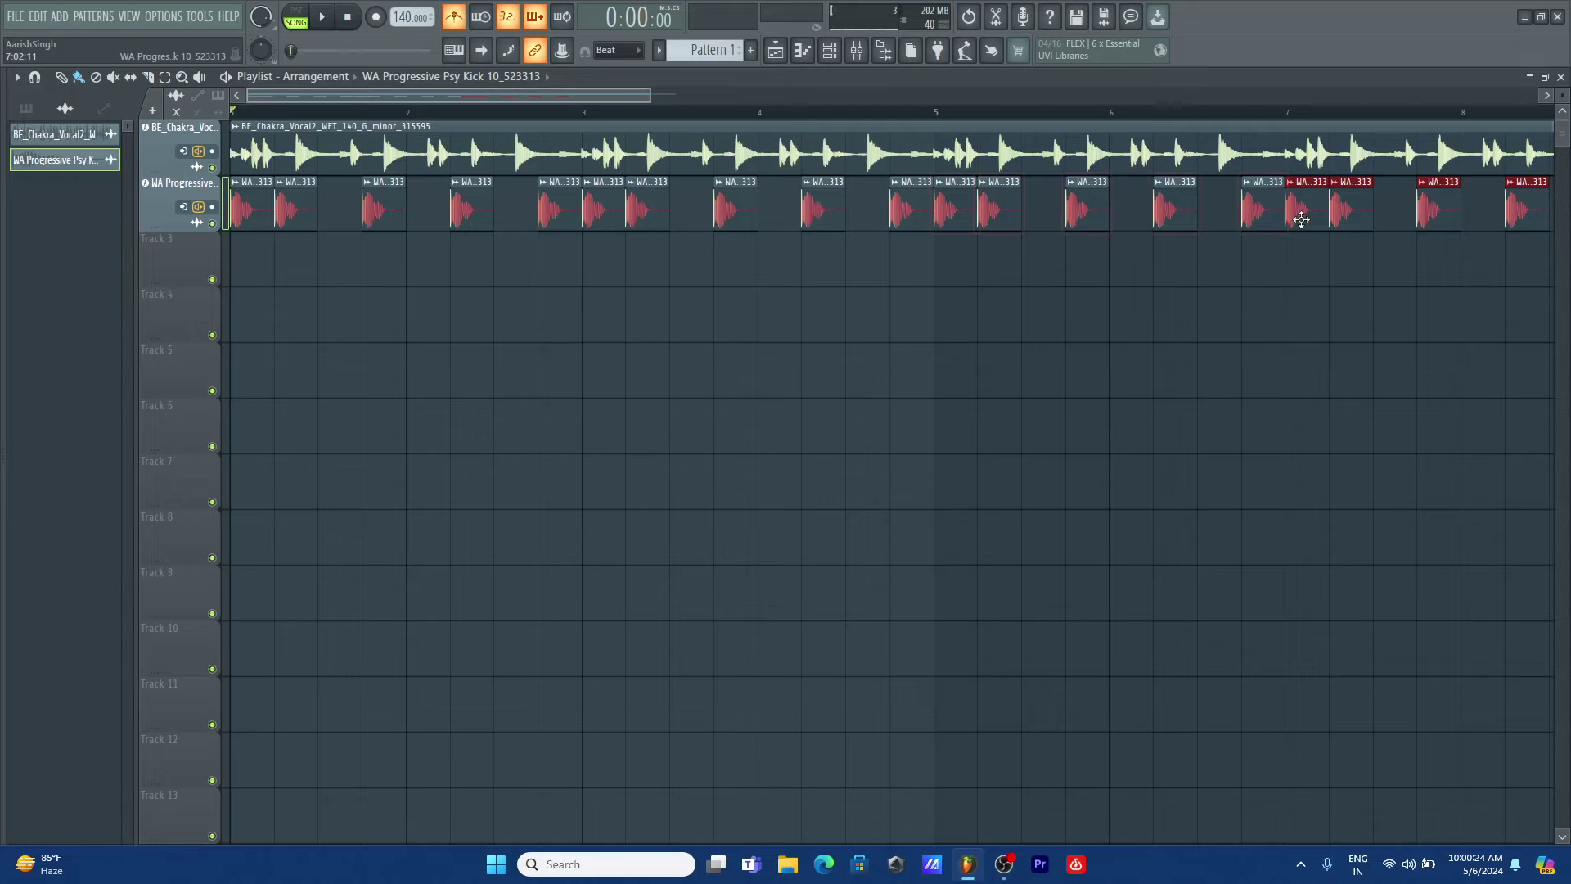
{"action": "left_click_drag", "start_coordinate": [651, 96], "coordinate": [815, 99]}
{"action": "right_click", "coordinate": [1219, 206]}
{"action": "right_click", "coordinate": [892, 202]}
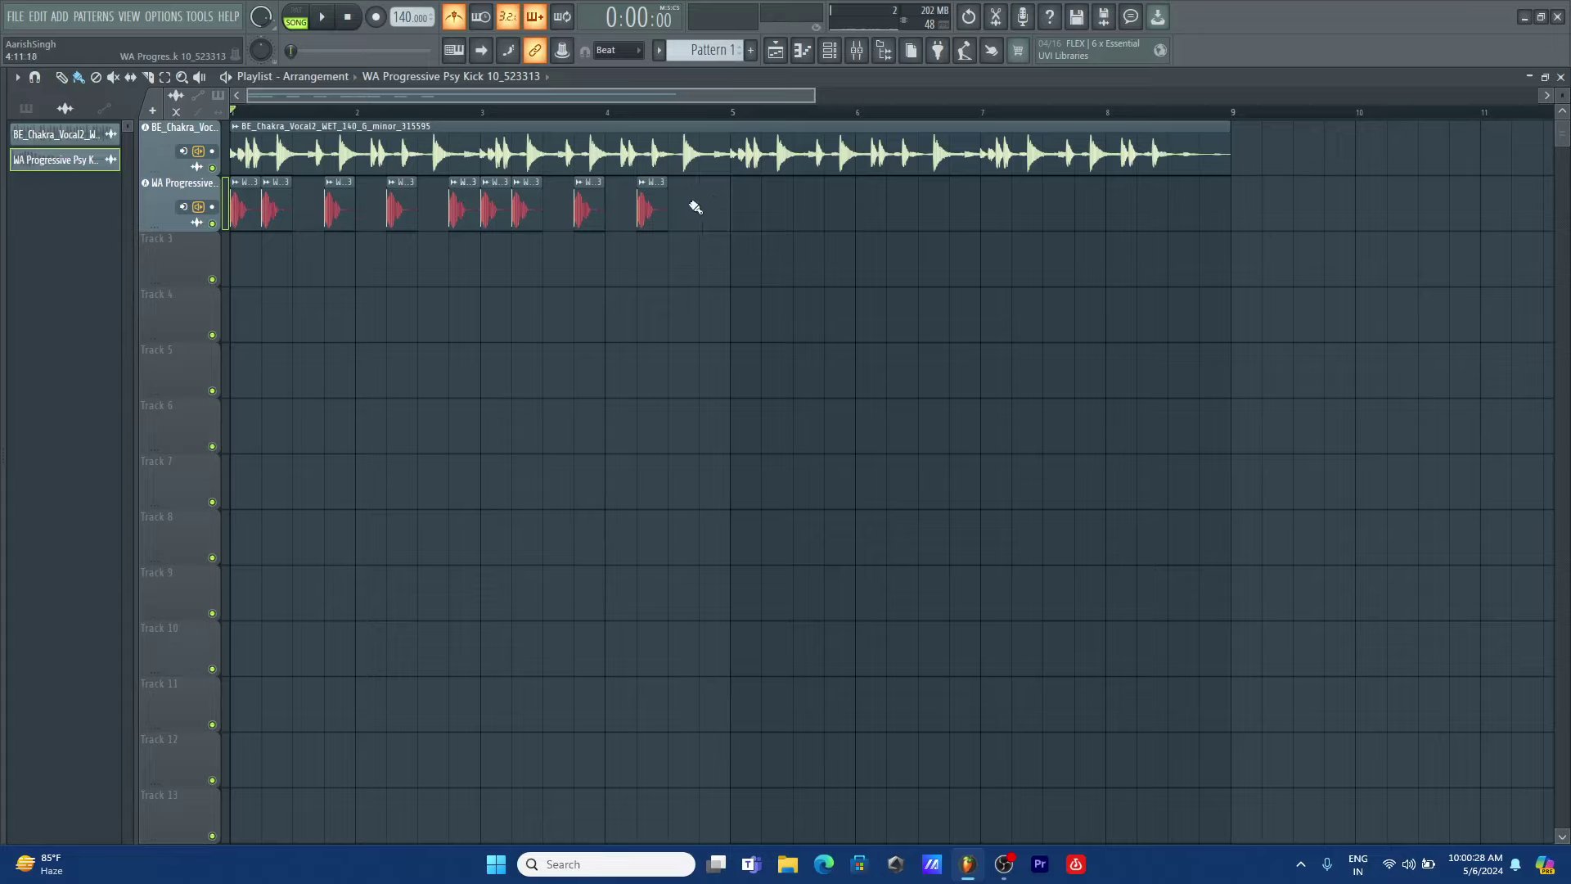
- Play the arrangement and place a kick clip on beat 4 of bar 4
{"action": "key", "text": "space"}
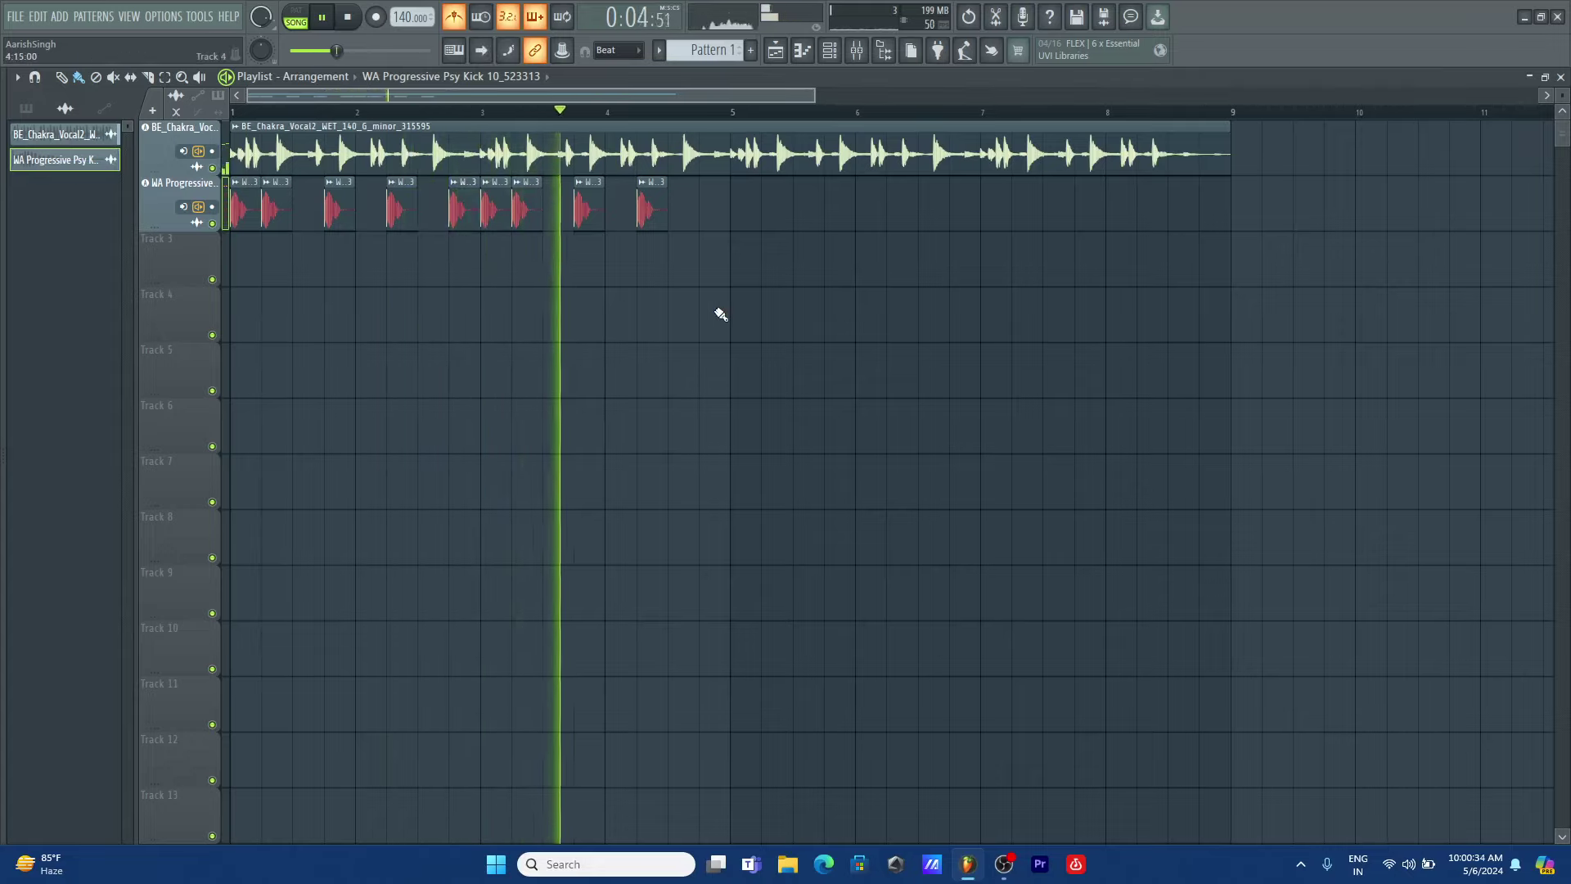
{"action": "left_click", "coordinate": [710, 211]}
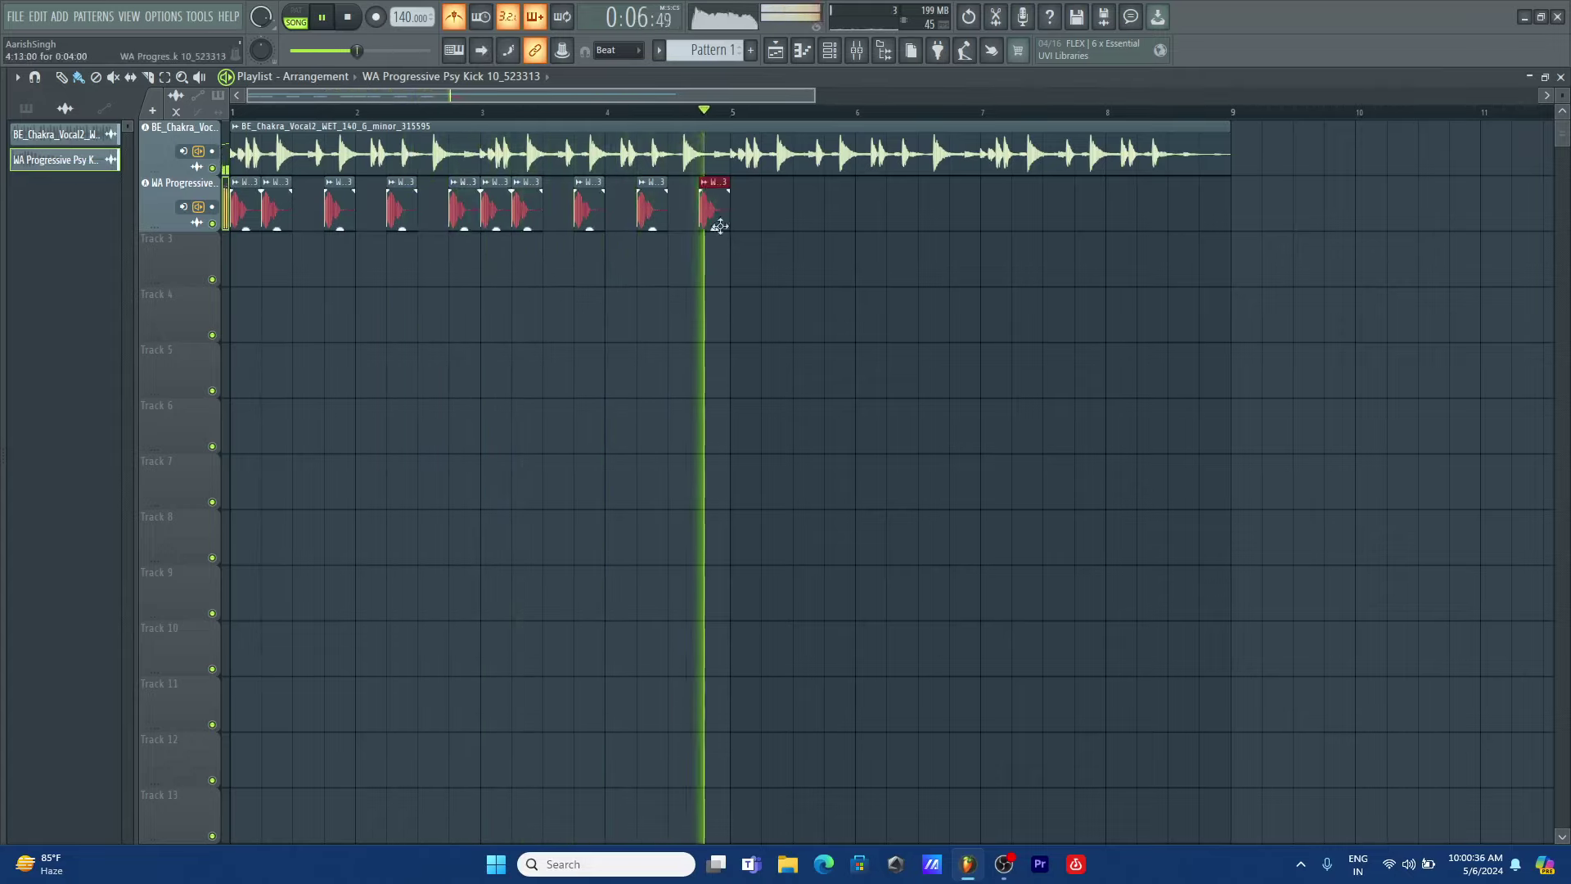
{"action": "key", "text": "space"}
- Duplicate the four-bar kick pattern on Track 2 into bars 5 to 8
{"action": "left_click_drag", "start_coordinate": [769, 233], "coordinate": [238, 180]}
{"action": "key", "text": "ctrl+b"}
{"action": "left_click_drag", "start_coordinate": [759, 221], "coordinate": [750, 220]}
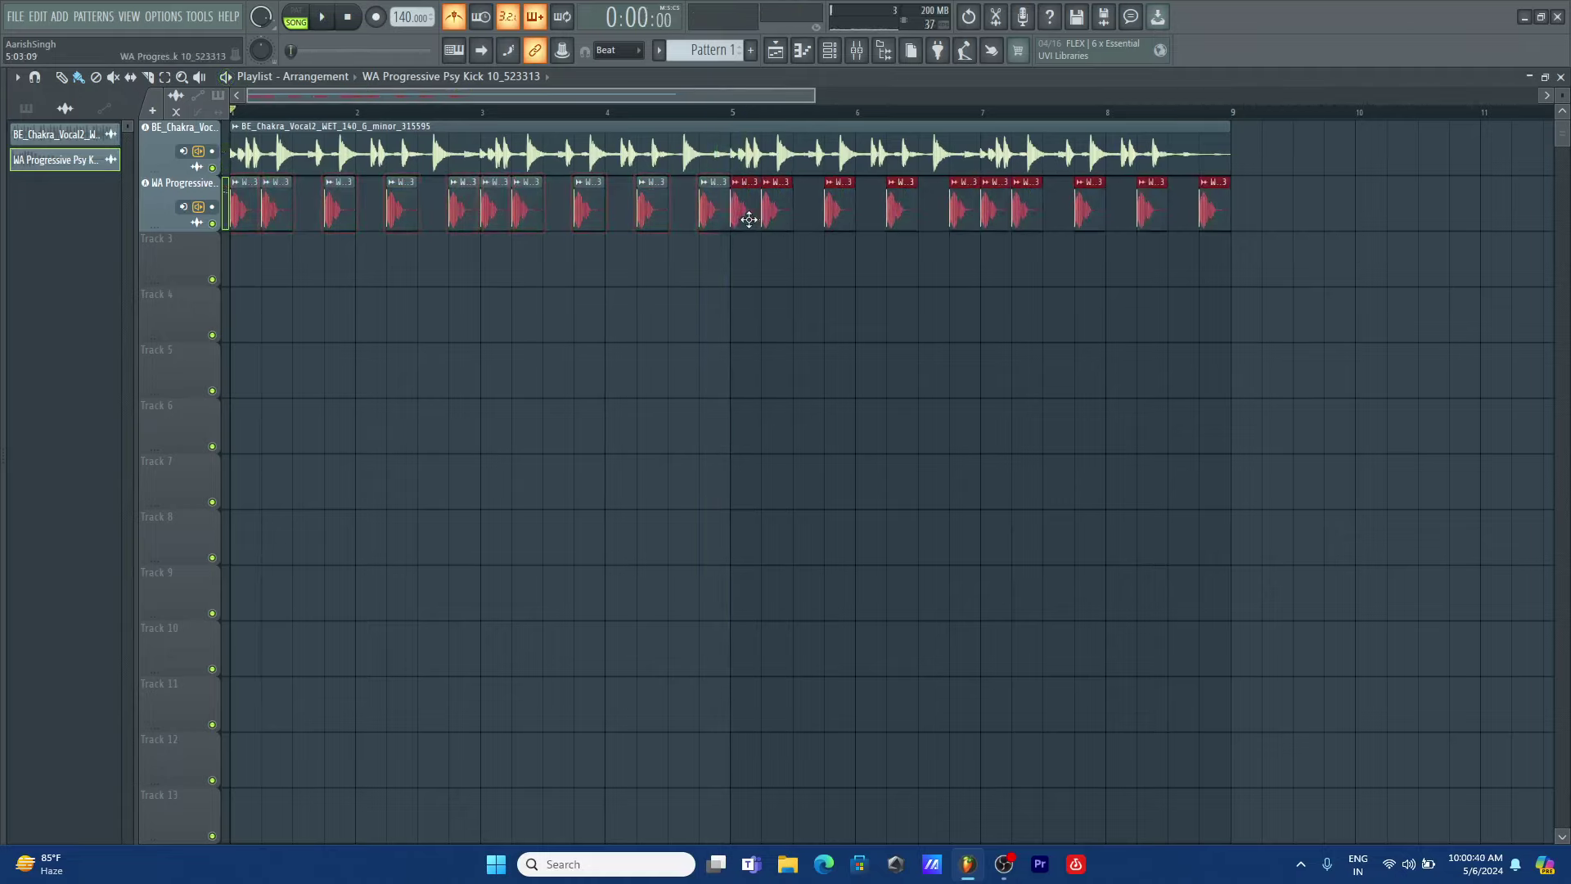
- Play the vocal and kick arrangement from the beginning to check how they fit together
{"action": "left_click_drag", "start_coordinate": [805, 97], "coordinate": [887, 98]}
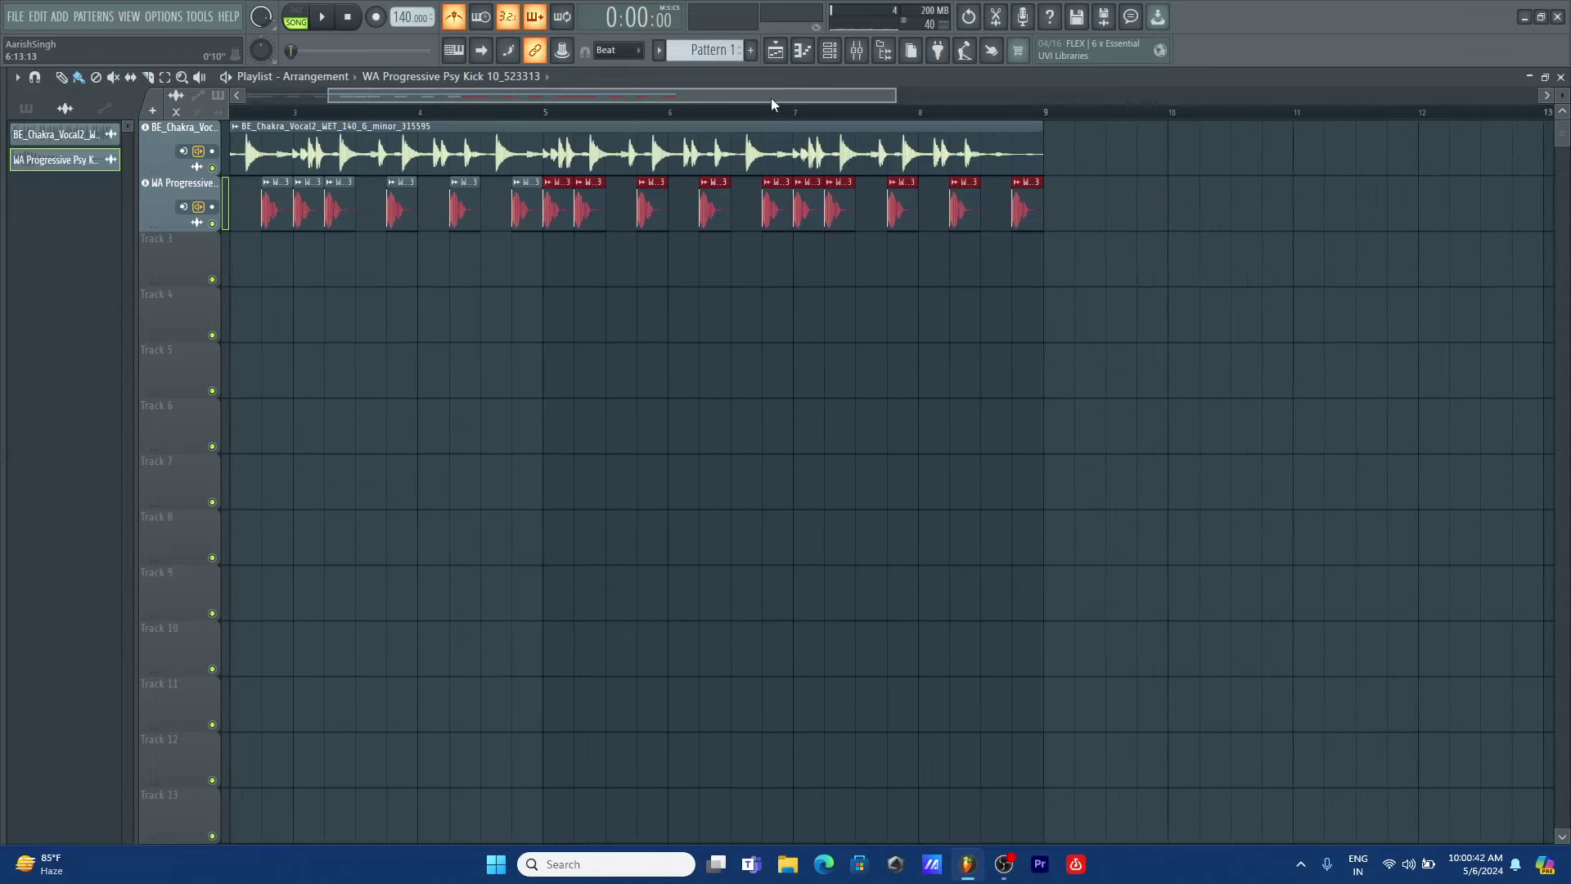
{"action": "left_click_drag", "start_coordinate": [770, 95], "coordinate": [344, 70]}
{"action": "key", "text": "space"}
{"action": "left_click_drag", "start_coordinate": [810, 96], "coordinate": [975, 94]}
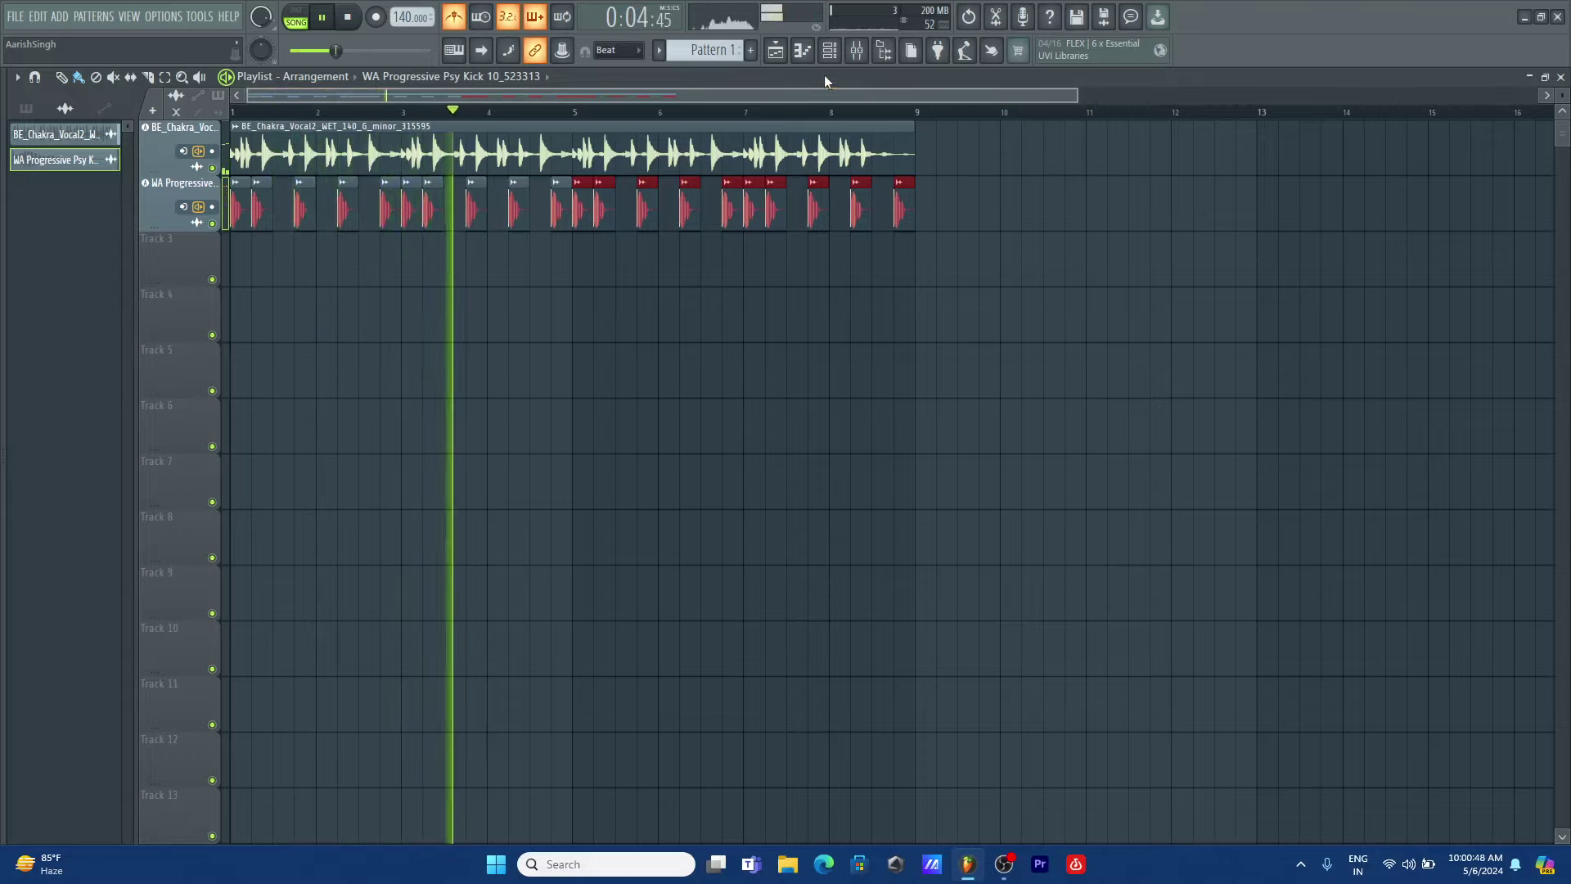
- Stop playback and select all clips across the eight-bar arrangement
{"action": "key", "text": "space"}
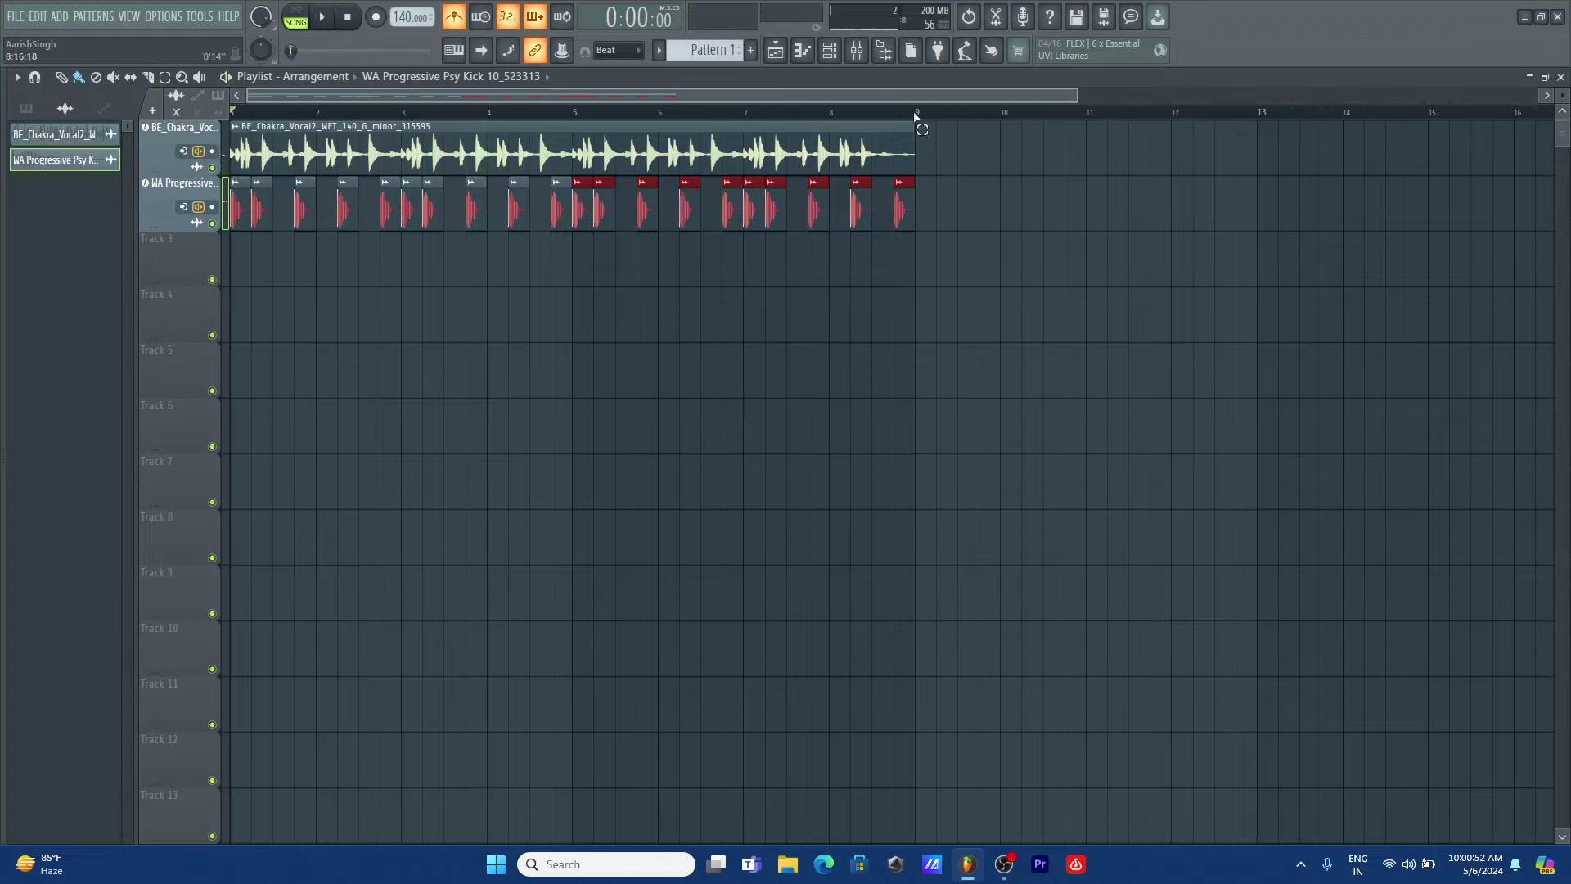
{"action": "key", "text": "ctrl+a"}
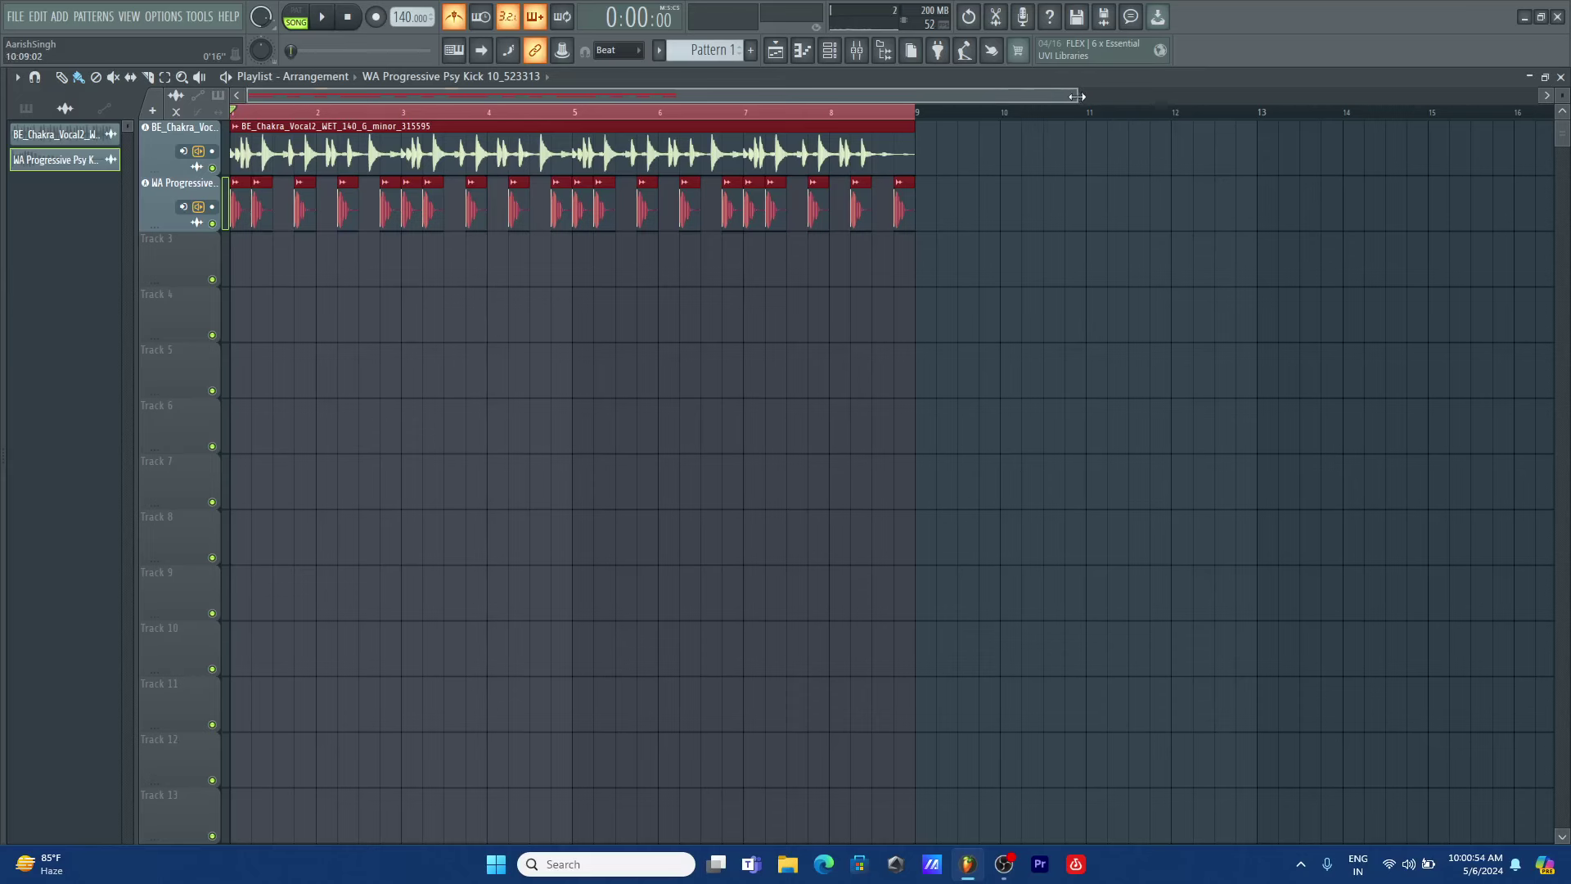
{"action": "left_click_drag", "start_coordinate": [1077, 96], "coordinate": [1006, 96]}
- Audition the free samples BEEFE PSY Trance Kick2 G#, WA Progressive Psy Closed & Open Hats 07 and BE Chakra Closed HH8
{"action": "left_click", "coordinate": [884, 50]}
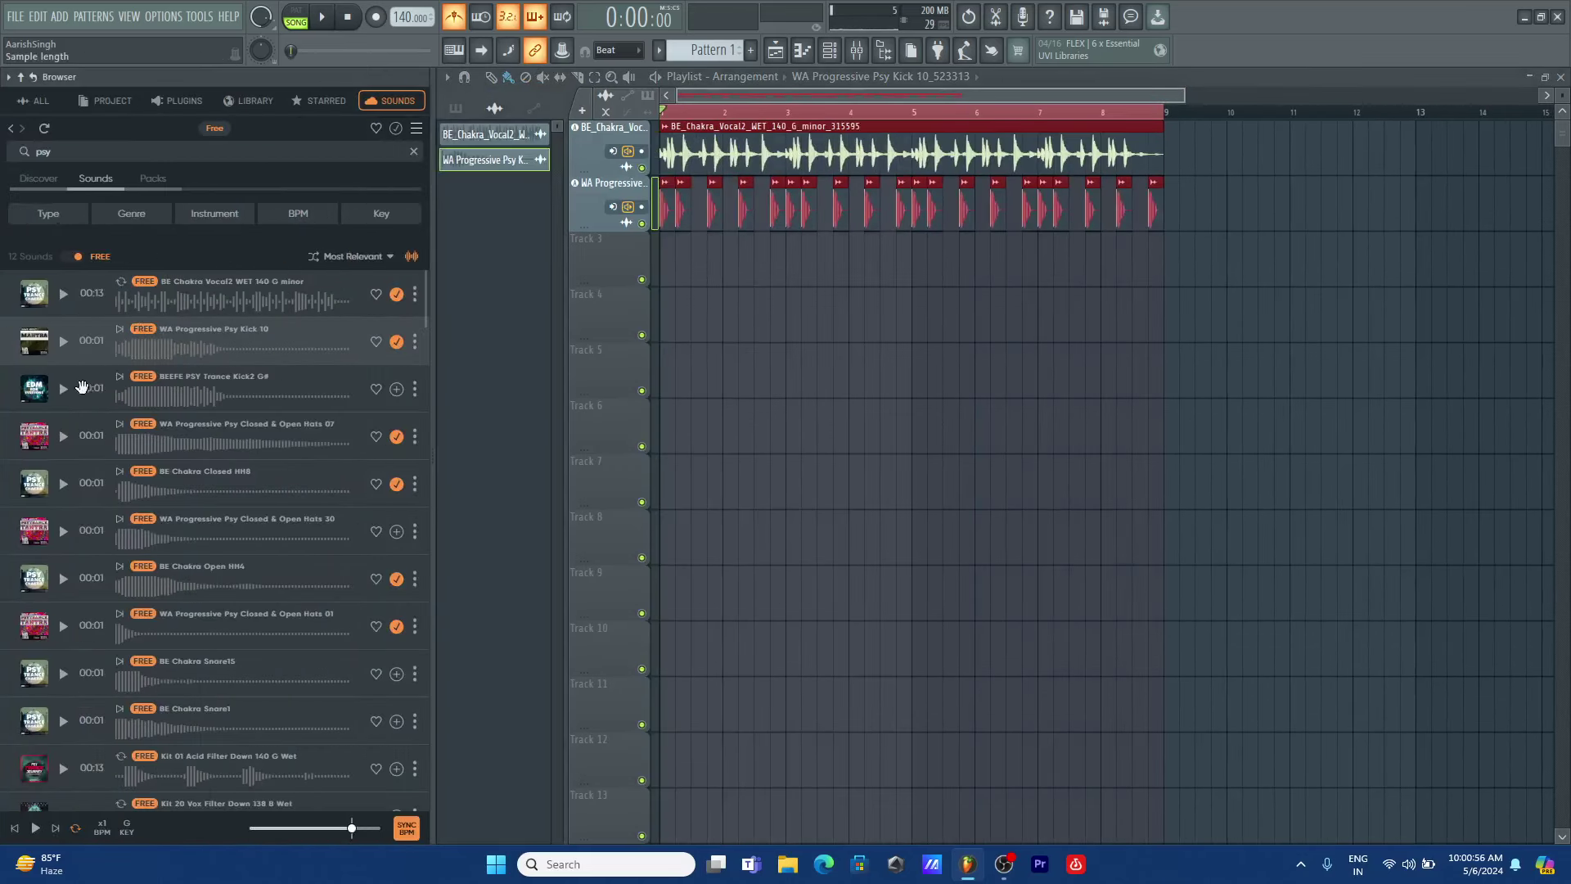
{"action": "left_click", "coordinate": [64, 390]}
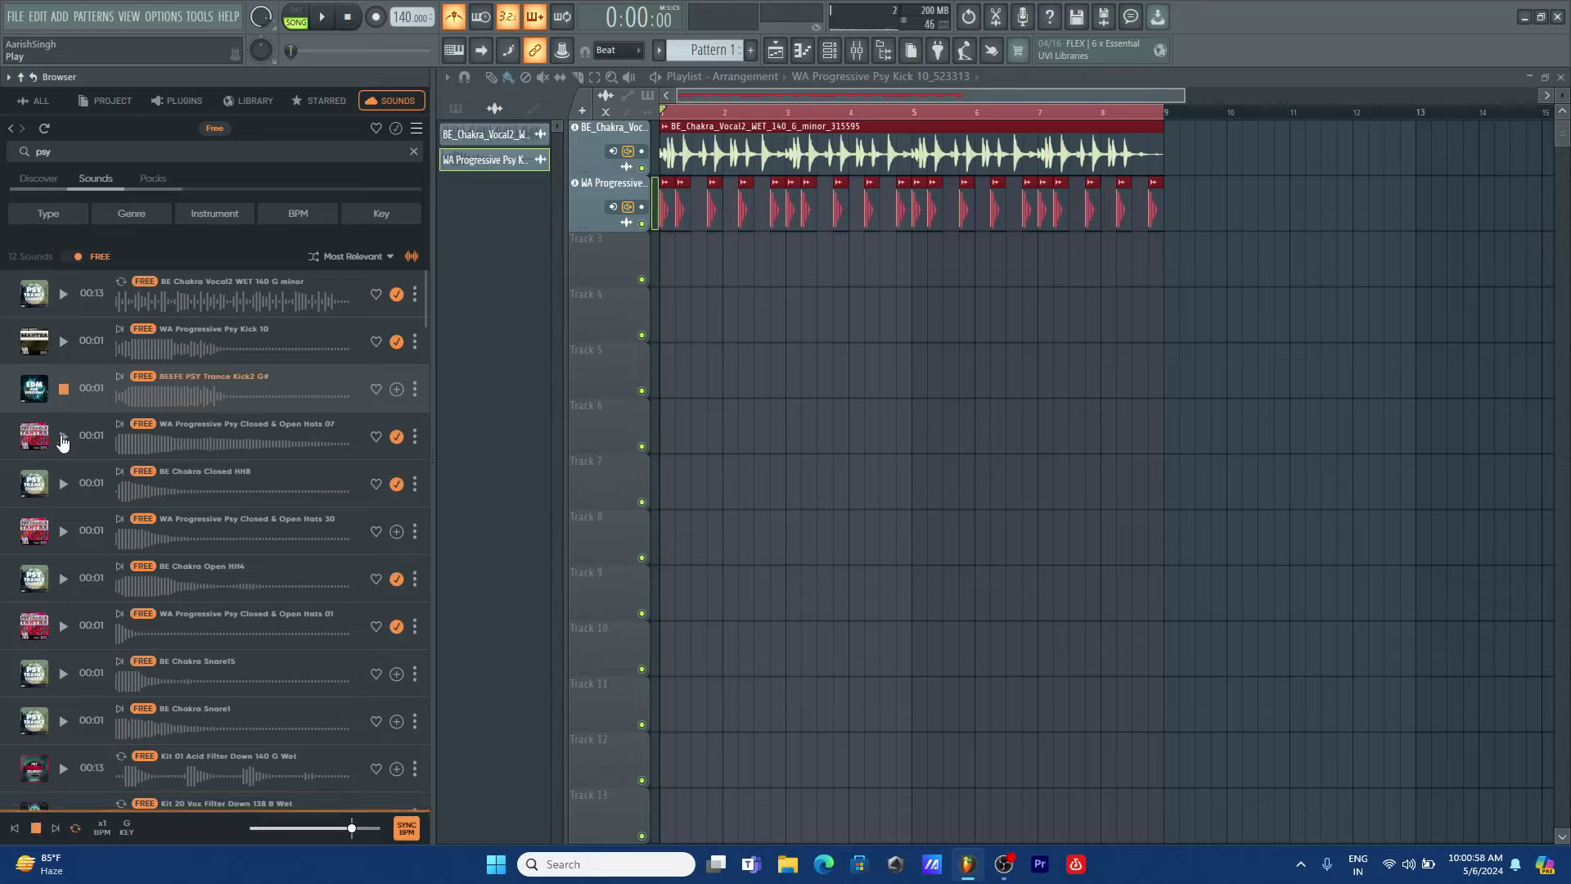
{"action": "left_click", "coordinate": [63, 436]}
{"action": "left_click", "coordinate": [64, 484]}
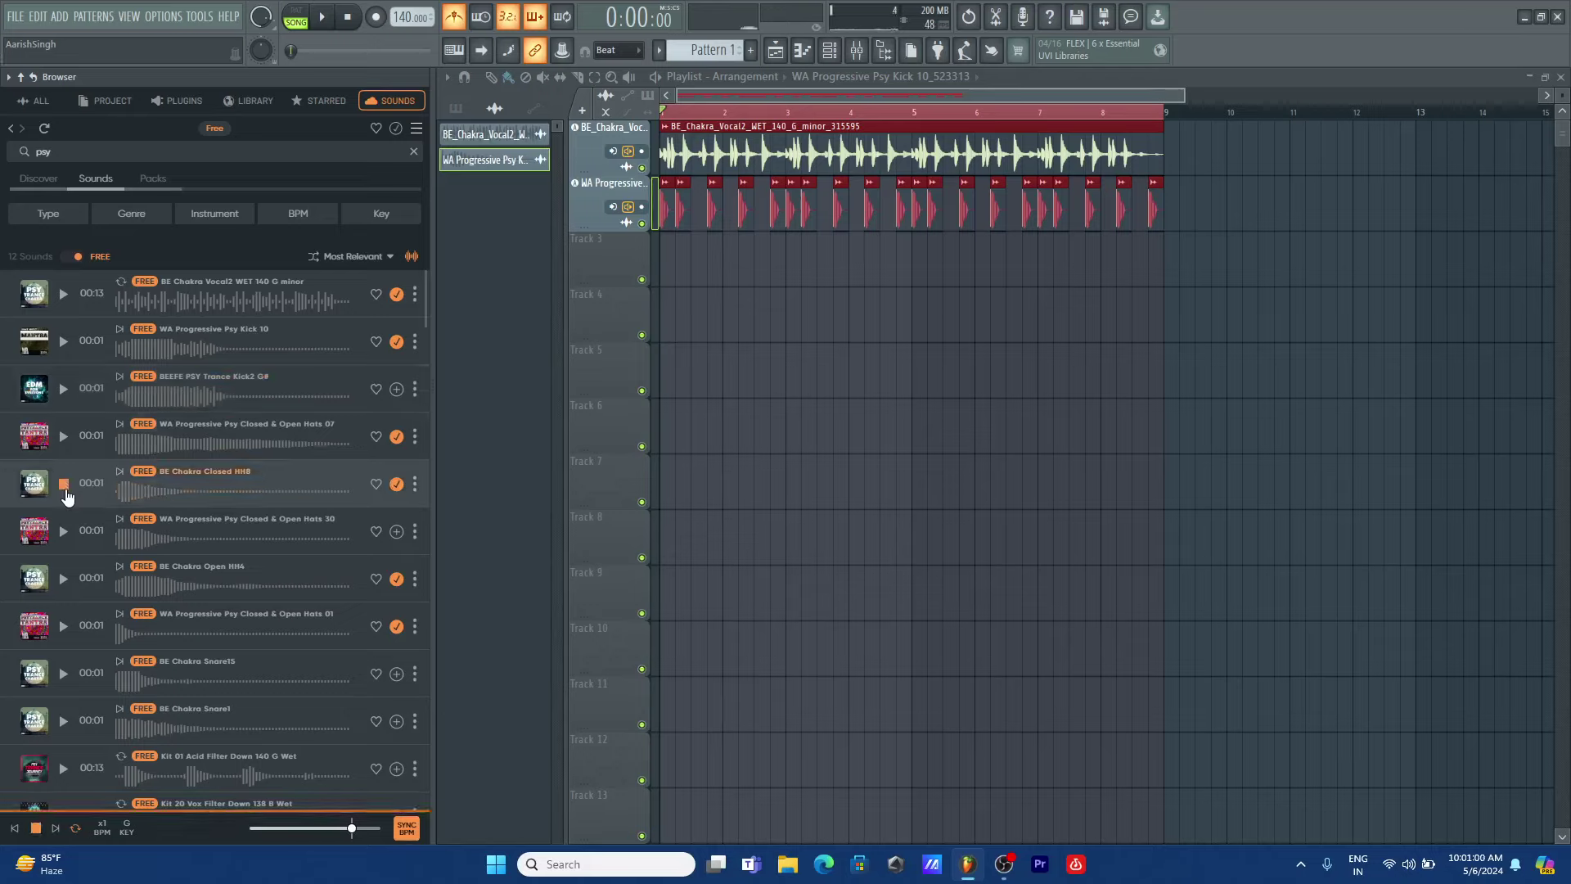
- Place the BE Chakra Closed HH8 sample at the start of bar 1 on Track 3 and clear the clip selection
{"action": "left_click_drag", "start_coordinate": [239, 499], "coordinate": [311, 238]}
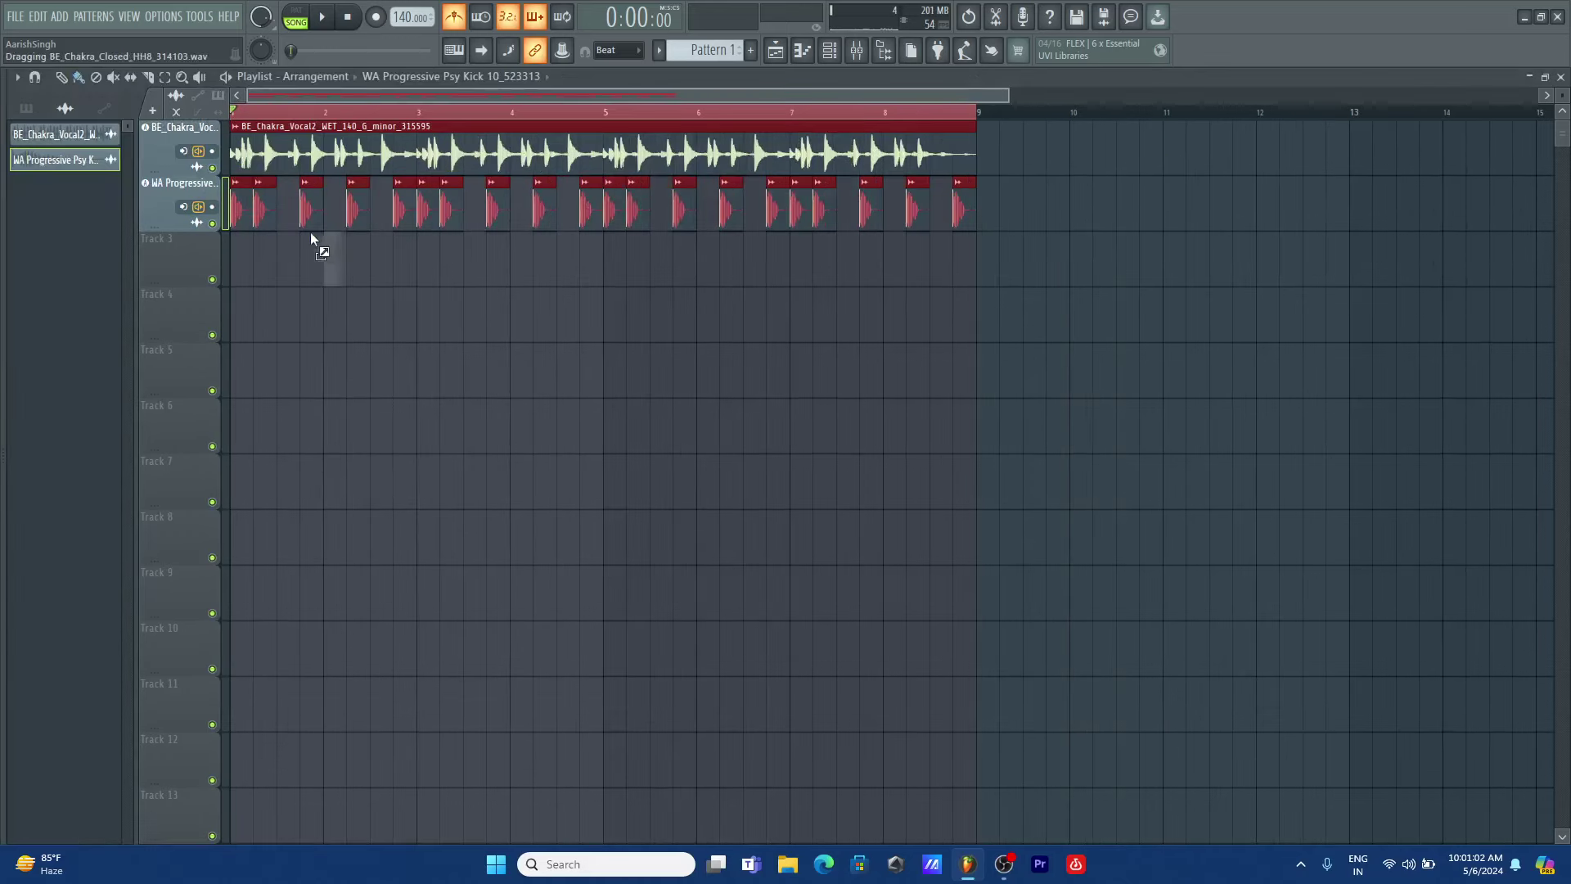
{"action": "left_click_drag", "start_coordinate": [177, 249], "coordinate": [177, 249]}
{"action": "left_click", "coordinate": [754, 468]}
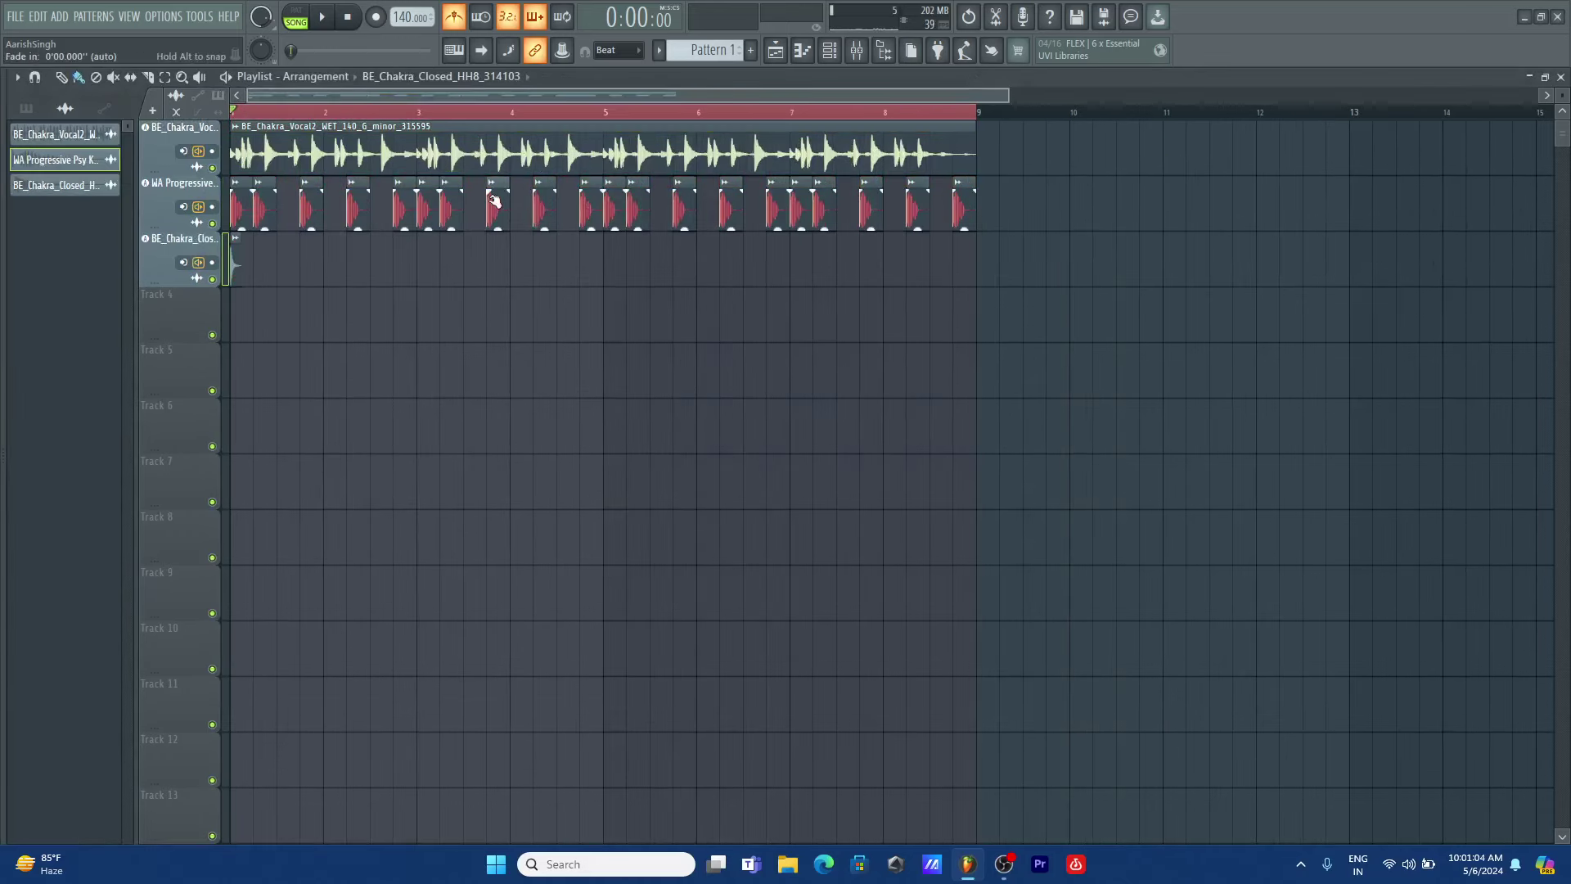
- Set the kick sample's channel volume to 42% and check the vocal's channel volume during playback
{"action": "double_click", "coordinate": [492, 212]}
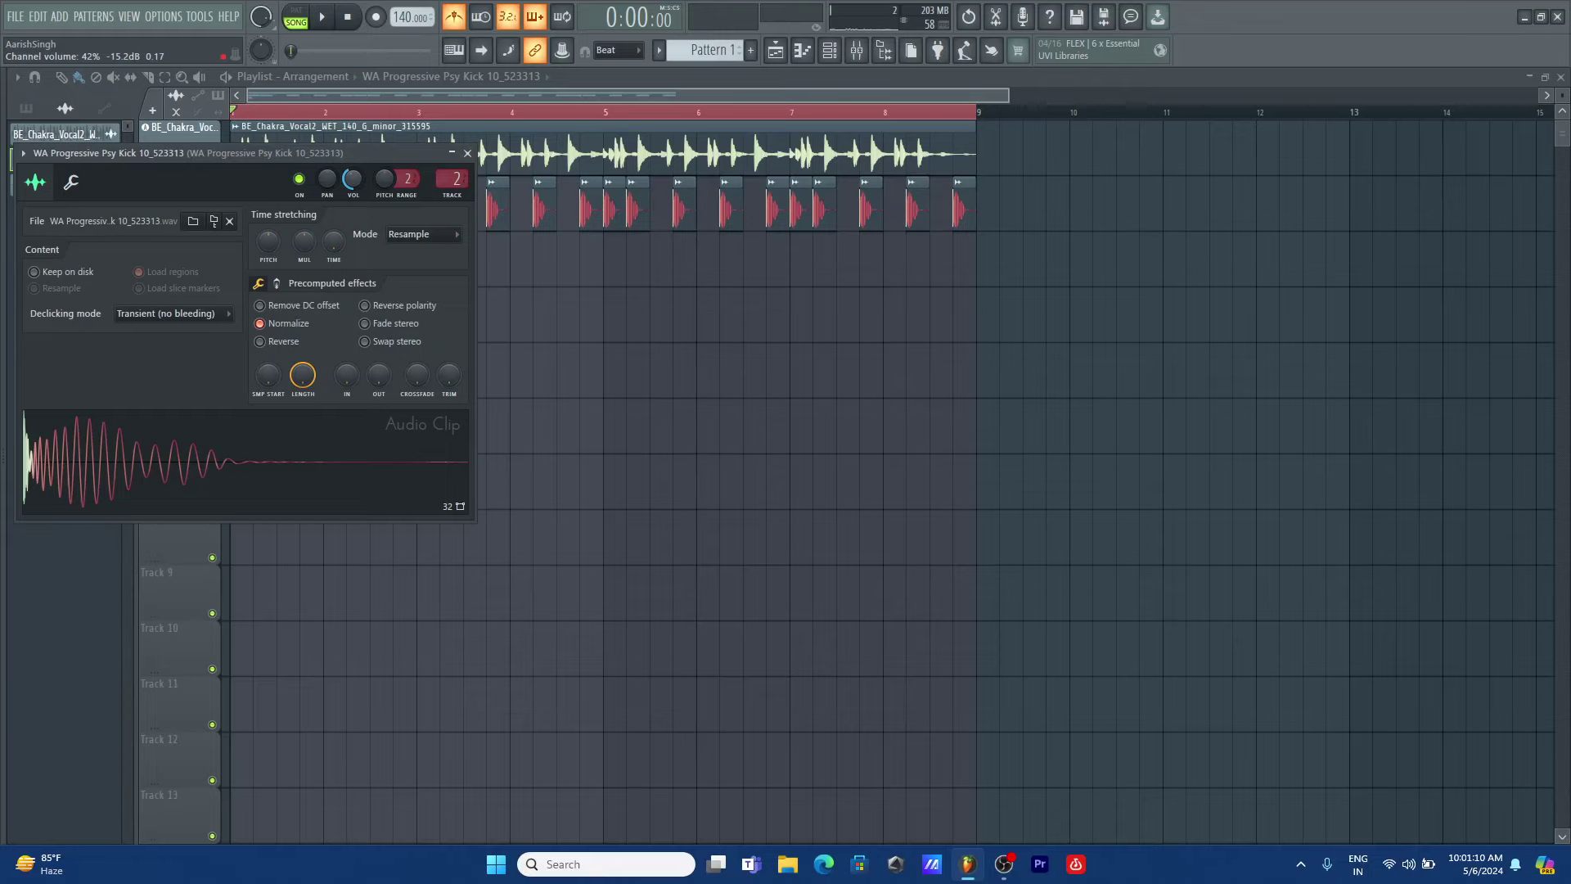
{"action": "left_click", "coordinate": [467, 156]}
{"action": "key", "text": "space"}
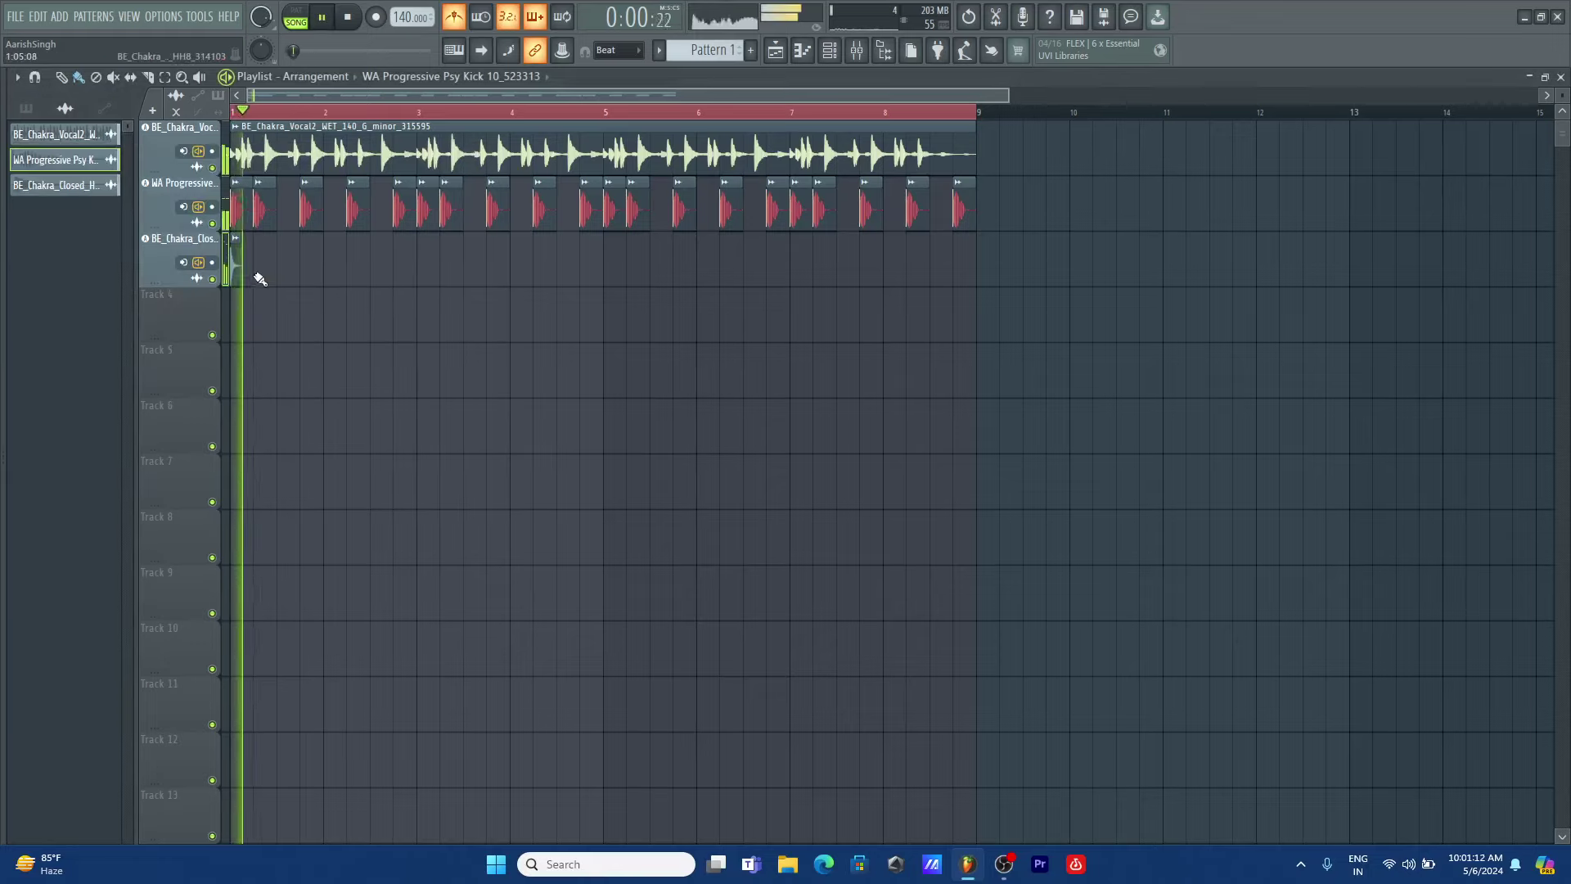
{"action": "double_click", "coordinate": [442, 158]}
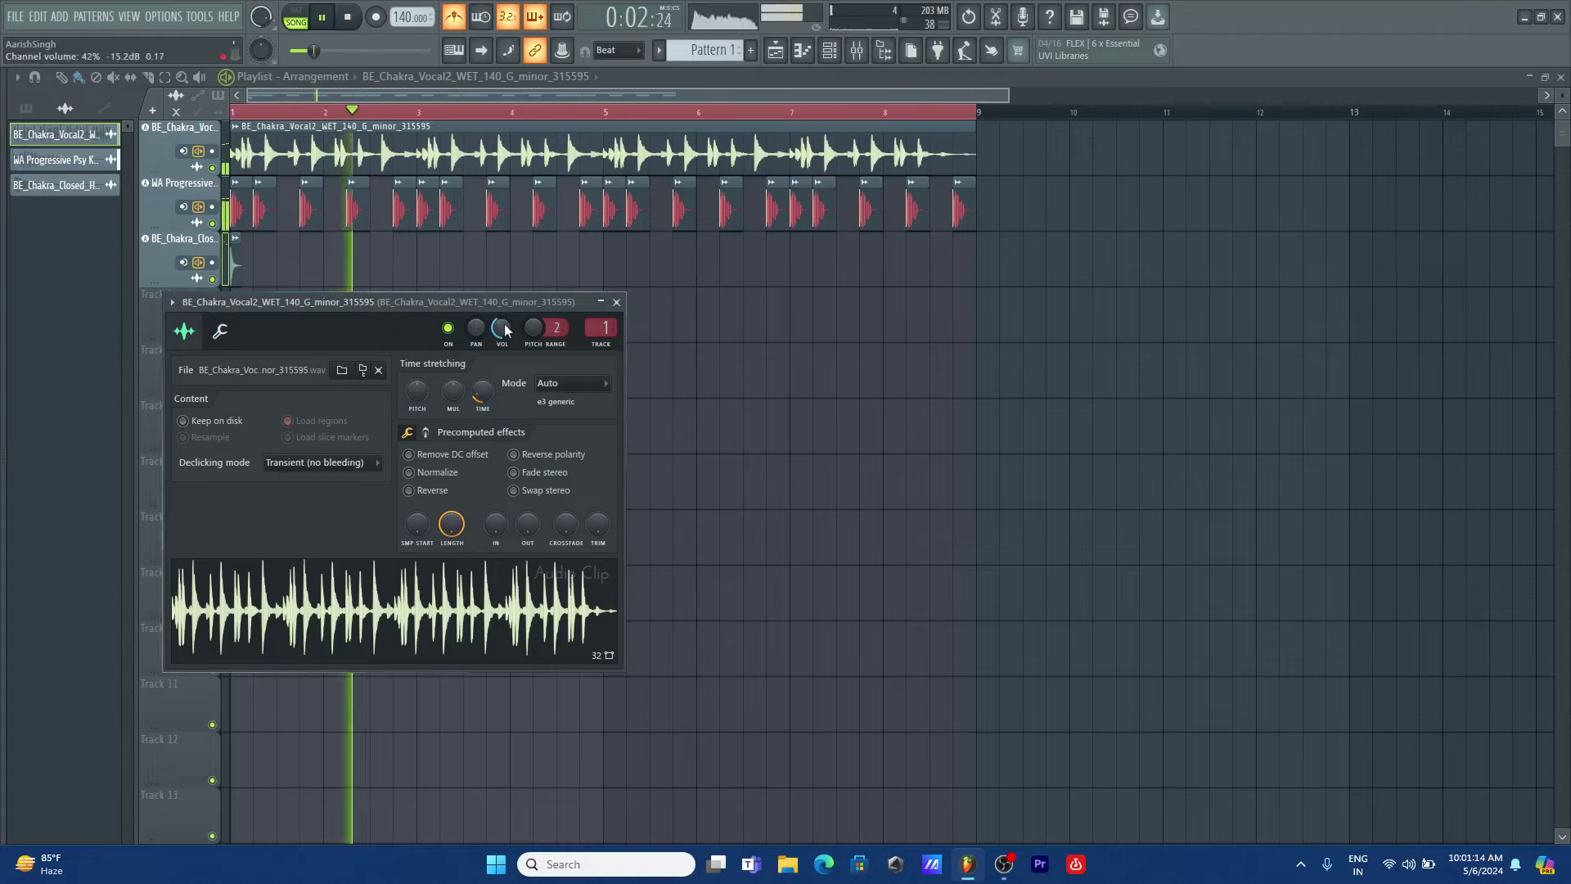
{"action": "left_click", "coordinate": [617, 303]}
{"action": "key", "text": "space"}
{"action": "key", "text": "space"}
{"action": "key", "text": "space"}
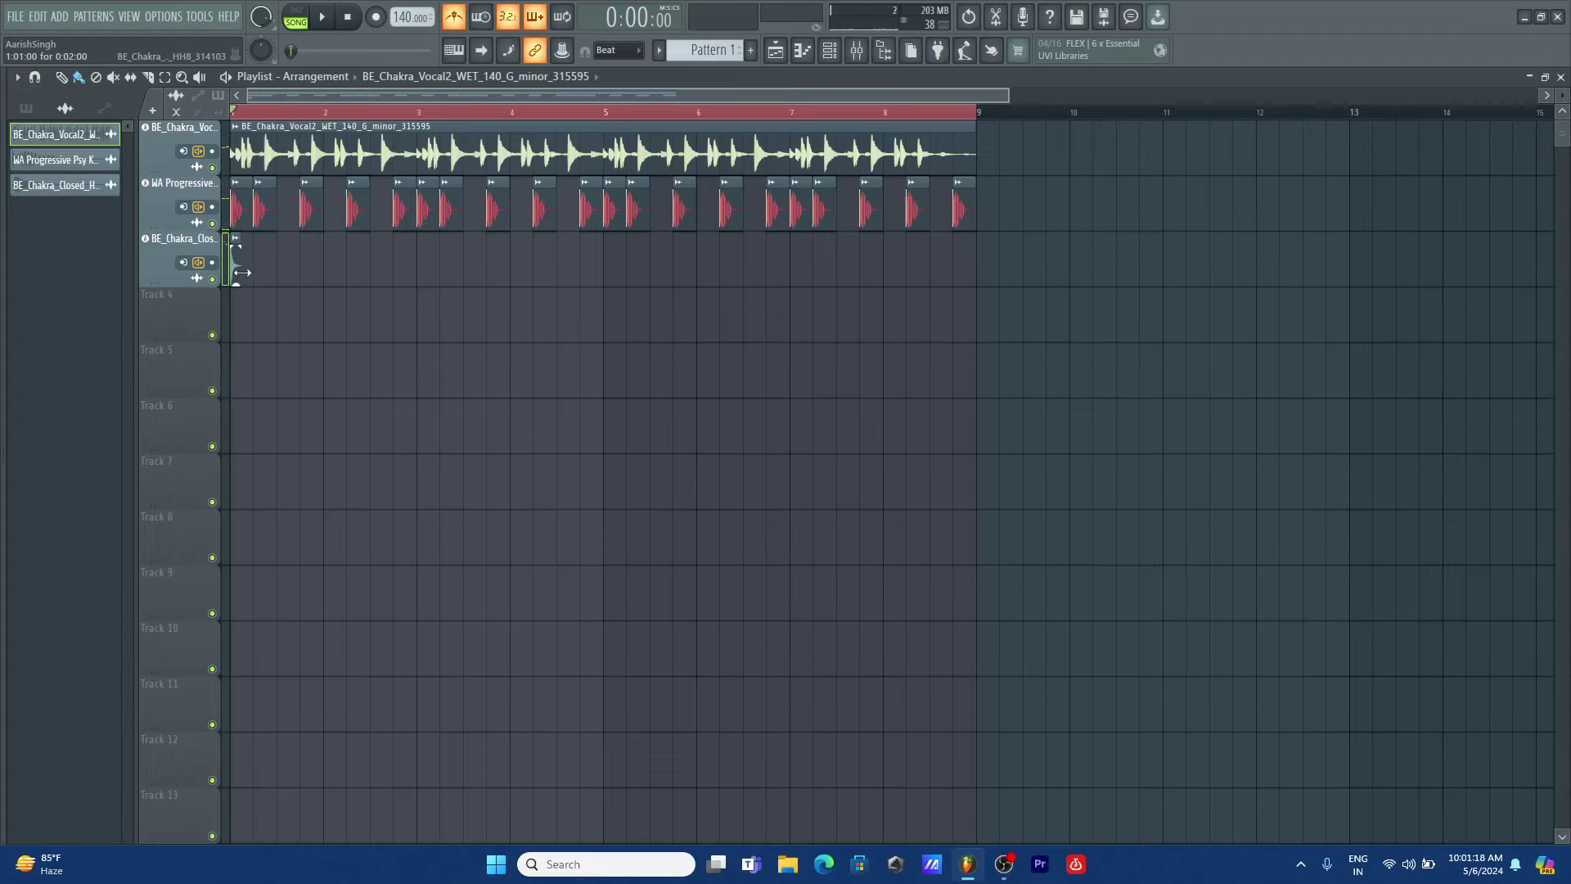
- Place closed hi-hat clips on Track 3 at beat 3 of bar 1 and beats 1 and 3 of bar 2
{"action": "scroll", "coordinate": [285, 304], "scroll_direction": "up", "scroll_amount": 5}
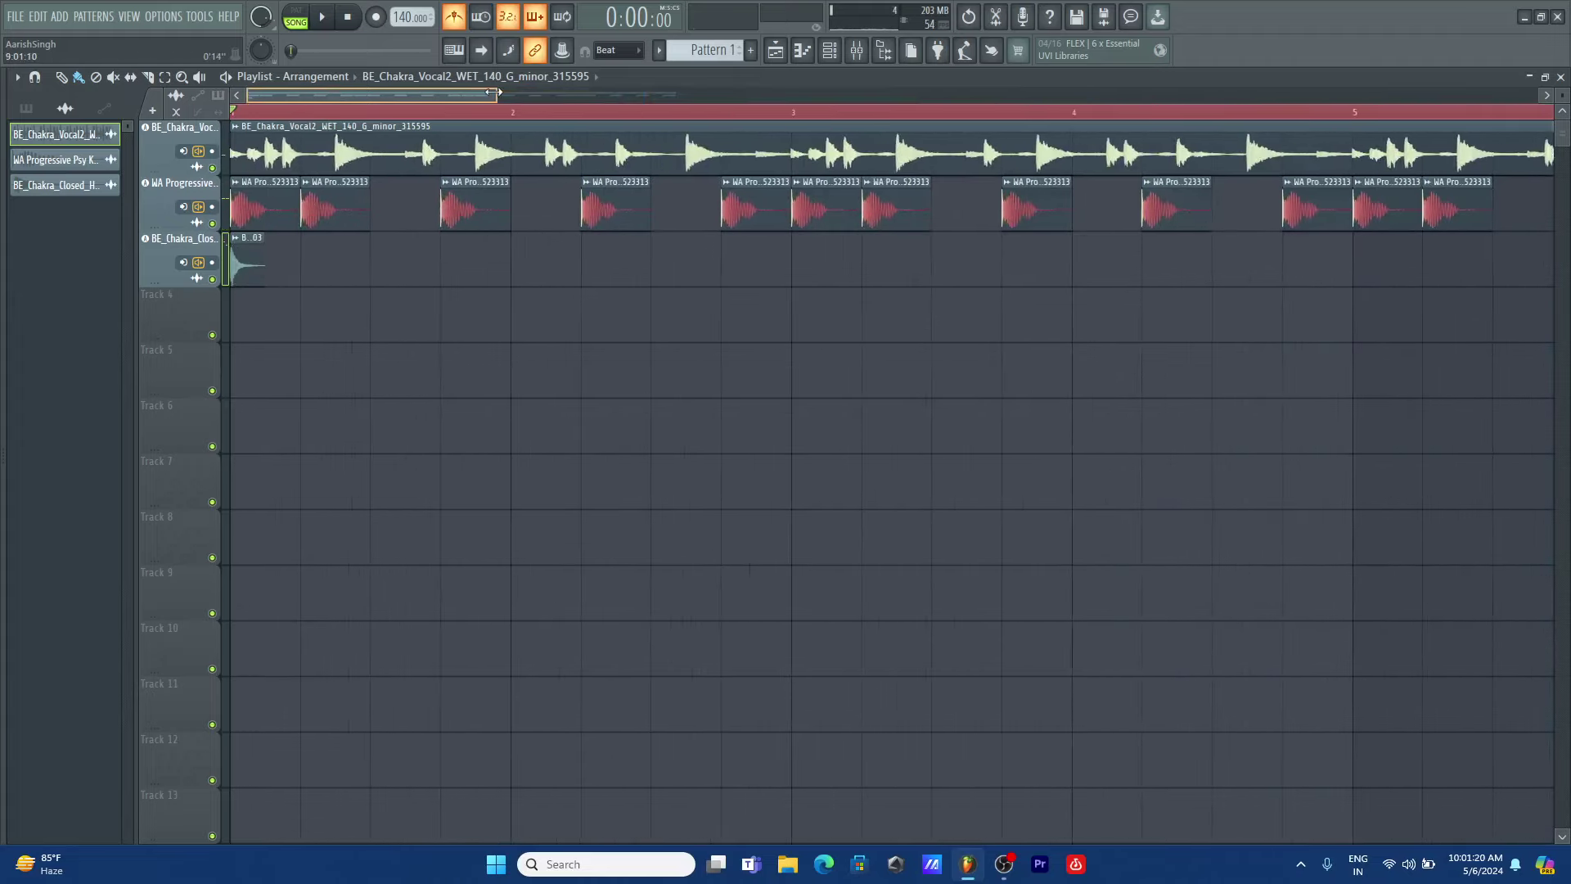
{"action": "left_click", "coordinate": [539, 271]}
{"action": "key", "text": "space"}
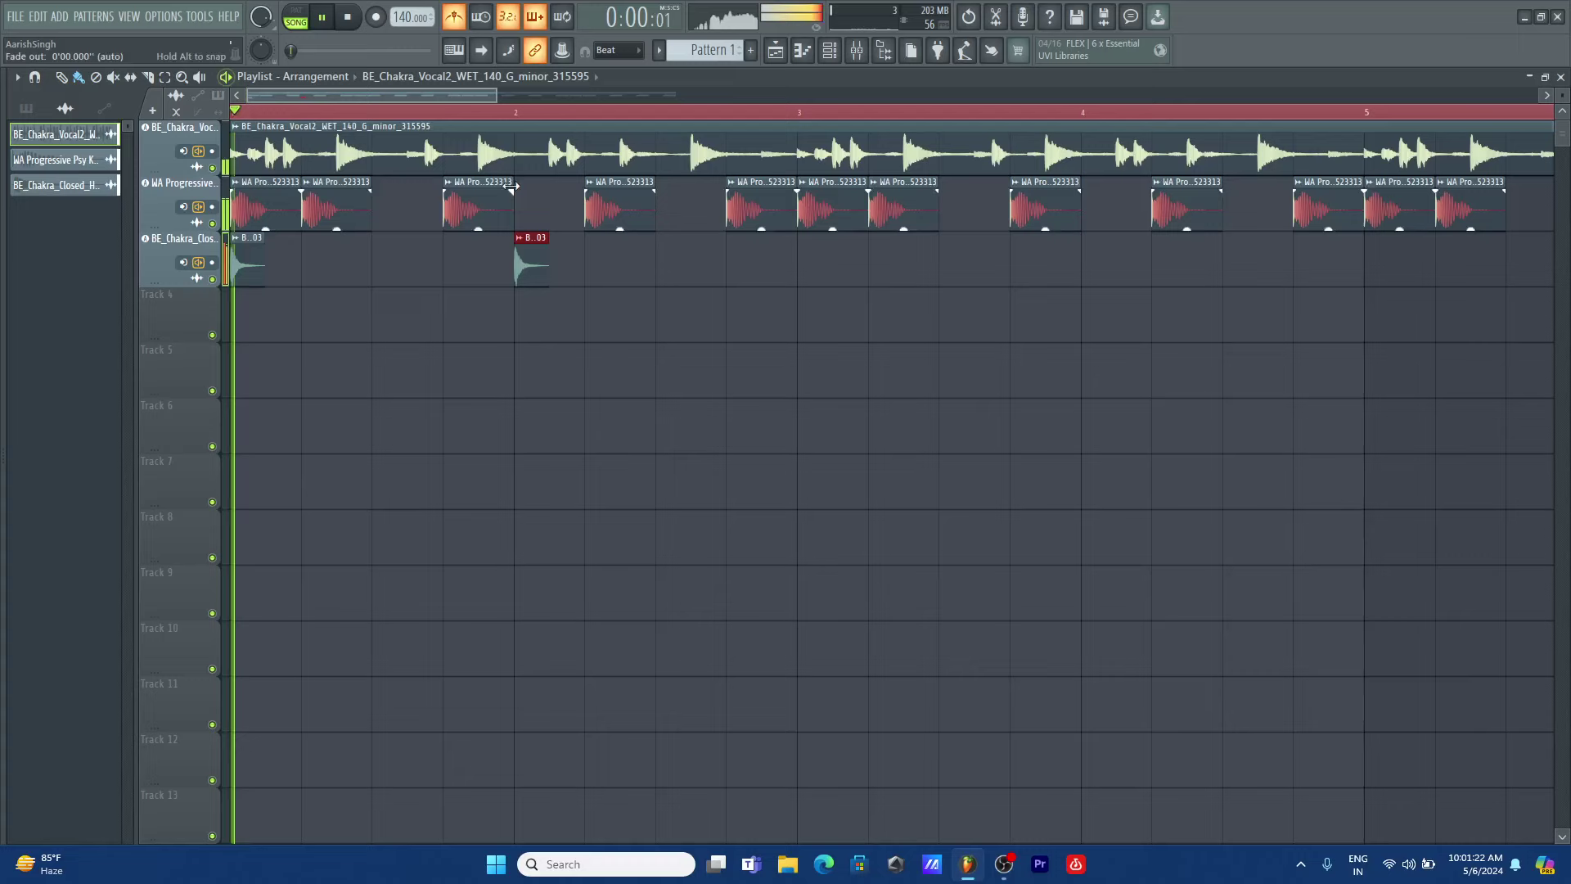
{"action": "scroll", "coordinate": [338, 295], "scroll_direction": "down", "scroll_amount": 2}
{"action": "key", "text": "space"}
{"action": "left_click", "coordinate": [339, 274]}
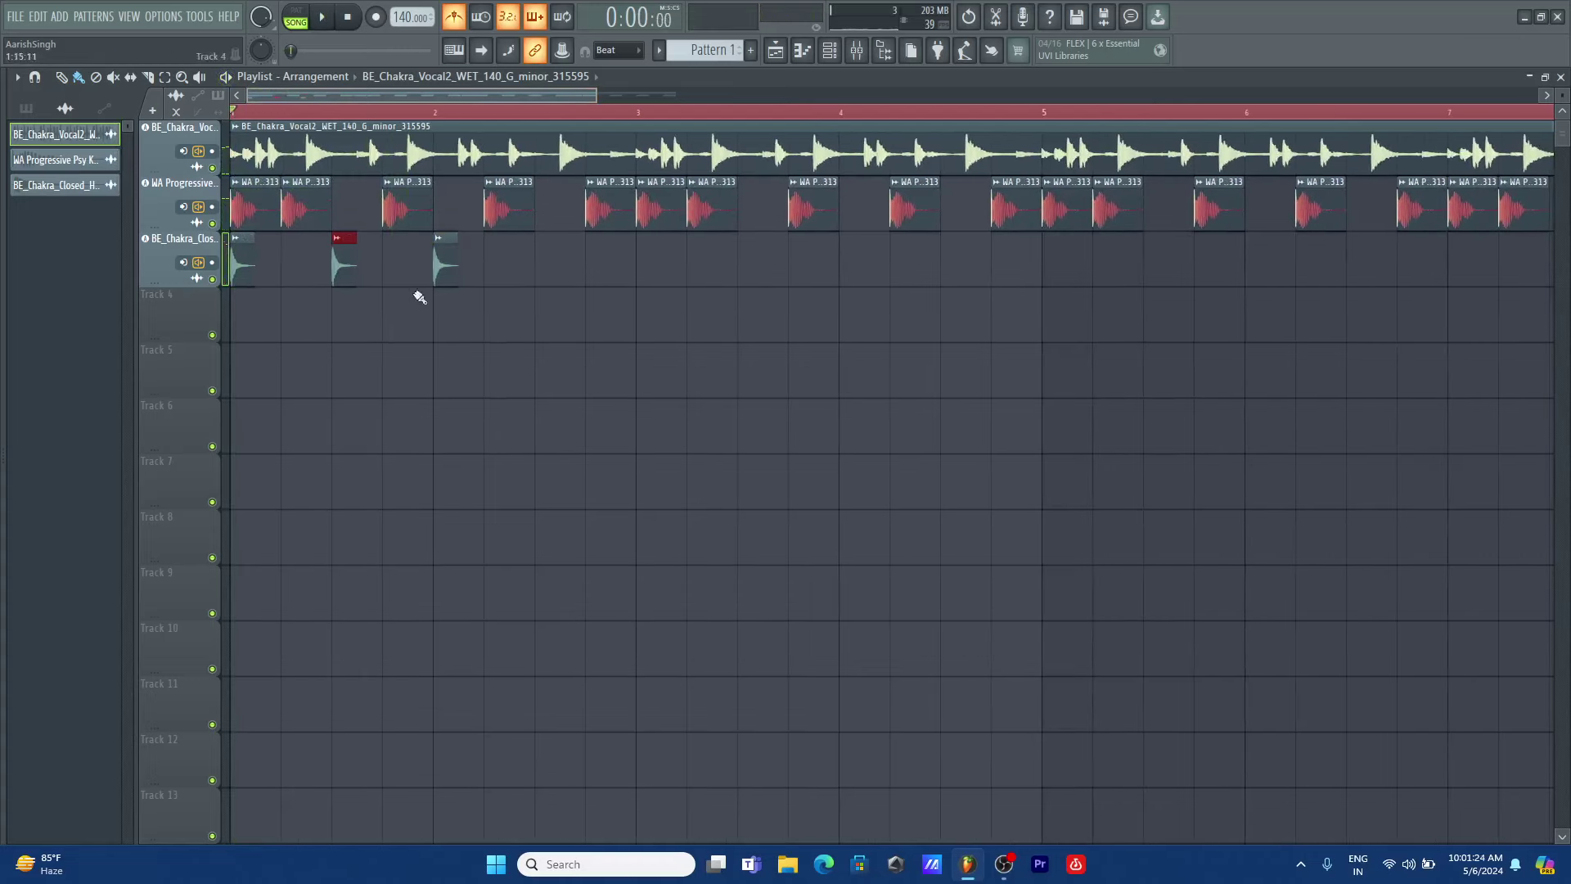
{"action": "right_click", "coordinate": [440, 278]}
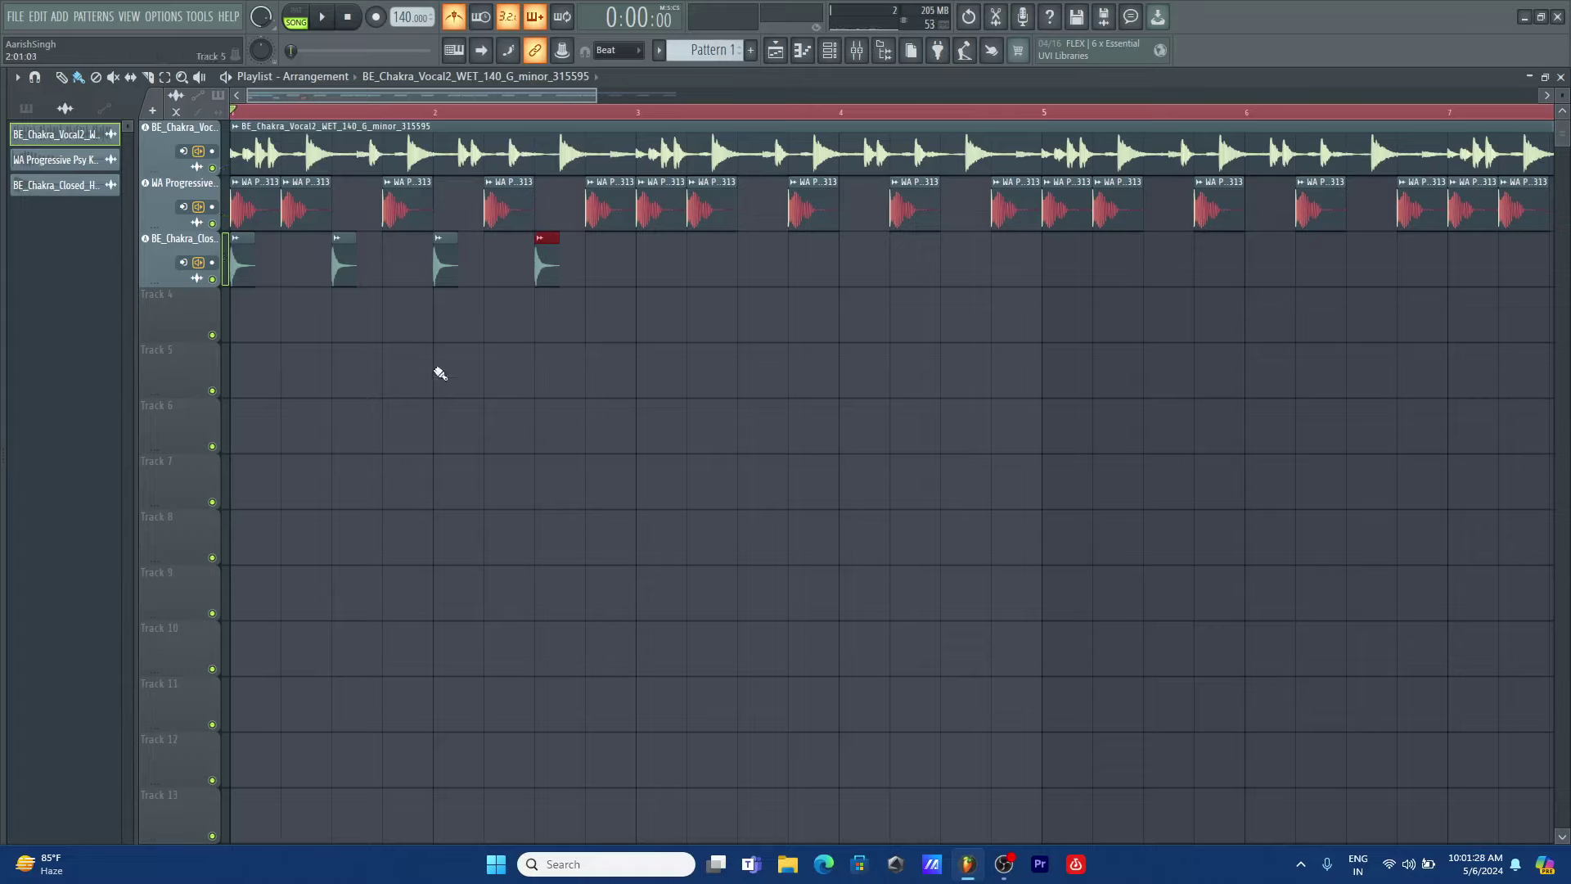
- Play the arrangement while adding closed hi-hat clips on beats 1 and 3 of bars 3 and 4
{"action": "key", "text": "space"}
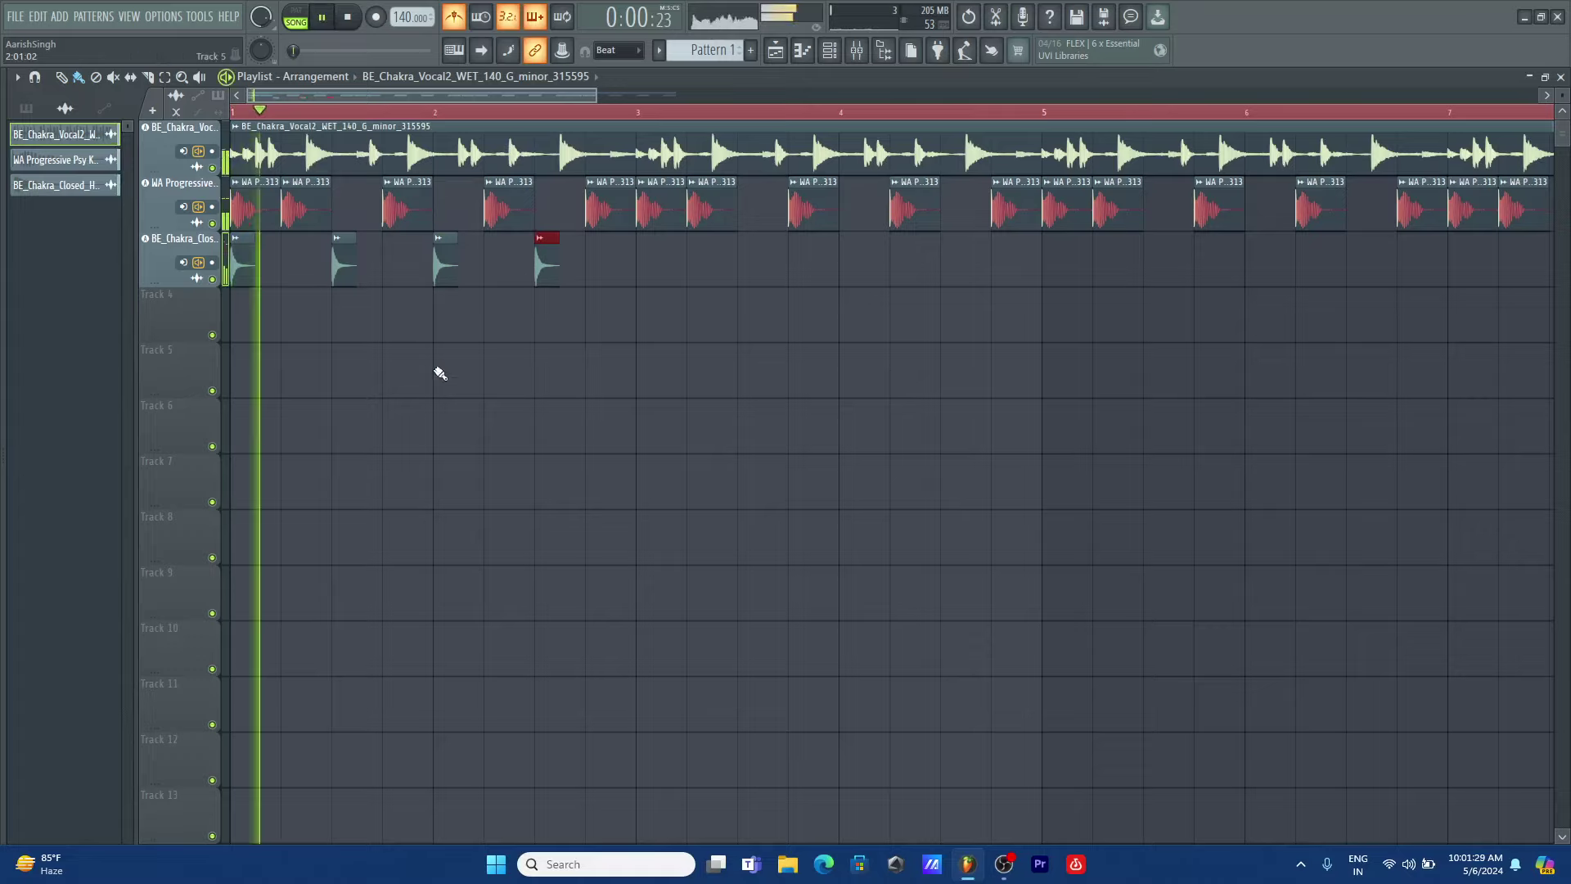
{"action": "left_click", "coordinate": [661, 263]}
{"action": "left_click", "coordinate": [748, 266]}
{"action": "left_click", "coordinate": [853, 270]}
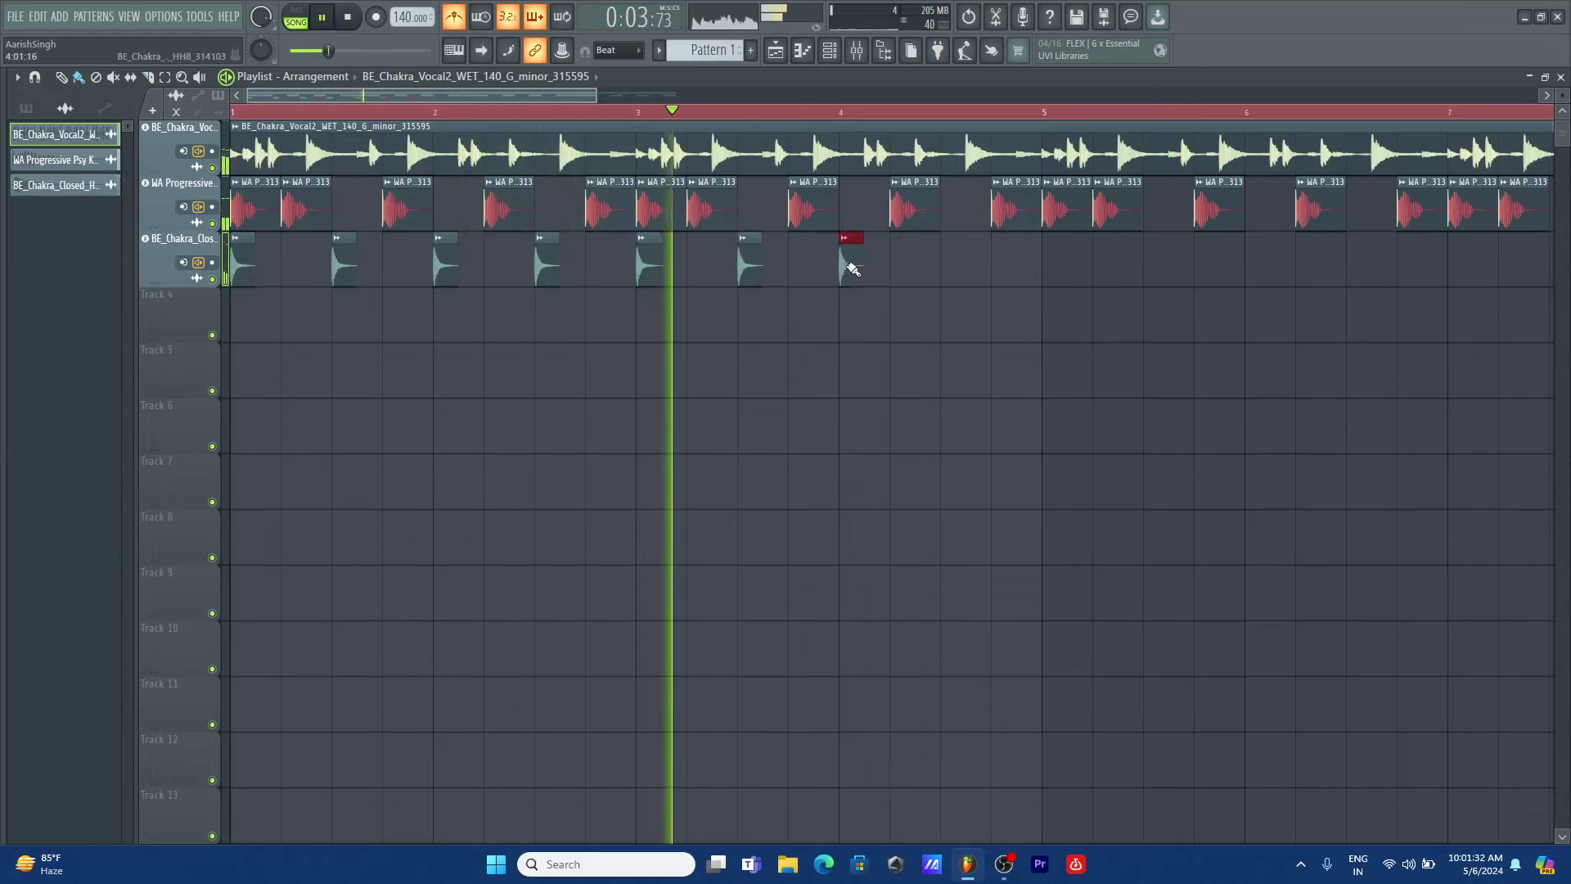
{"action": "left_click", "coordinate": [953, 270]}
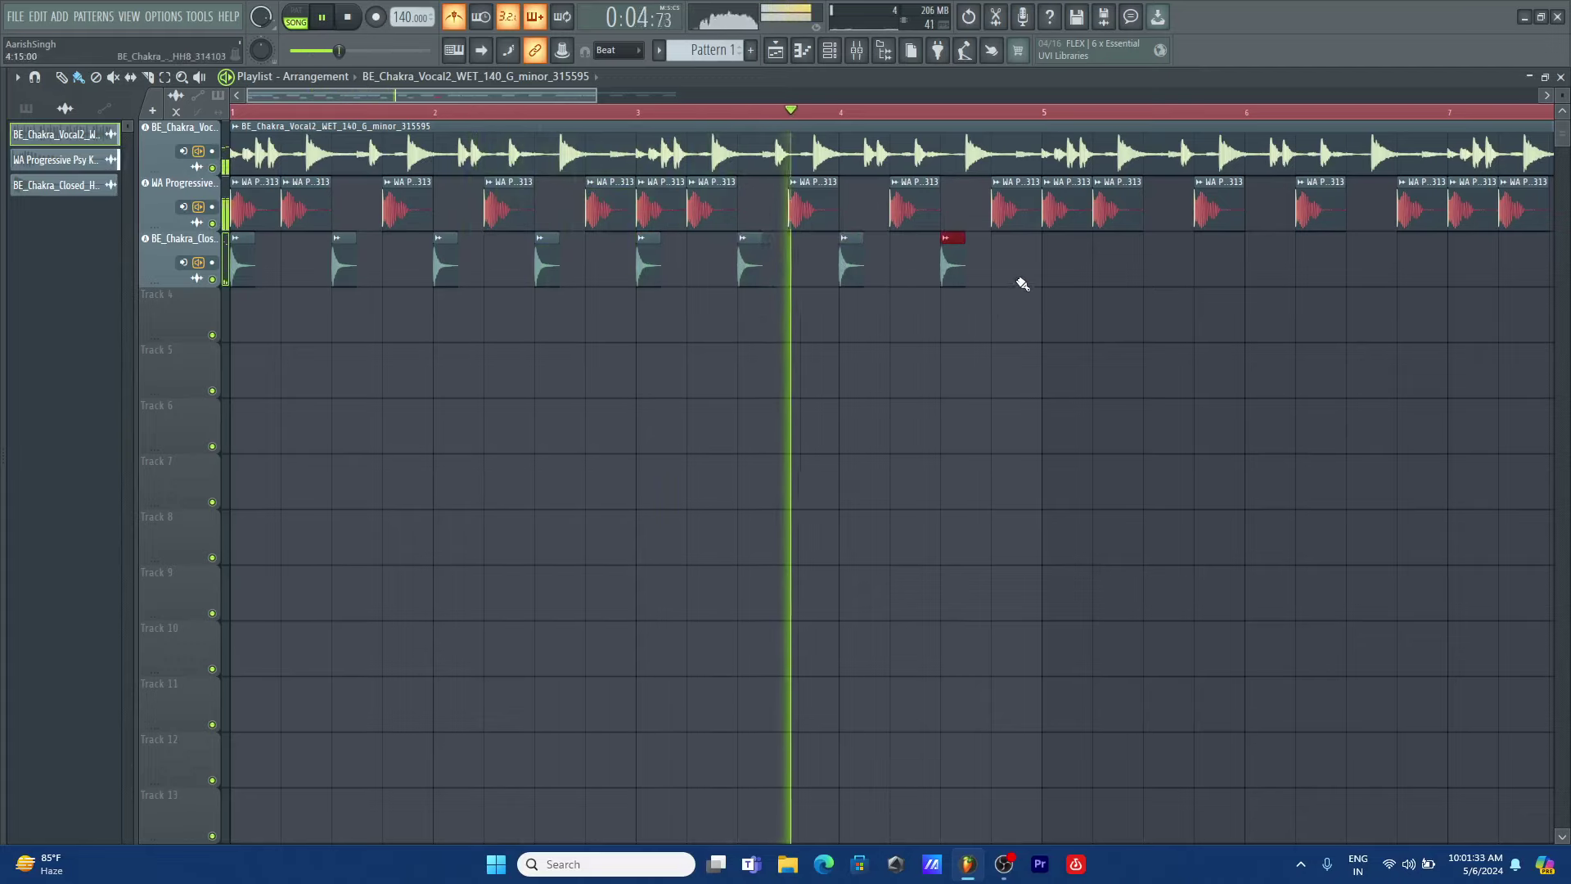
- Set the closed hi-hat's channel volume to 26%, replay the arrangement and turn off the metronome
{"action": "double_click", "coordinate": [954, 270]}
{"action": "key", "text": "space"}
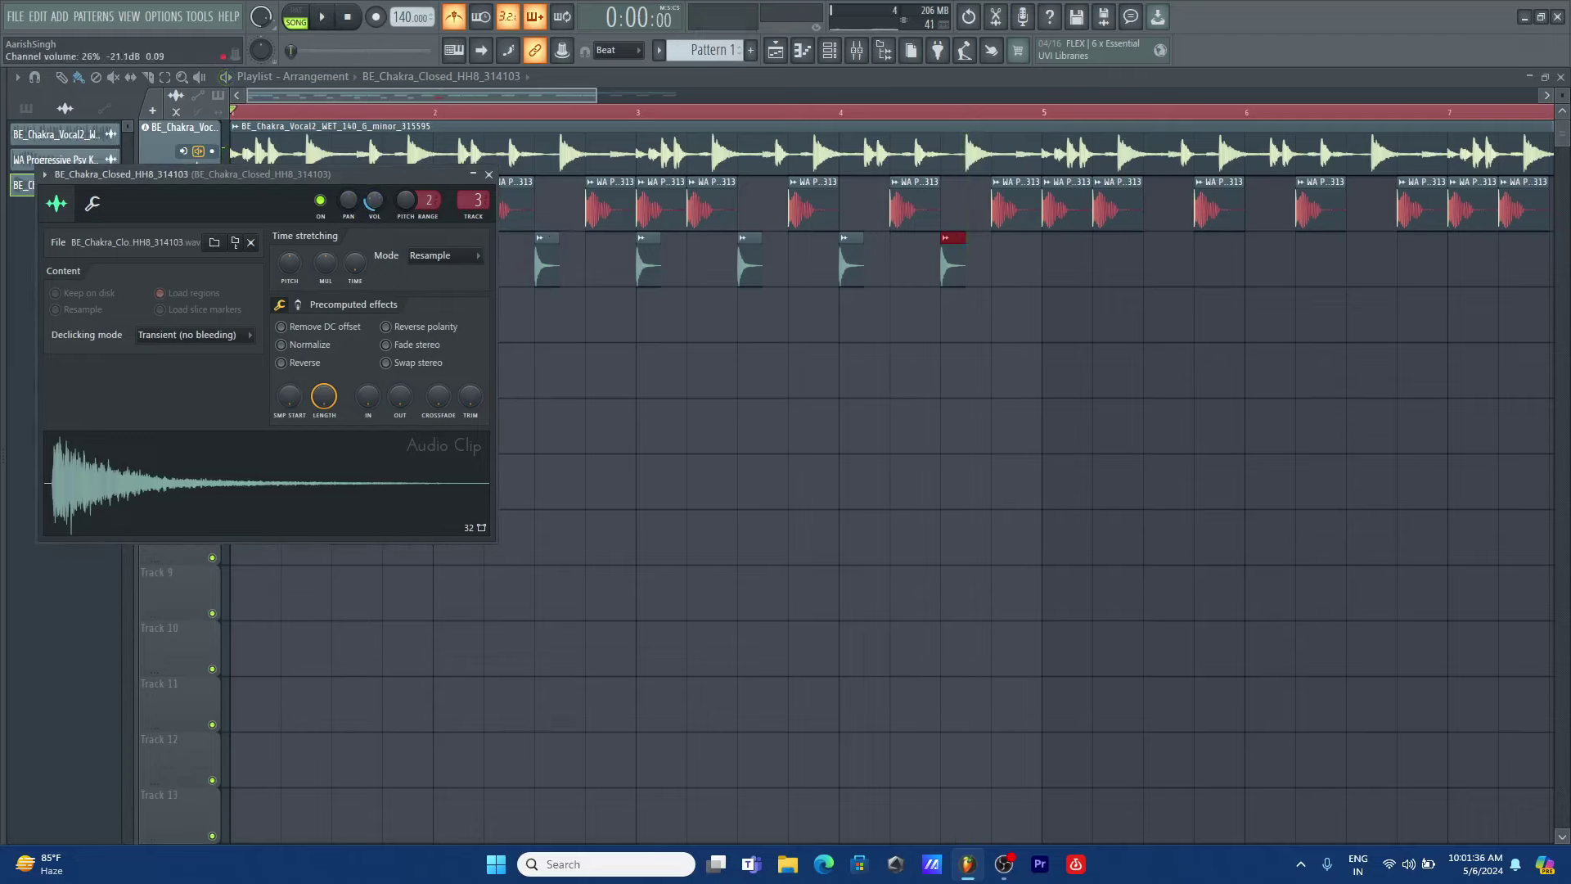
{"action": "key", "text": "space"}
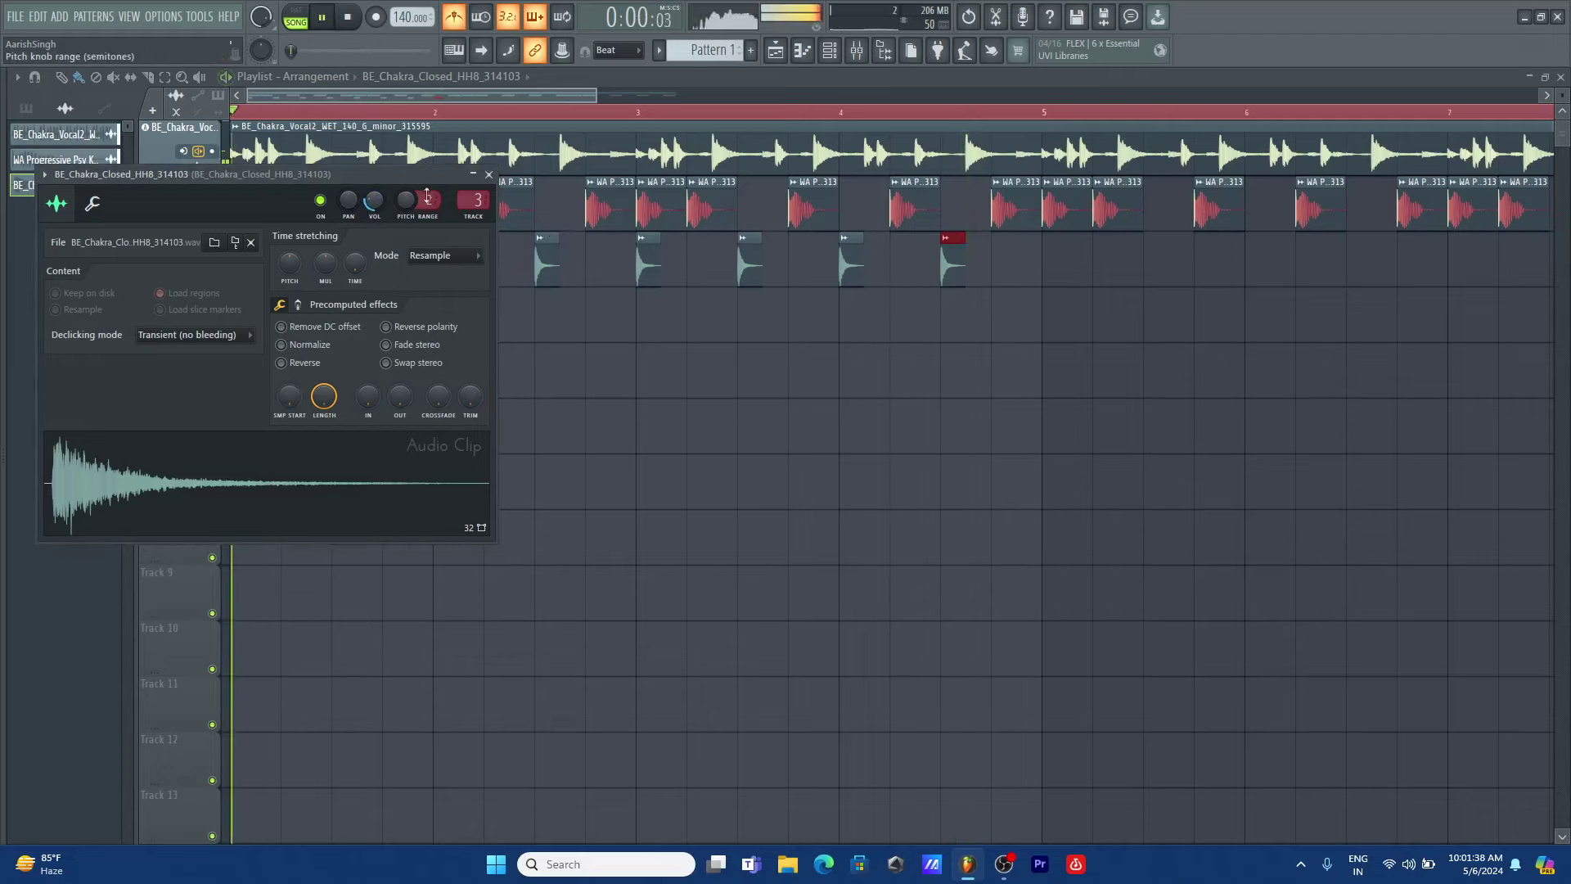
{"action": "left_click", "coordinate": [489, 174]}
{"action": "left_click_drag", "start_coordinate": [590, 99], "coordinate": [985, 96]}
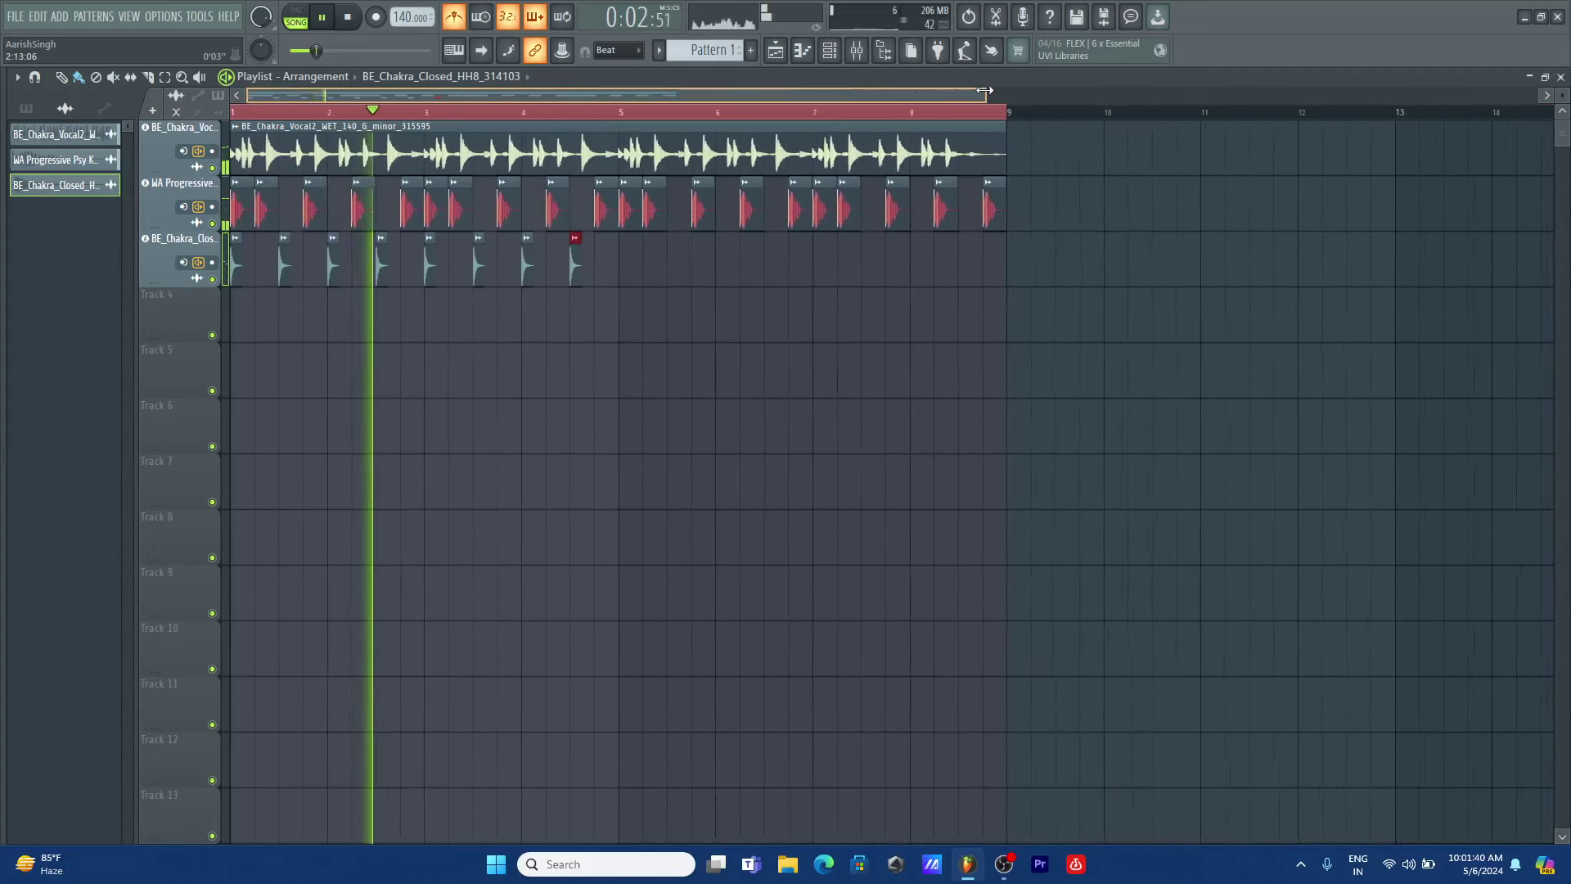
{"action": "left_click", "coordinate": [465, 20]}
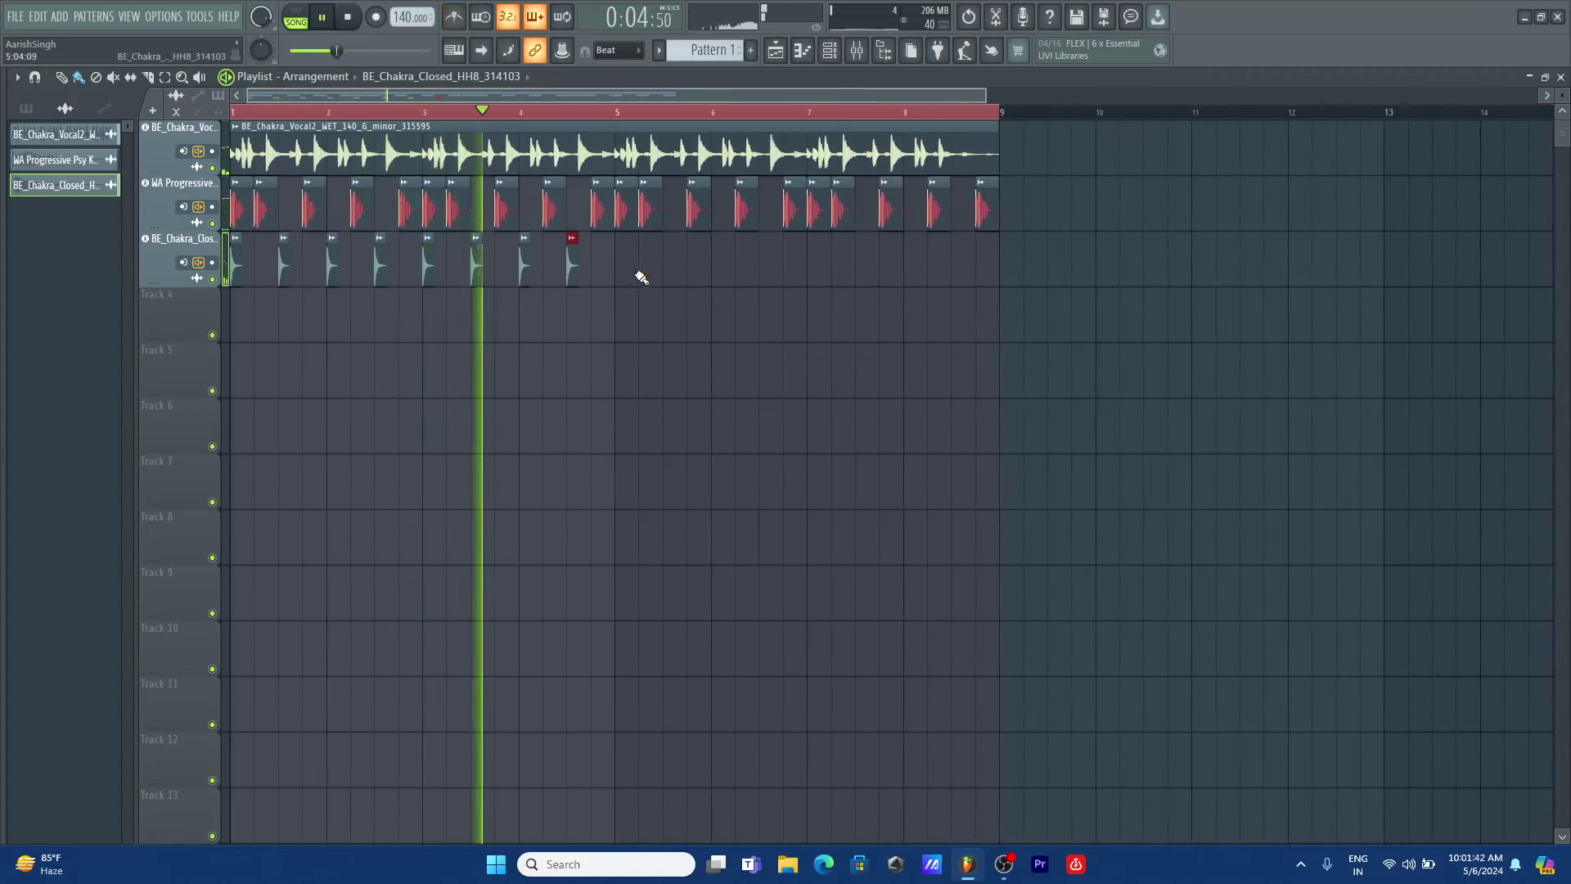
- Duplicate the four-bar hi-hat pattern on Track 3 into bars 5 to 8 and stop playback
{"action": "left_click_drag", "start_coordinate": [631, 340], "coordinate": [238, 272]}
{"action": "key", "text": "ctrl+b"}
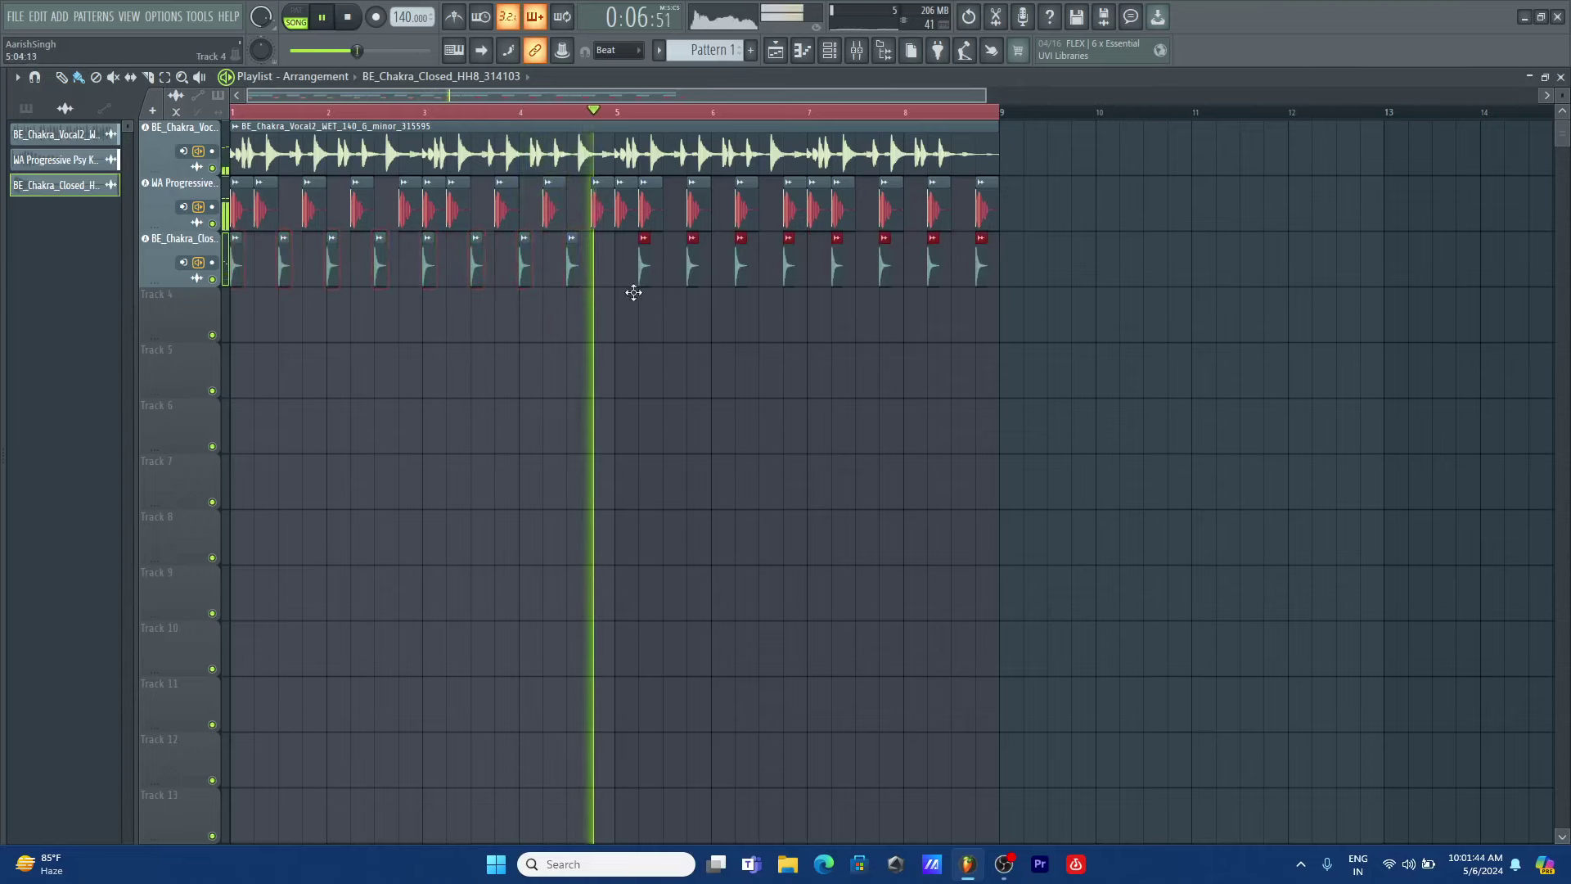
{"action": "key", "text": "space"}
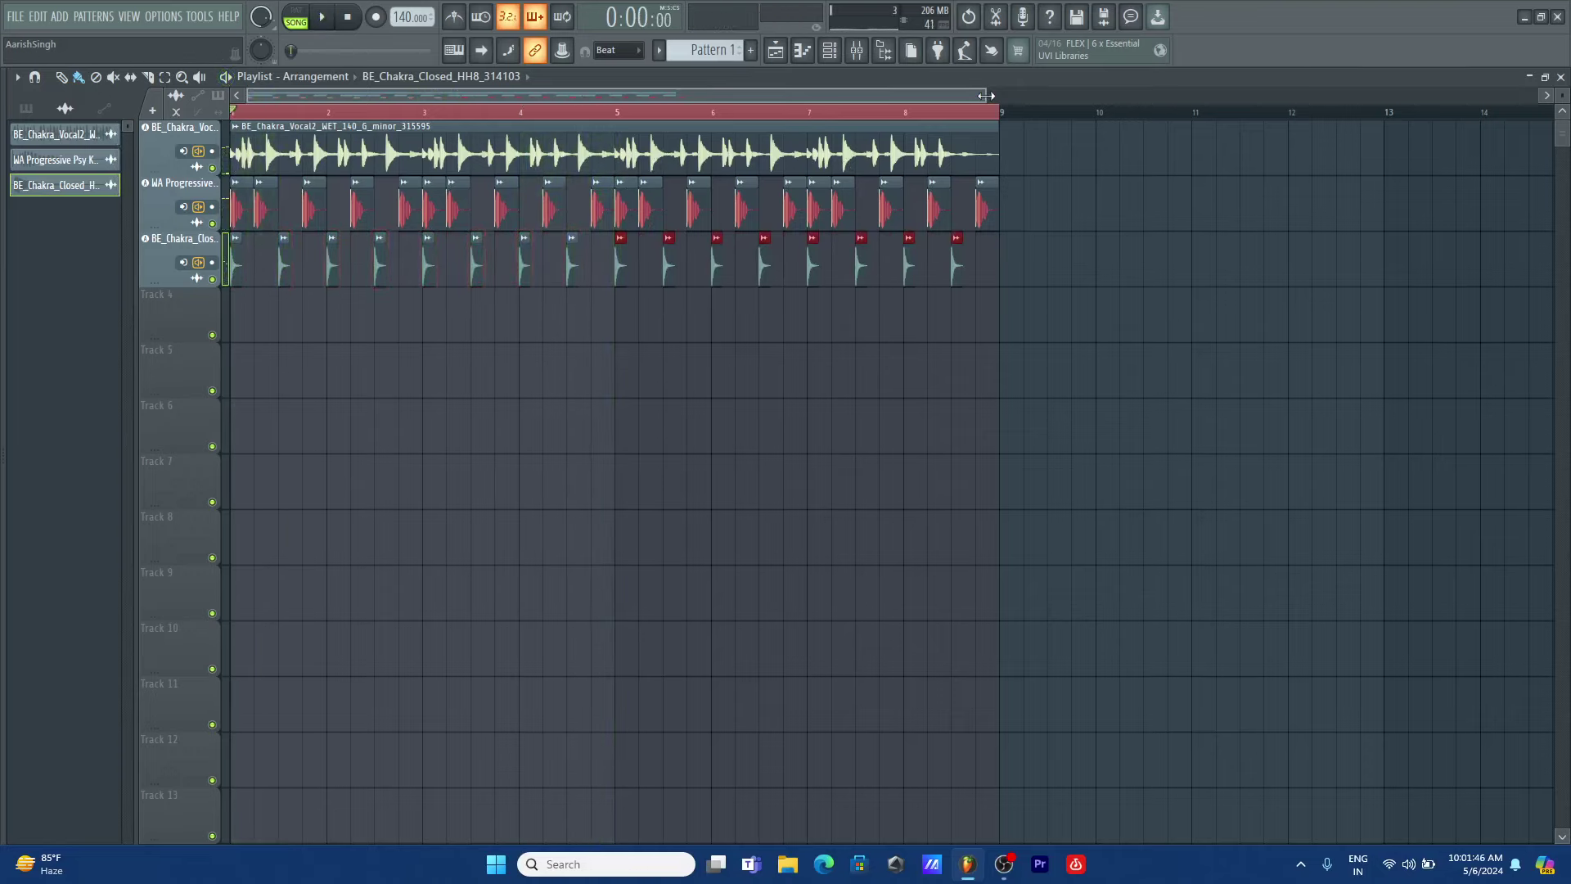
- Duplicate the eight-bar arrangement into bars 9 to 16, removing the kick and hi-hat copies so only the vocal is repeated
{"action": "left_click_drag", "start_coordinate": [986, 96], "coordinate": [229, 279]}
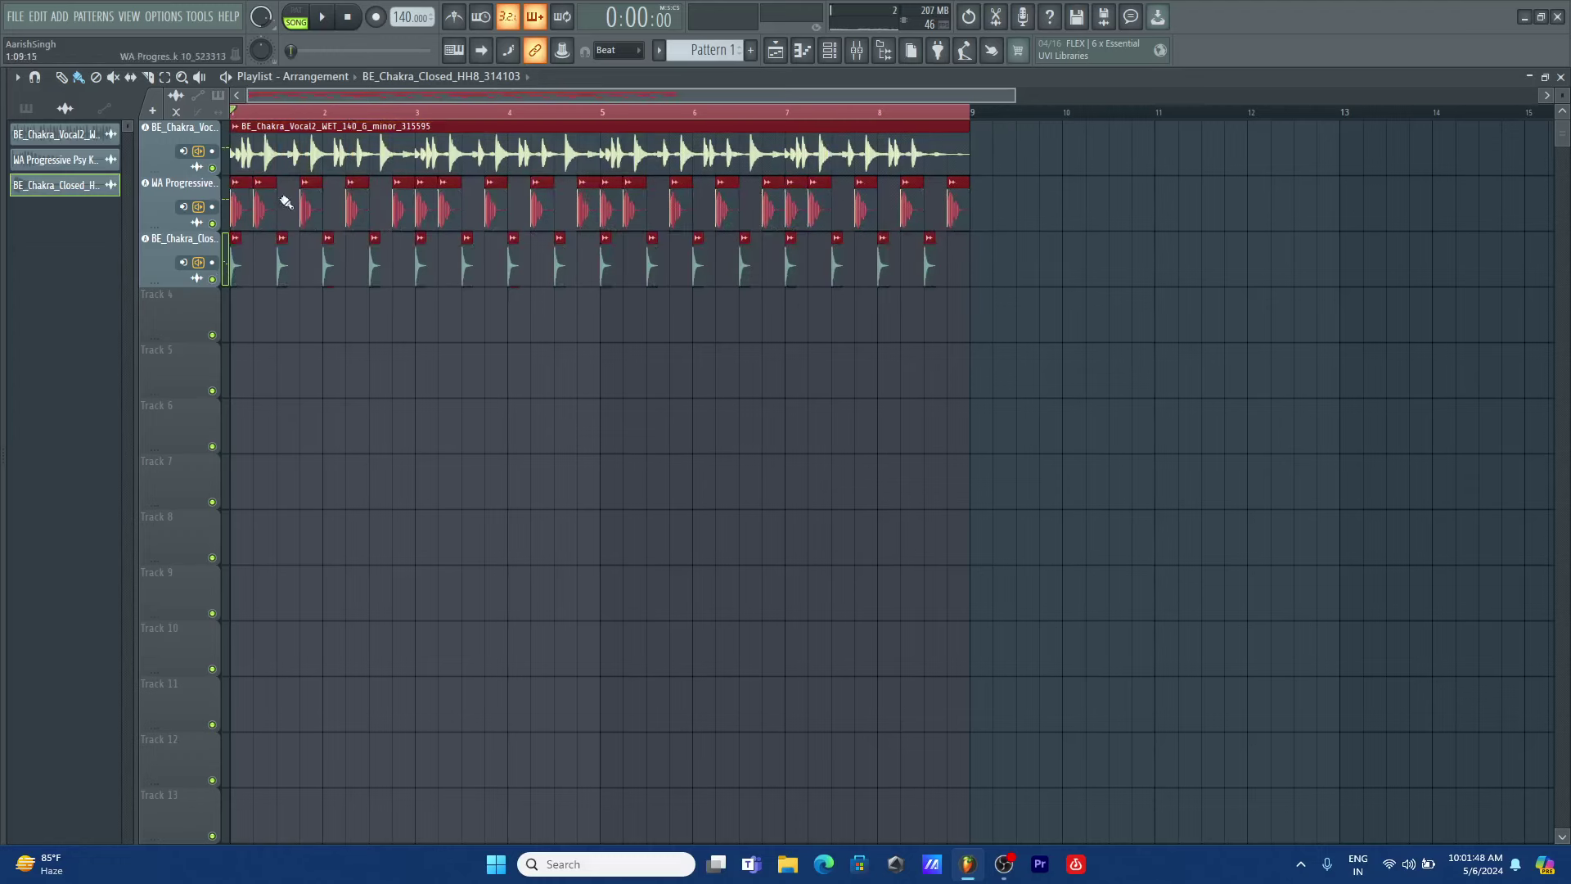
{"action": "key", "text": "ctrl+b"}
{"action": "left_click_drag", "start_coordinate": [1022, 162], "coordinate": [1000, 138]}
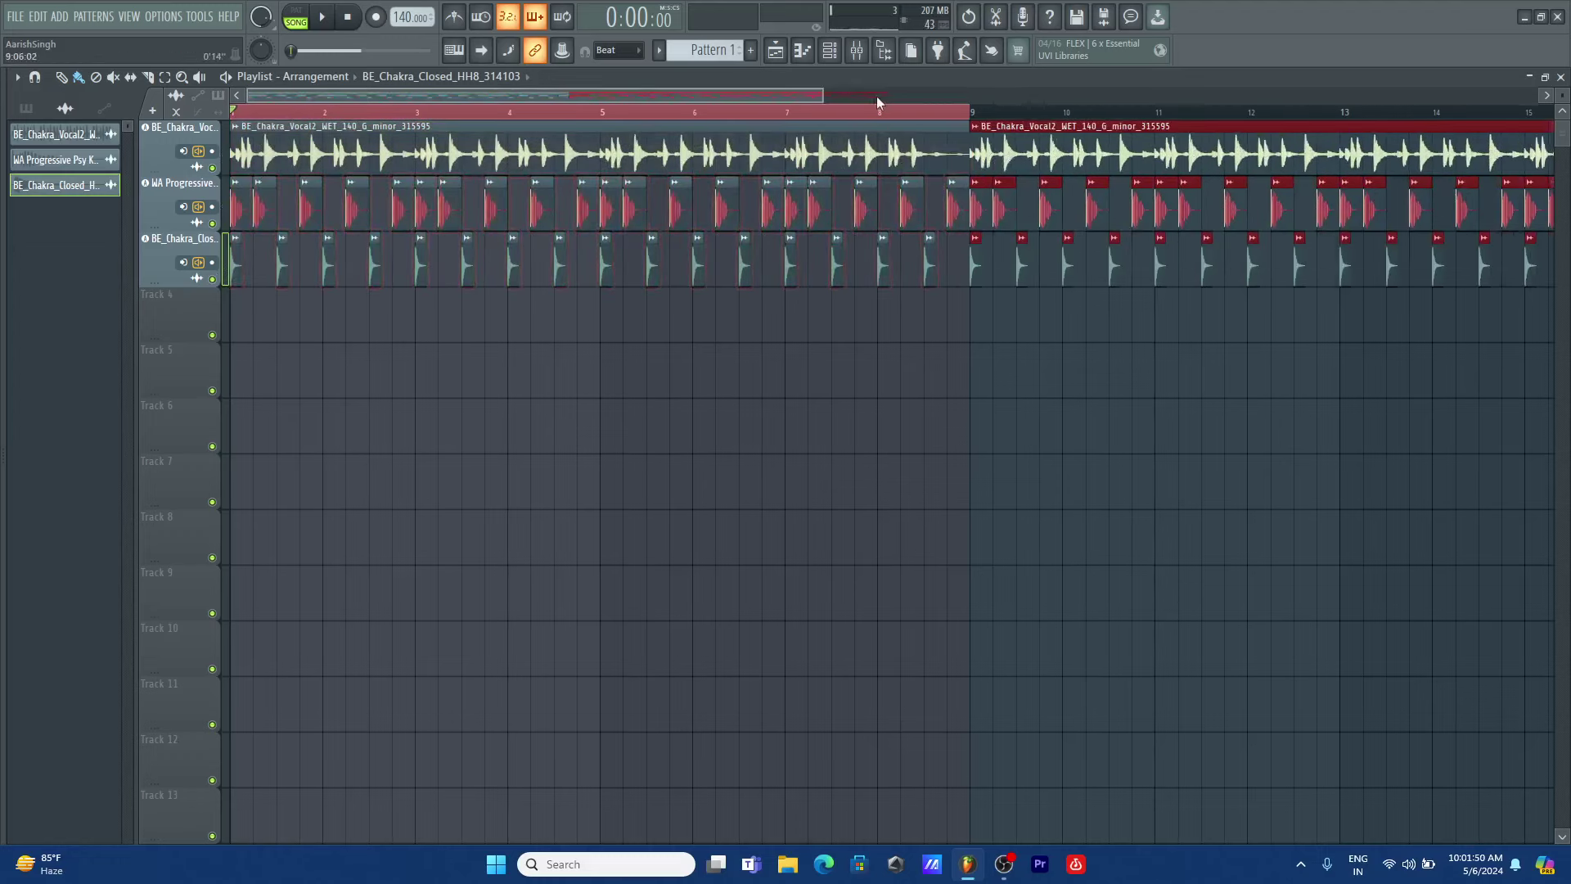
{"action": "left_click_drag", "start_coordinate": [825, 96], "coordinate": [1077, 95]}
{"action": "left_click_drag", "start_coordinate": [1308, 178], "coordinate": [754, 283]}
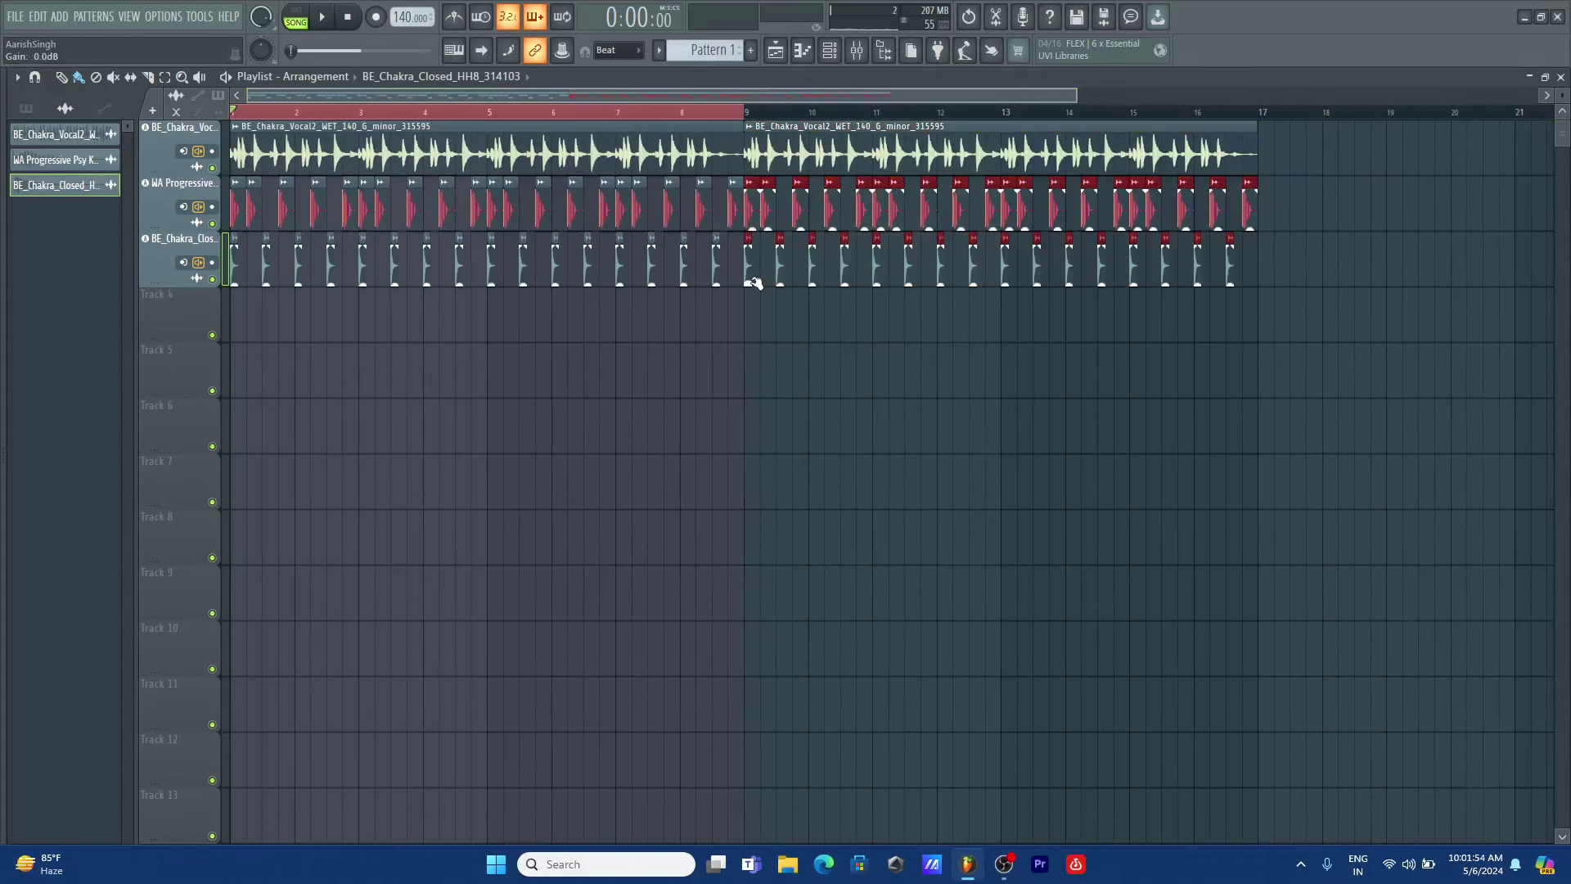
{"action": "key", "text": "Delete"}
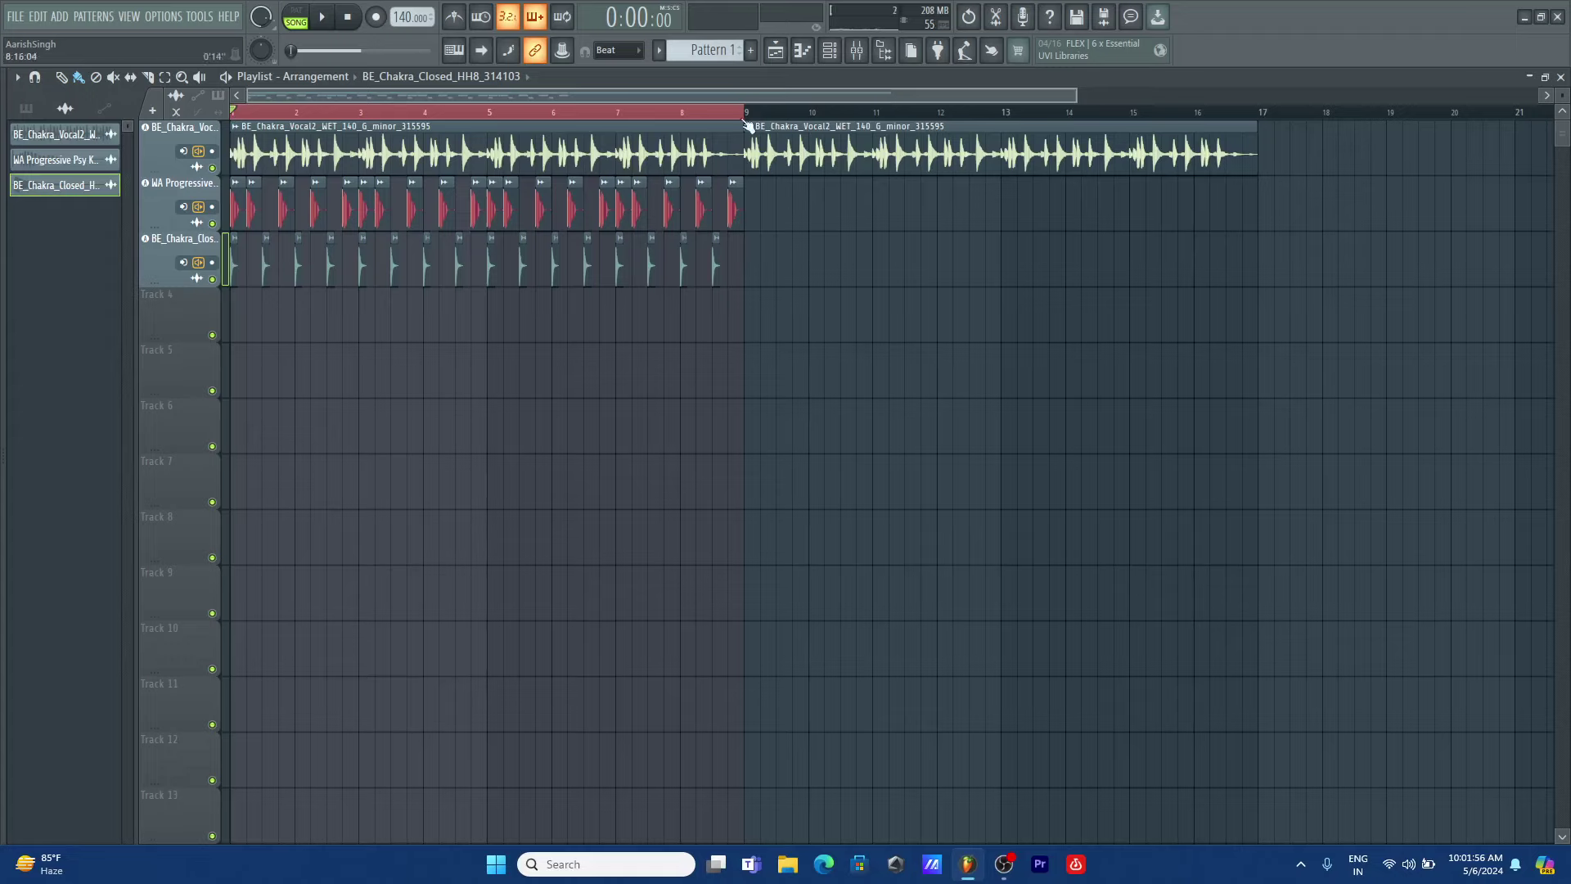
- Set the time selection to bars 9 to 16 and fill that range on Track 2 with a kick on every beat
{"action": "left_click_drag", "start_coordinate": [747, 117], "coordinate": [1226, 120]}
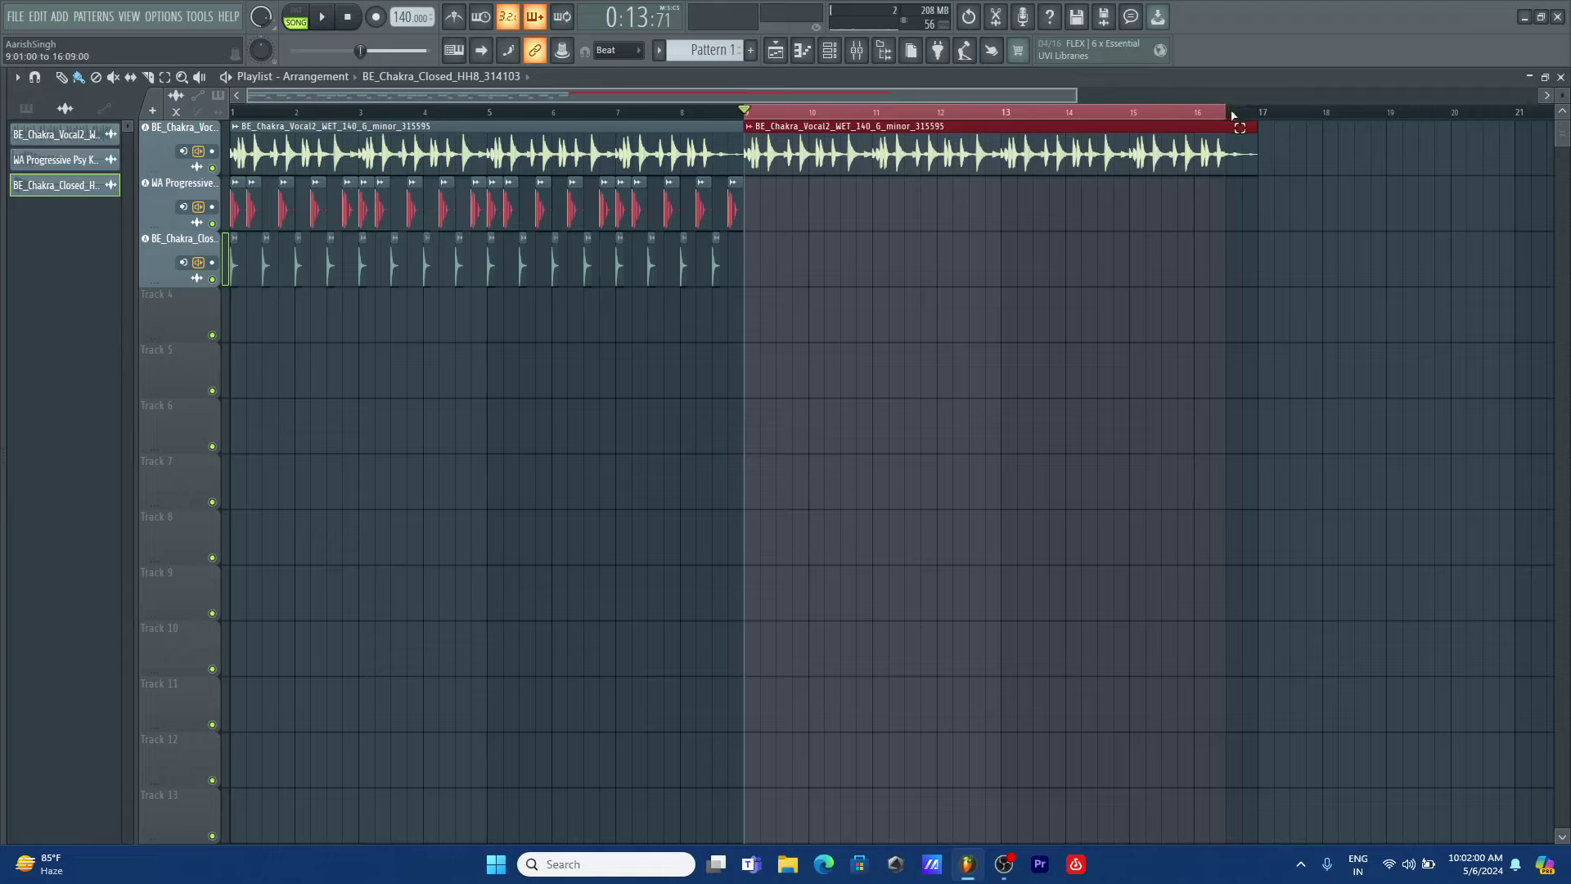
{"action": "left_click_drag", "start_coordinate": [1232, 115], "coordinate": [1254, 123]}
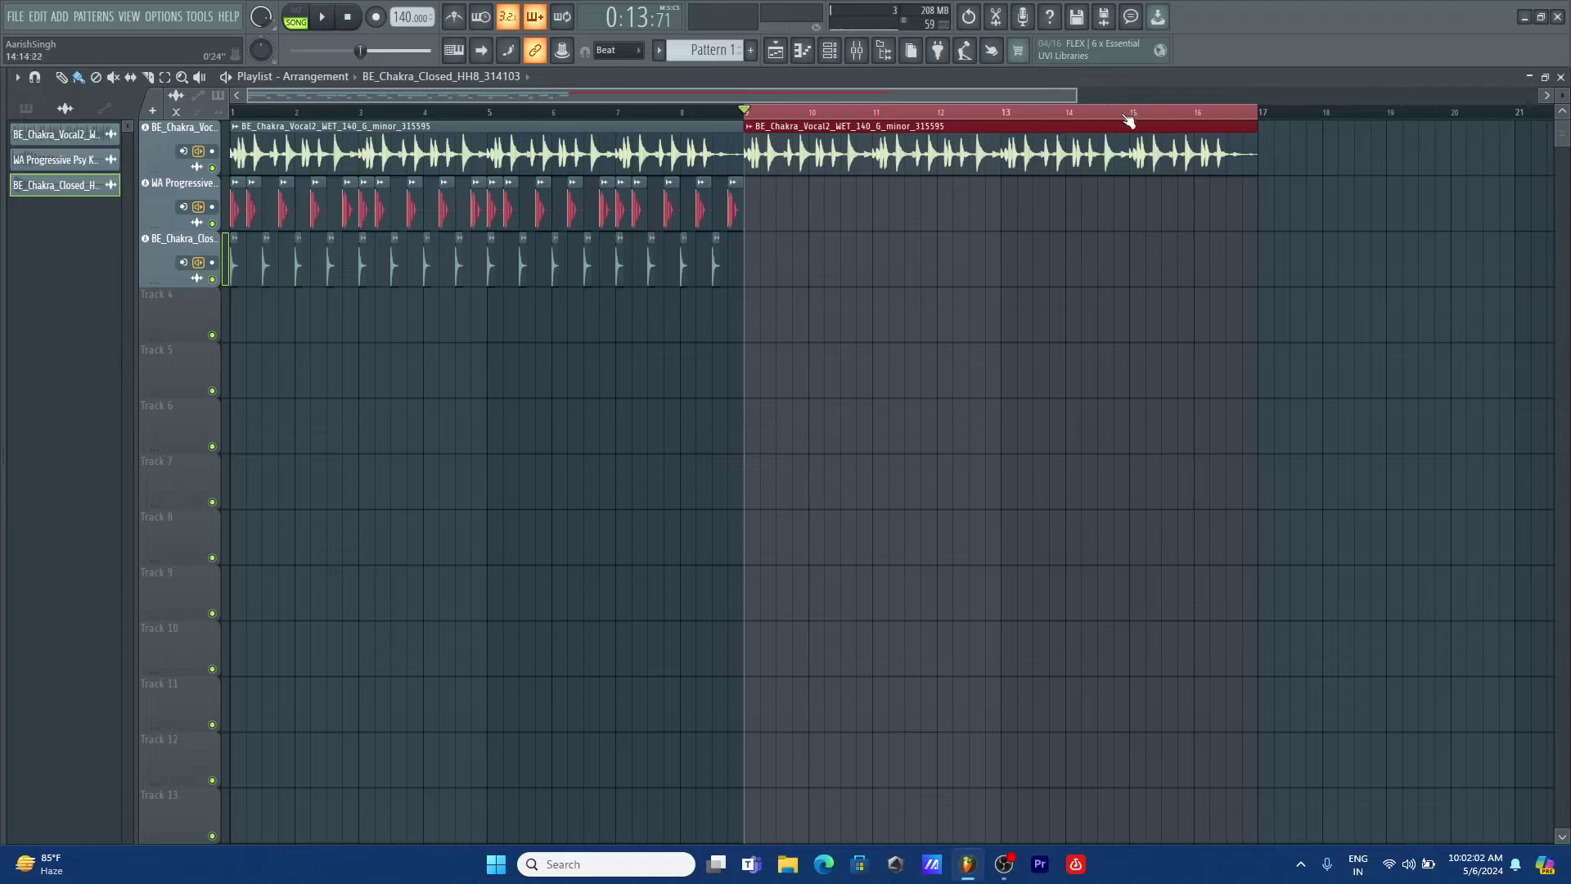
{"action": "left_click_drag", "start_coordinate": [1077, 96], "coordinate": [989, 93]}
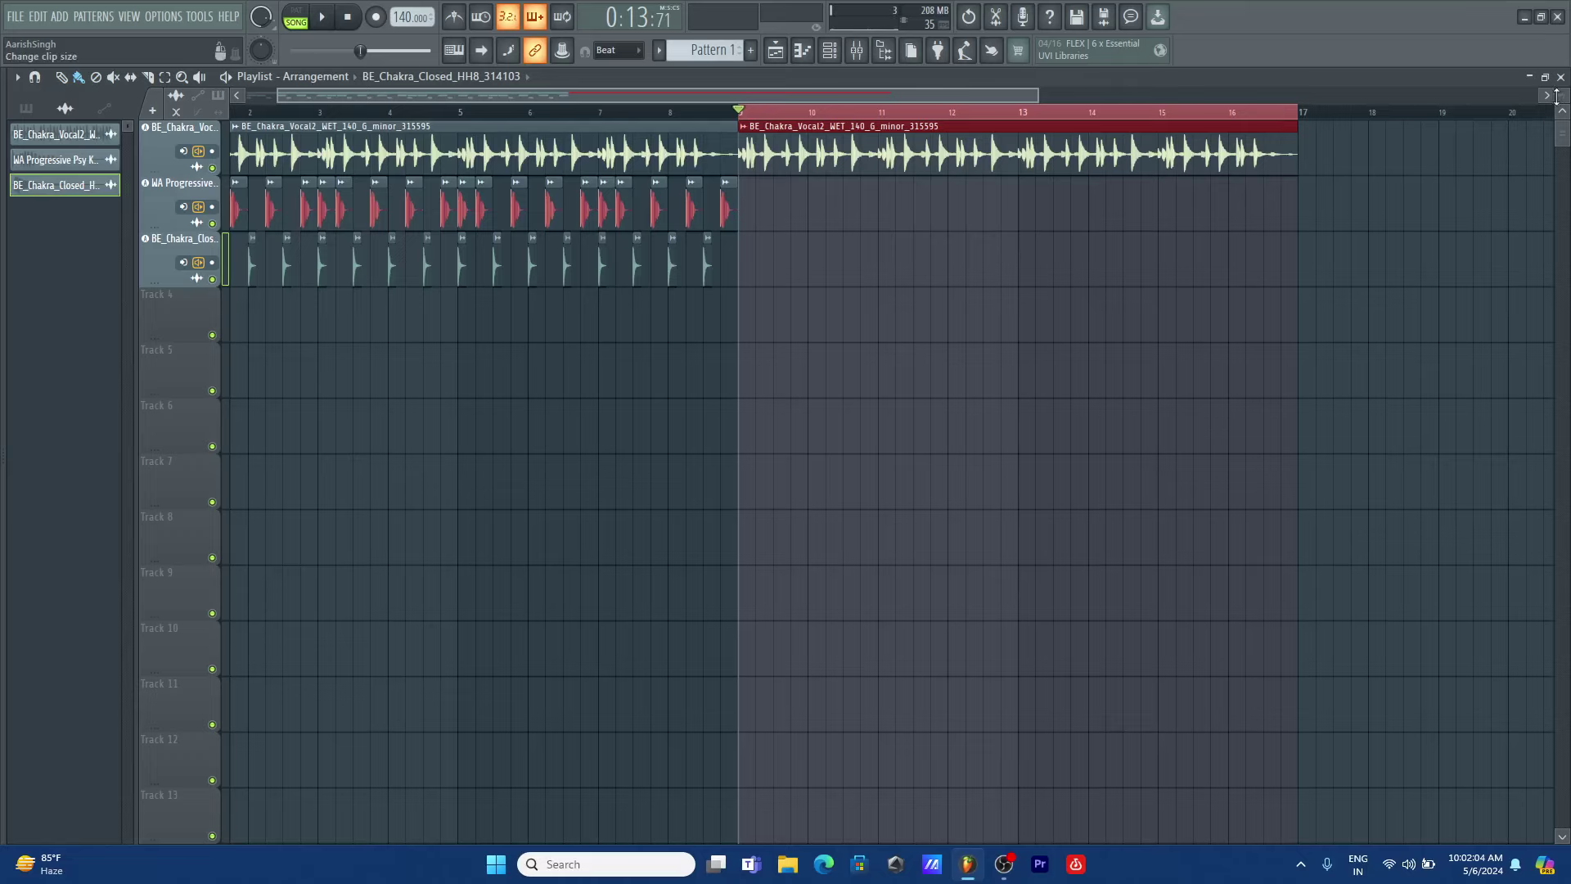
{"action": "left_click_drag", "start_coordinate": [1560, 96], "coordinate": [1561, 80]}
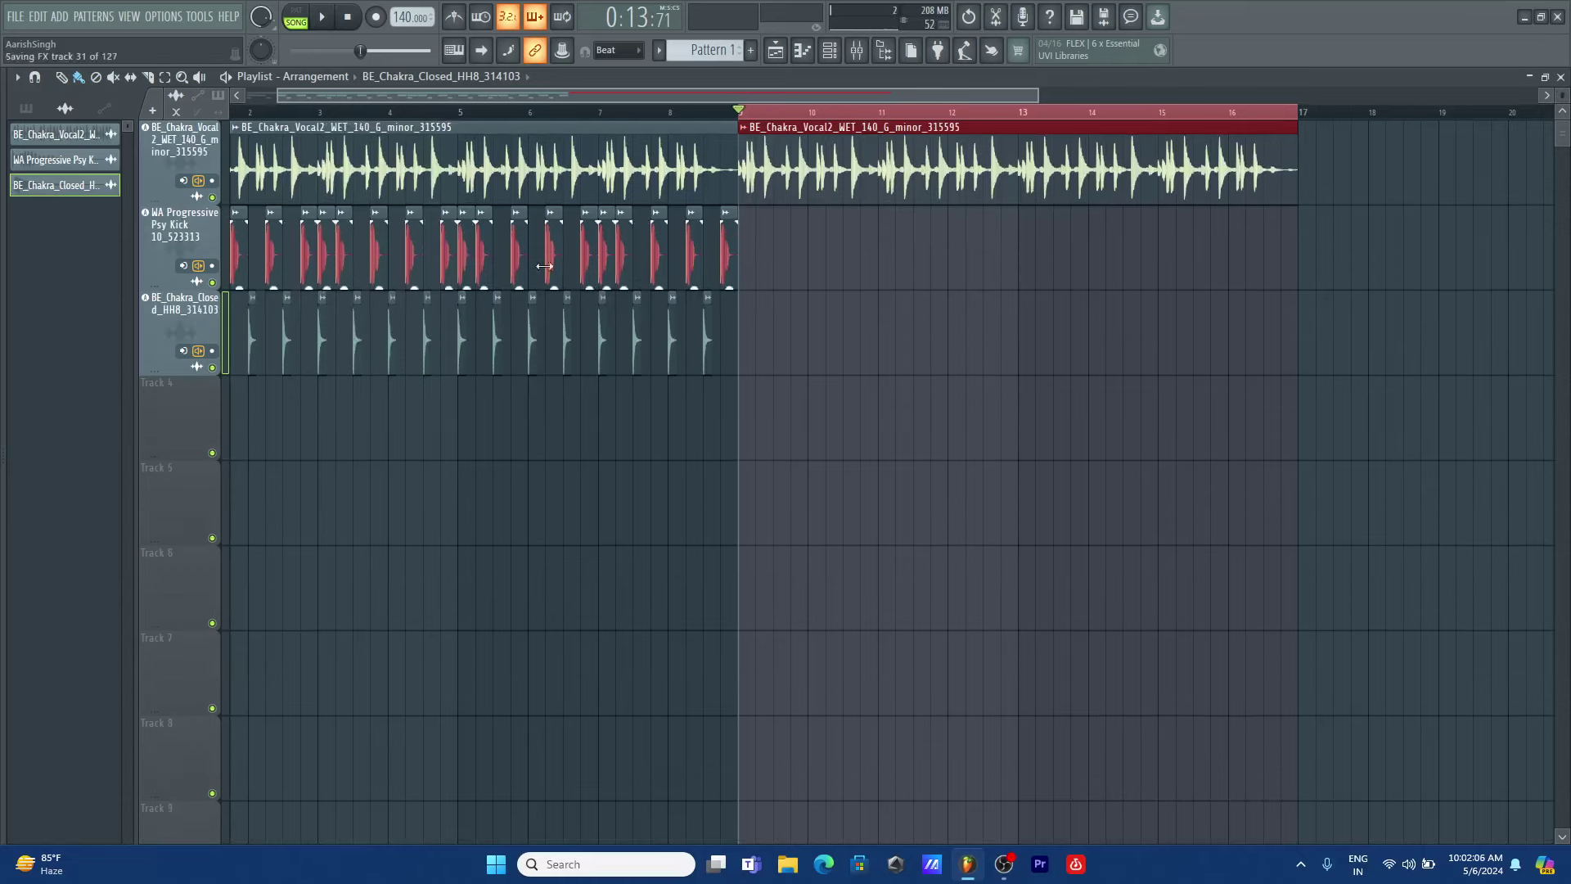
{"action": "left_click", "coordinate": [608, 284]}
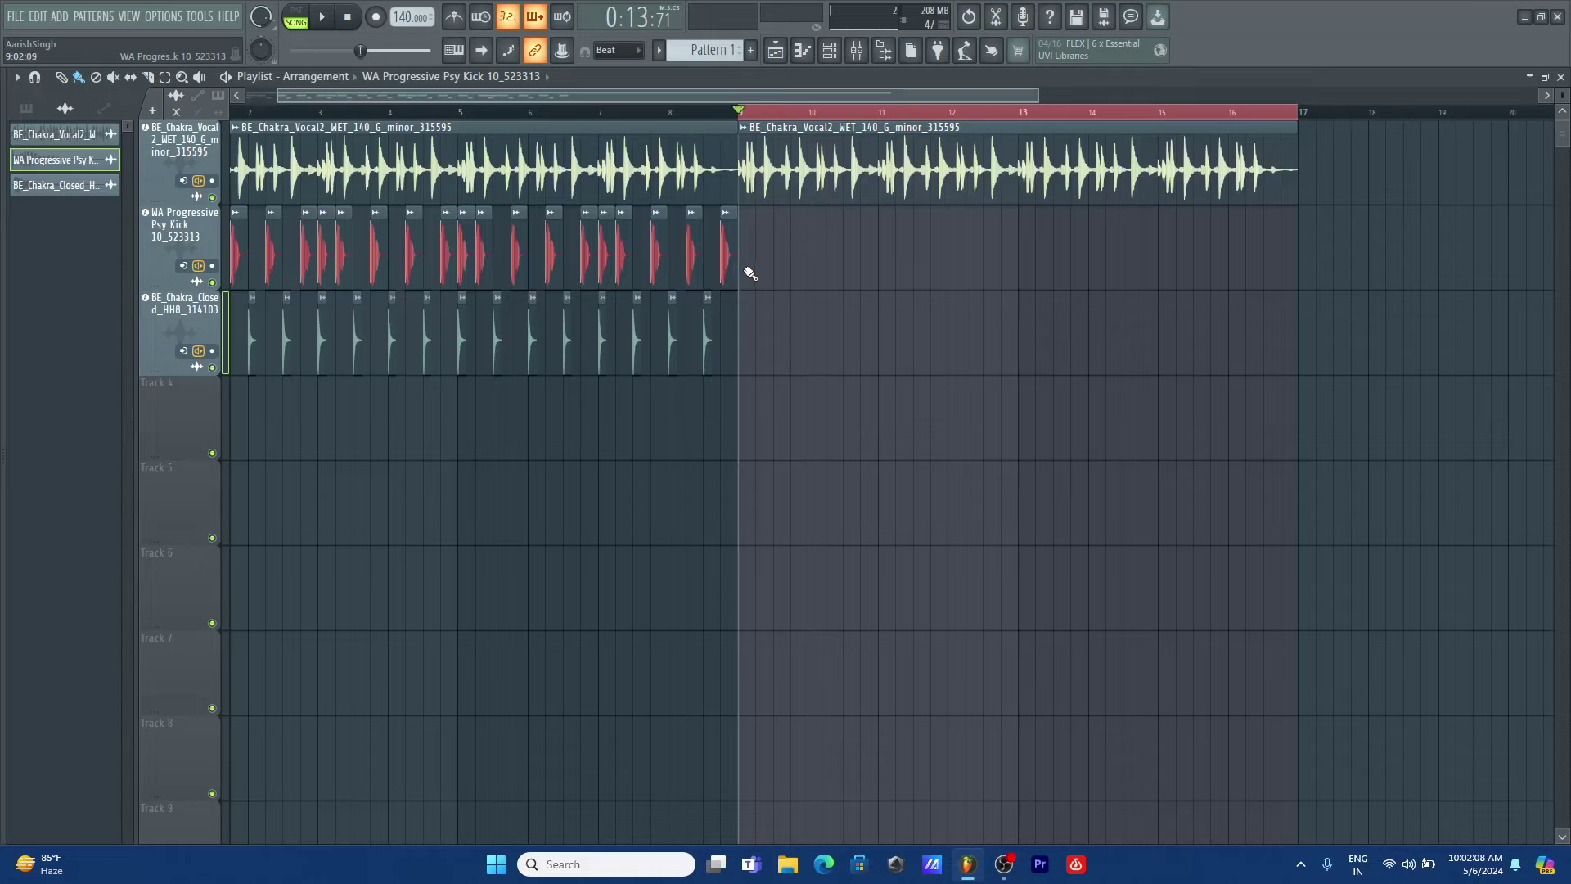
{"action": "left_click_drag", "start_coordinate": [746, 271], "coordinate": [1293, 290]}
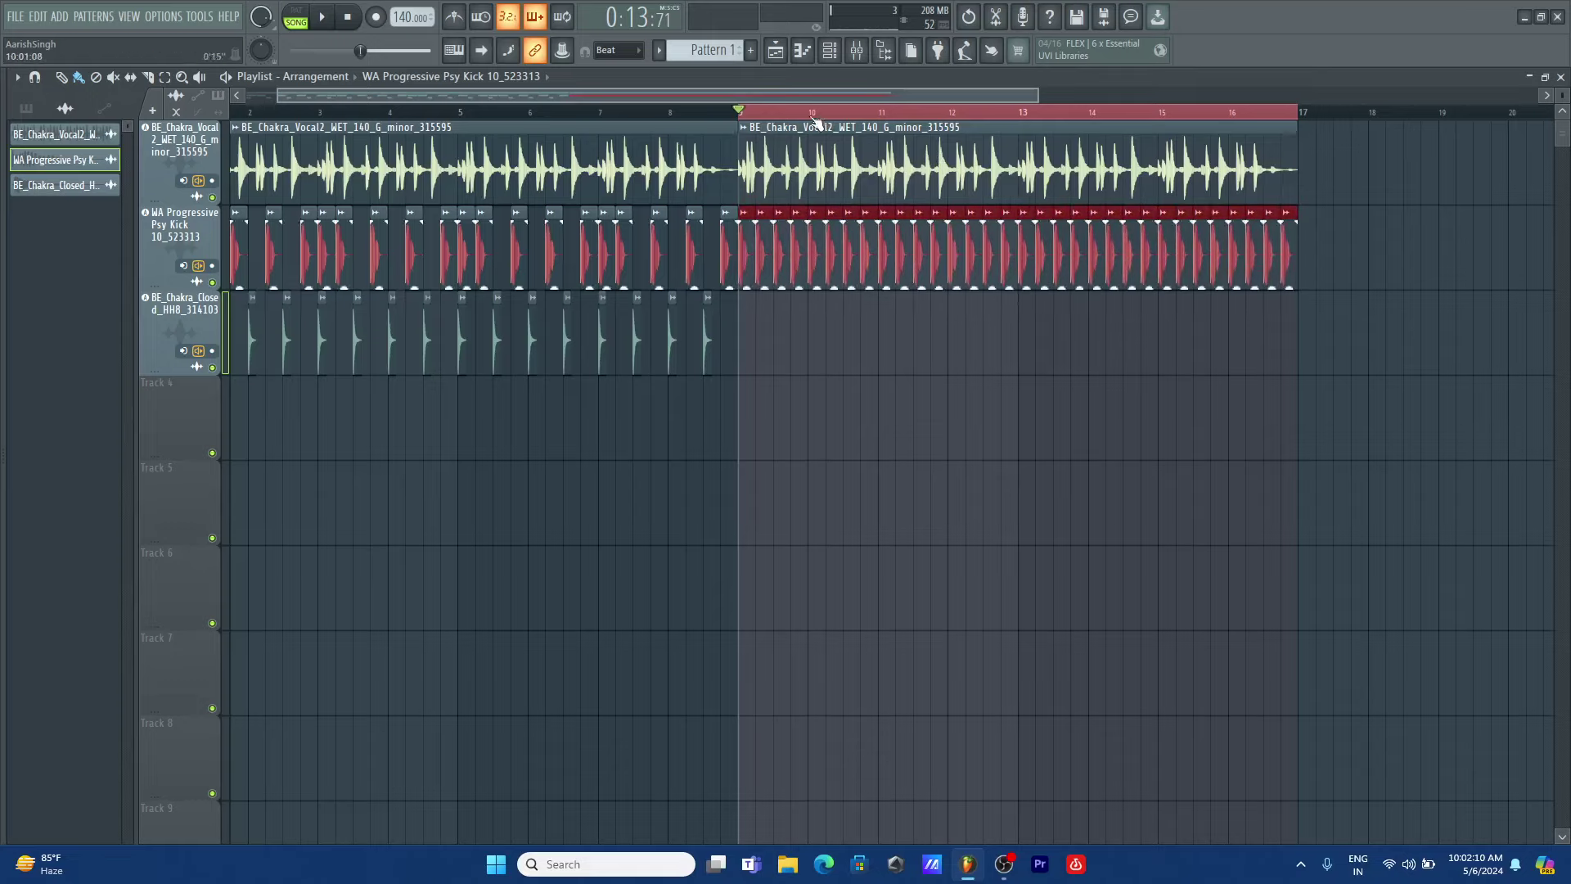
- Clear the time selection and play from beat 2 of bar 8 to check the transition into the new kick section
{"action": "double_click", "coordinate": [686, 112]}
{"action": "key", "text": "space"}
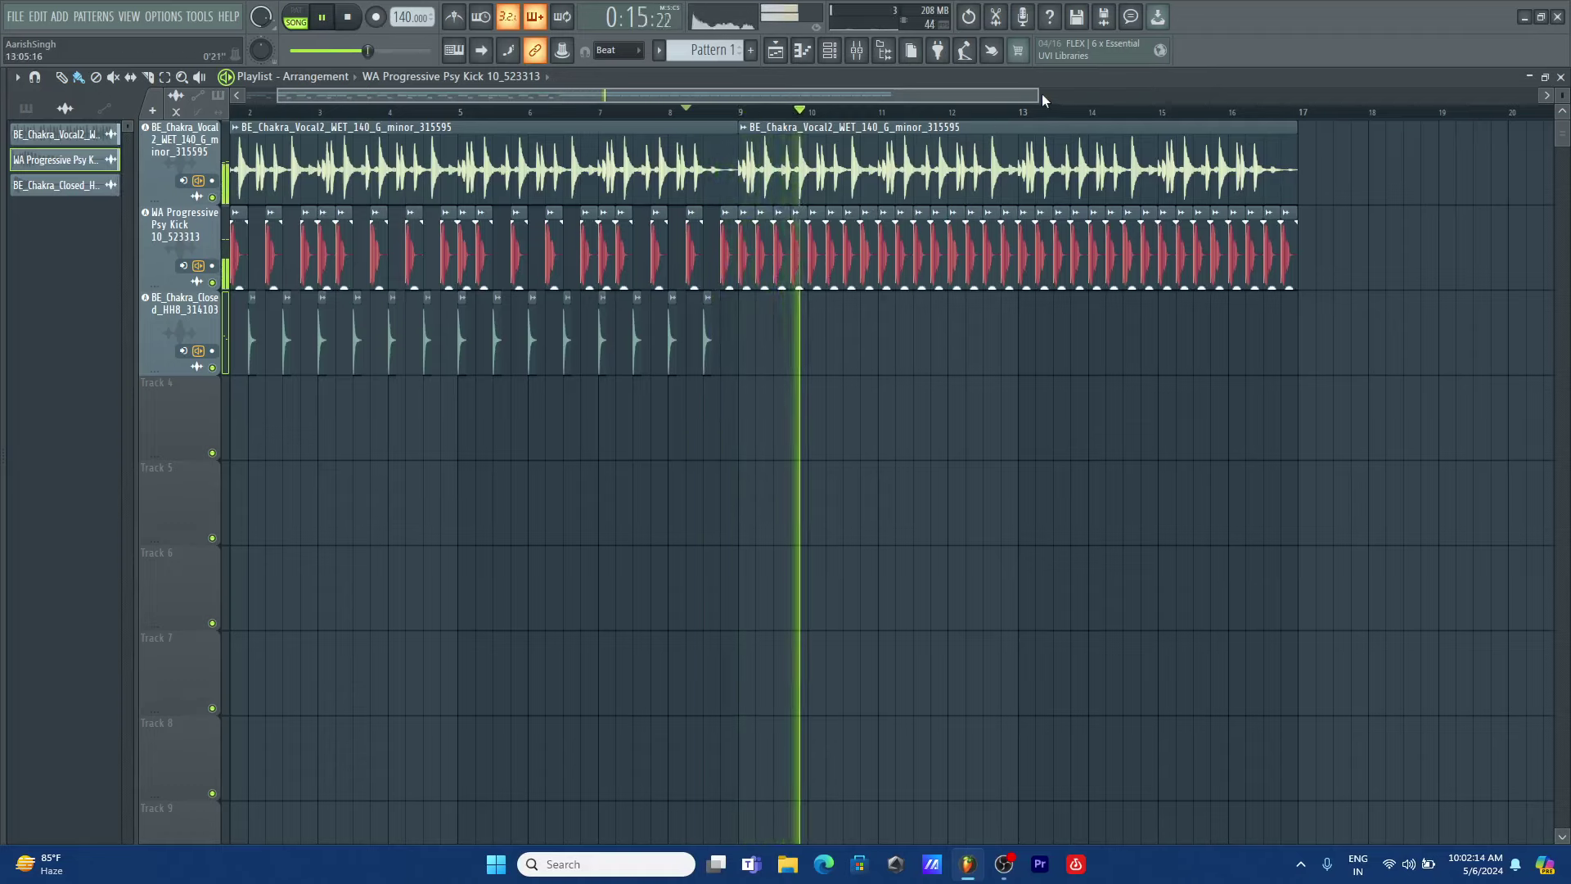
- Stop playback, pick the closed hi-hat clip on Track 3 as the active sample and set the snap to 1/2 beat
{"action": "key", "text": "space"}
{"action": "left_click", "coordinate": [711, 343]}
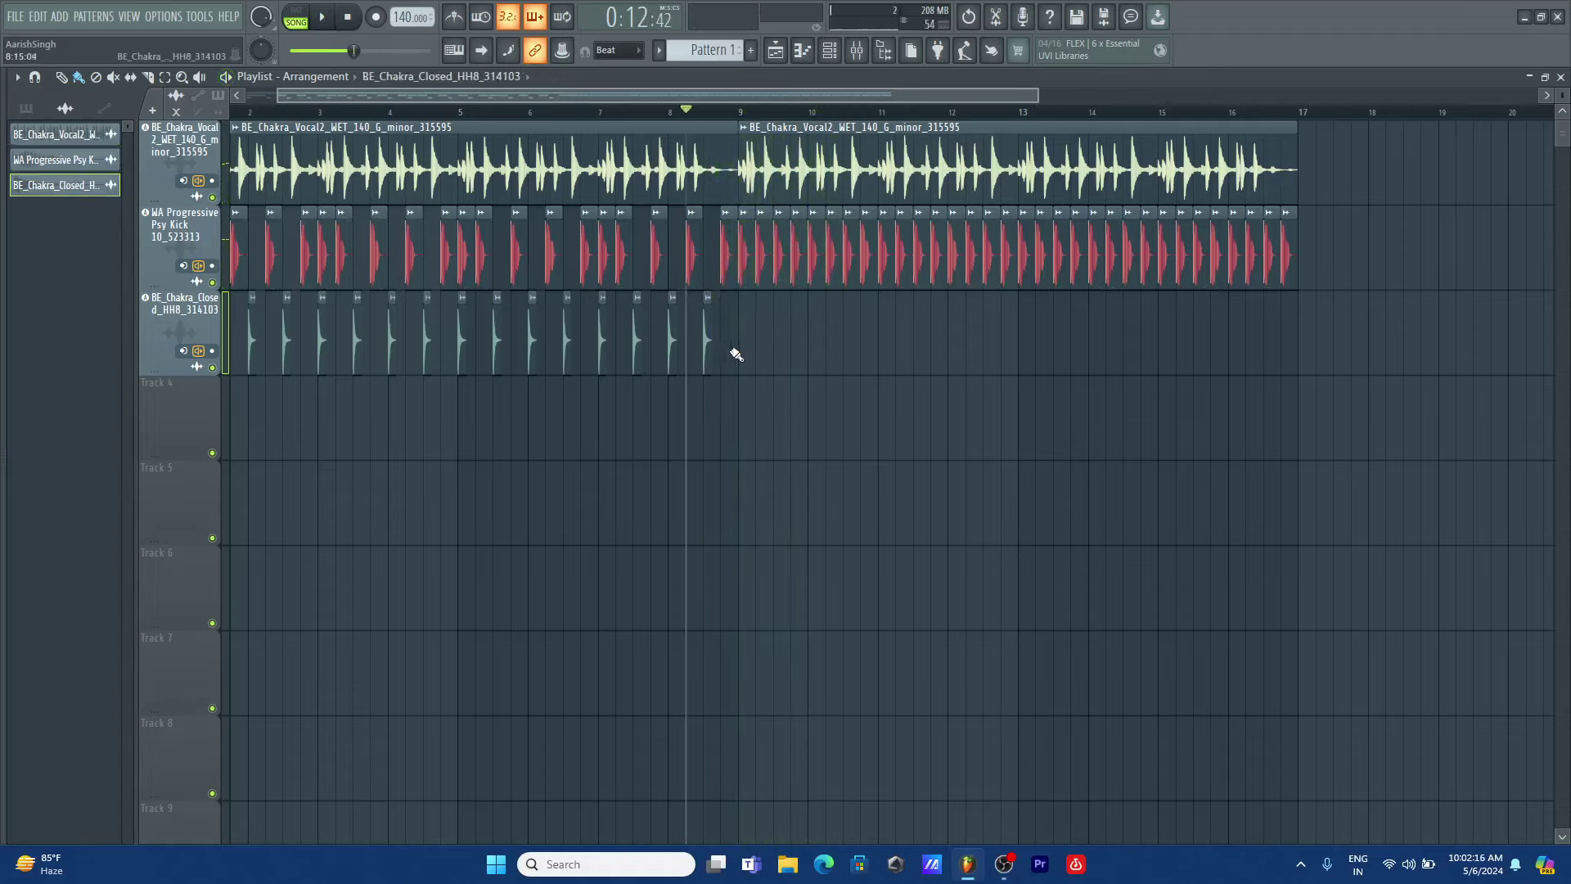
{"action": "mouse_move", "coordinate": [741, 343]}
{"action": "left_mouse_down"}
{"action": "mouse_move", "coordinate": [1232, 364]}
{"action": "mouse_move", "coordinate": [741, 334]}
{"action": "left_mouse_up"}
{"action": "scroll", "coordinate": [767, 113], "scroll_direction": "up", "scroll_amount": 4}
{"action": "left_click_drag", "start_coordinate": [613, 100], "coordinate": [802, 97]}
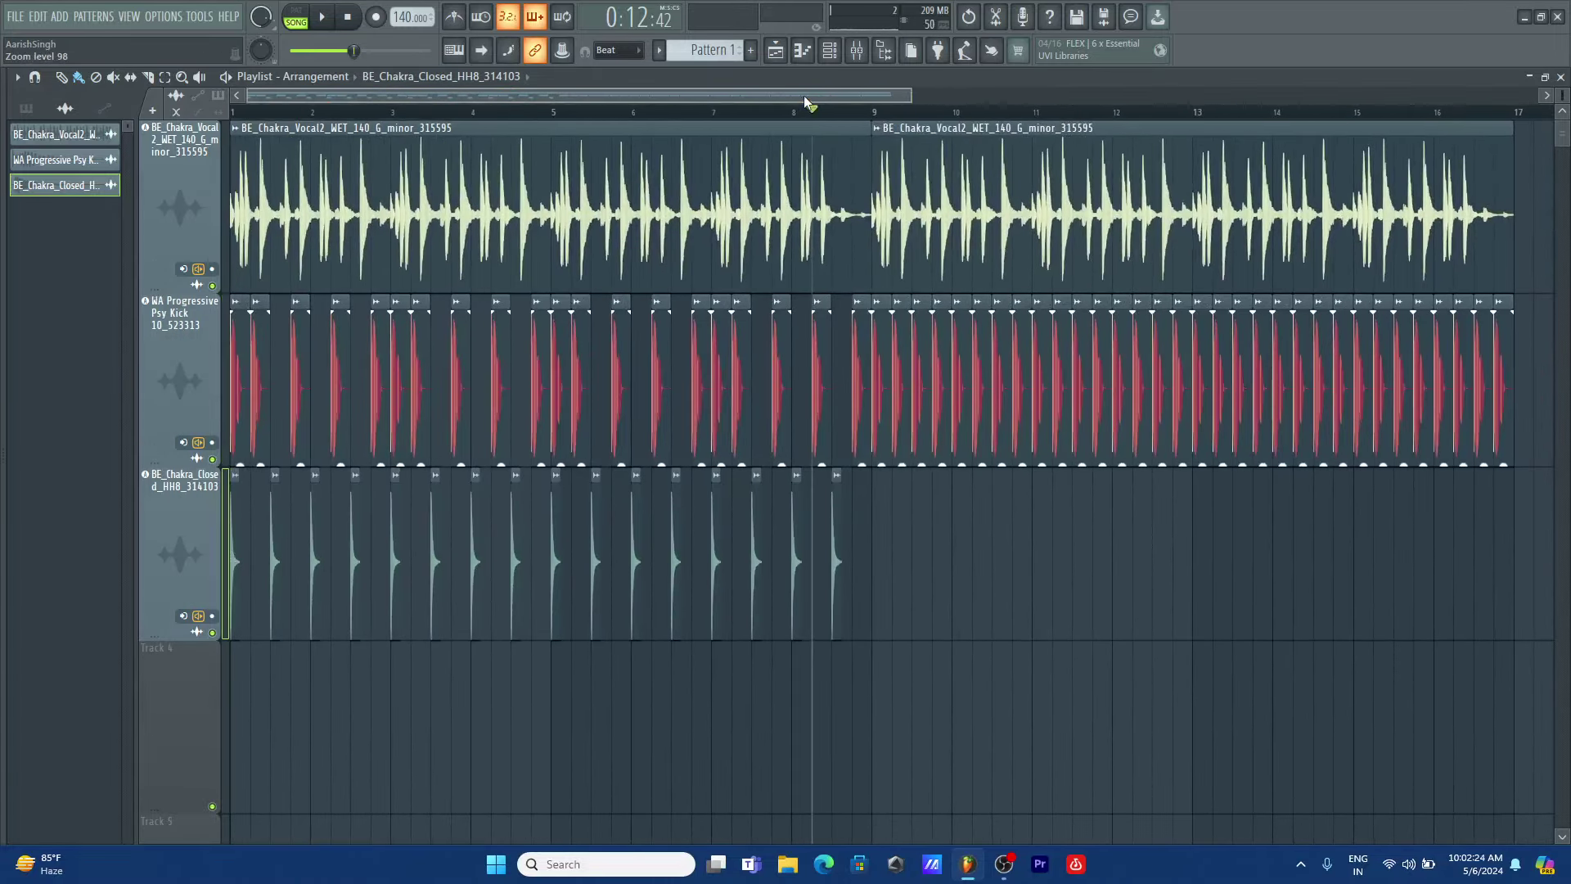
{"action": "scroll", "coordinate": [803, 95], "scroll_direction": "up", "scroll_amount": 4}
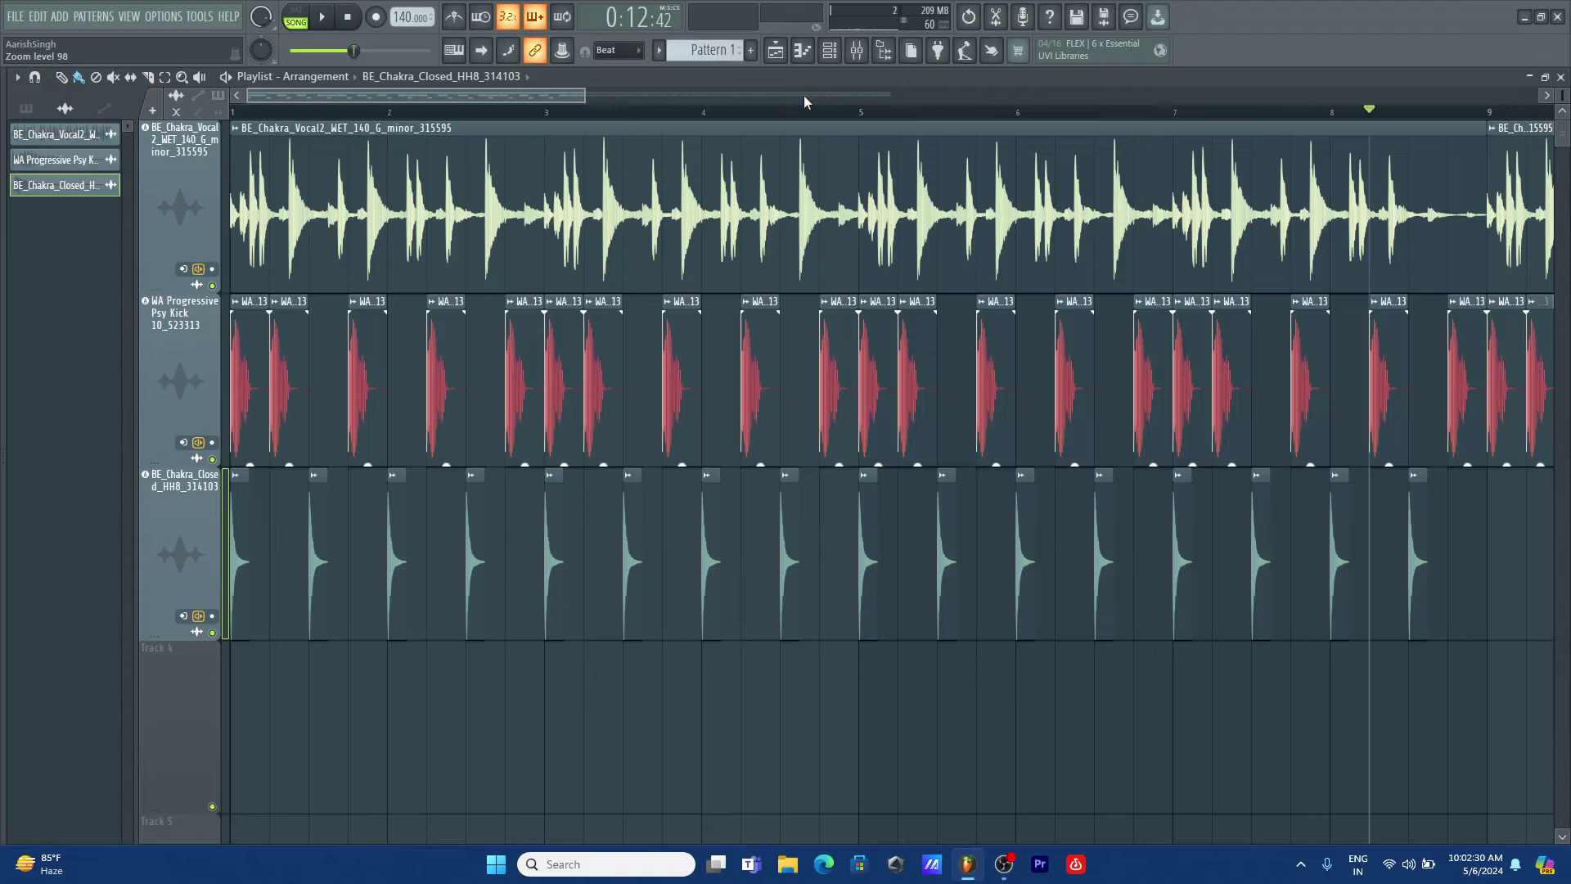
{"action": "scroll", "coordinate": [803, 95], "scroll_direction": "down", "scroll_amount": 4}
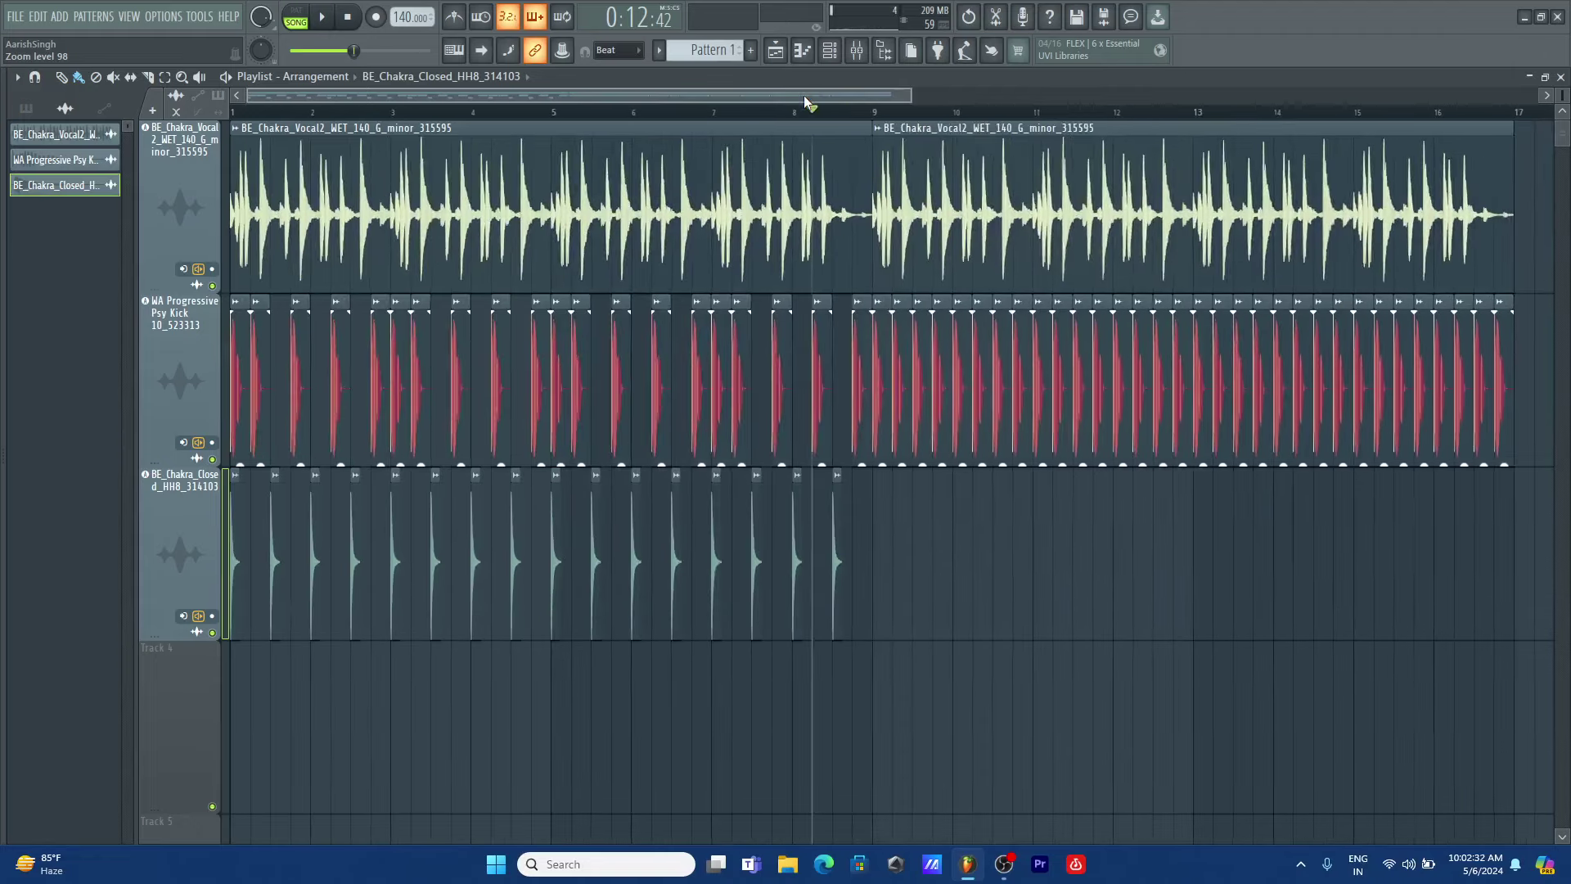
{"action": "scroll", "coordinate": [904, 121], "scroll_direction": "up", "scroll_amount": 6}
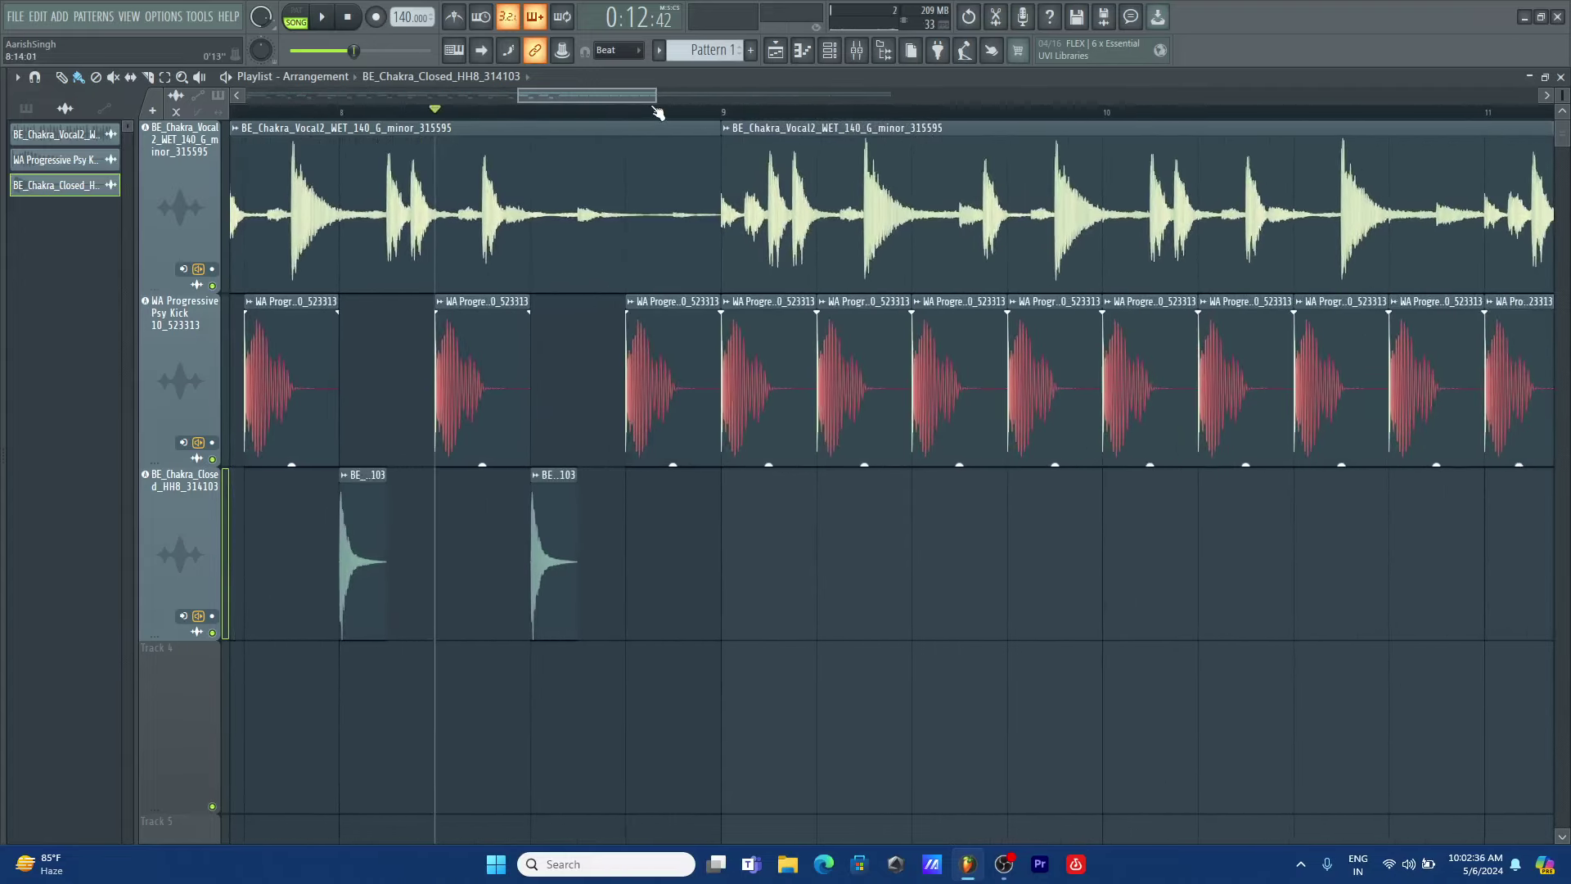
{"action": "left_click_drag", "start_coordinate": [653, 90], "coordinate": [720, 91]}
{"action": "left_click", "coordinate": [617, 49]}
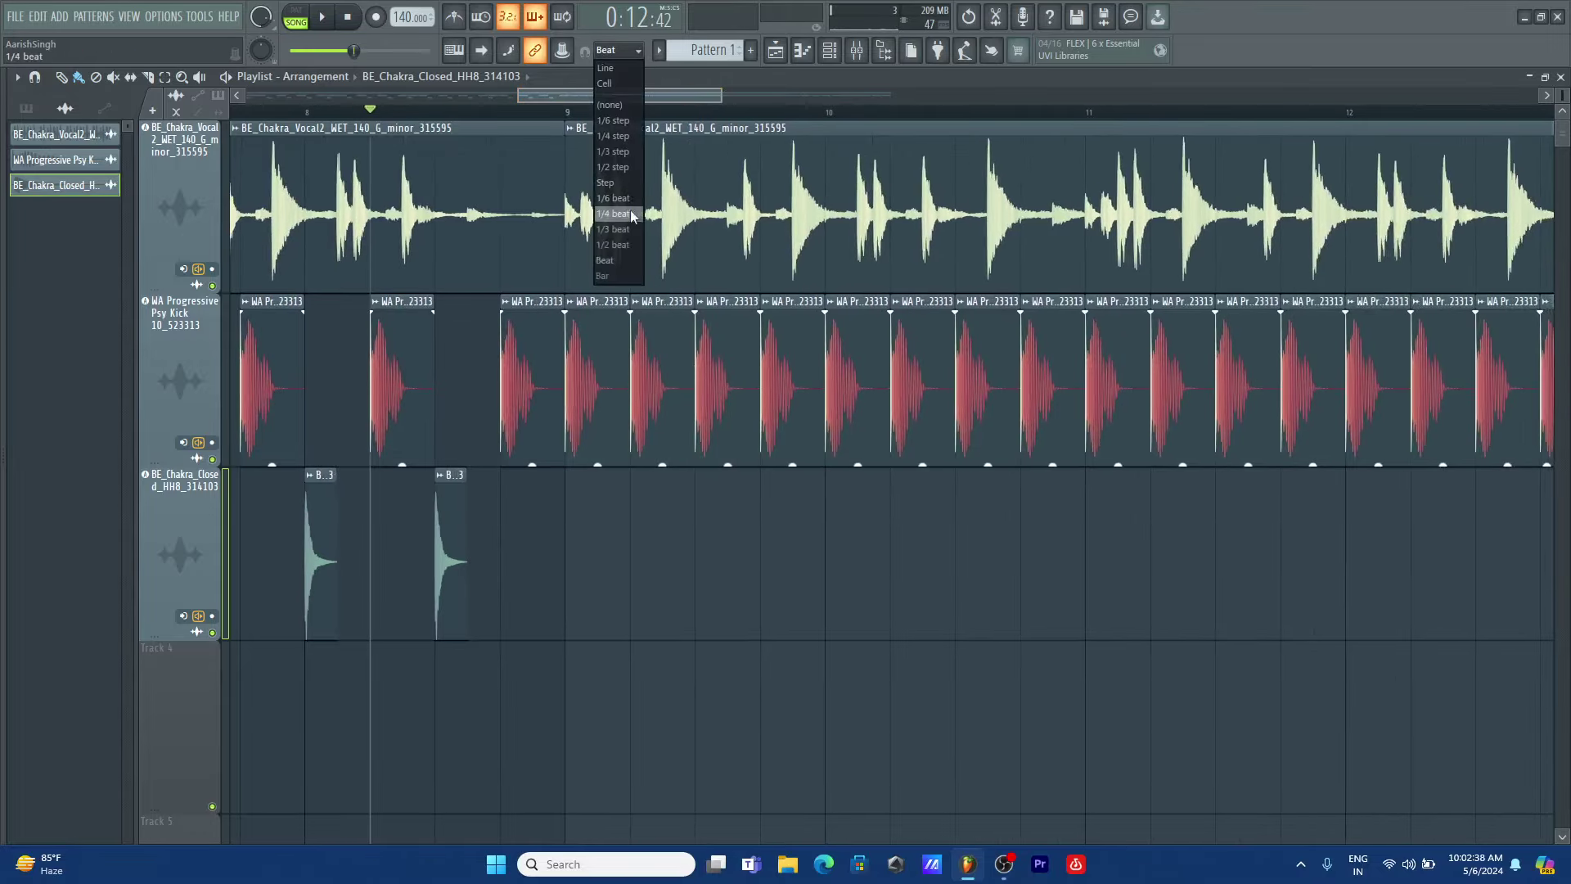
{"action": "left_click", "coordinate": [622, 243]}
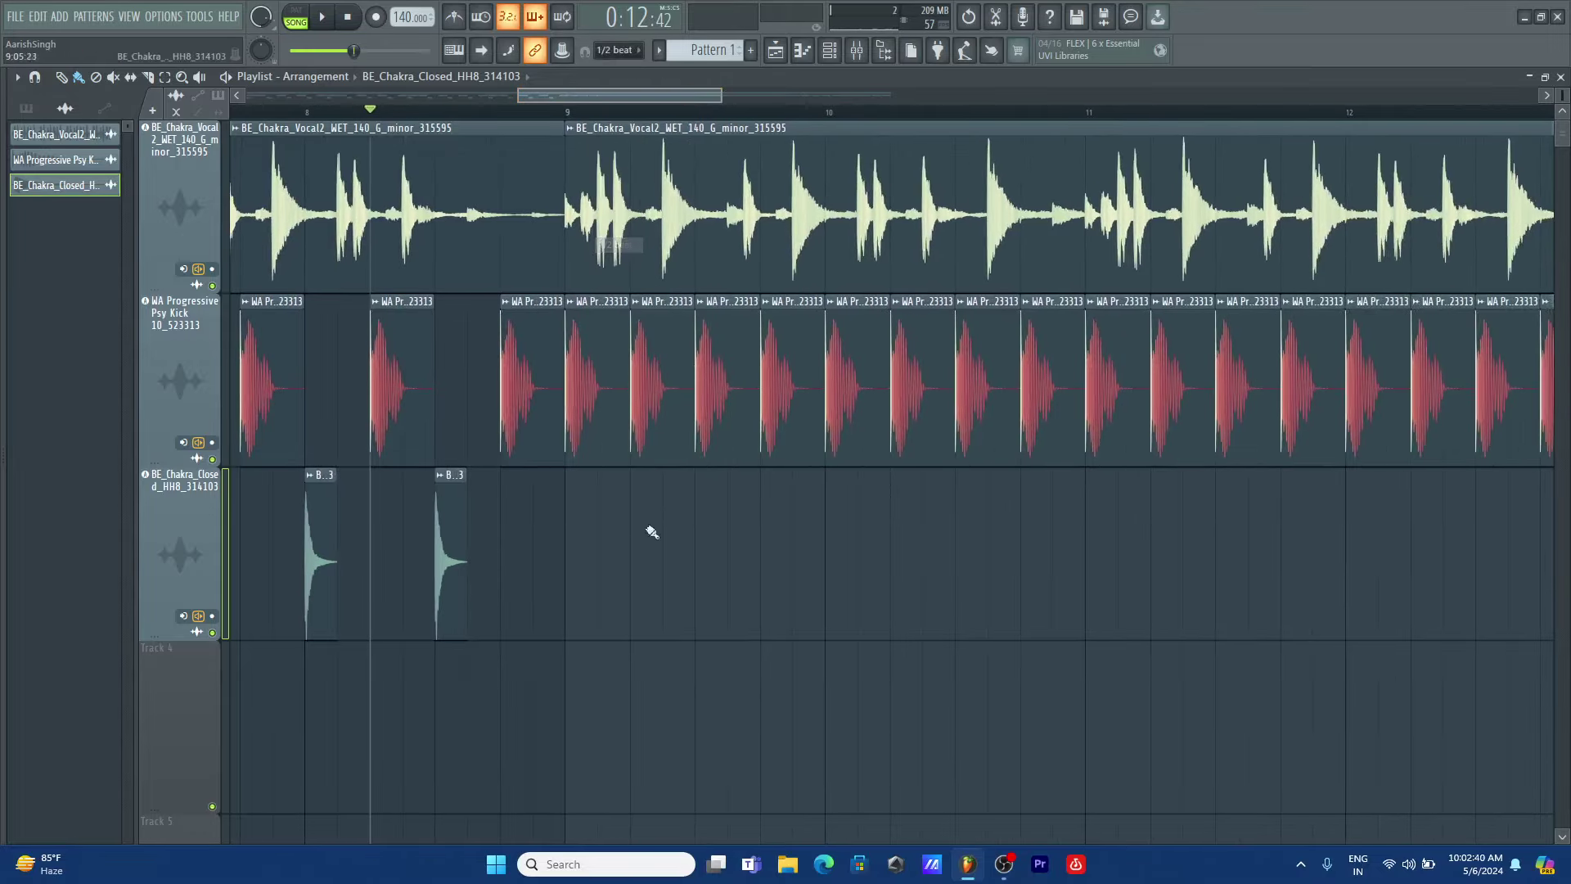
- Fill bars 9 to 16 on Track 3 with a closed hi-hat on every half beat
{"action": "left_click", "coordinate": [581, 562]}
{"action": "left_click_drag", "start_coordinate": [596, 570], "coordinate": [1551, 564]}
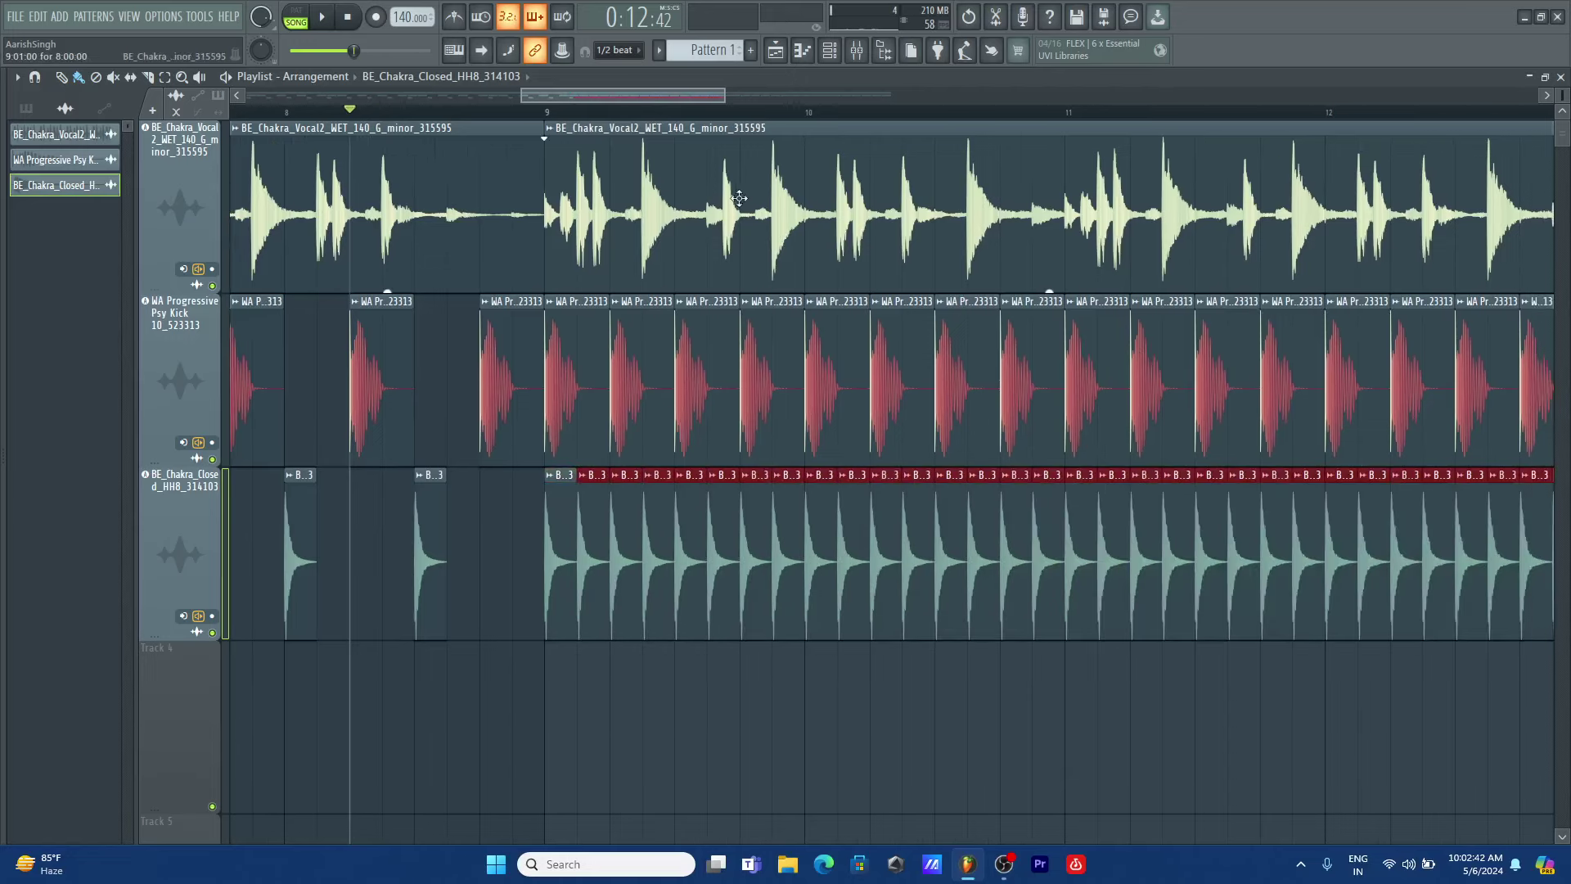
{"action": "key", "text": "space"}
{"action": "left_click_drag", "start_coordinate": [724, 93], "coordinate": [1024, 93]}
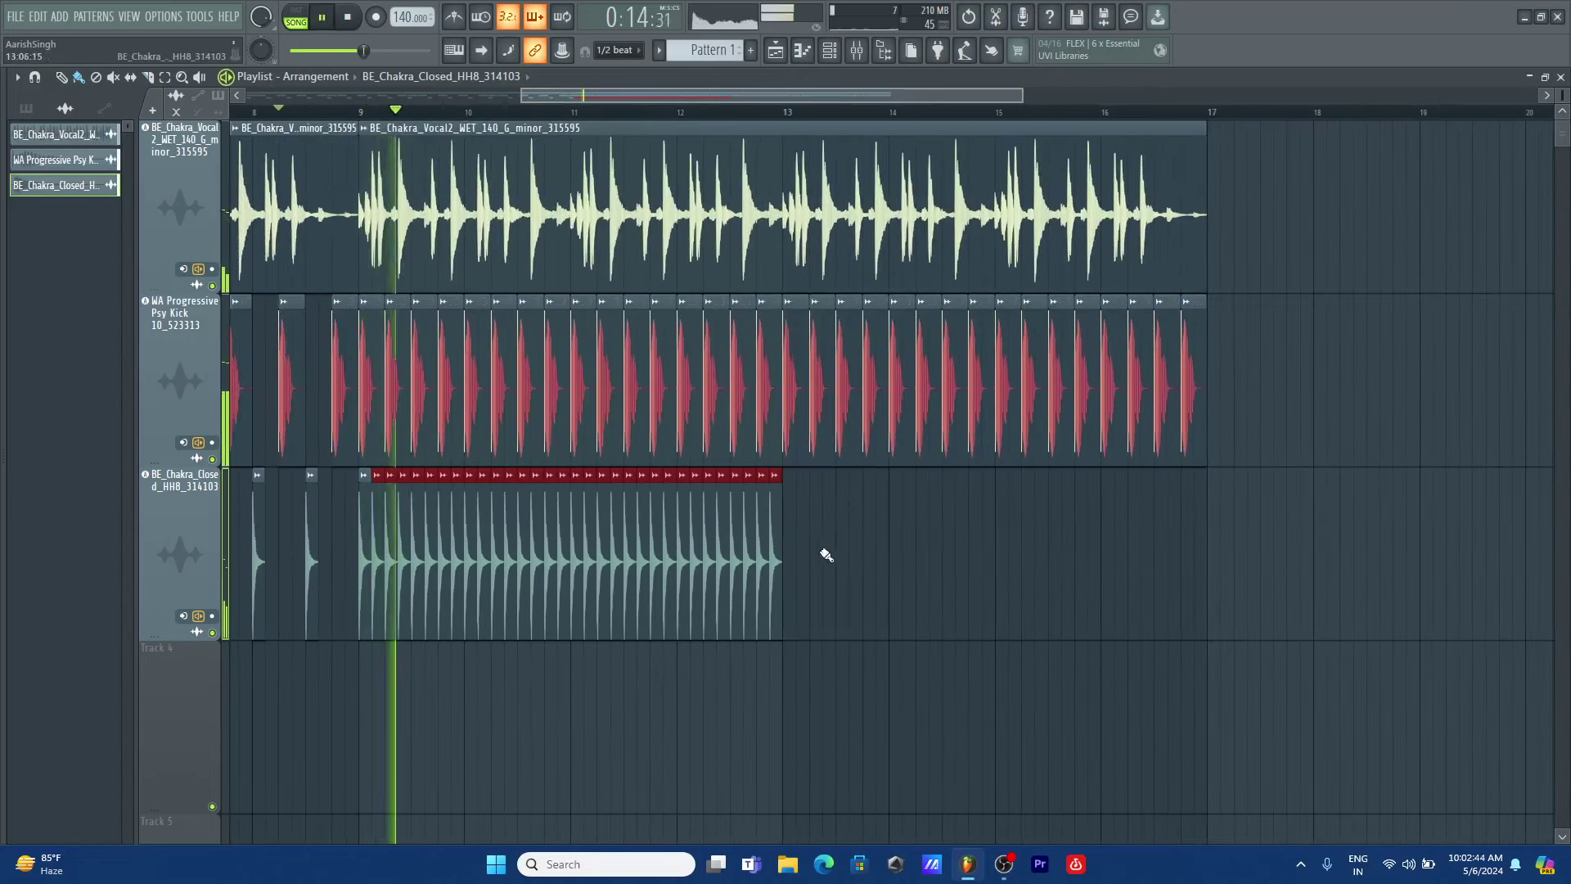
{"action": "left_click_drag", "start_coordinate": [791, 595], "coordinate": [1192, 614]}
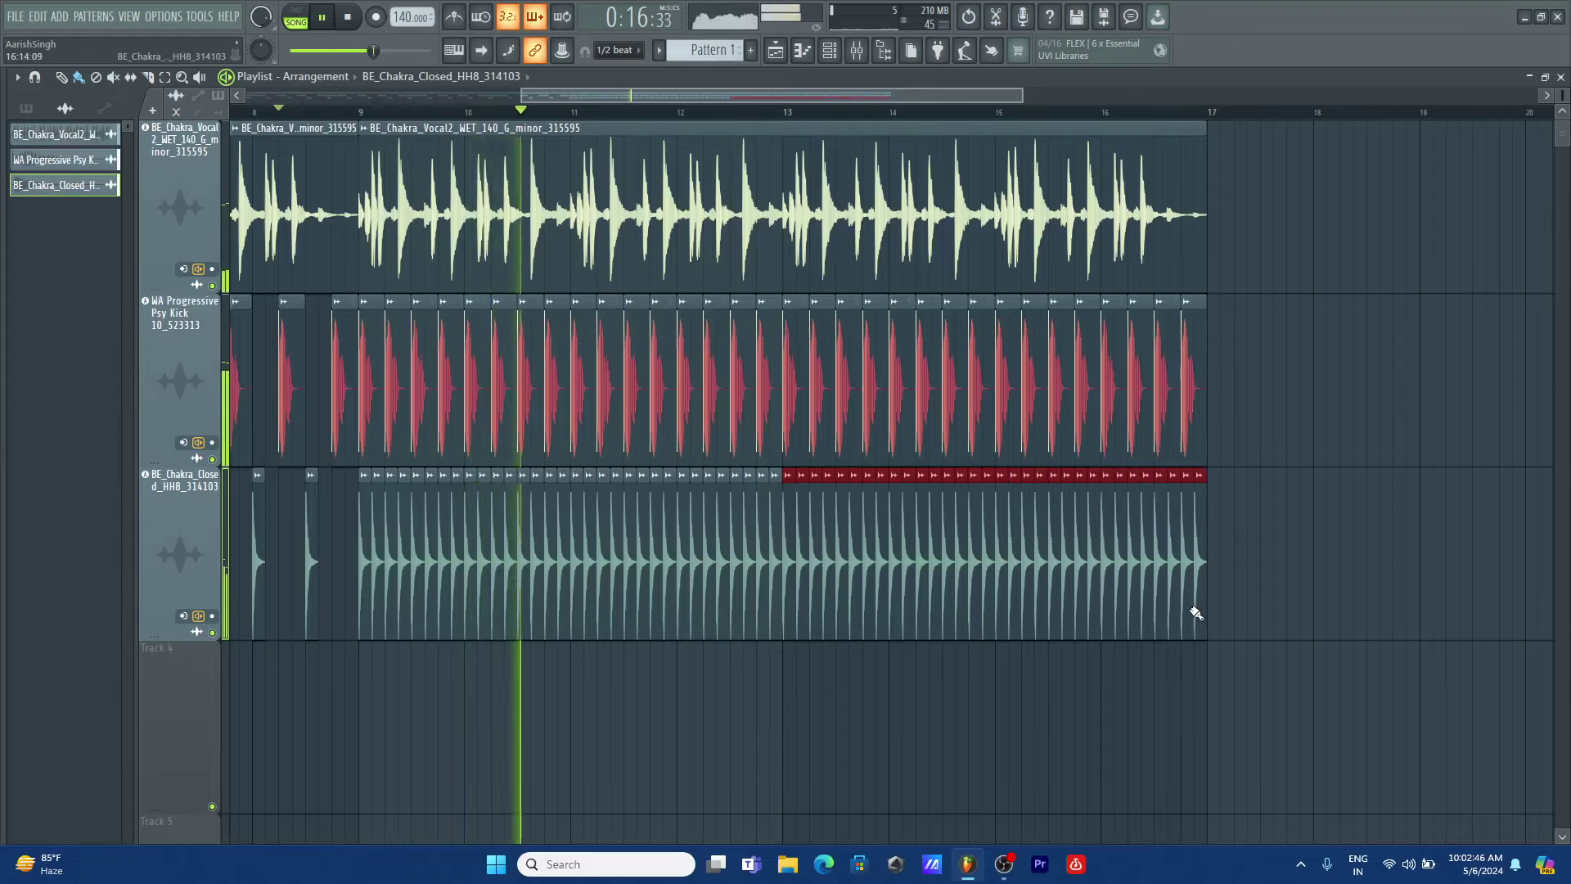
- Listen to the new hi-hat section, stop playback and set the time selection to bars 9 to 16
{"action": "left_click_drag", "start_coordinate": [616, 94], "coordinate": [593, 91]}
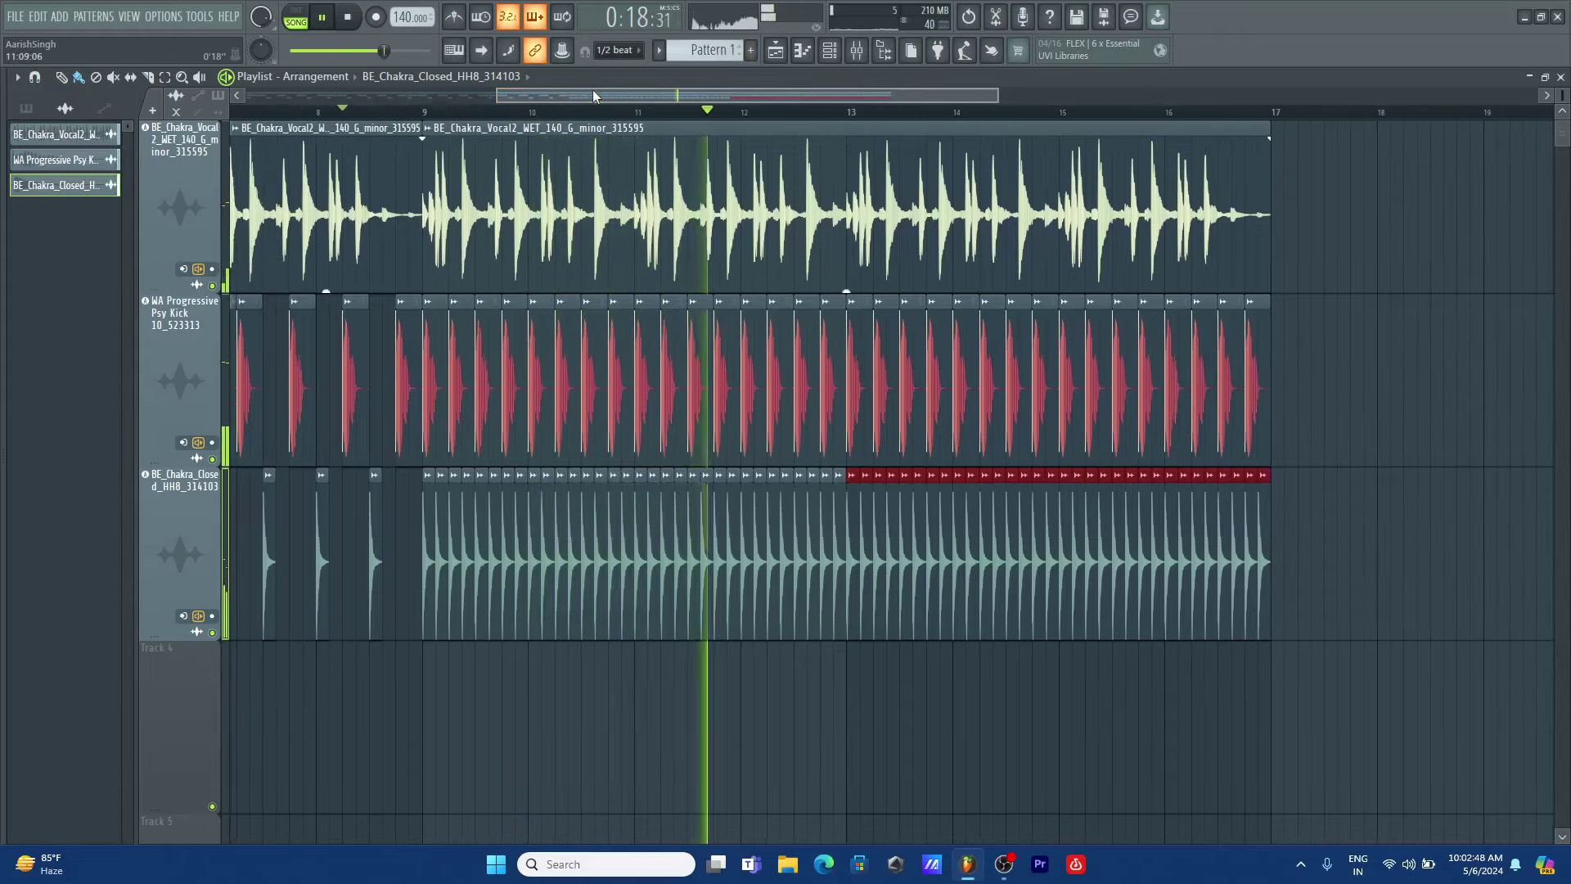
{"action": "scroll", "coordinate": [593, 92], "scroll_direction": "down", "scroll_amount": 1}
{"action": "scroll", "coordinate": [592, 90], "scroll_direction": "up", "scroll_amount": 4}
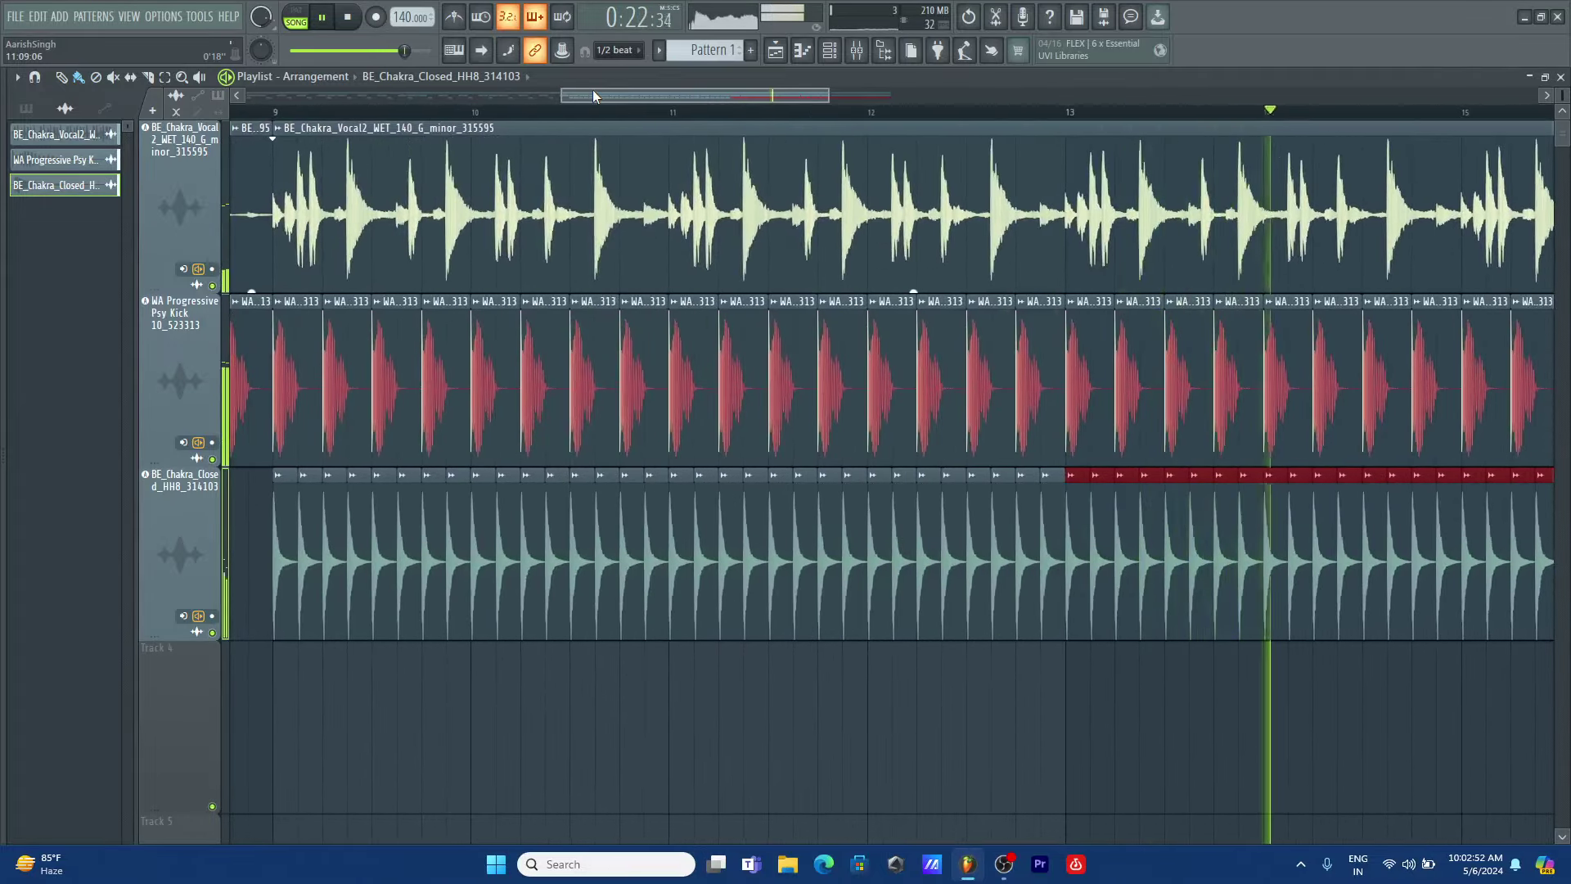
{"action": "key", "text": "space"}
{"action": "left_click_drag", "start_coordinate": [683, 93], "coordinate": [675, 94]}
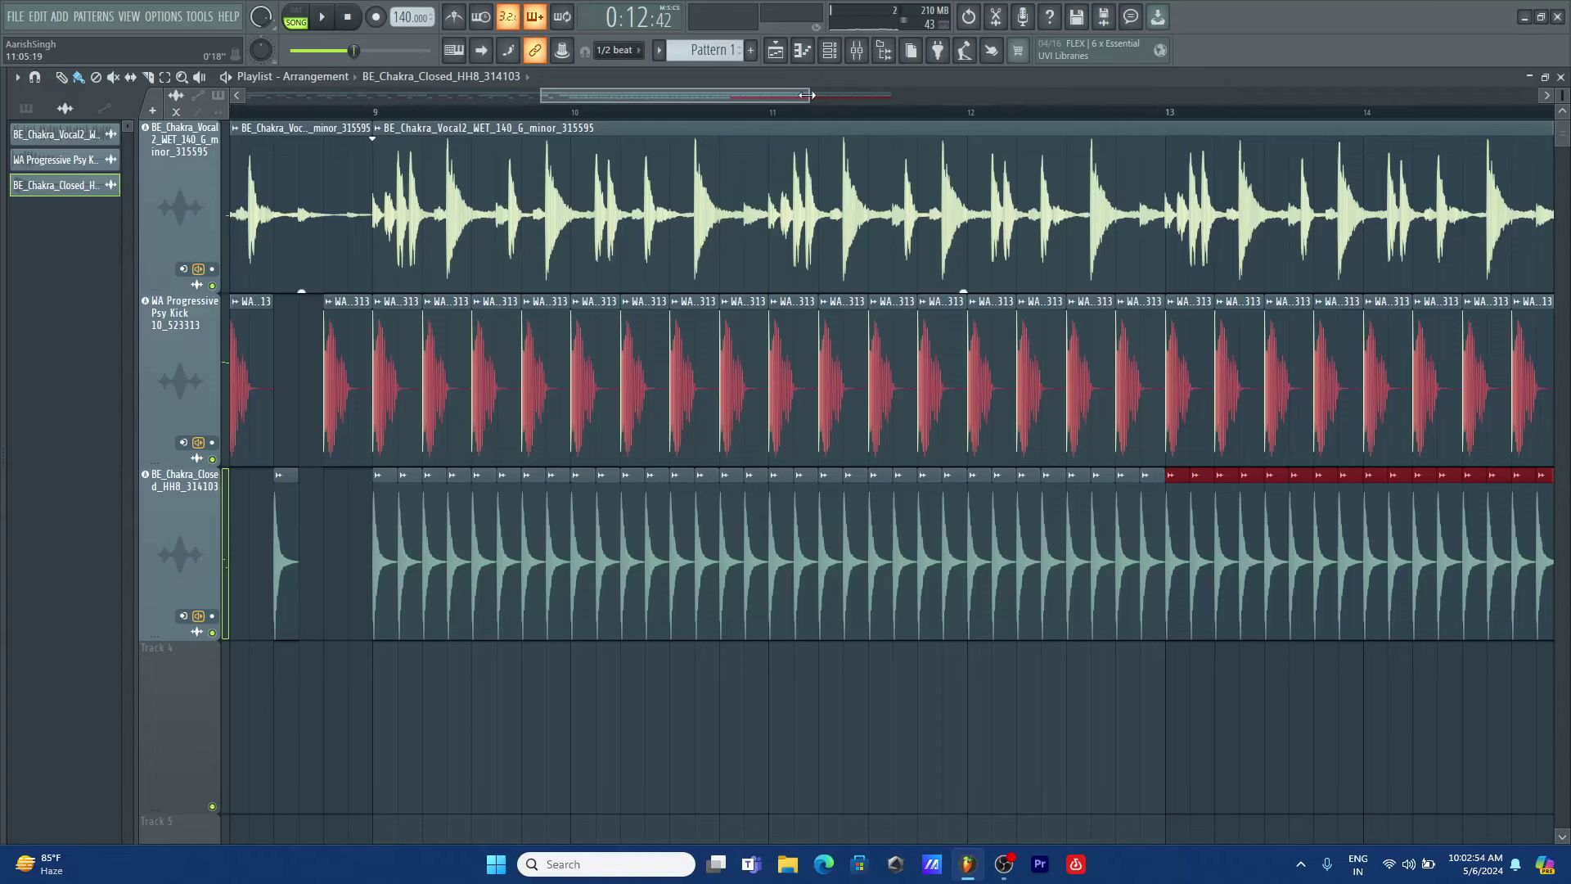
{"action": "left_click_drag", "start_coordinate": [807, 95], "coordinate": [1173, 95]}
{"action": "left_click_drag", "start_coordinate": [1138, 94], "coordinate": [946, 84]}
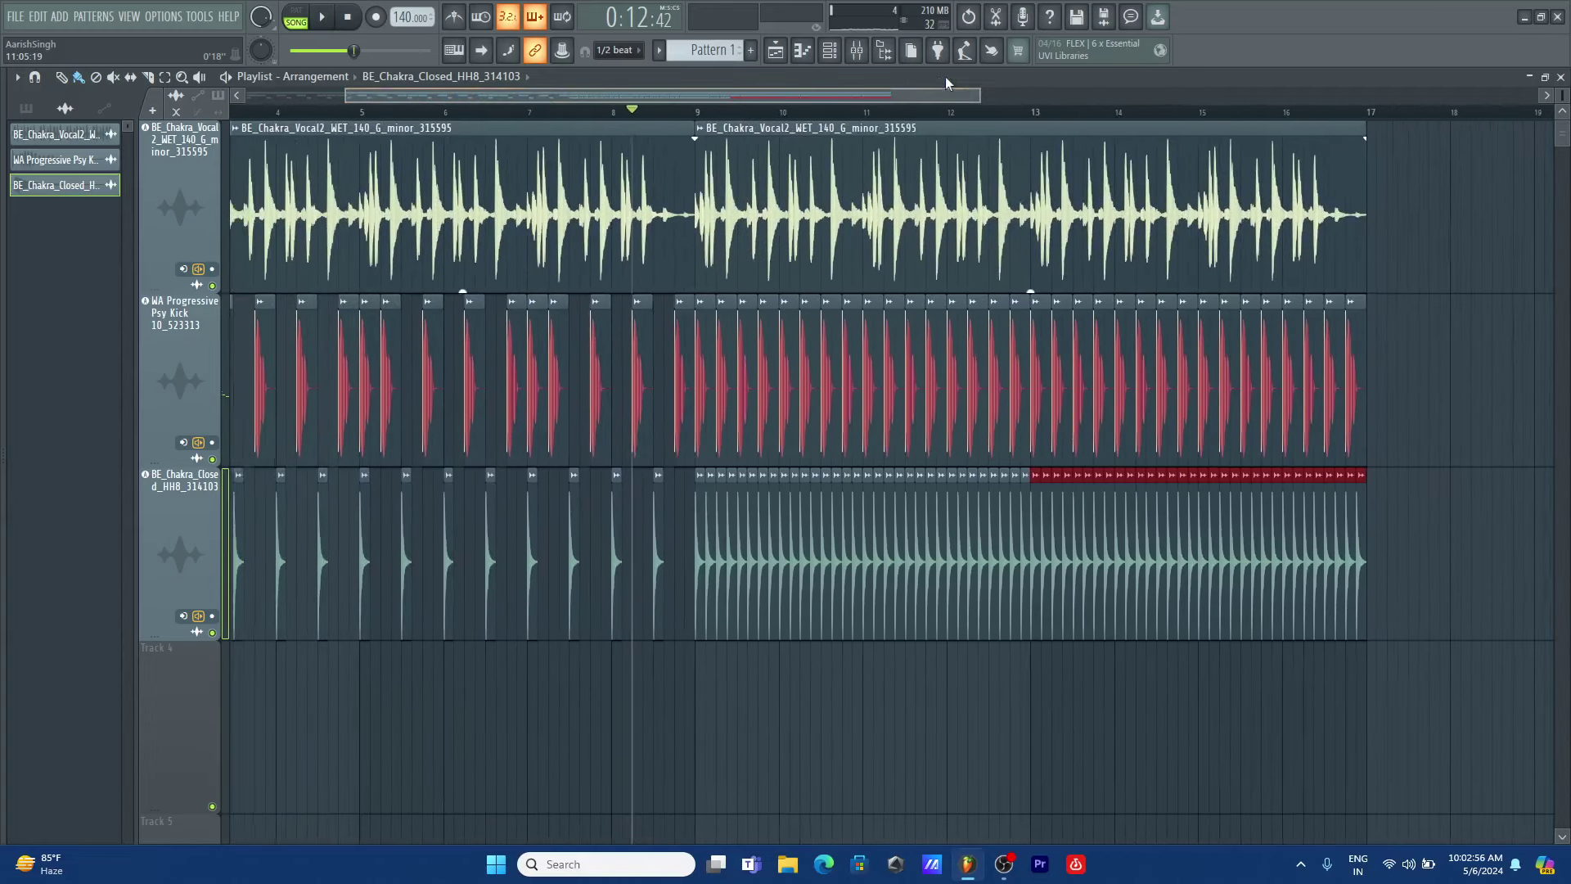
{"action": "left_click_drag", "start_coordinate": [698, 113], "coordinate": [1370, 154]}
- Audition the free hi-hat samples and add BE Chakra Open HH4 as an audio track on Track 4 at bar 9
{"action": "left_click", "coordinate": [3, 454]}
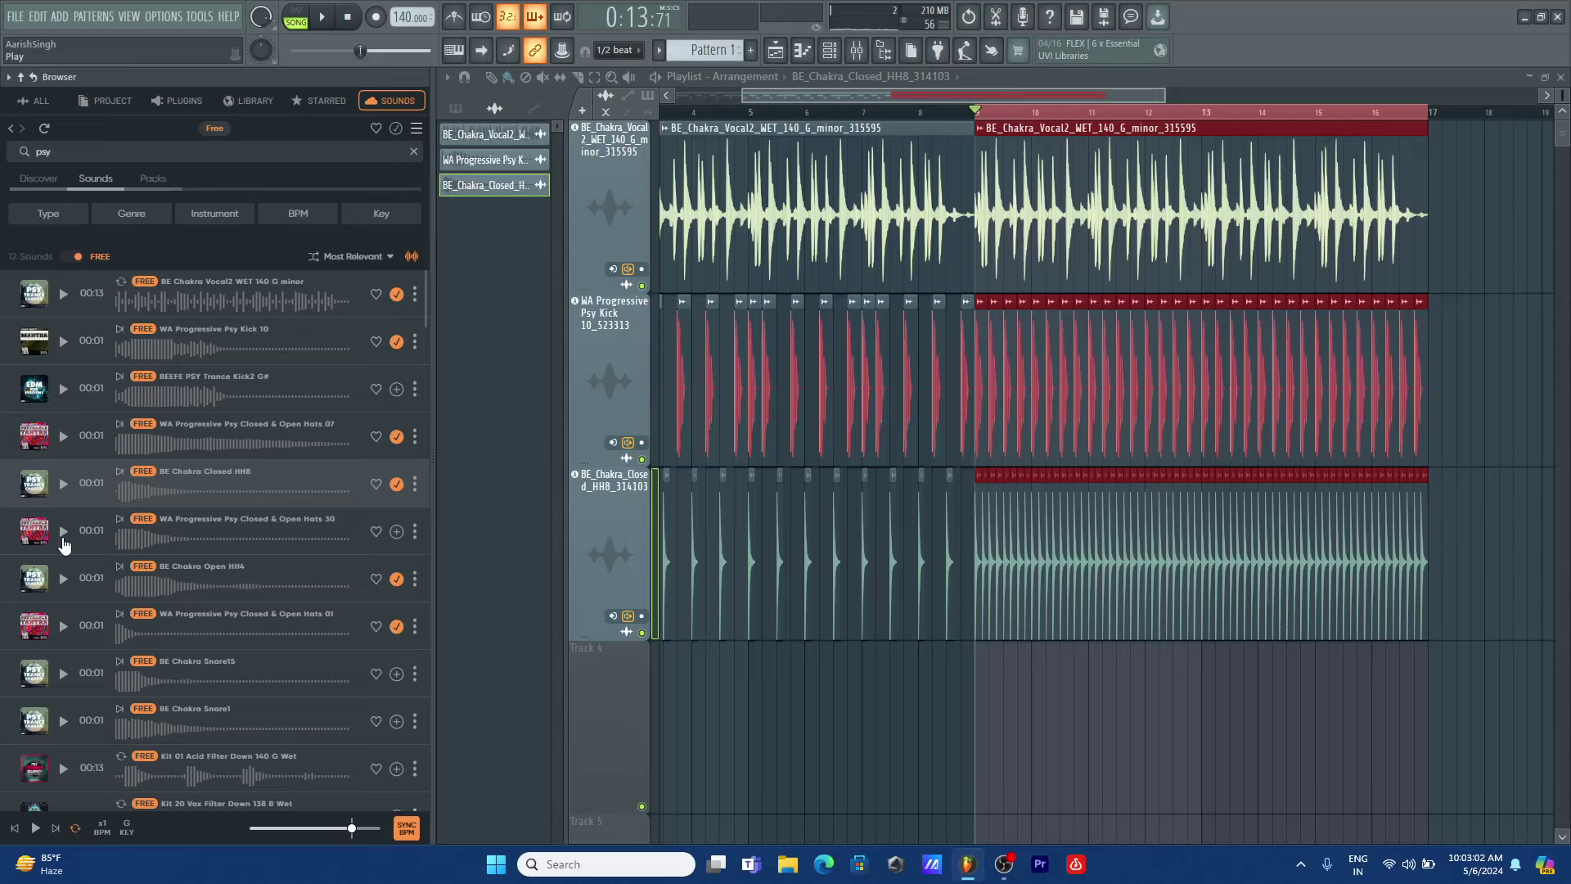
{"action": "left_click", "coordinate": [63, 532]}
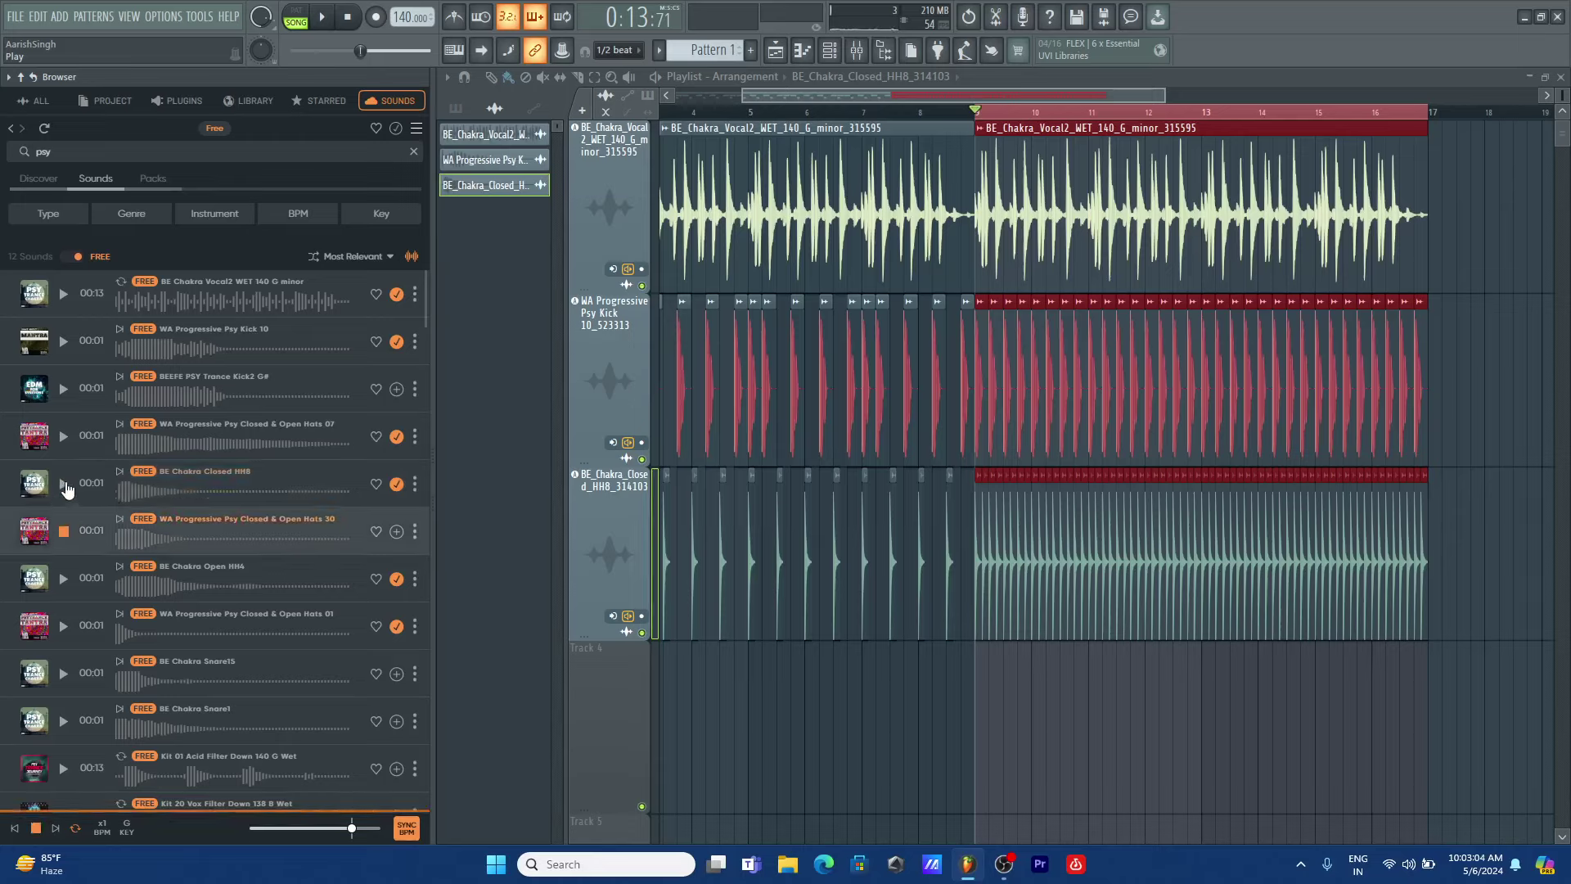
{"action": "left_click", "coordinate": [62, 580]}
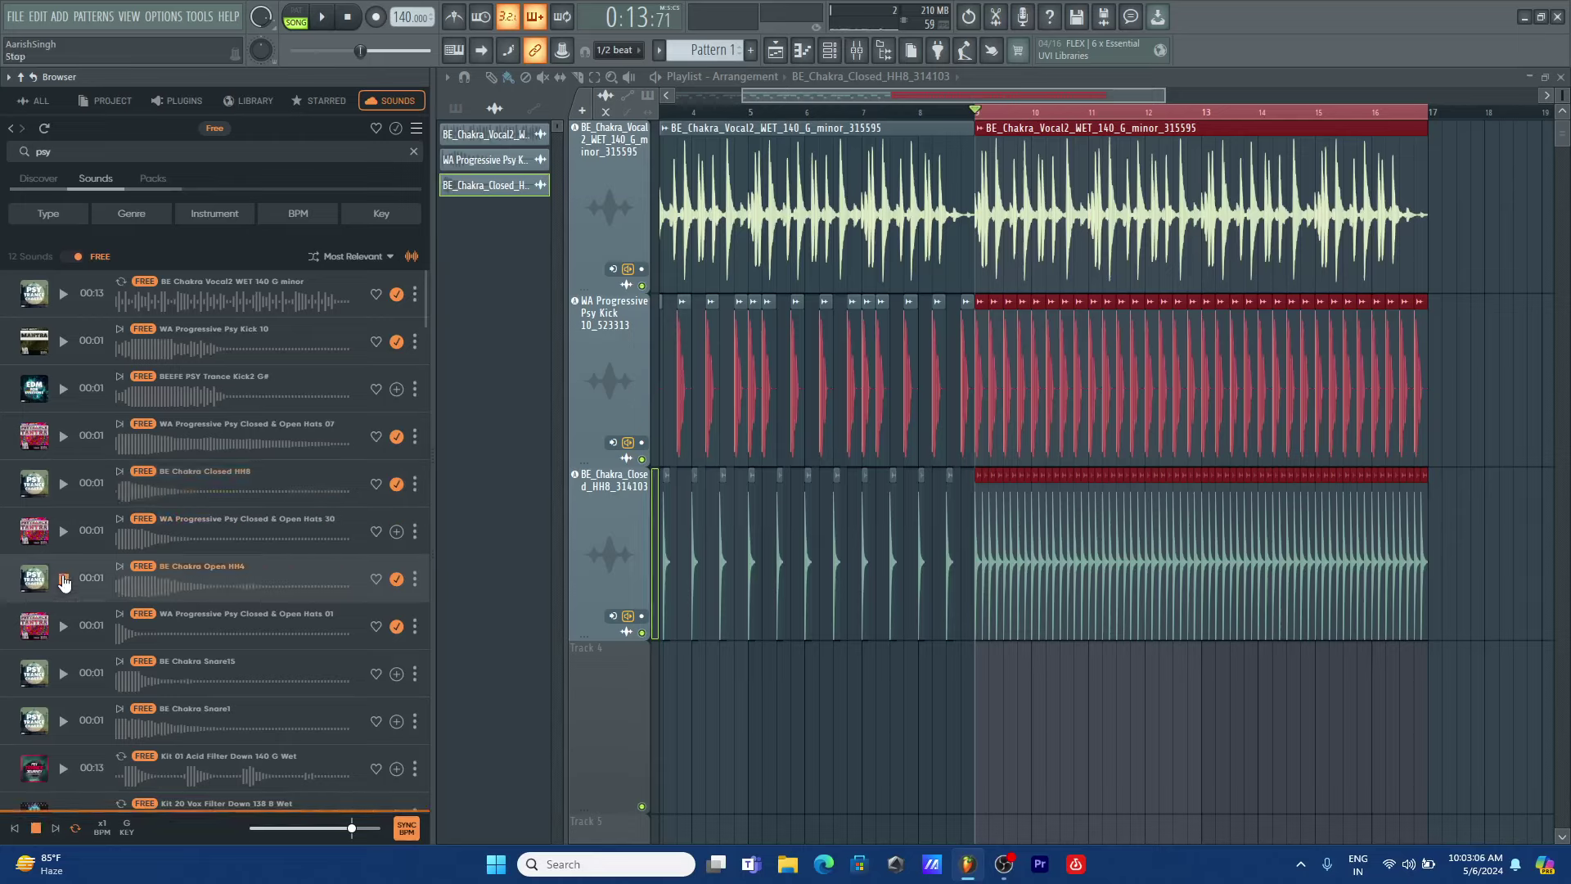
{"action": "left_click_drag", "start_coordinate": [93, 586], "coordinate": [483, 669]}
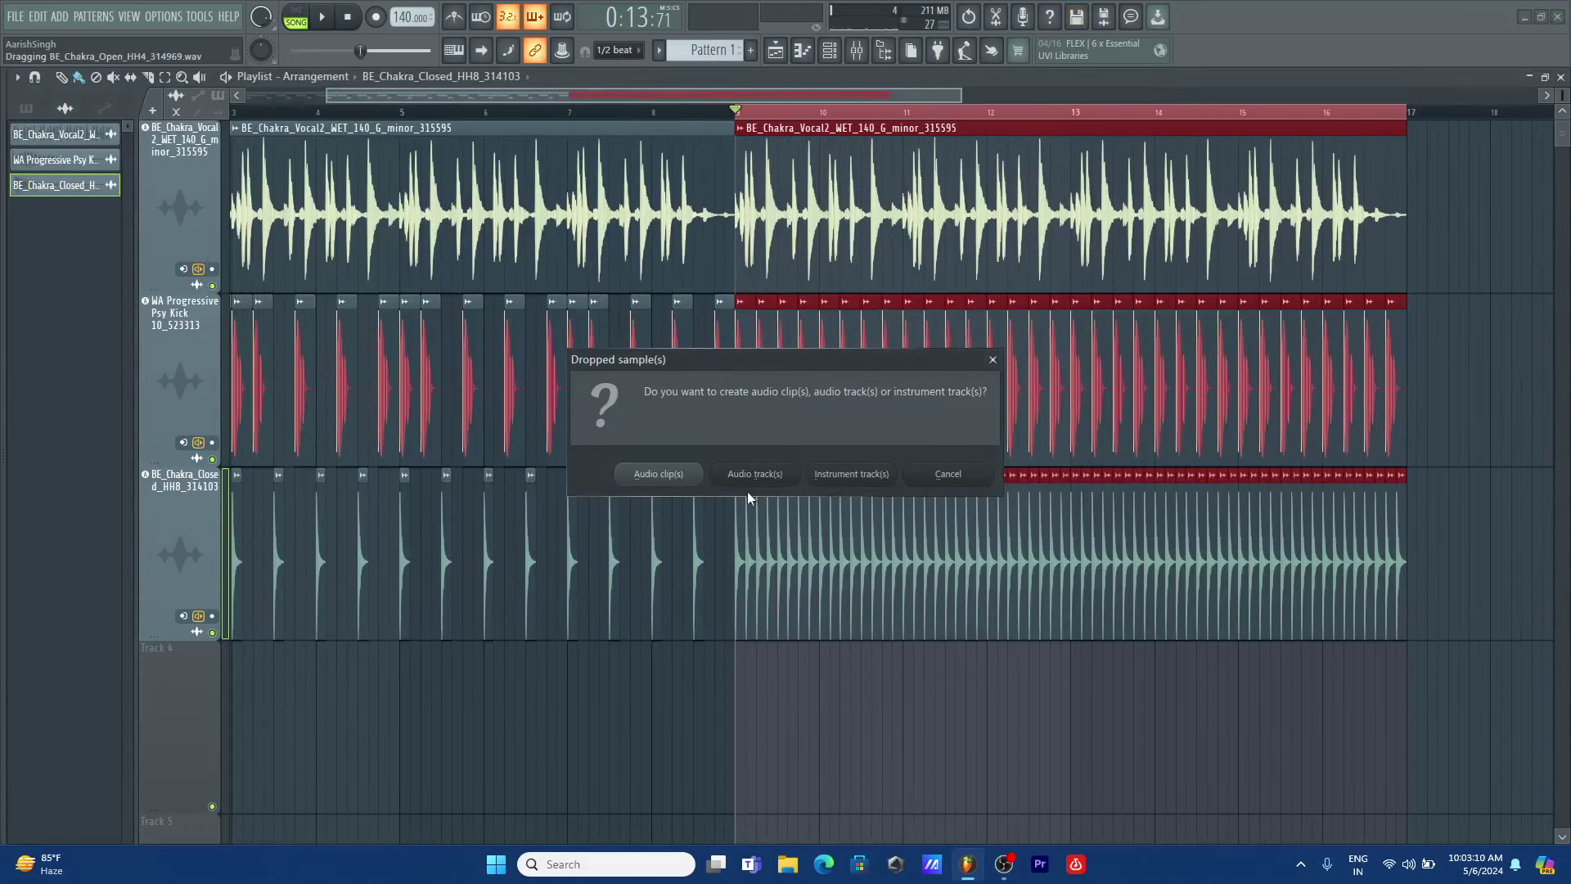
{"action": "left_click", "coordinate": [781, 480]}
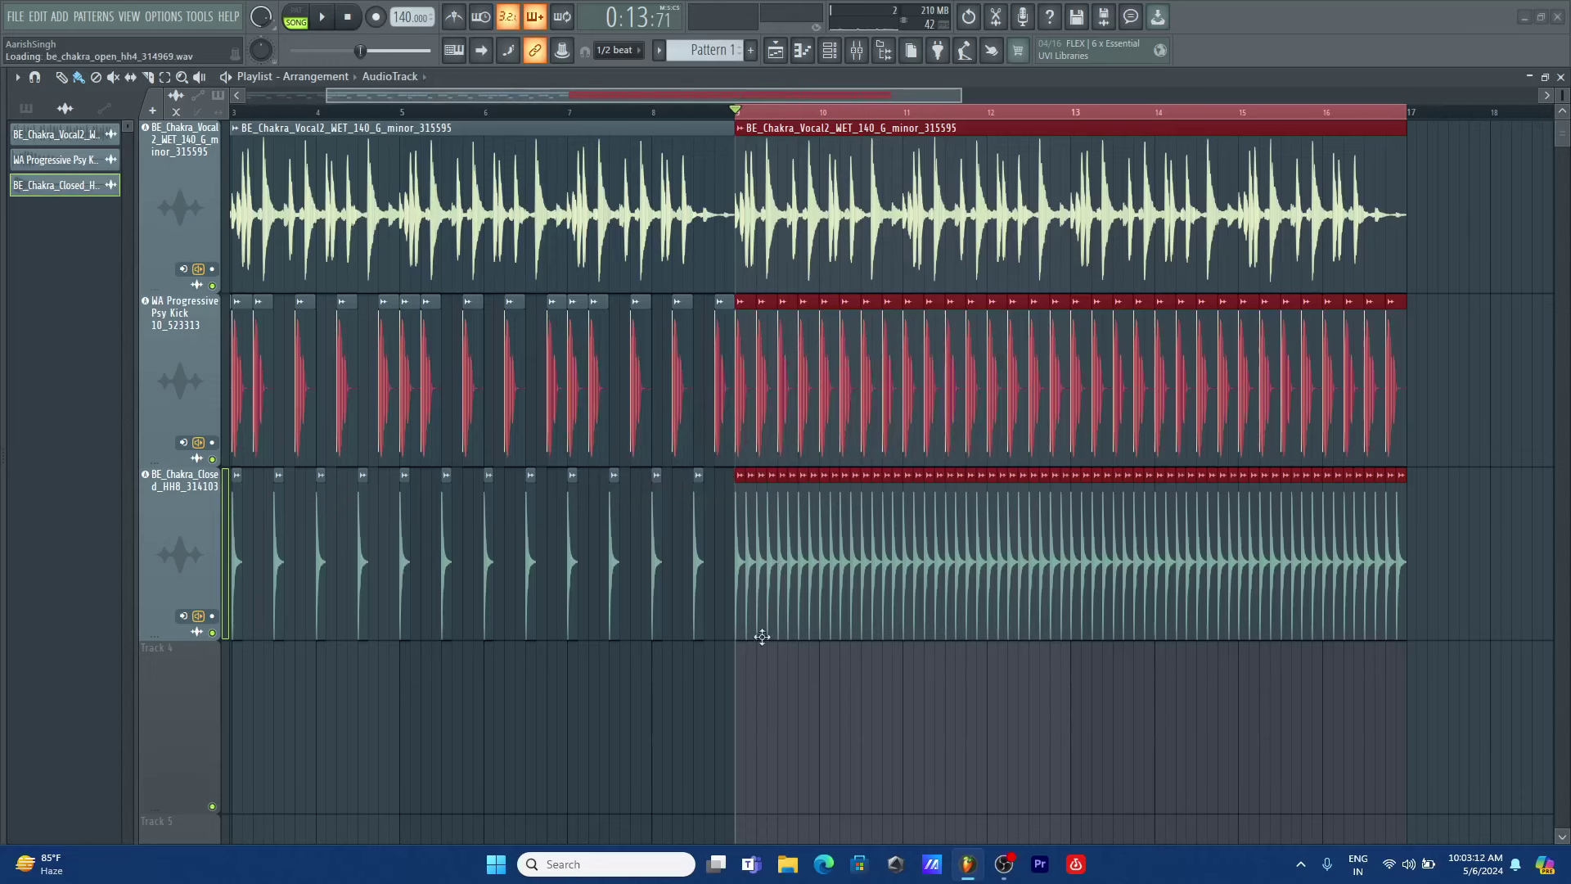
- Shift the open hi-hat half a beat later and repeat it on every offbeat of bar 9 on Track 4
{"action": "scroll", "coordinate": [798, 125], "scroll_direction": "up", "scroll_amount": 3}
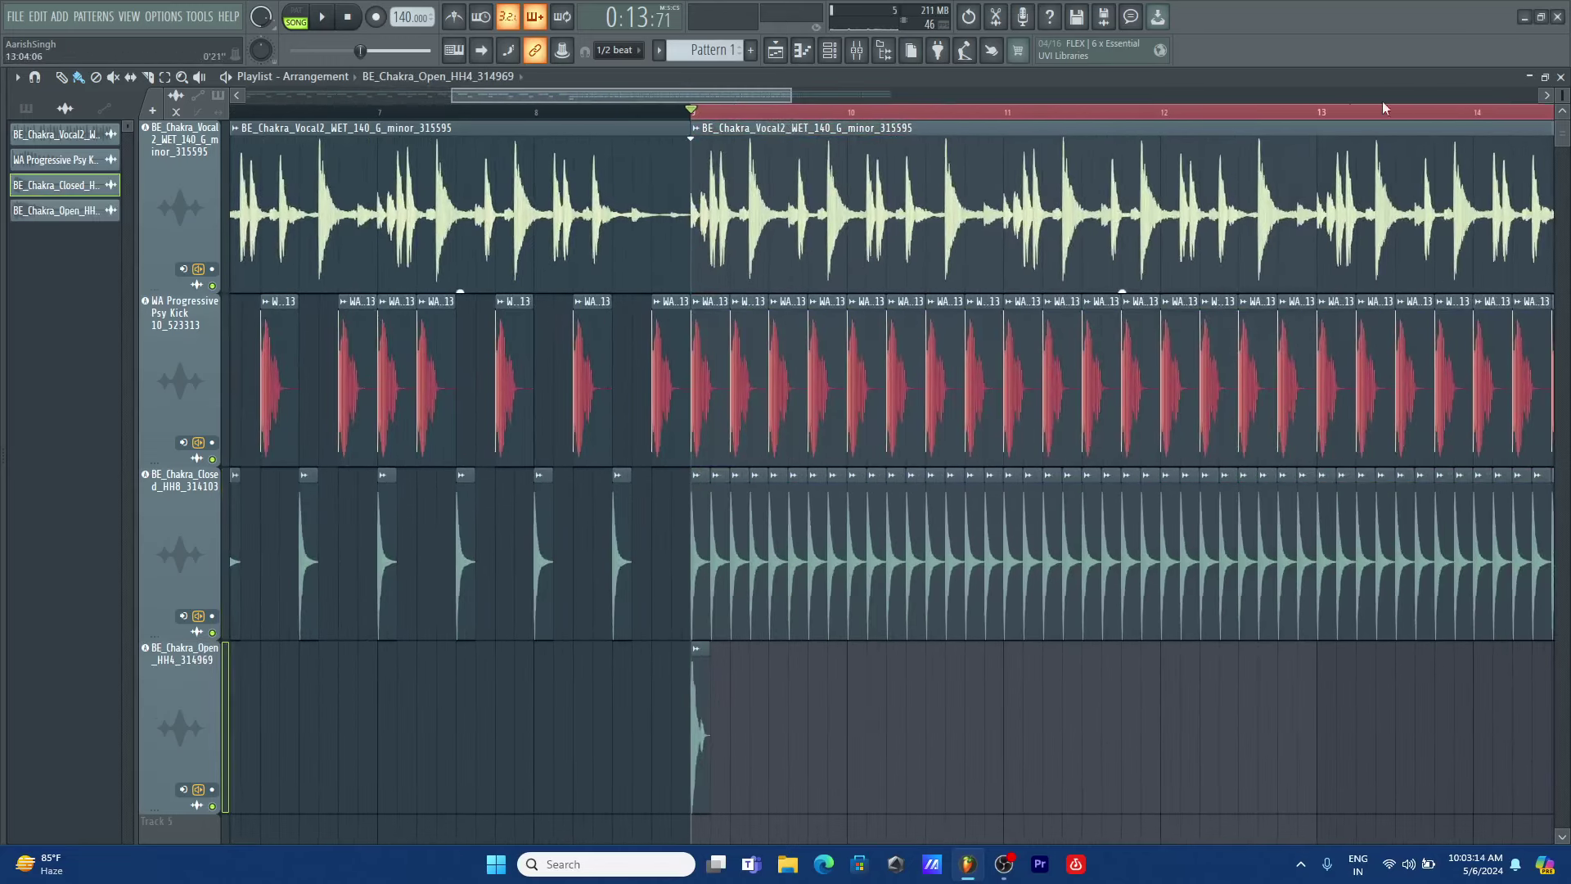
{"action": "left_click_drag", "start_coordinate": [1562, 95], "coordinate": [1562, 64]}
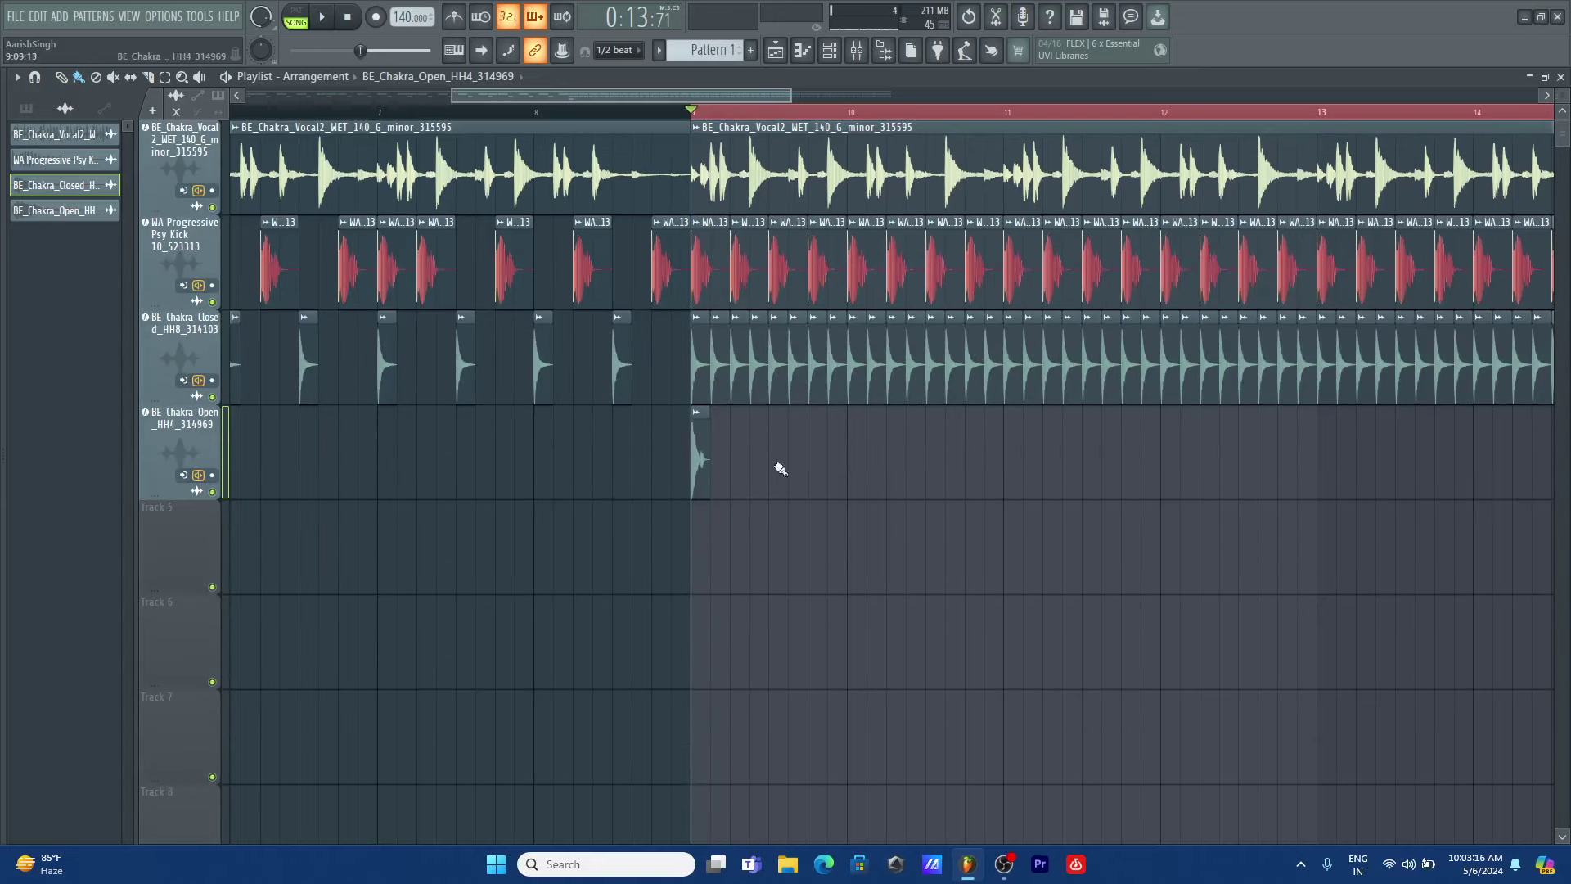
{"action": "left_click_drag", "start_coordinate": [699, 465], "coordinate": [722, 470]}
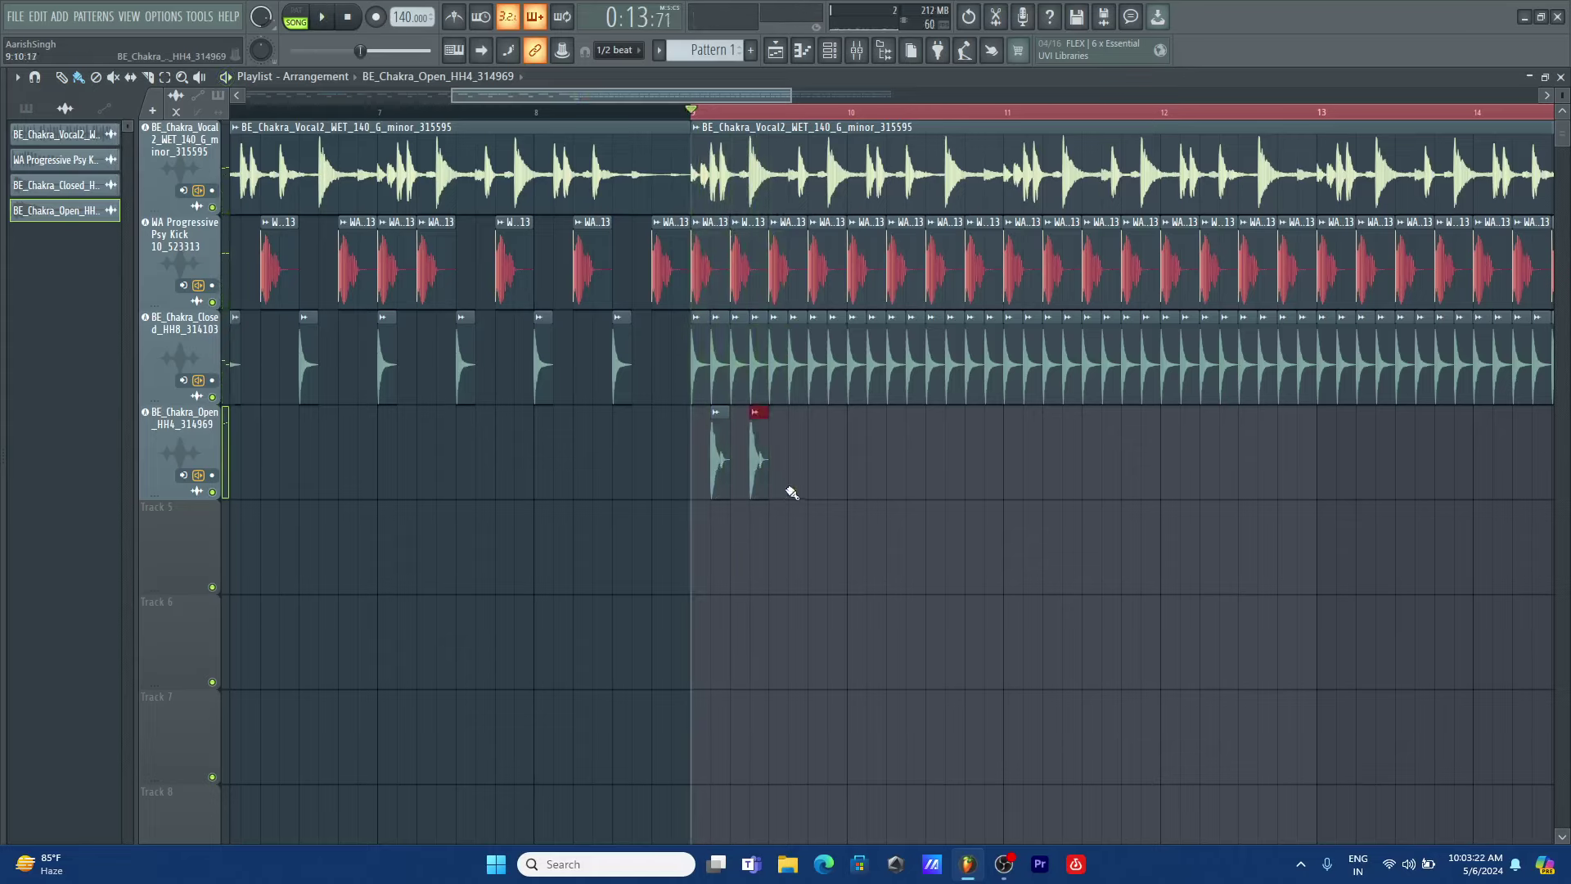
{"action": "key", "text": "space"}
{"action": "left_click", "coordinate": [792, 492]}
{"action": "left_click", "coordinate": [833, 482]}
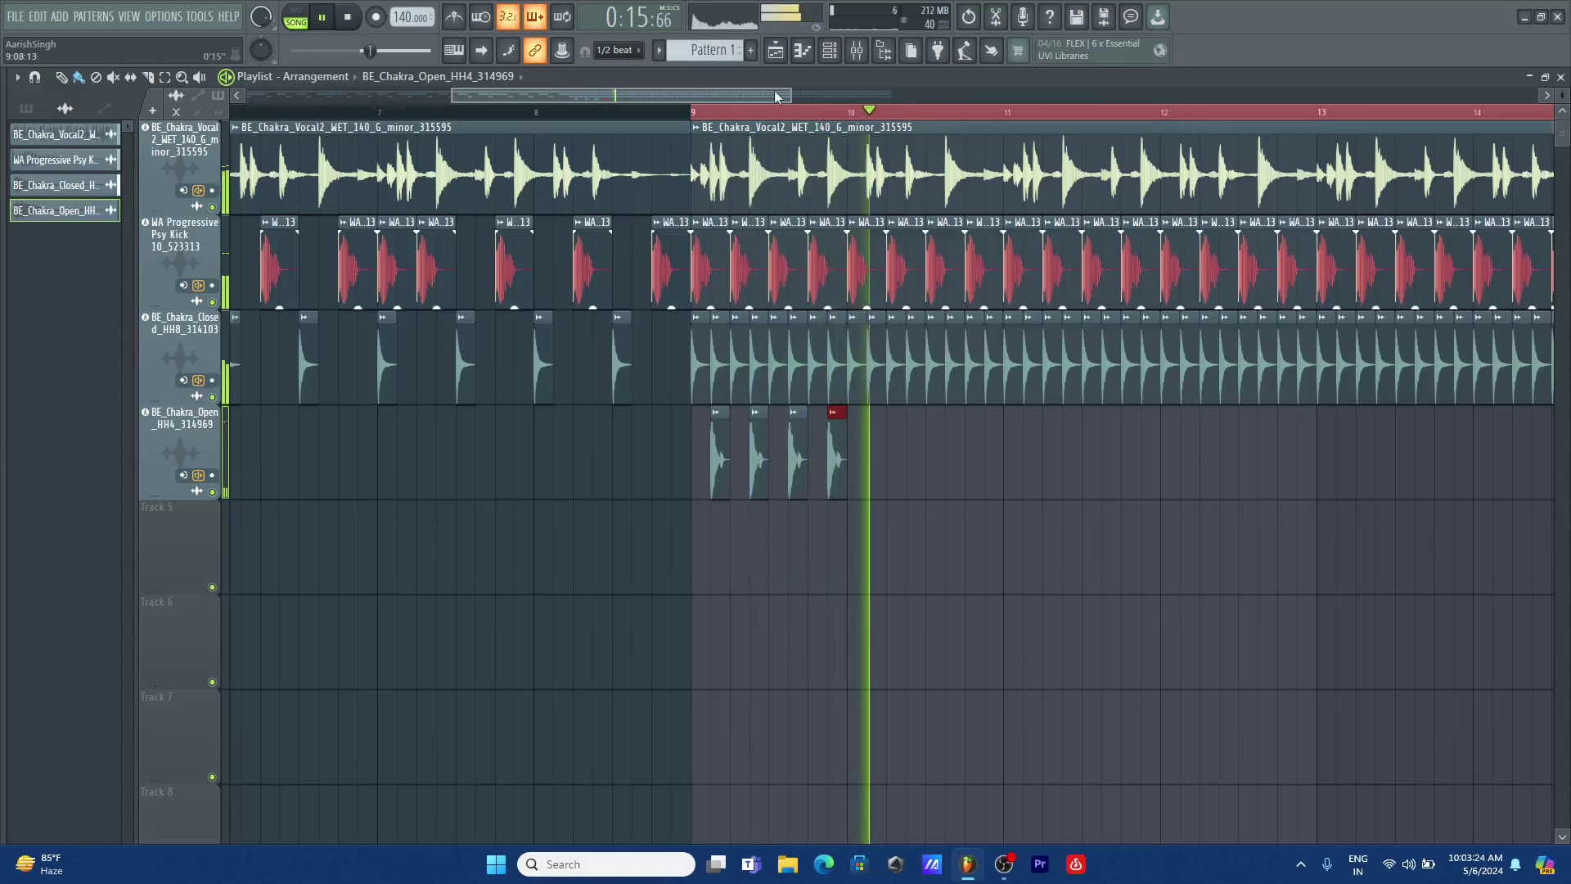
- Stop playback, duplicate the one-bar open hi-hat pattern on Track 4 through bar 16 and delete the extra clips past that bar
{"action": "key", "text": "space"}
{"action": "left_click_drag", "start_coordinate": [776, 95], "coordinate": [857, 96]}
{"action": "left_click_drag", "start_coordinate": [784, 458], "coordinate": [628, 469]}
{"action": "key", "text": "ctrl+b"}
{"action": "key", "text": "ctrl+b"}
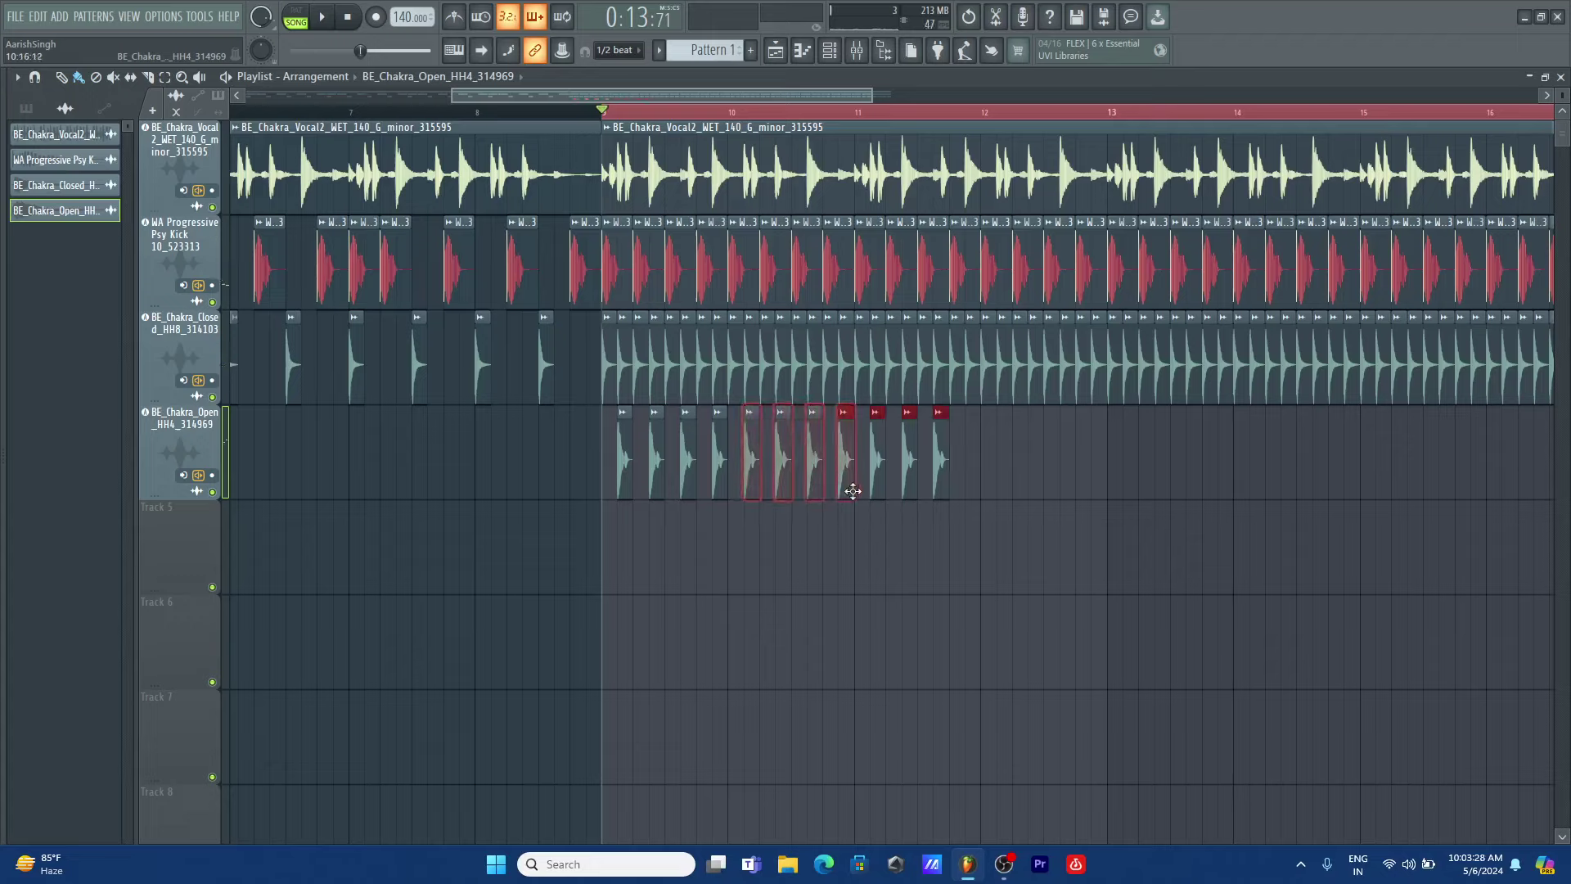
{"action": "left_click_drag", "start_coordinate": [894, 468], "coordinate": [1129, 466]}
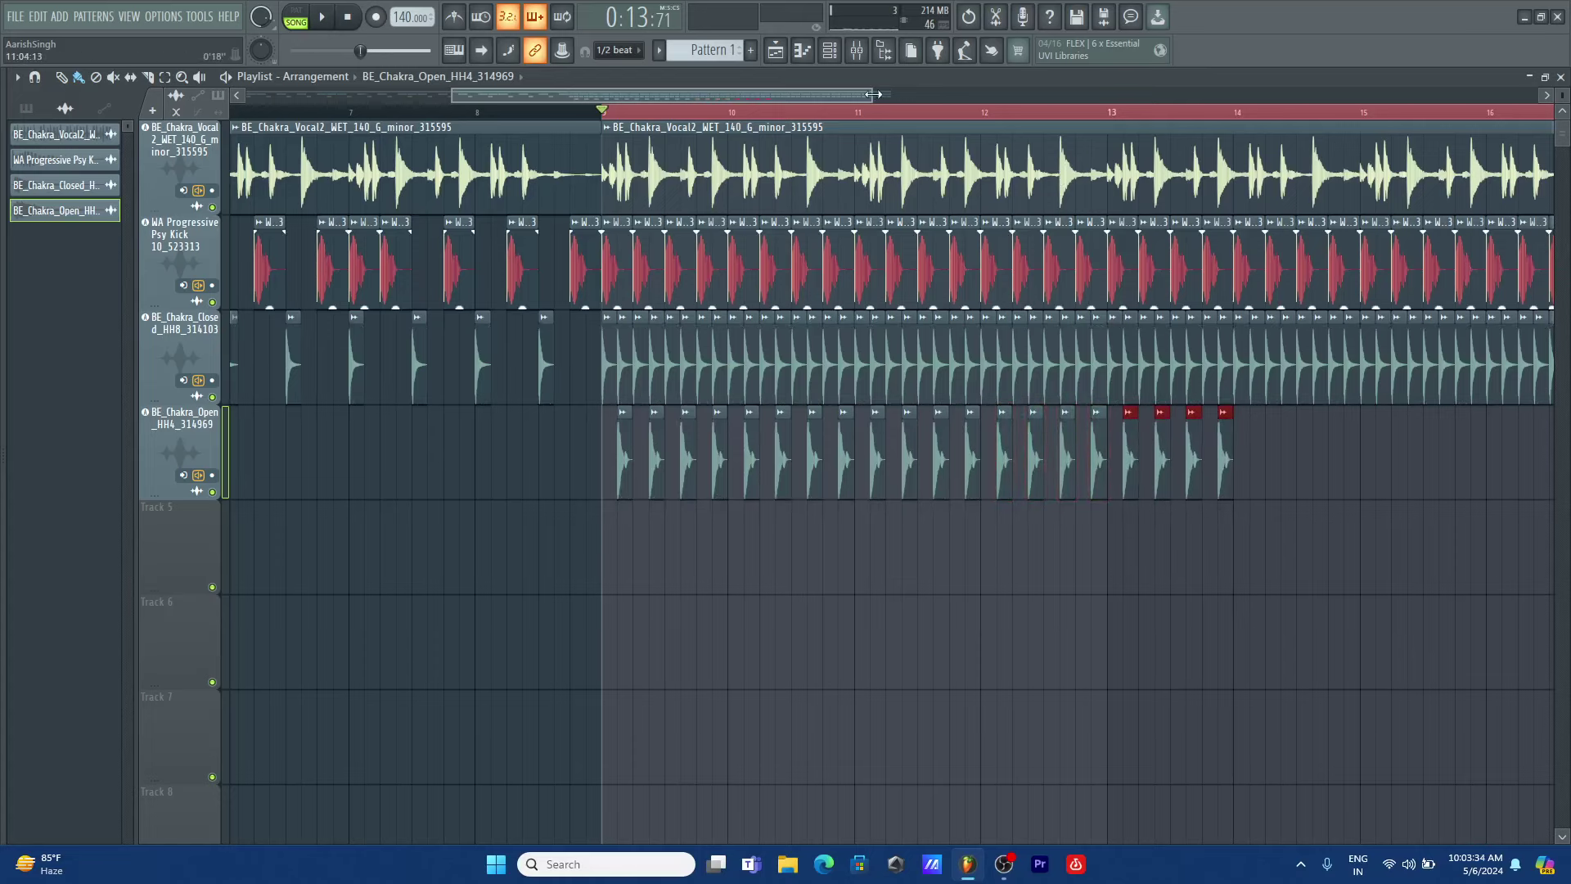
{"action": "left_click_drag", "start_coordinate": [873, 95], "coordinate": [909, 95]}
{"action": "left_click_drag", "start_coordinate": [1170, 463], "coordinate": [1380, 468]}
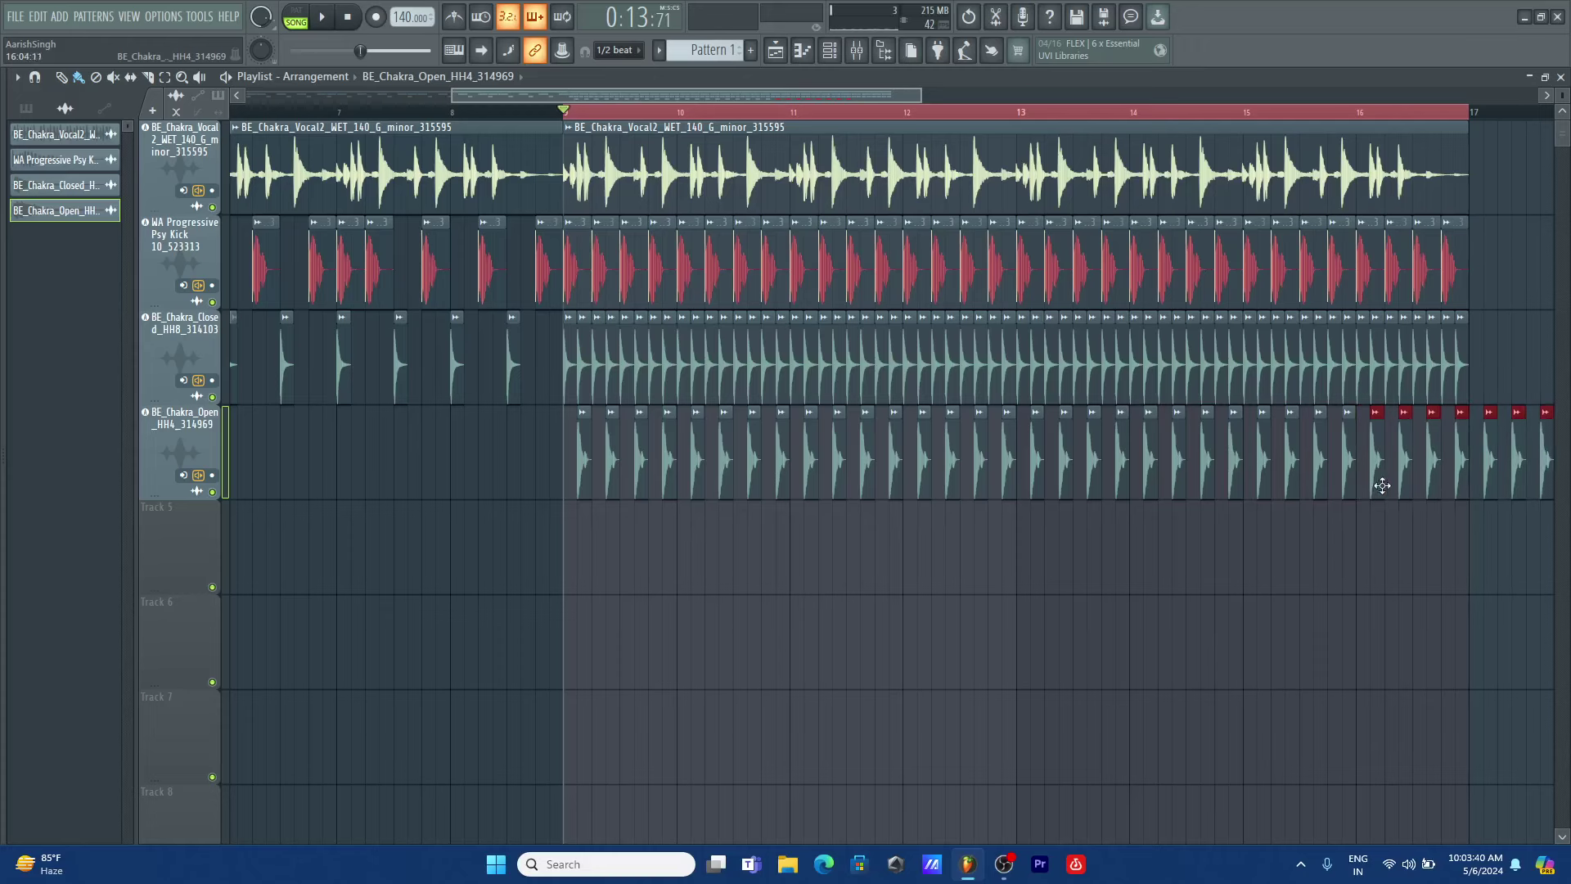
{"action": "left_click_drag", "start_coordinate": [900, 95], "coordinate": [973, 95]}
{"action": "left_click", "coordinate": [1422, 465], "text": "ctrl"}
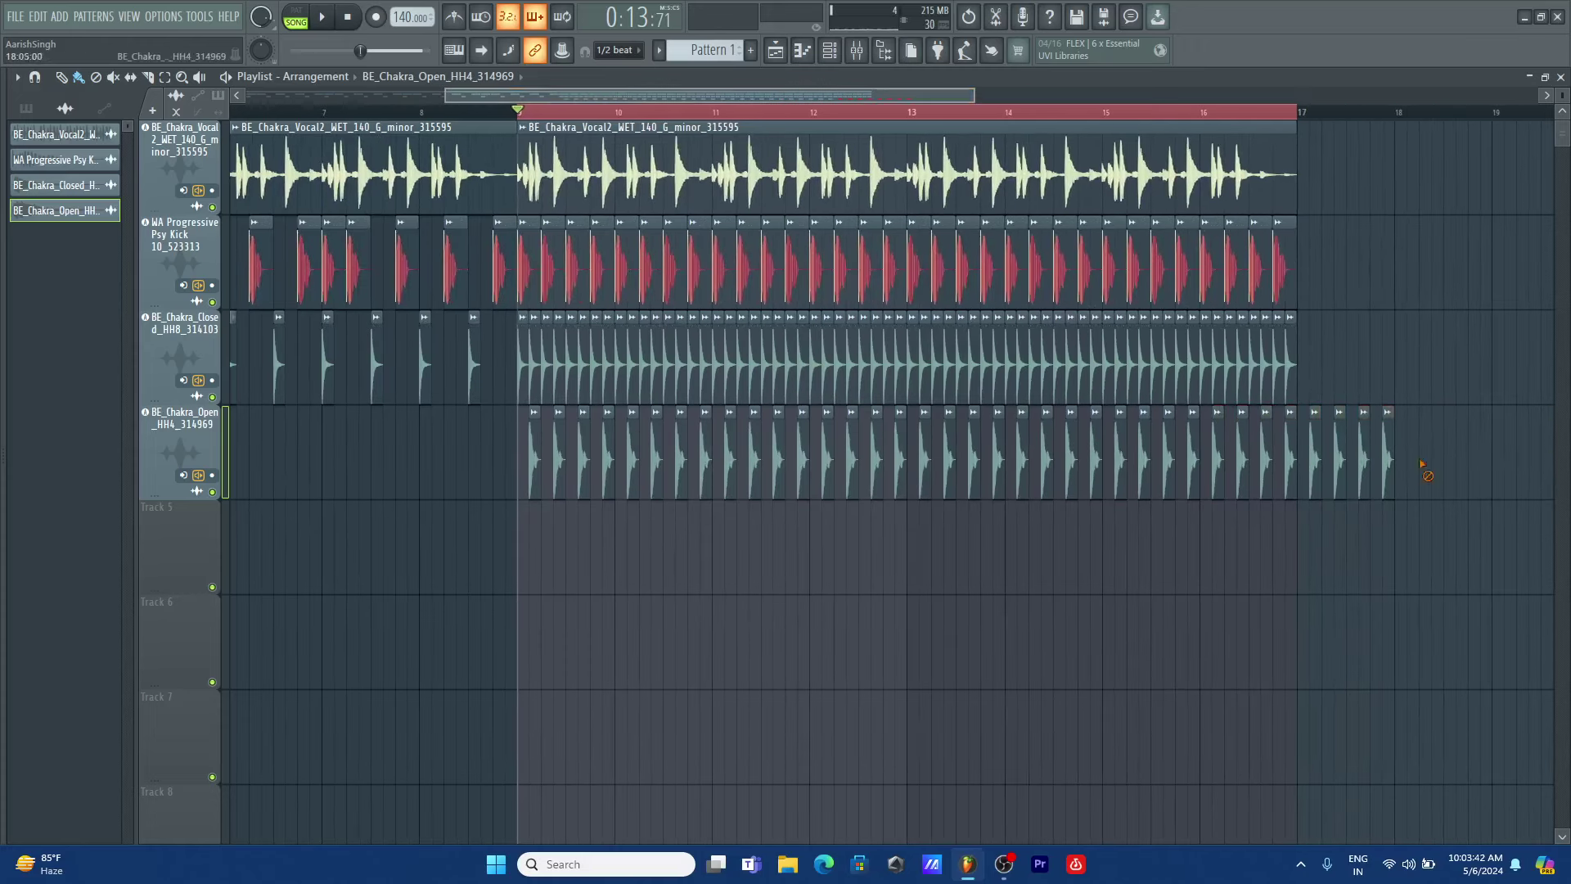
{"action": "right_click", "coordinate": [1390, 458]}
- Play the section from bar 9 and lower the channel volume of the open hi-hat sample, then stop playback
{"action": "left_click", "coordinate": [883, 50]}
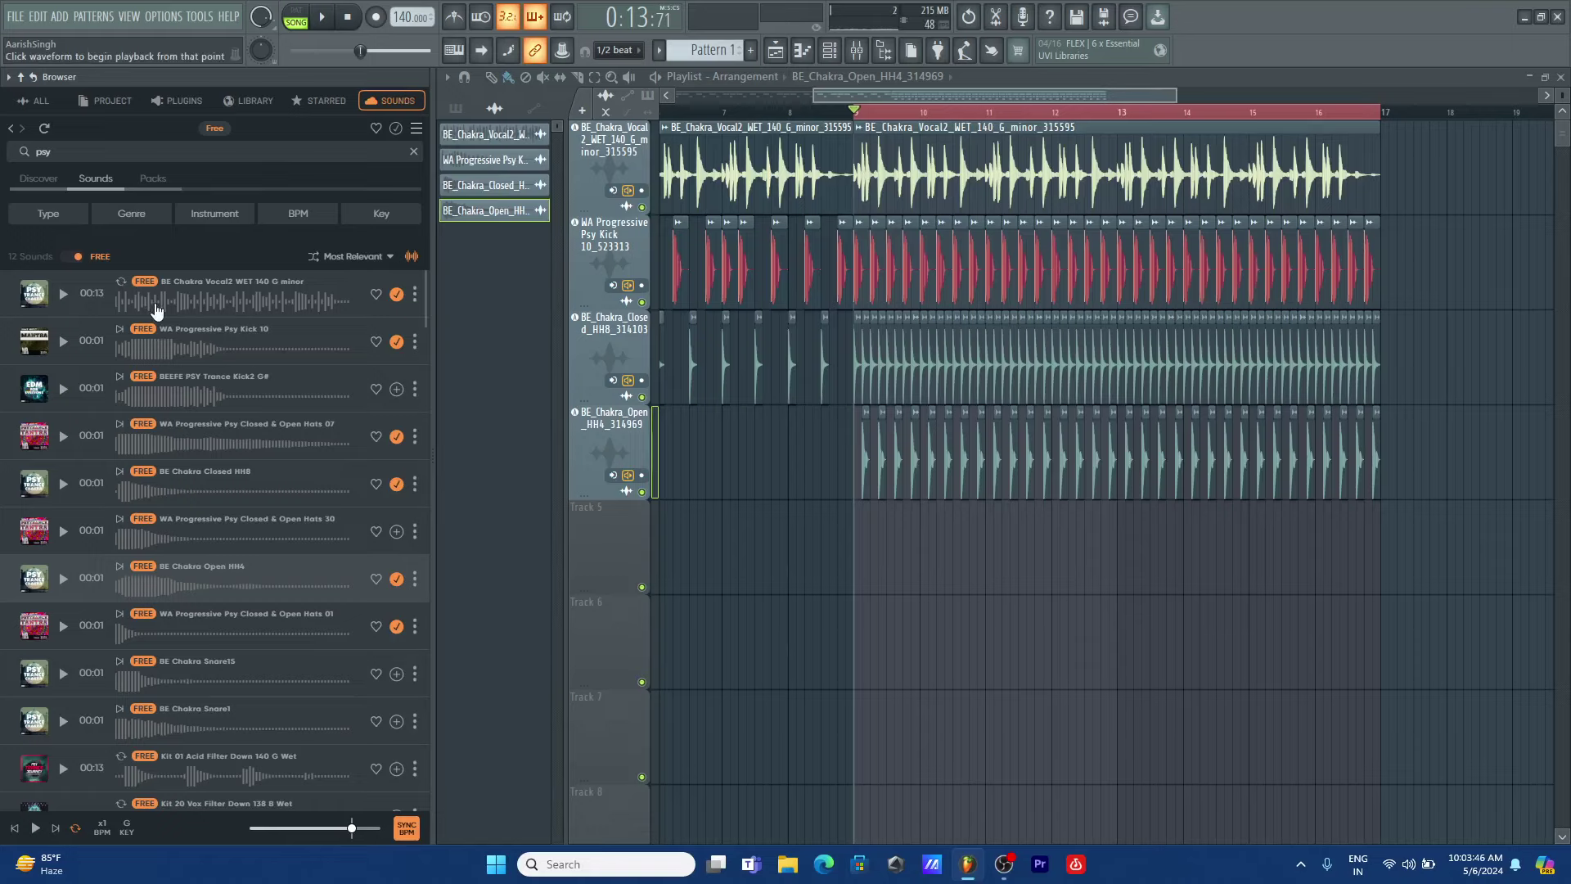
{"action": "key", "text": "alt+F8"}
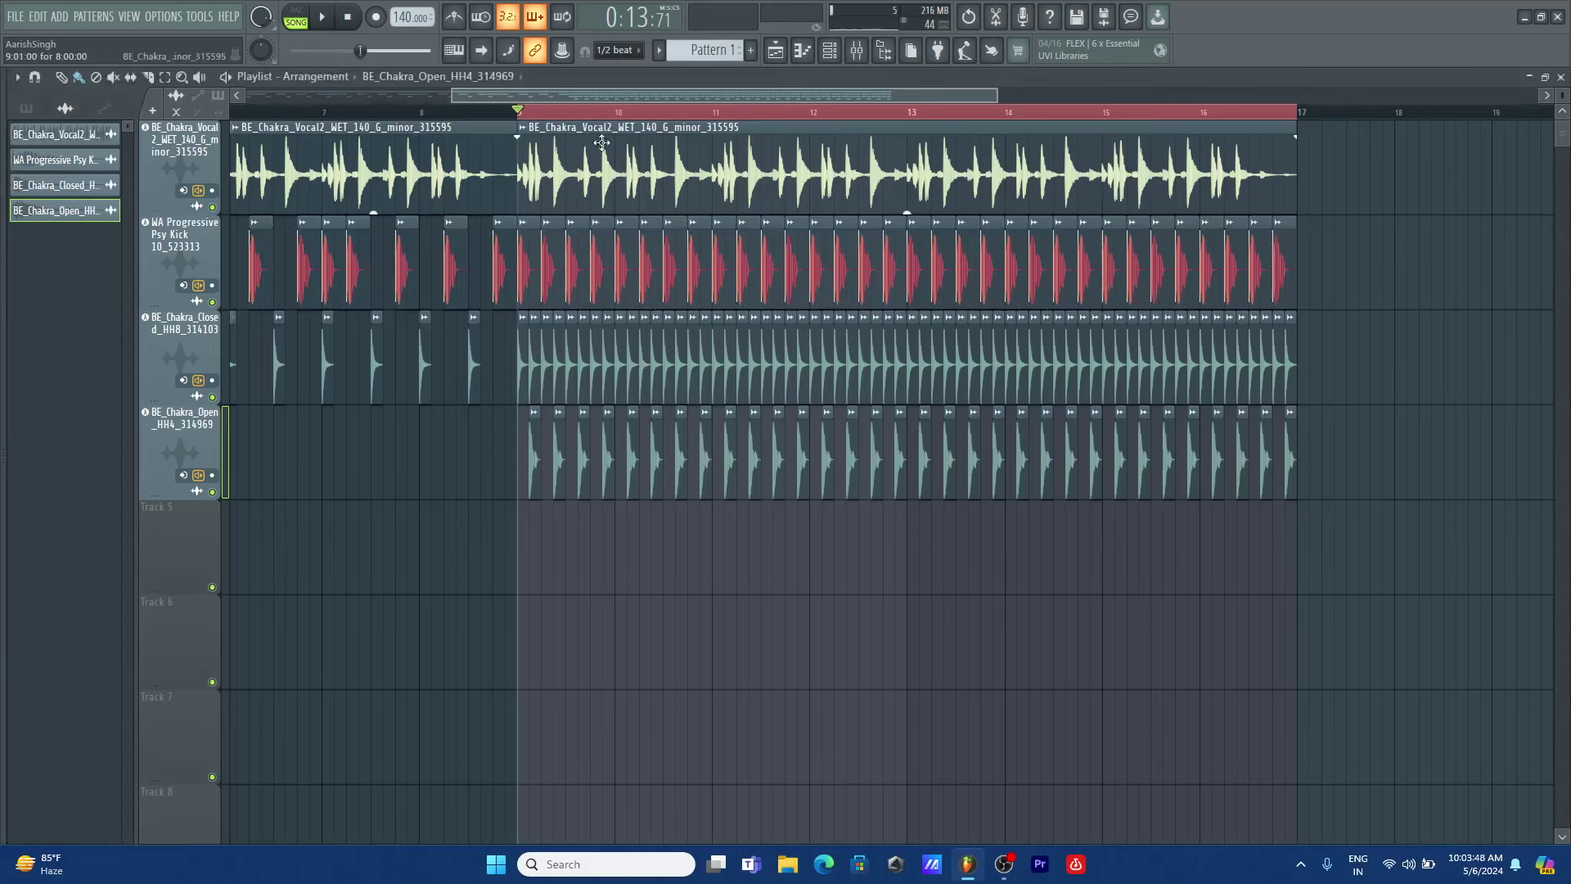
{"action": "key", "text": "space"}
{"action": "double_click", "coordinate": [603, 473]}
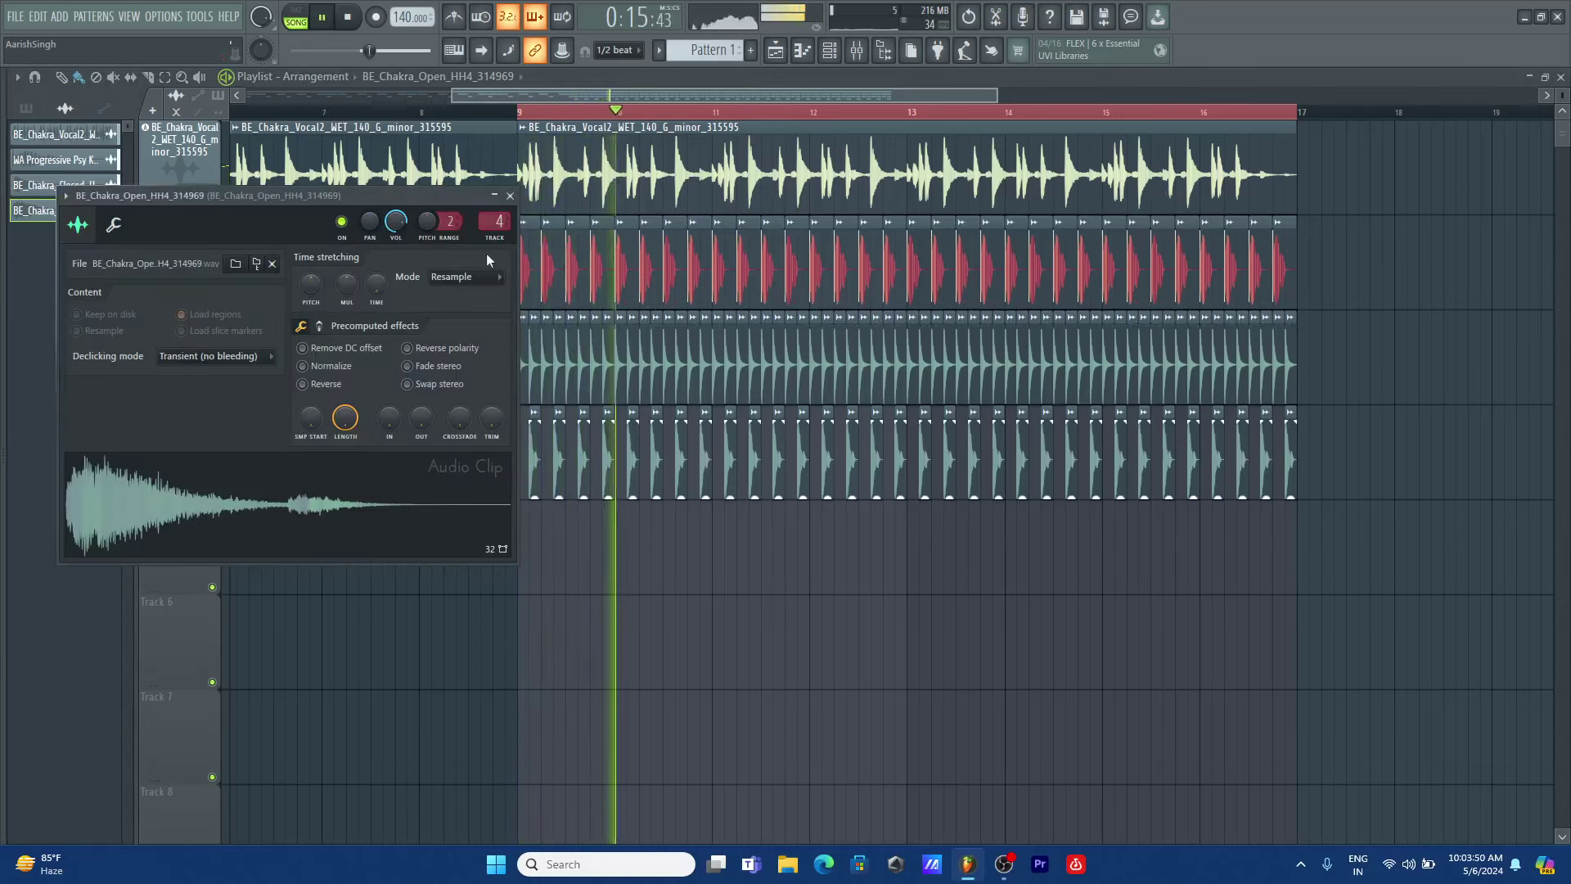
{"action": "left_click_drag", "start_coordinate": [396, 221], "coordinate": [397, 270]}
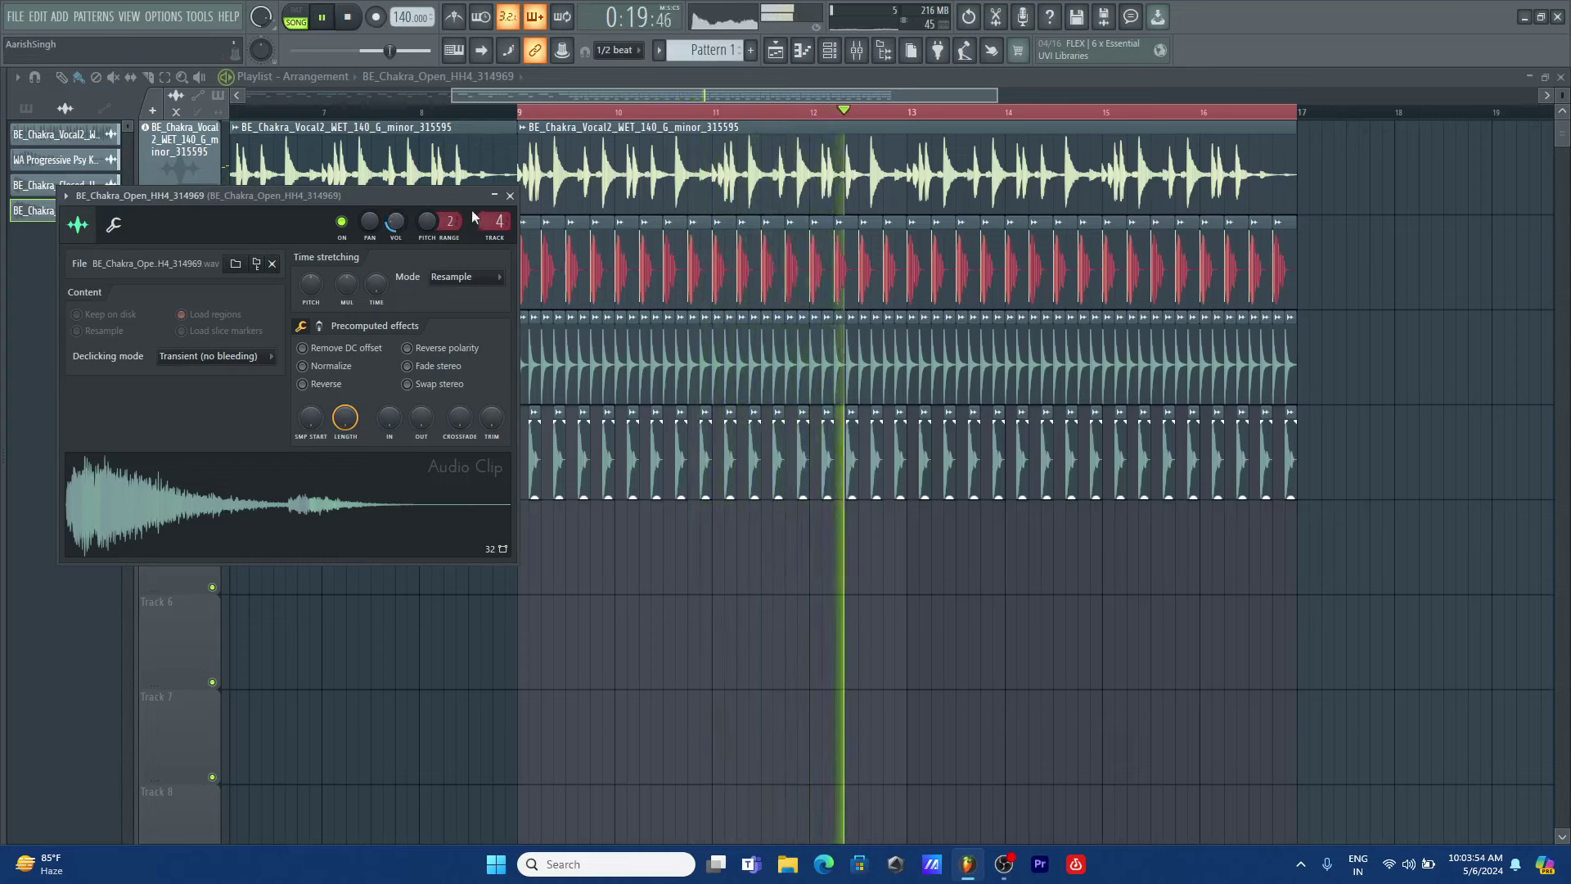
{"action": "left_click", "coordinate": [510, 195]}
{"action": "key", "text": "space"}
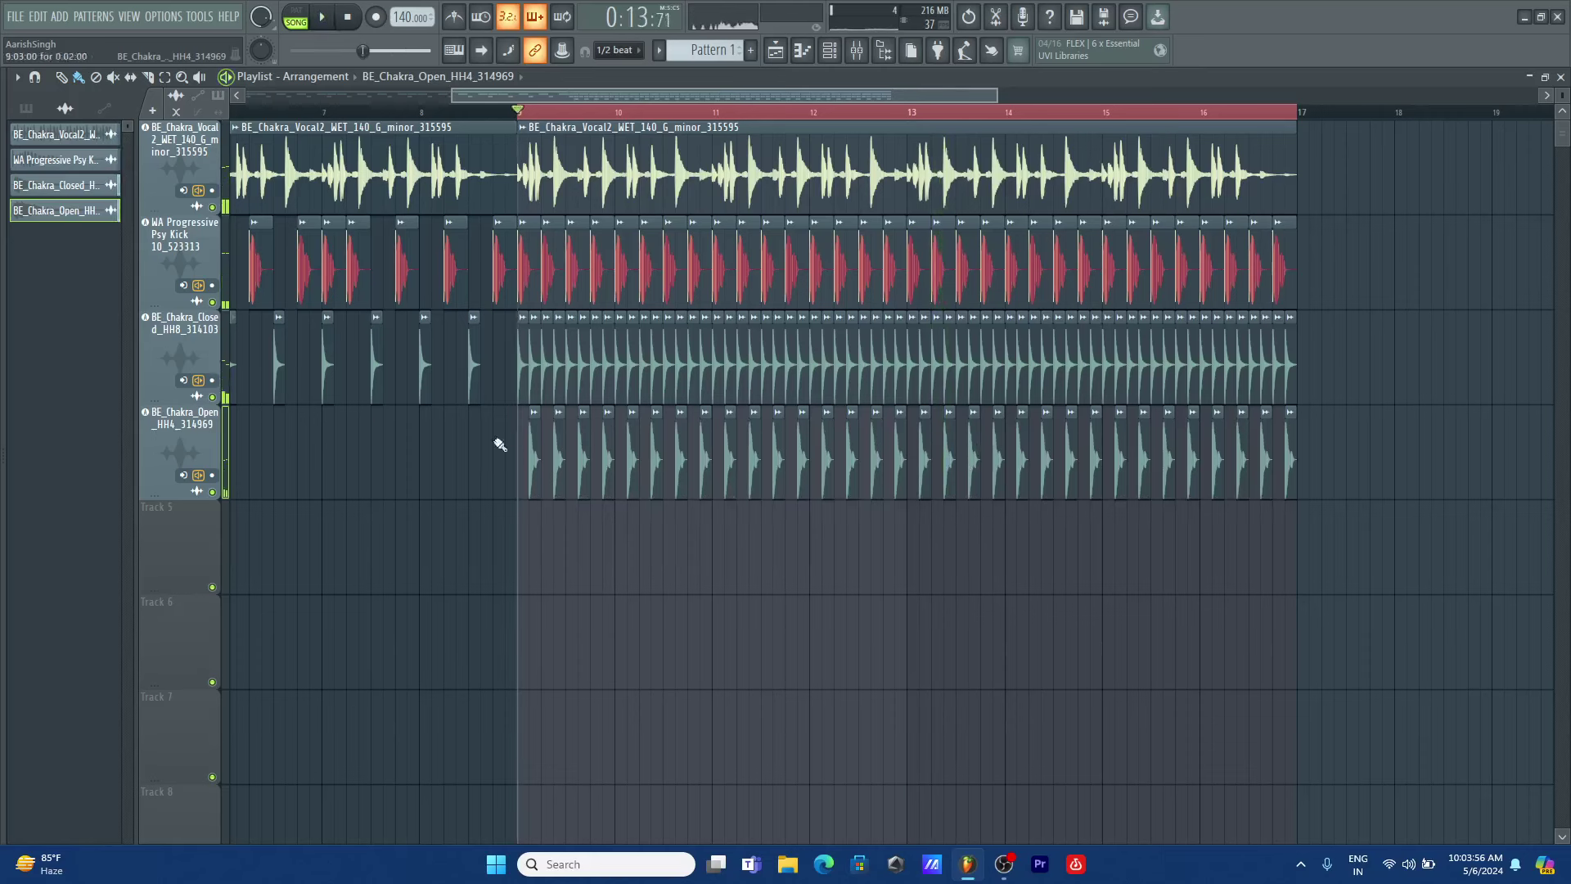
- Audition more free psy samples, including BE Chakra Snare1 and Kit 01 Acid Filter Down 140 G Wet, and close the browser
{"action": "key", "text": "alt+F8"}
{"action": "scroll", "coordinate": [75, 636], "scroll_direction": "down", "scroll_amount": 2}
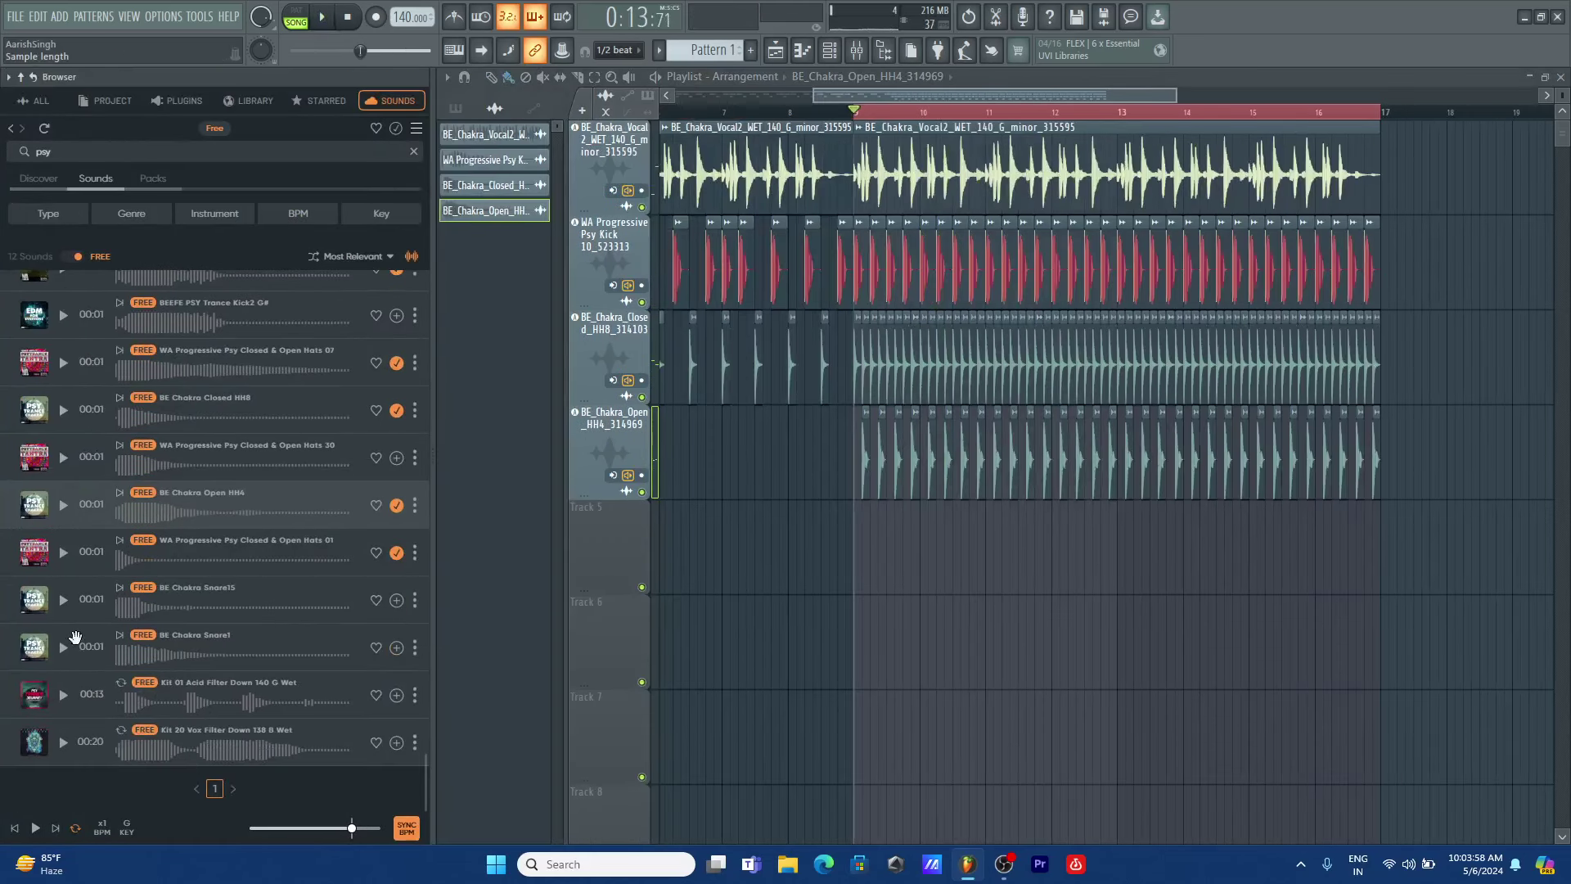
{"action": "left_click", "coordinate": [63, 599]}
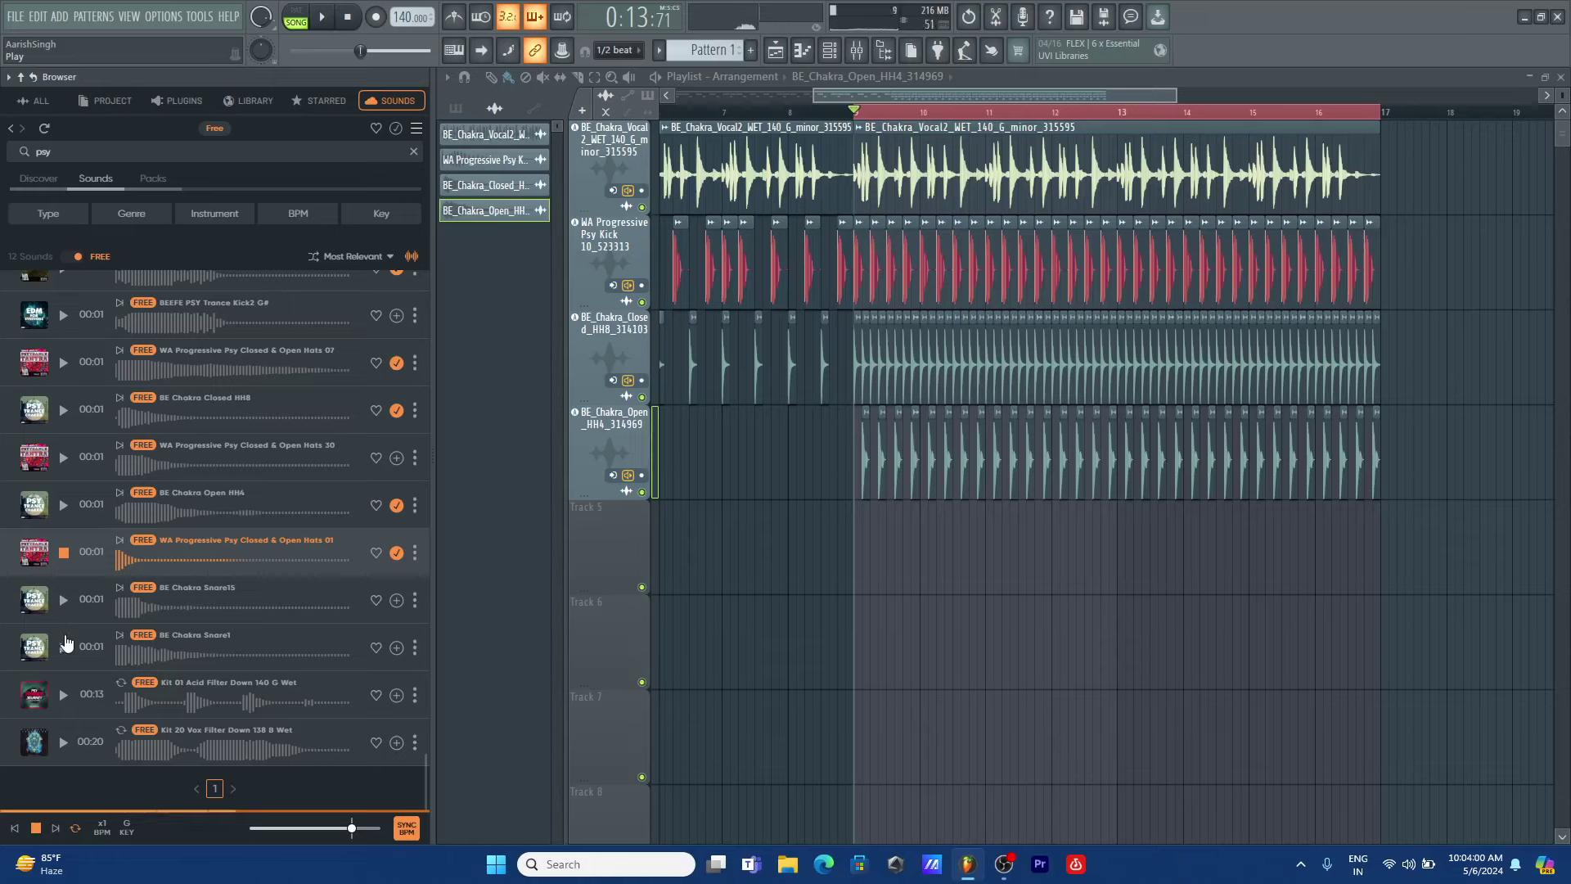
{"action": "left_click", "coordinate": [63, 647]}
{"action": "left_click", "coordinate": [63, 695]}
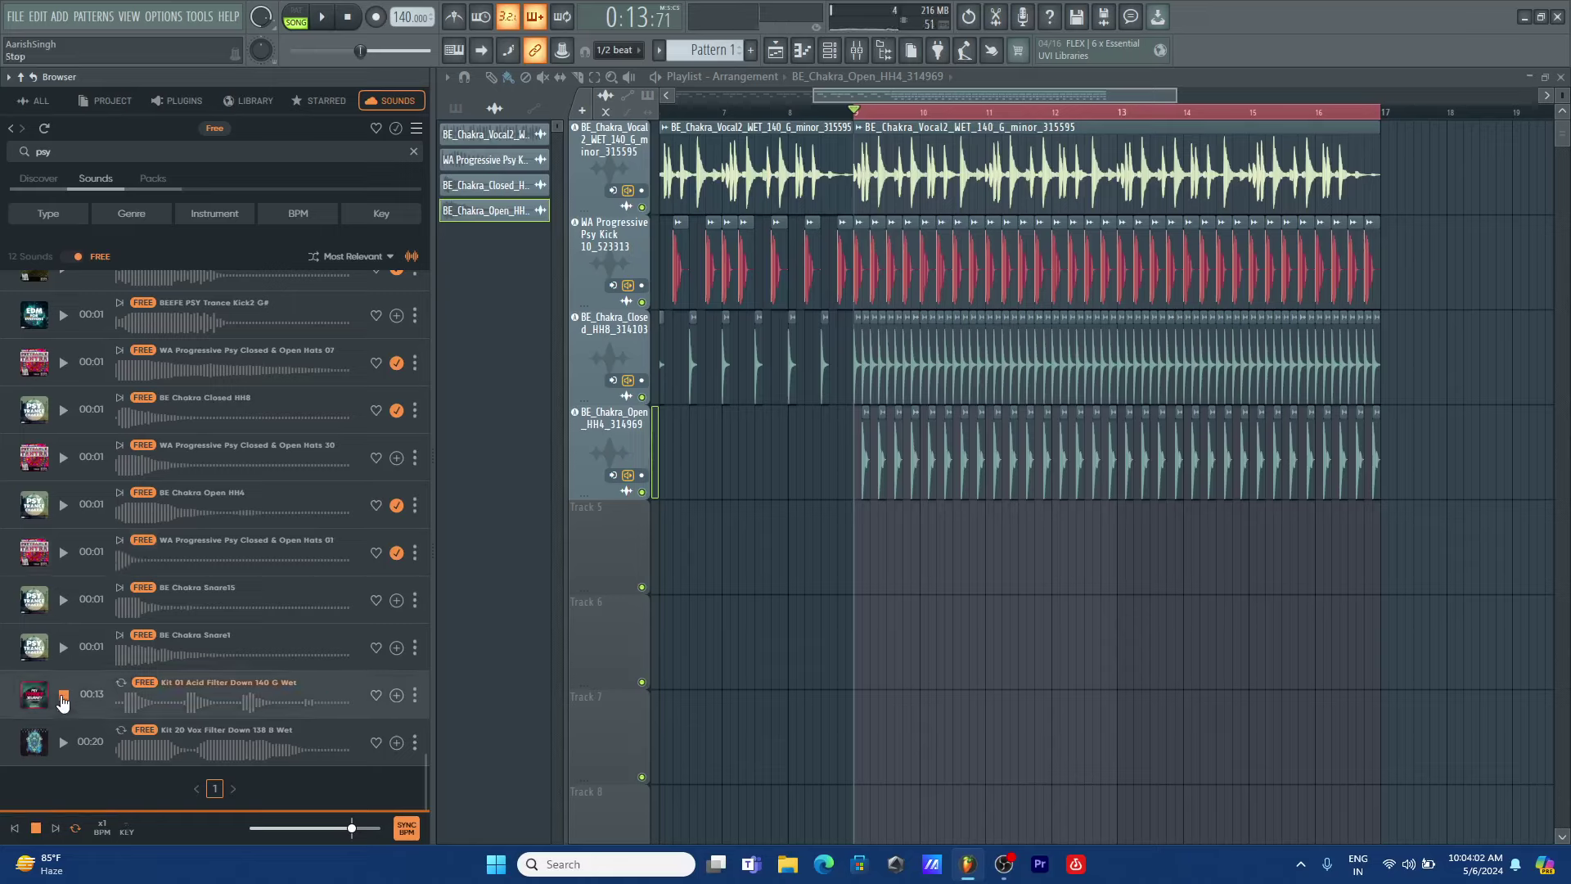
{"action": "key", "text": "alt+F8"}
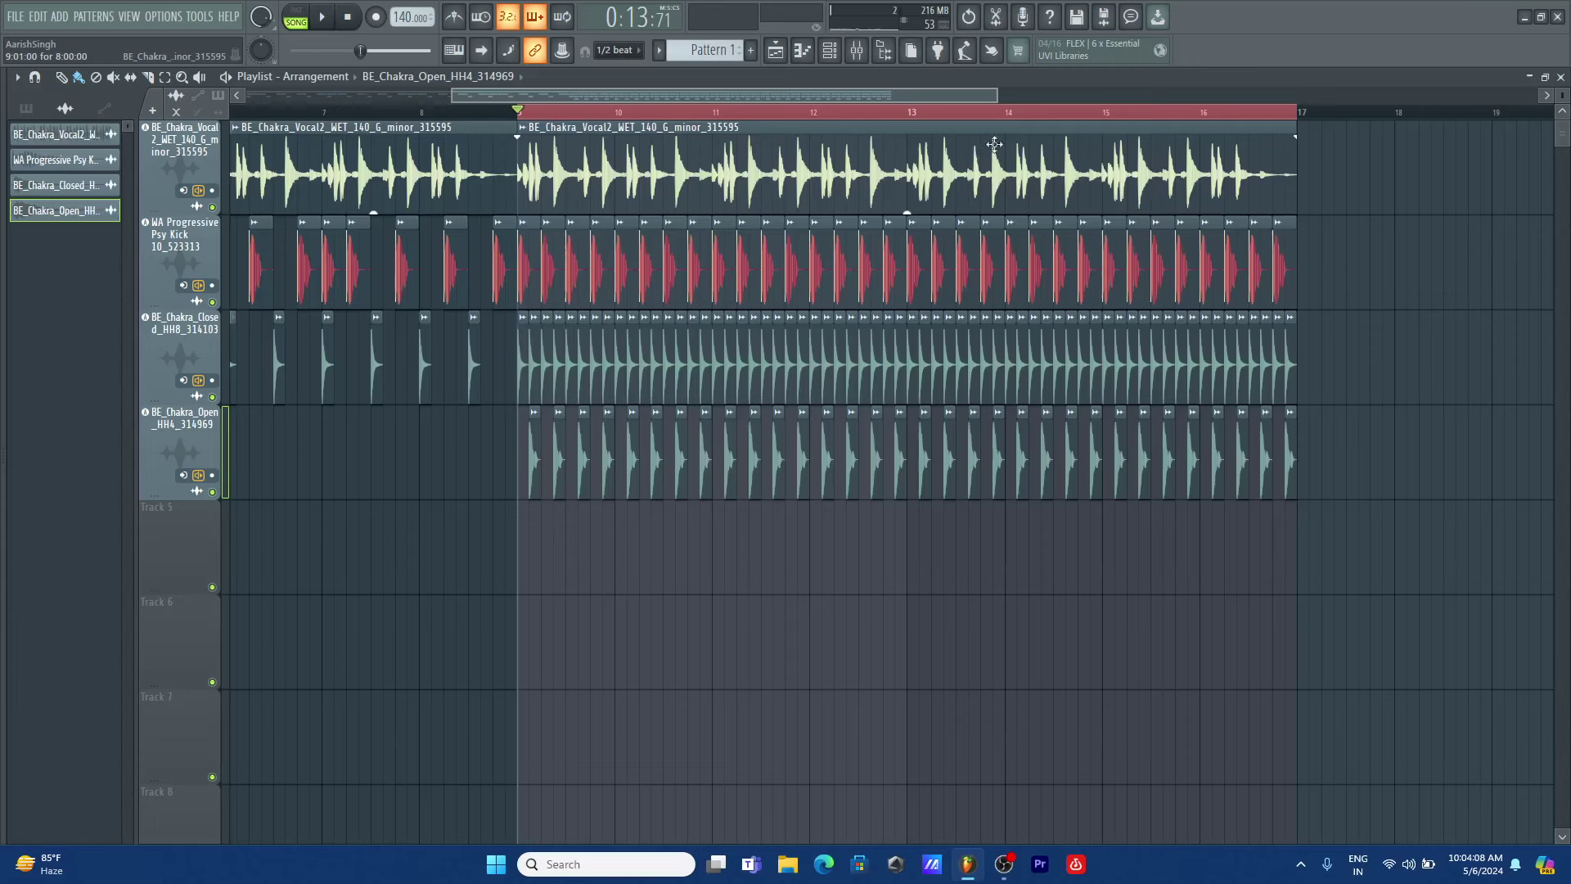
- Play the arrangement from bar 9 and stop playback
{"action": "left_click_drag", "start_coordinate": [997, 94], "coordinate": [1023, 95]}
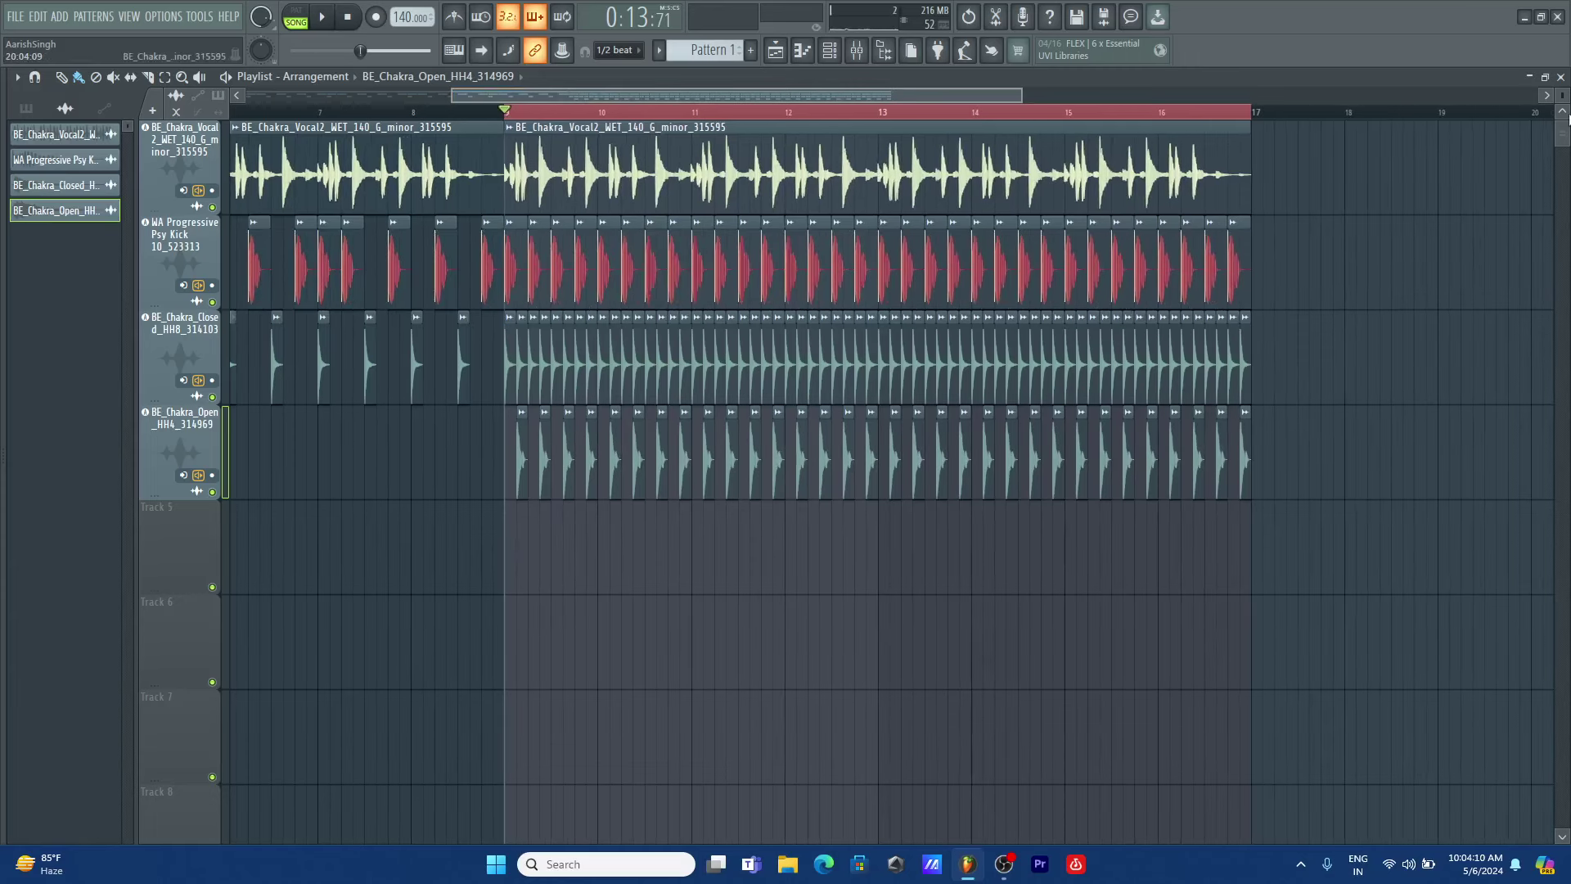
{"action": "key", "text": "space"}
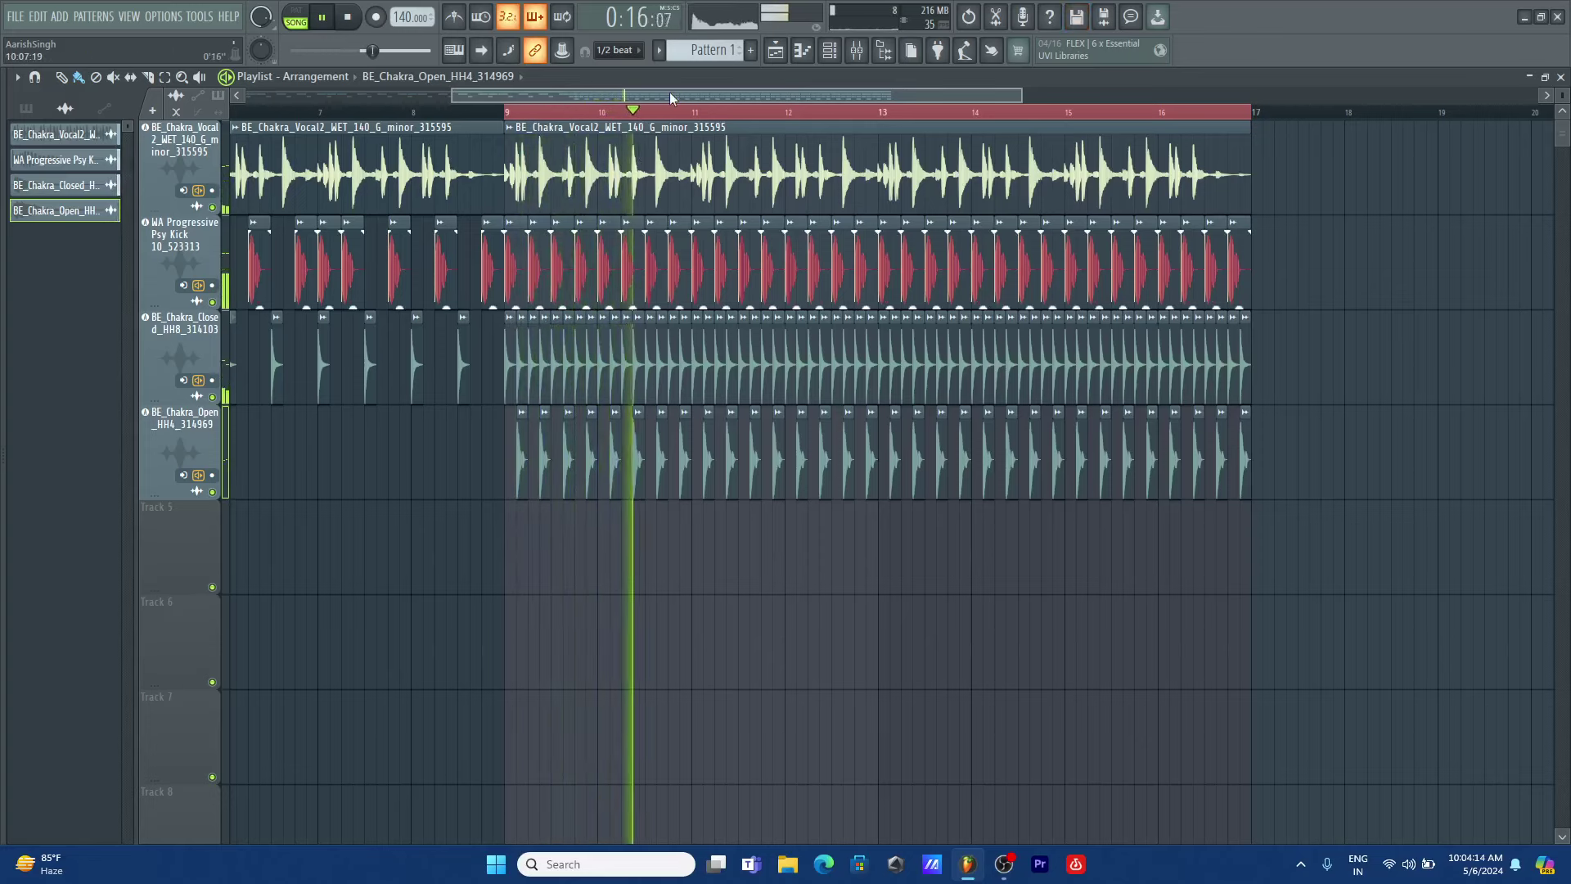
{"action": "key", "text": "space"}
- Show all channels in the channel rack and add a Harmor instrument channel
{"action": "left_click", "coordinate": [830, 51]}
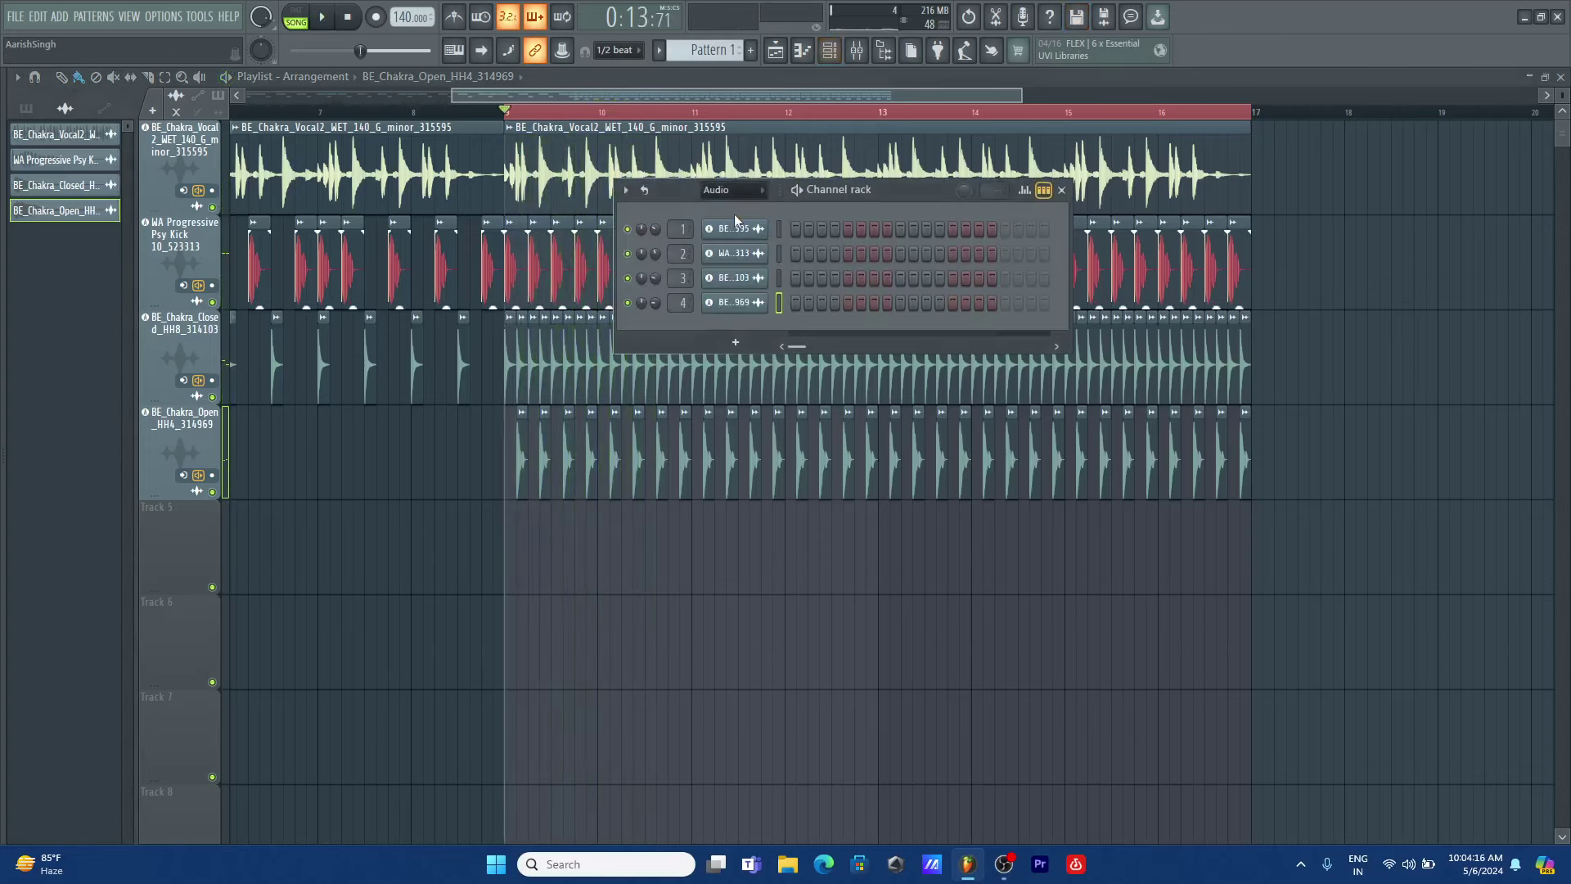
{"action": "left_click", "coordinate": [732, 190]}
{"action": "left_click", "coordinate": [718, 208]}
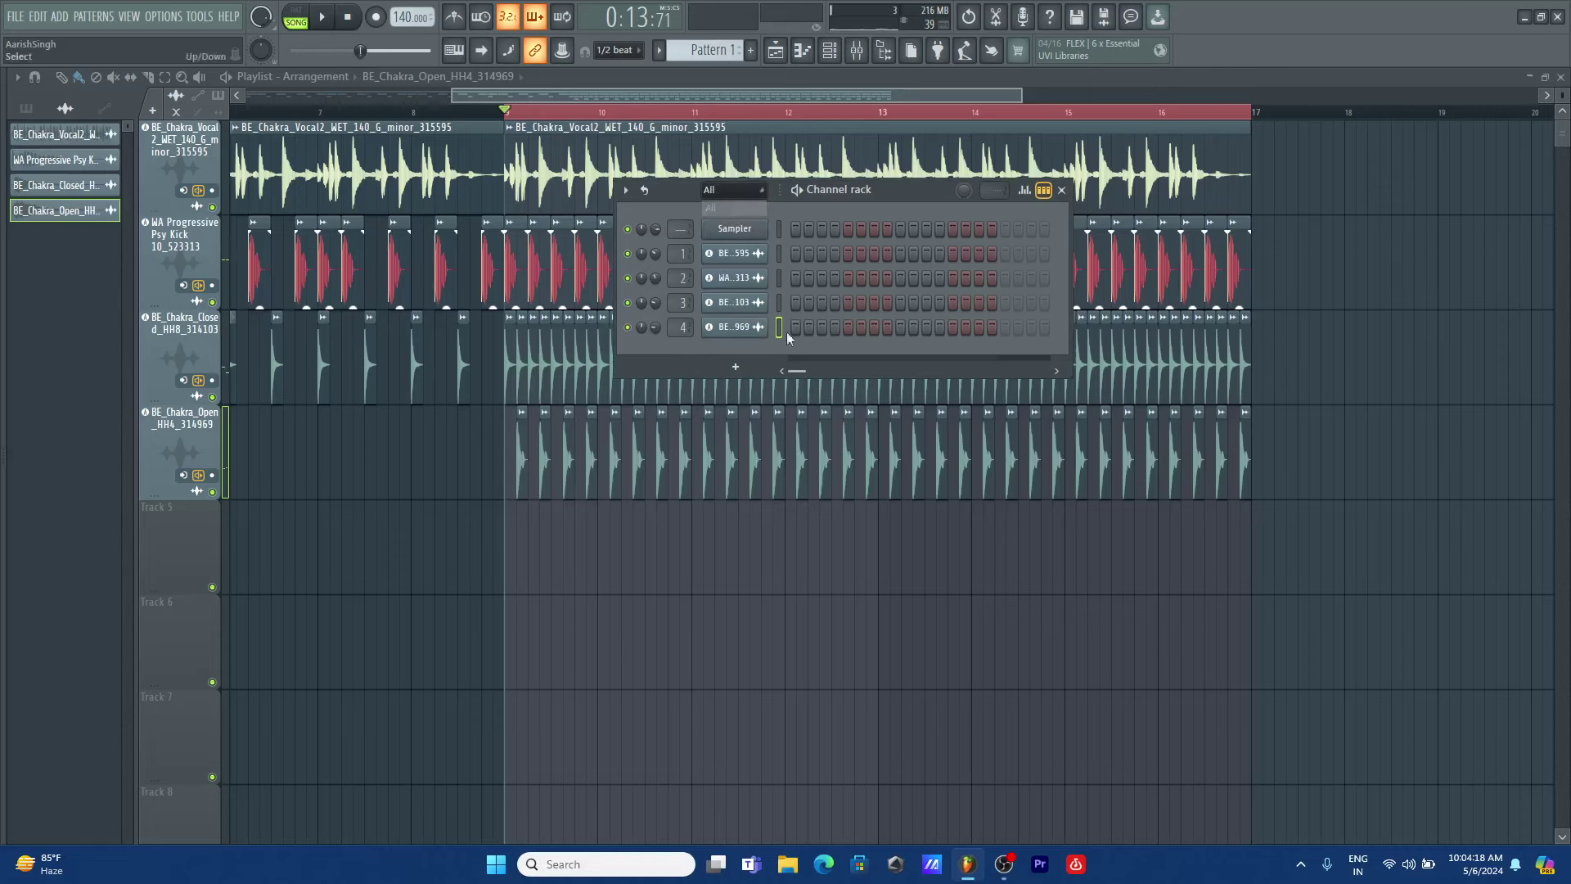
{"action": "left_click", "coordinate": [735, 367]}
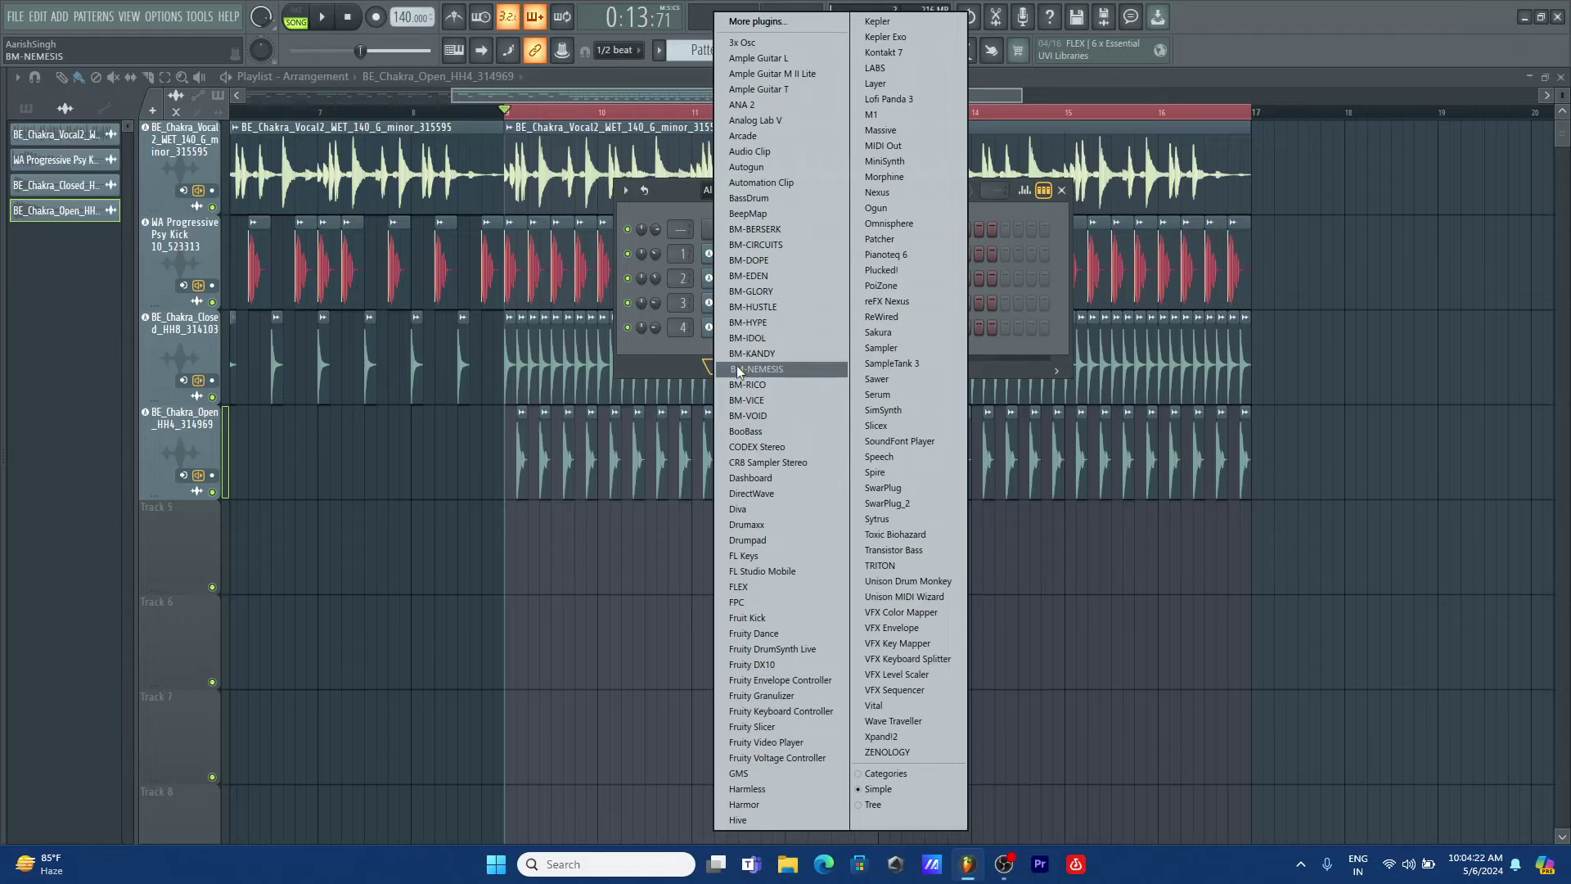
{"action": "key", "text": "h"}
{"action": "key", "text": "h"}
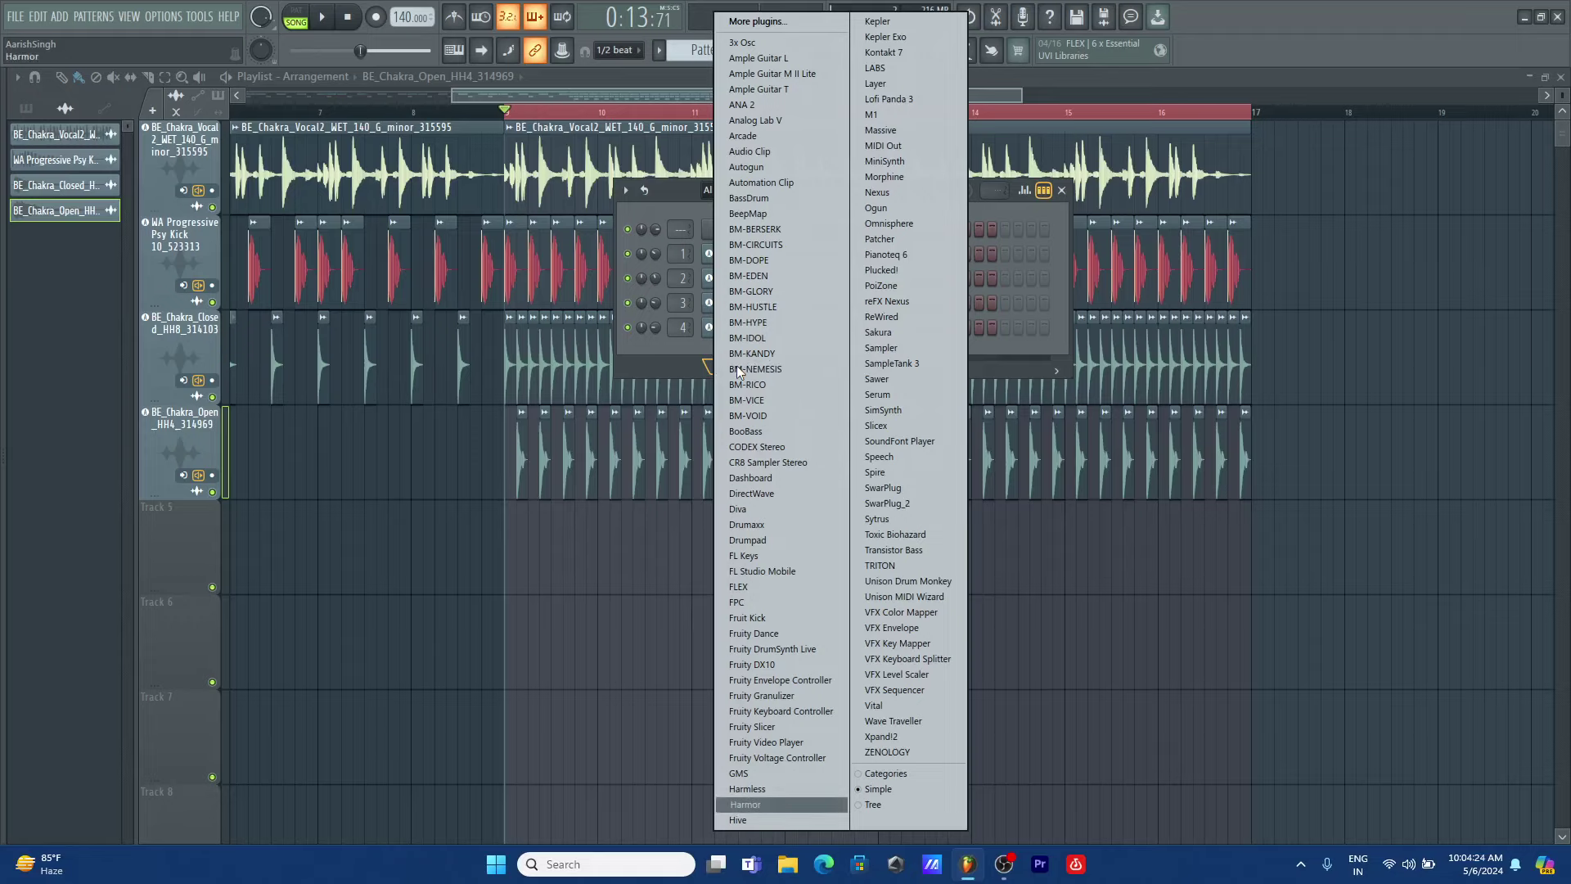
{"action": "key", "text": "Return"}
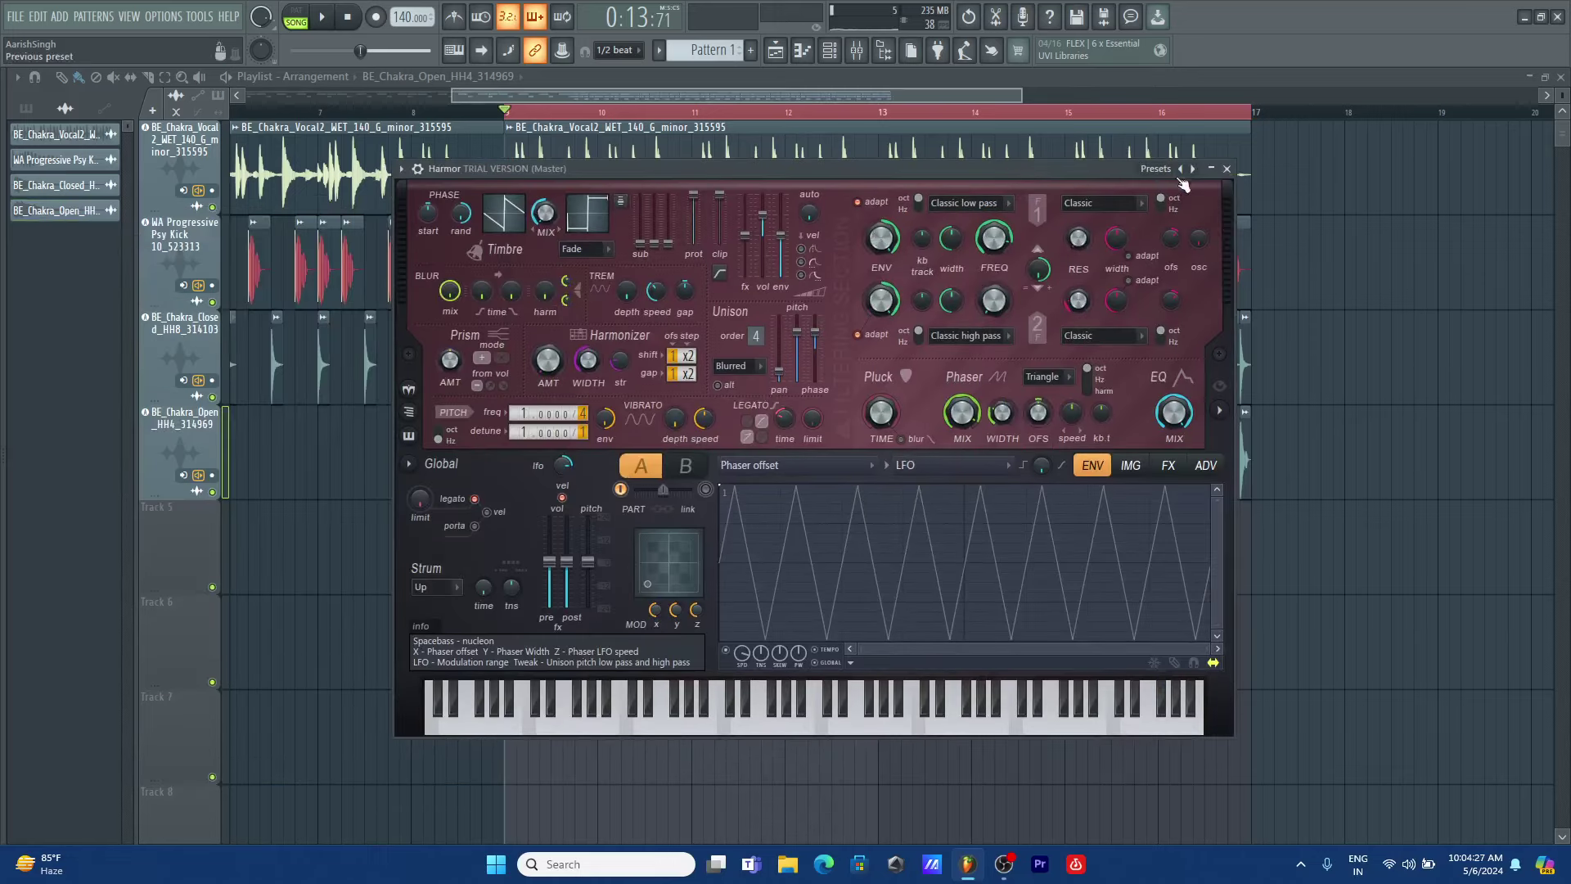
- Try the Bajo Psy 1 bass preset in Harmor, switch to Bajo Psy 2 and close the plugin window
{"action": "left_click", "coordinate": [1156, 169]}
{"action": "mouse_move", "coordinate": [1550, 39]}
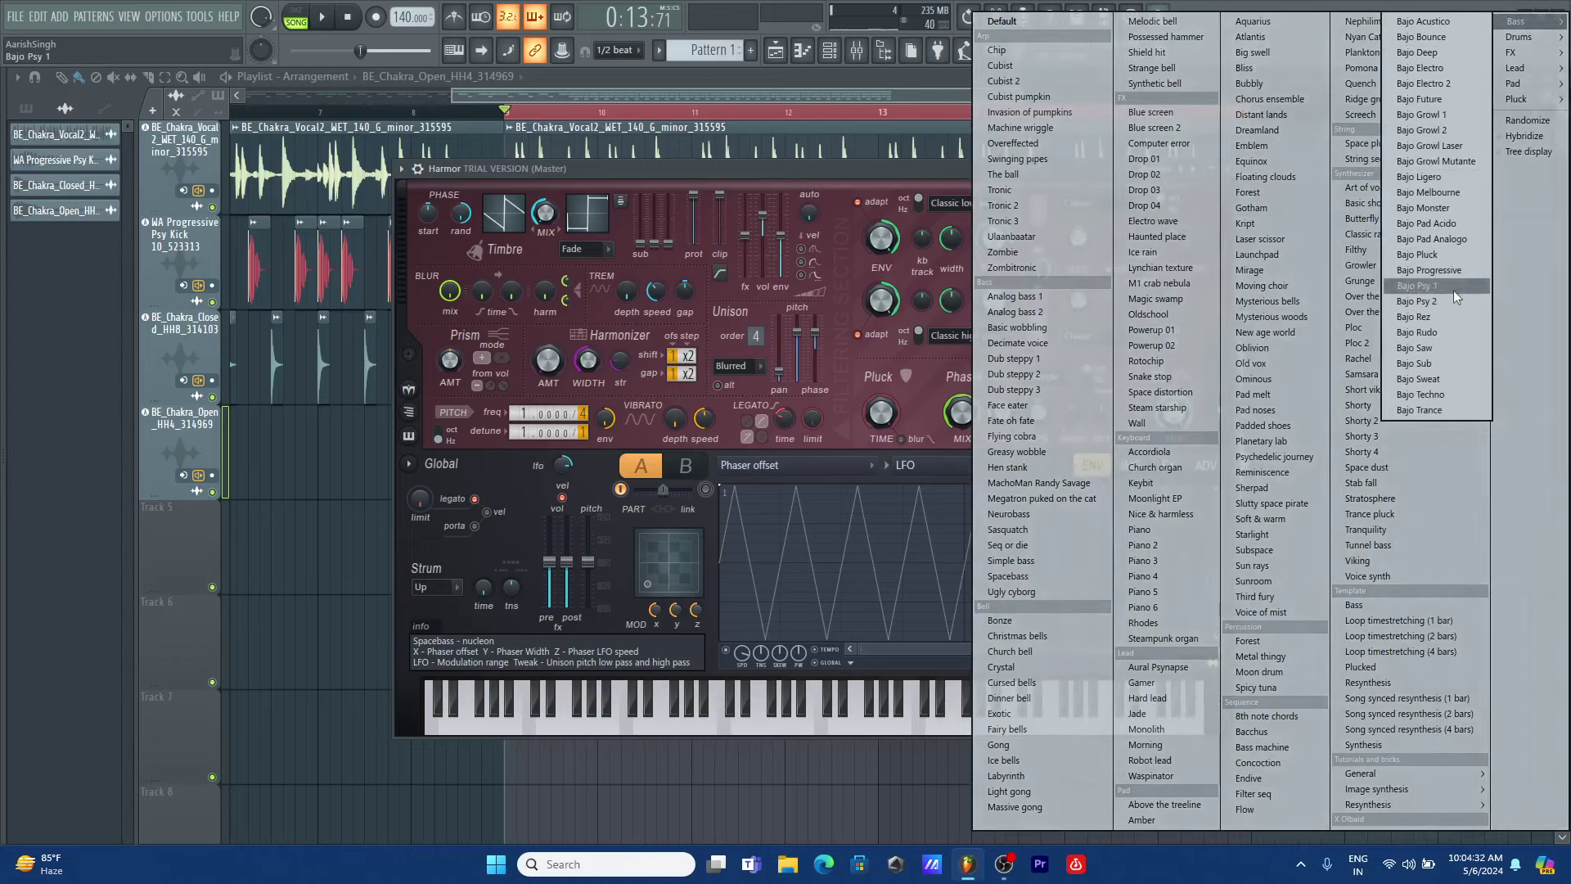
{"action": "left_click", "coordinate": [1418, 288]}
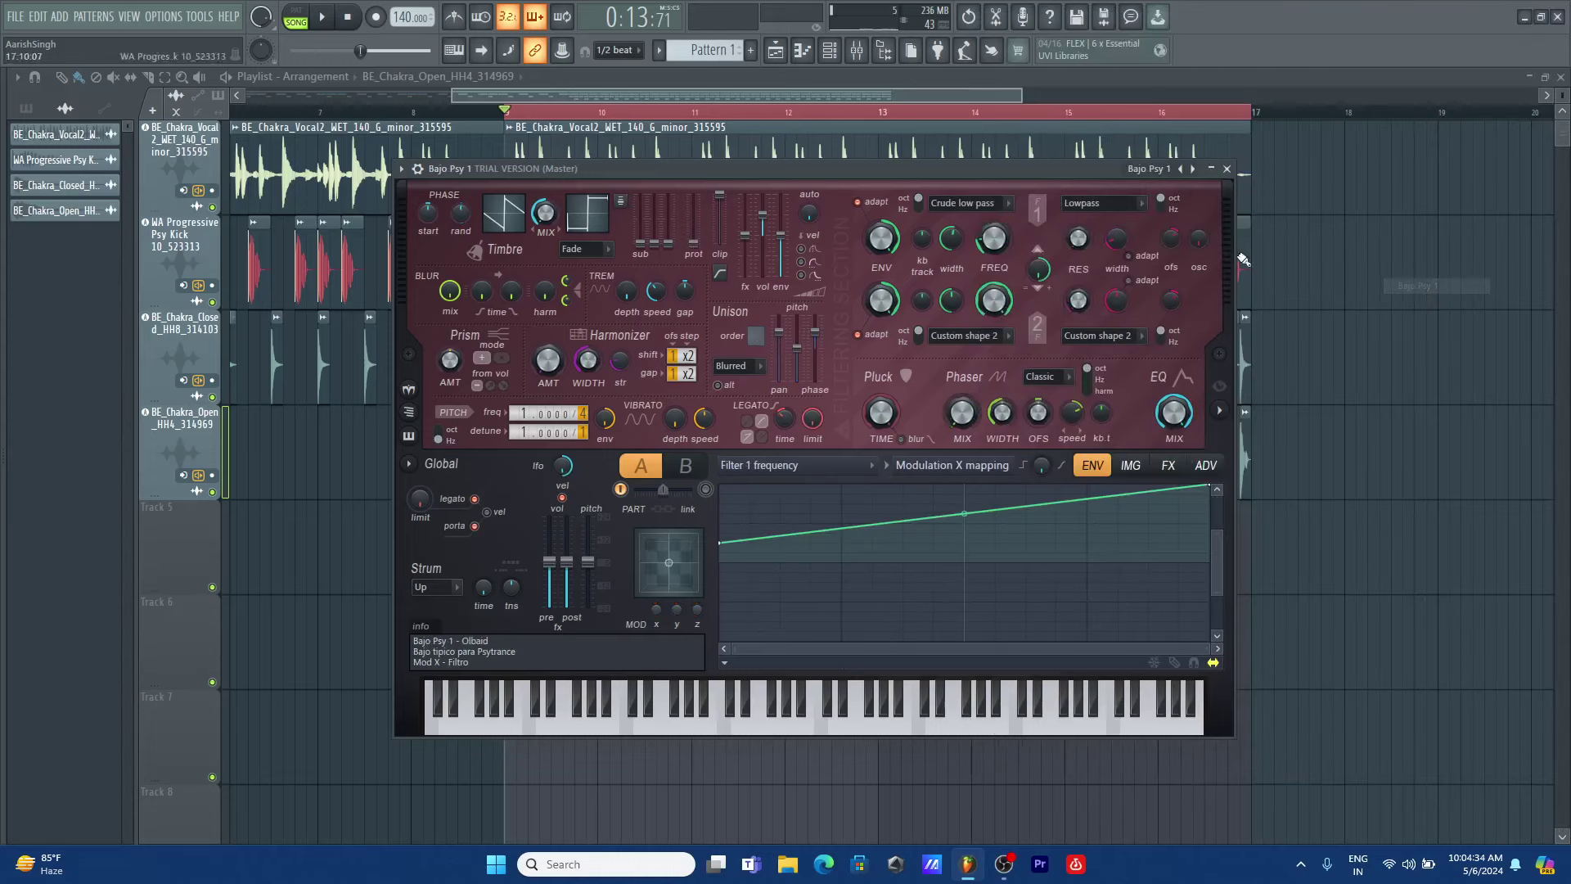
{"action": "left_click_drag", "start_coordinate": [1028, 170], "coordinate": [1033, 175]}
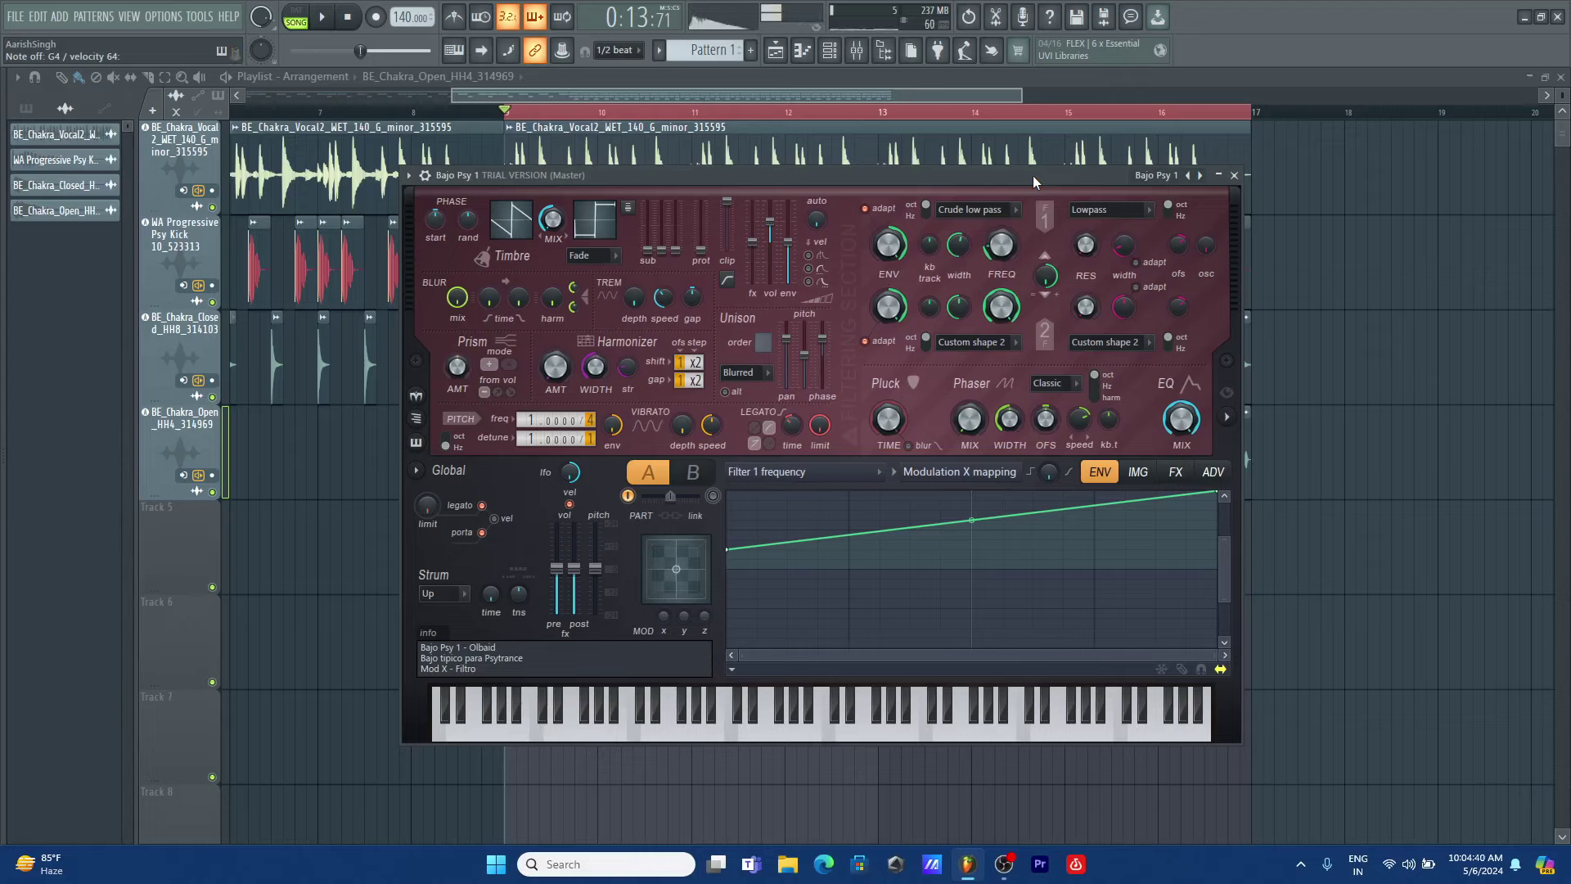
{"action": "left_click", "coordinate": [1201, 175]}
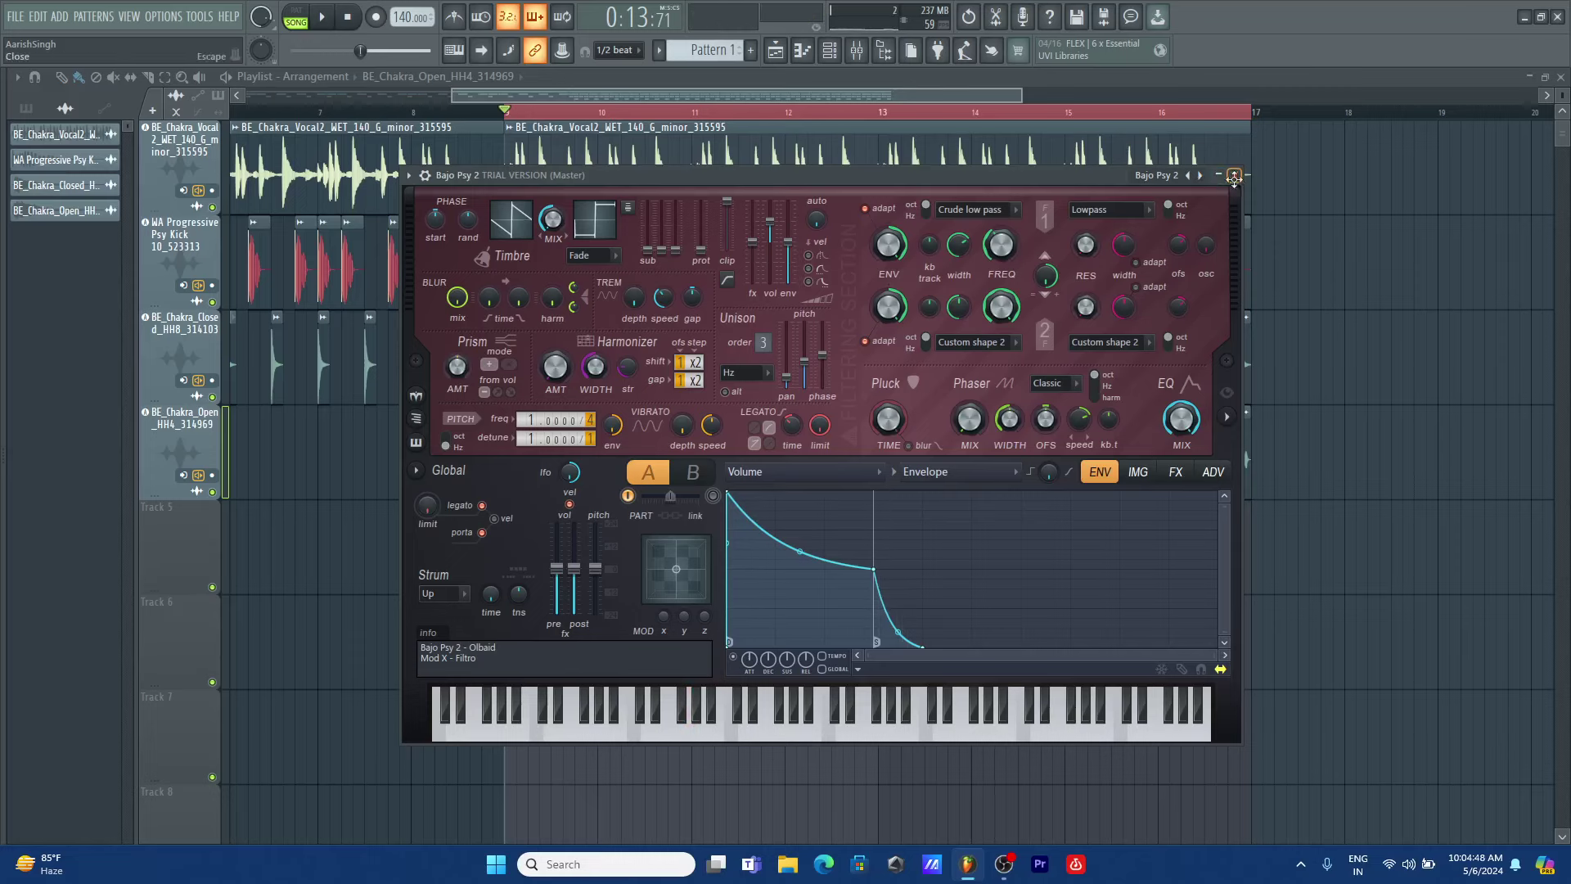
{"action": "left_click", "coordinate": [1234, 177]}
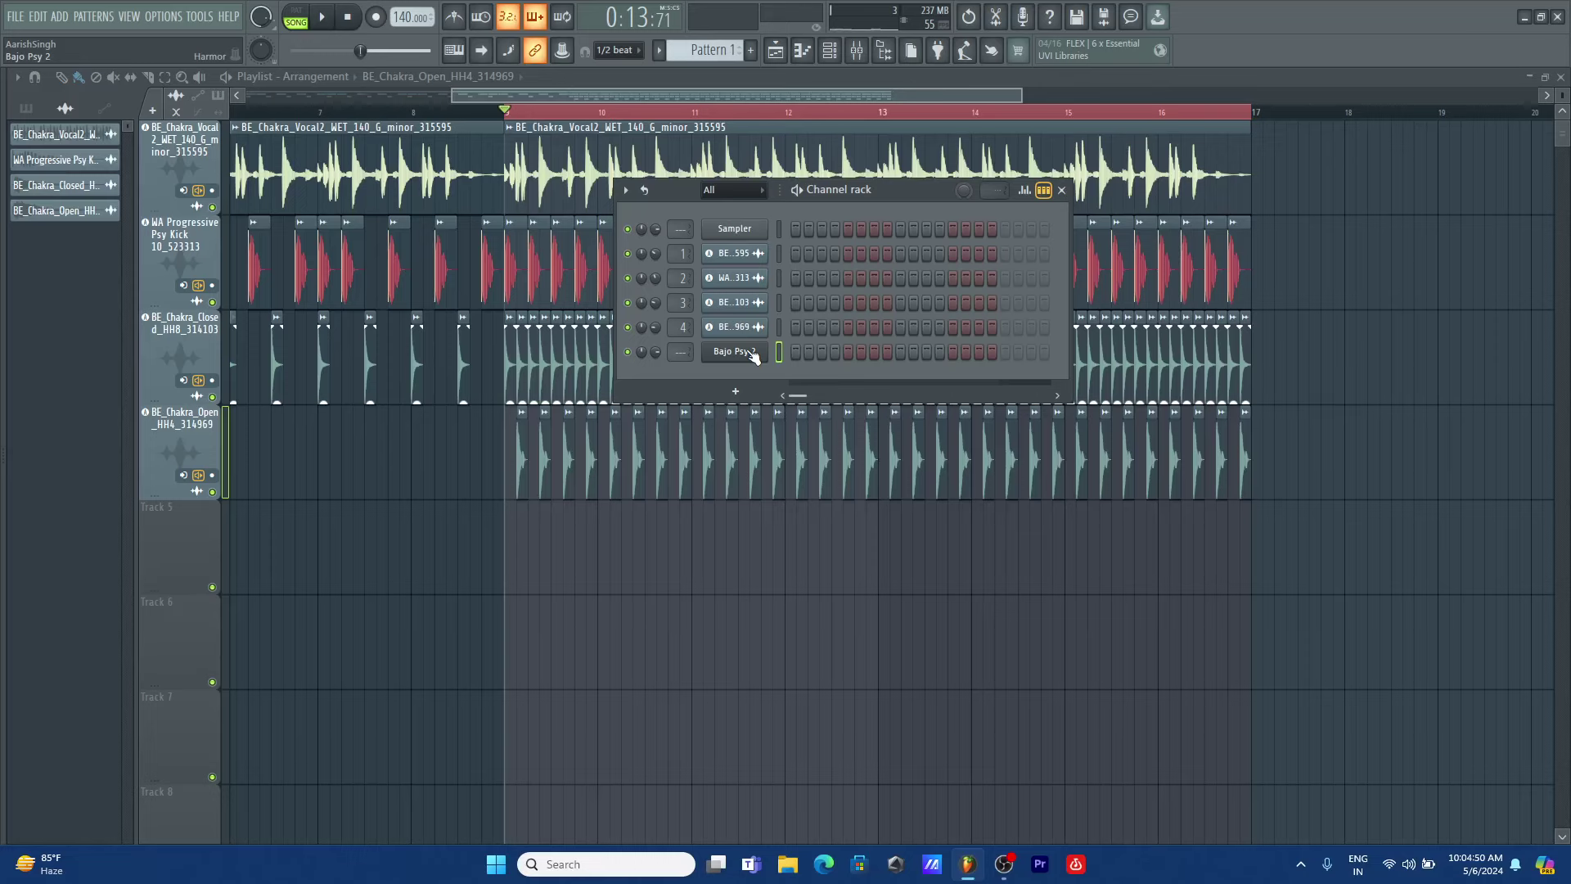
- Route the Bajo Psy 2 channel to mixer track 5 and open its piano roll
{"action": "key", "text": "ctrl+l"}
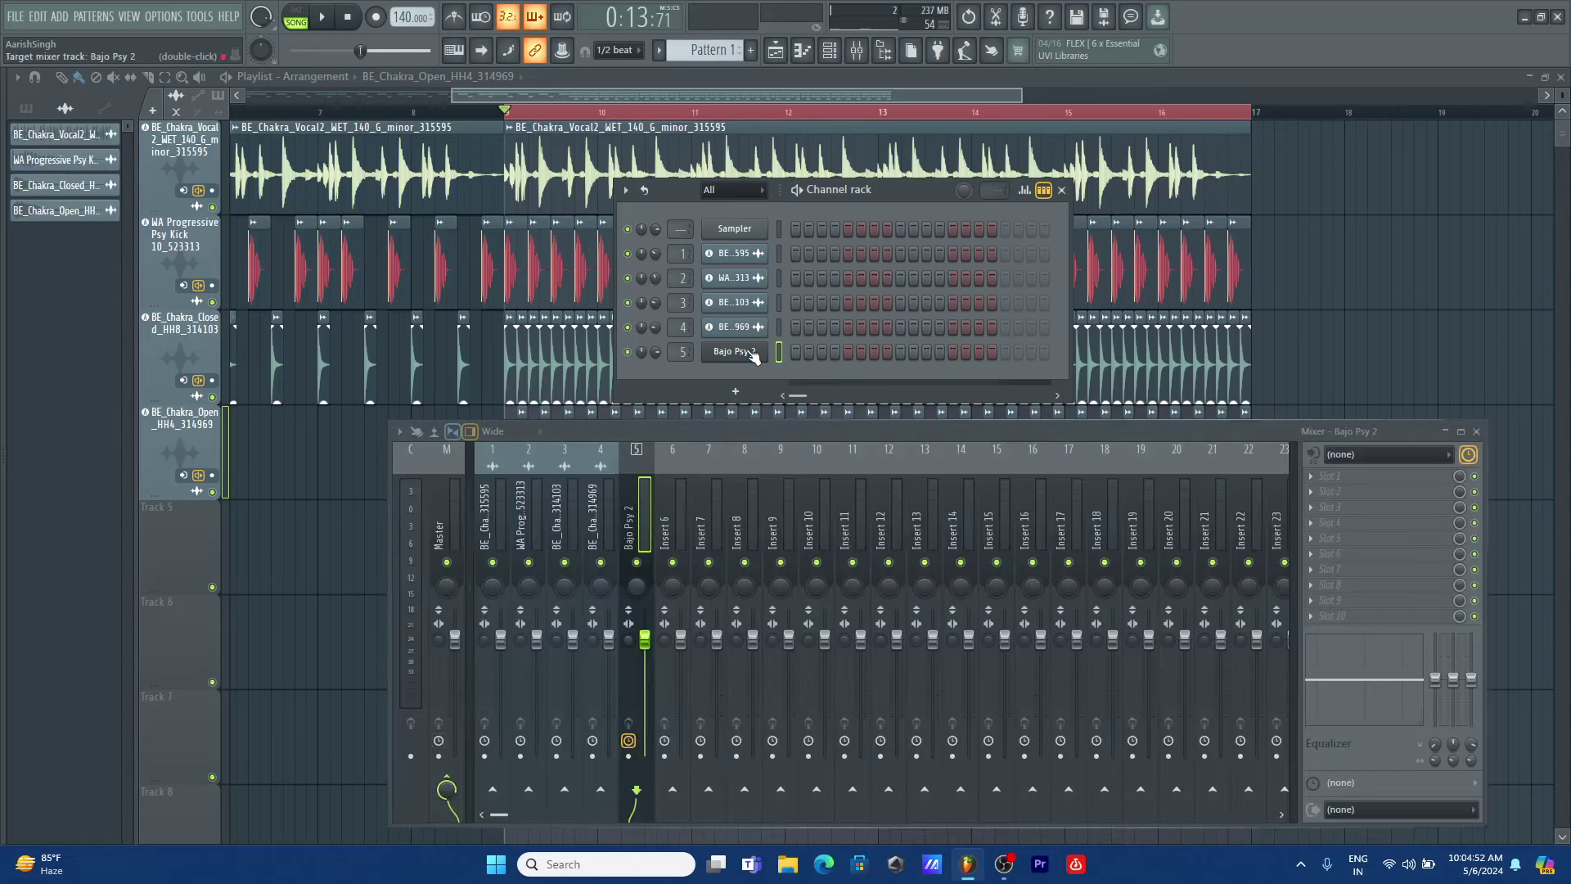
{"action": "key", "text": "F7"}
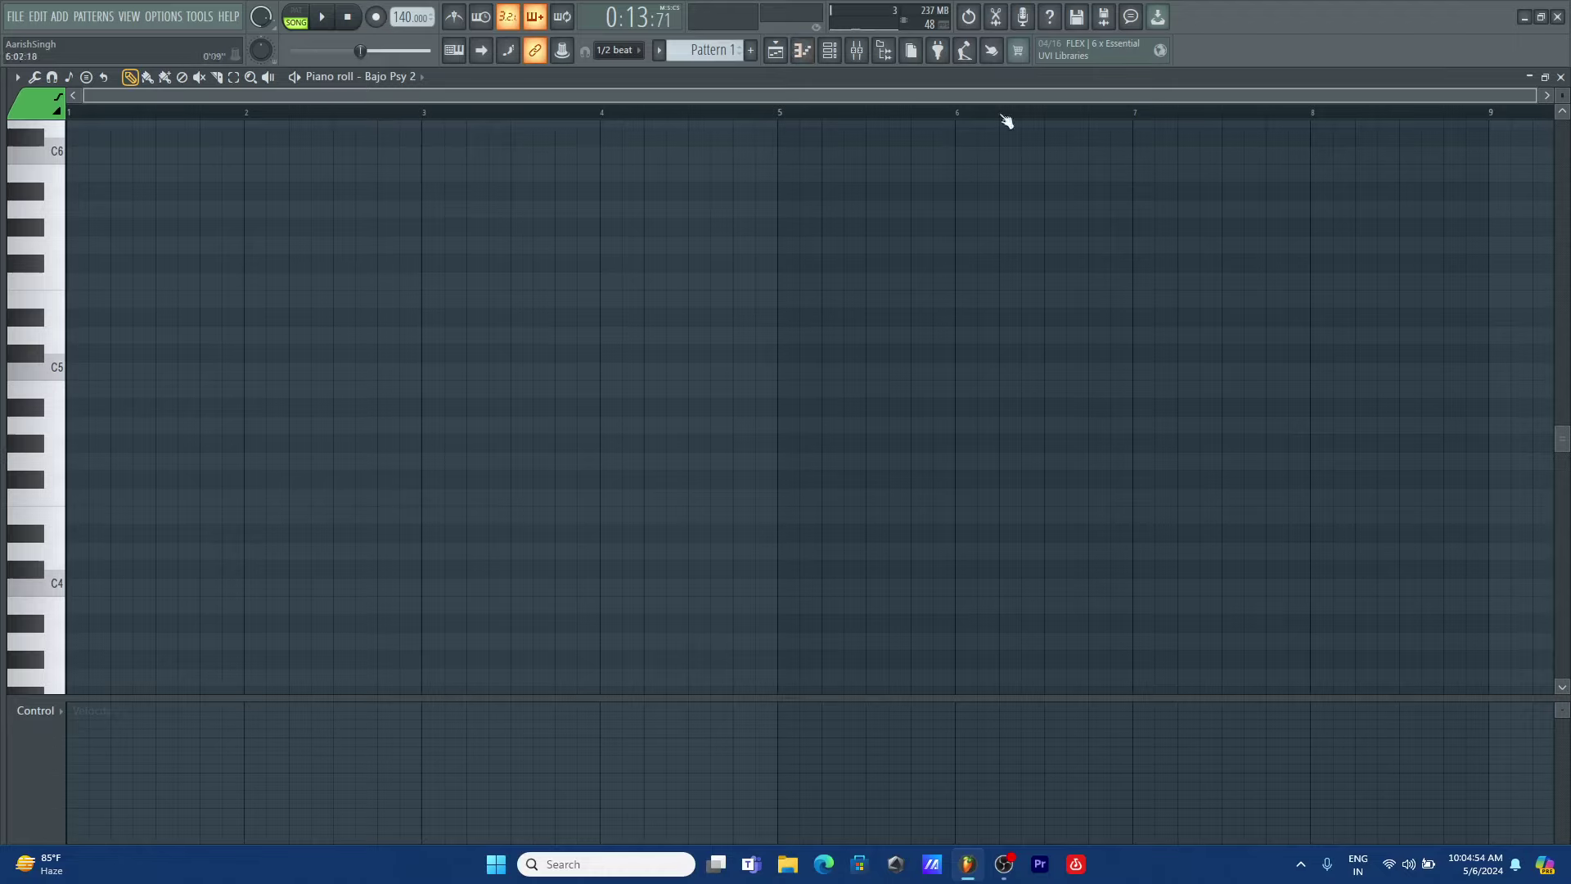
{"action": "left_click_drag", "start_coordinate": [1535, 100], "coordinate": [1301, 97]}
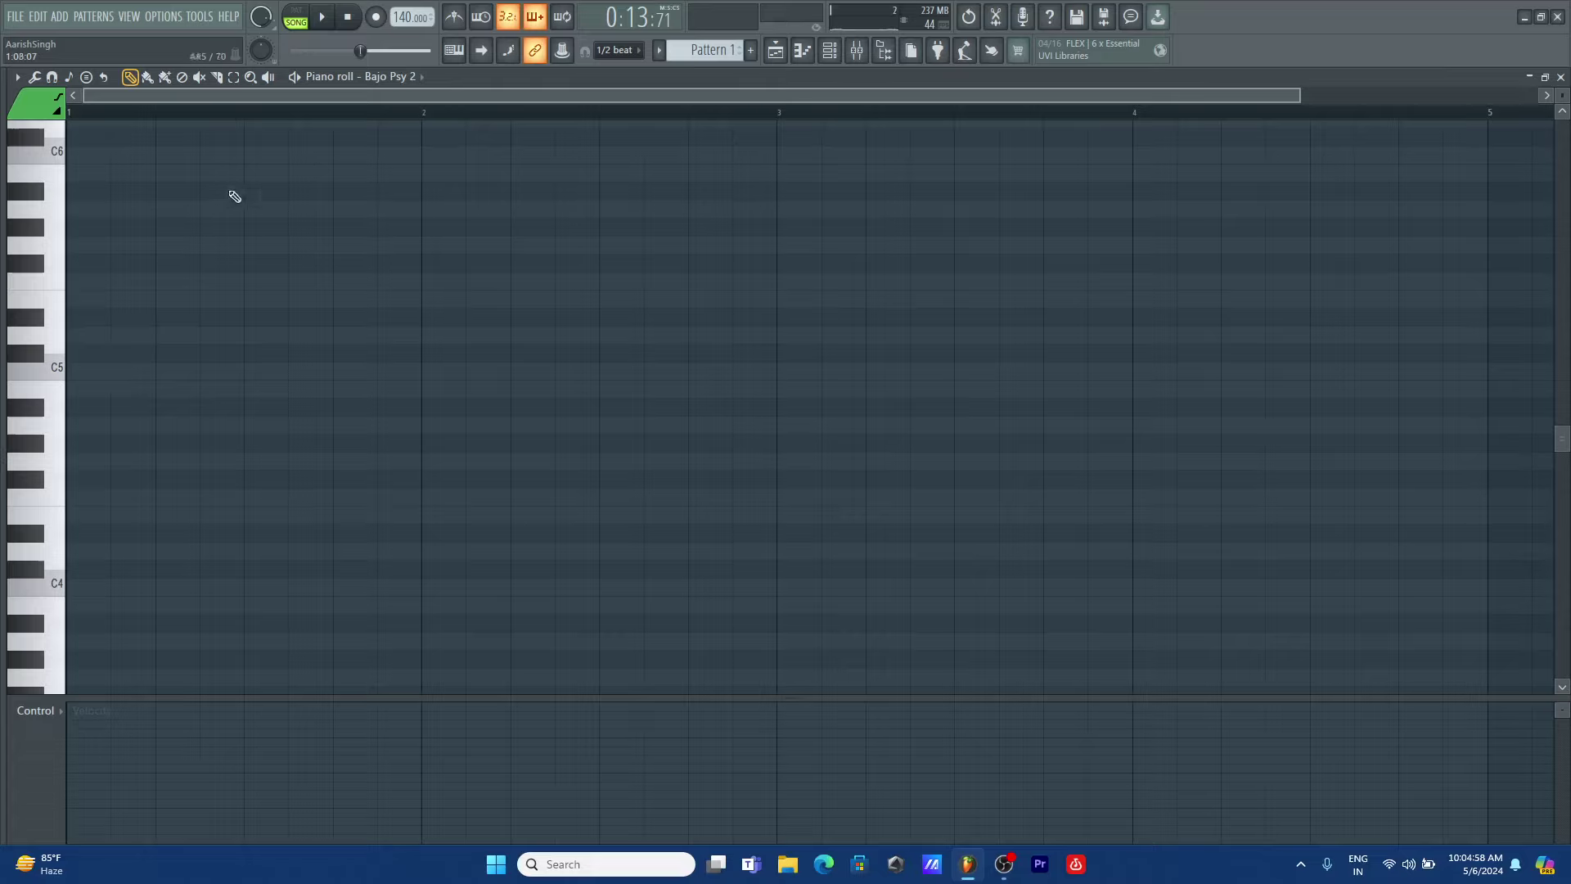
- Set the main snap to Line for drawing the bass notes
{"action": "left_click", "coordinate": [618, 50]}
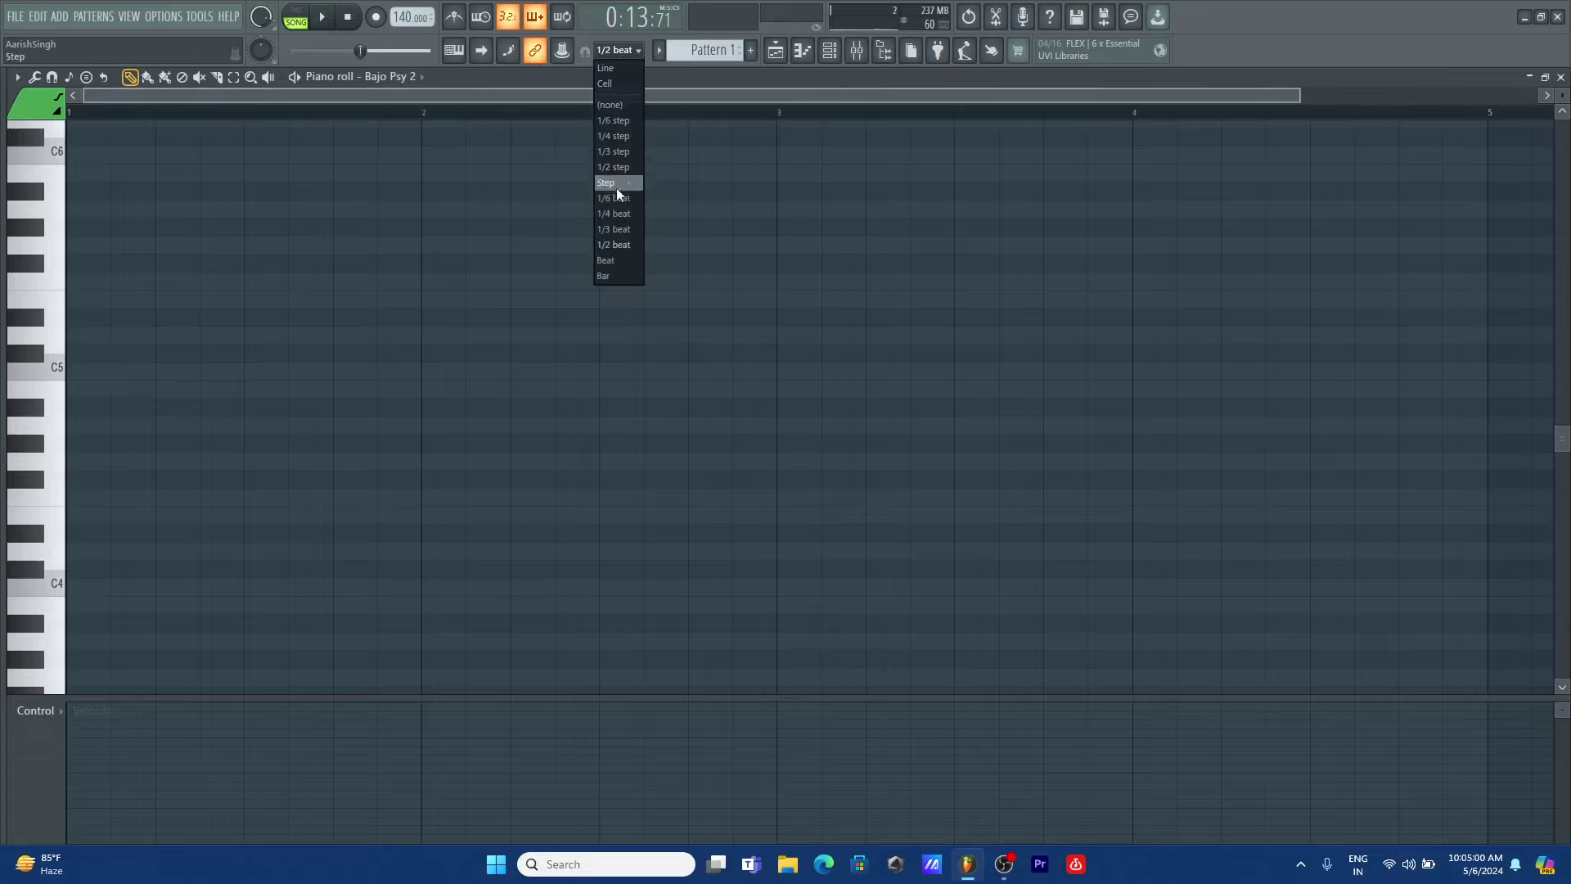
{"action": "left_click", "coordinate": [613, 212]}
{"action": "left_click", "coordinate": [622, 49]}
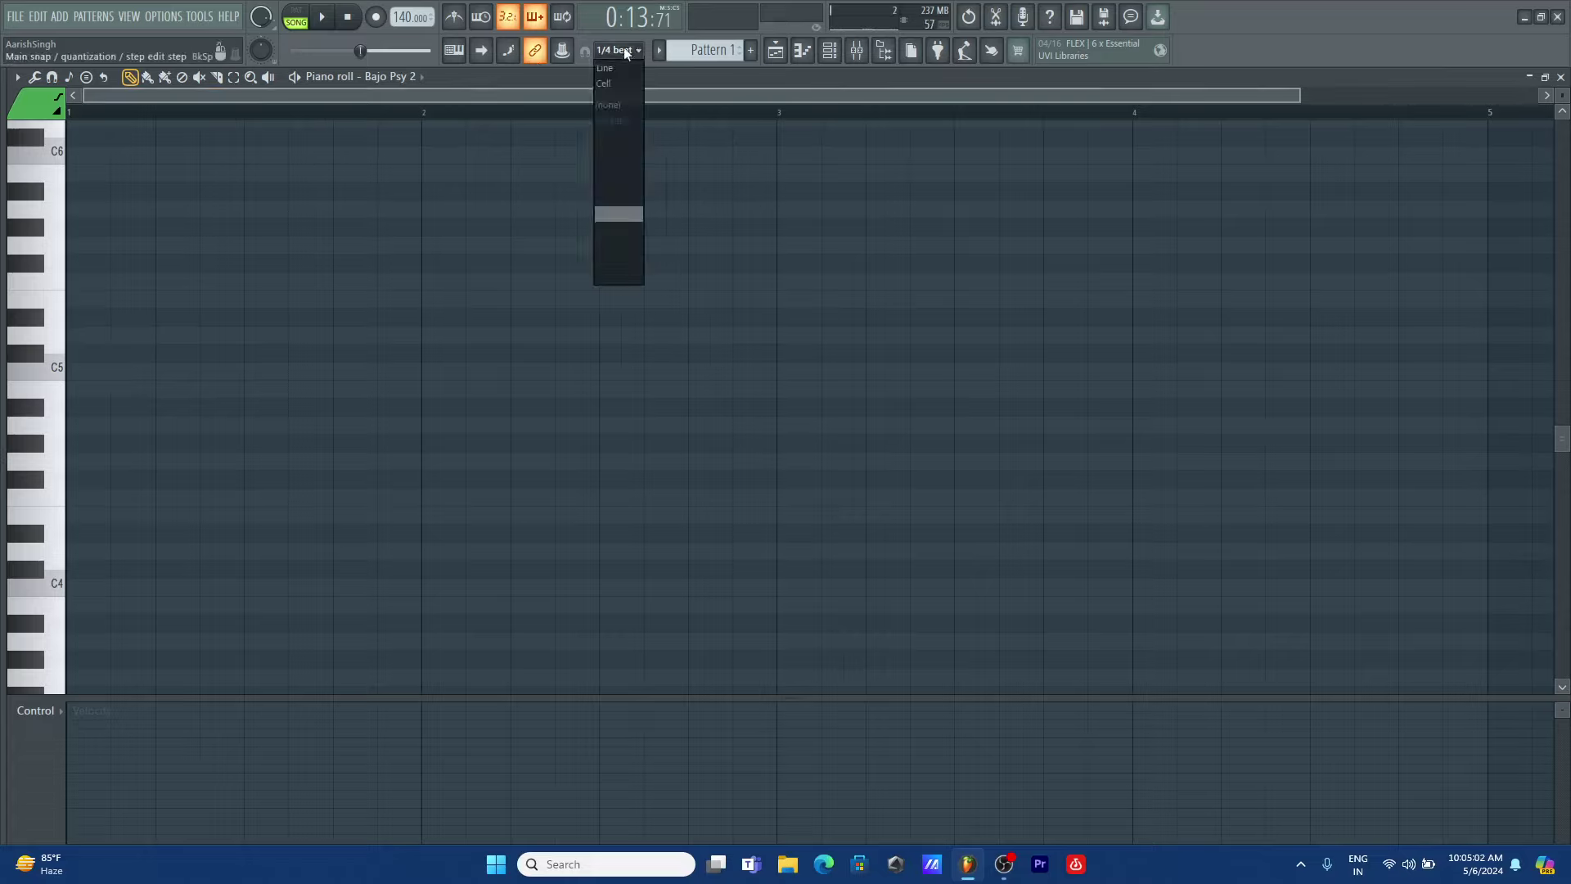
{"action": "left_click", "coordinate": [612, 69]}
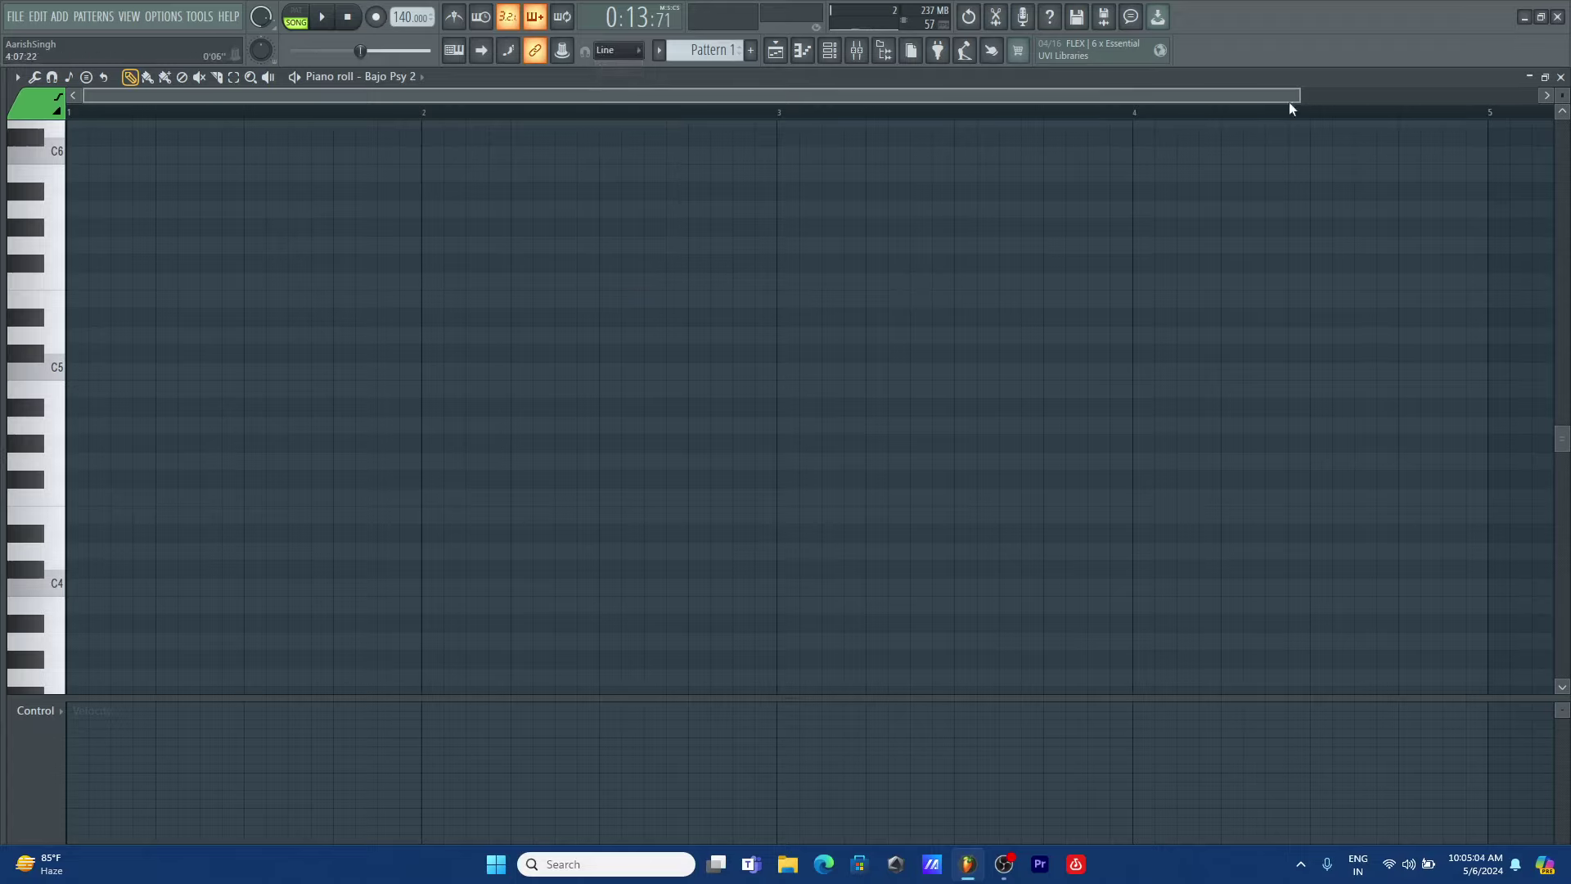
{"action": "left_click_drag", "start_coordinate": [1299, 95], "coordinate": [1200, 95]}
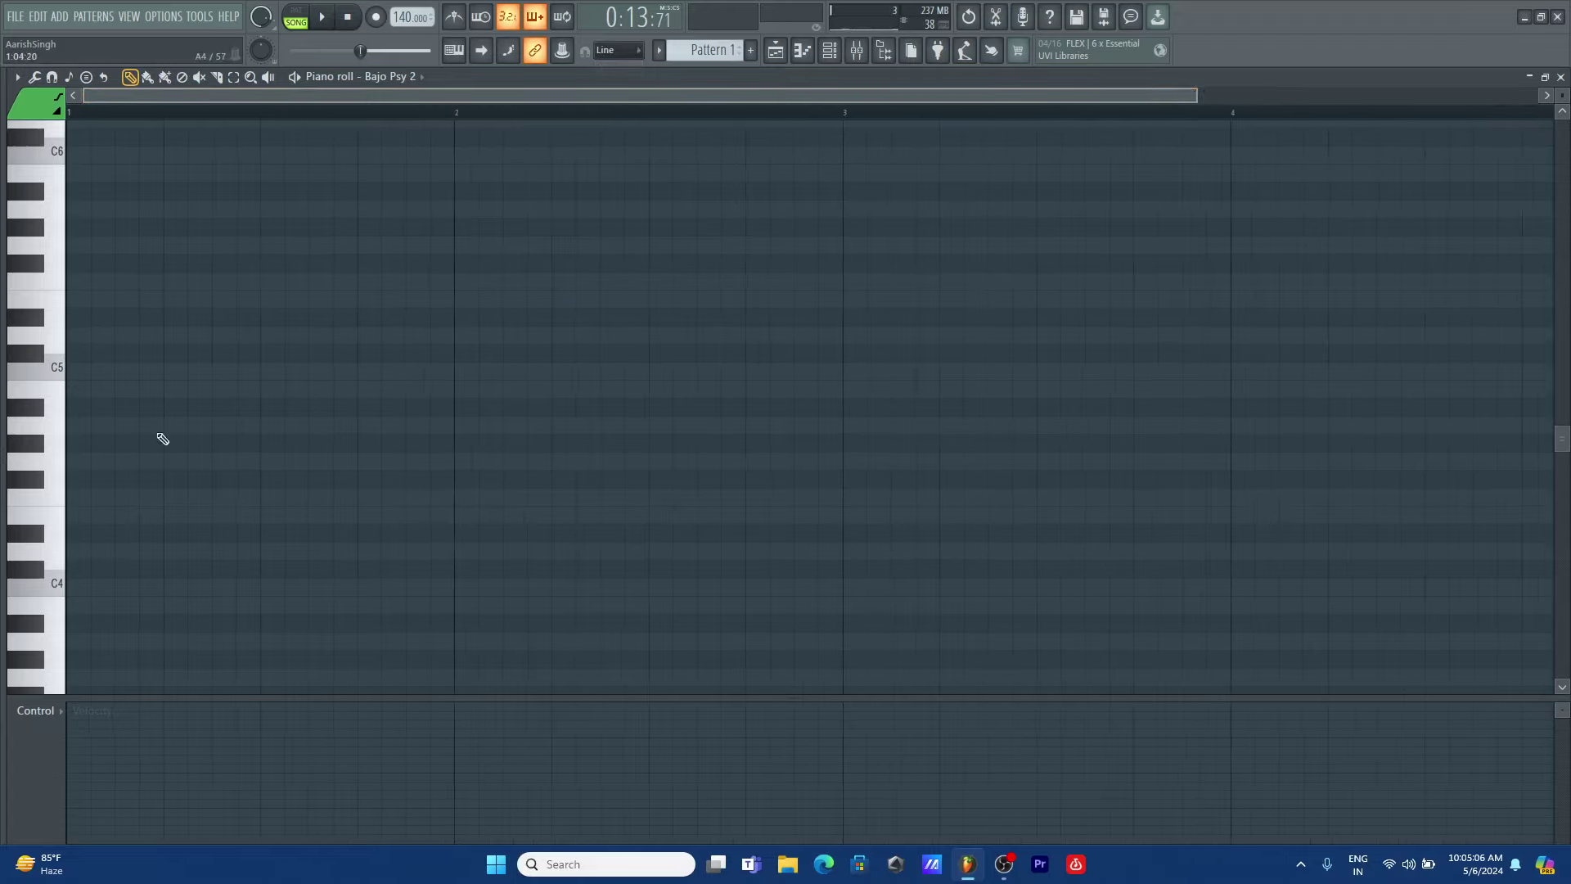
- Preview the bass keys and draw four consecutive one-step G4 notes across the first beat of Bajo Psy 2's piano roll
{"action": "left_click_drag", "start_coordinate": [45, 419], "coordinate": [47, 471]}
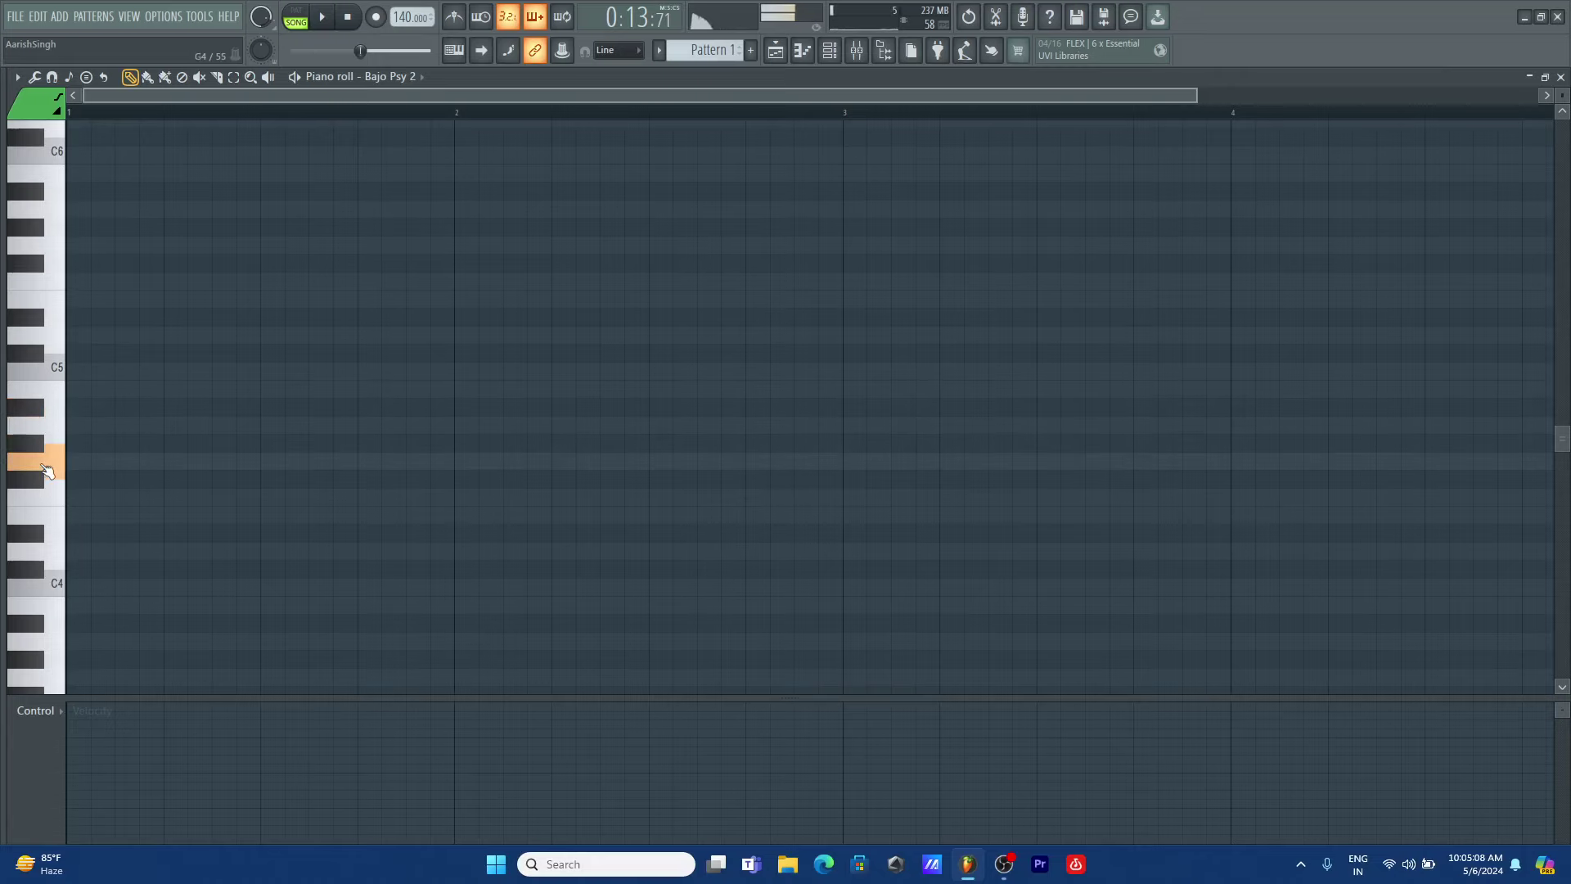
{"action": "left_click", "coordinate": [775, 53]}
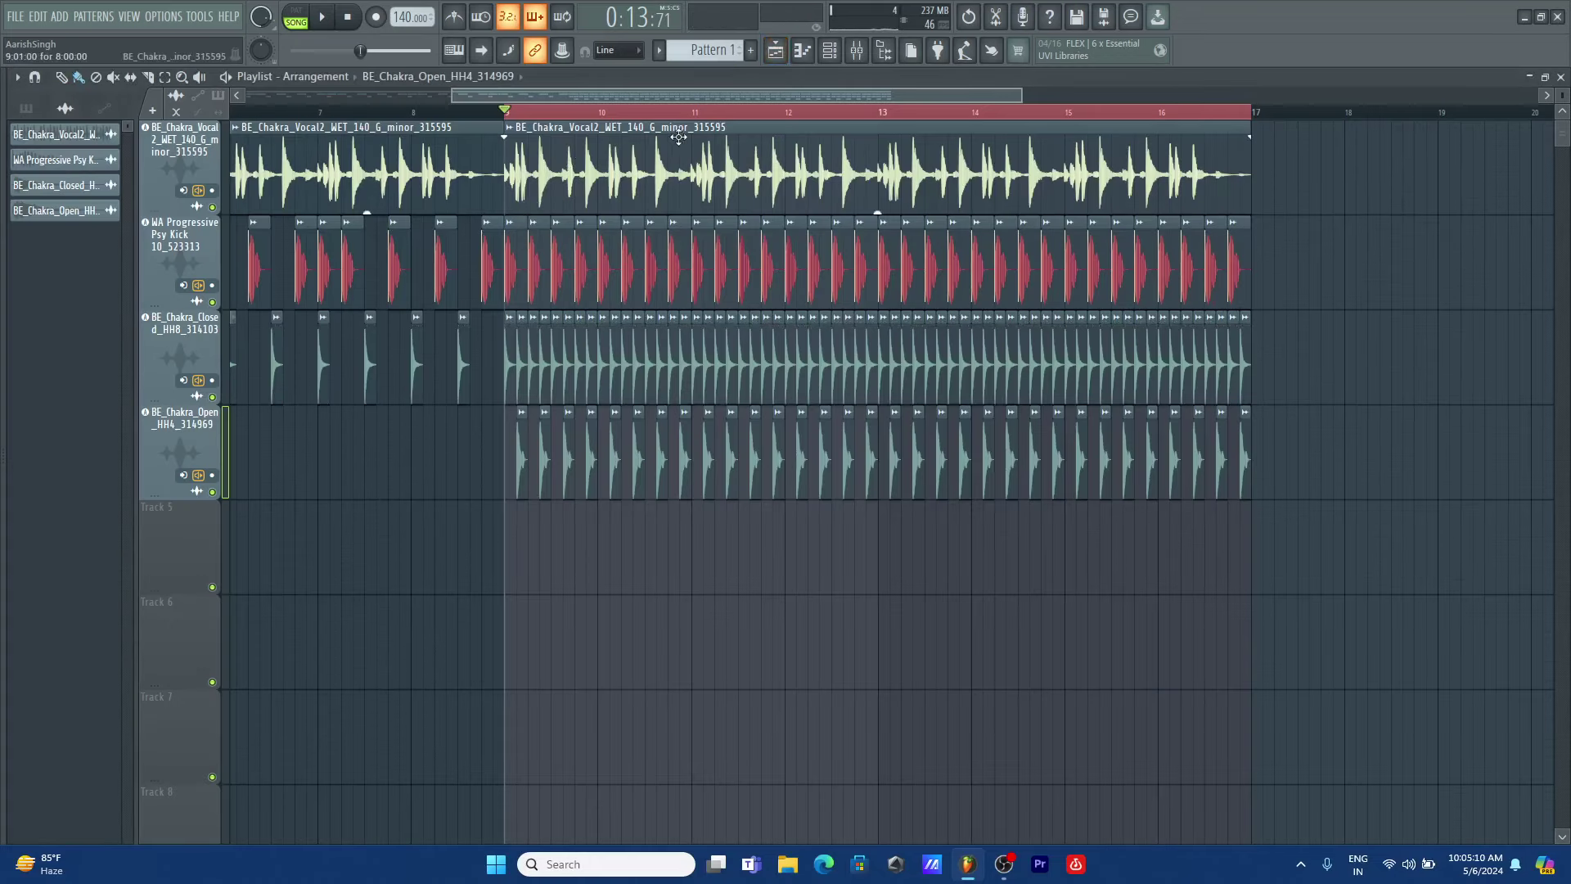
{"action": "left_click", "coordinate": [828, 51]}
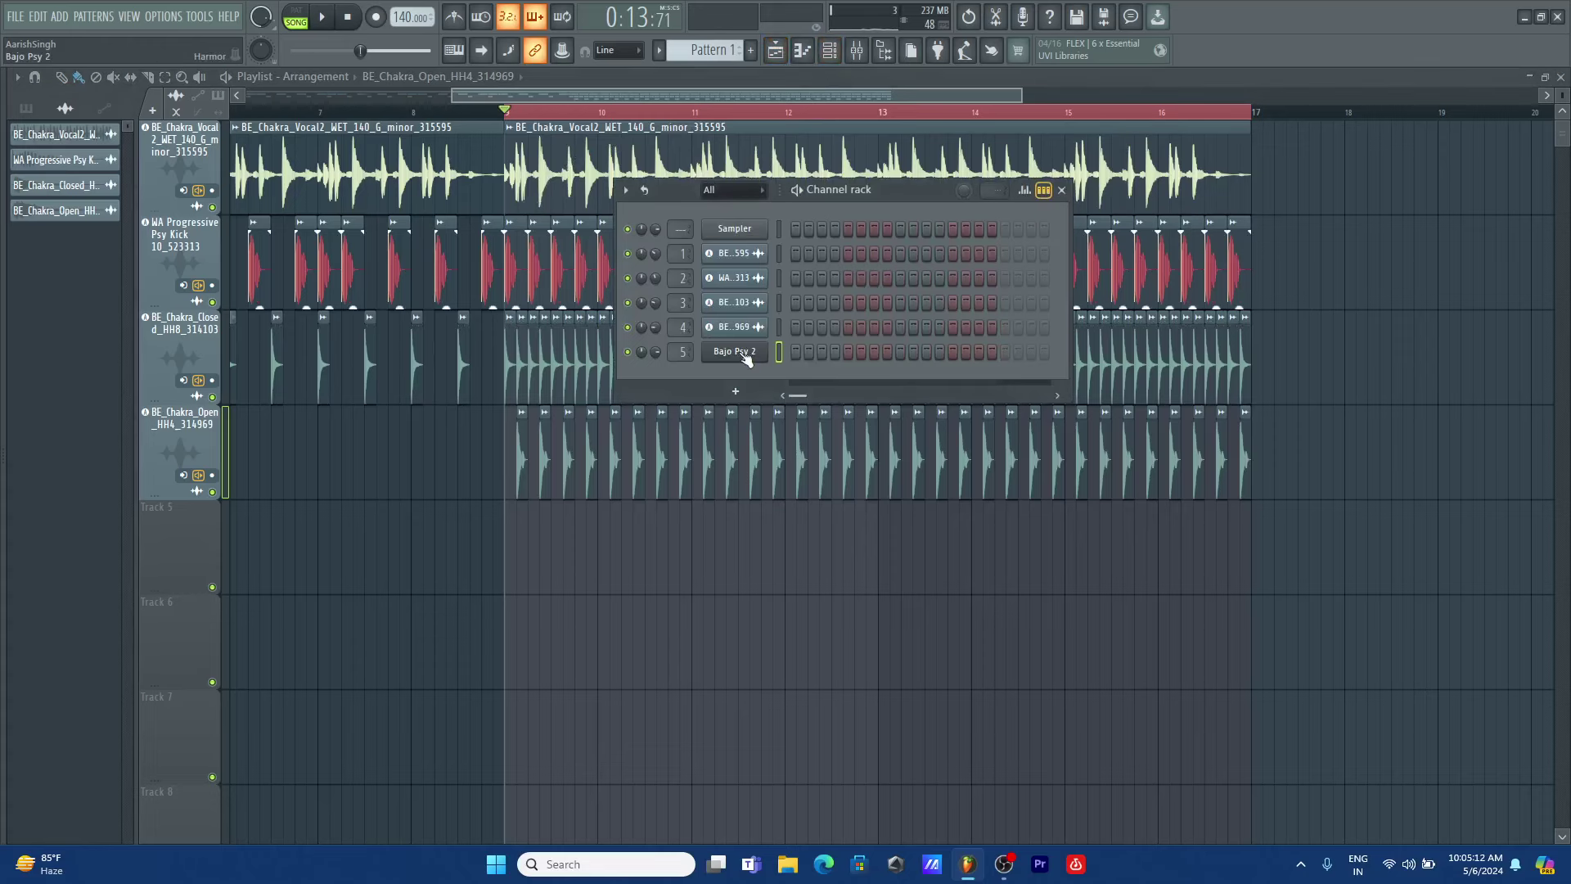
{"action": "left_click", "coordinate": [744, 355]}
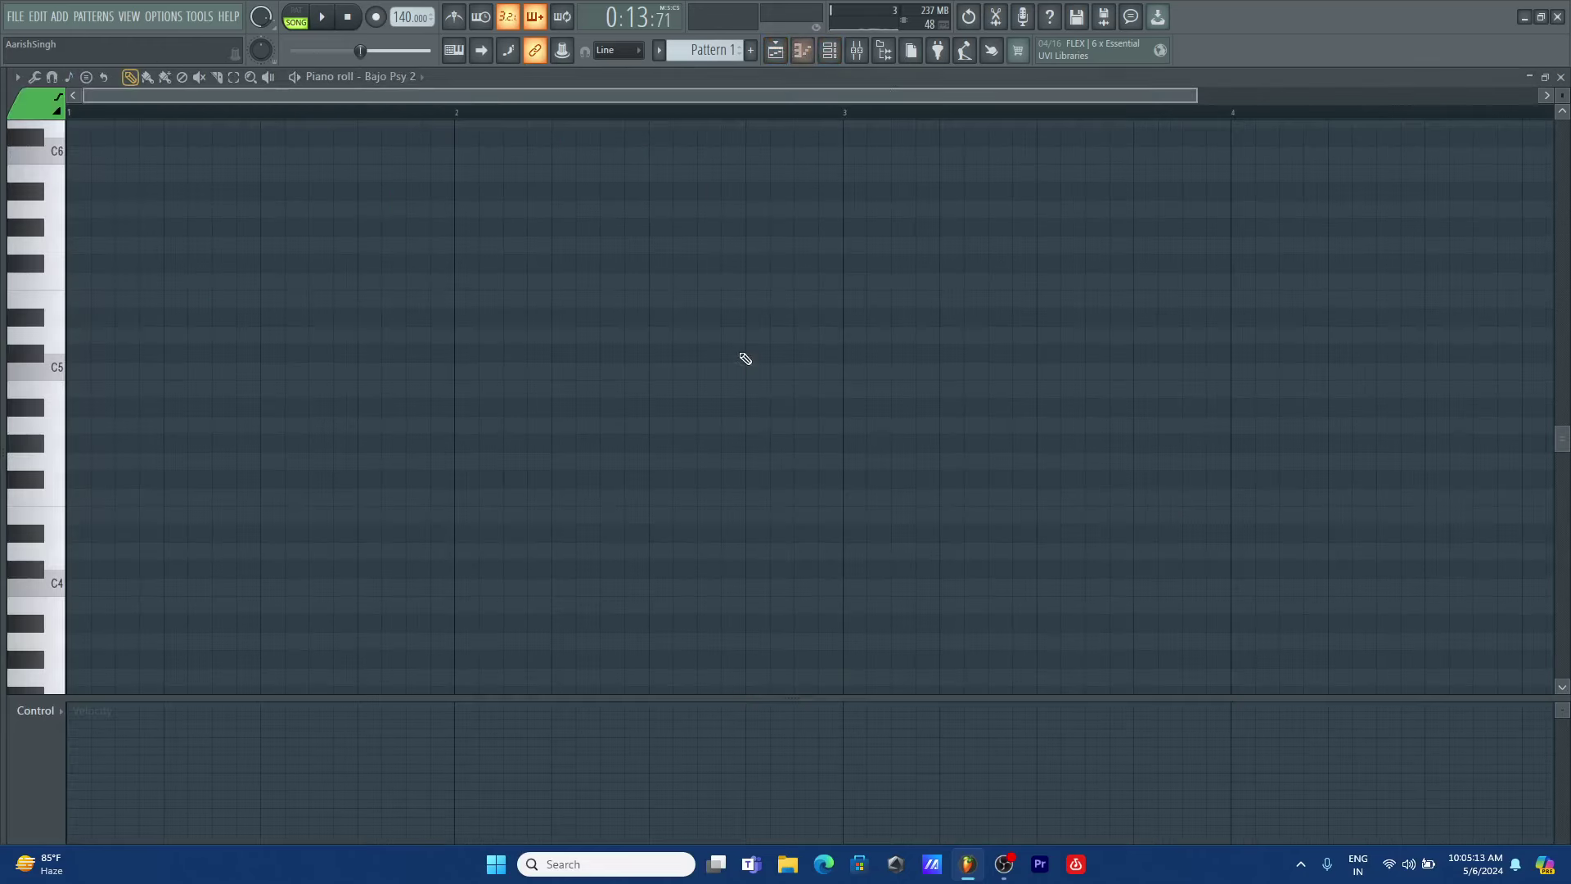
{"action": "left_click", "coordinate": [85, 462]}
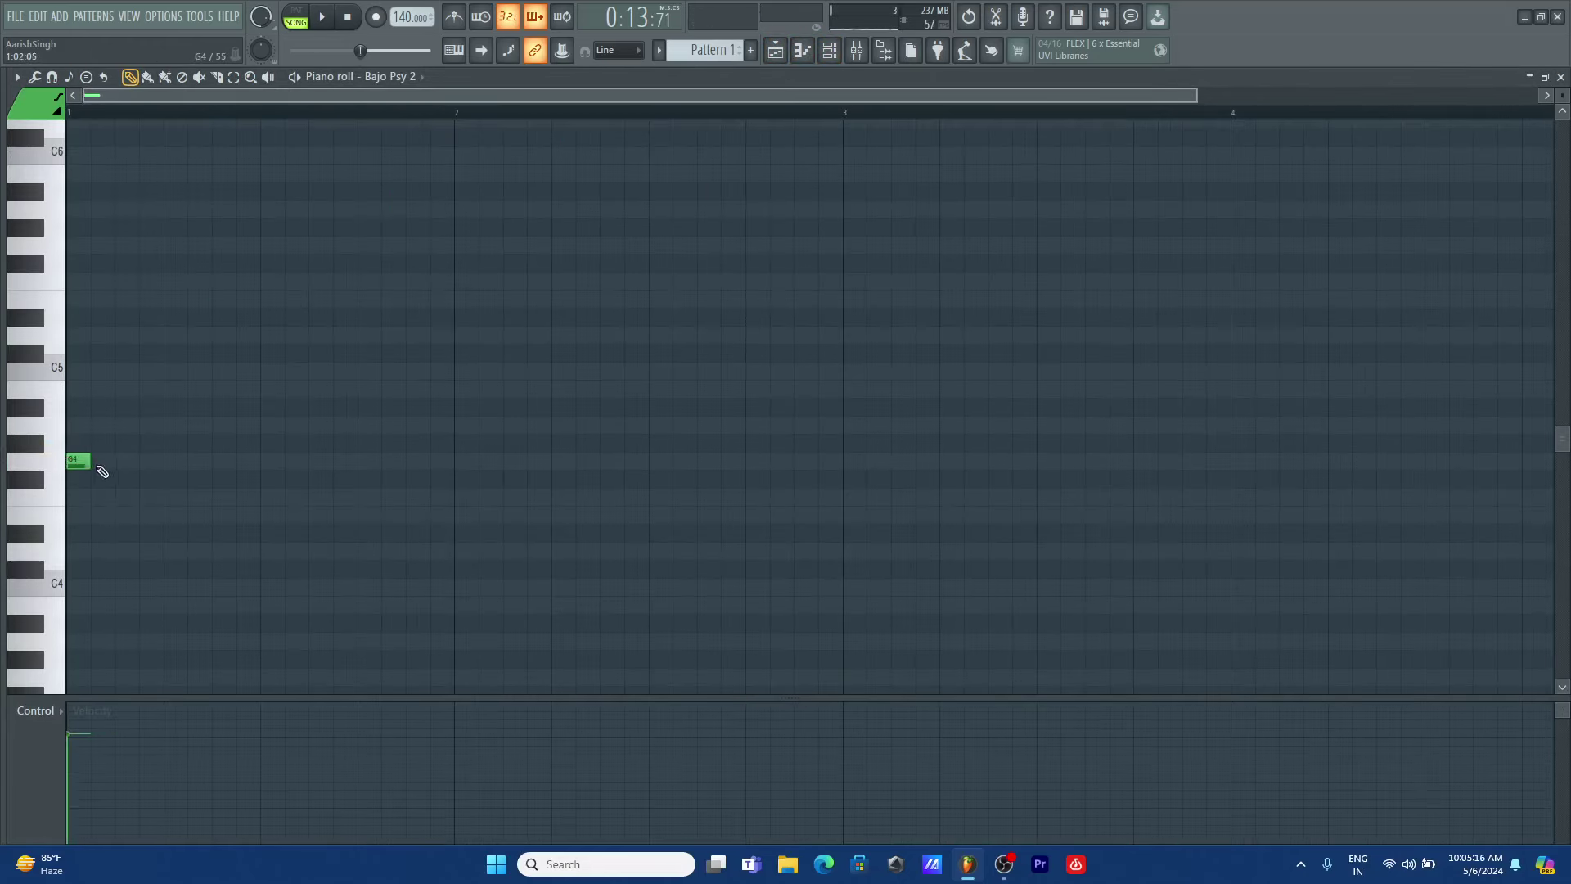
{"action": "left_click", "coordinate": [102, 463]}
{"action": "left_click", "coordinate": [130, 463]}
{"action": "left_click", "coordinate": [143, 463]}
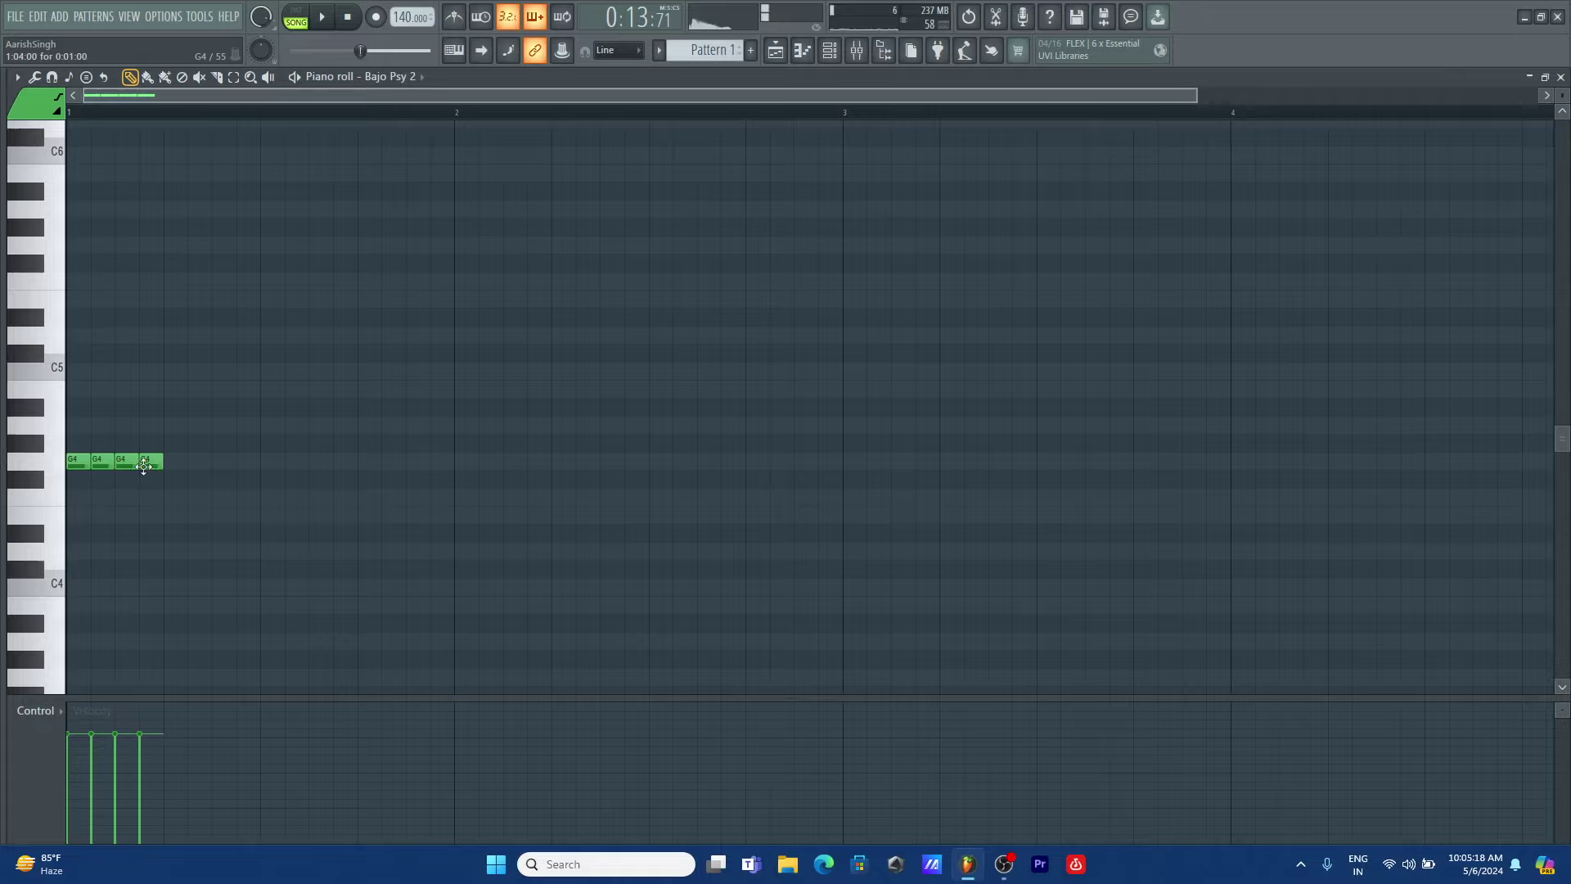
- Place the Pattern 1 clip on playlist Track 5 at bar 9
{"action": "key", "text": "space"}
{"action": "left_click", "coordinate": [775, 50]}
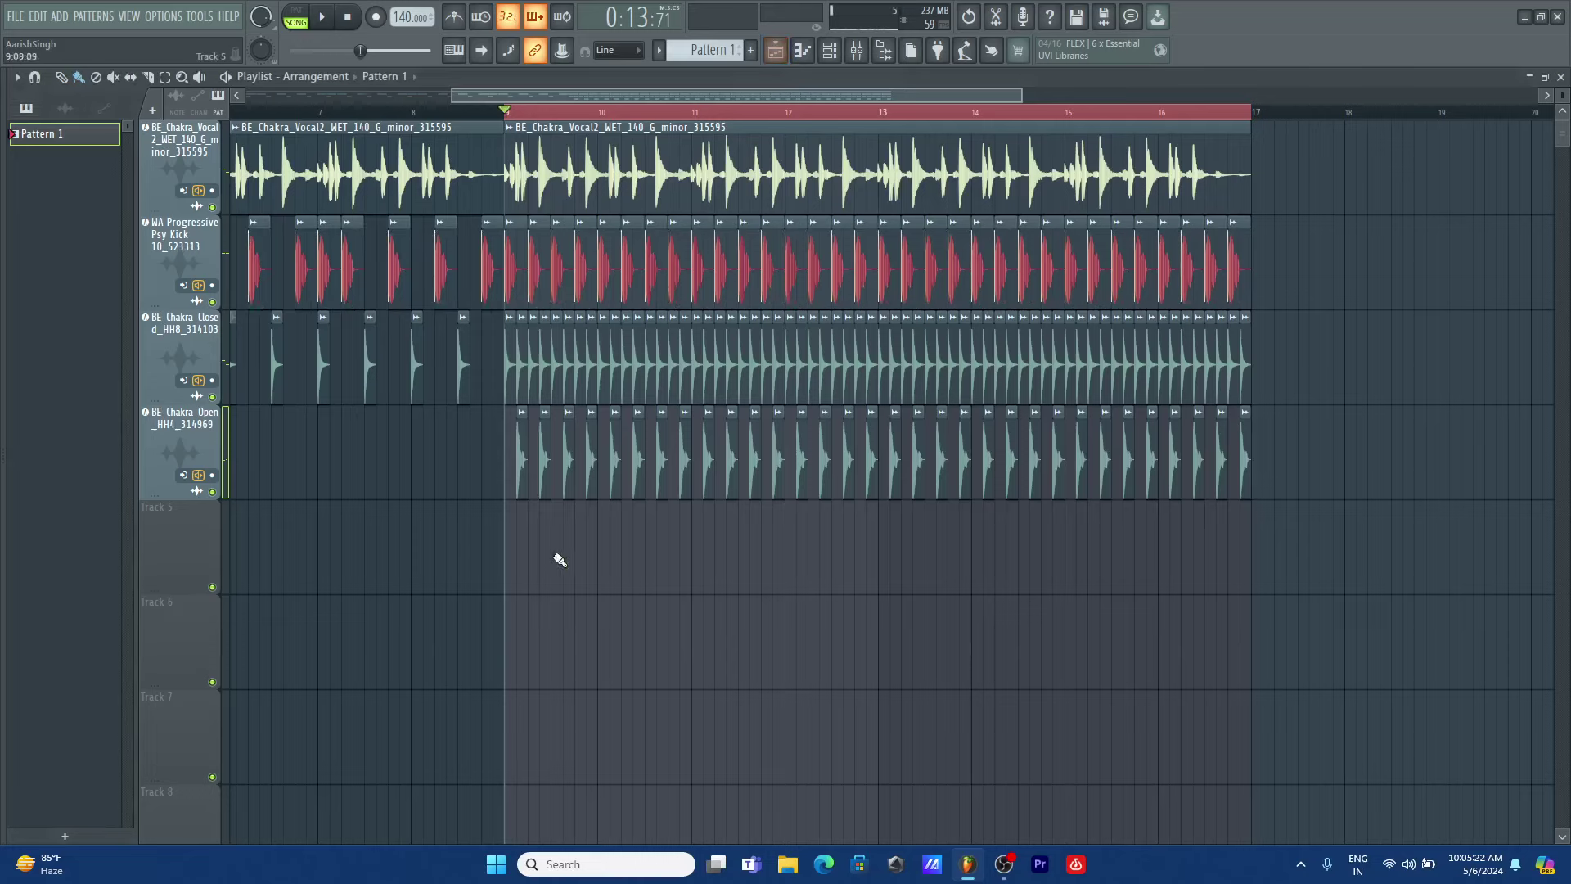
{"action": "left_click", "coordinate": [510, 564]}
- Select the four G4 notes in Bajo Psy 2's piano roll, play the section from bar 9 and stop playback
{"action": "left_click", "coordinate": [829, 50]}
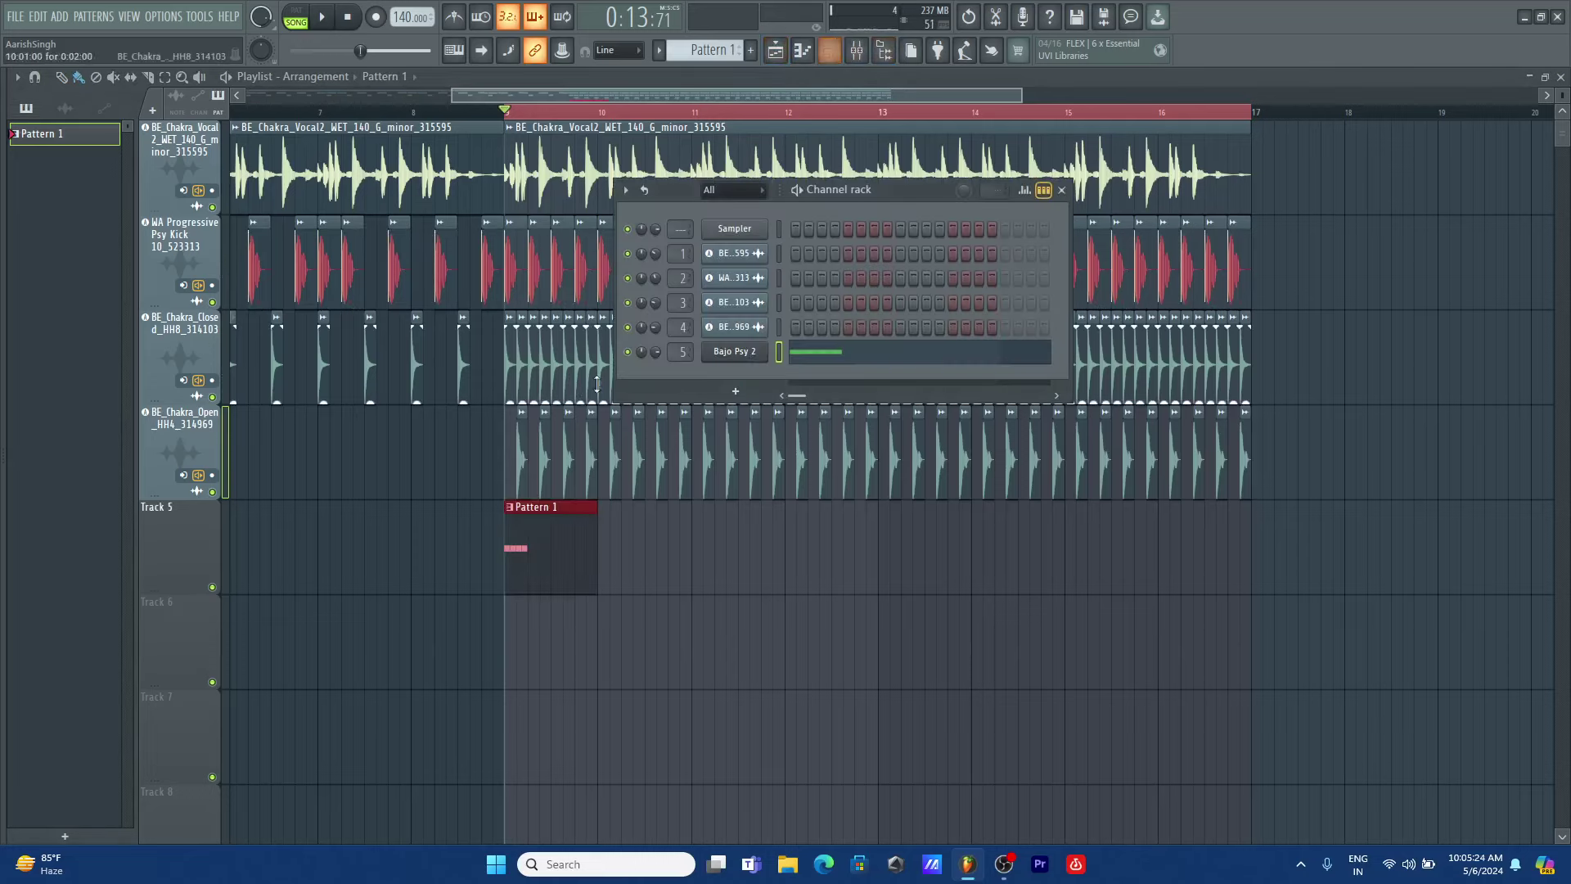
{"action": "left_click", "coordinate": [805, 352]}
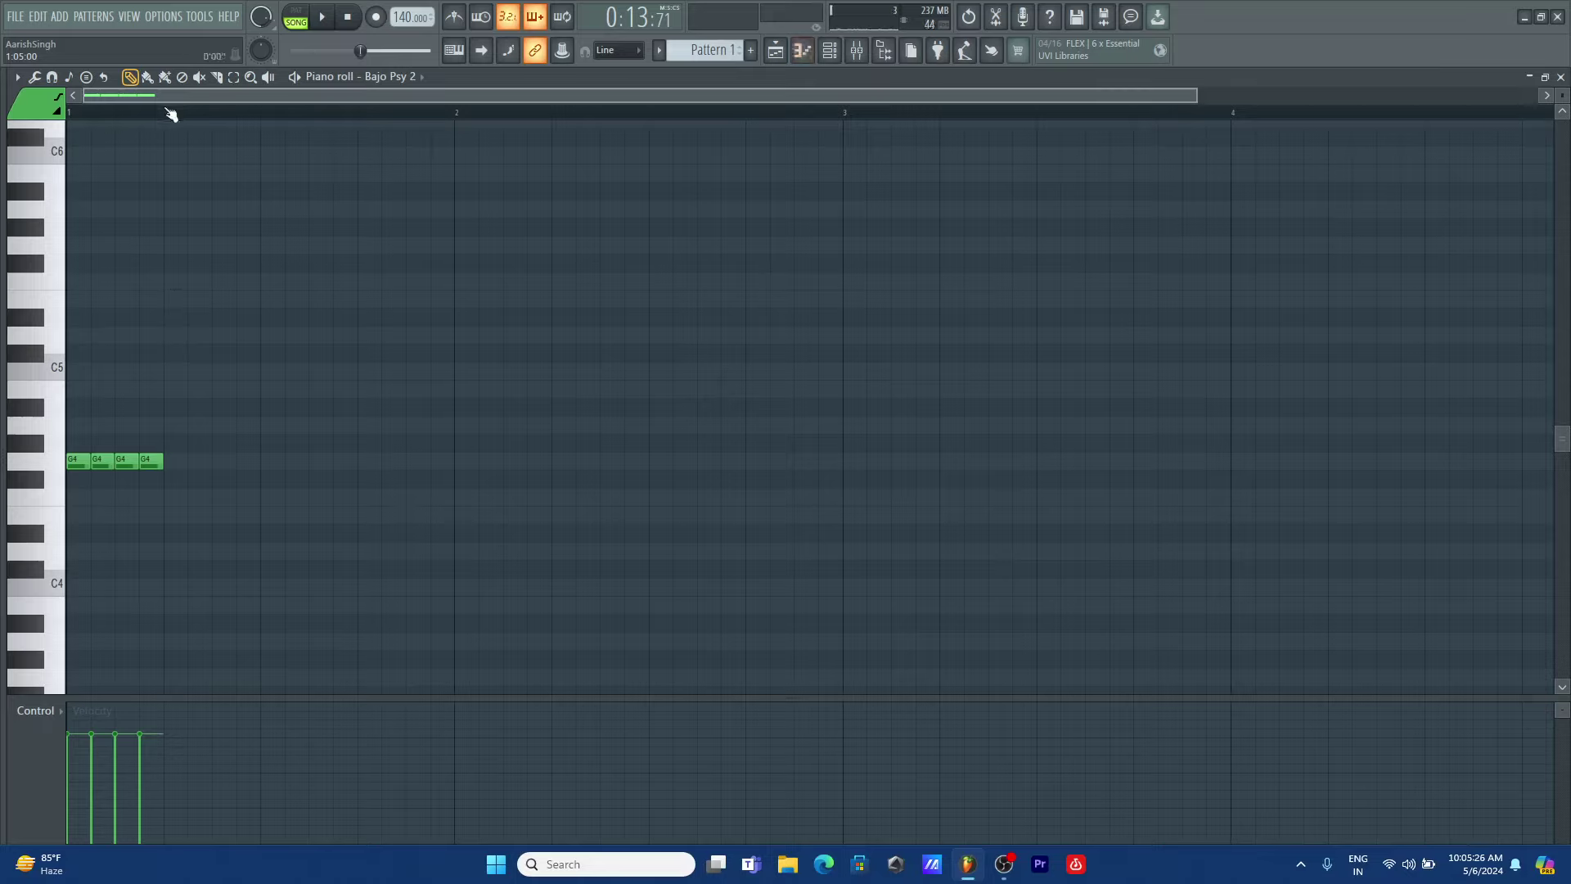
{"action": "left_click_drag", "start_coordinate": [171, 114], "coordinate": [29, 98]}
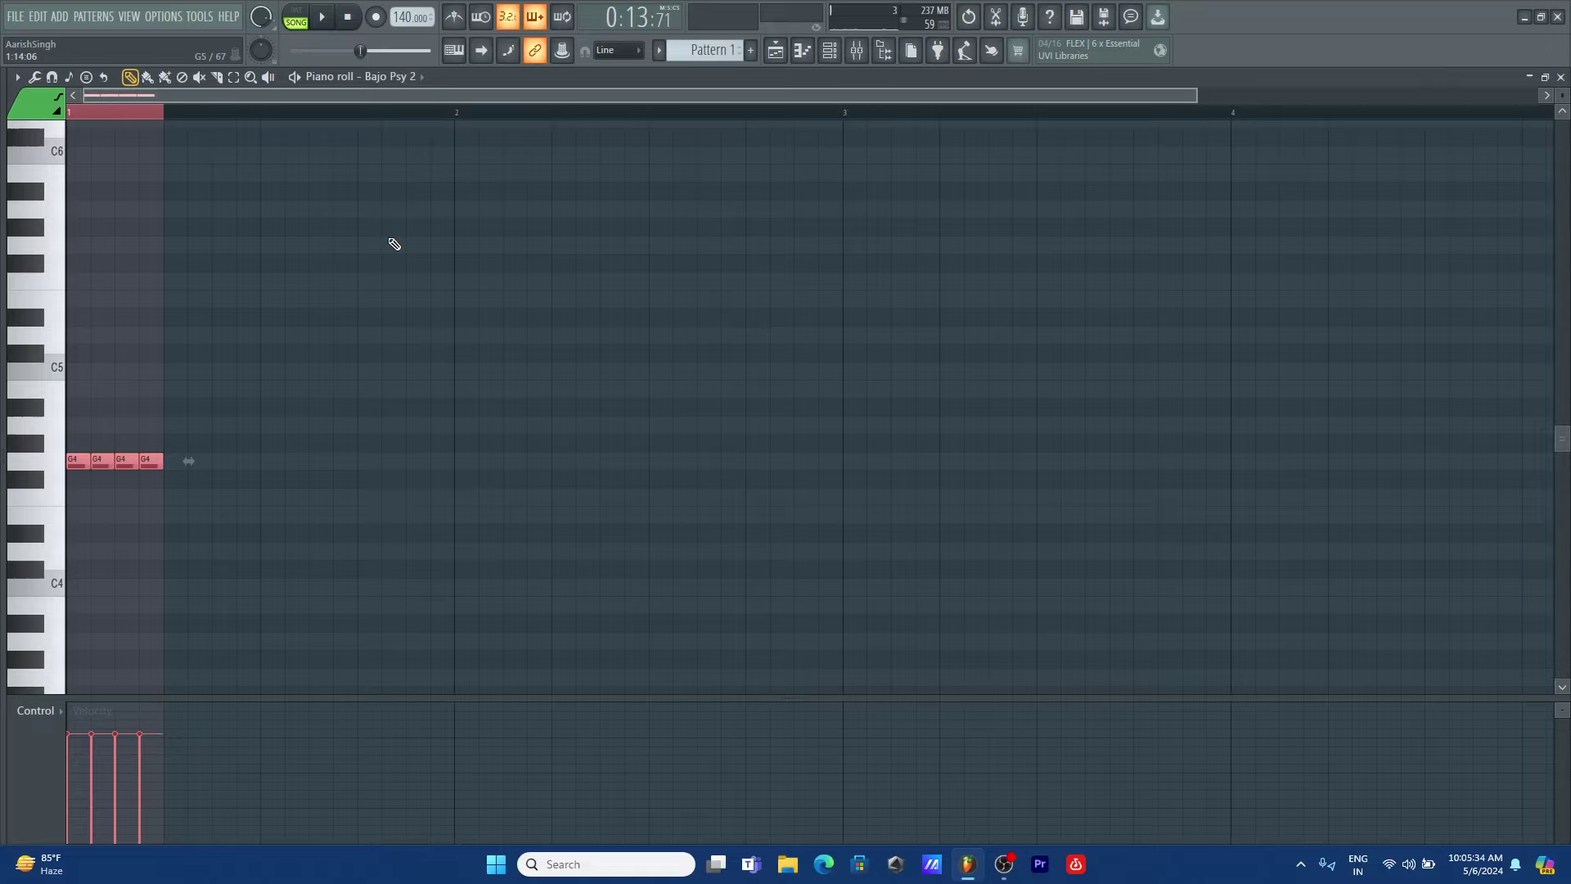
{"action": "key", "text": "space"}
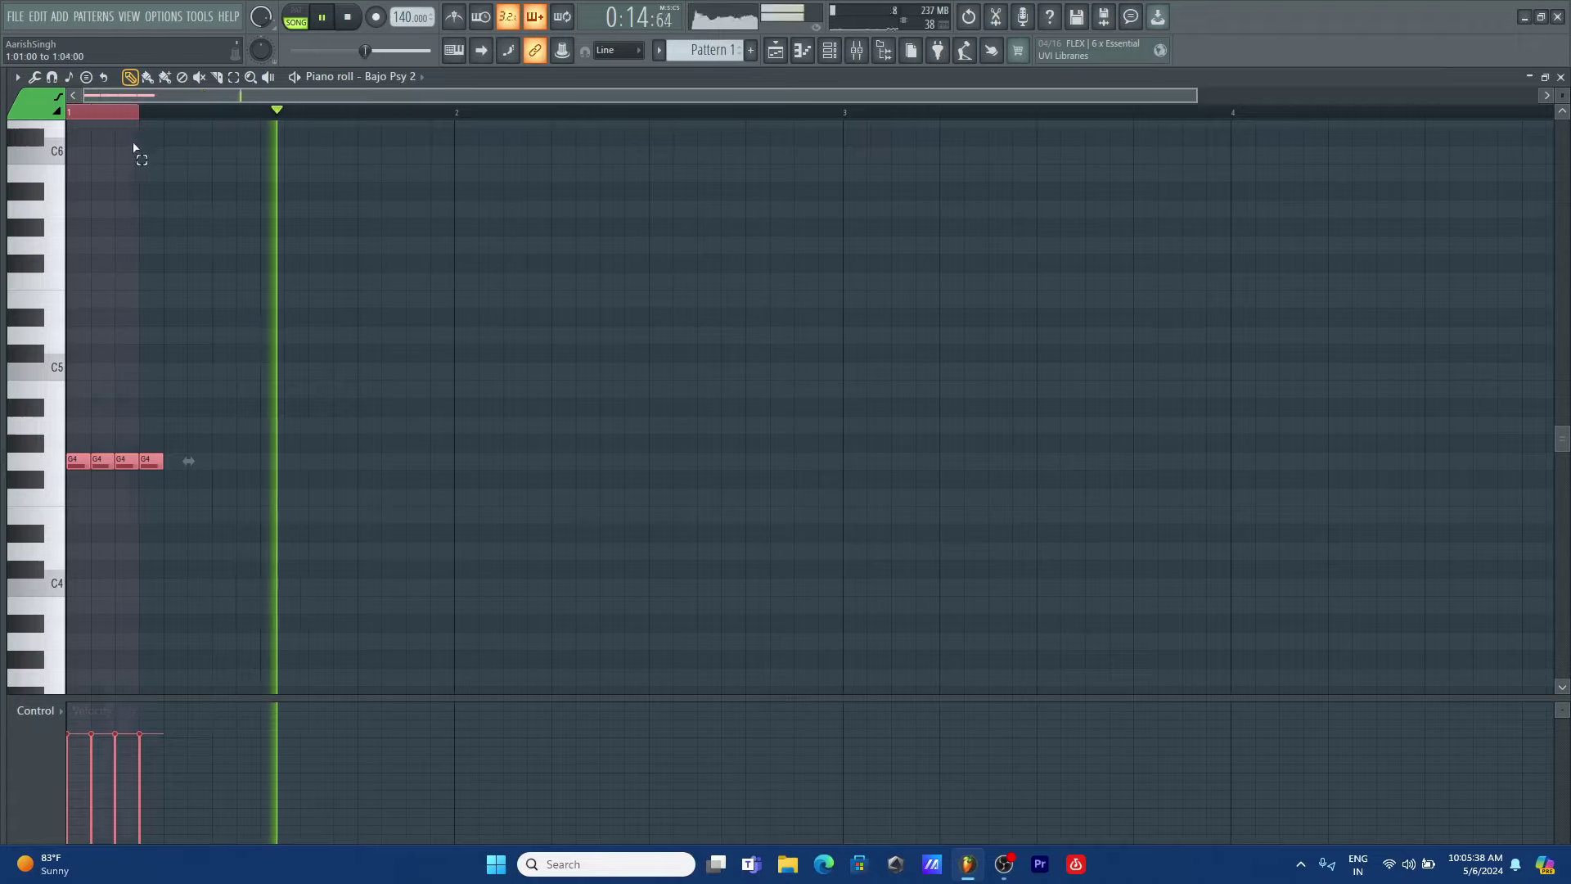
{"action": "key", "text": "space"}
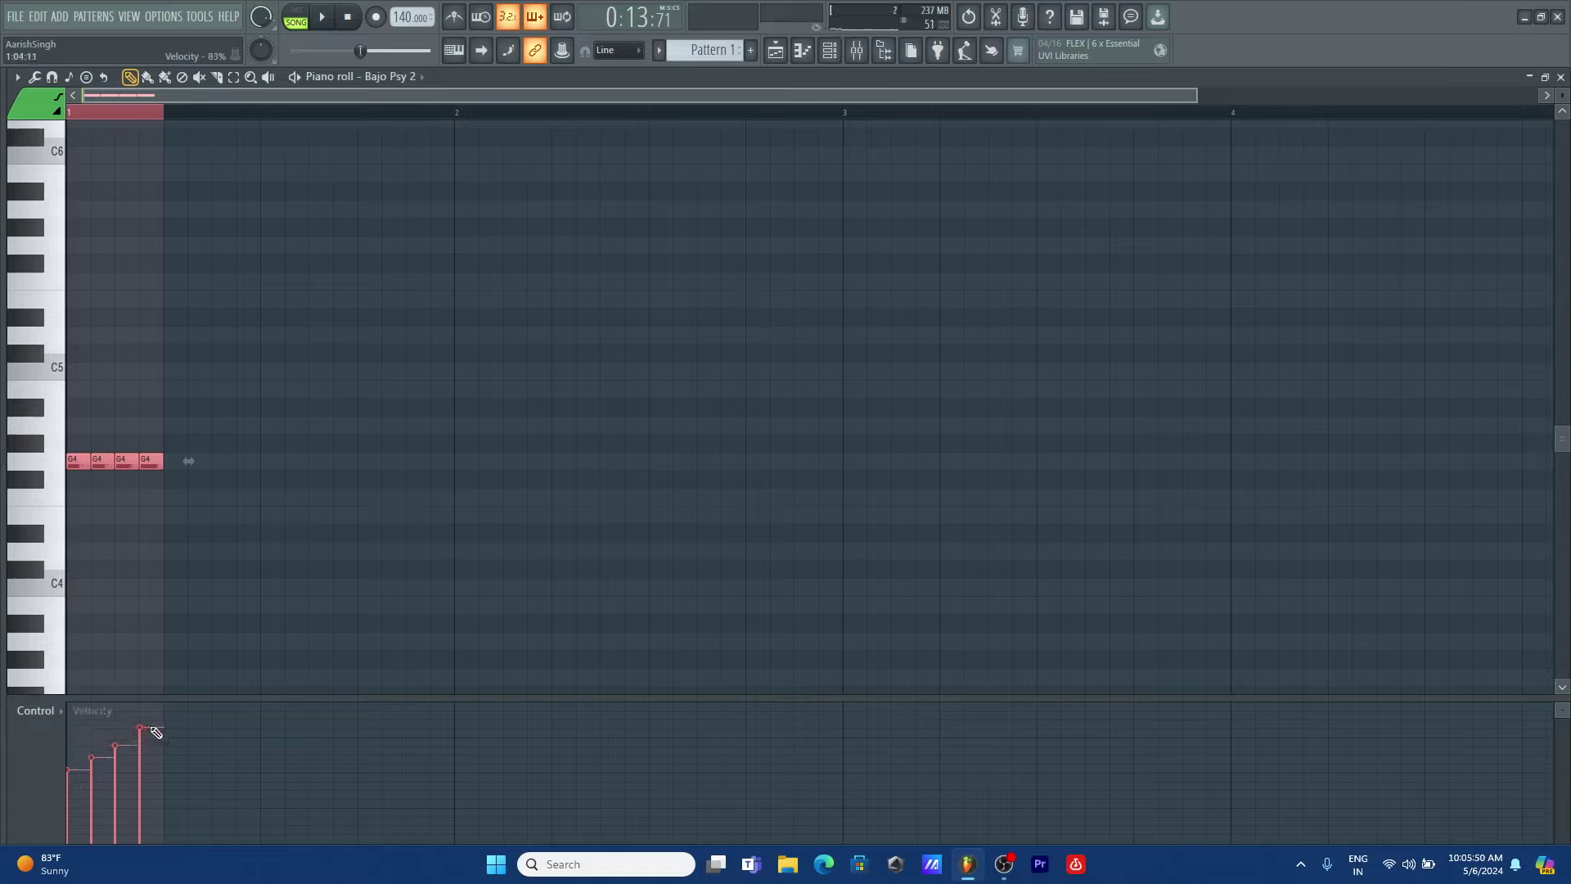
- Duplicate the four G4 notes repeatedly to fill bars 1 to 4 of the piano roll, and delete the extra group in bar 5
{"action": "key", "text": "space"}
{"action": "key", "text": "ctrl+b"}
{"action": "key", "text": "ctrl+b"}
{"action": "key", "text": "ctrl+b"}
{"action": "key", "text": "ctrl+b"}
{"action": "key", "text": "ctrl+b"}
{"action": "key", "text": "ctrl+b"}
{"action": "key", "text": "ctrl+b"}
{"action": "key", "text": "ctrl+b"}
{"action": "key", "text": "ctrl+b"}
{"action": "key", "text": "ctrl+b"}
{"action": "key", "text": "ctrl+b"}
{"action": "key", "text": "ctrl+b"}
{"action": "key", "text": "ctrl+b"}
{"action": "key", "text": "ctrl+b"}
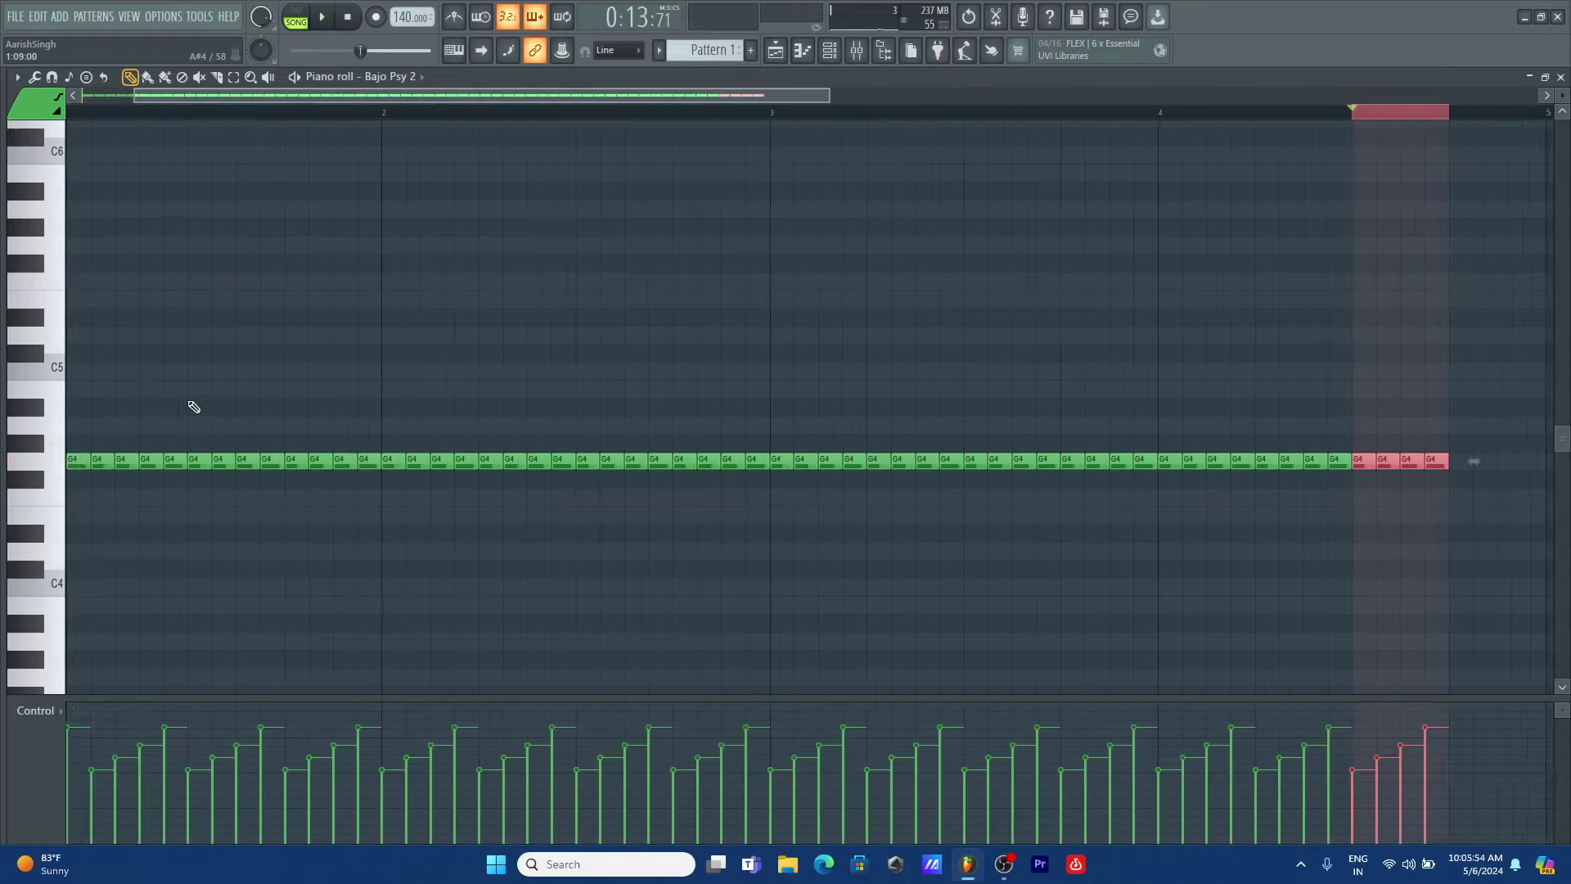
{"action": "key", "text": "ctrl+b"}
{"action": "key", "text": "ctrl+b"}
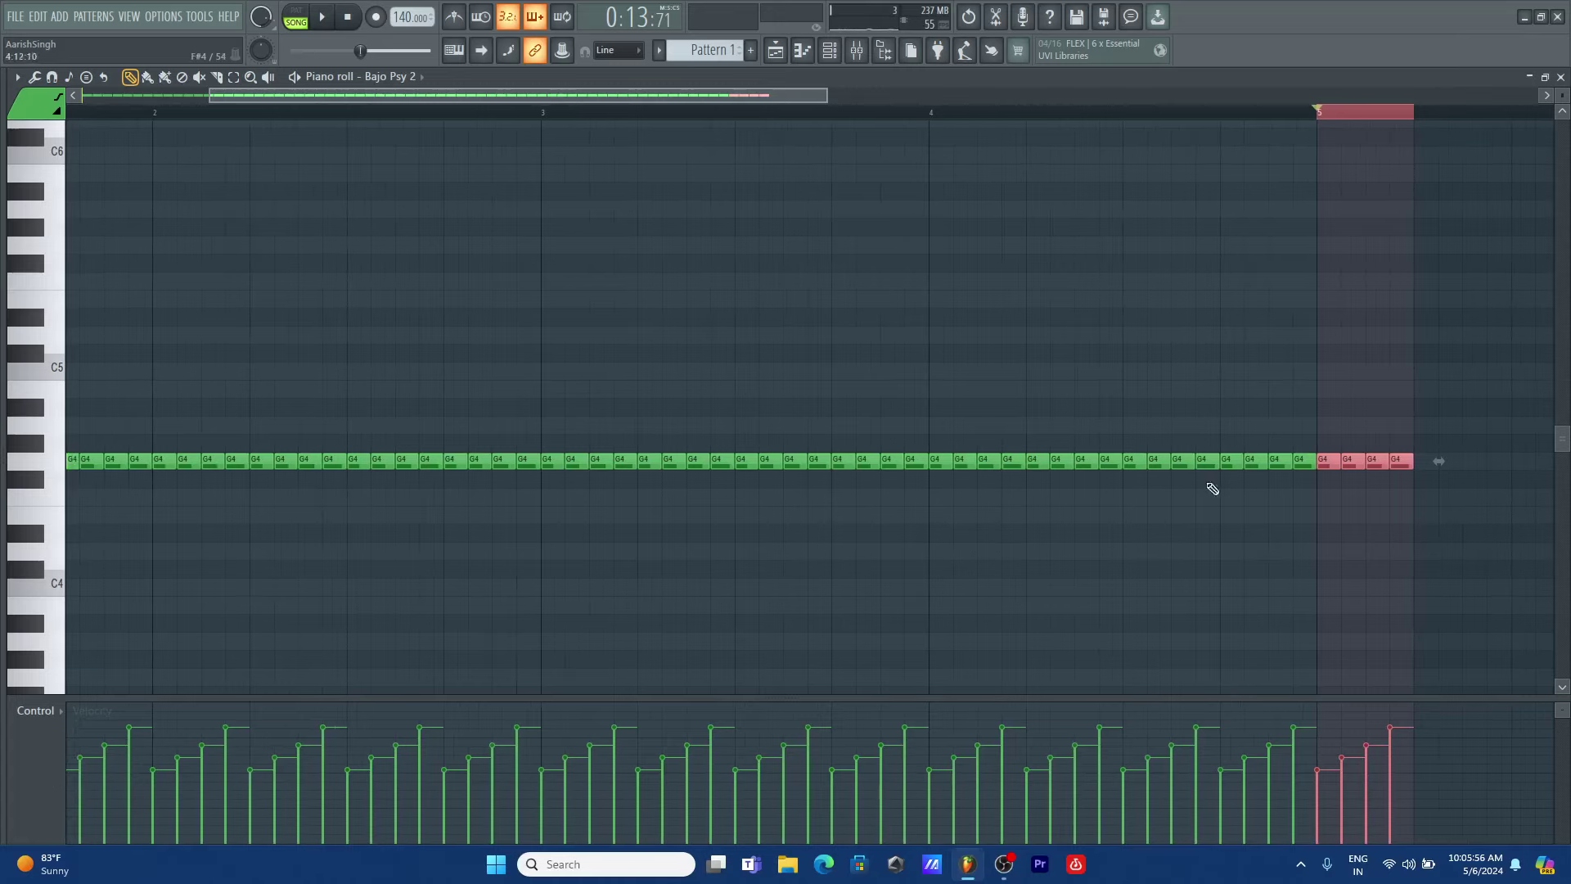
{"action": "right_click", "coordinate": [1400, 464]}
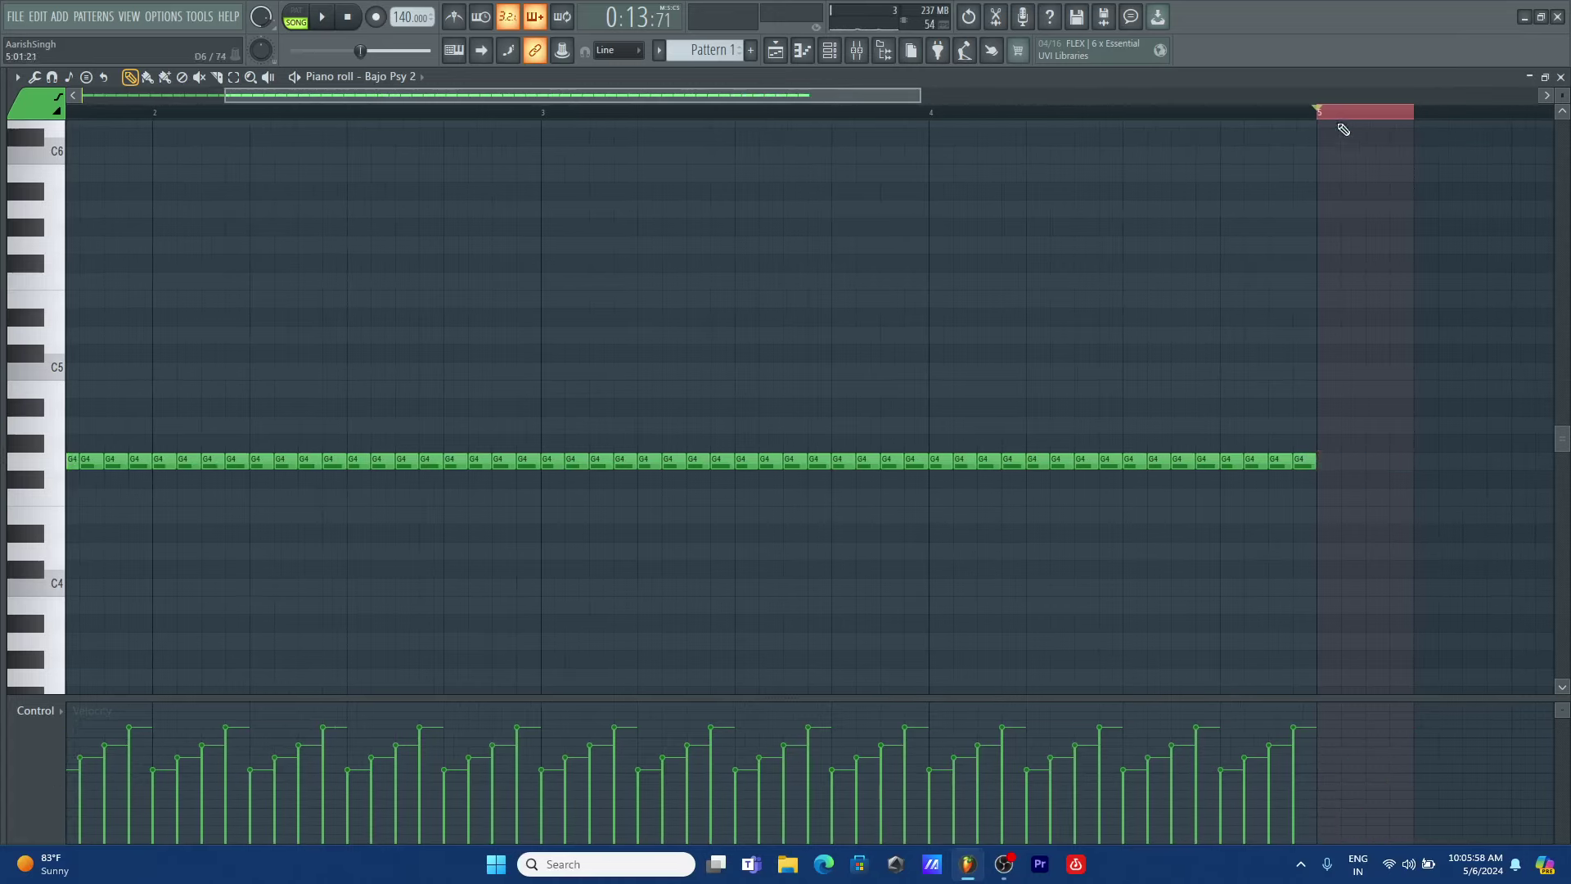
{"action": "scroll", "coordinate": [1334, 112], "scroll_direction": "right", "scroll_amount": 1}
{"action": "left_click", "coordinate": [1256, 113]}
{"action": "left_click_drag", "start_coordinate": [913, 98], "coordinate": [609, 107]}
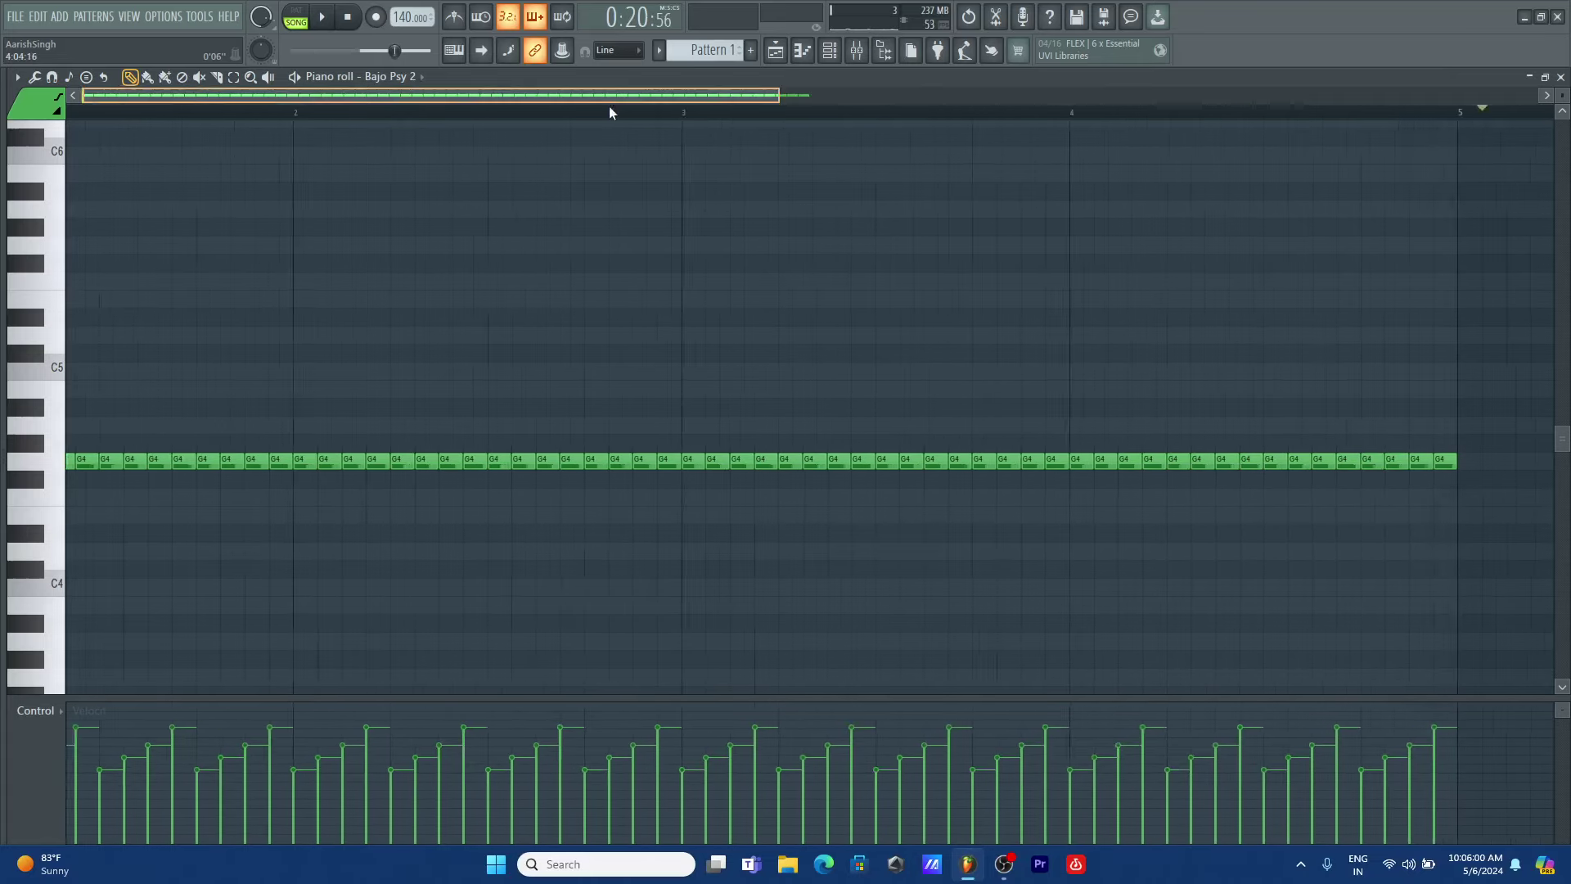
- Duplicate the Pattern 1 clip on playlist Track 5 to bar 13 and move the playback position back to bar 9
{"action": "left_click", "coordinate": [775, 50]}
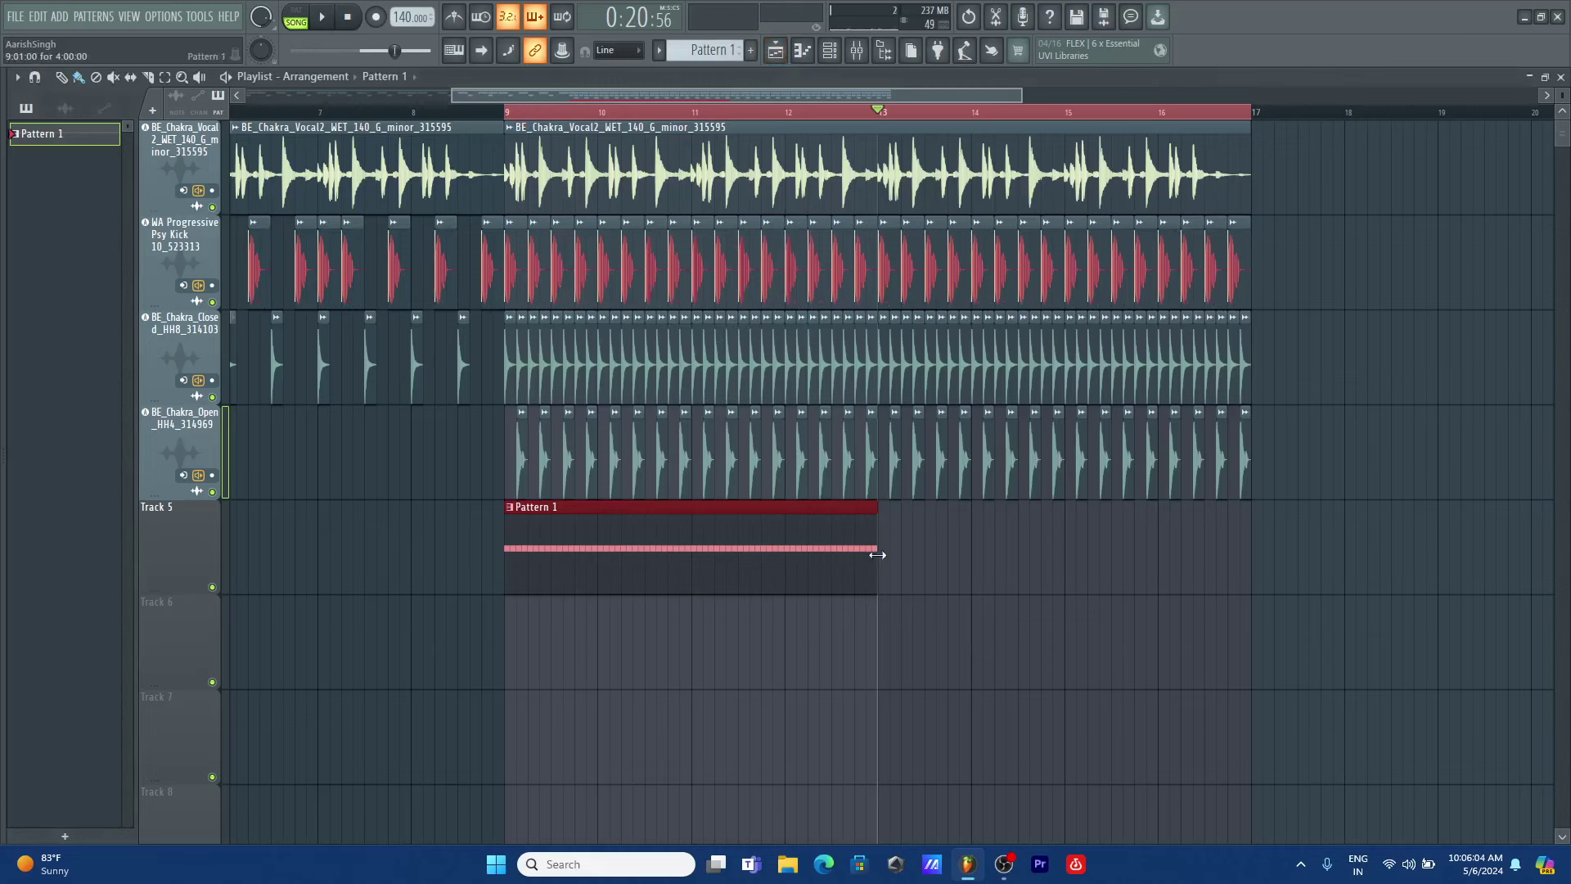
{"action": "key", "text": "ctrl+b"}
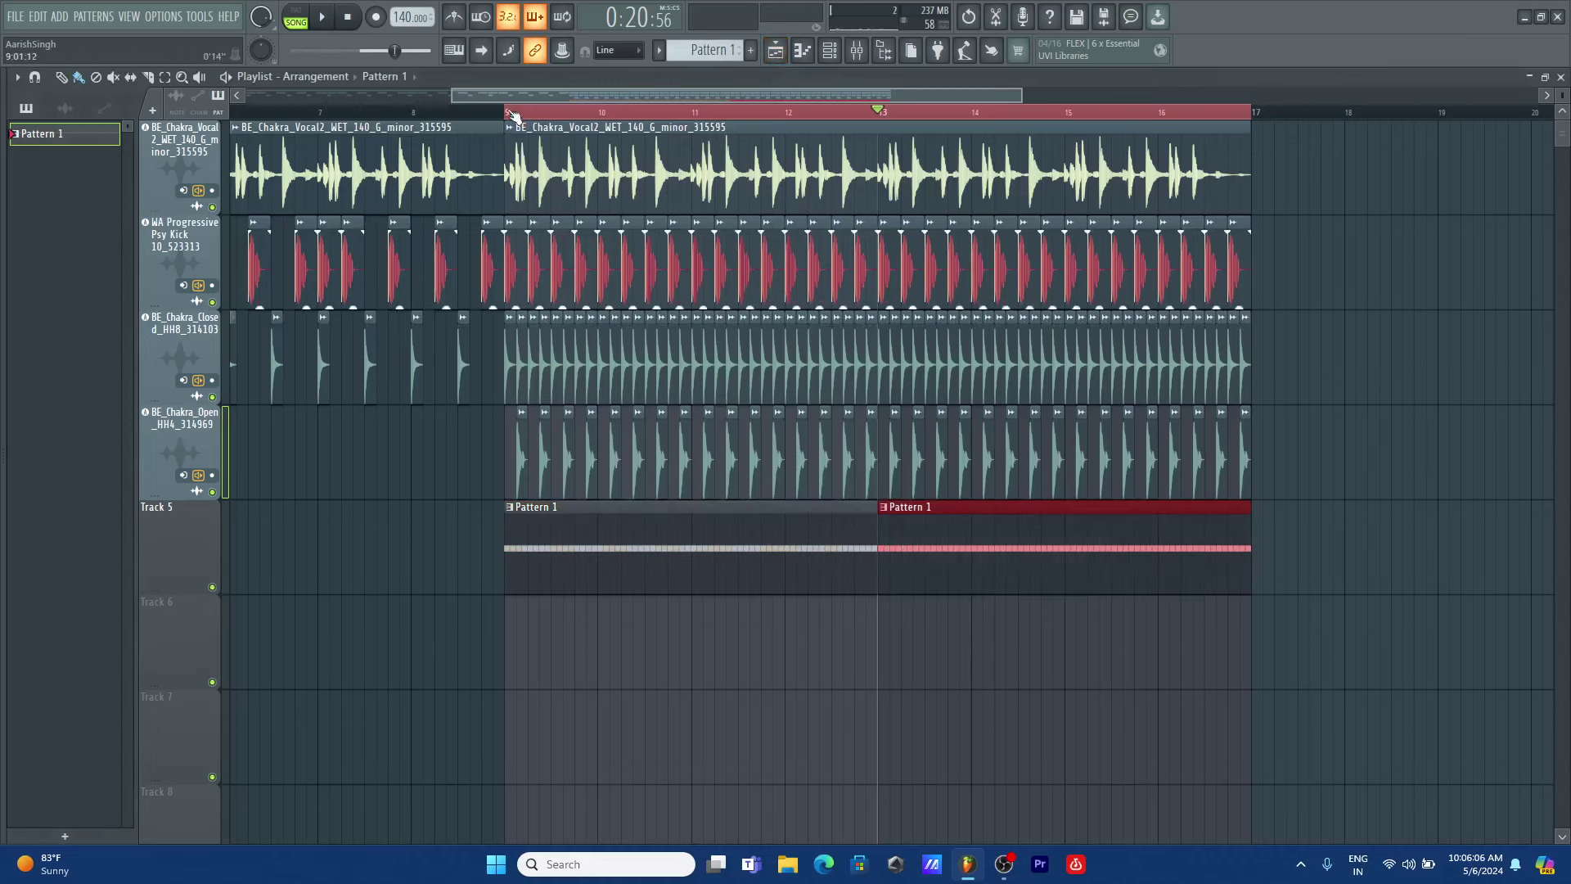
{"action": "left_click", "coordinate": [509, 112]}
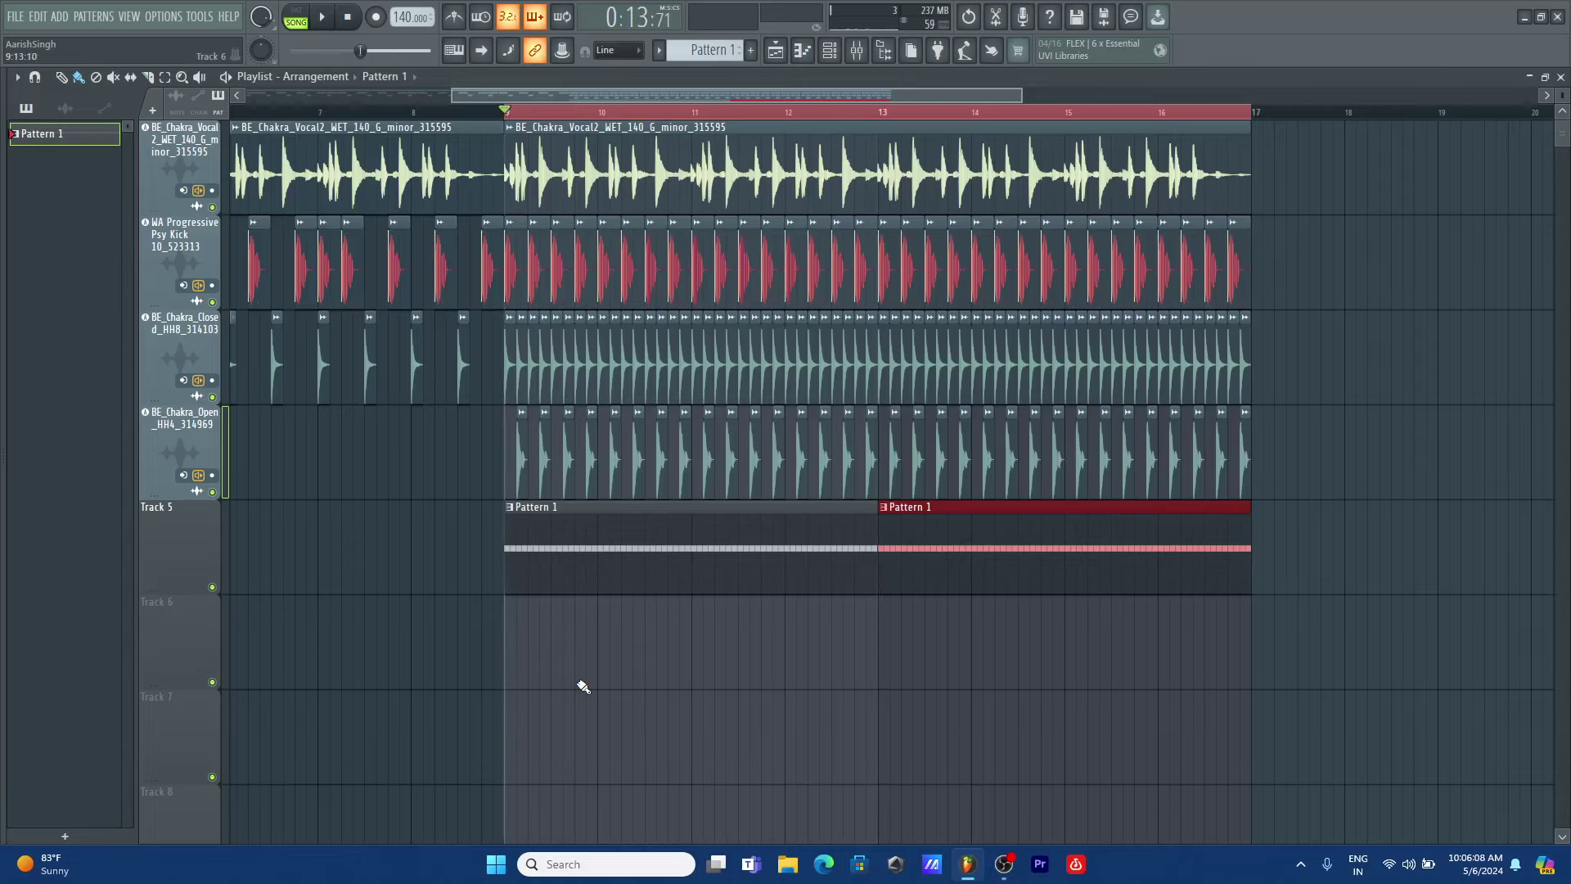
- Play the section from bar 9 and raise the phaser mix of Bajo Psy 2 while listening to the bass
{"action": "key", "text": "space"}
{"action": "left_click", "coordinate": [829, 50]}
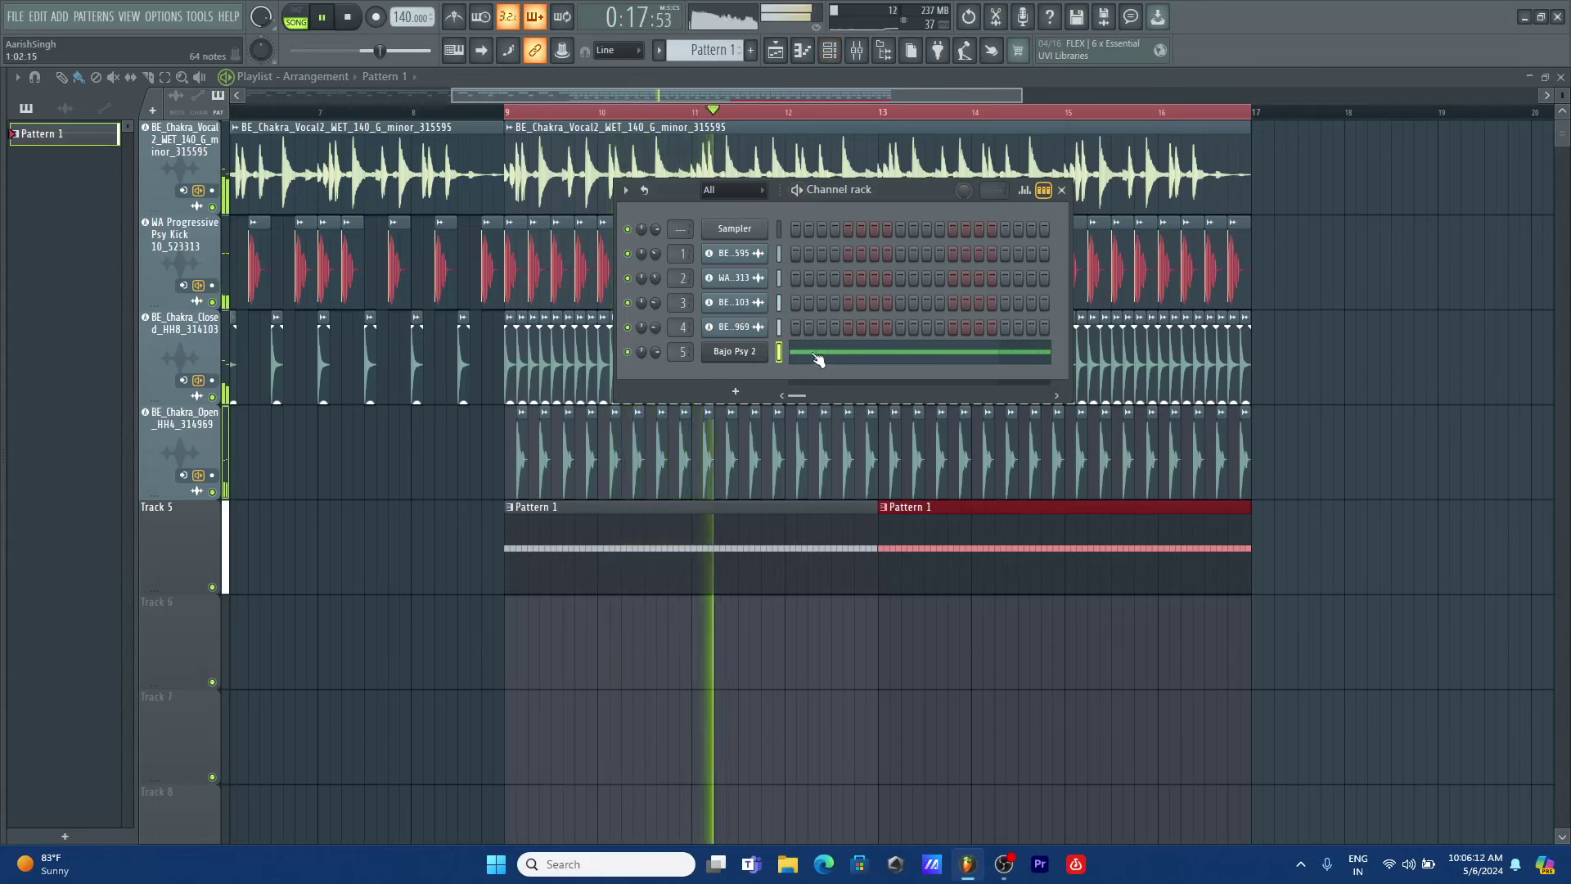
{"action": "left_click", "coordinate": [736, 351]}
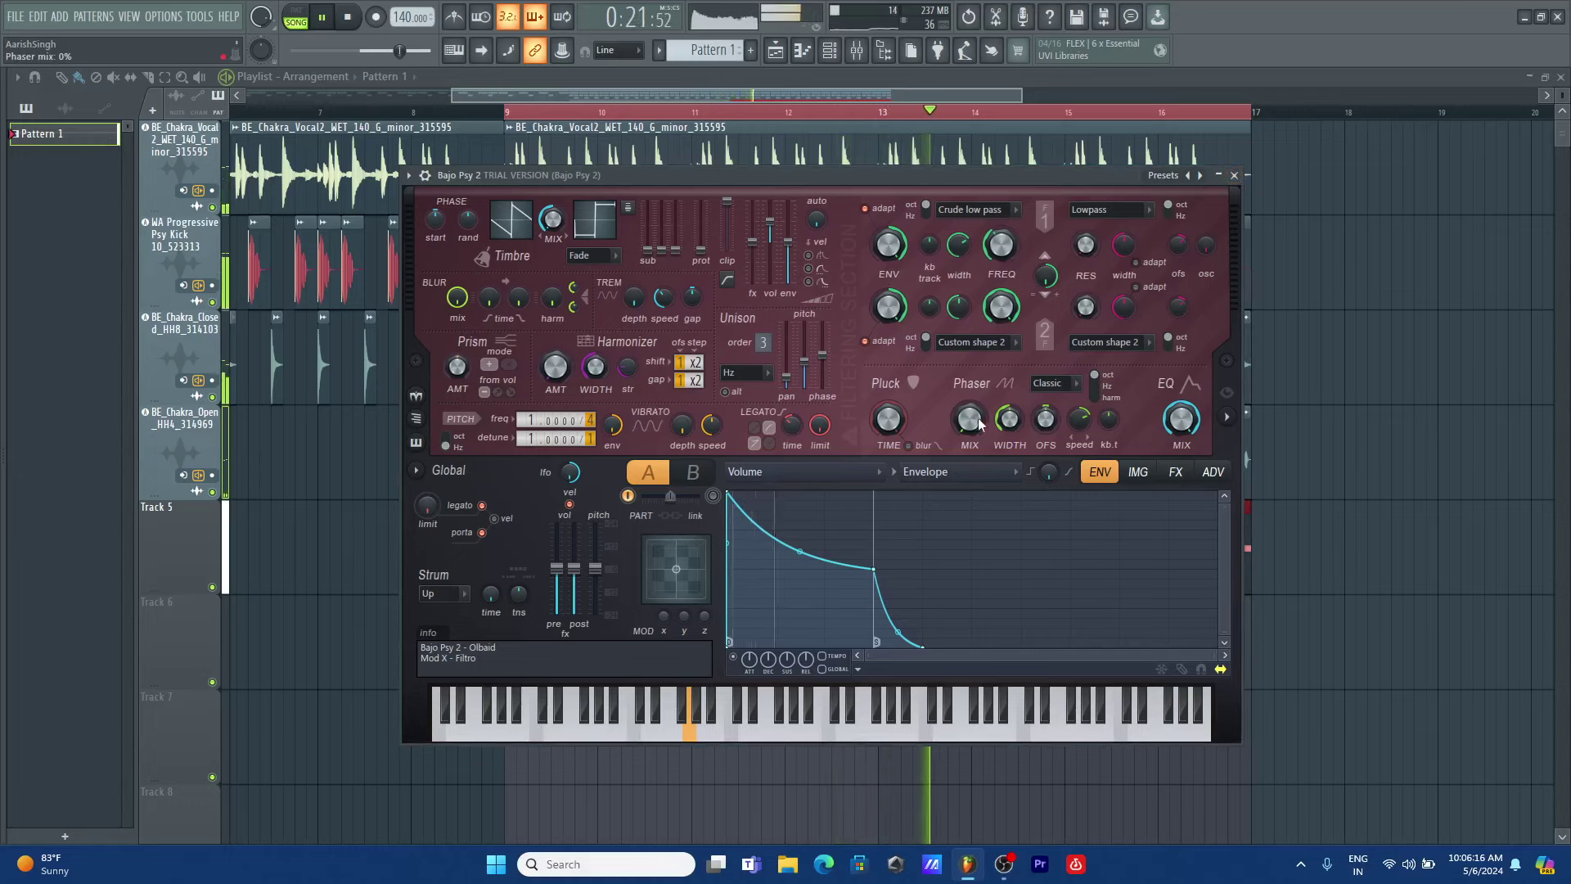
{"action": "left_click_drag", "start_coordinate": [979, 423], "coordinate": [971, 366]}
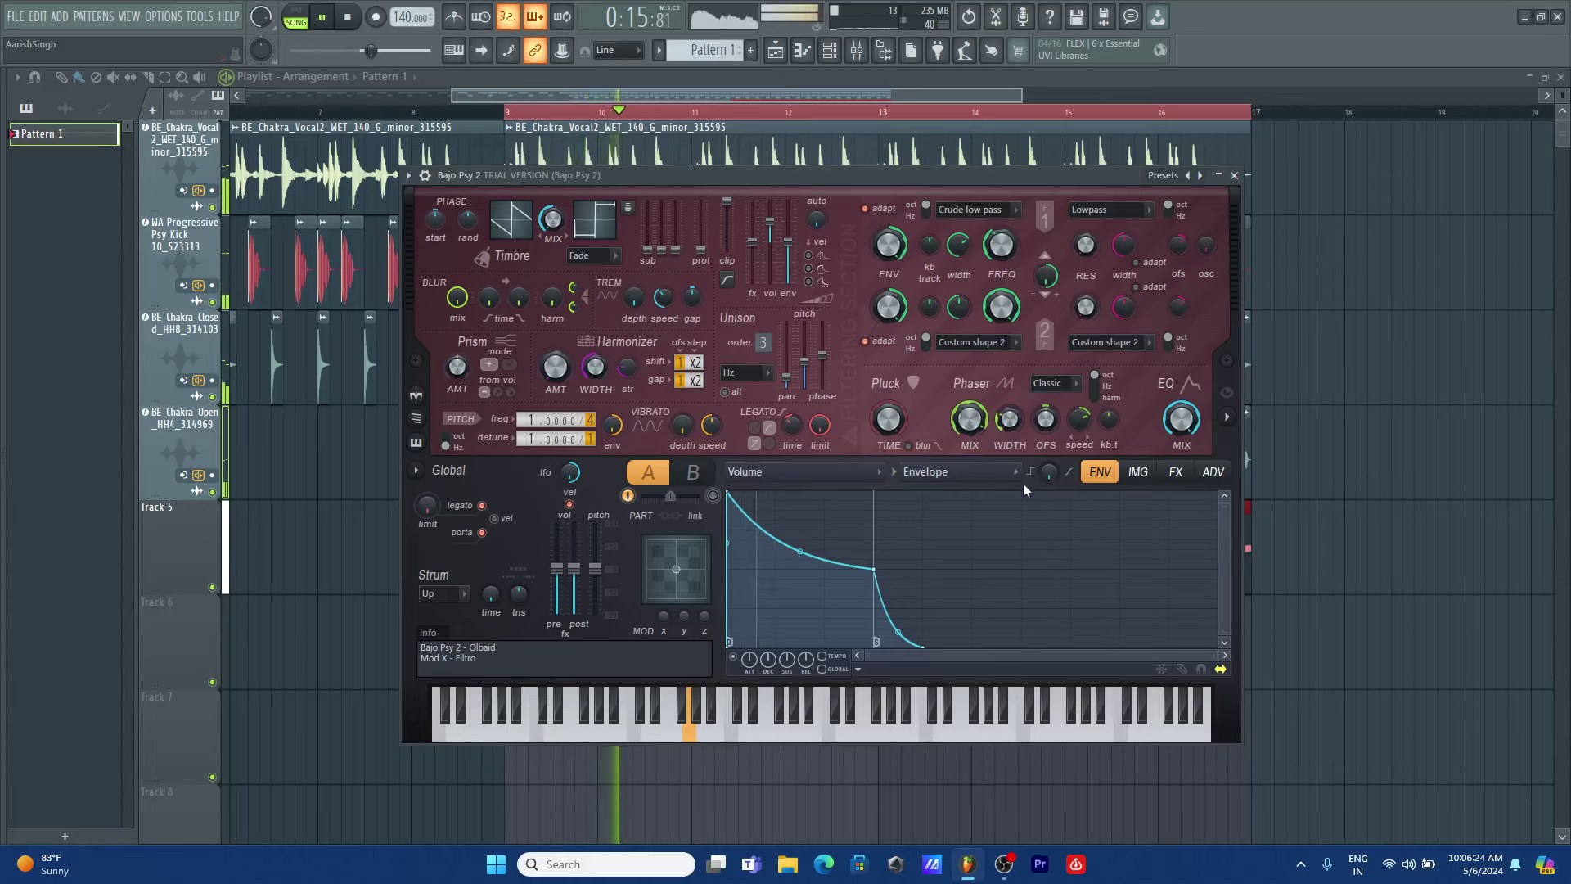
{"action": "key", "text": "Escape"}
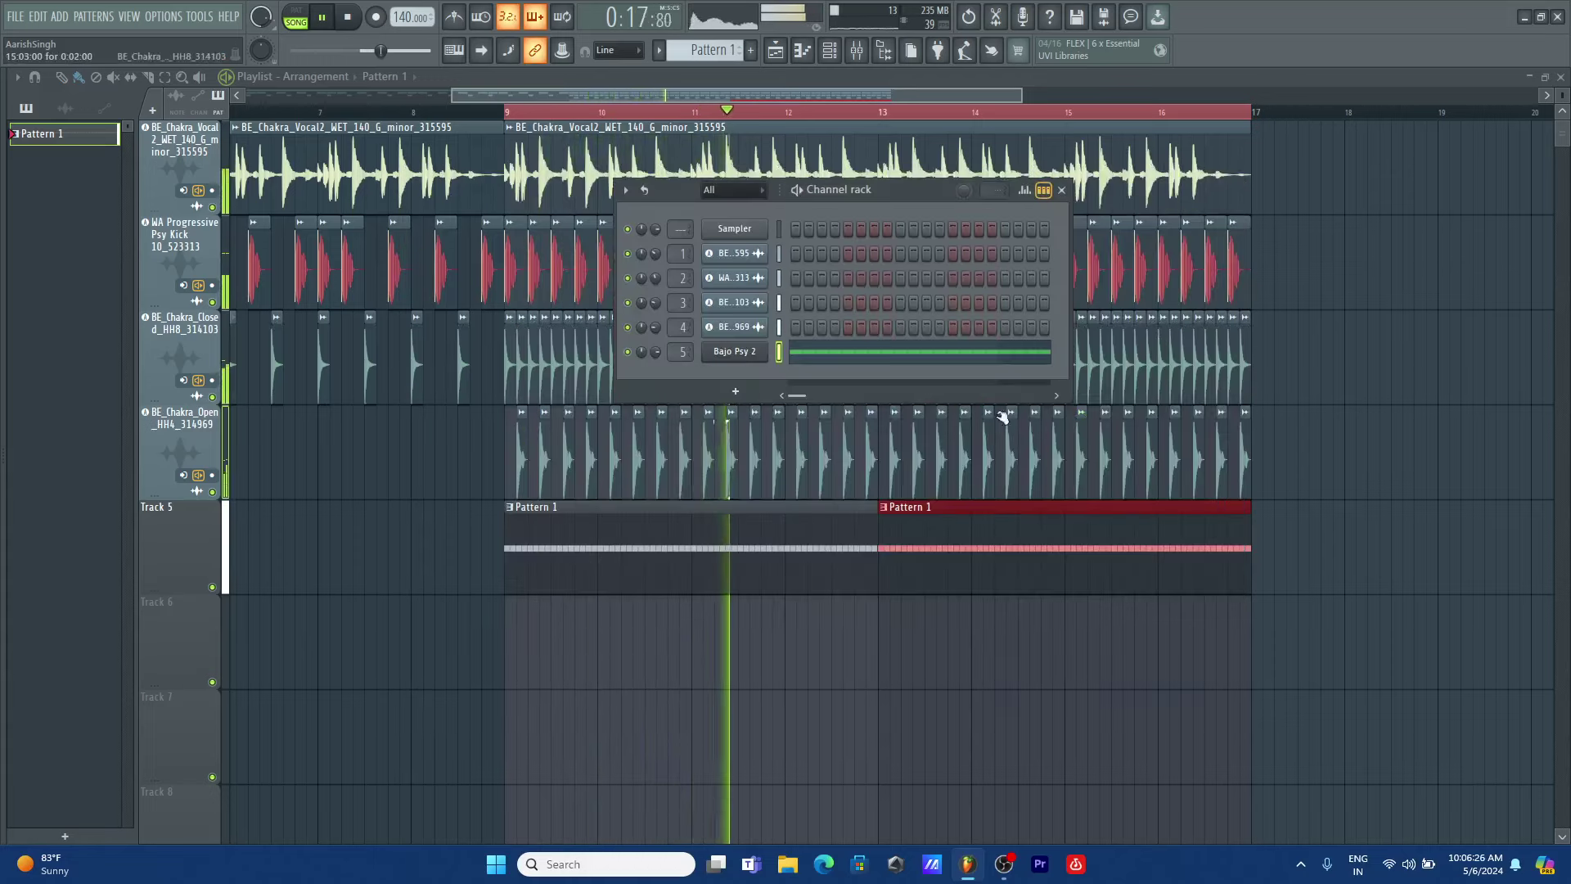
{"action": "key", "text": "space"}
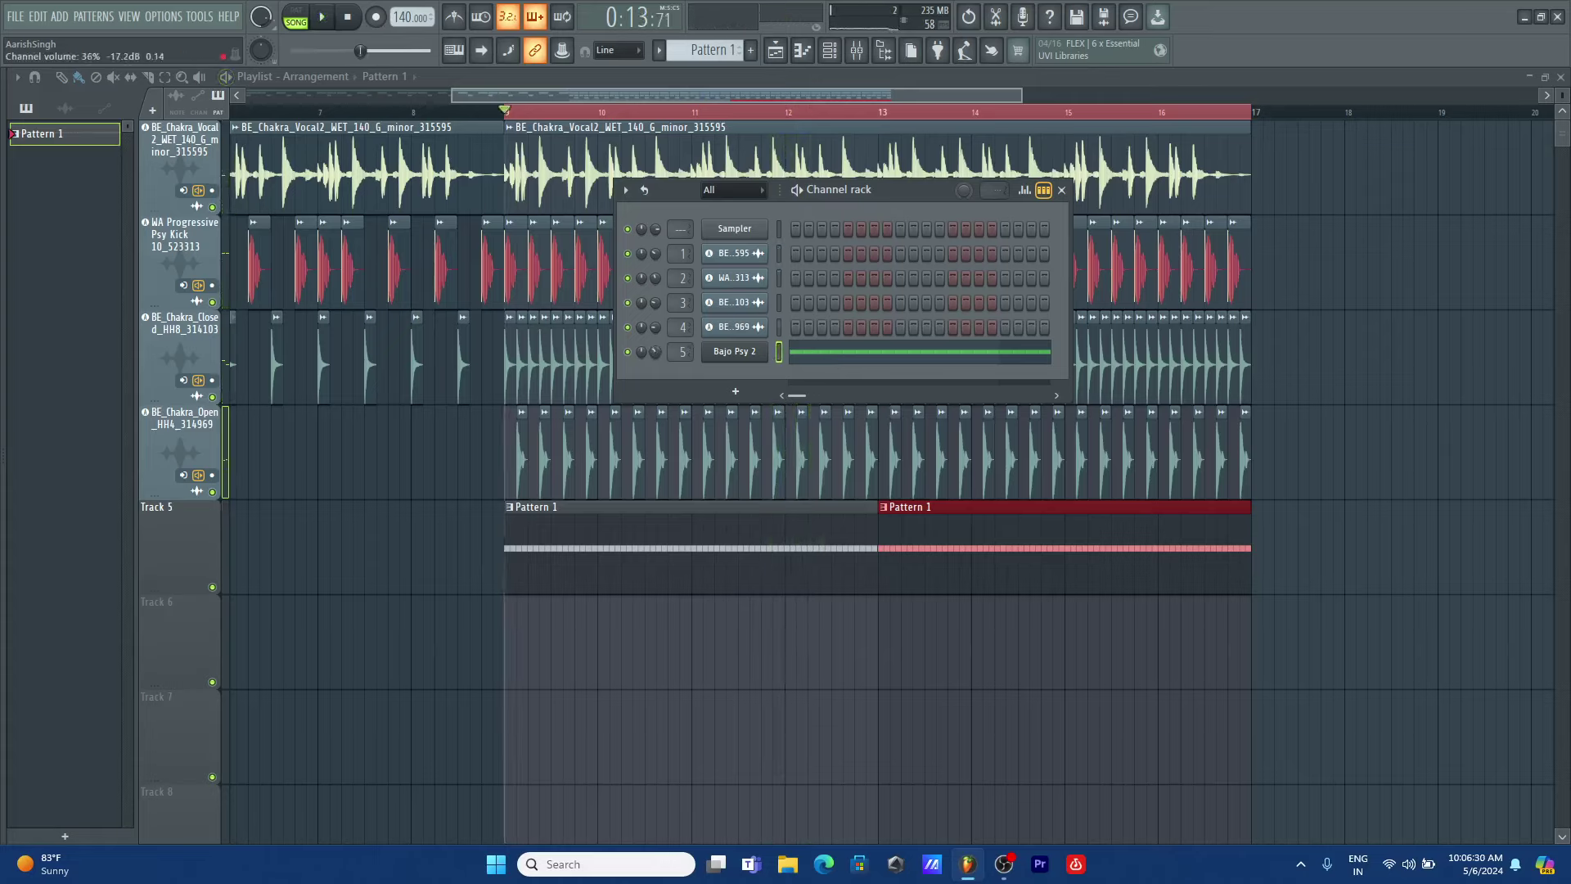
{"action": "key", "text": "space"}
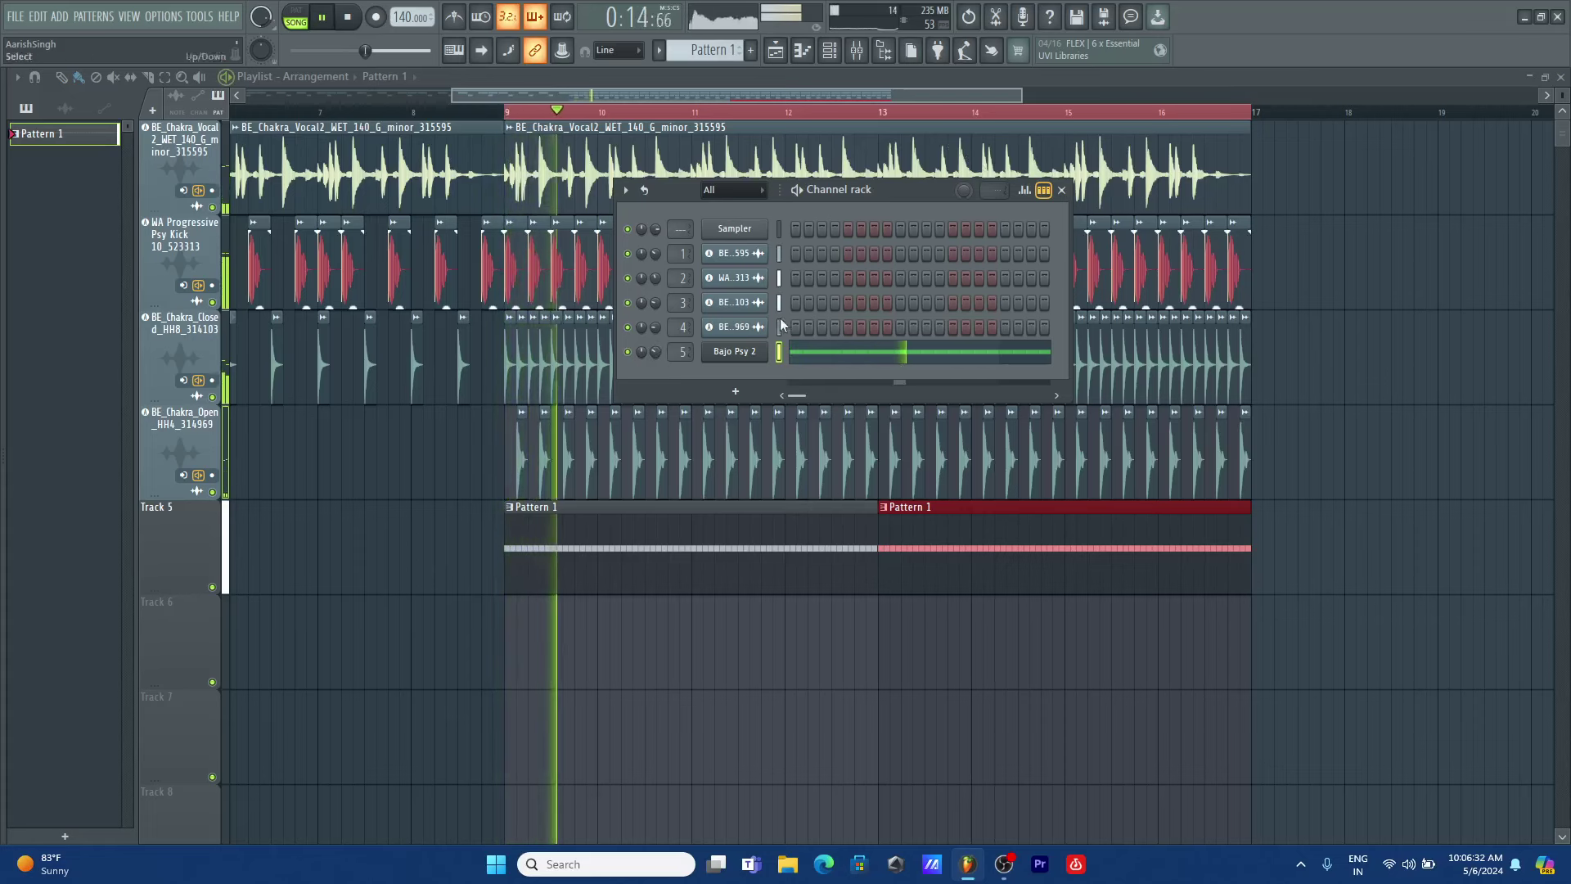
{"action": "key", "text": "space"}
- Load the Bajo Psy 1 bass preset in place of Bajo Psy 2 on the Harmor channel
{"action": "left_click", "coordinate": [734, 351]}
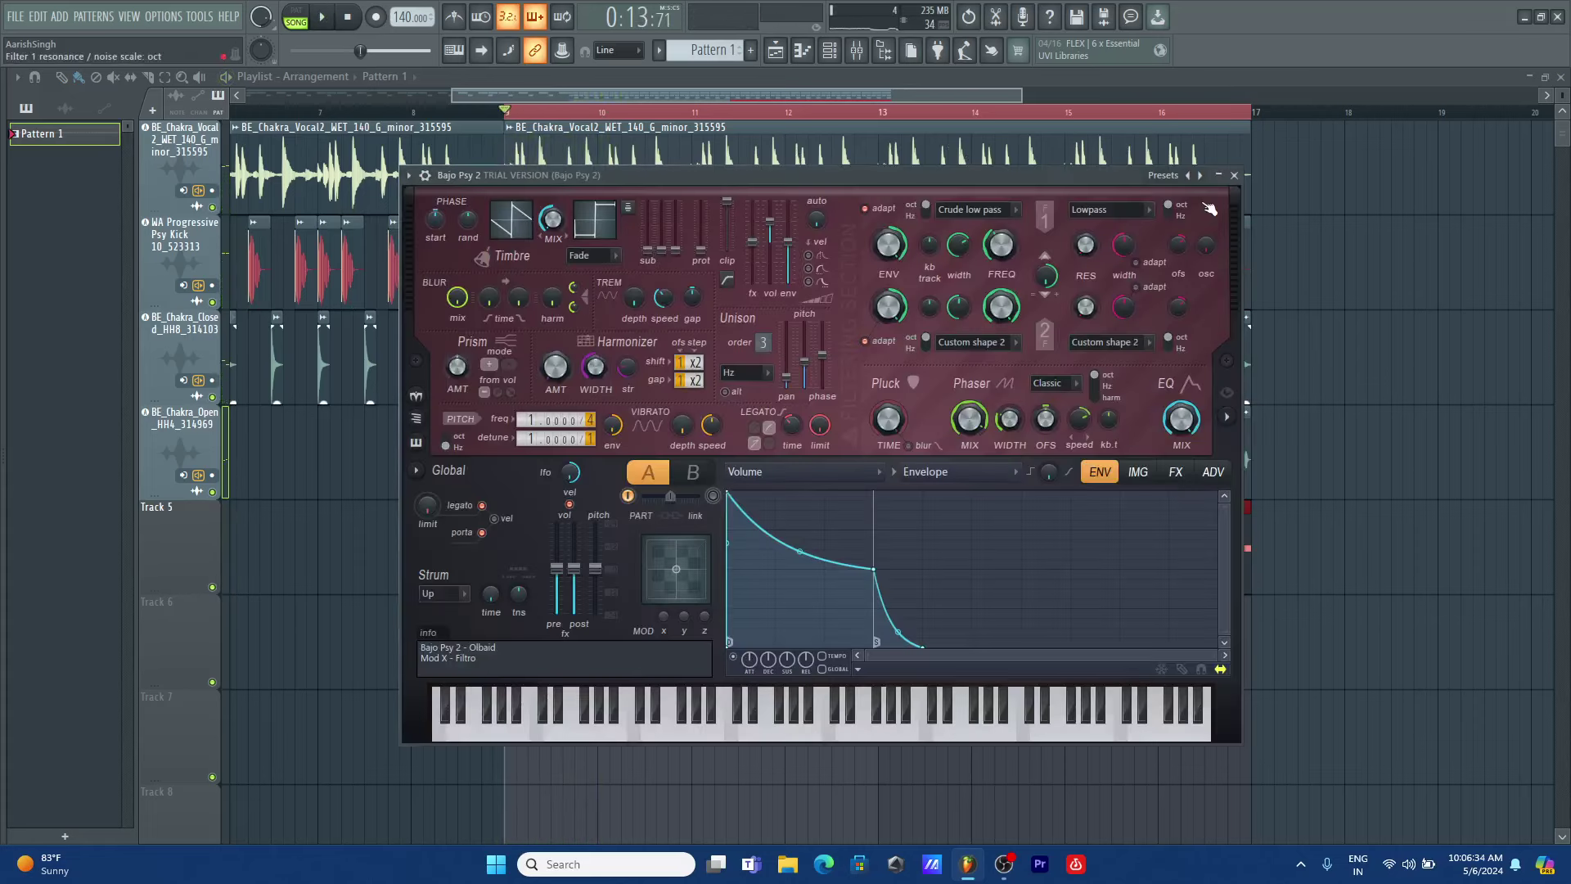
{"action": "right_click", "coordinate": [1193, 180]}
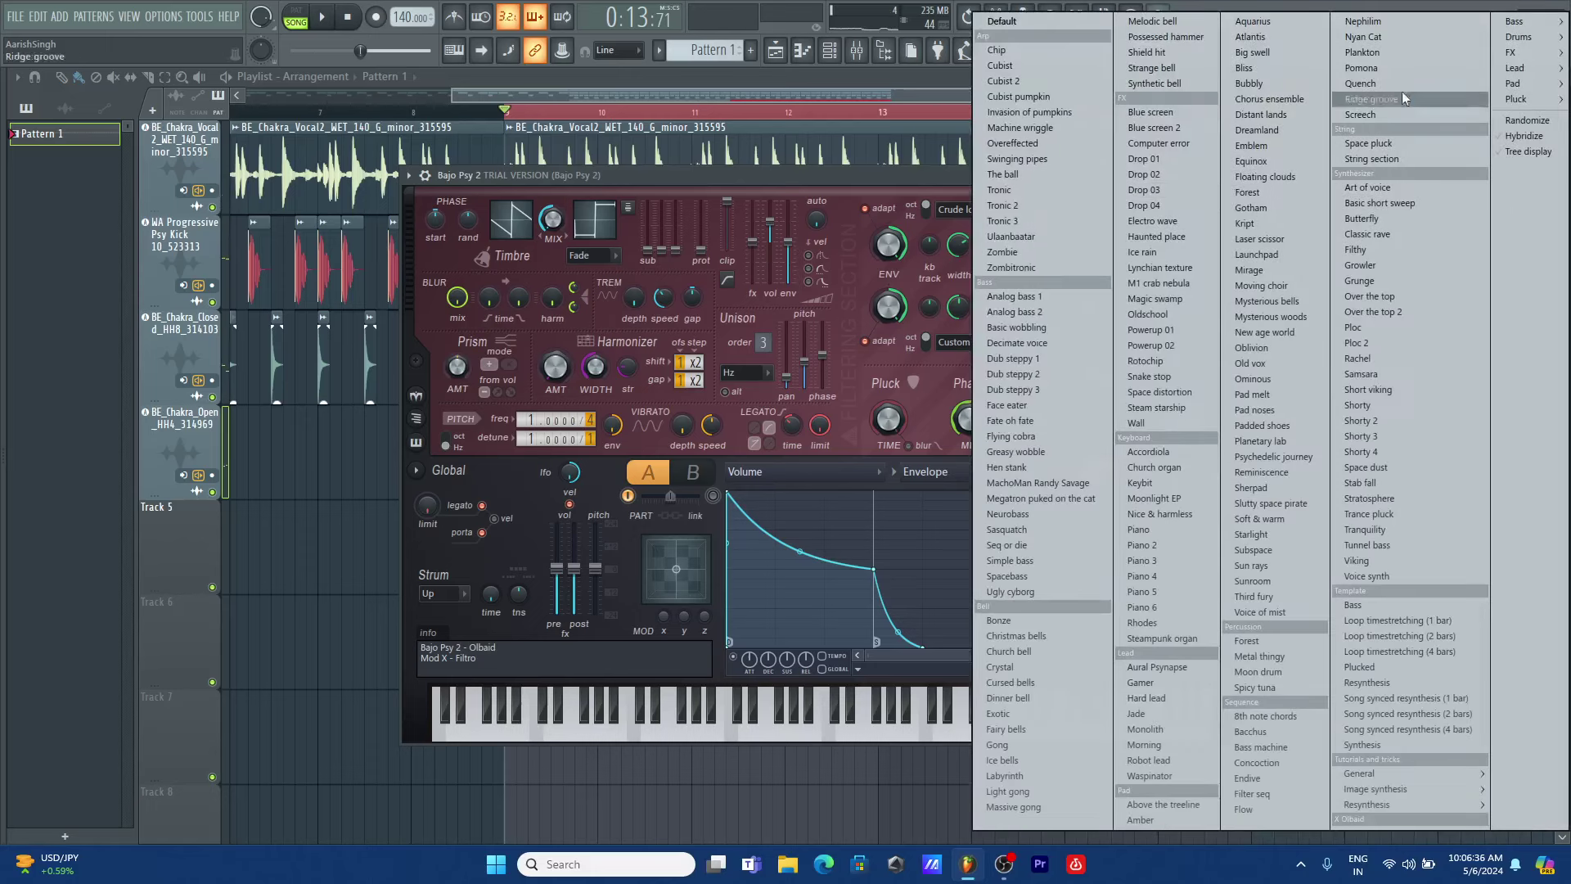
{"action": "mouse_move", "coordinate": [1518, 22]}
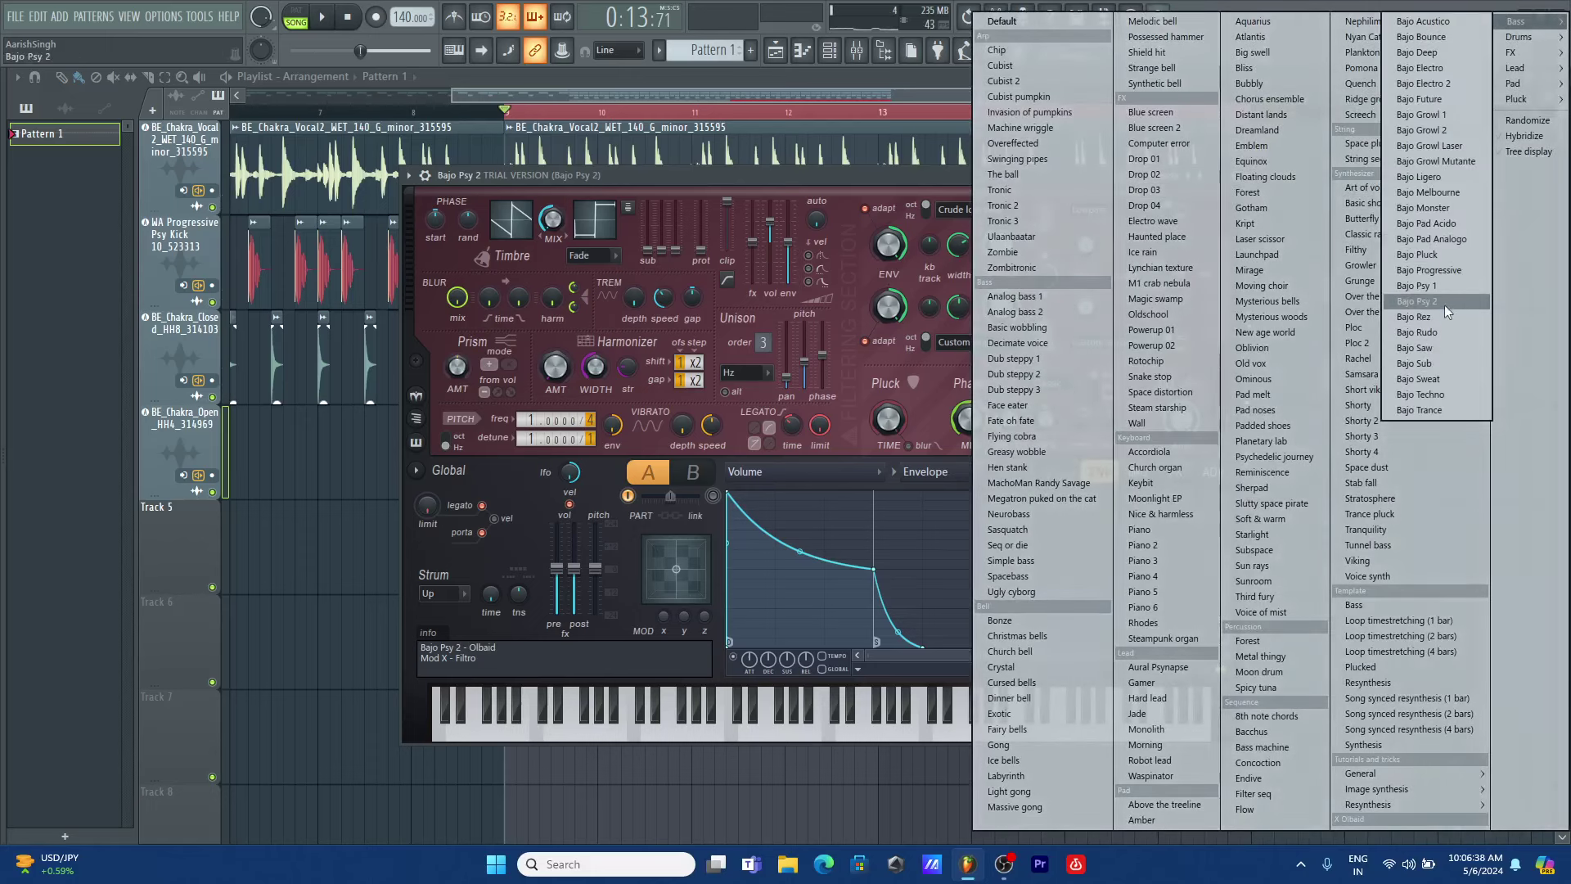
{"action": "left_click", "coordinate": [1420, 285]}
- Set Bajo Psy 1's phaser mix to about 61% during playback, close the synth and stop playback
{"action": "key", "text": "space"}
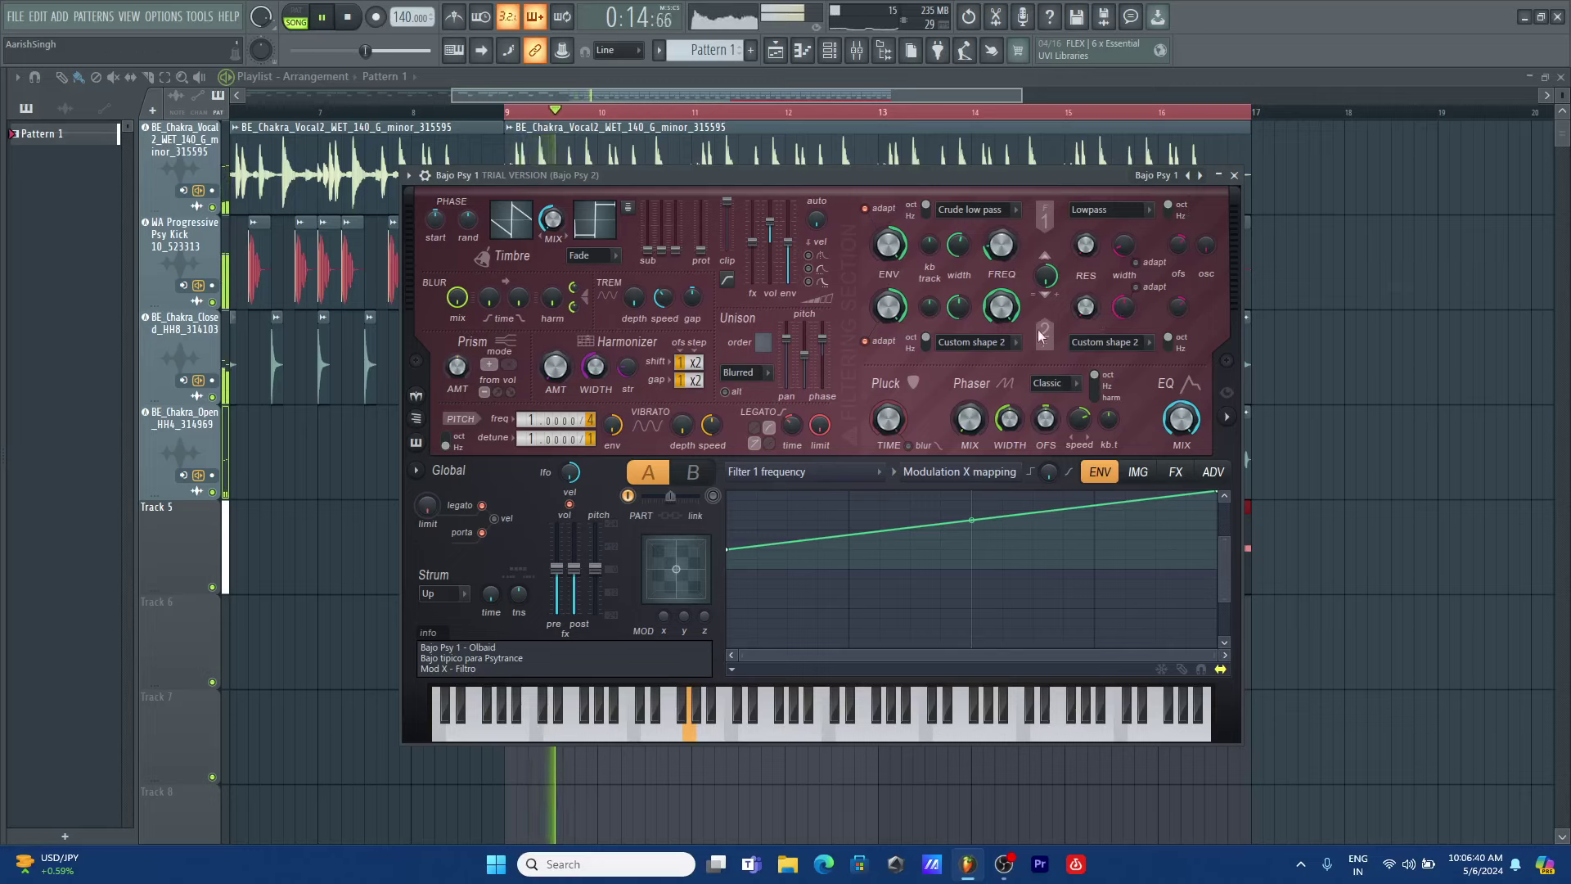
{"action": "left_click_drag", "start_coordinate": [969, 418], "coordinate": [1010, 352]}
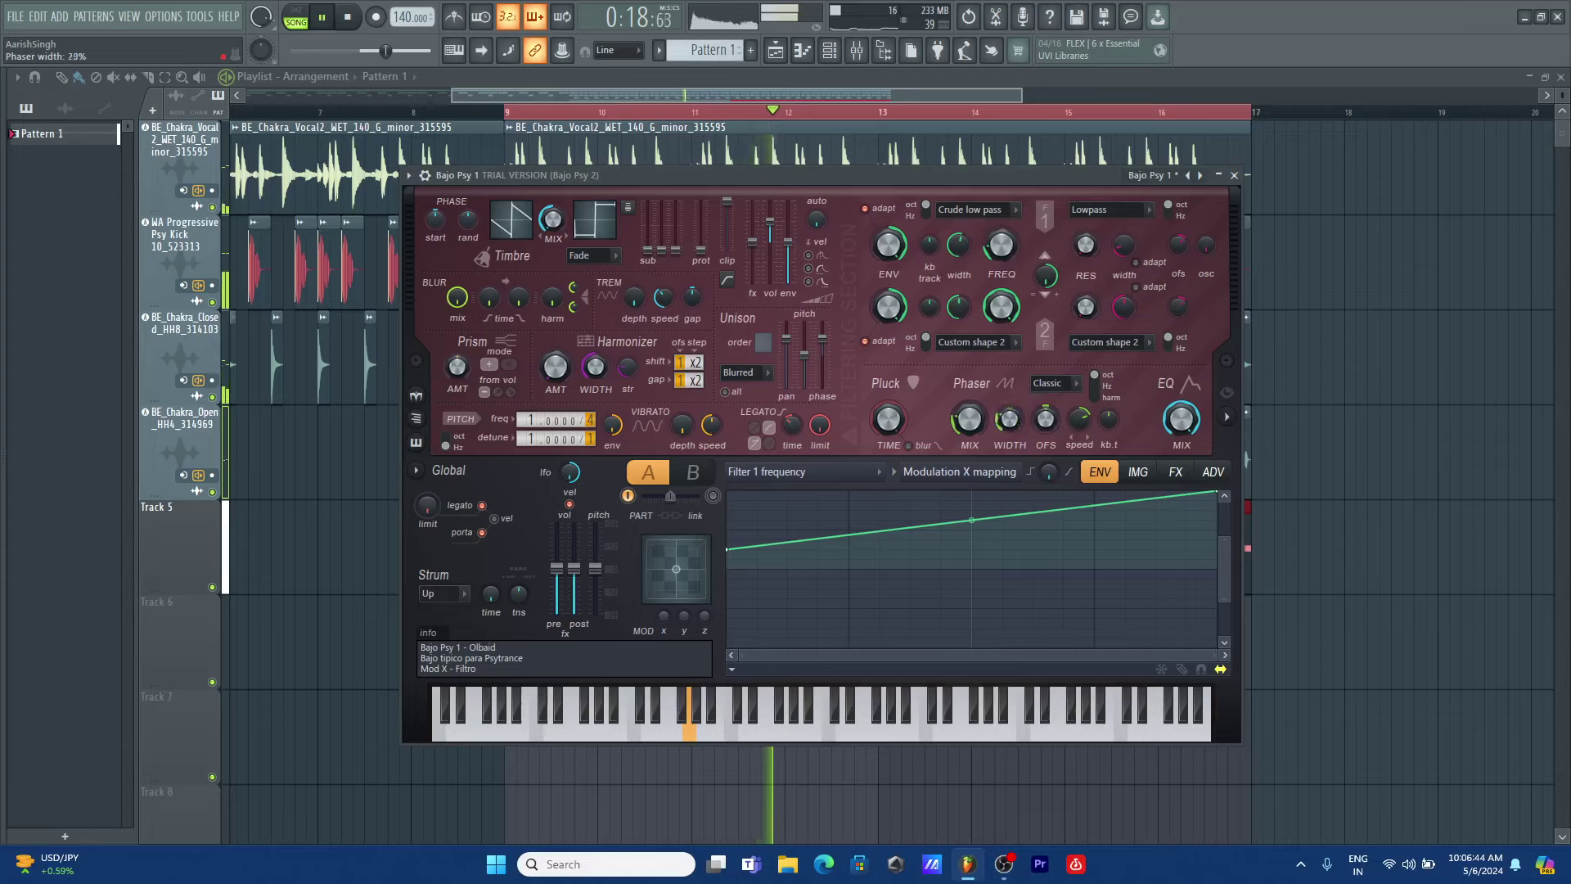
{"action": "mouse_move", "coordinate": [969, 418]}
{"action": "left_mouse_down"}
{"action": "mouse_move", "coordinate": [969, 368]}
{"action": "mouse_move", "coordinate": [986, 434]}
{"action": "mouse_move", "coordinate": [969, 393]}
{"action": "mouse_move", "coordinate": [1010, 405]}
{"action": "mouse_move", "coordinate": [968, 428]}
{"action": "left_mouse_up"}
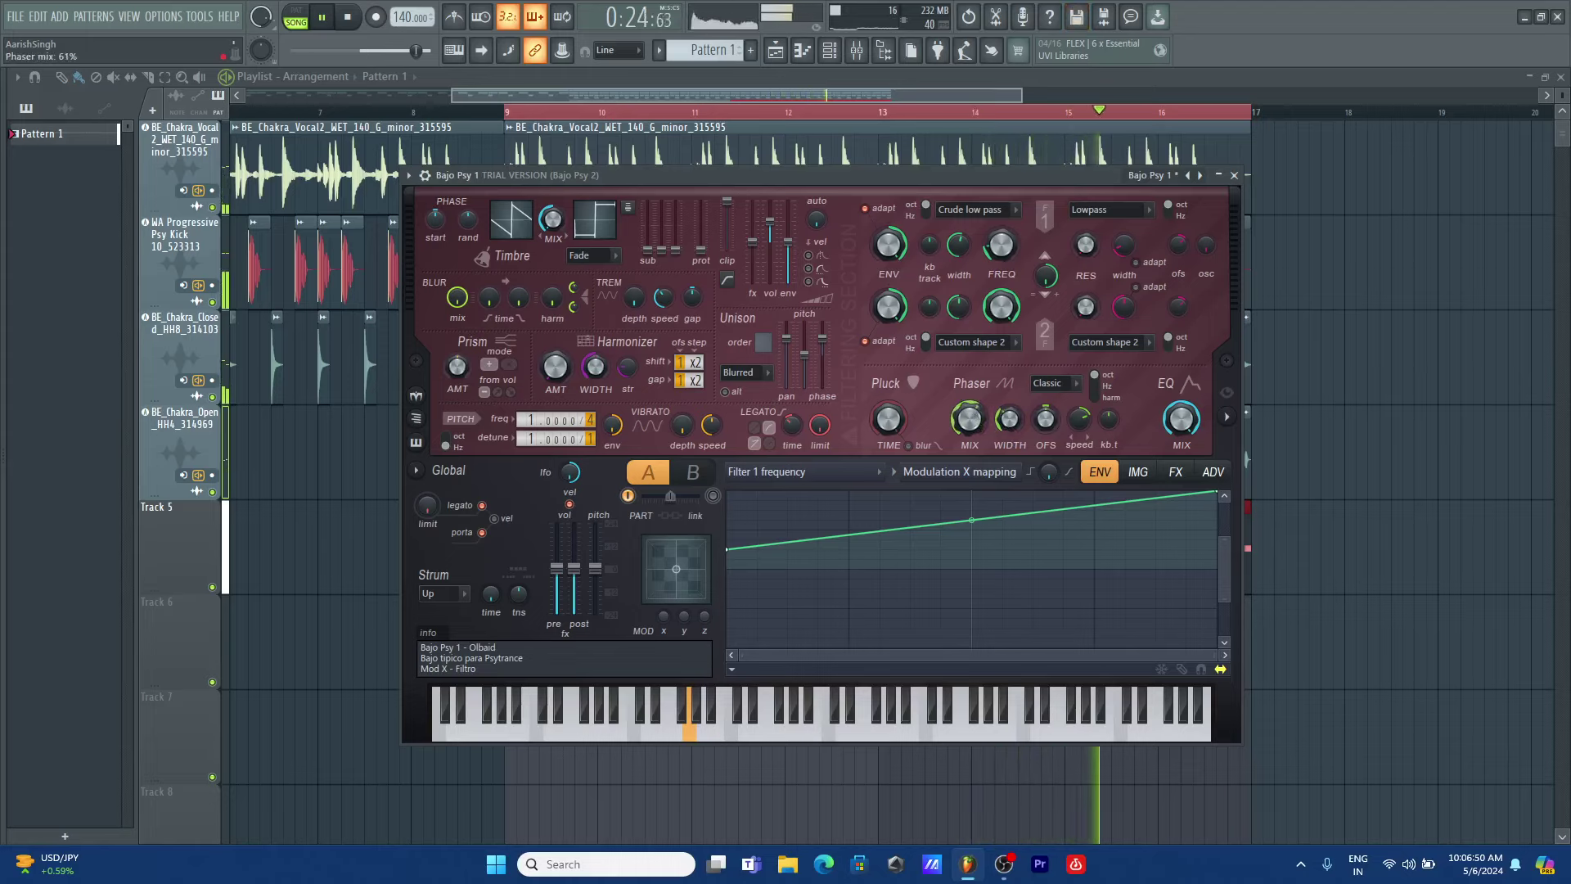
{"action": "left_click", "coordinate": [1233, 176]}
{"action": "key", "text": "space"}
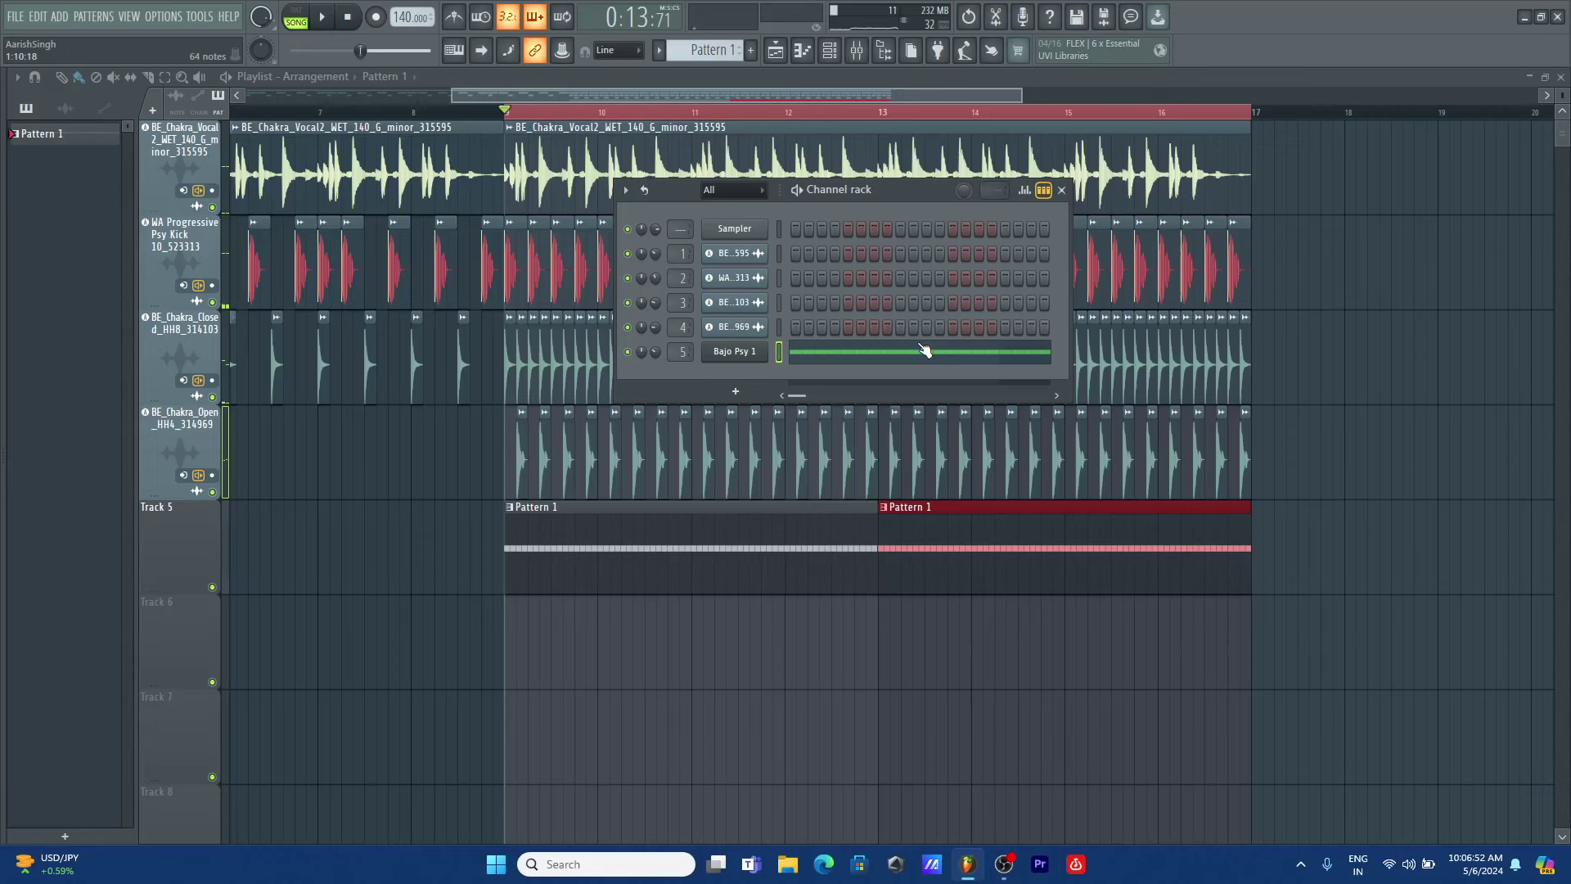
- Select all the G4 notes in Bajo Psy 1's piano roll and delete them
{"action": "left_click", "coordinate": [824, 362]}
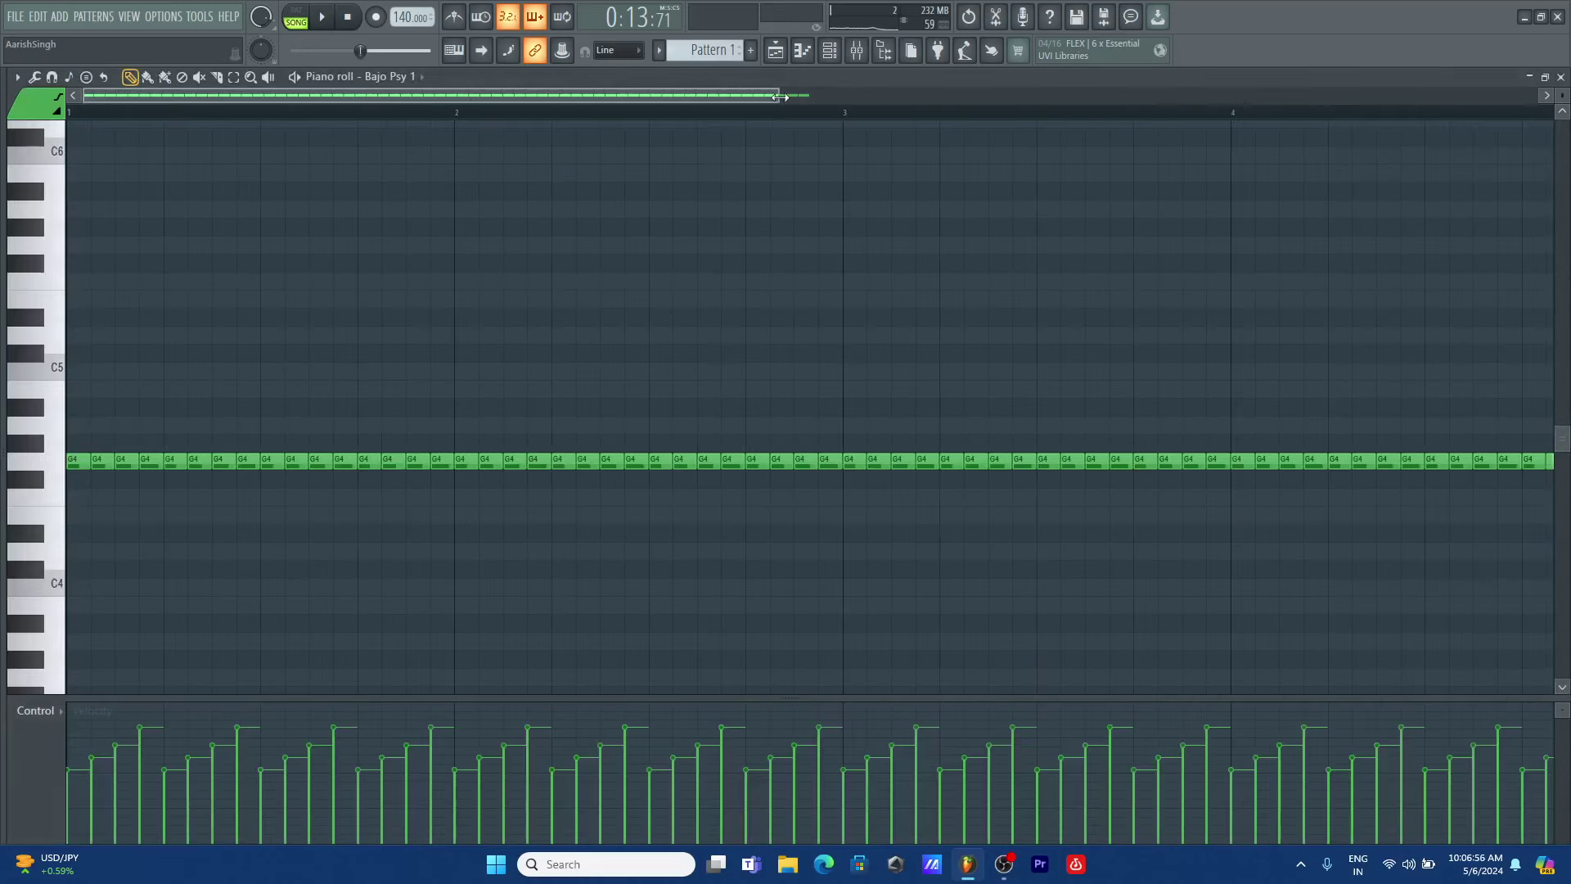
{"action": "left_click_drag", "start_coordinate": [778, 97], "coordinate": [1227, 96]}
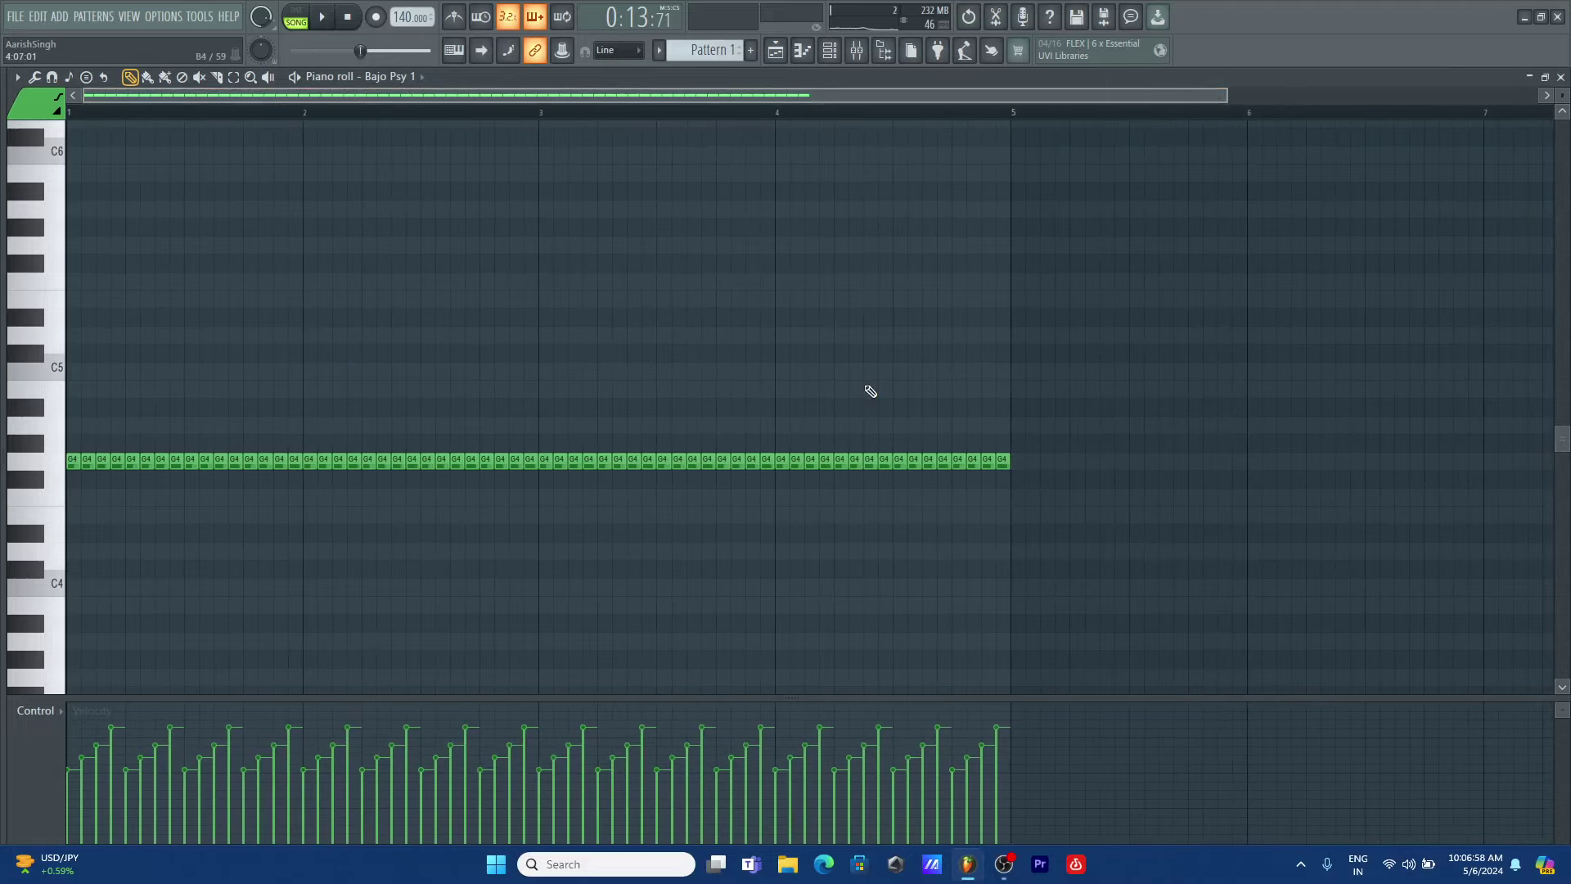
{"action": "key", "text": "ctrl+z"}
{"action": "left_click_drag", "start_coordinate": [1018, 361], "coordinate": [40, 562]}
{"action": "key", "text": "Delete"}
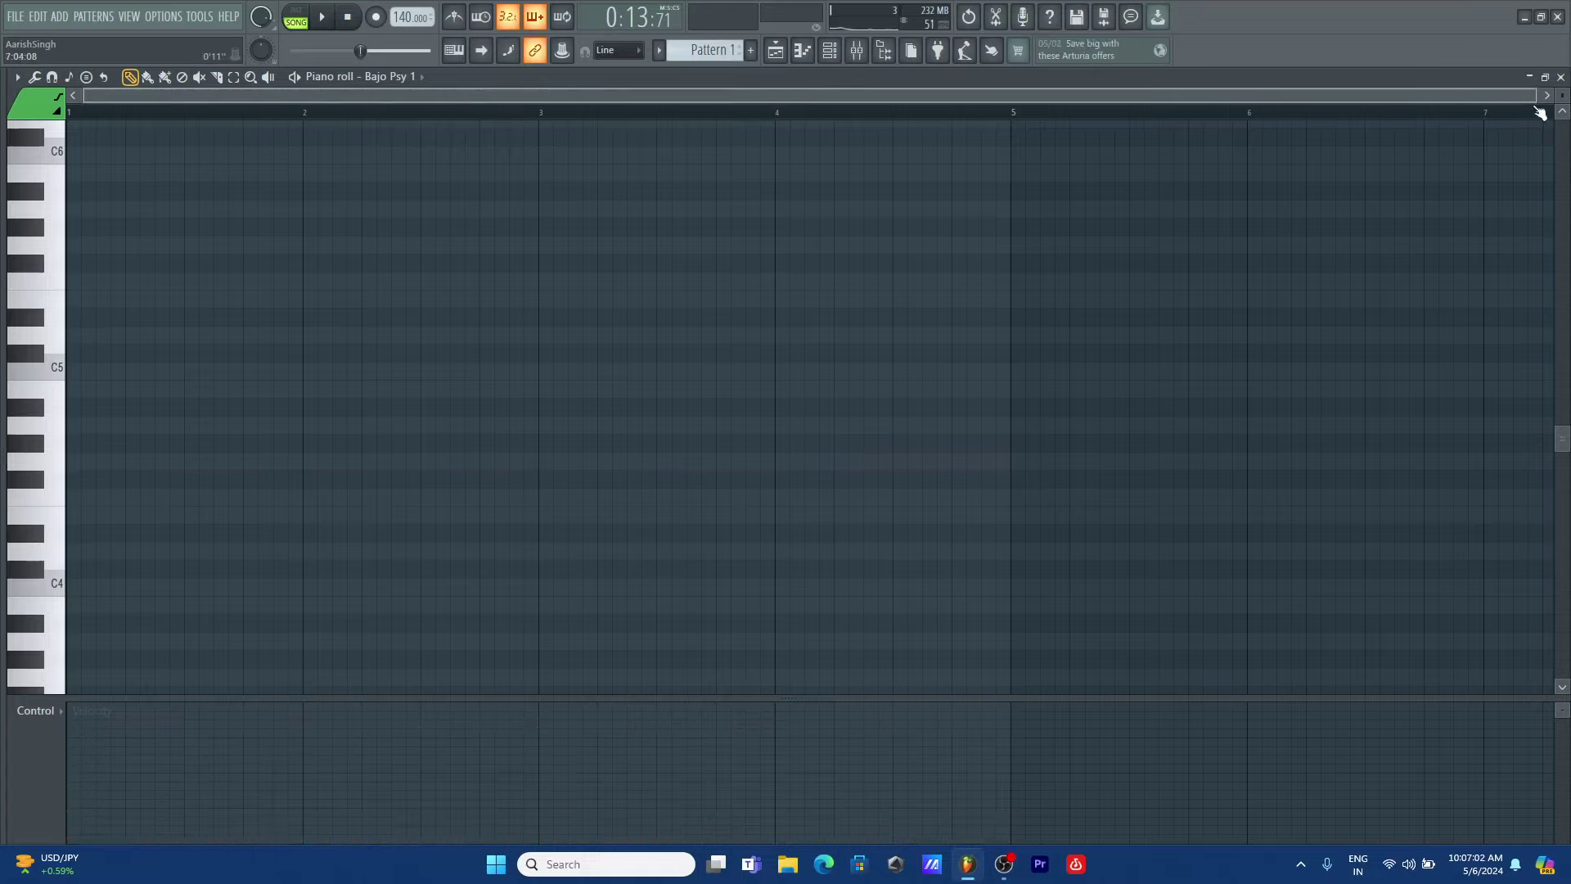
- Draw four consecutive one-step G4 notes across the first beat of Bajo Psy 1's empty piano roll
{"action": "left_click_drag", "start_coordinate": [1539, 113], "coordinate": [562, 125]}
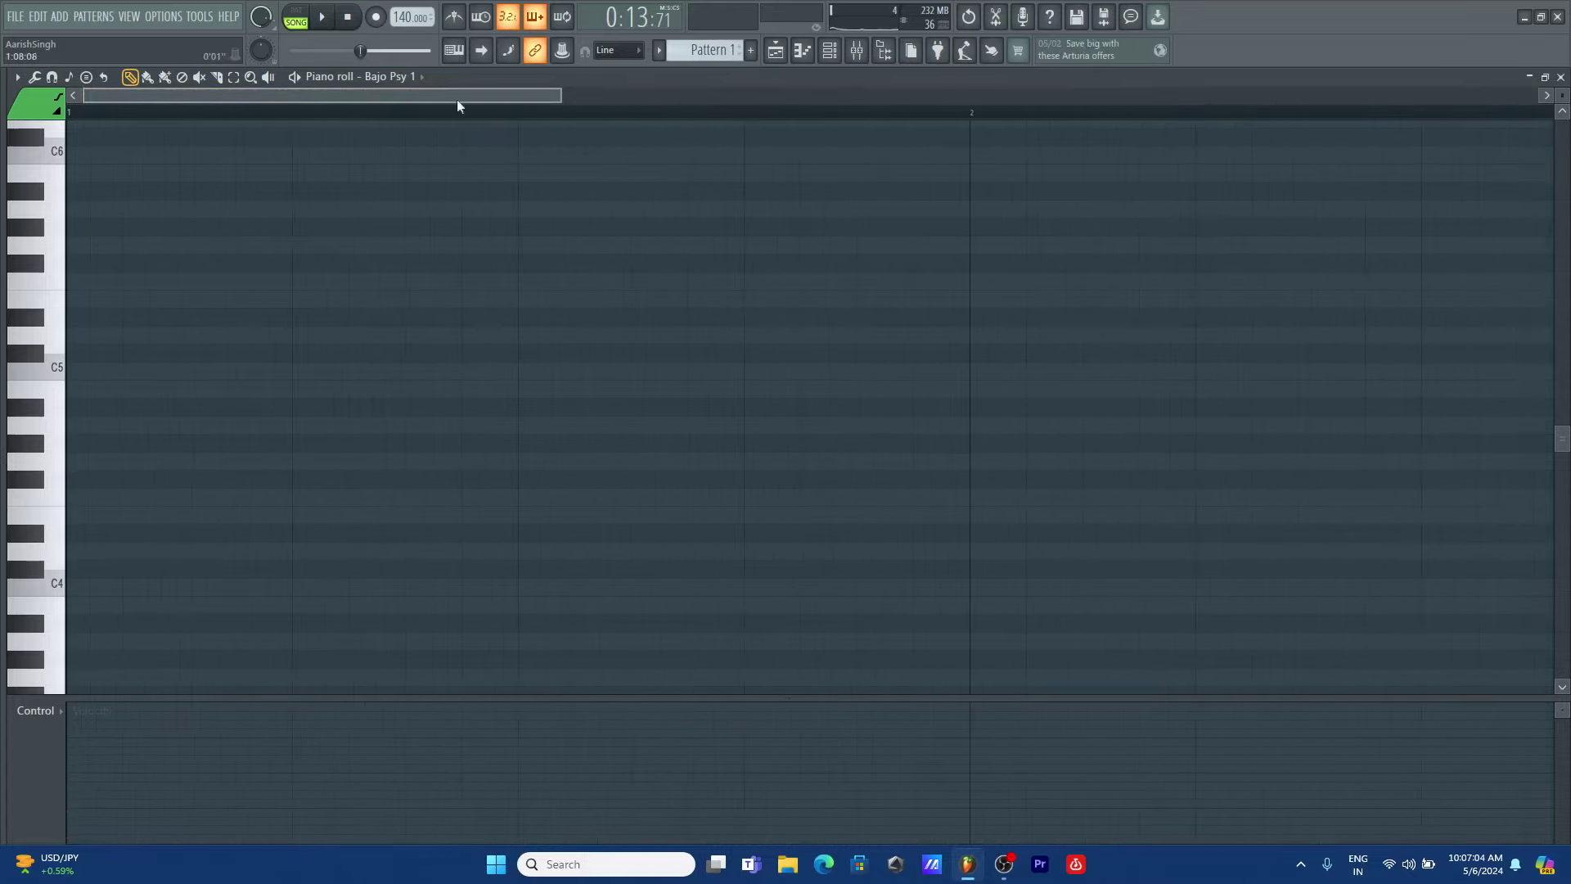
{"action": "left_click", "coordinate": [90, 460]}
{"action": "left_click", "coordinate": [127, 460]}
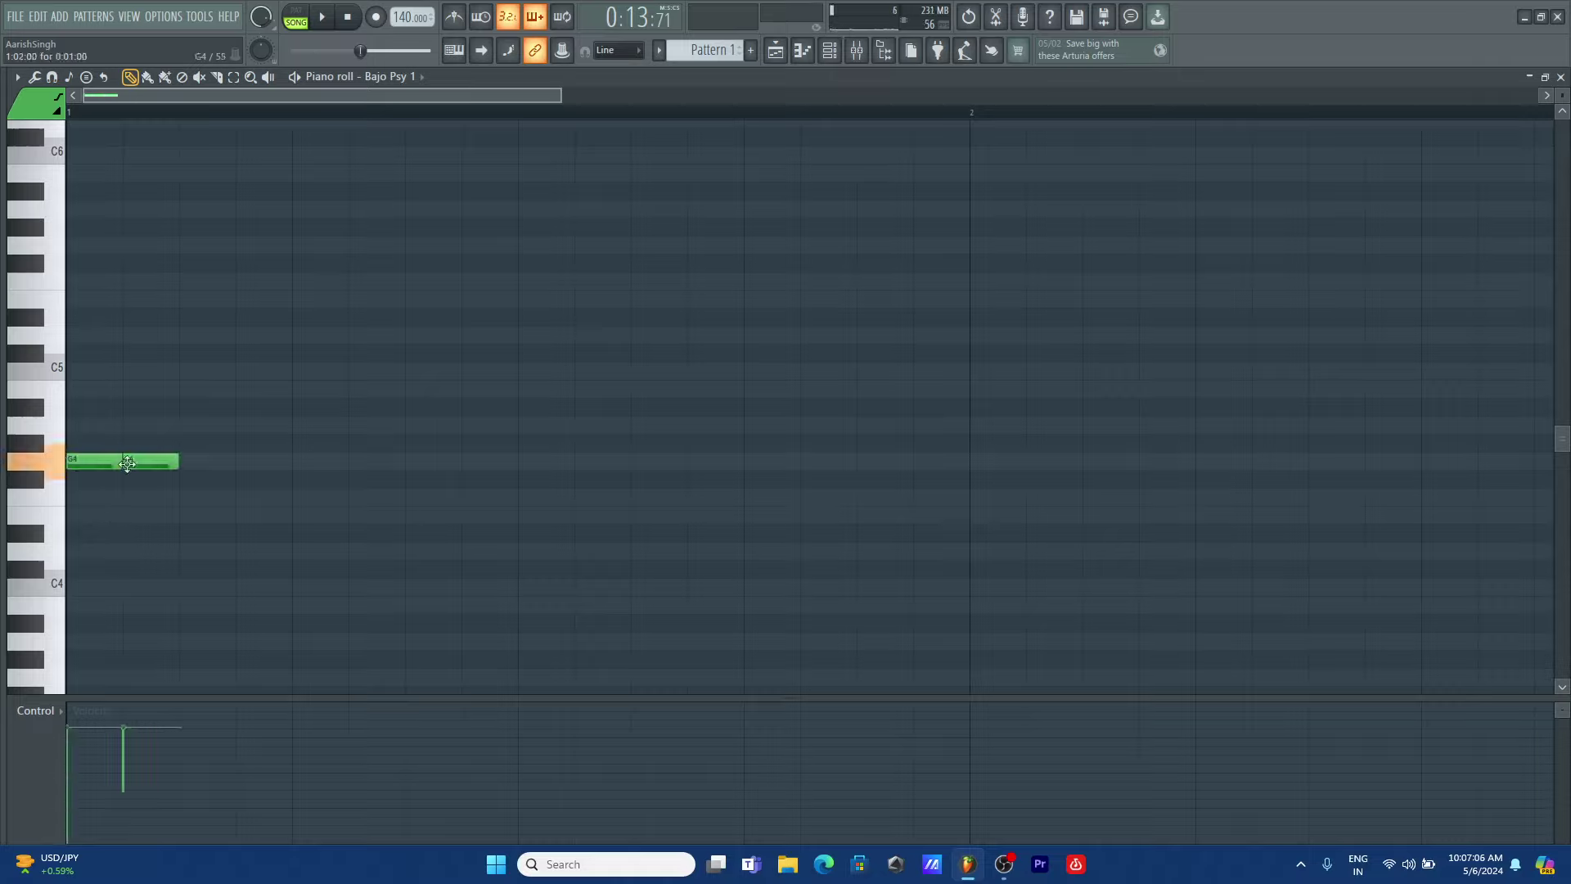
{"action": "left_click", "coordinate": [208, 461]}
{"action": "left_click", "coordinate": [254, 461]}
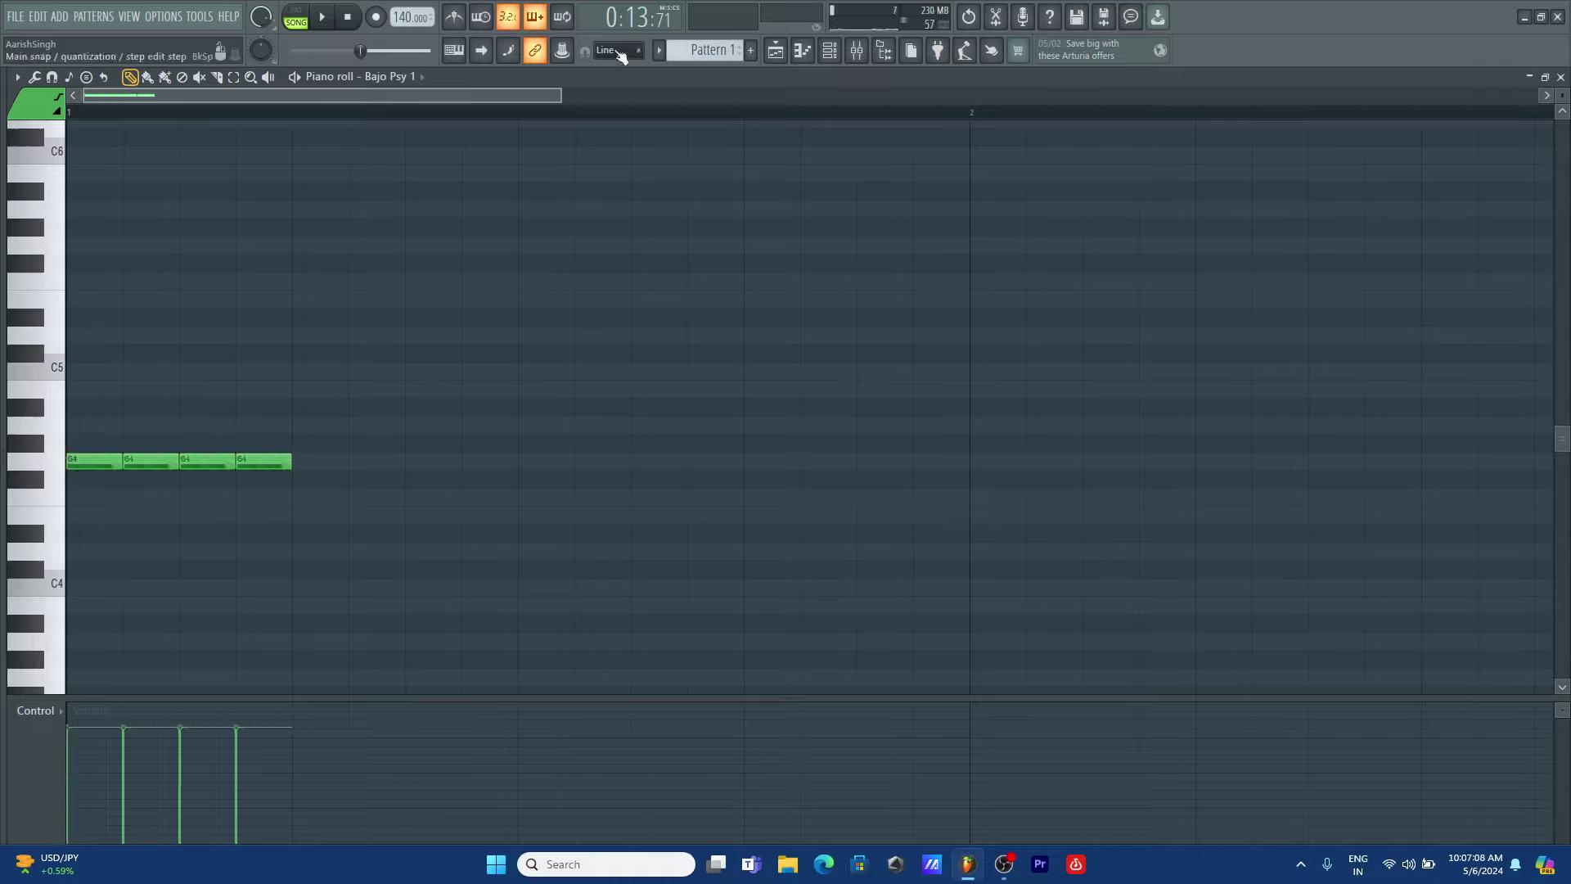
- With a 1/3 beat snap, replace the last three notes by two evenly spaced G4 notes and give the three notes rising velocities
{"action": "left_click", "coordinate": [618, 50]}
{"action": "left_click", "coordinate": [626, 229]}
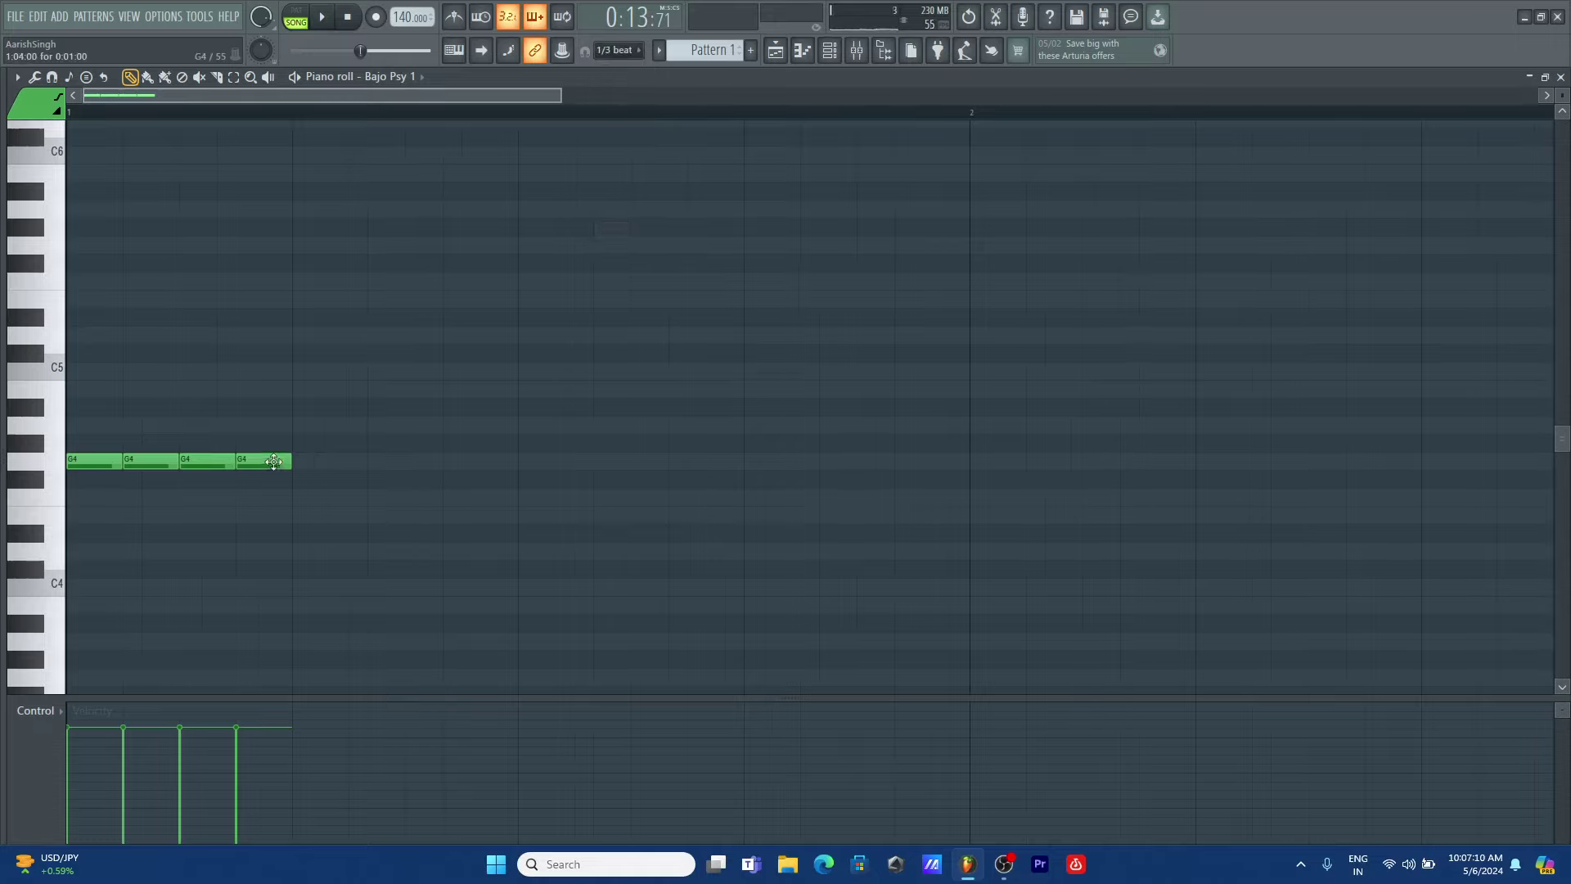
{"action": "right_click", "coordinate": [144, 461]}
{"action": "right_click", "coordinate": [208, 460]}
{"action": "right_click", "coordinate": [262, 460]}
{"action": "left_click", "coordinate": [156, 461]}
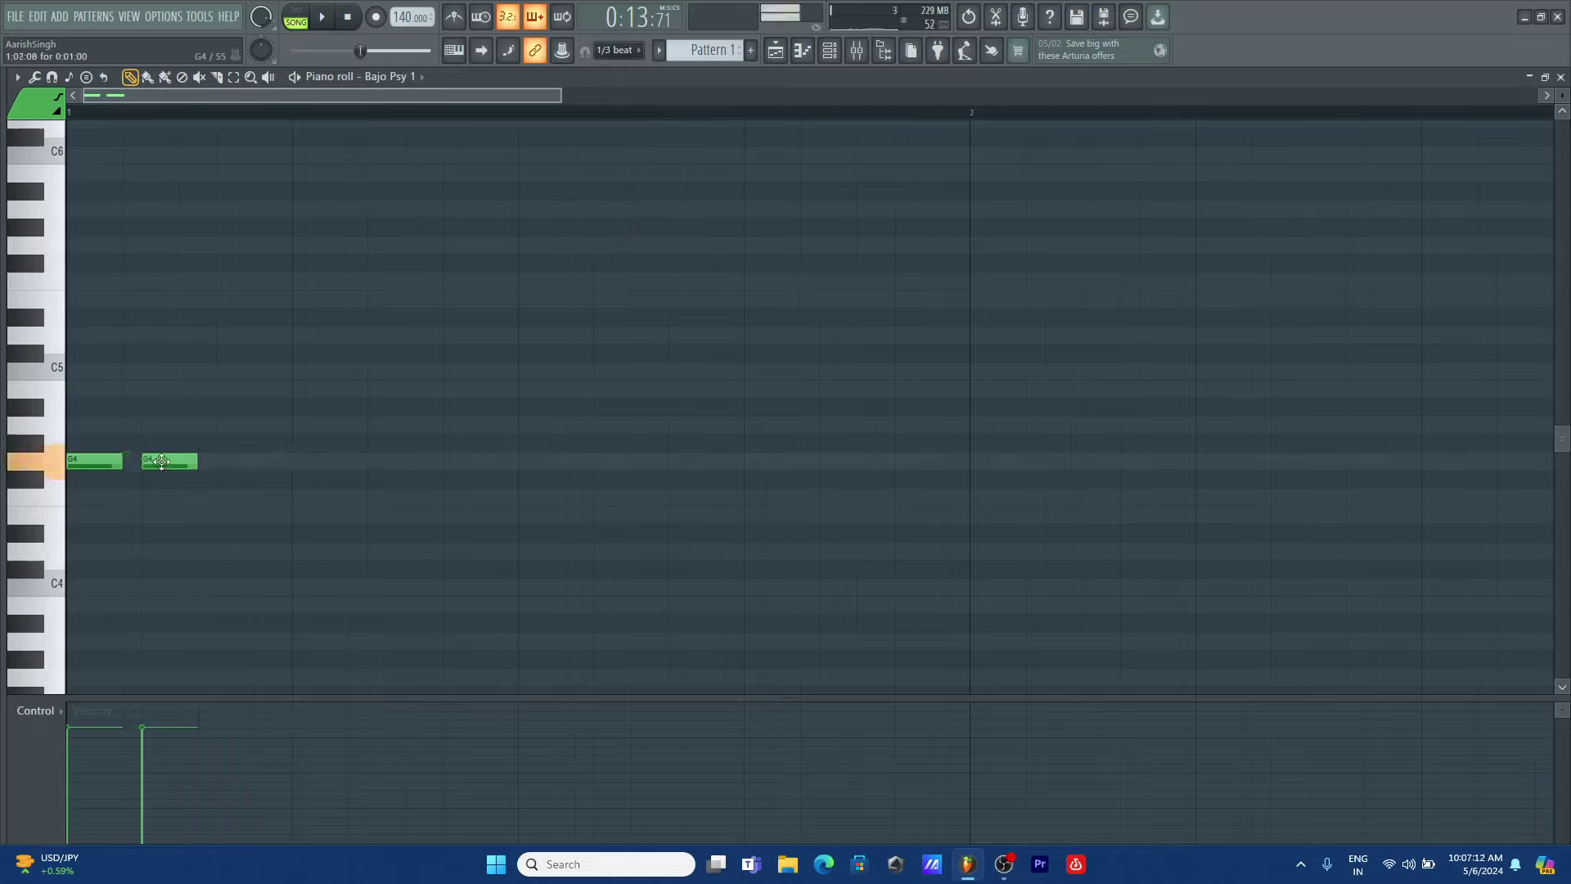
{"action": "left_click", "coordinate": [229, 460]}
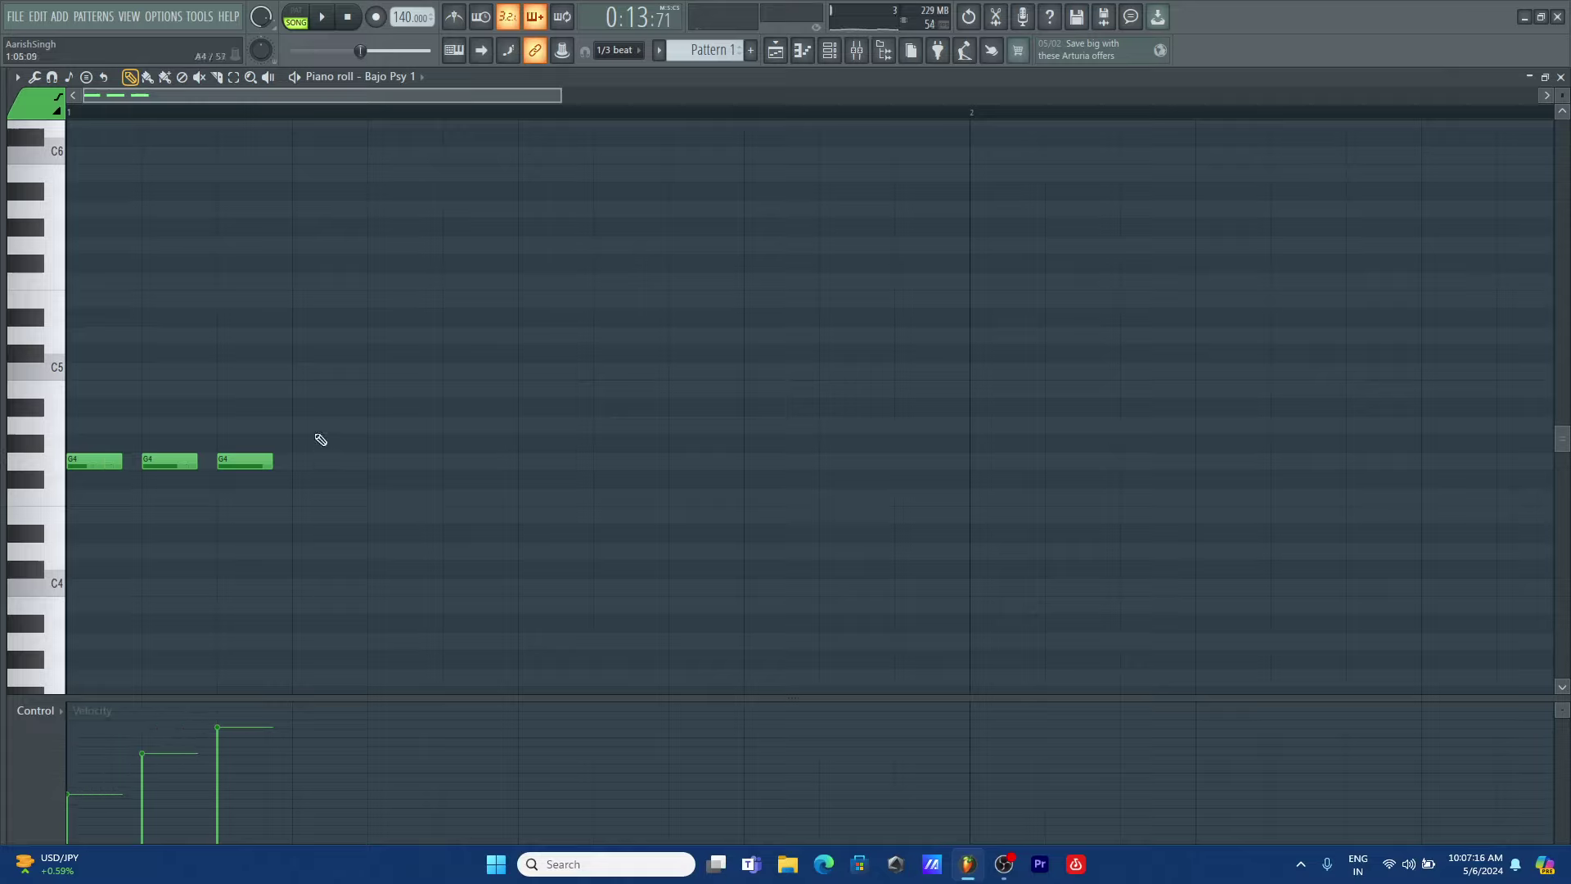
- Duplicate the three-note G4 group across the remaining beats of bar 1 and play the triplet bass pattern
{"action": "left_click_drag", "start_coordinate": [335, 445], "coordinate": [88, 483]}
{"action": "key", "text": "ctrl+b"}
{"action": "key", "text": "ctrl+b"}
{"action": "key", "text": "ctrl+b"}
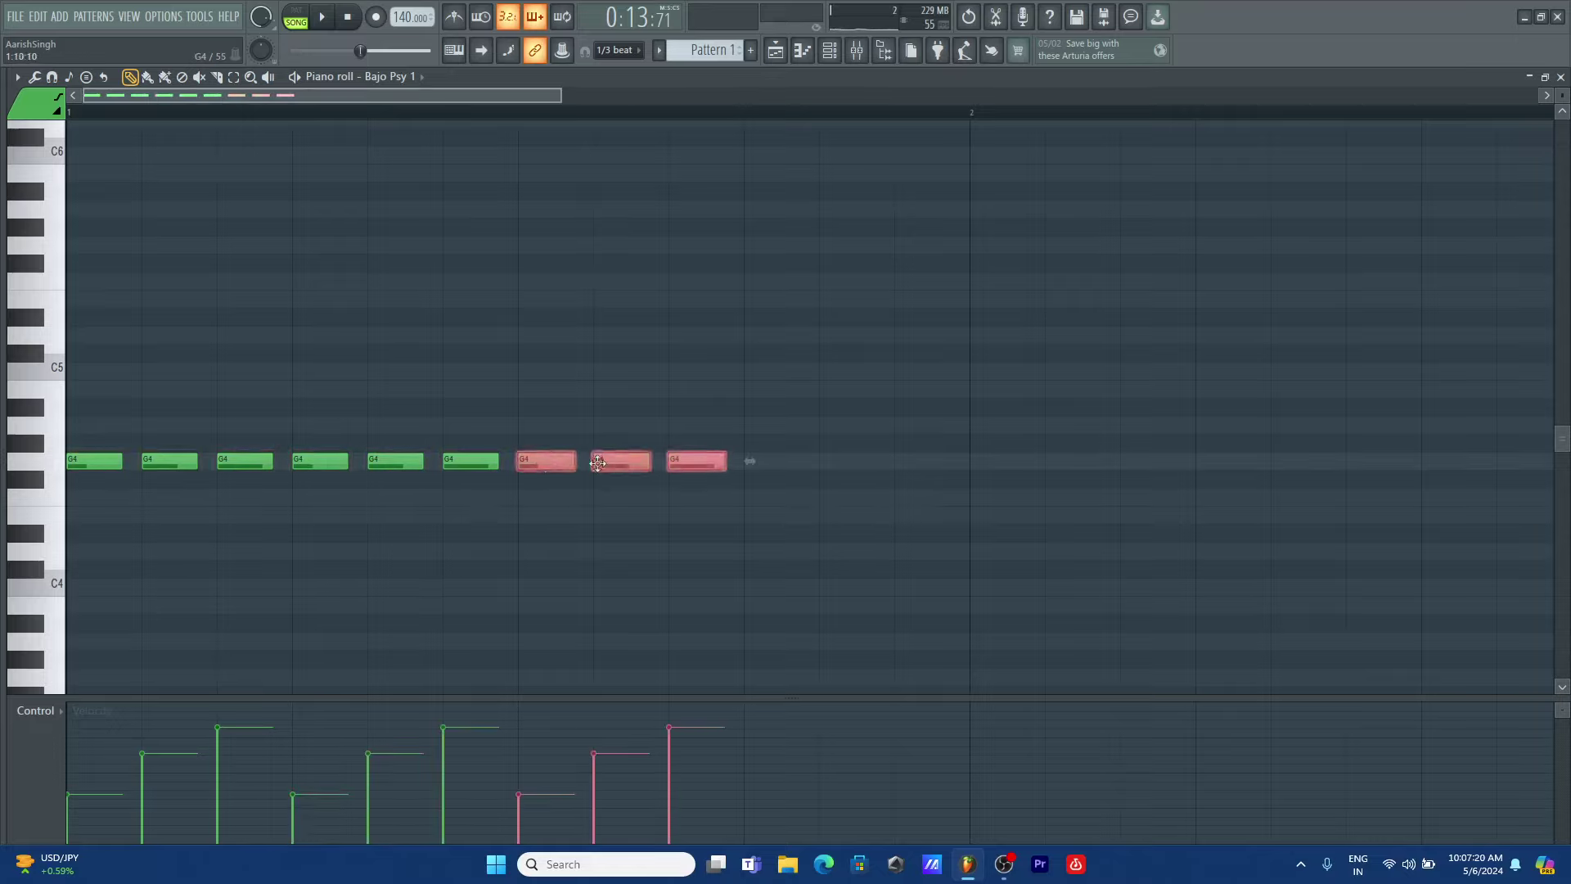
{"action": "left_click_drag", "start_coordinate": [562, 94], "coordinate": [775, 92]}
{"action": "key", "text": "space"}
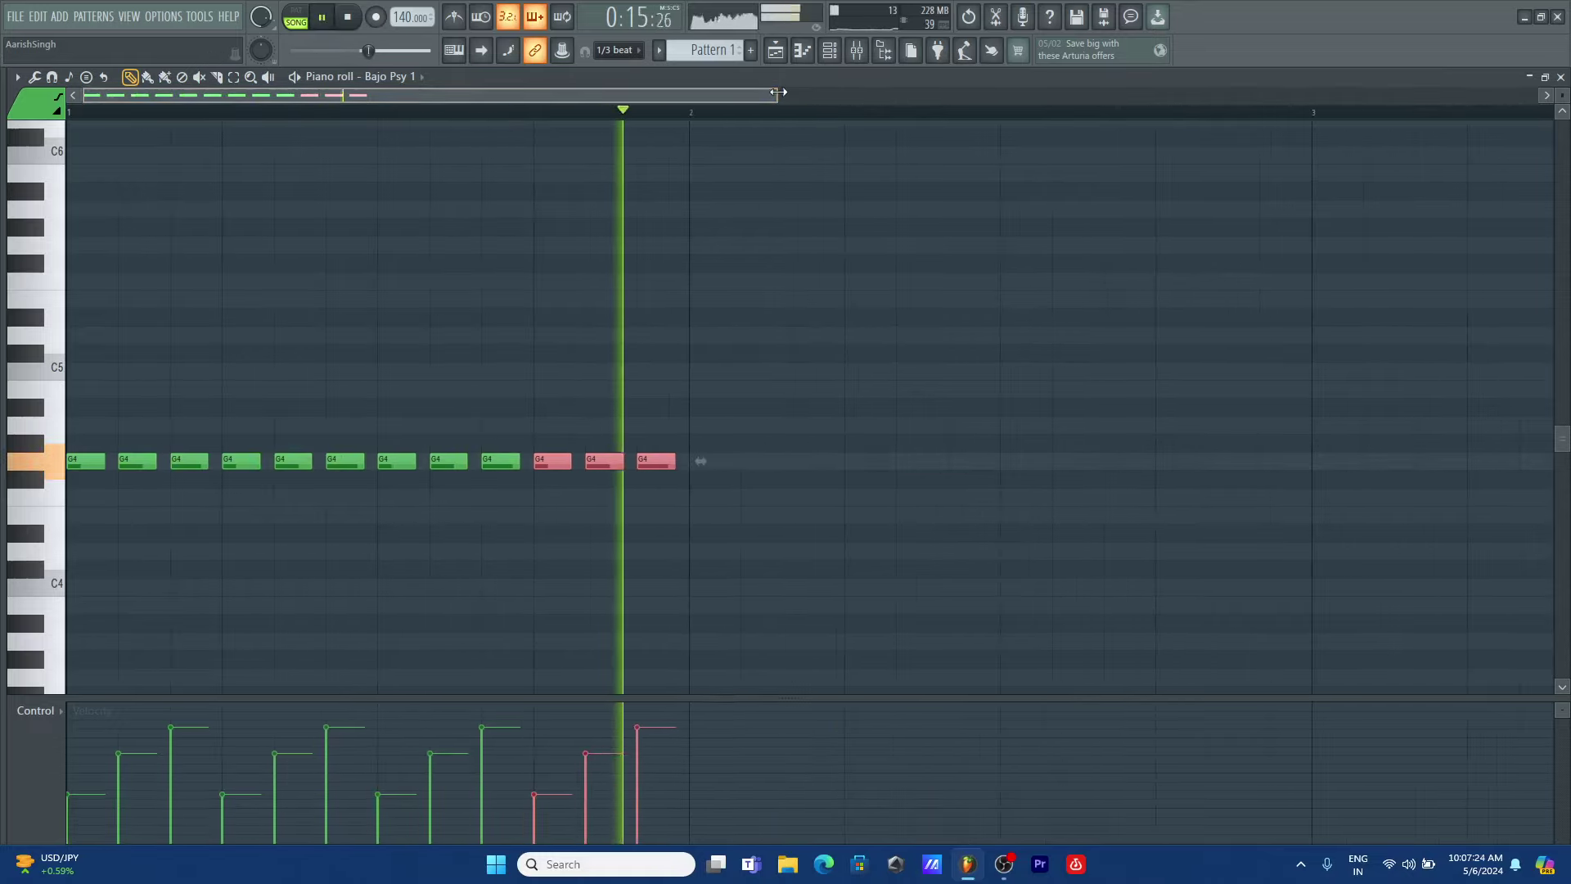
{"action": "key", "text": "space"}
- Mute the vocal track in the playlist and play the bass pattern with Bajo Psy 1's piano roll open
{"action": "left_click", "coordinate": [775, 50]}
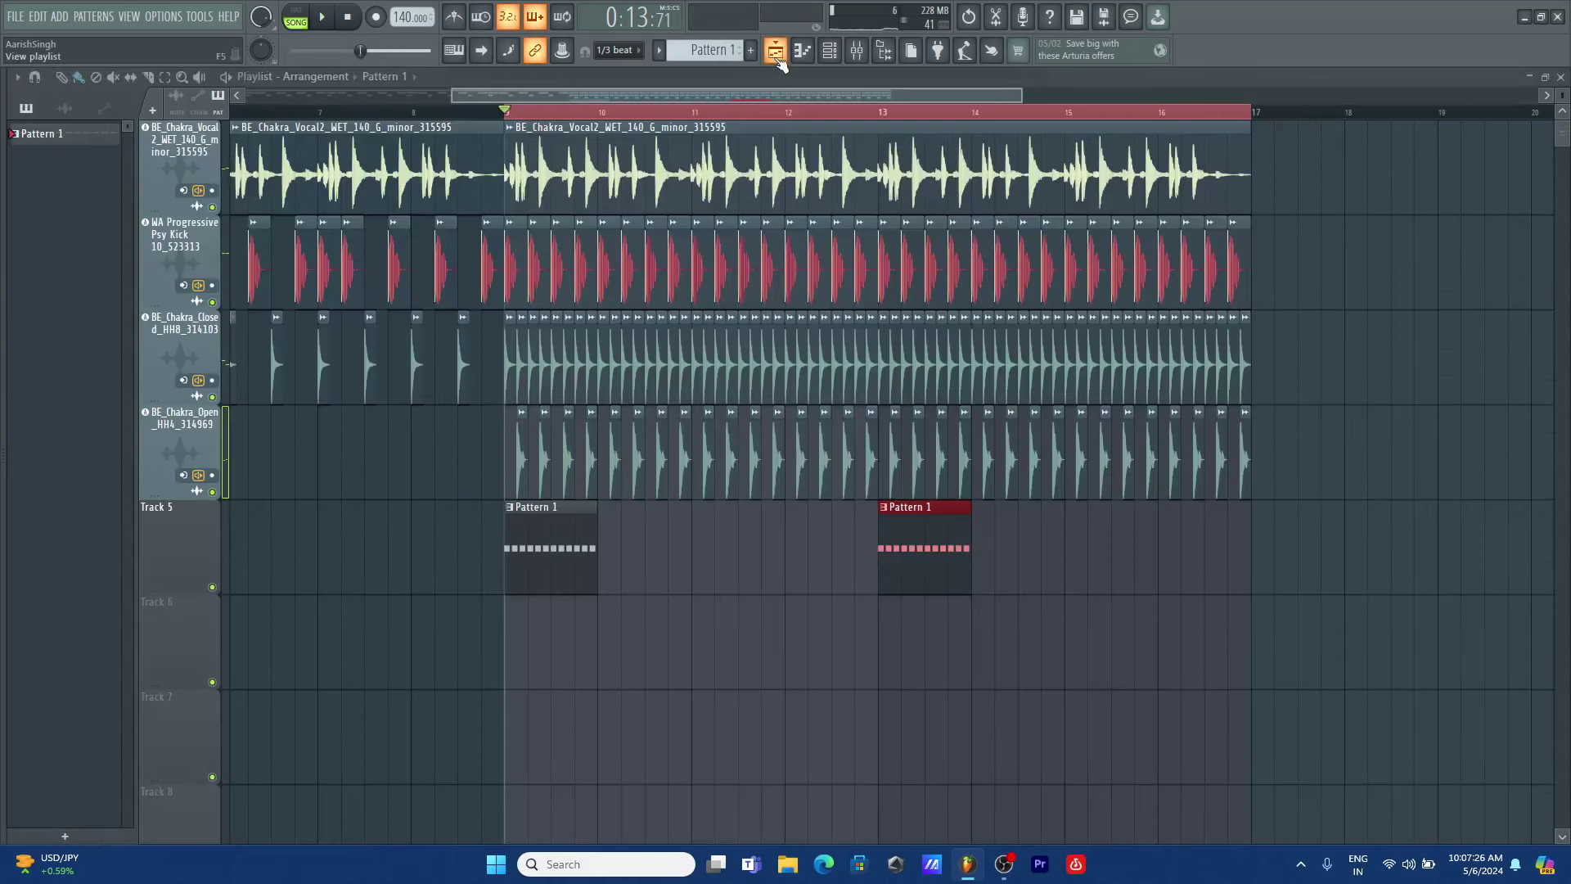
{"action": "left_click", "coordinate": [218, 210]}
{"action": "left_click", "coordinate": [830, 51]}
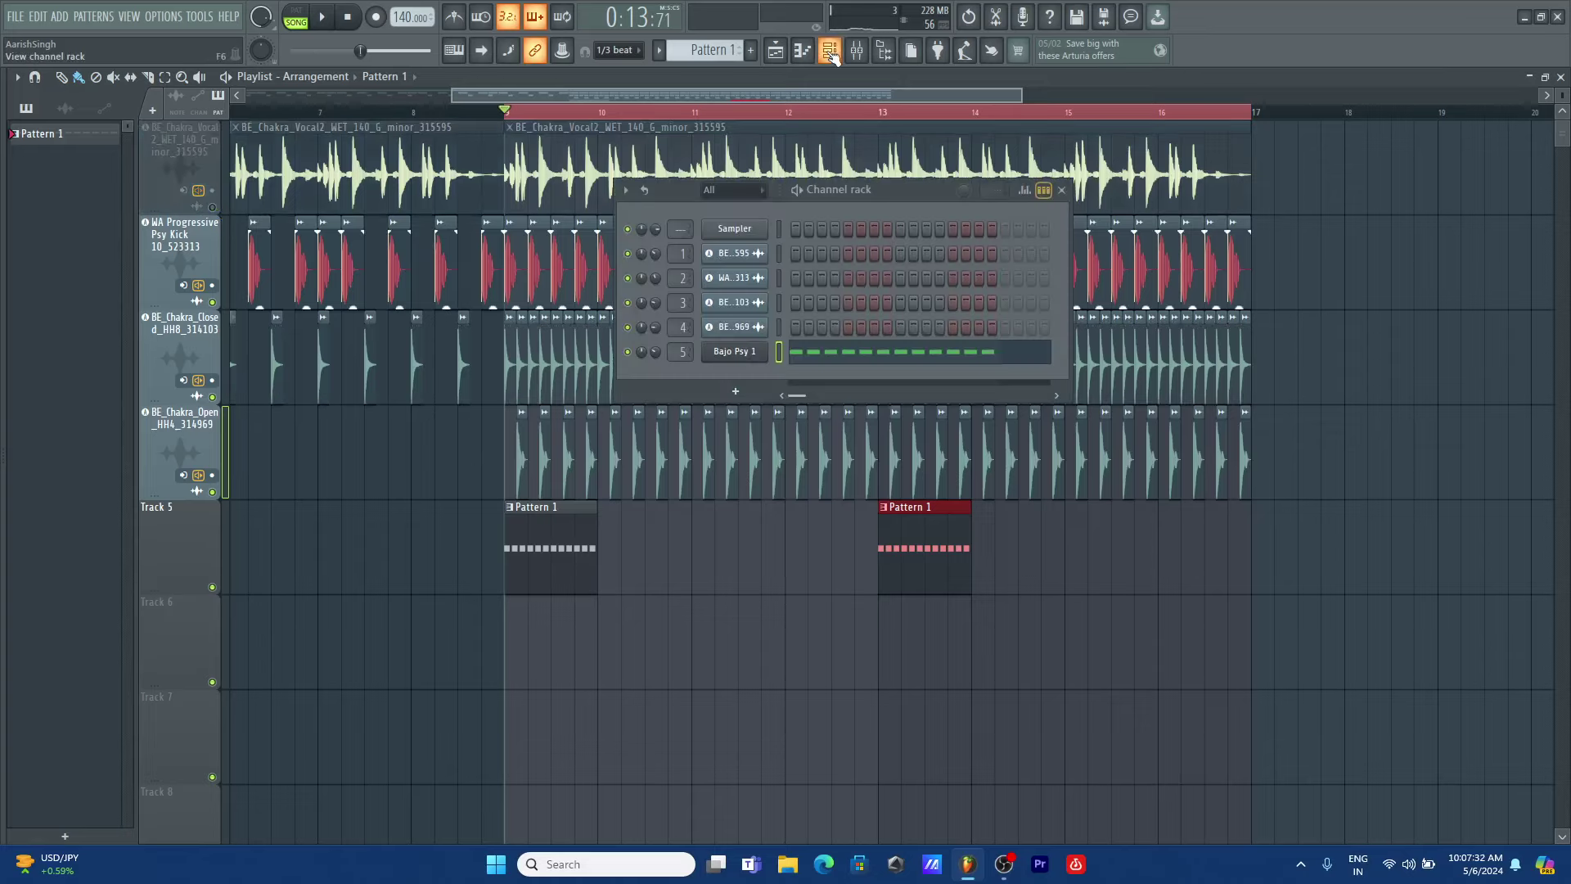
{"action": "left_click", "coordinate": [824, 358]}
{"action": "key", "text": "space"}
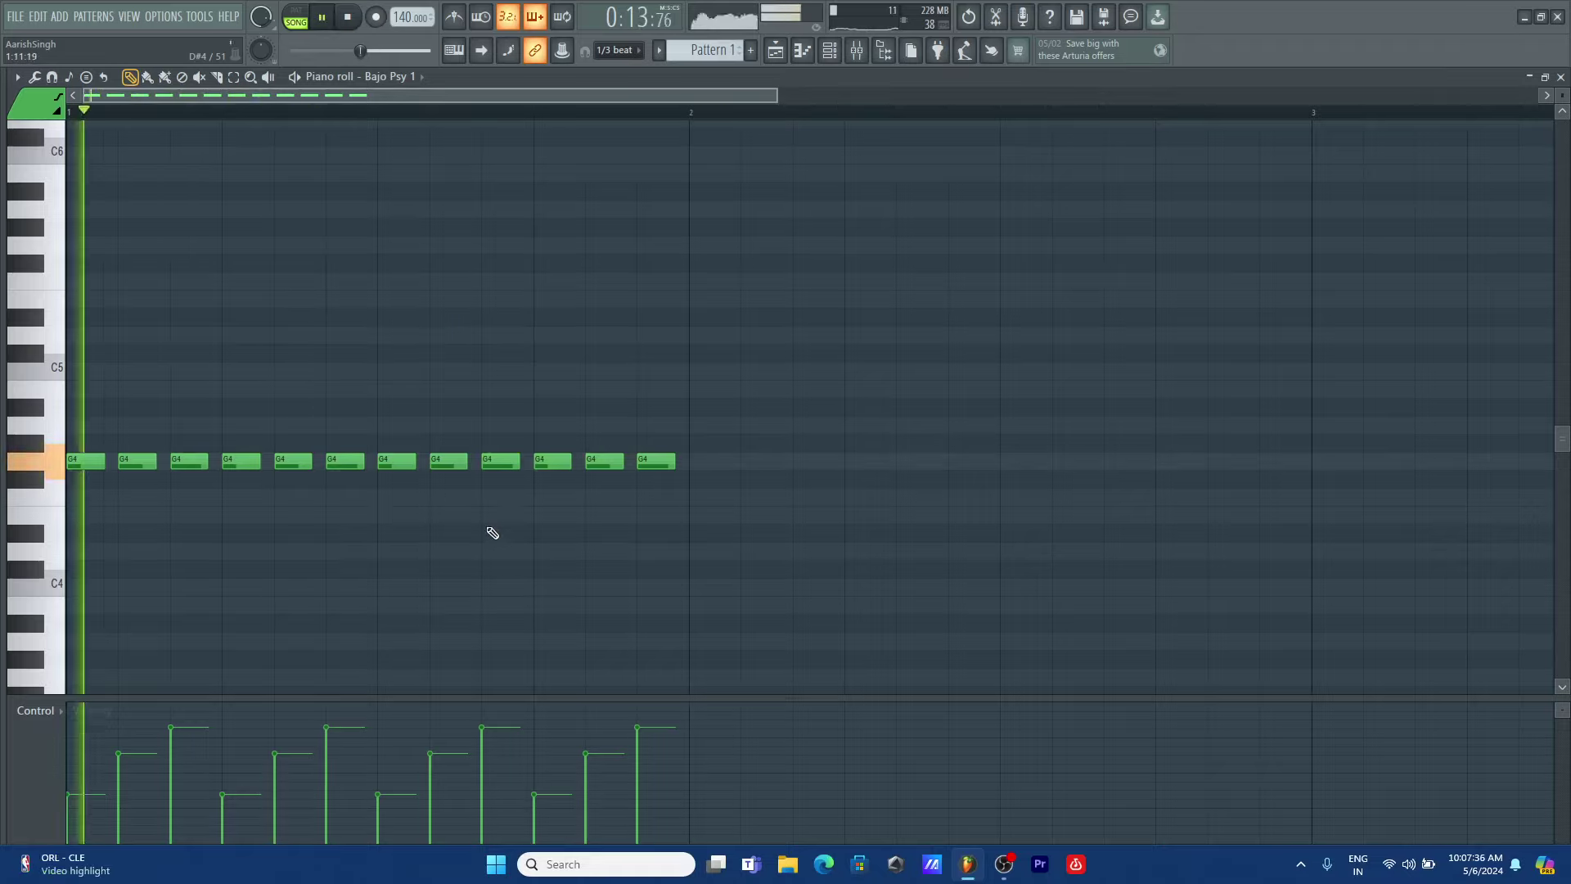
{"action": "key", "text": "space"}
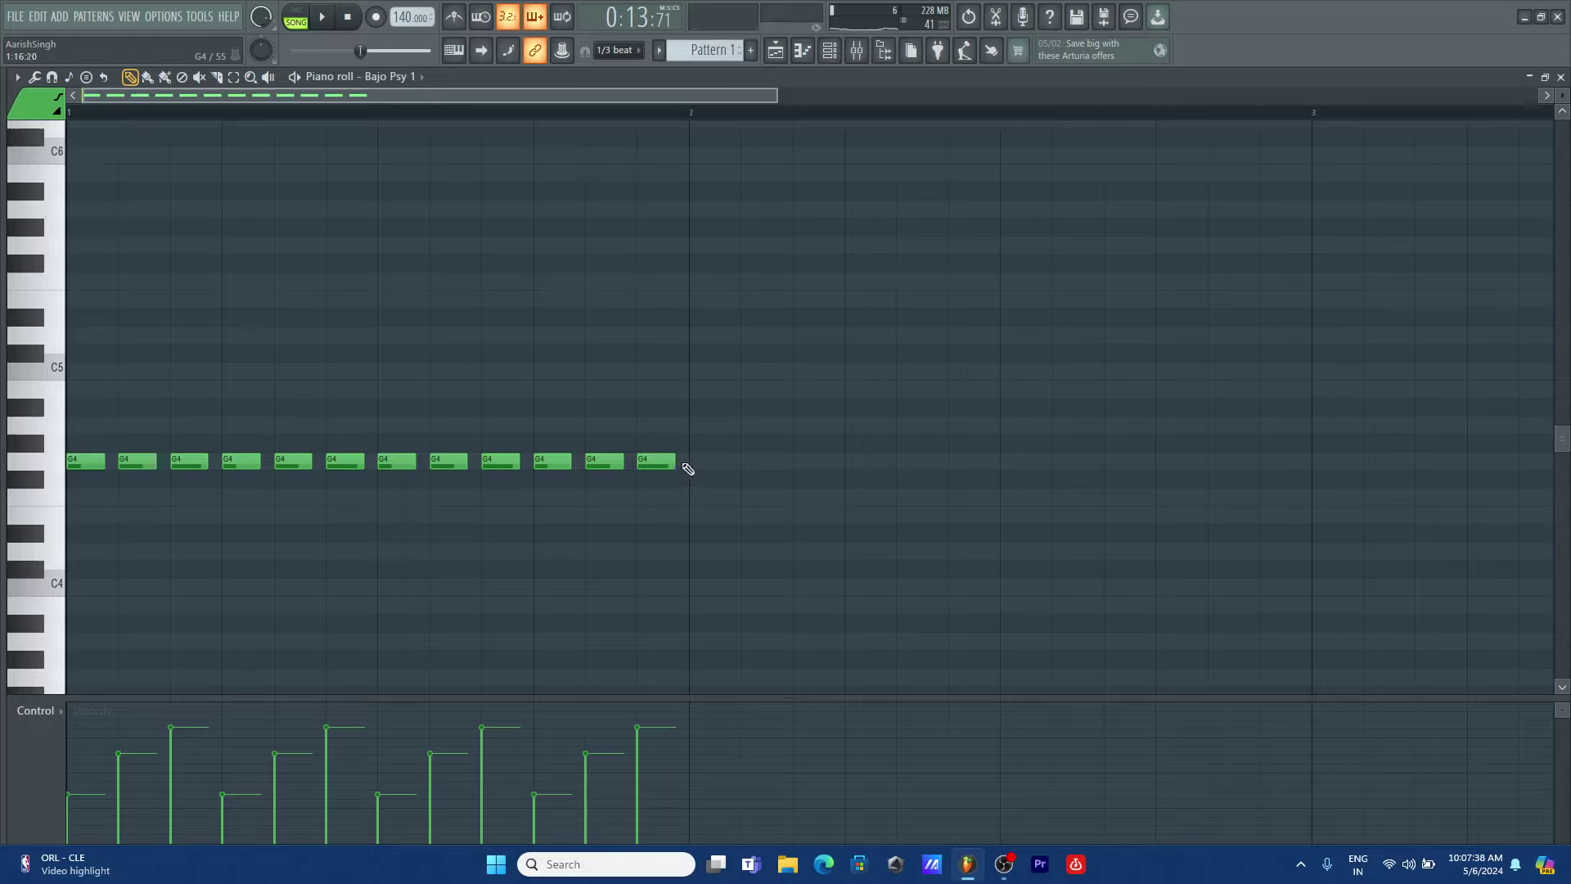
- With a 1/6 beat snap, replace the last two G4 notes of bar 1 with four short notes and play the pattern
{"action": "left_click", "coordinate": [616, 50]}
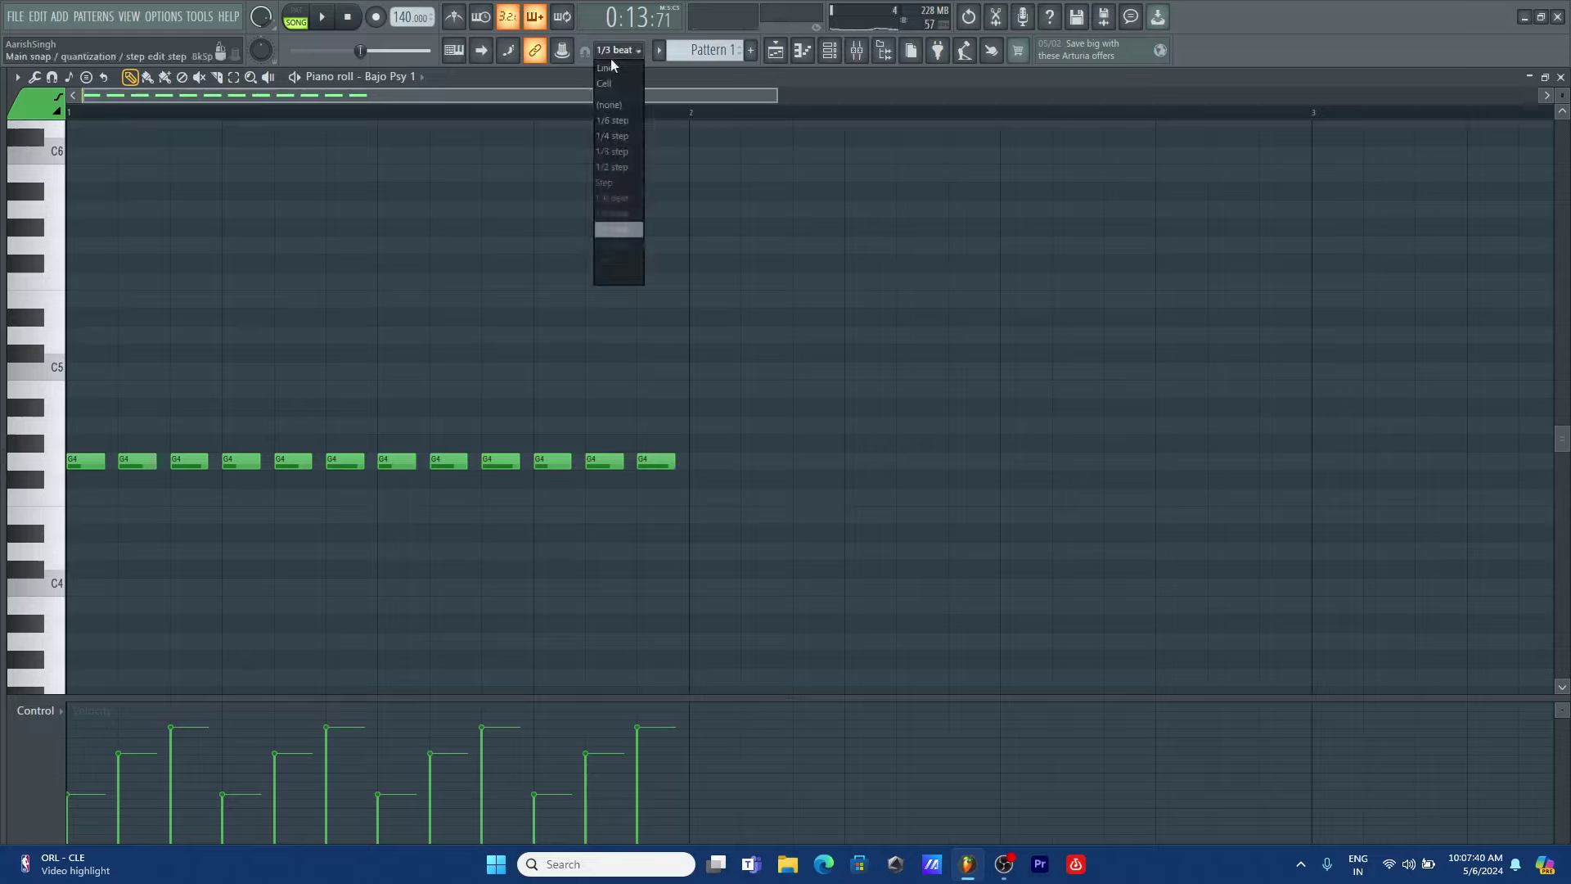
{"action": "left_click", "coordinate": [618, 195]}
{"action": "left_click_drag", "start_coordinate": [697, 460], "coordinate": [615, 474]}
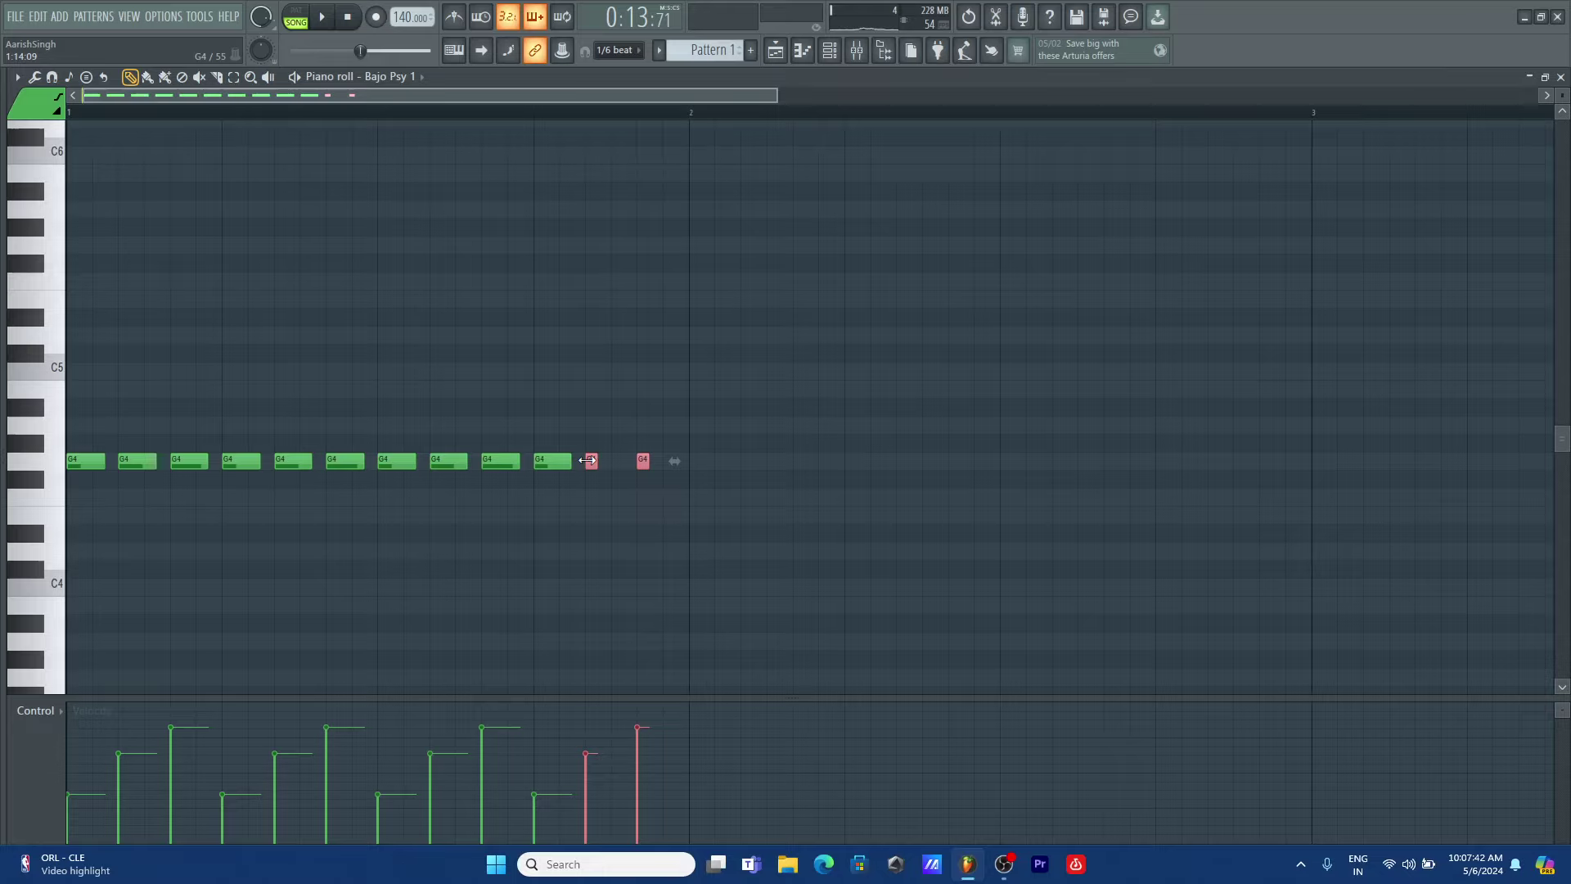
{"action": "left_click", "coordinate": [615, 460]}
{"action": "key", "text": "space"}
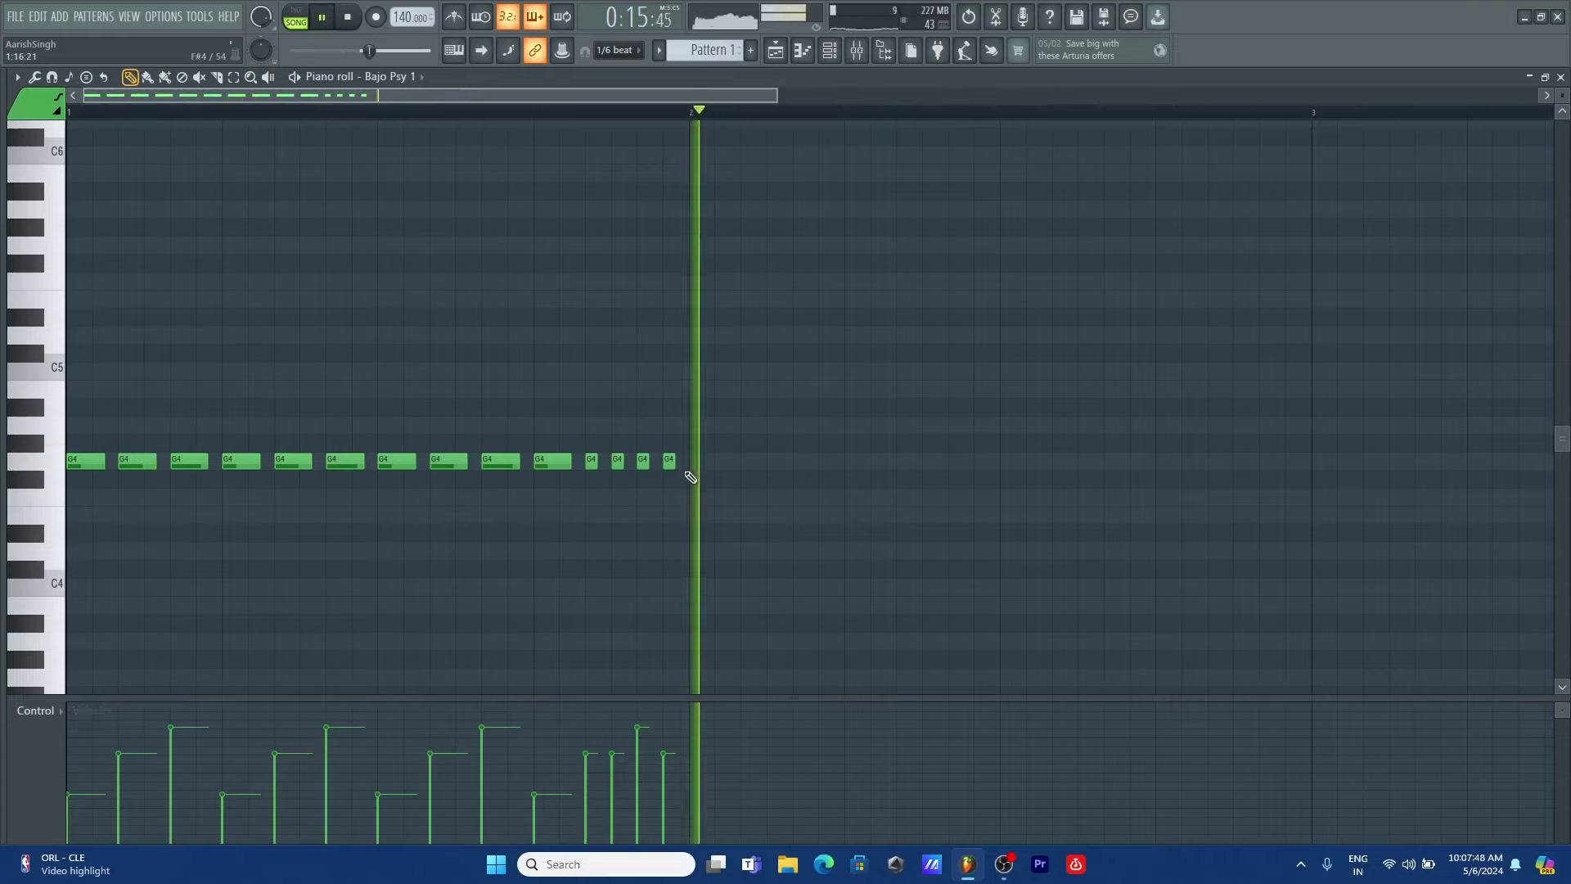
{"action": "key", "text": "space"}
- Duplicate the whole bar 1 bass pattern into bar 2 and play both bars
{"action": "left_click_drag", "start_coordinate": [702, 435], "coordinate": [707, 468]}
{"action": "key", "text": "space"}
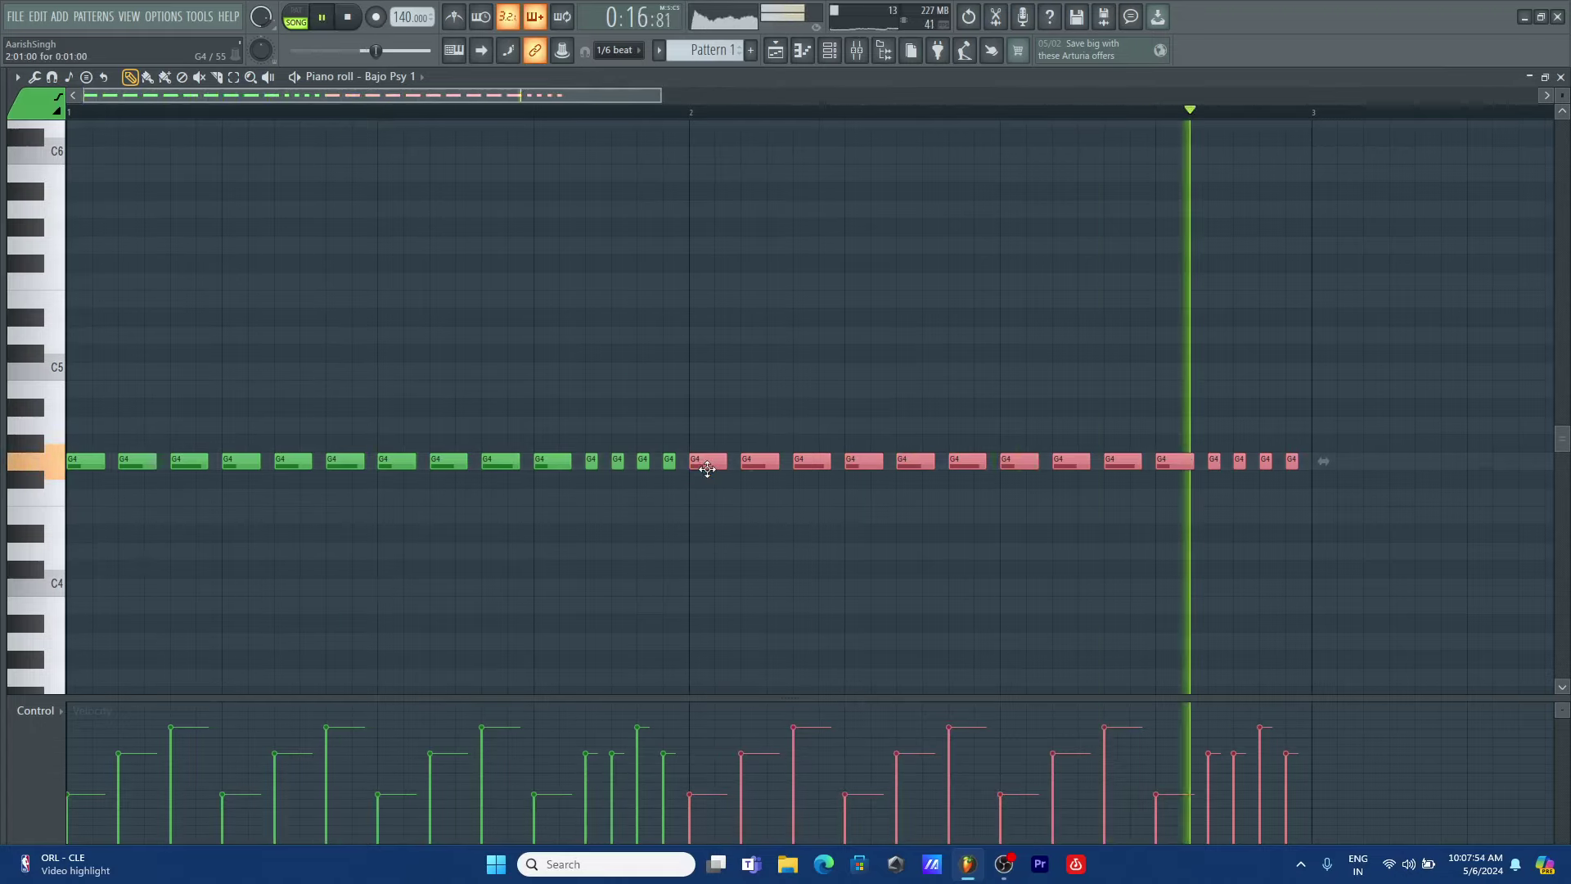
{"action": "key", "text": "space"}
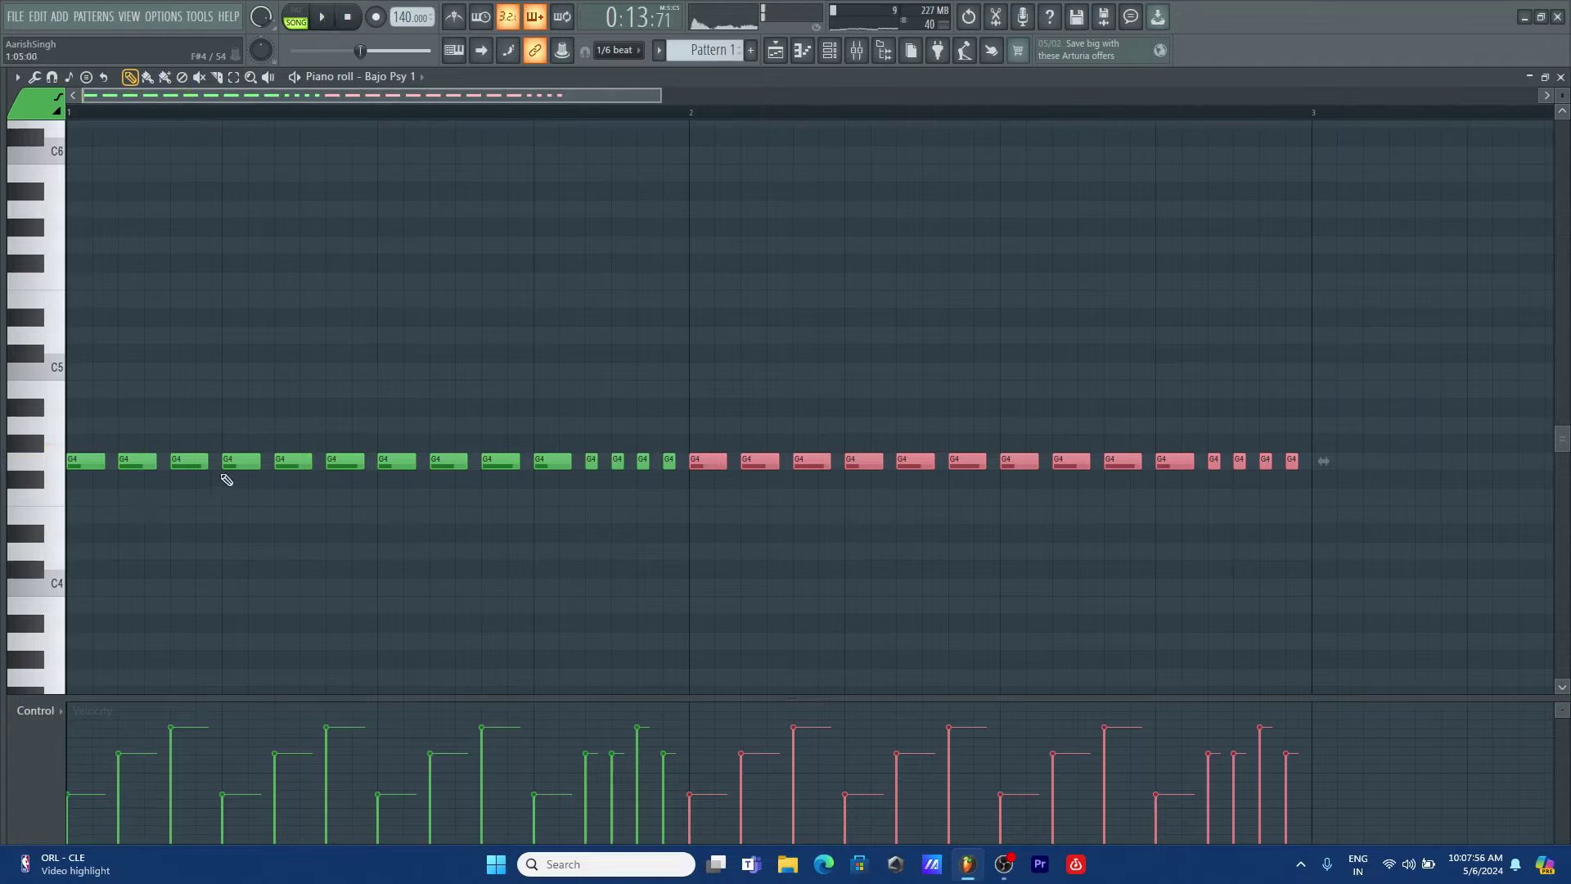
- Remove the second and third notes of beat 1 and the second note of beat 2, and play the sparser bass rhythm
{"action": "right_click", "coordinate": [153, 462]}
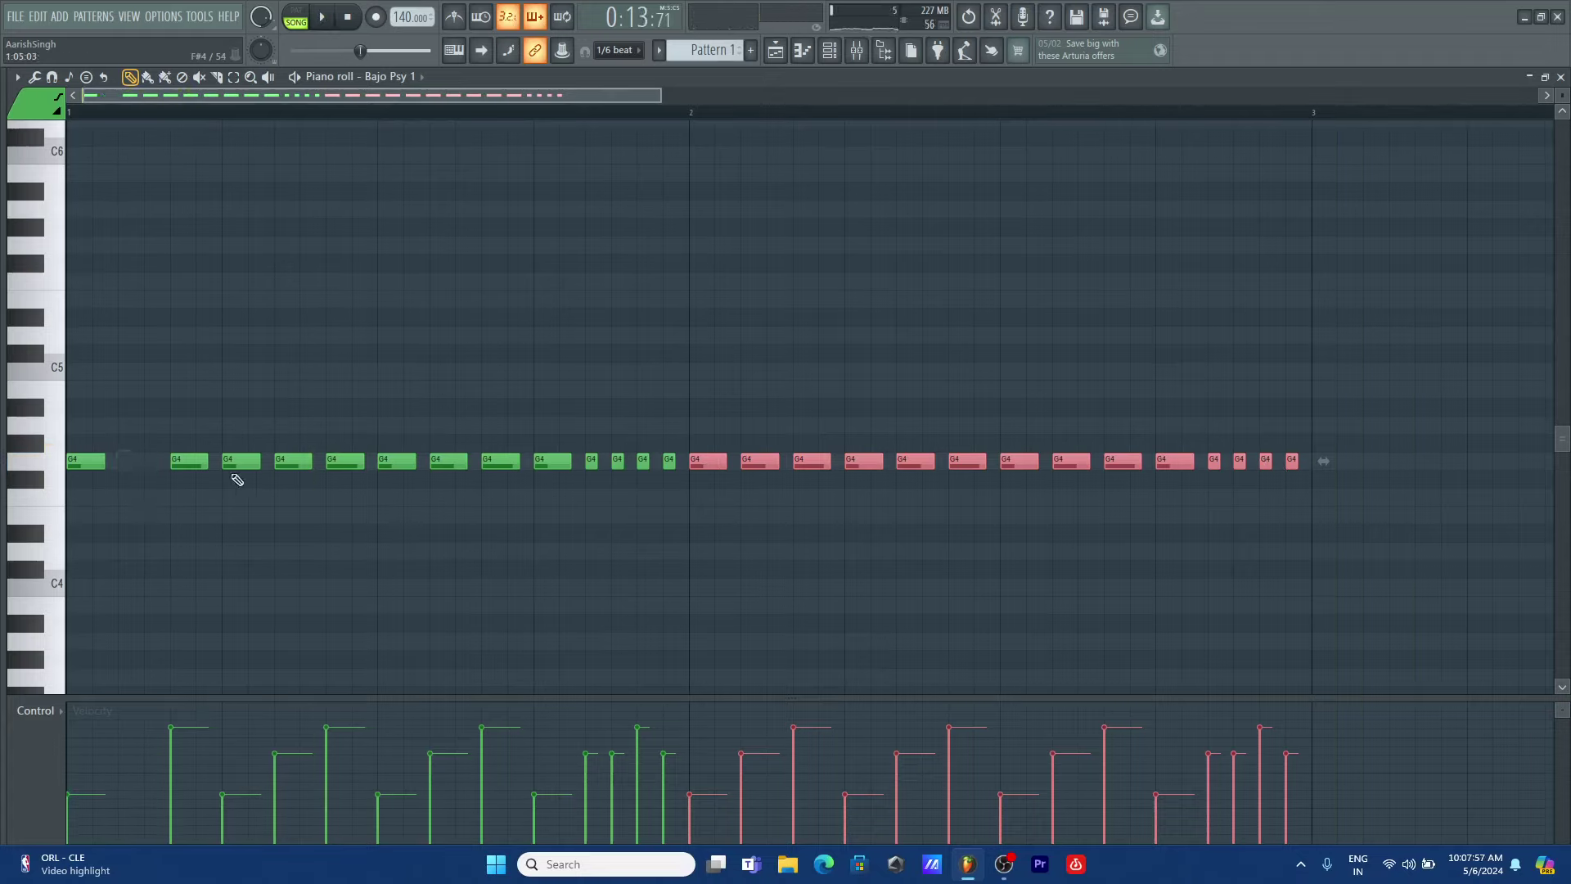
{"action": "right_click", "coordinate": [298, 463]}
{"action": "key", "text": "space"}
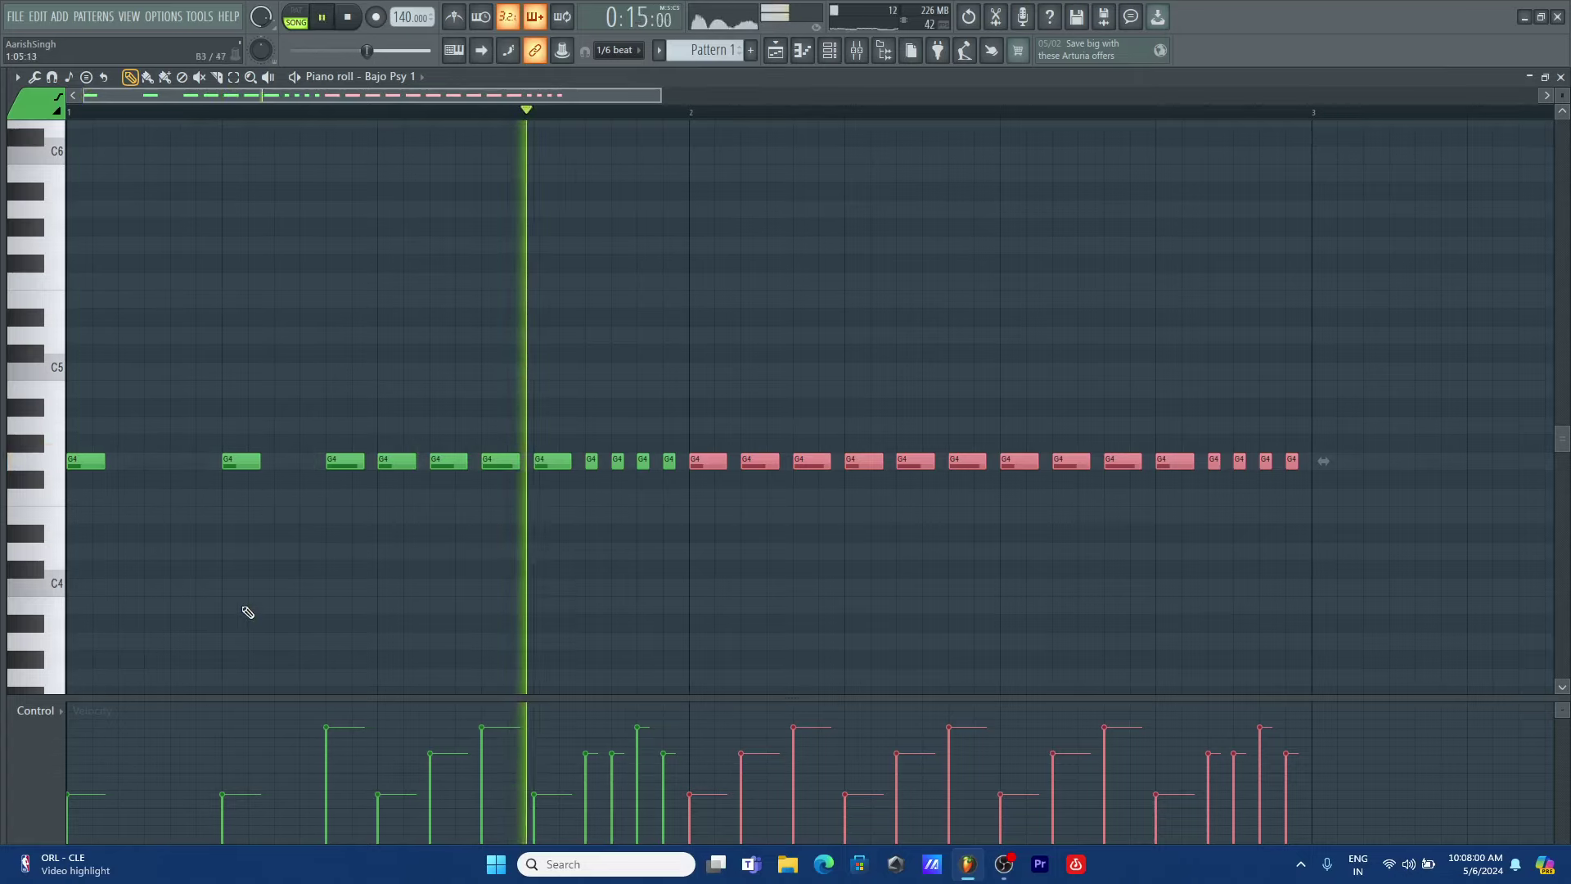
{"action": "key", "text": "space"}
{"action": "key", "text": "space"}
{"action": "key", "text": "space"}
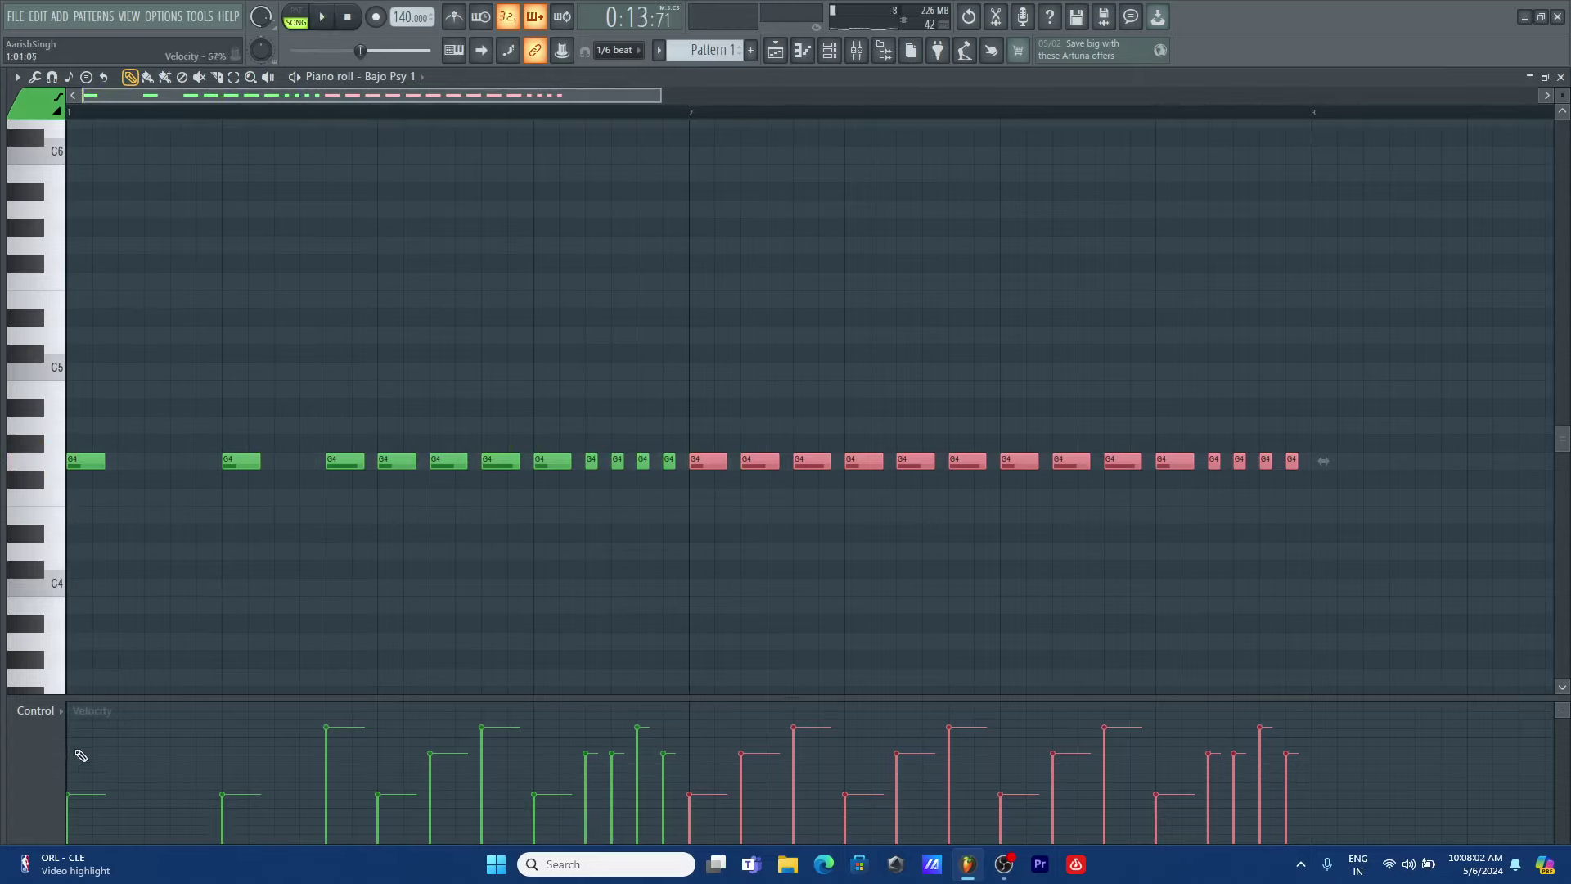
{"action": "left_click", "coordinate": [89, 461]}
{"action": "key", "text": "space"}
{"action": "key", "text": "space"}
- Clear the piano roll and, with a 1/4 beat snap, draw four legato G4 notes with rising velocities across the first beat
{"action": "key", "text": "Delete"}
{"action": "key", "text": "Delete"}
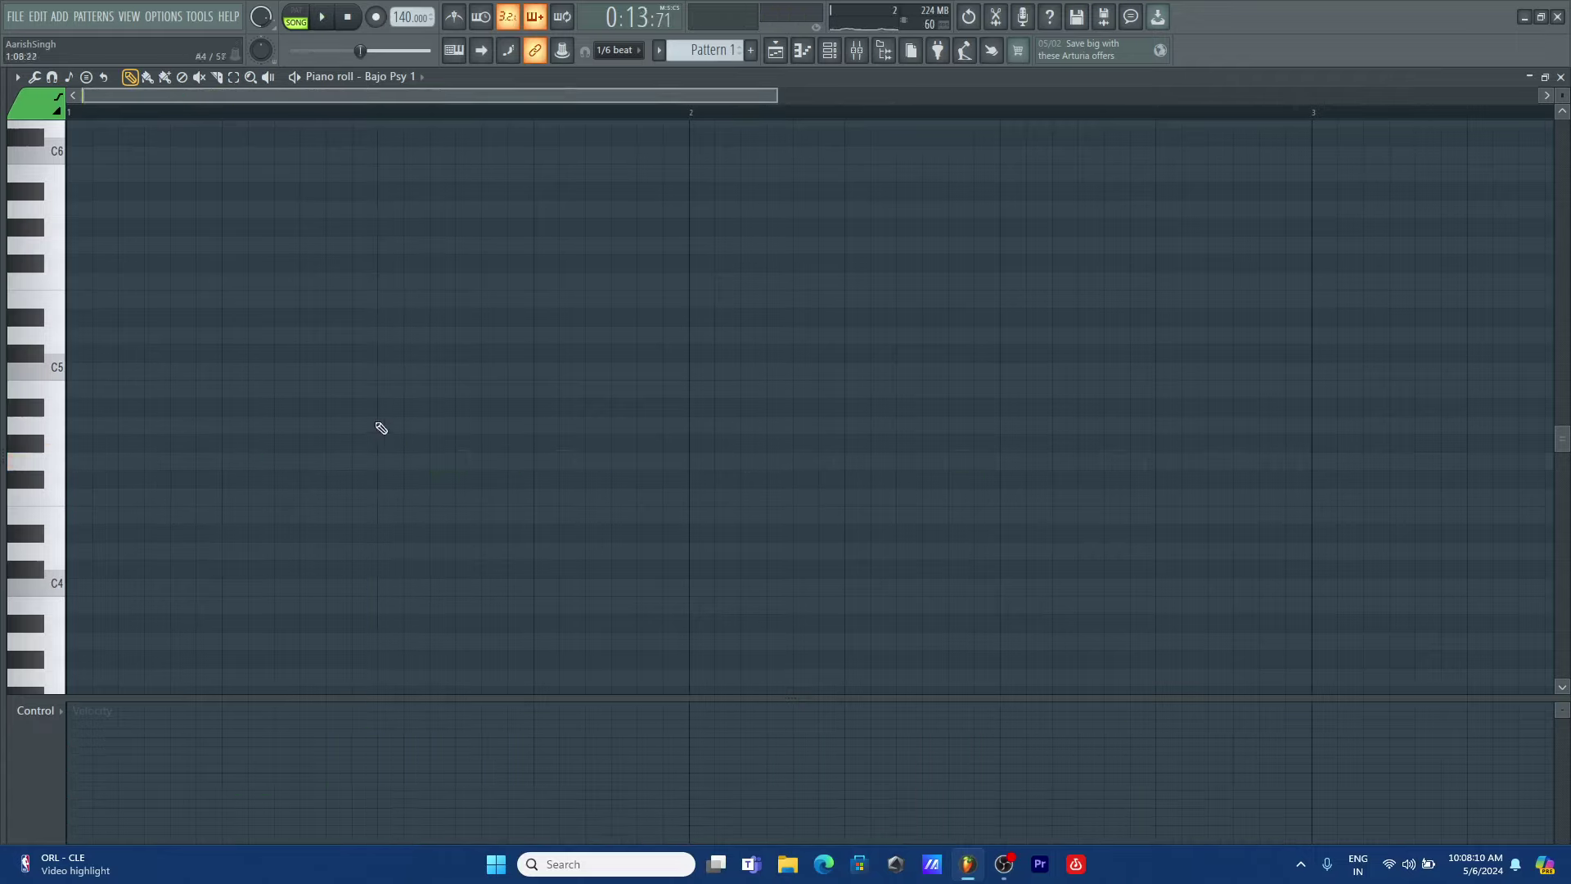
{"action": "left_click", "coordinate": [616, 50]}
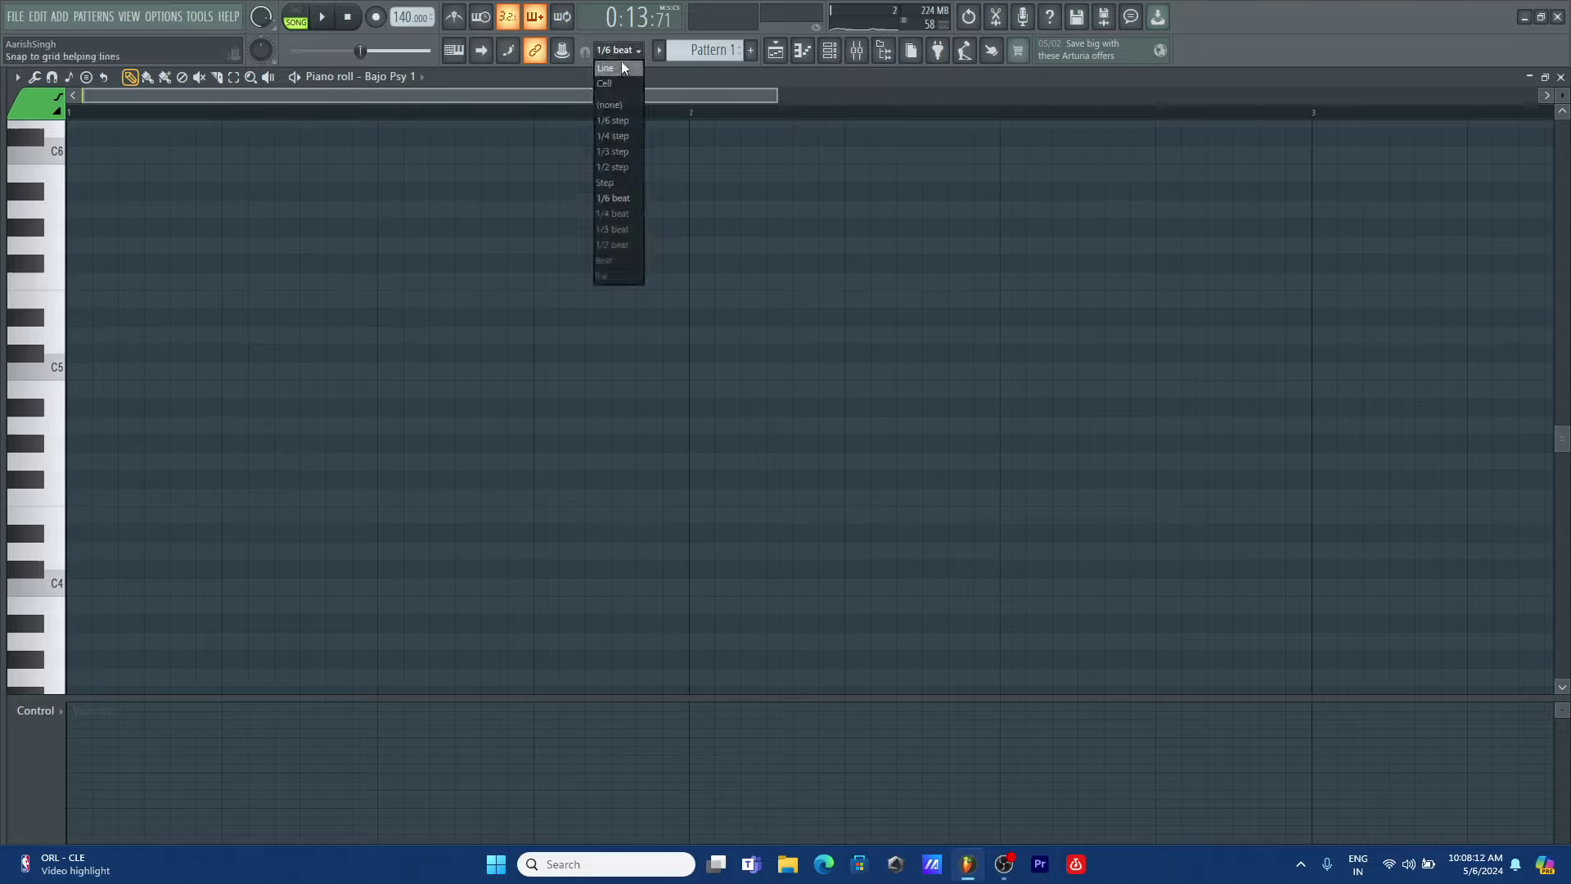
{"action": "left_click", "coordinate": [618, 214]}
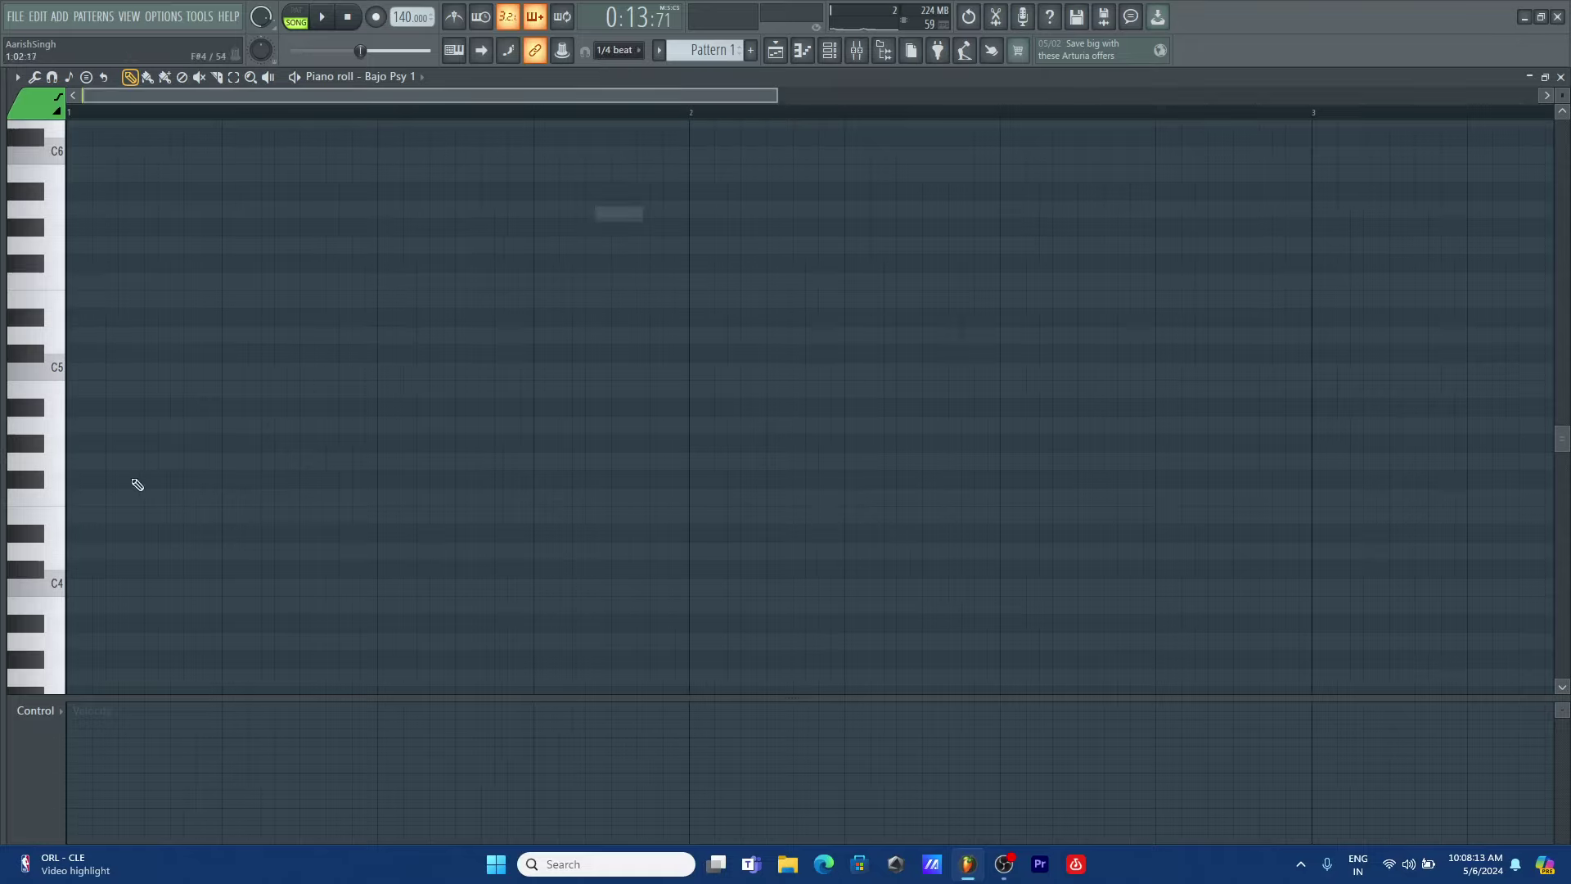
{"action": "left_click", "coordinate": [72, 461]}
{"action": "left_click", "coordinate": [111, 461]}
{"action": "left_click", "coordinate": [149, 460]}
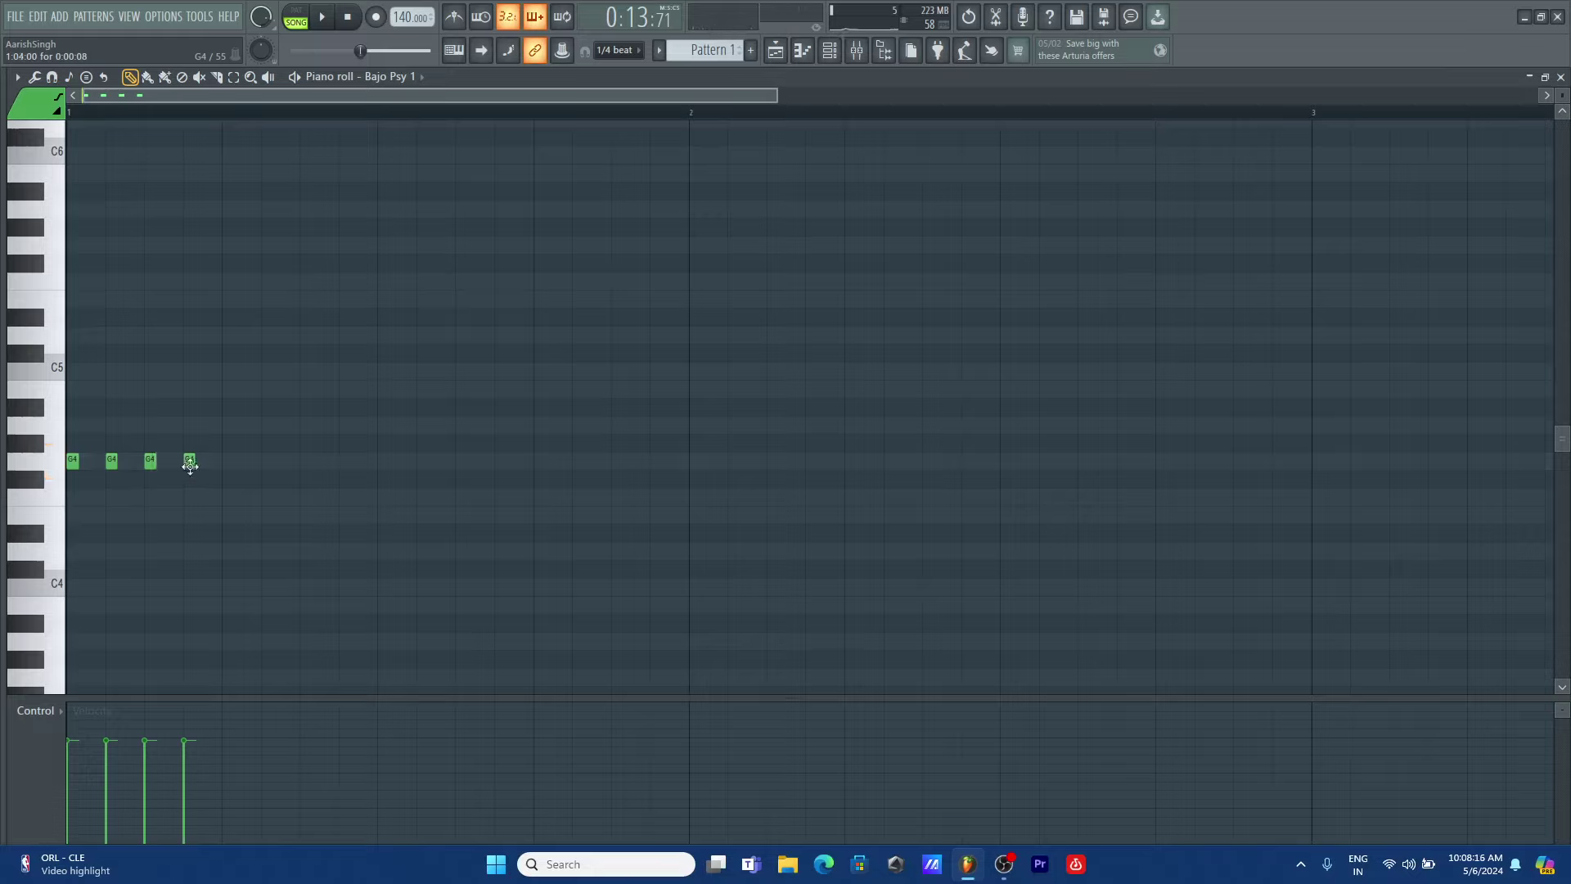
{"action": "key", "text": "ctrl+l"}
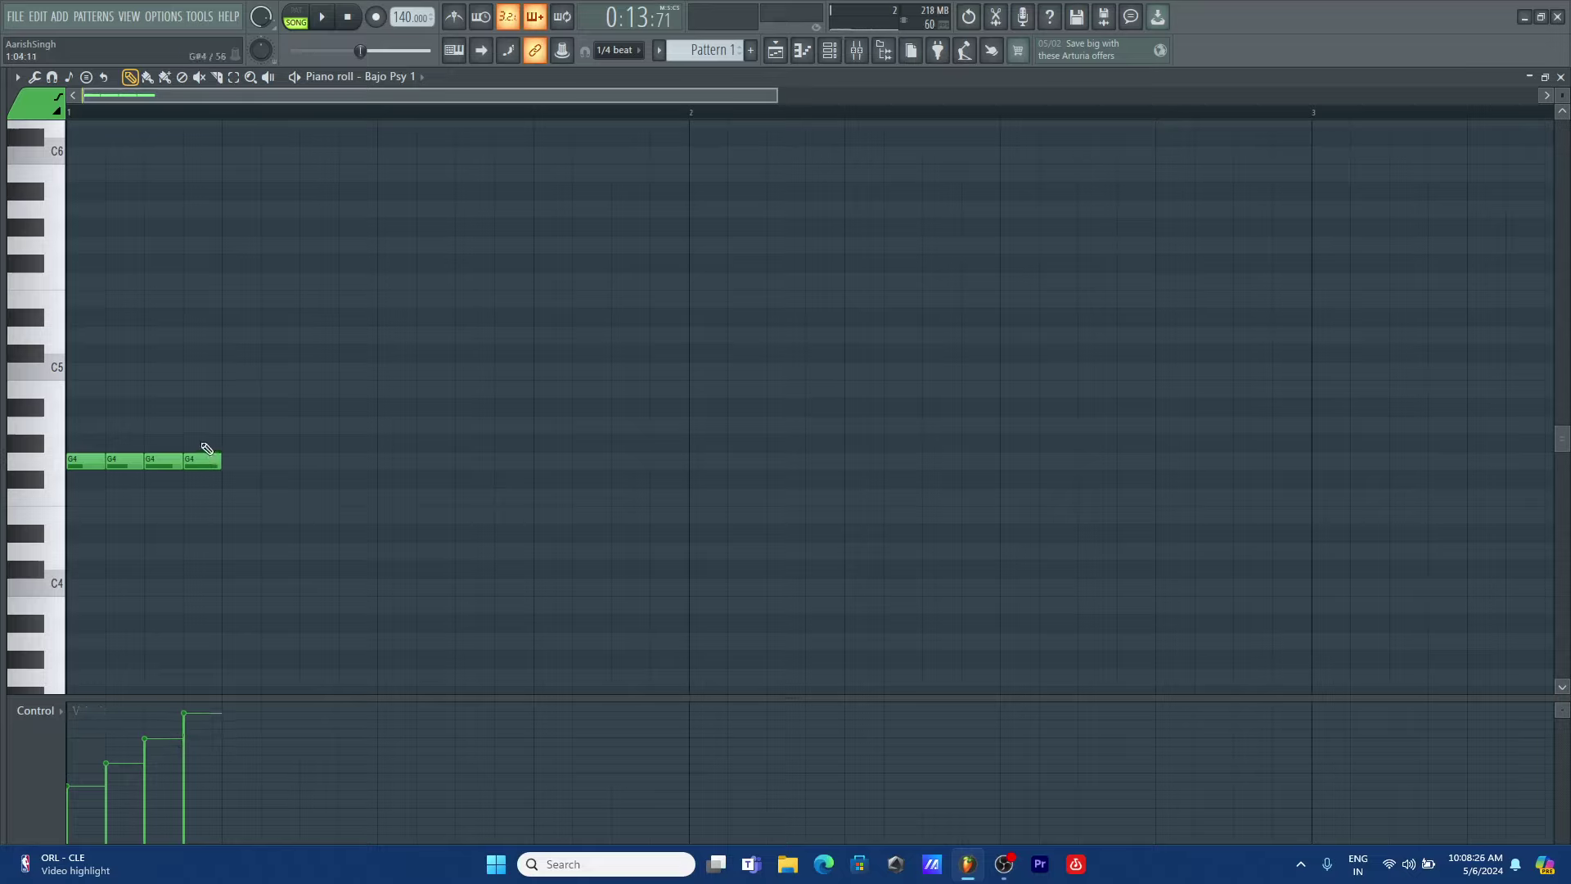
- Duplicate the four-note G4 group beat by beat to fill the pattern through the end of bar 4
{"action": "left_click_drag", "start_coordinate": [263, 439], "coordinate": [99, 467]}
{"action": "key", "text": "ctrl+b"}
{"action": "key", "text": "ctrl+b"}
{"action": "key", "text": "ctrl+b"}
{"action": "key", "text": "ctrl+b"}
{"action": "key", "text": "ctrl+b"}
{"action": "key", "text": "ctrl+b"}
{"action": "key", "text": "ctrl+b"}
{"action": "key", "text": "ctrl+b"}
{"action": "key", "text": "ctrl+b"}
{"action": "key", "text": "ctrl+b"}
{"action": "key", "text": "ctrl+b"}
{"action": "key", "text": "ctrl+b"}
{"action": "key", "text": "ctrl+b"}
{"action": "key", "text": "ctrl+b"}
{"action": "key", "text": "ctrl+b"}
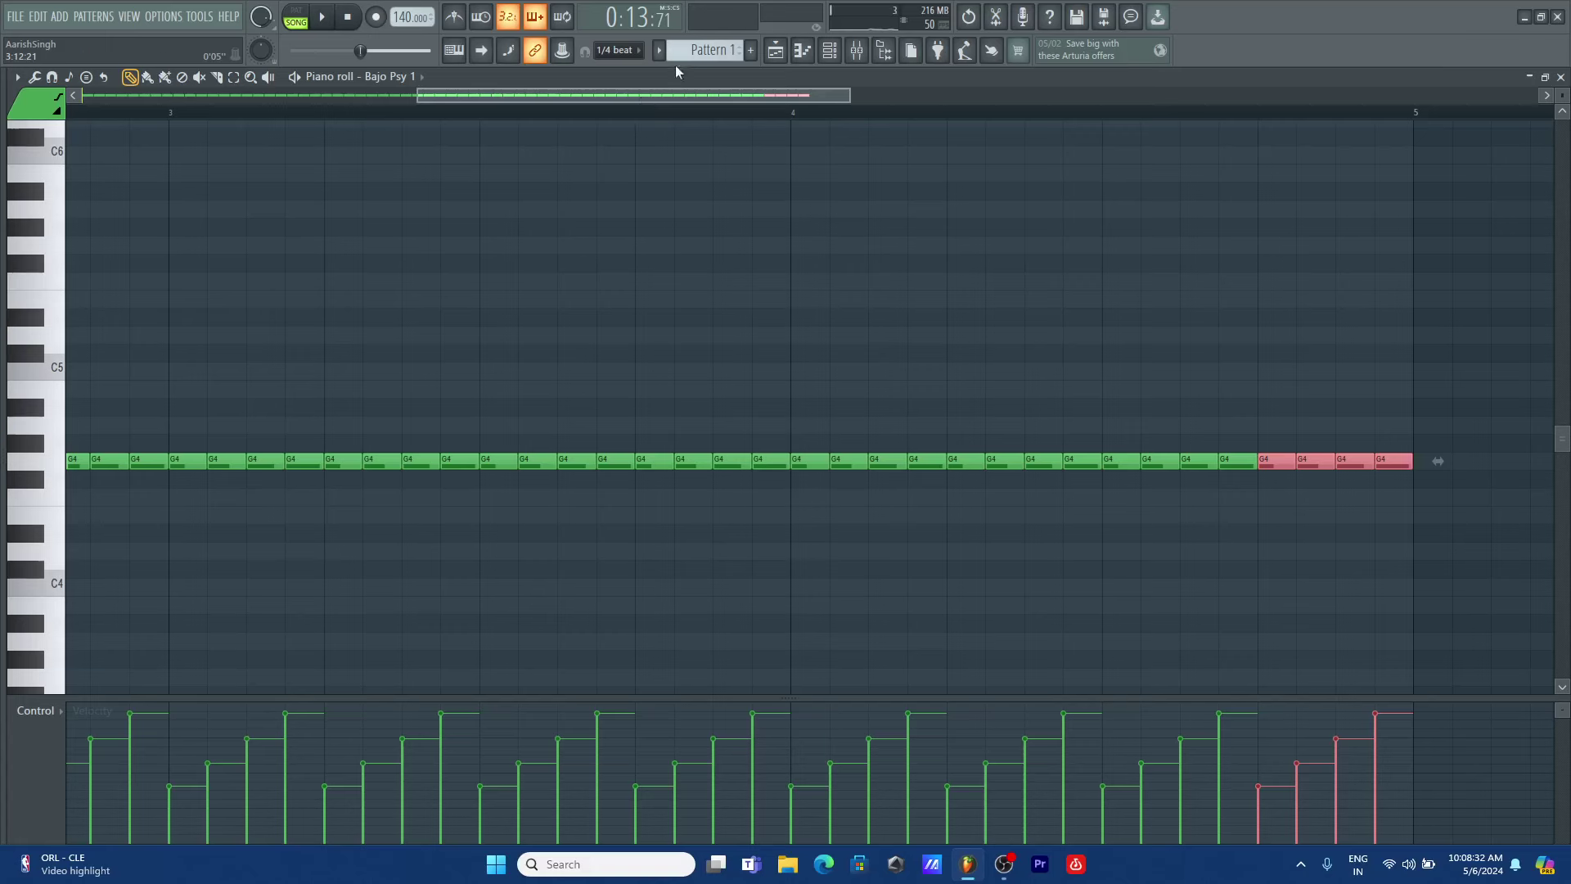
- Add a second Harmor channel to the channel rack and load its Bajo Psy 2 bass preset
{"action": "left_click", "coordinate": [779, 51]}
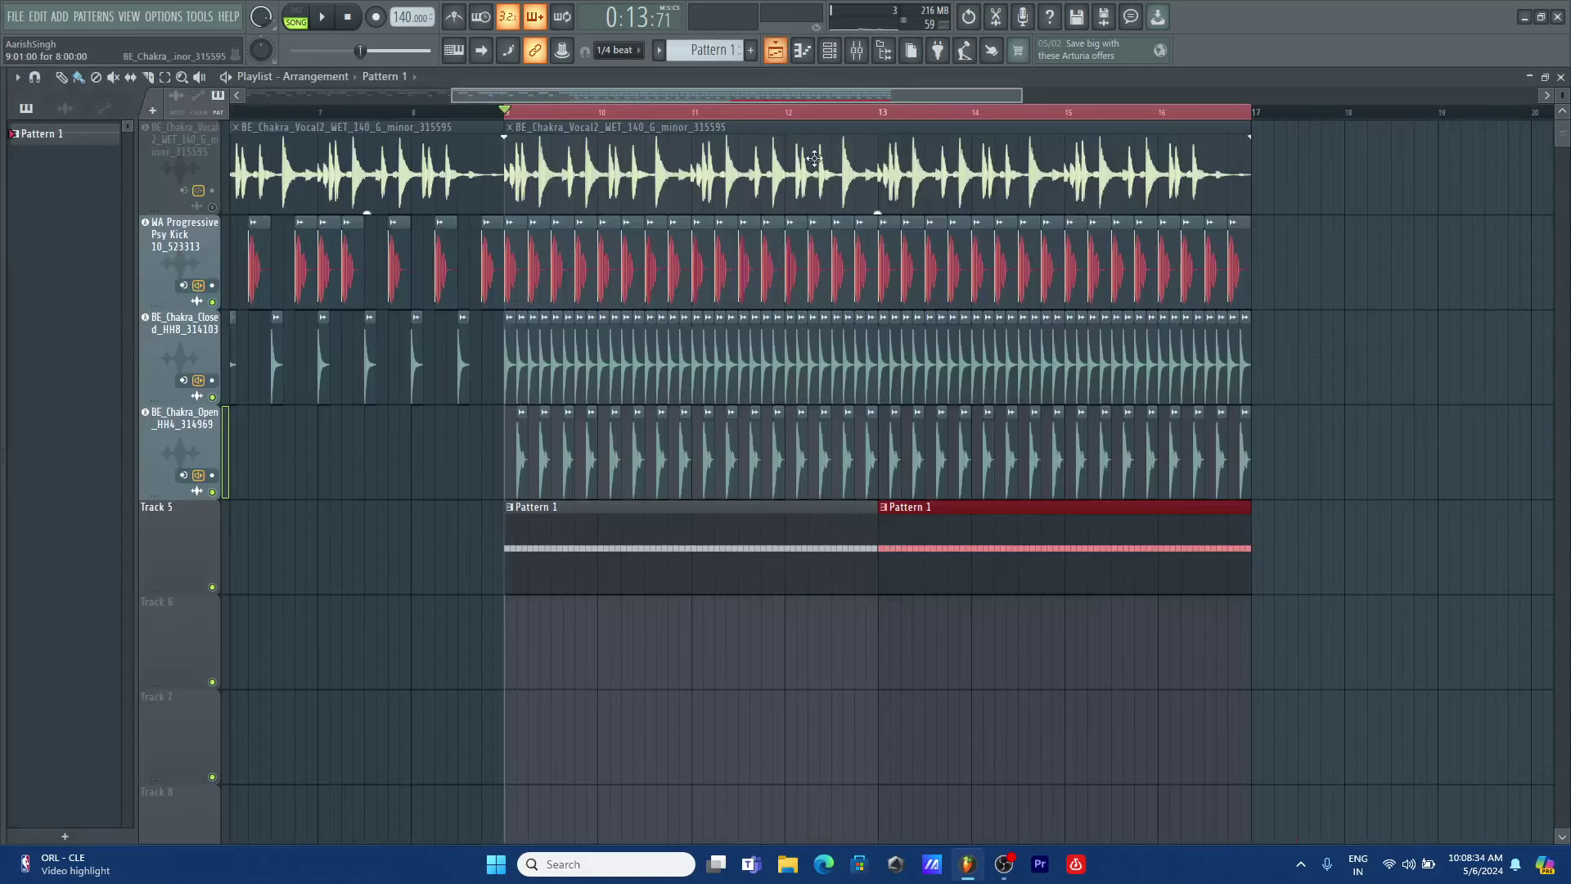
{"action": "left_click", "coordinate": [829, 50]}
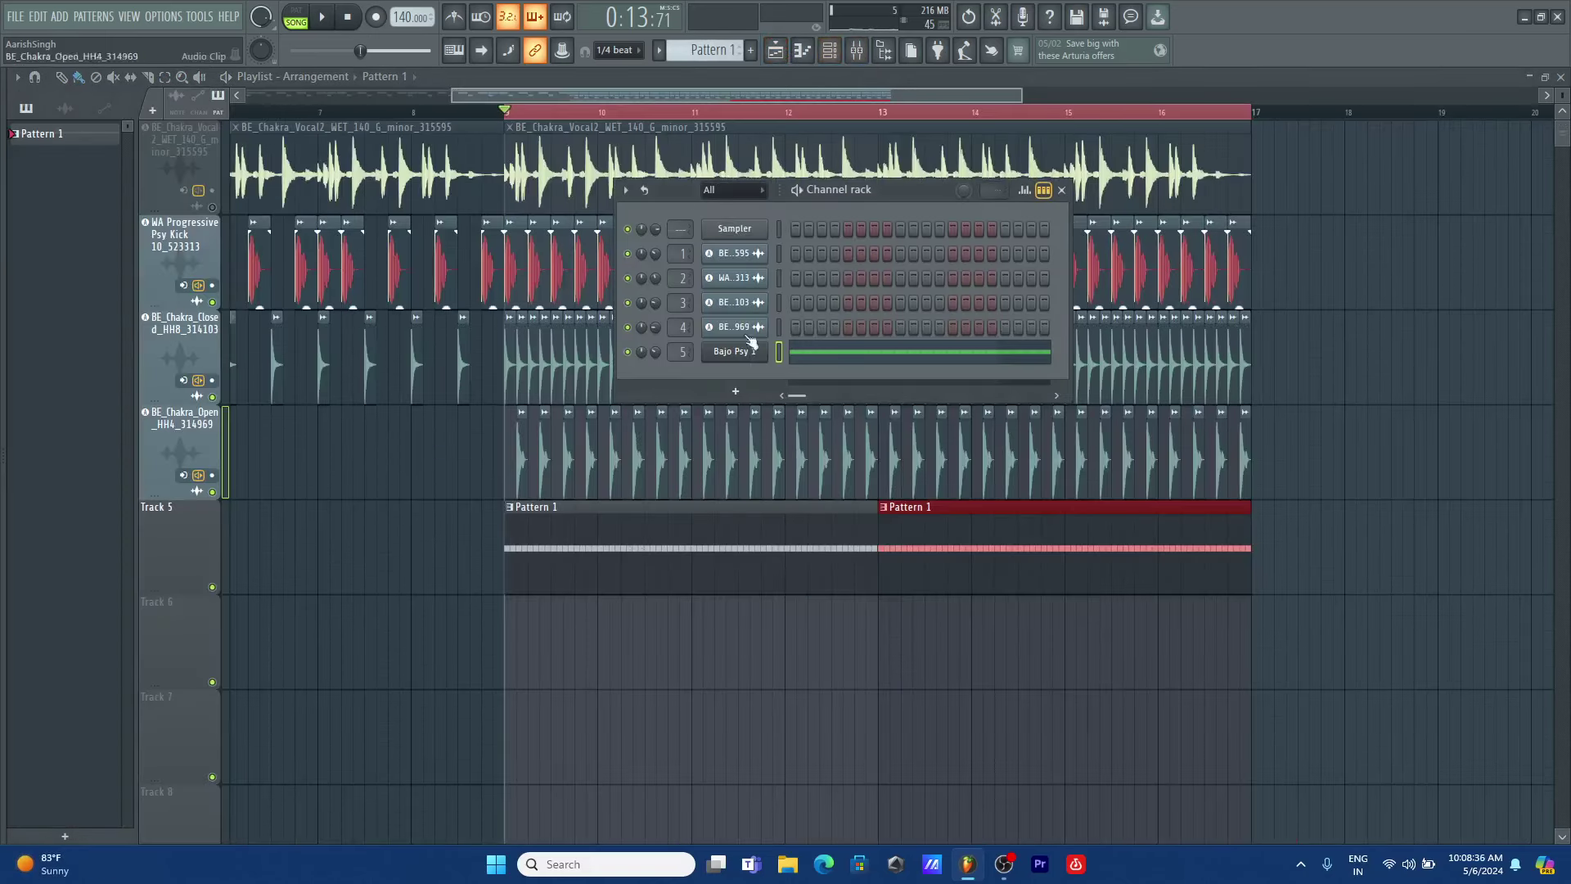
{"action": "left_click", "coordinate": [741, 391]}
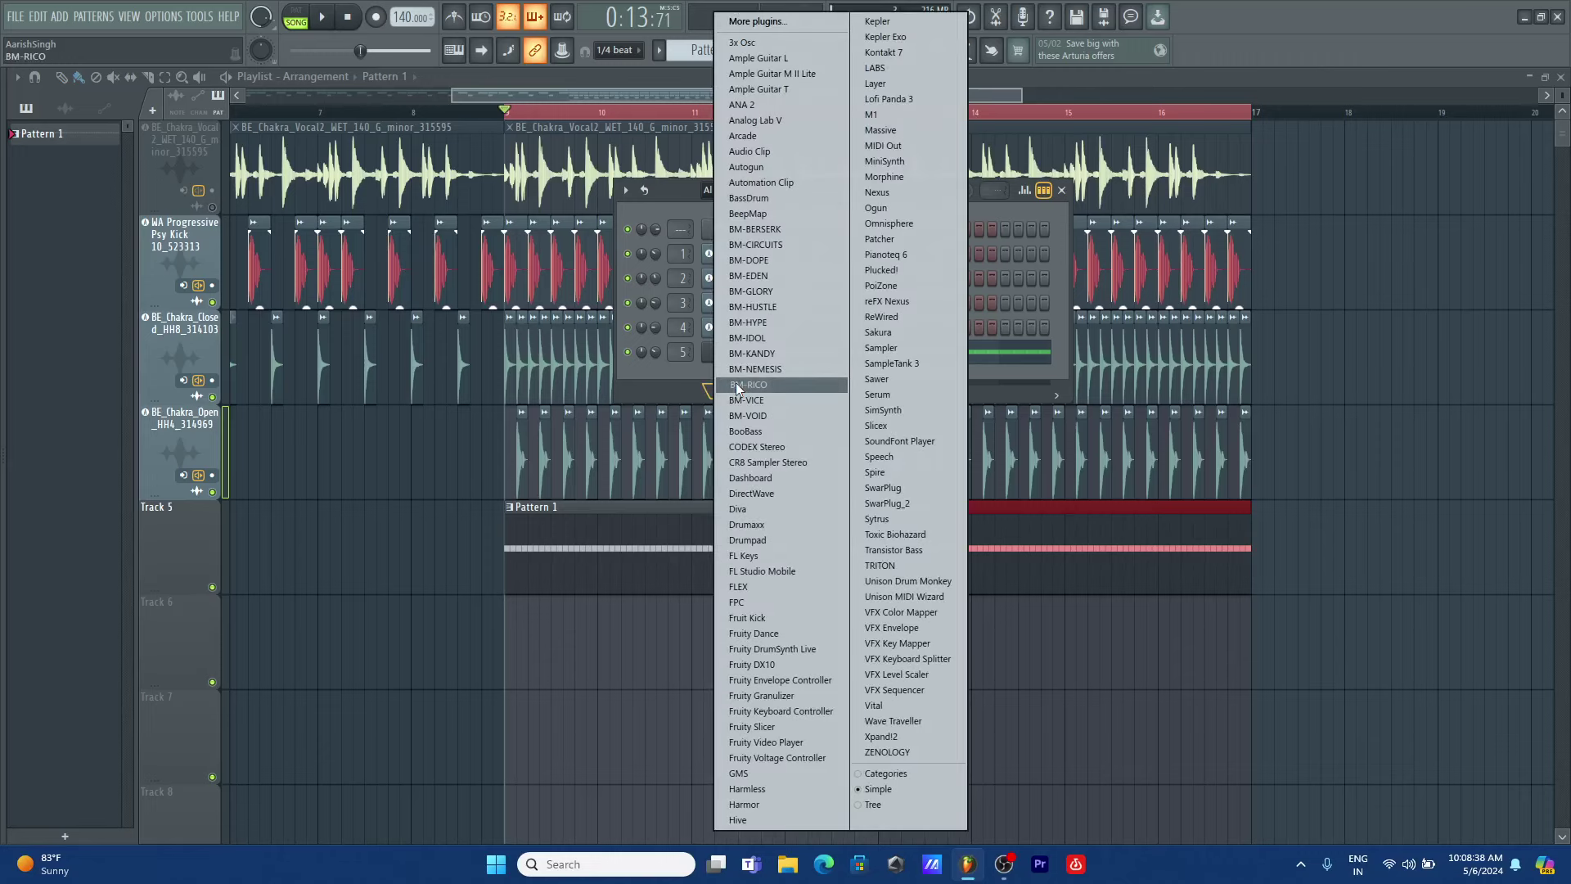
{"action": "key", "text": "h"}
{"action": "key", "text": "h"}
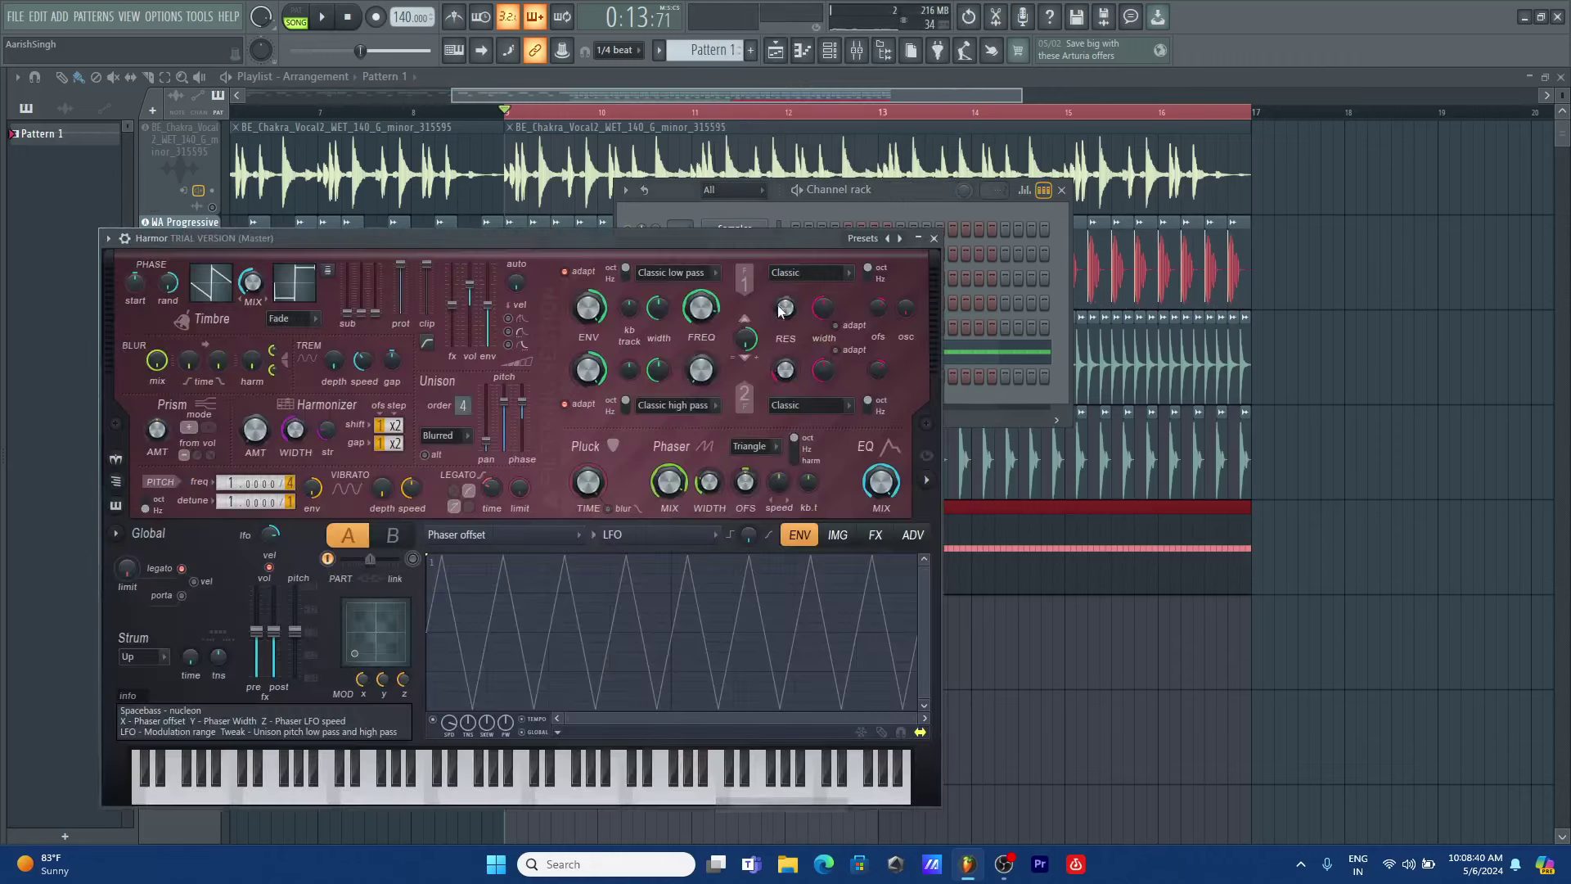
{"action": "left_click", "coordinate": [882, 238]}
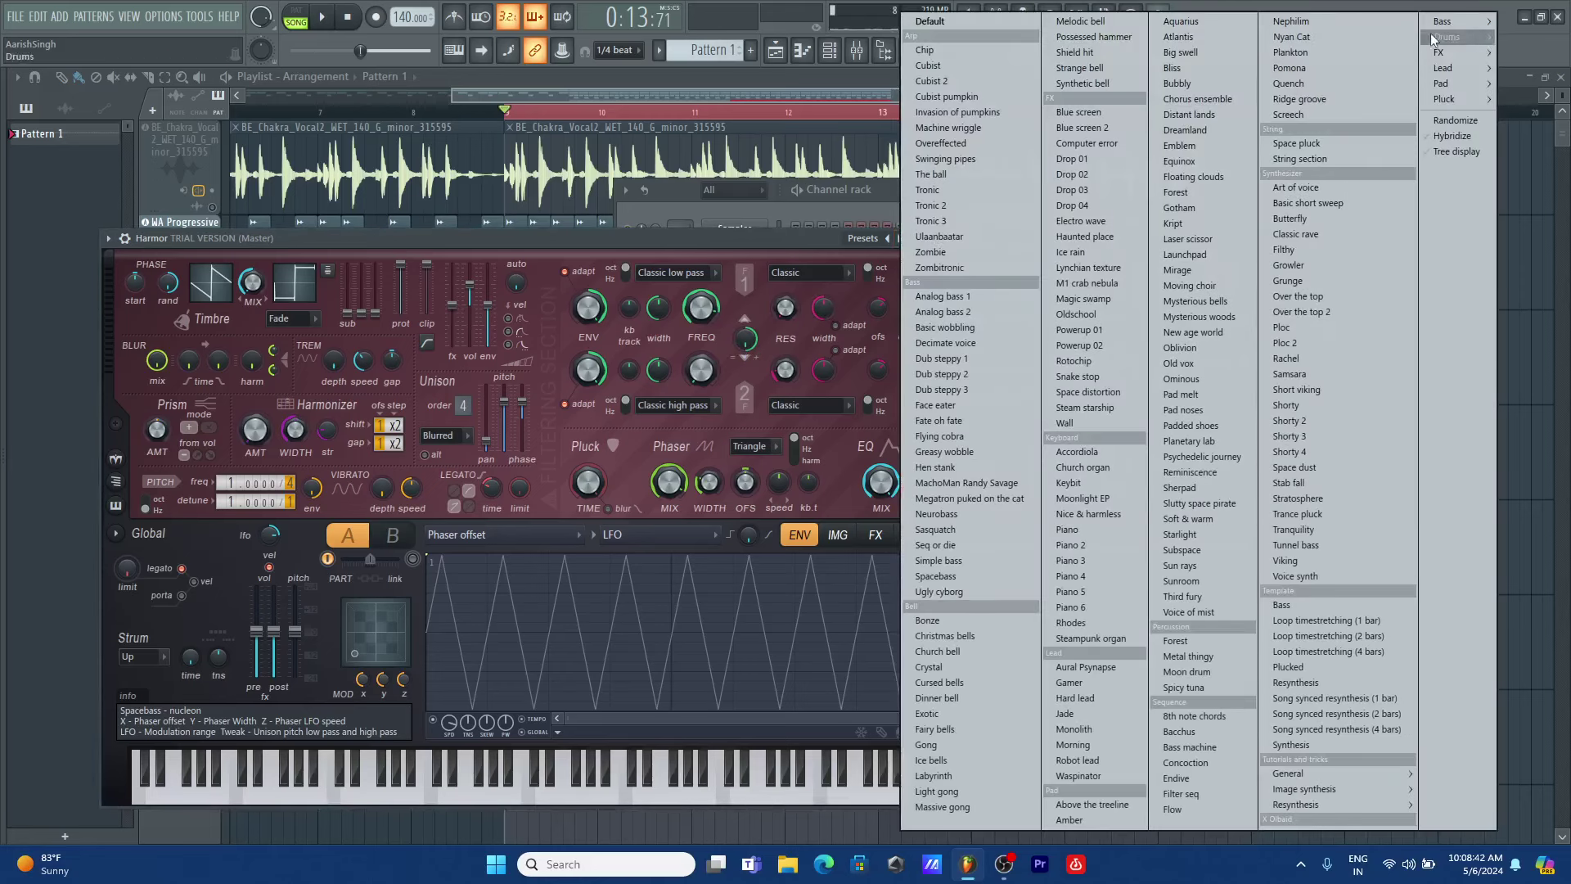
{"action": "mouse_move", "coordinate": [1471, 22]}
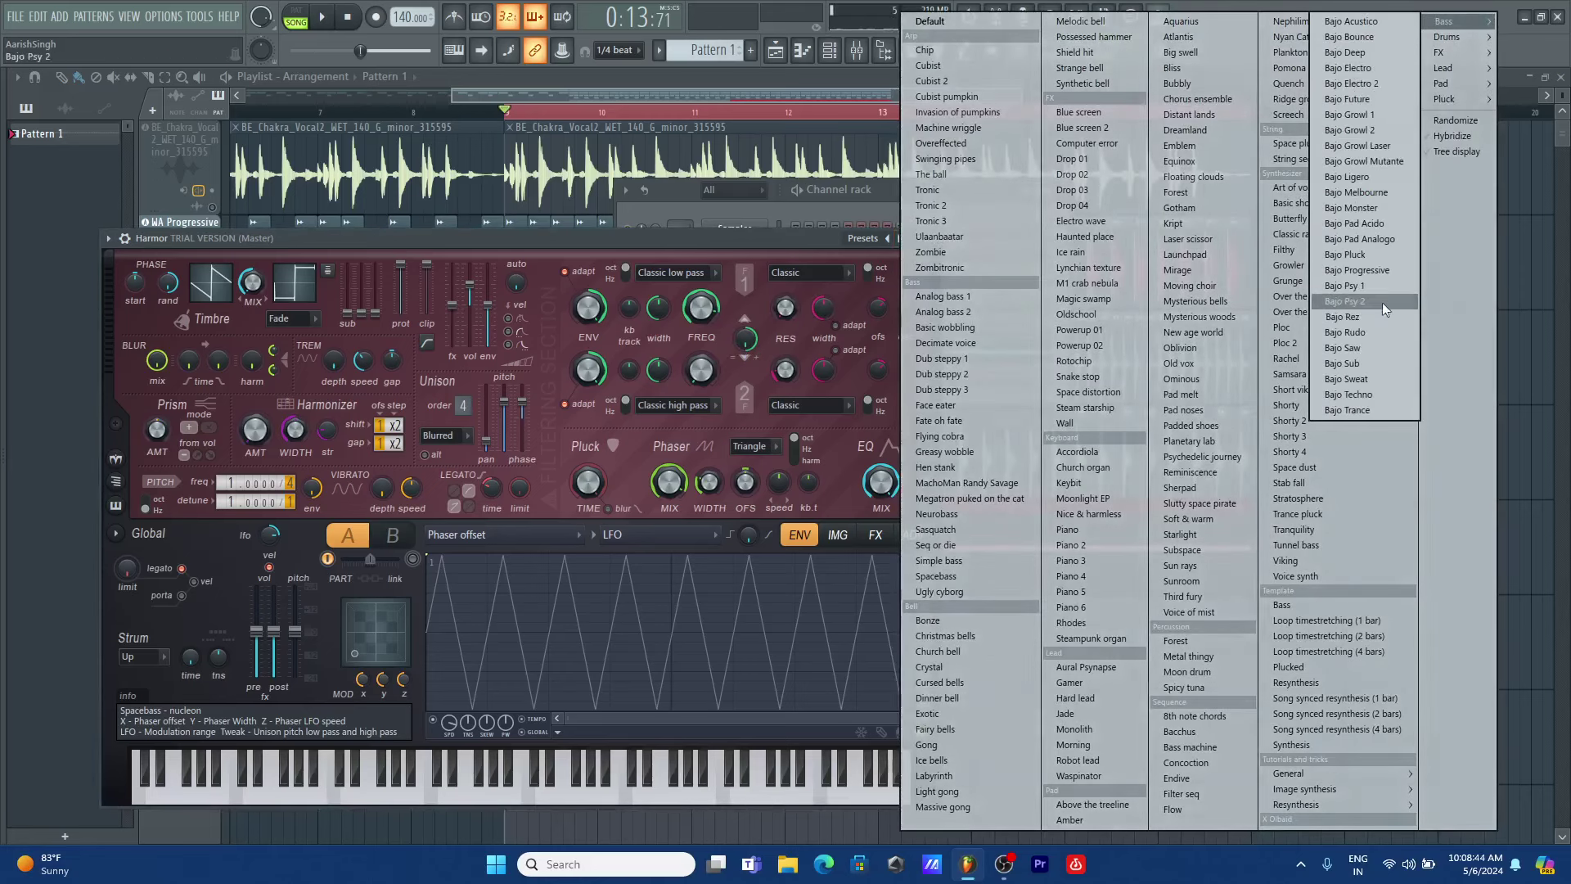
{"action": "left_click", "coordinate": [1364, 300]}
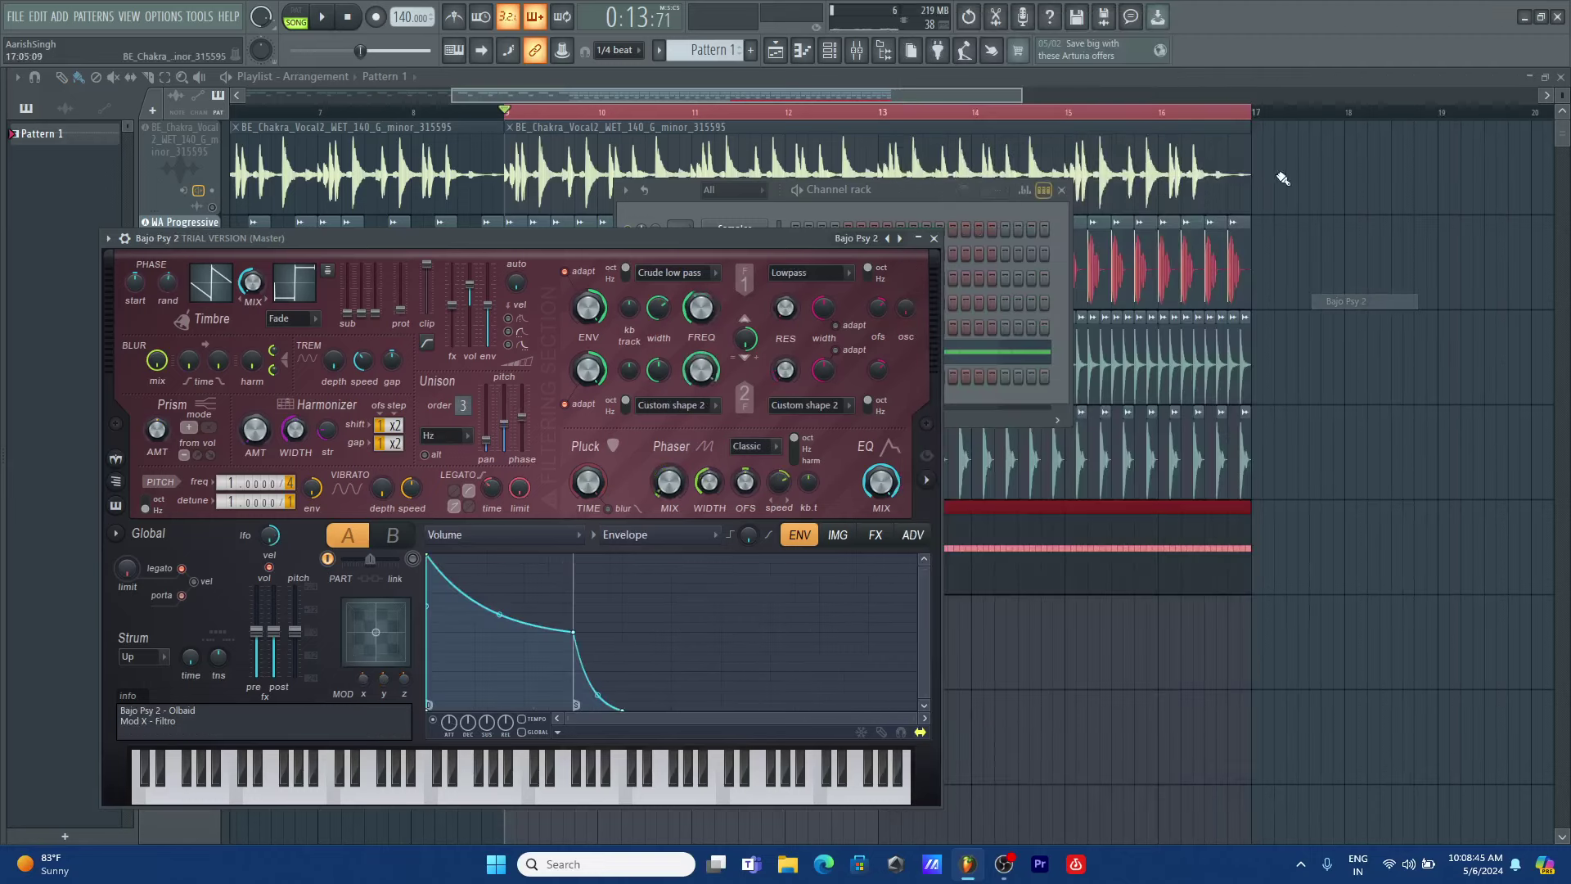
{"action": "left_click", "coordinate": [935, 238]}
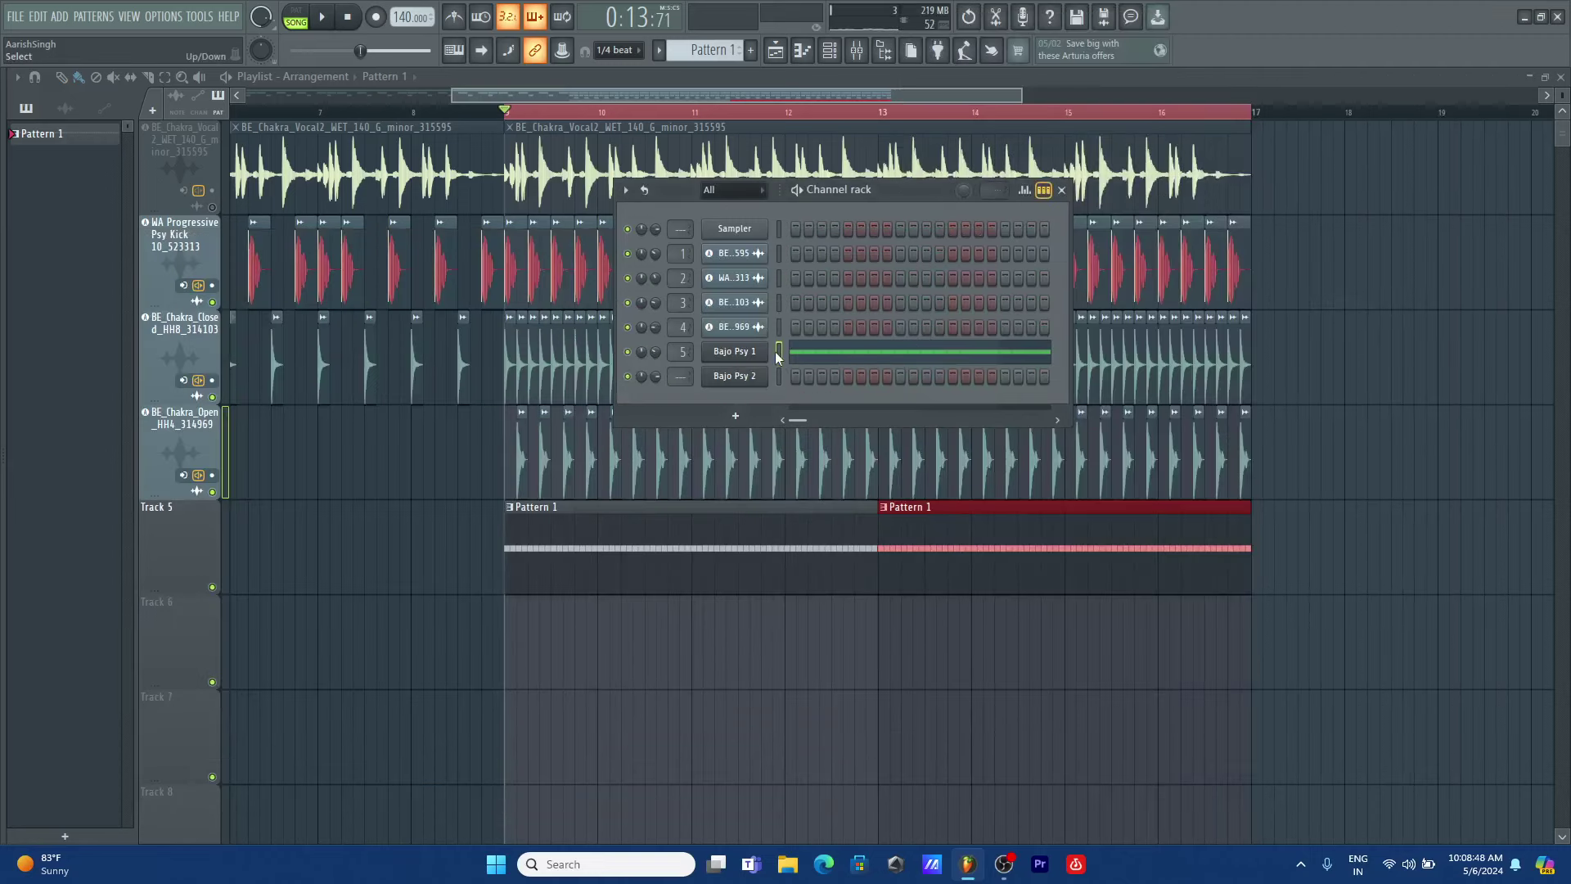
- Paste Bajo Psy 1's notes into the Bajo Psy 2 channel, transpose them up one octave to G5, and play the layered bass
{"action": "key", "text": "ctrl+v"}
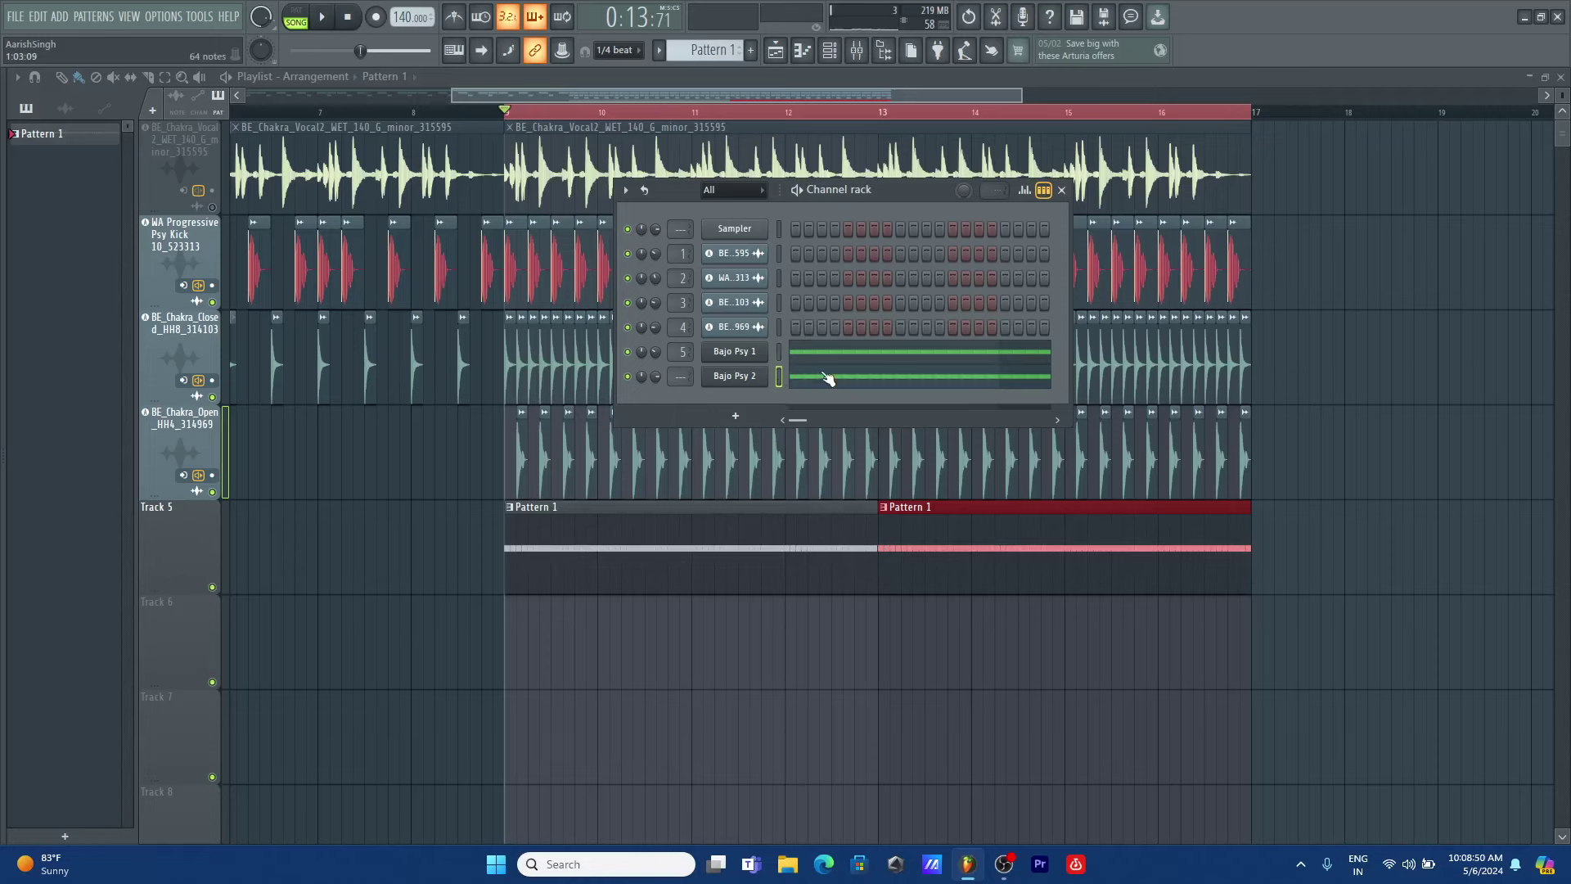
{"action": "left_click", "coordinate": [827, 377]}
{"action": "key", "text": "ctrl+Up"}
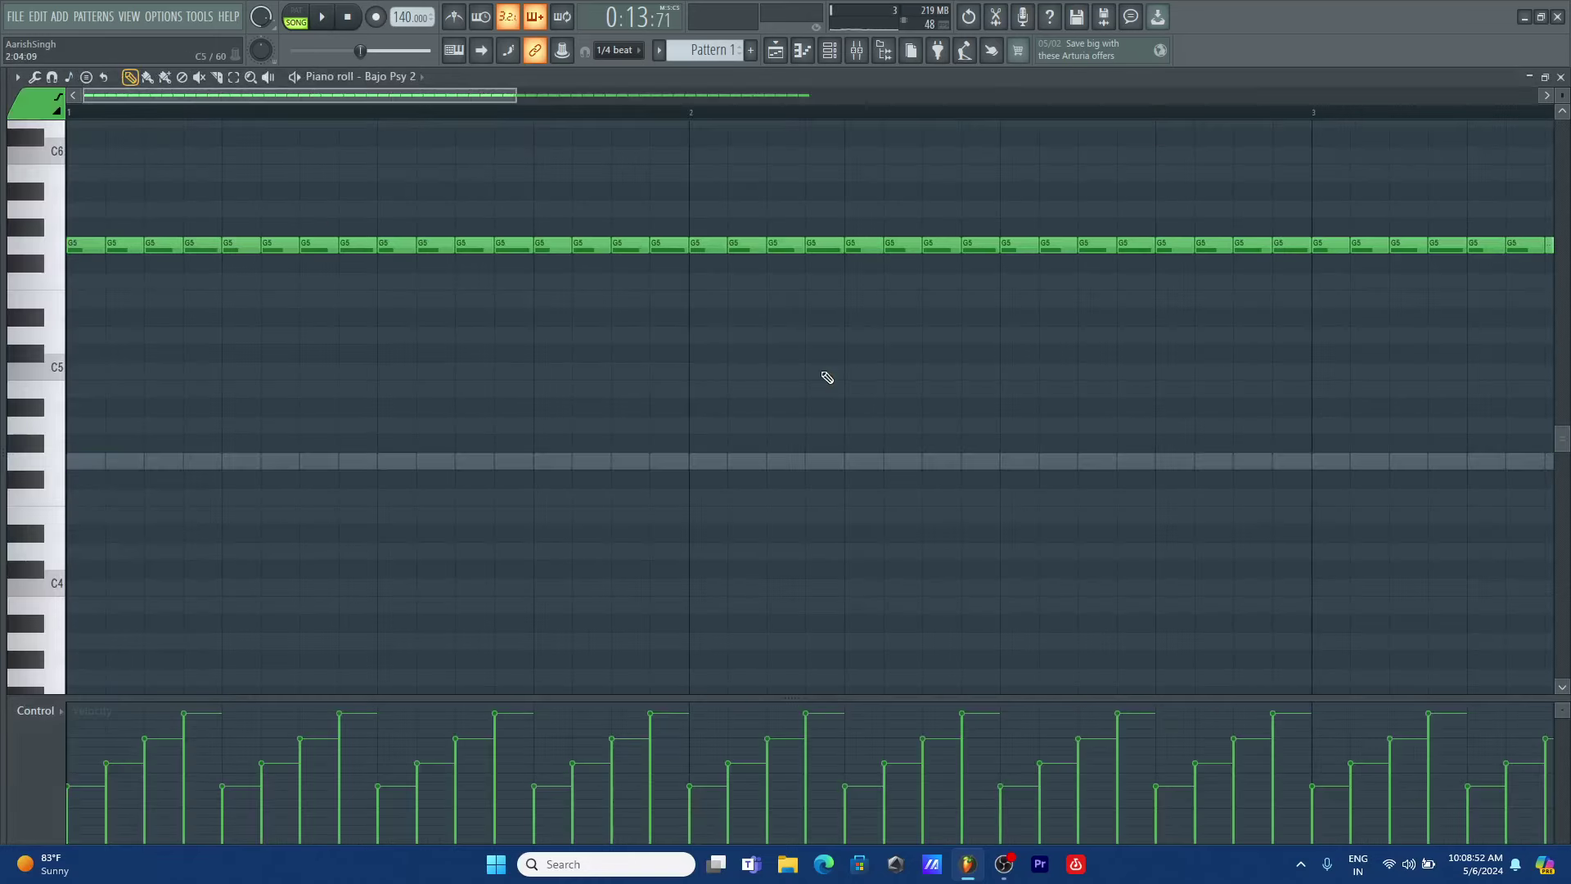
{"action": "key", "text": "space"}
- Route the Bajo Psy 2 channel to mixer track 5 and replay the beat from bar 9
{"action": "key", "text": "F5"}
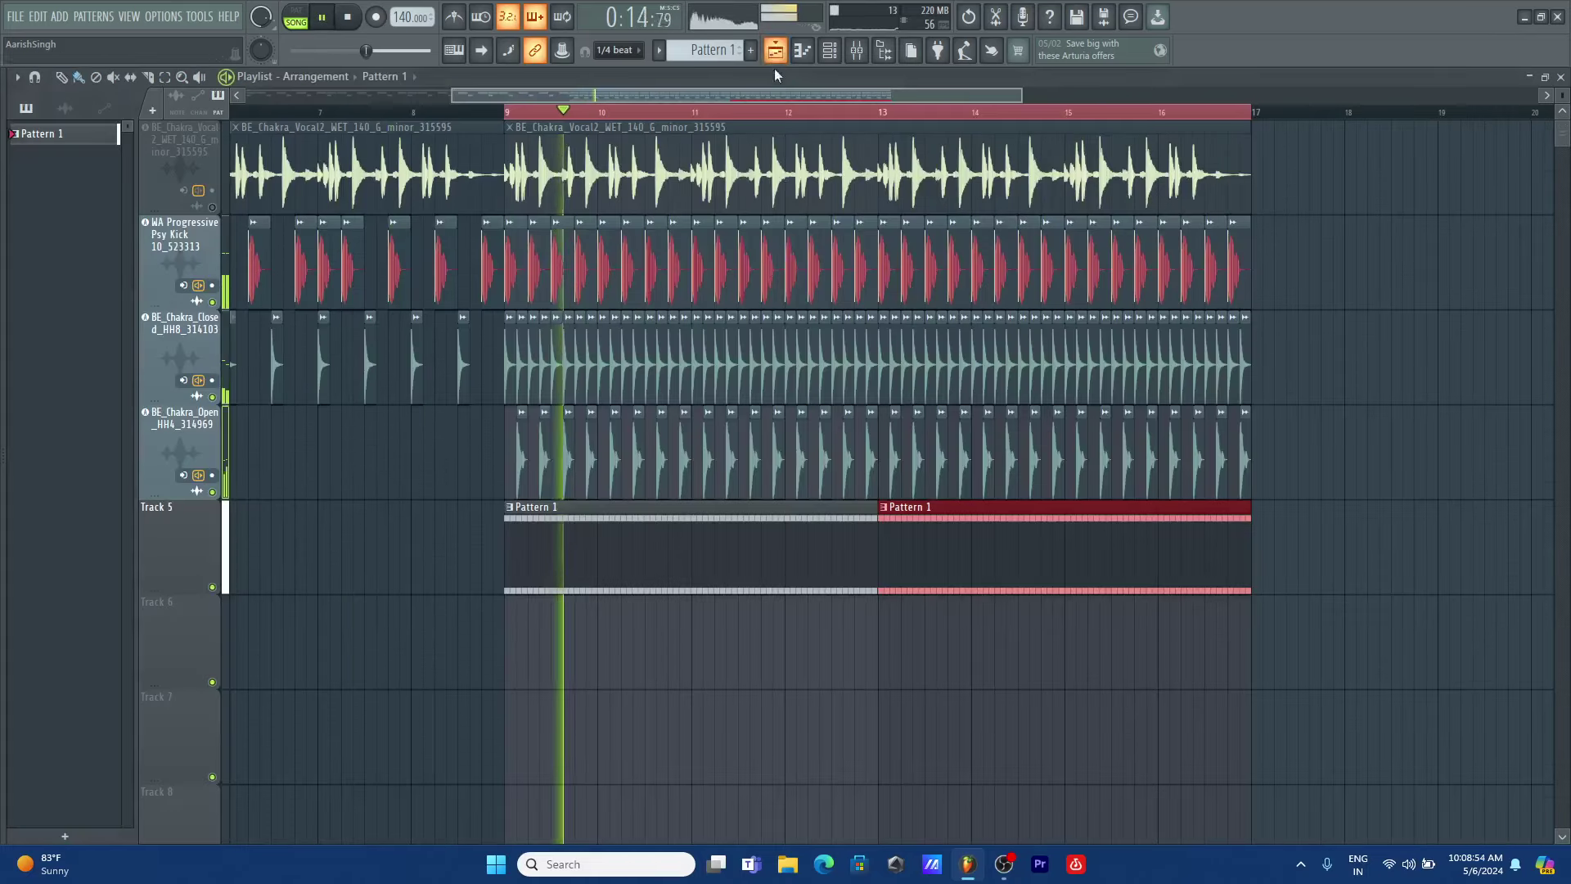
{"action": "key", "text": "F6"}
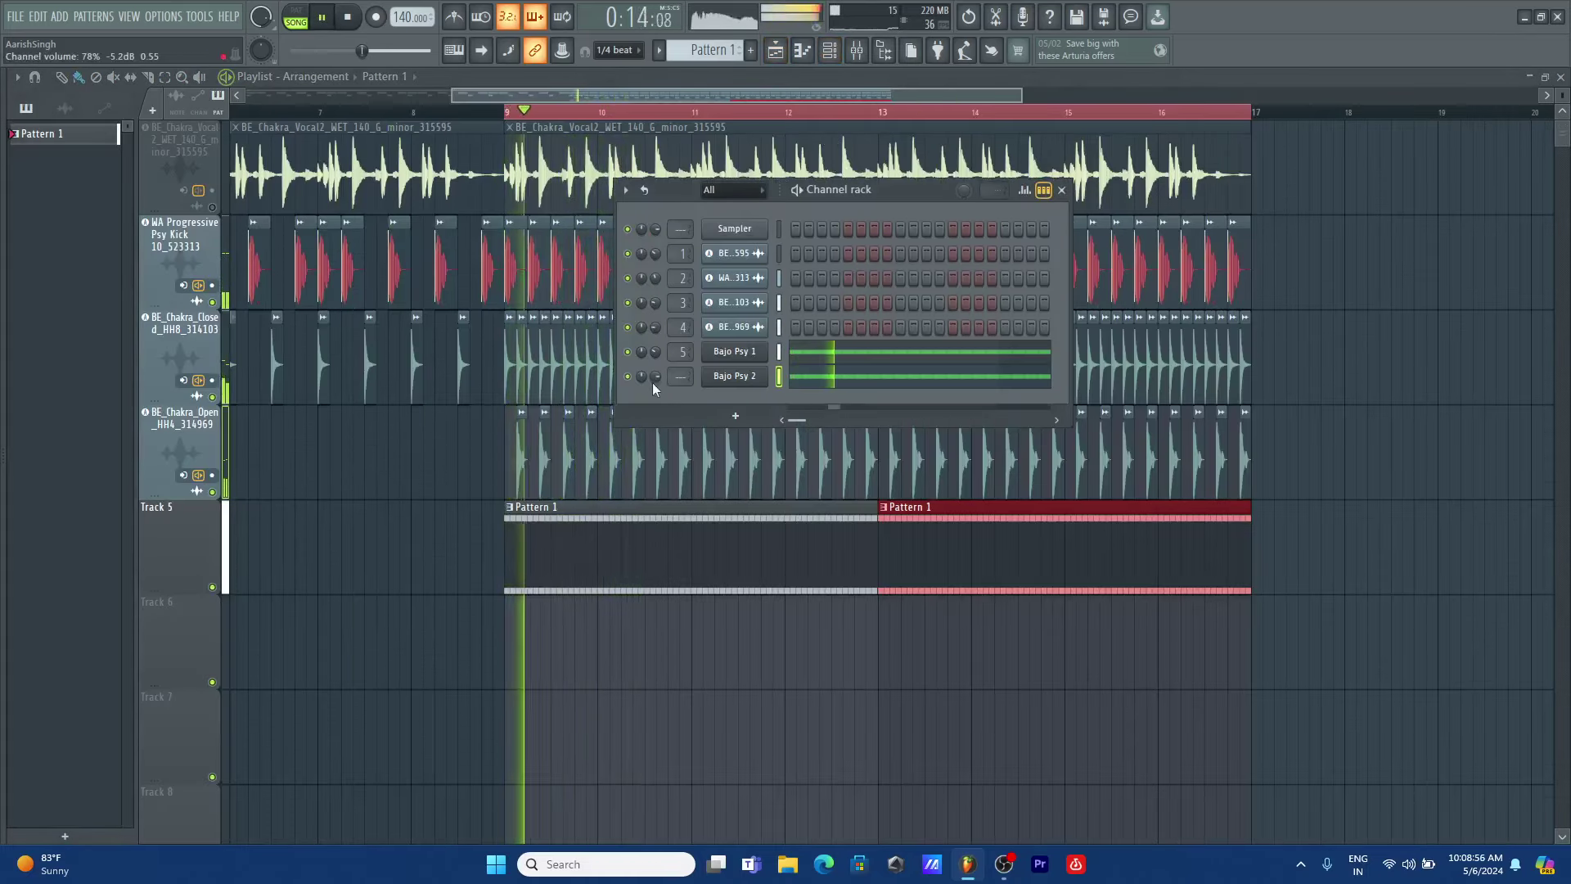
{"action": "left_click_drag", "start_coordinate": [673, 375], "coordinate": [655, 405]}
{"action": "key", "text": "space"}
{"action": "key", "text": "space"}
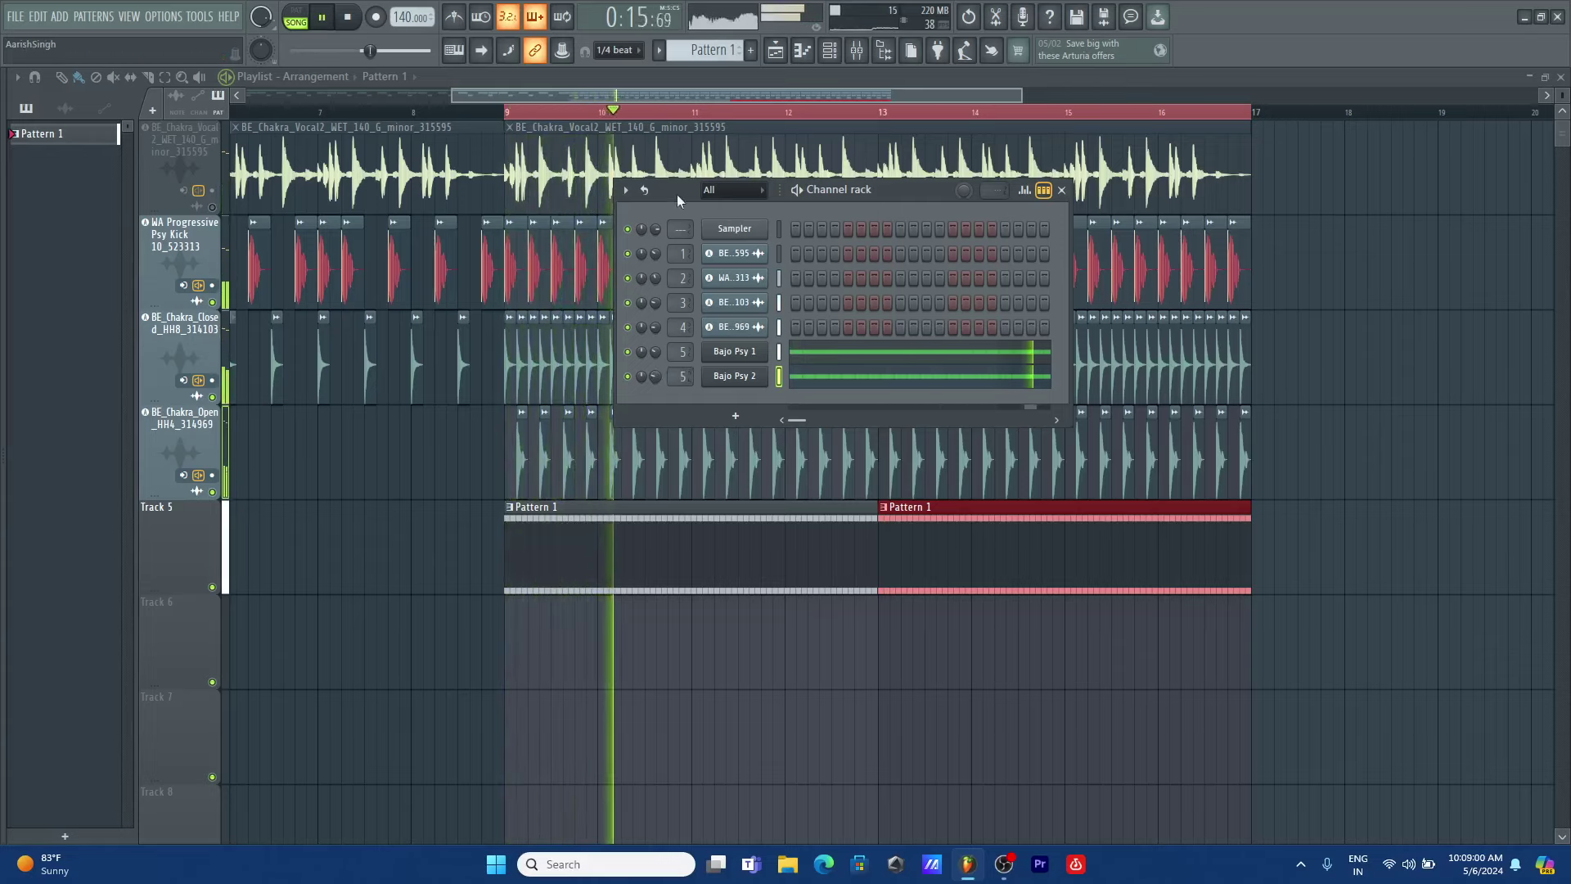
- Unmute the vocal track in the playlist and play the arrangement from bar 9 with both basses
{"action": "key", "text": "F6"}
{"action": "key", "text": "space"}
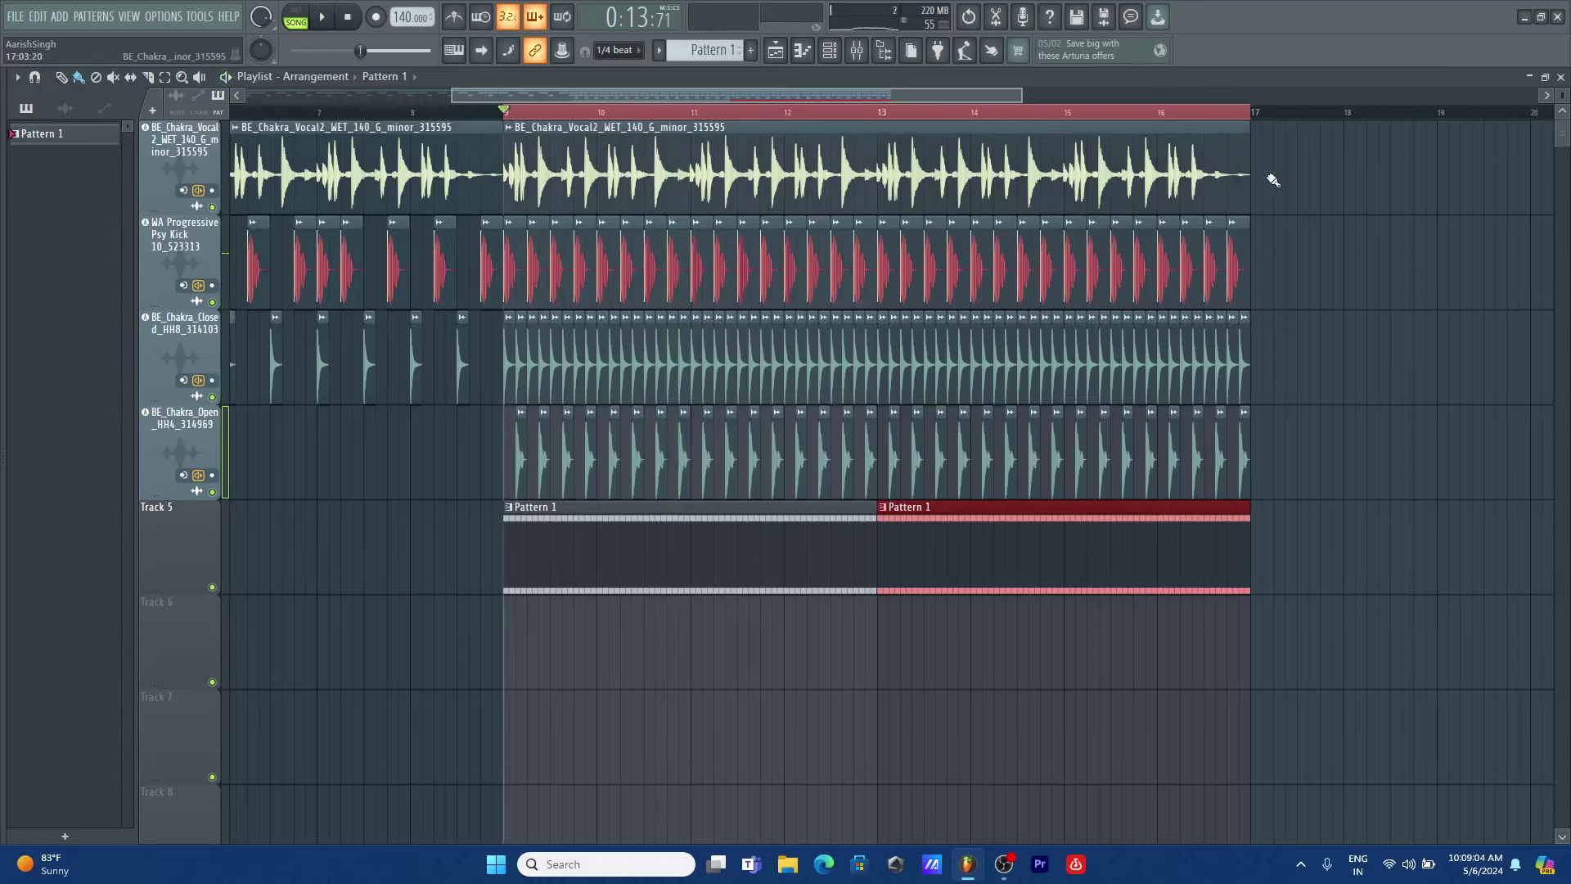
{"action": "key", "text": "space"}
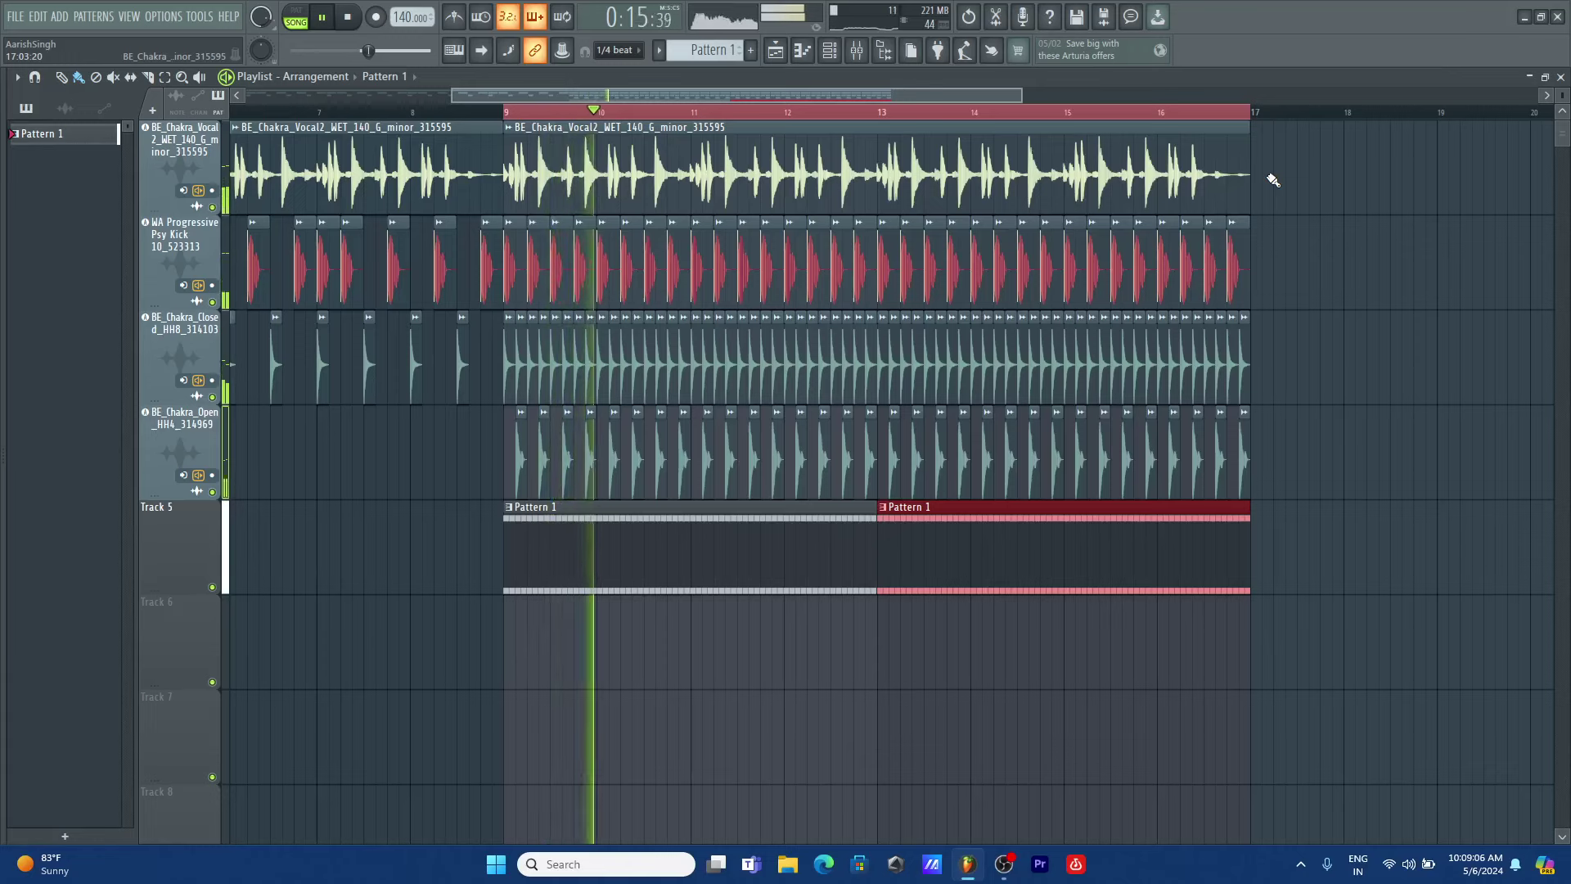
- Stop playback and examine the Harmor settings of Bajo Psy 1 and Bajo Psy 2, including the latter's effects and image pages
{"action": "key", "text": "F6"}
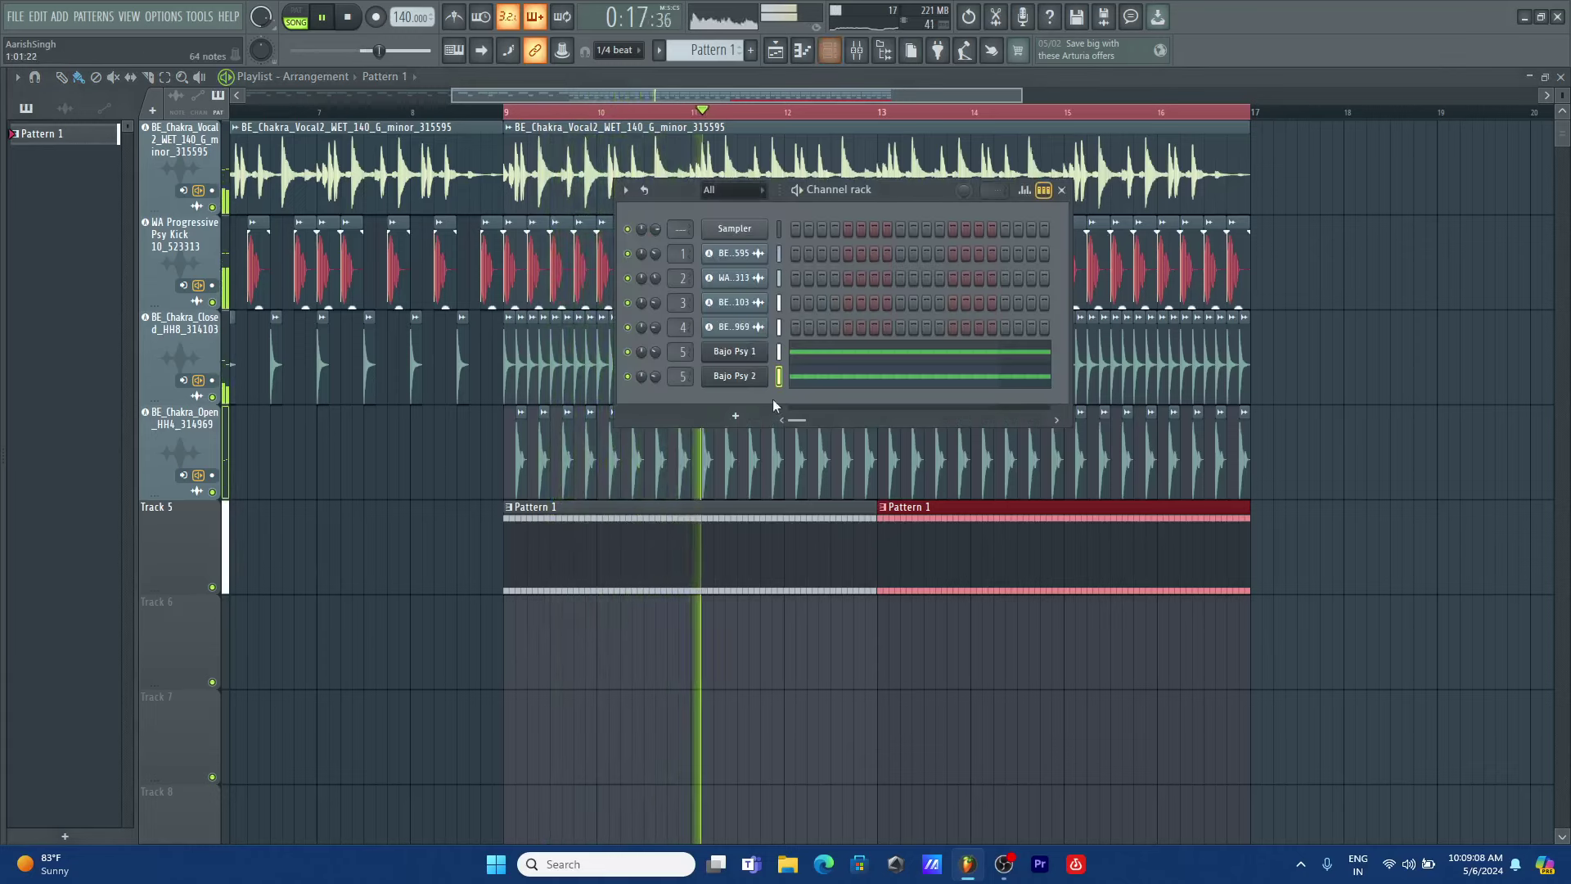
{"action": "key", "text": "space"}
{"action": "left_click", "coordinate": [734, 376]}
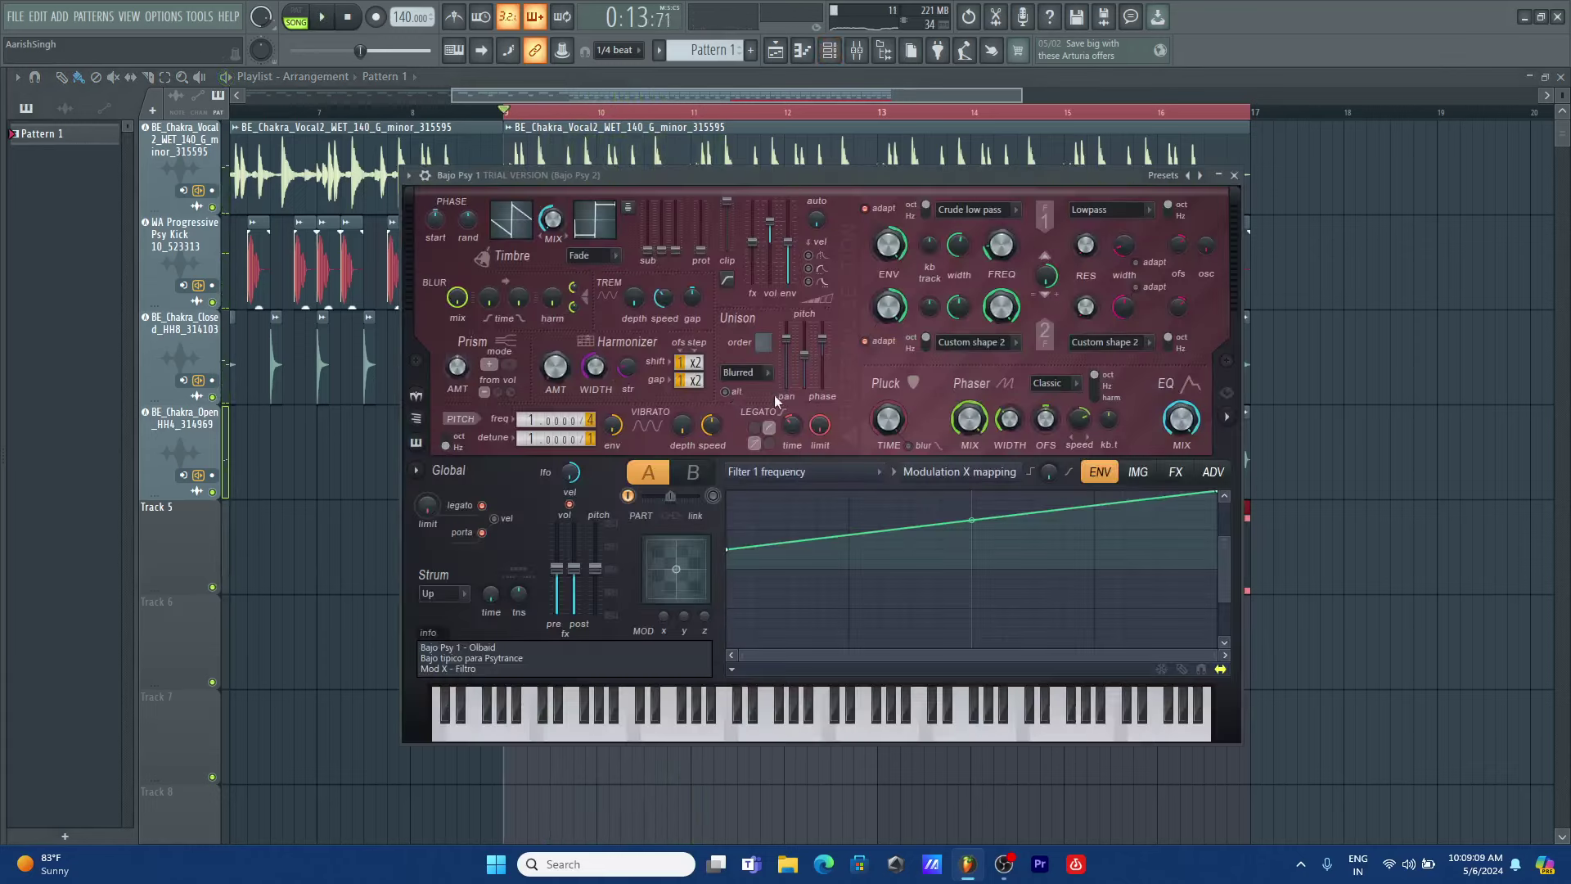
{"action": "left_click", "coordinate": [1234, 175]}
{"action": "left_click", "coordinate": [734, 378]}
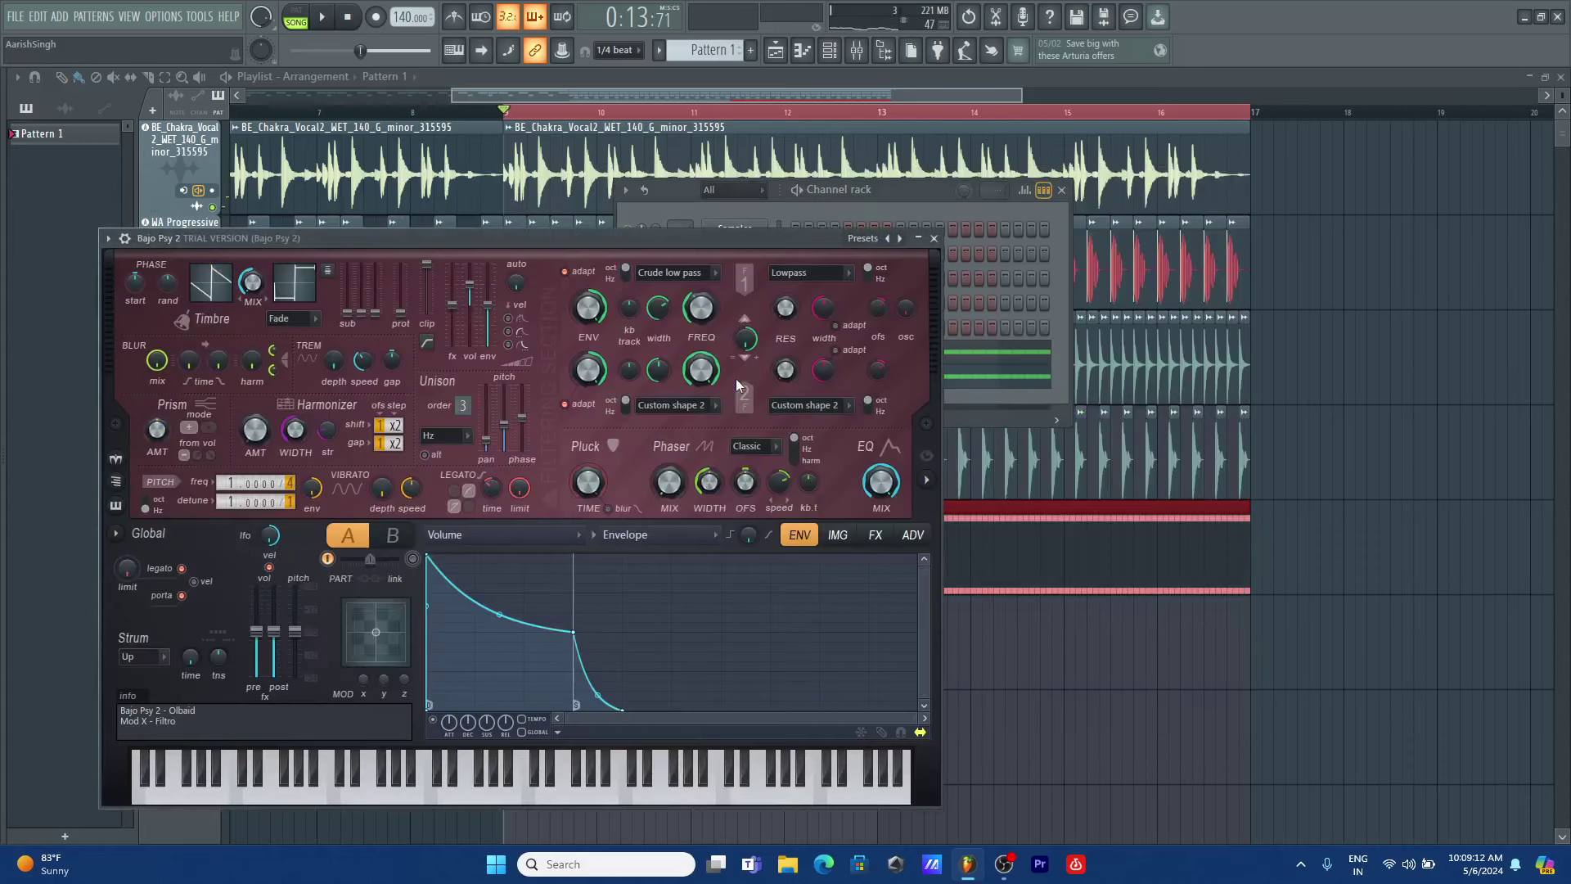
{"action": "left_click", "coordinate": [872, 536]}
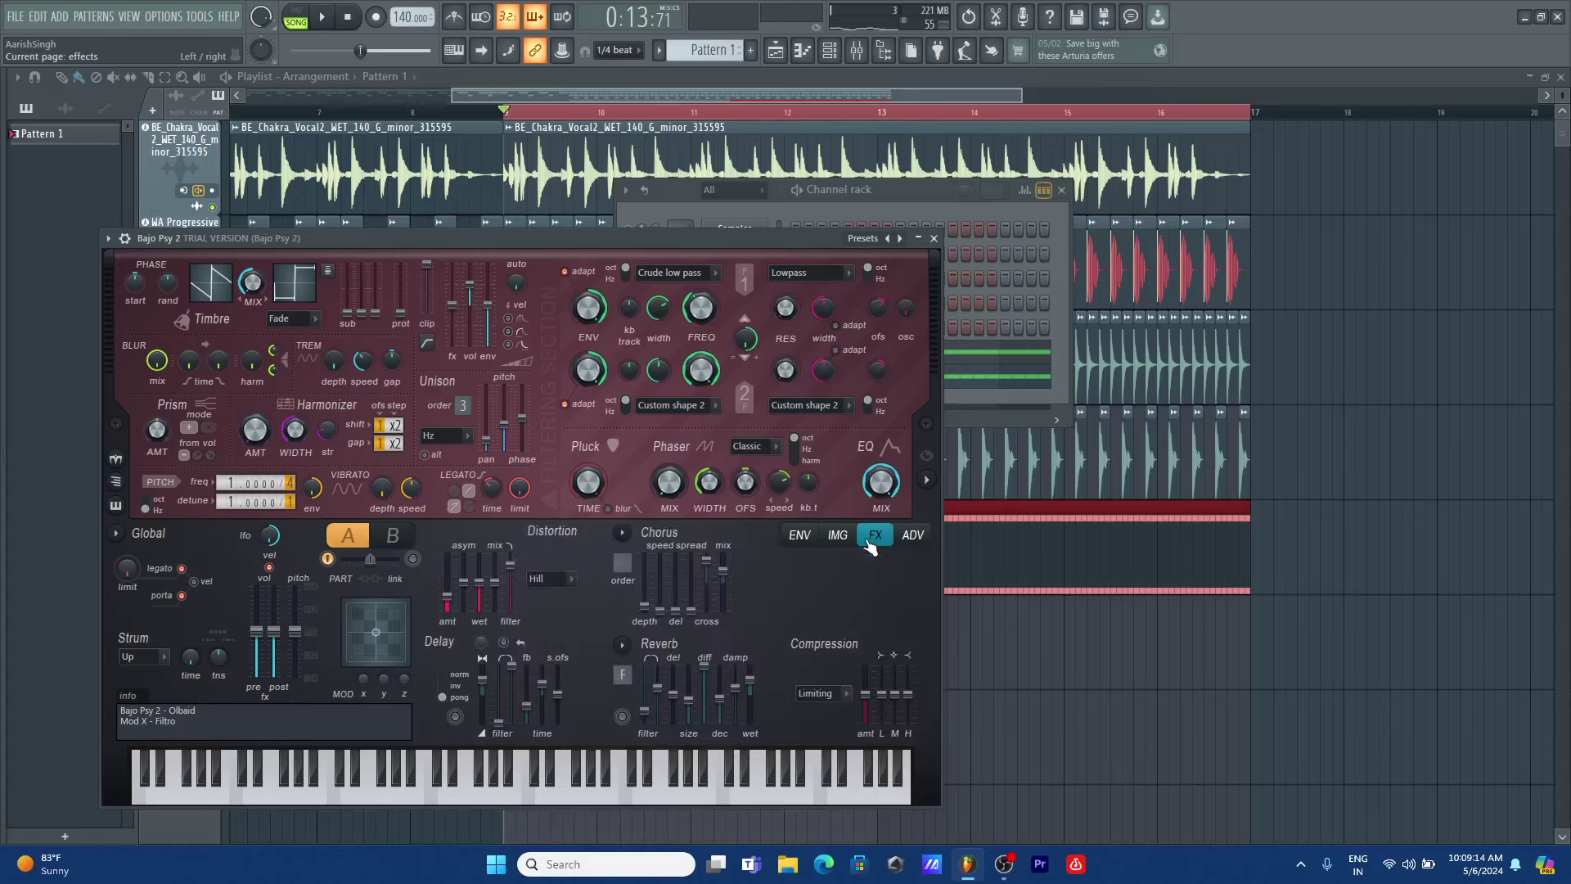
{"action": "left_click", "coordinate": [839, 536]}
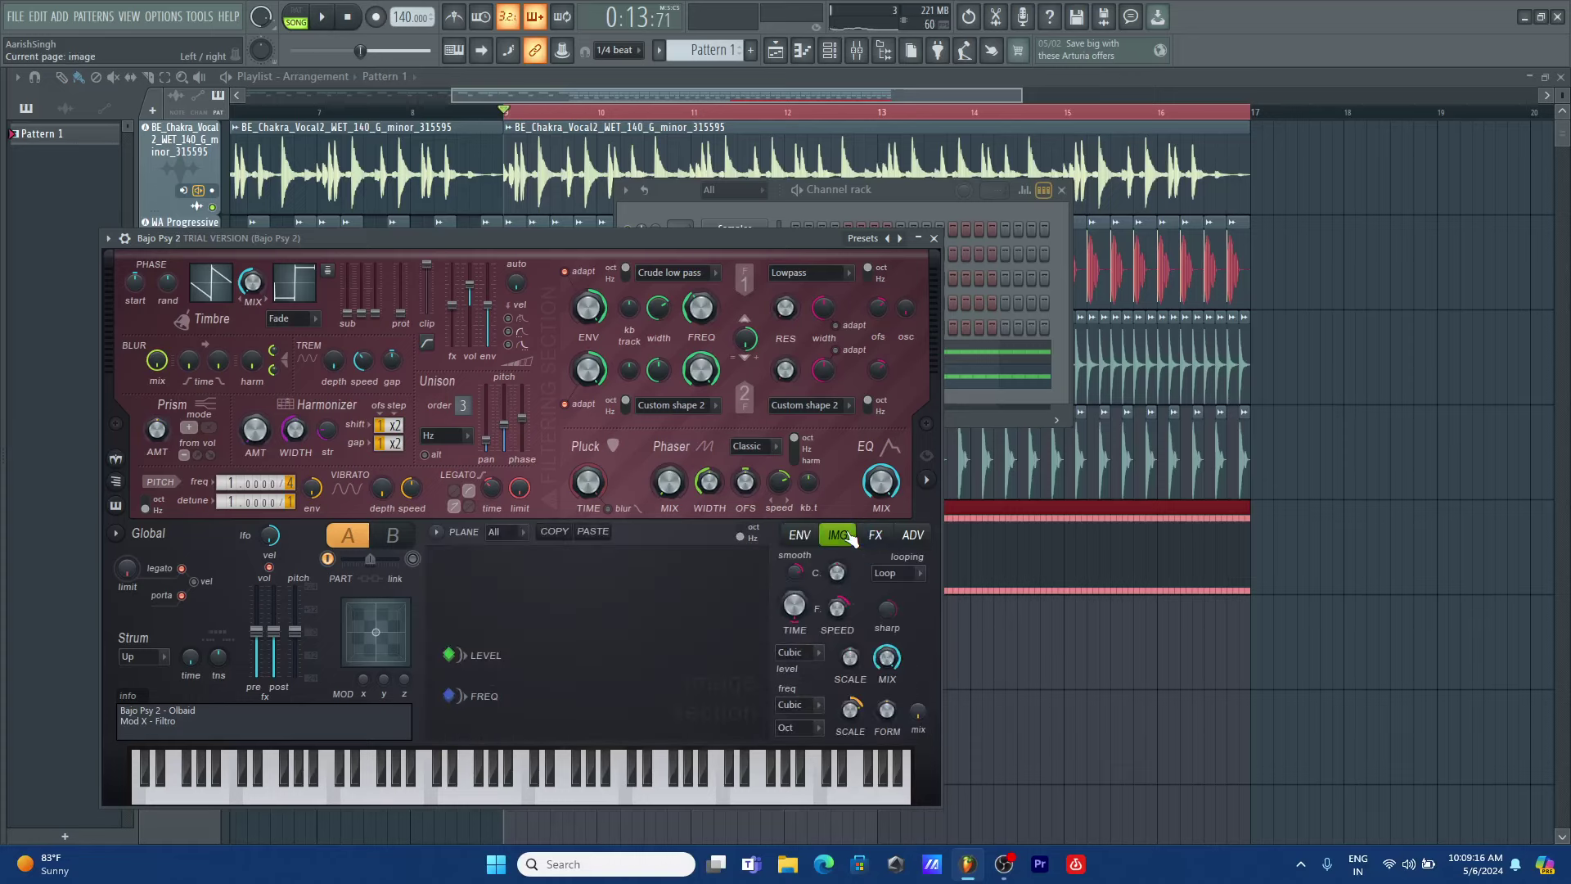
- Enable the chorus in Bajo Psy 2 with order 4 and raise its phaser mix to 79%
{"action": "left_click", "coordinate": [875, 540]}
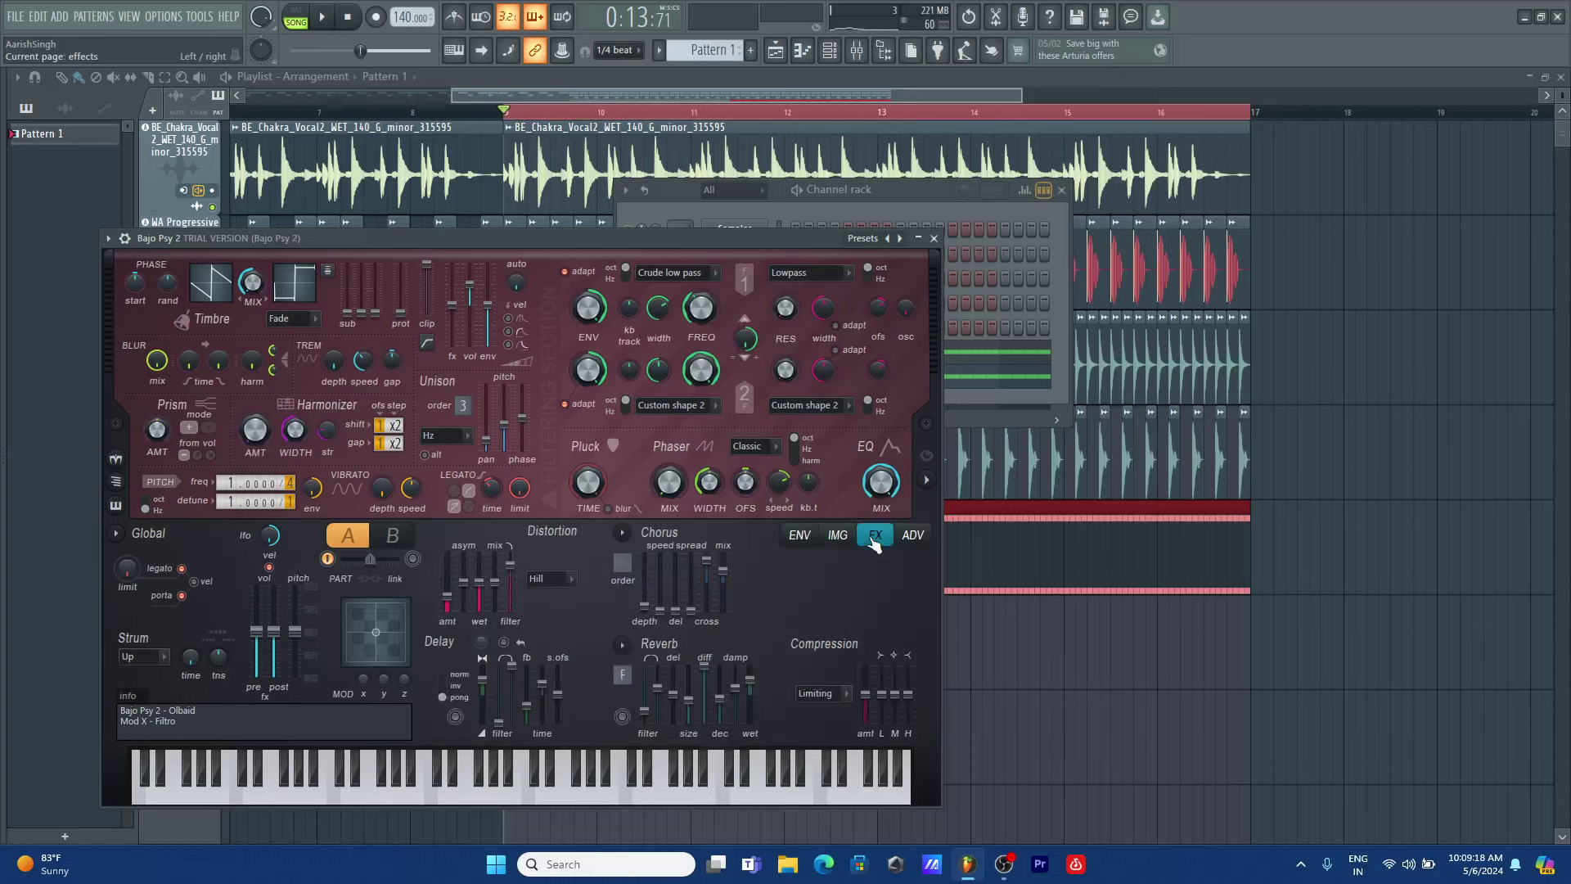
{"action": "left_click", "coordinate": [634, 555]}
{"action": "left_click", "coordinate": [658, 571]}
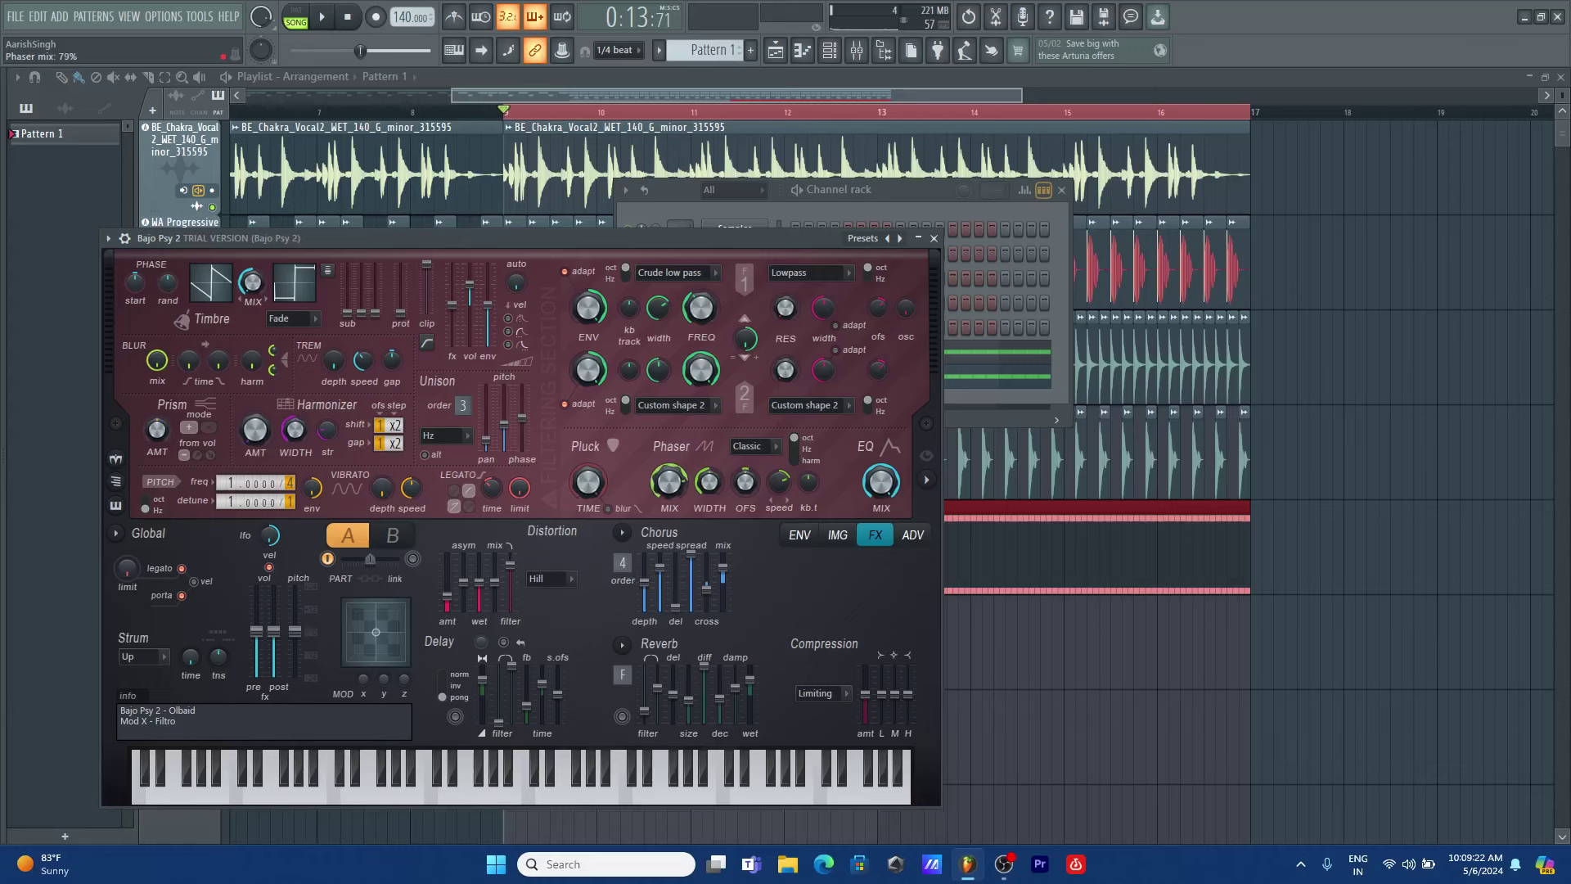
{"action": "left_click", "coordinate": [934, 238]}
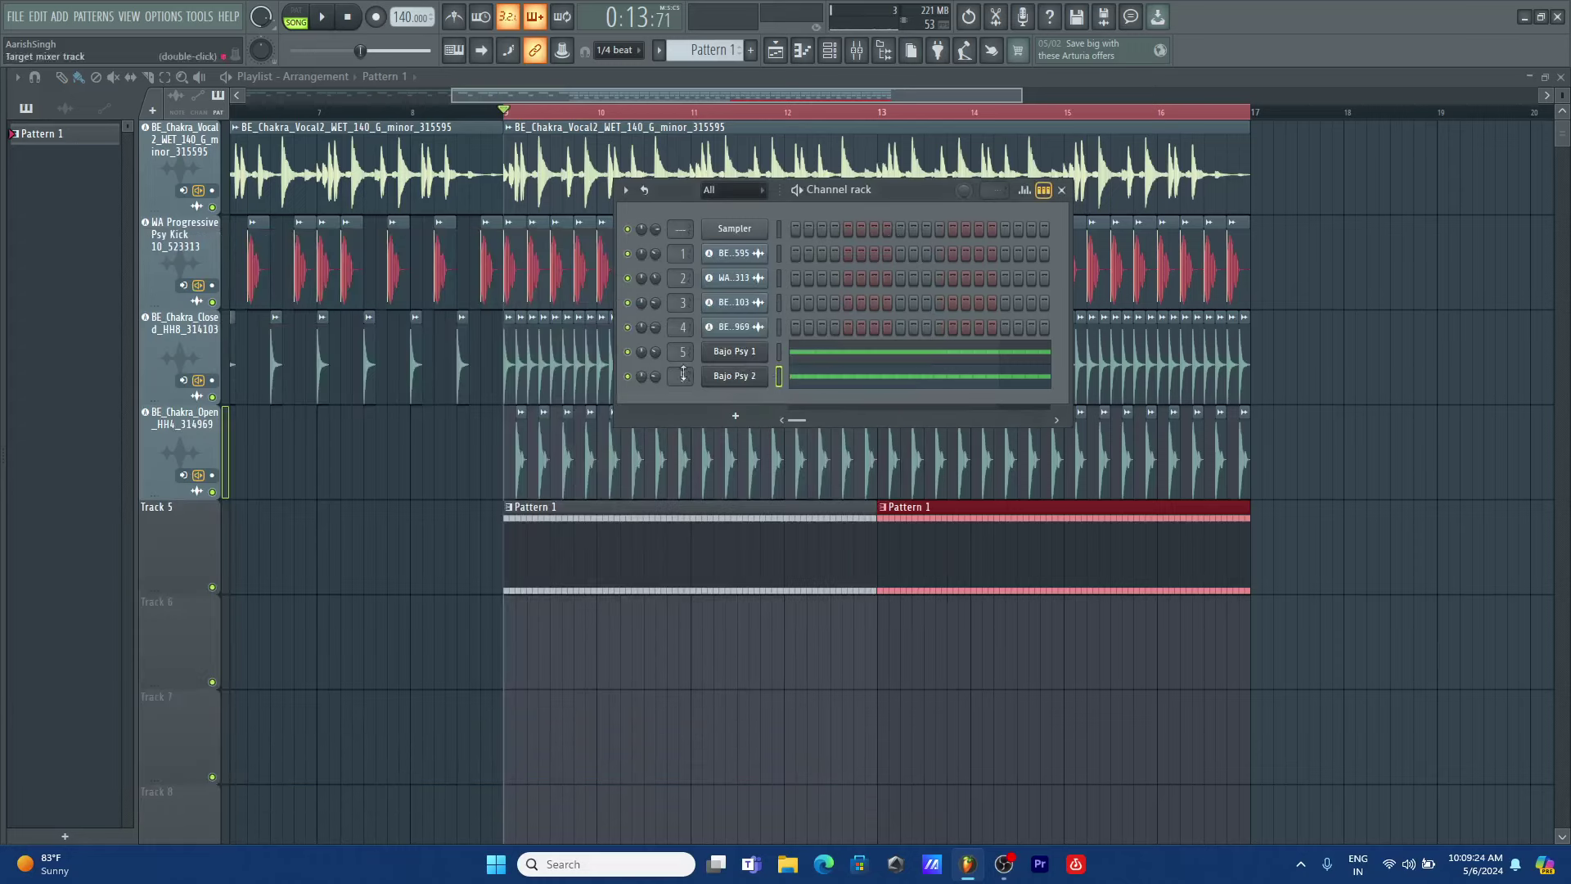
- Route the Bajo Psy 2 channel to mixer track 5, set its volume to 31% and audition the song
{"action": "right_click", "coordinate": [655, 375]}
{"action": "left_click", "coordinate": [661, 380]}
{"action": "key", "text": "space"}
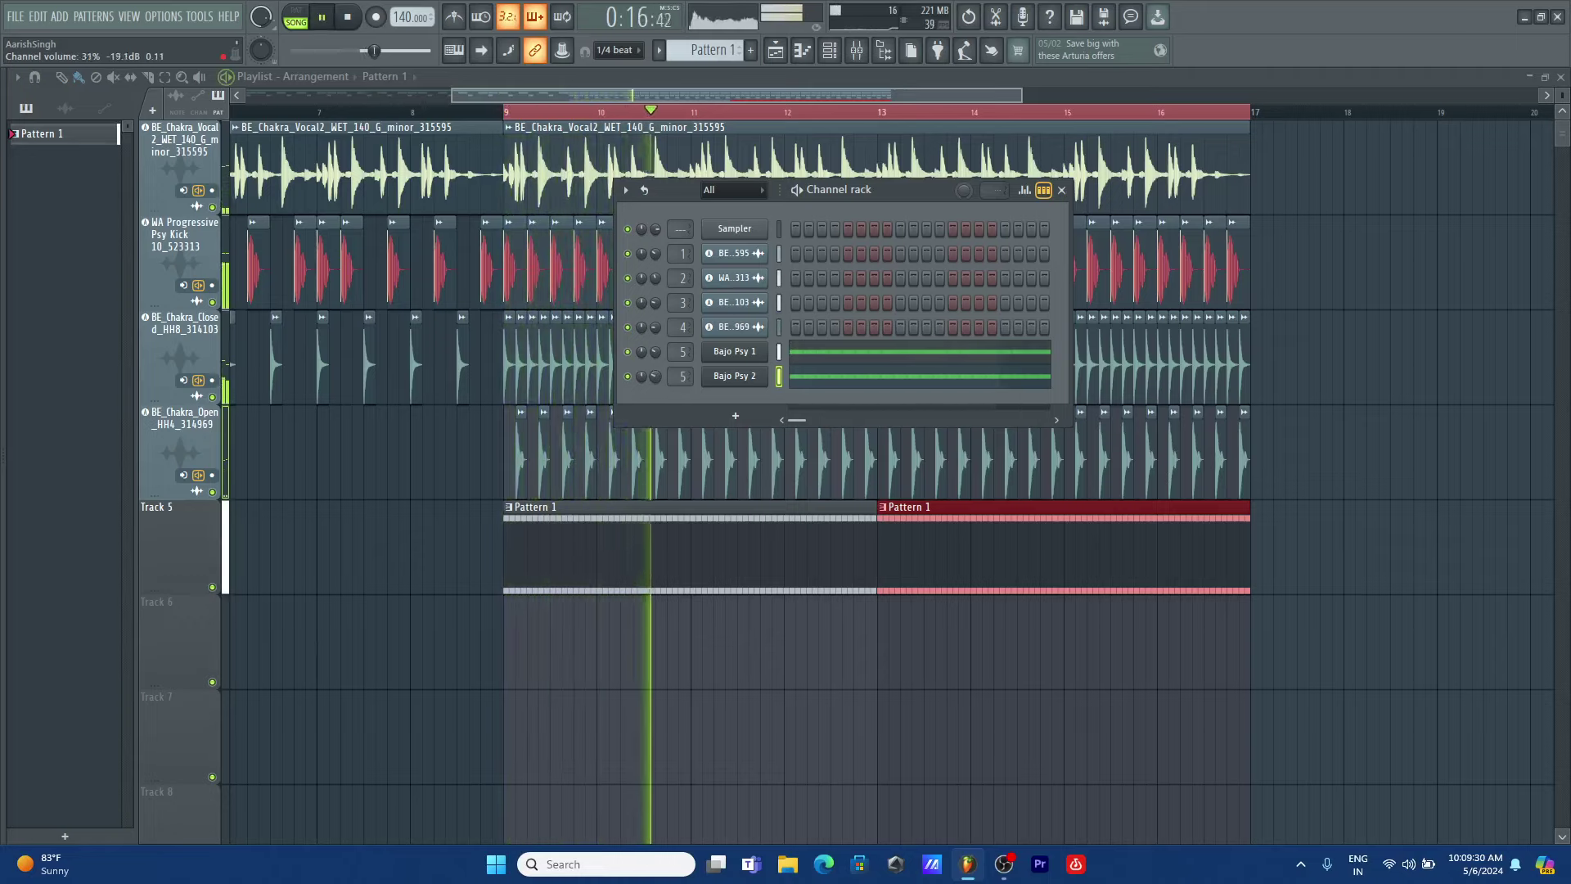
{"action": "key", "text": "space"}
- Enable the reverb effect in Bajo Psy 2 and audition it with the song
{"action": "left_click", "coordinate": [736, 383]}
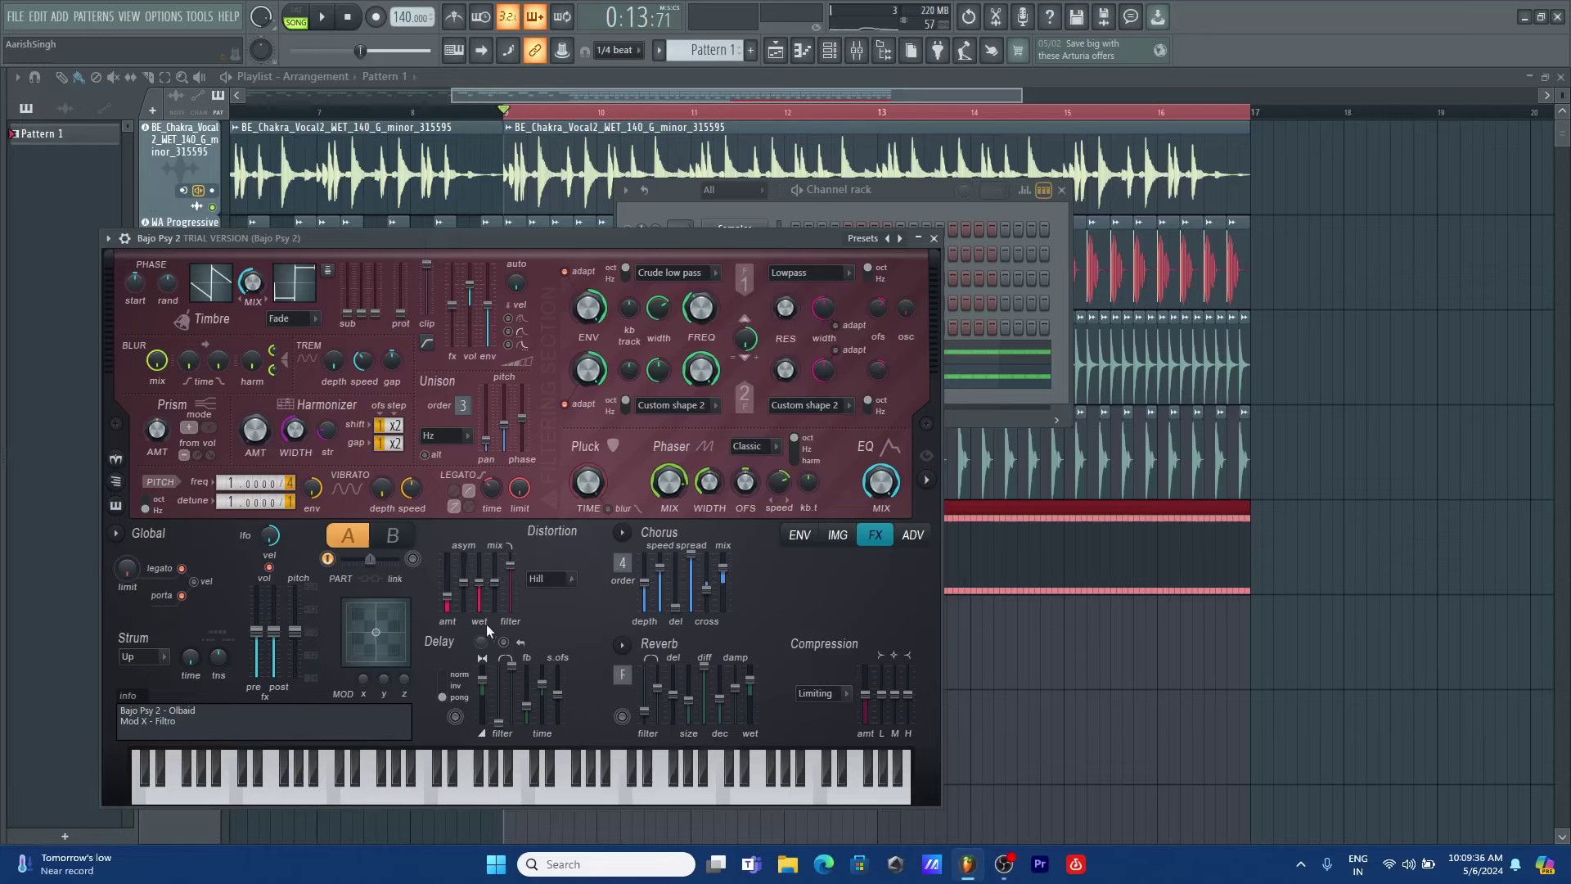
{"action": "left_click", "coordinate": [635, 655]}
{"action": "left_click", "coordinate": [667, 702]}
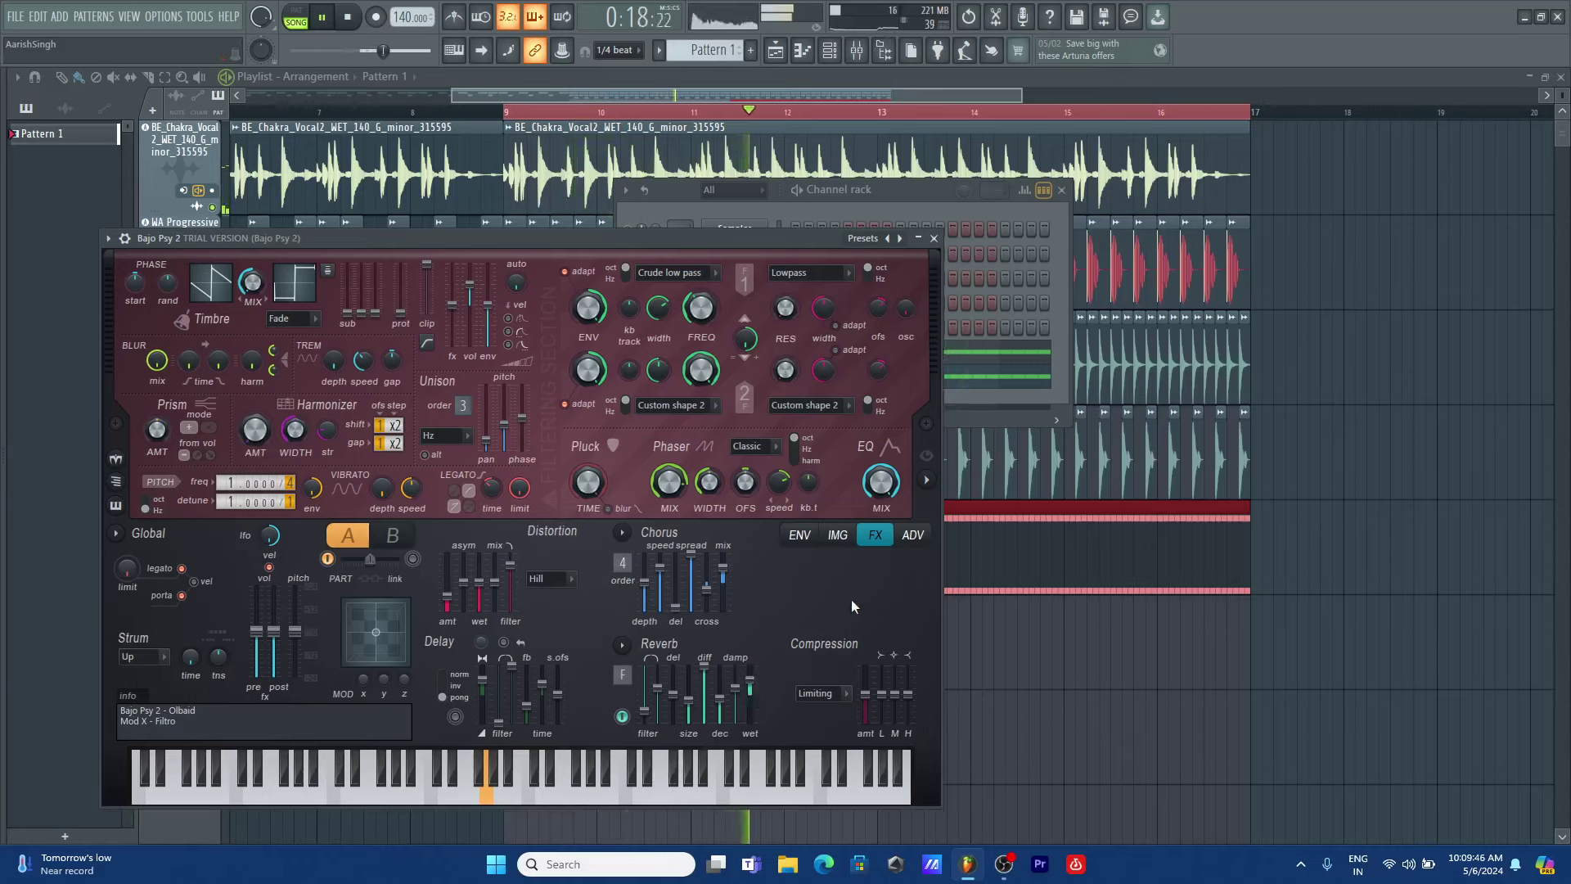
{"action": "key", "text": "space"}
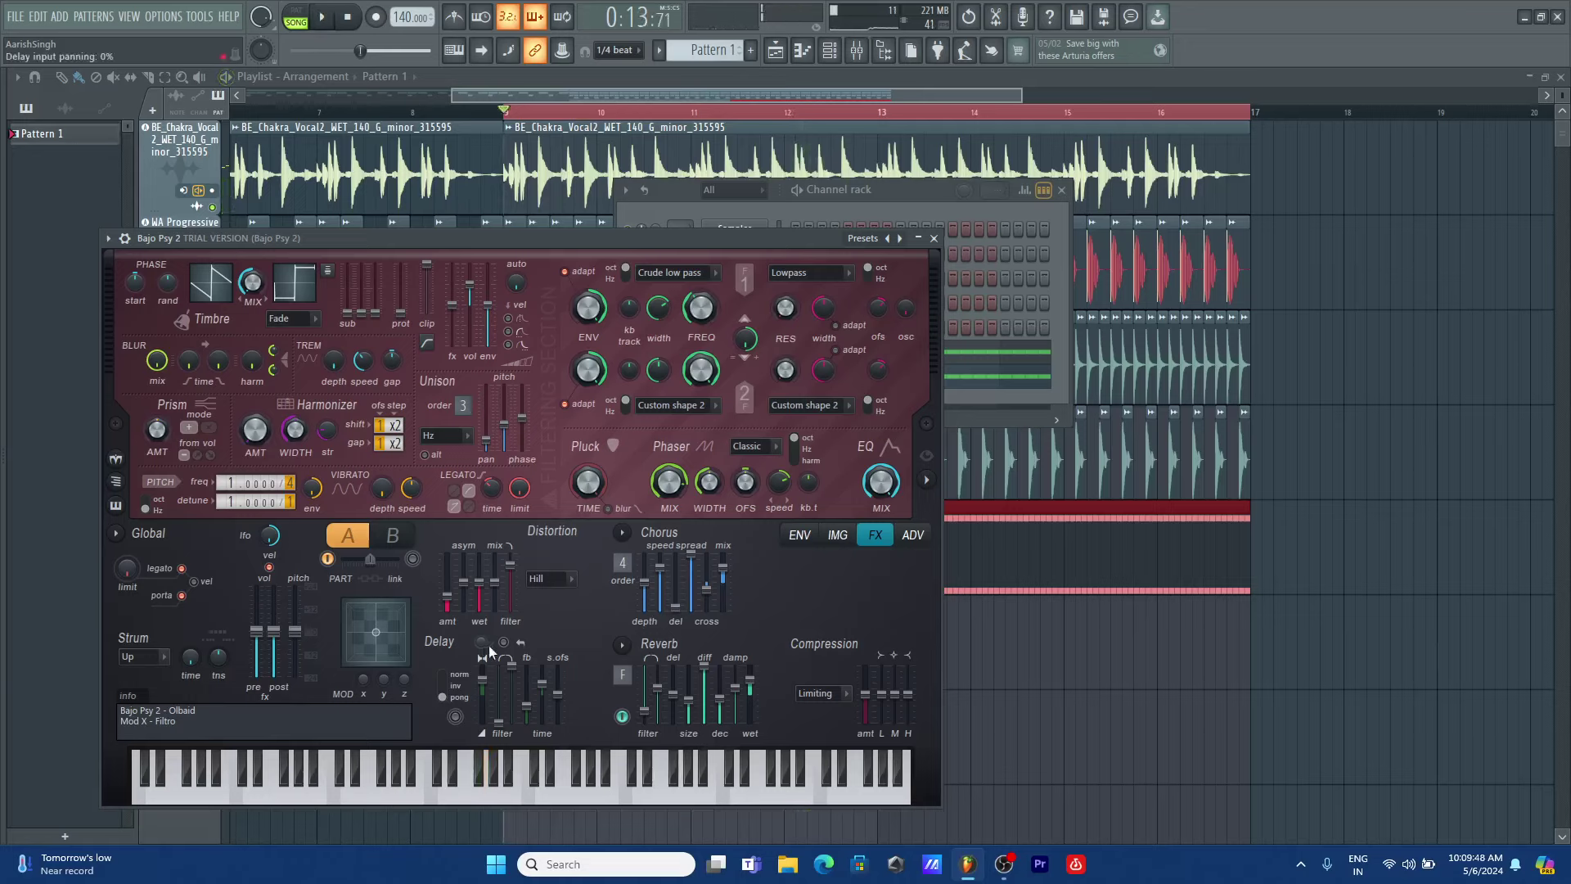
- Enable the delay effect in Bajo Psy 2 and audition it during song playback
{"action": "left_click", "coordinate": [503, 641]}
{"action": "key", "text": "space"}
{"action": "left_click", "coordinate": [456, 716]}
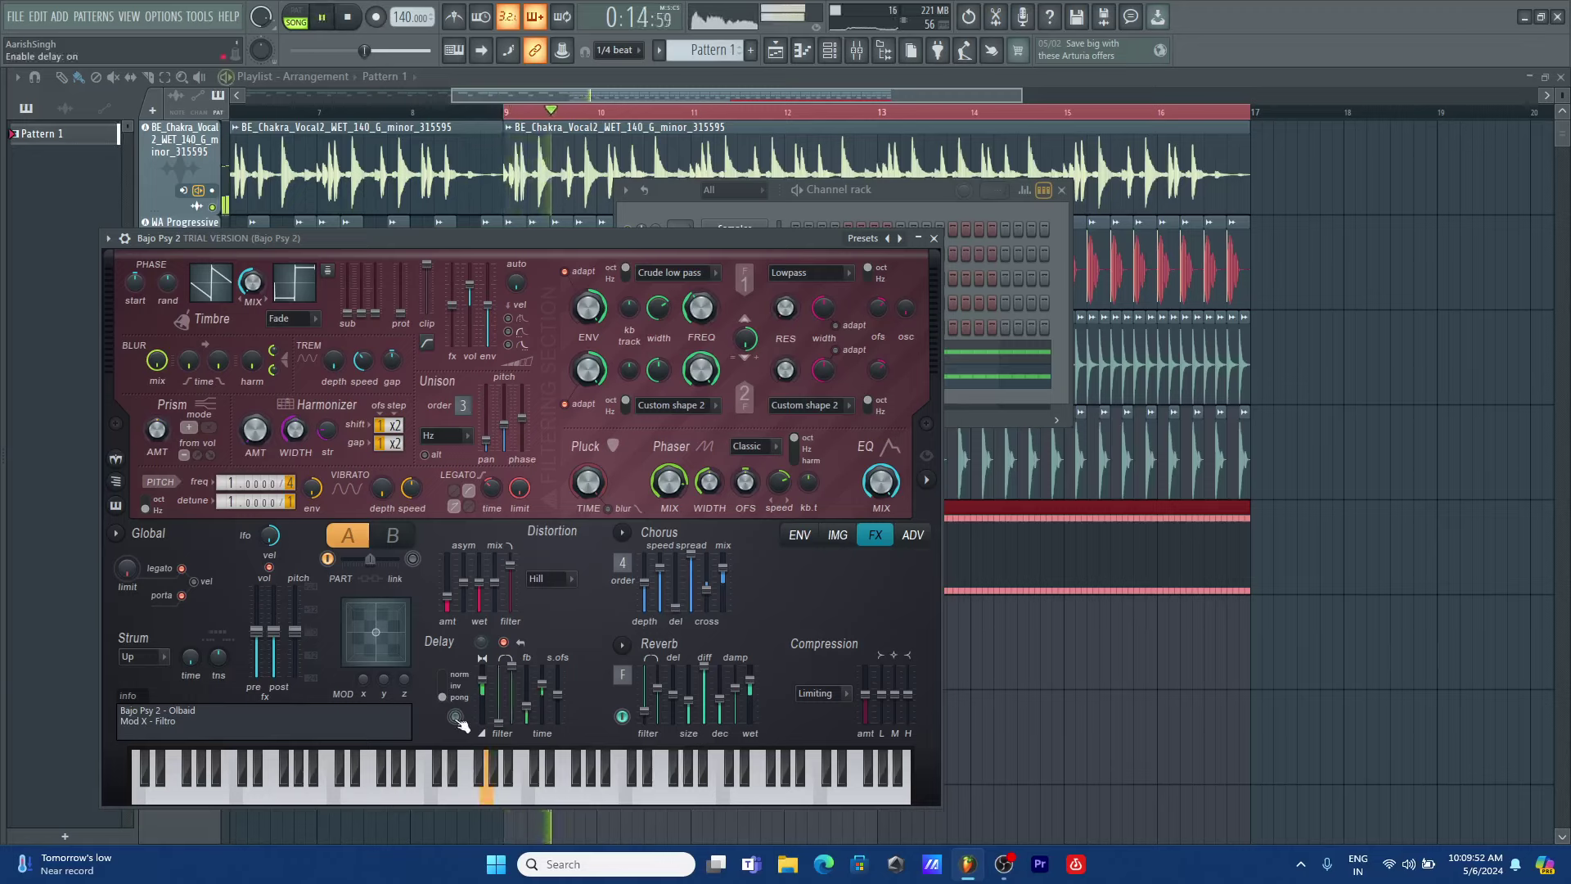
{"action": "key", "text": "space"}
{"action": "key", "text": "space"}
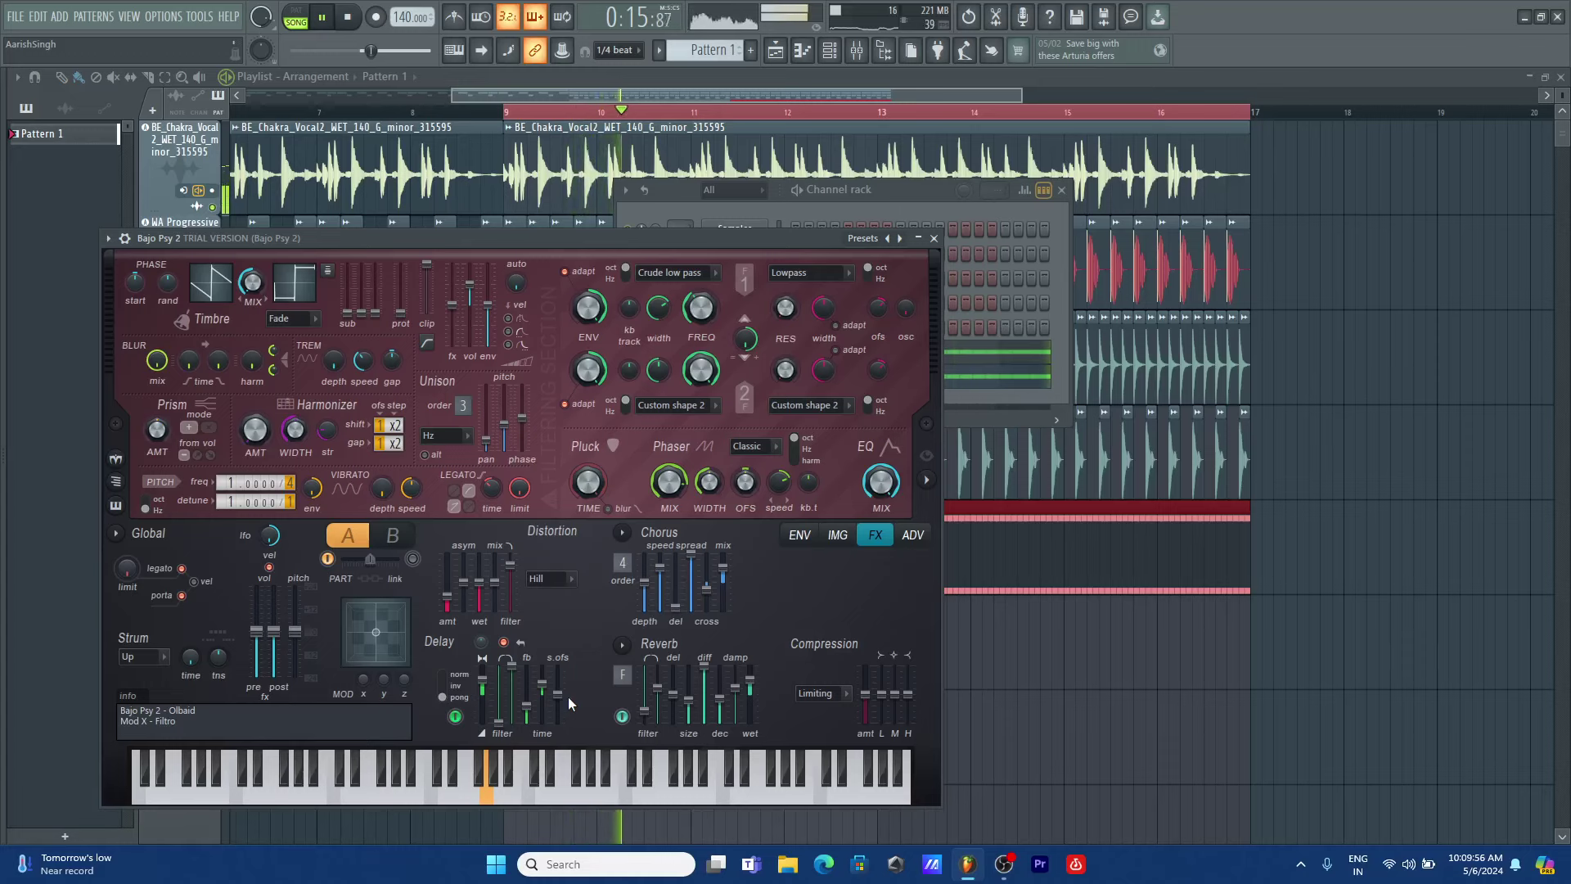
{"action": "left_click", "coordinate": [934, 240]}
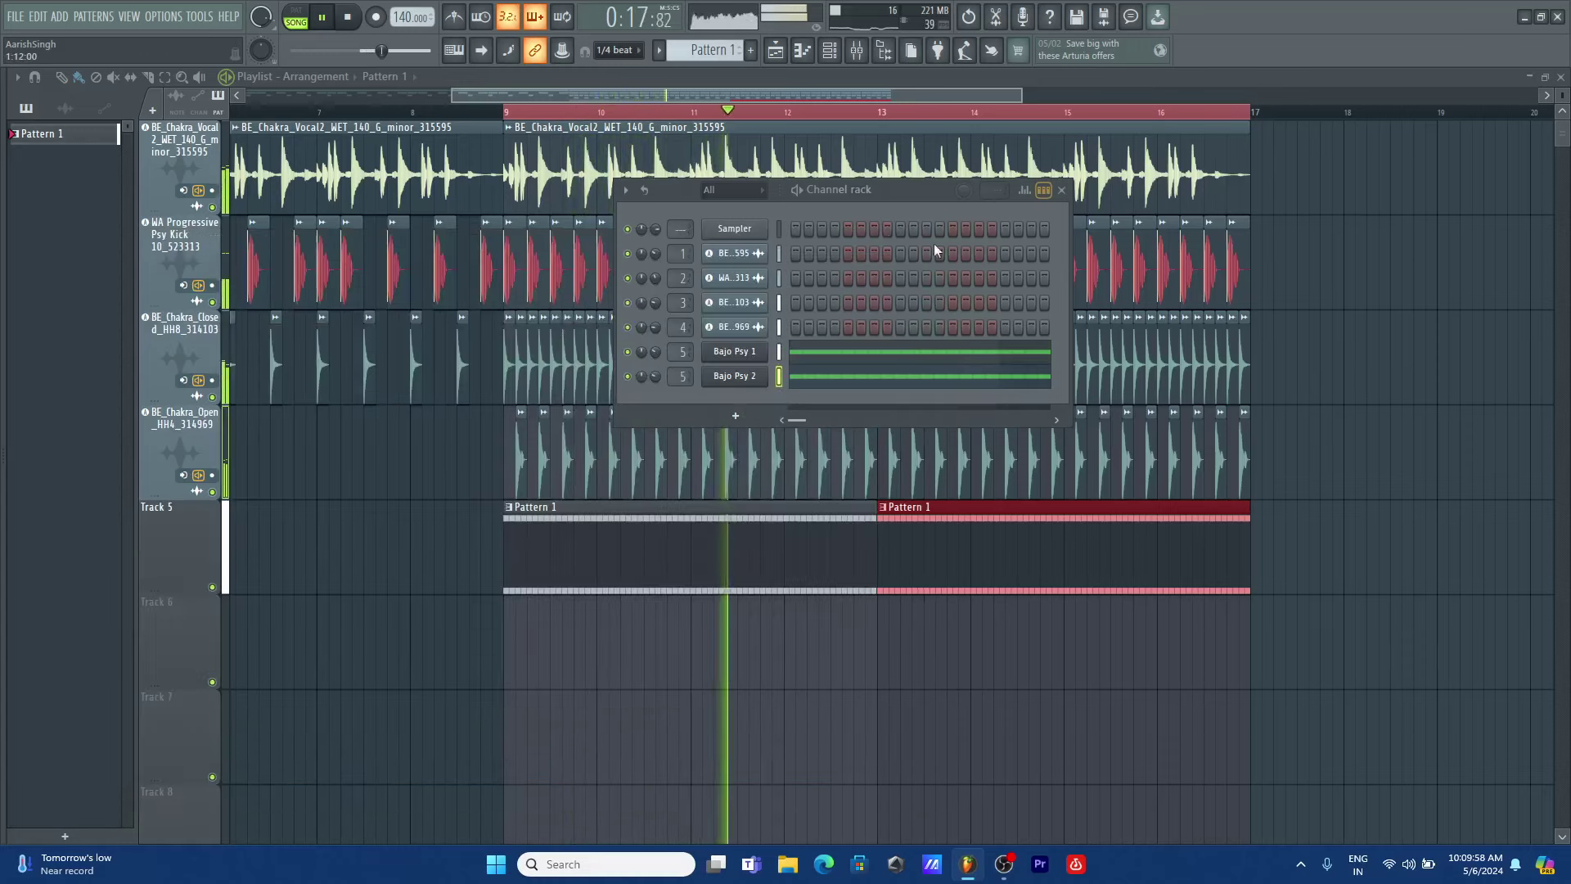
- Set the phaser mix of Bajo Psy 2 to 77% while the song plays, and stop playback
{"action": "left_click", "coordinate": [752, 378]}
{"action": "left_click_drag", "start_coordinate": [673, 484], "coordinate": [676, 452]}
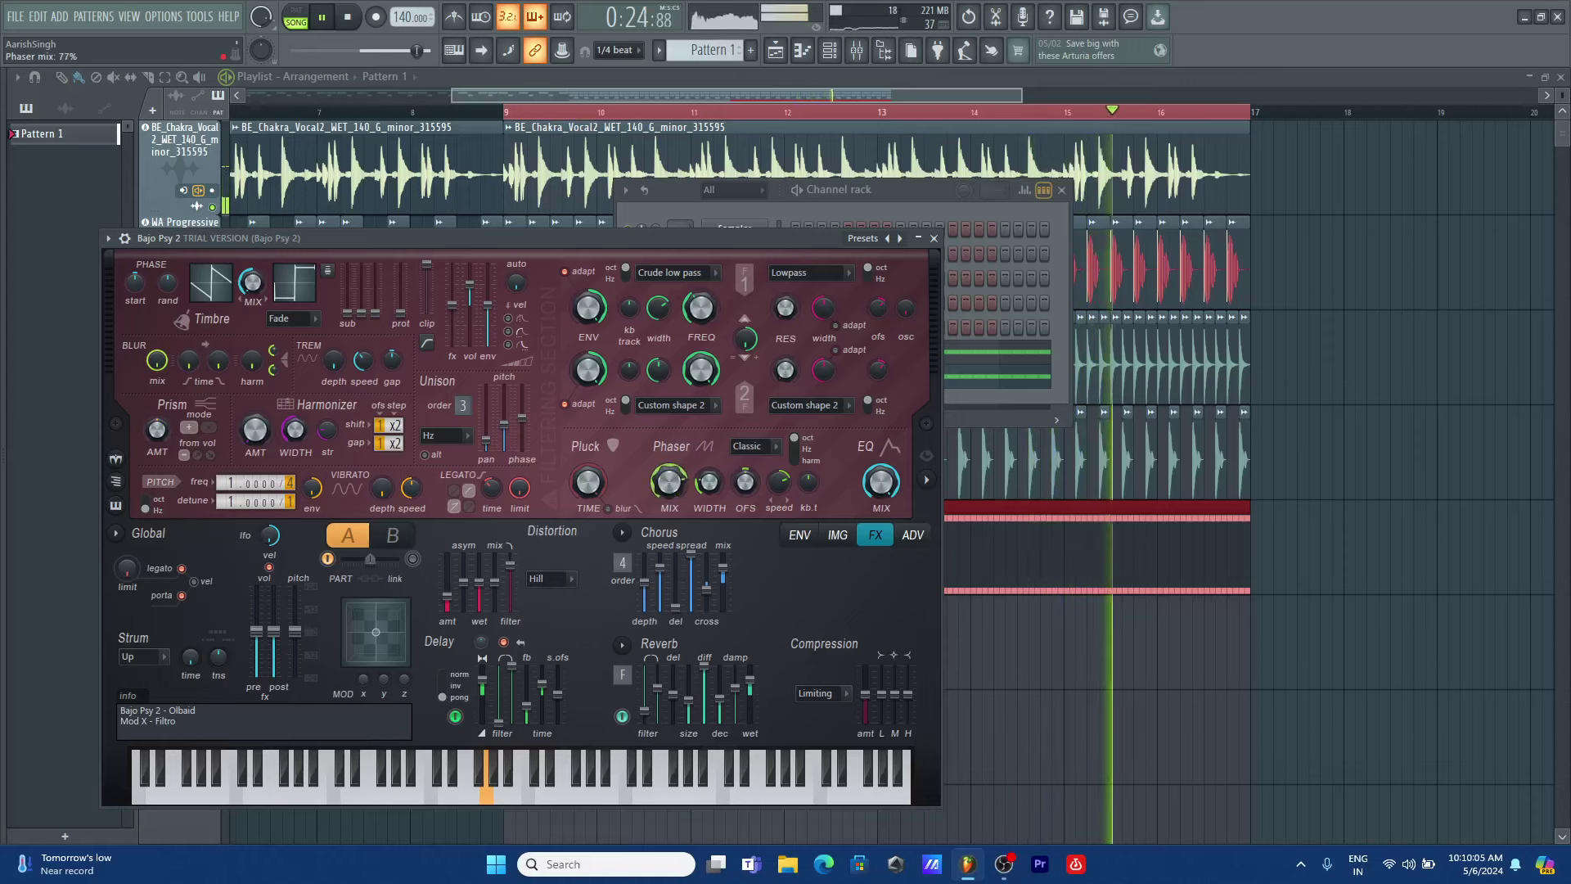
{"action": "left_click", "coordinate": [937, 228]}
{"action": "key", "text": "space"}
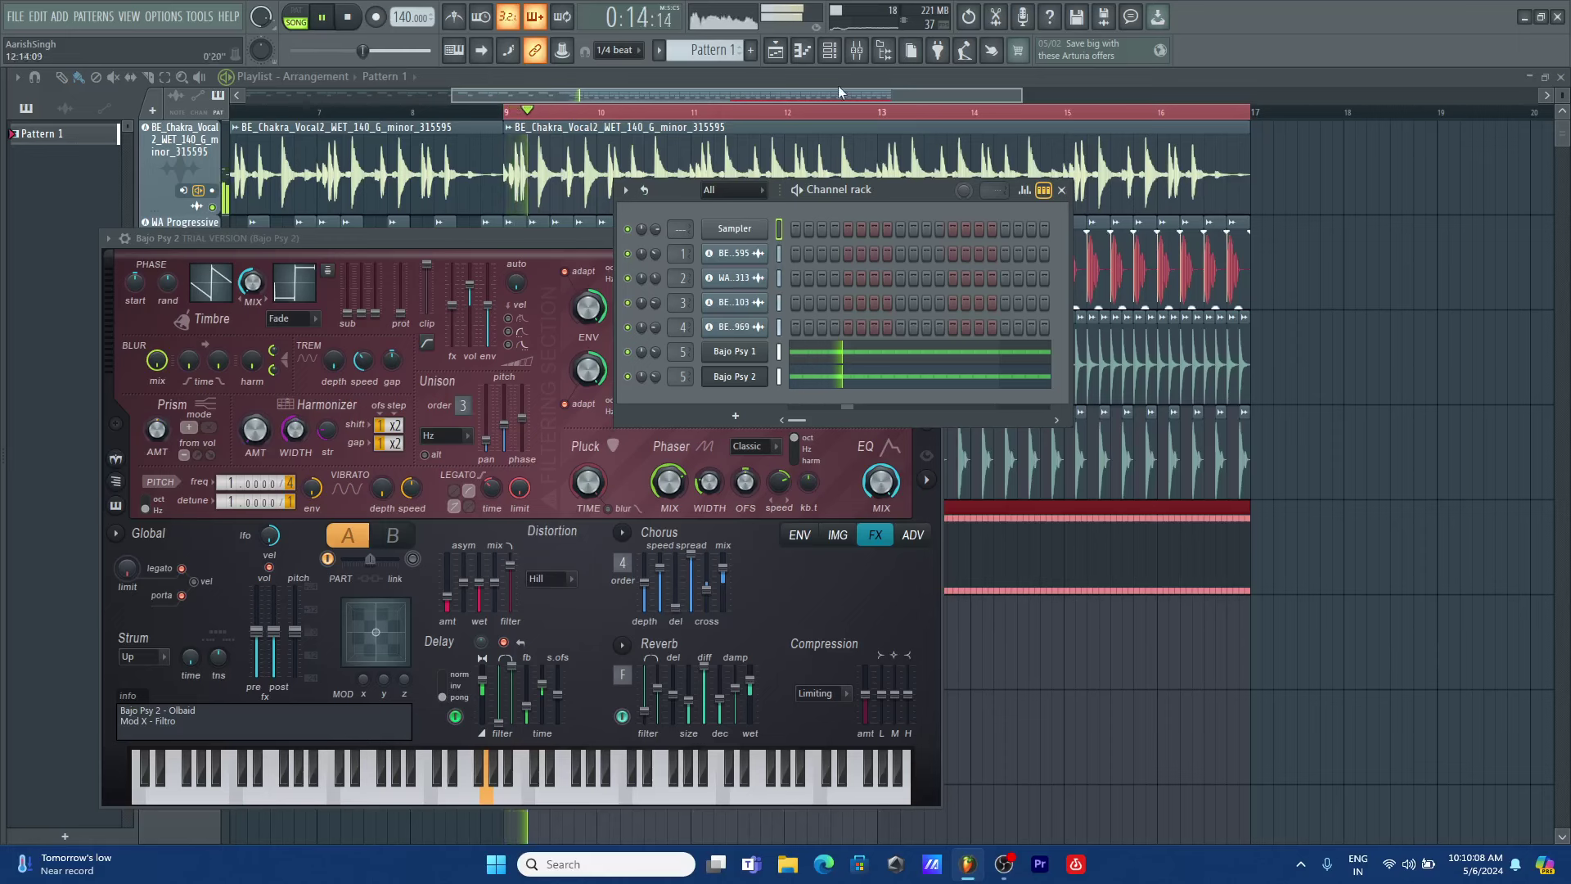
- Add a new Harmor instrument channel to the channel rack
{"action": "left_click_drag", "start_coordinate": [807, 92], "coordinate": [818, 98]}
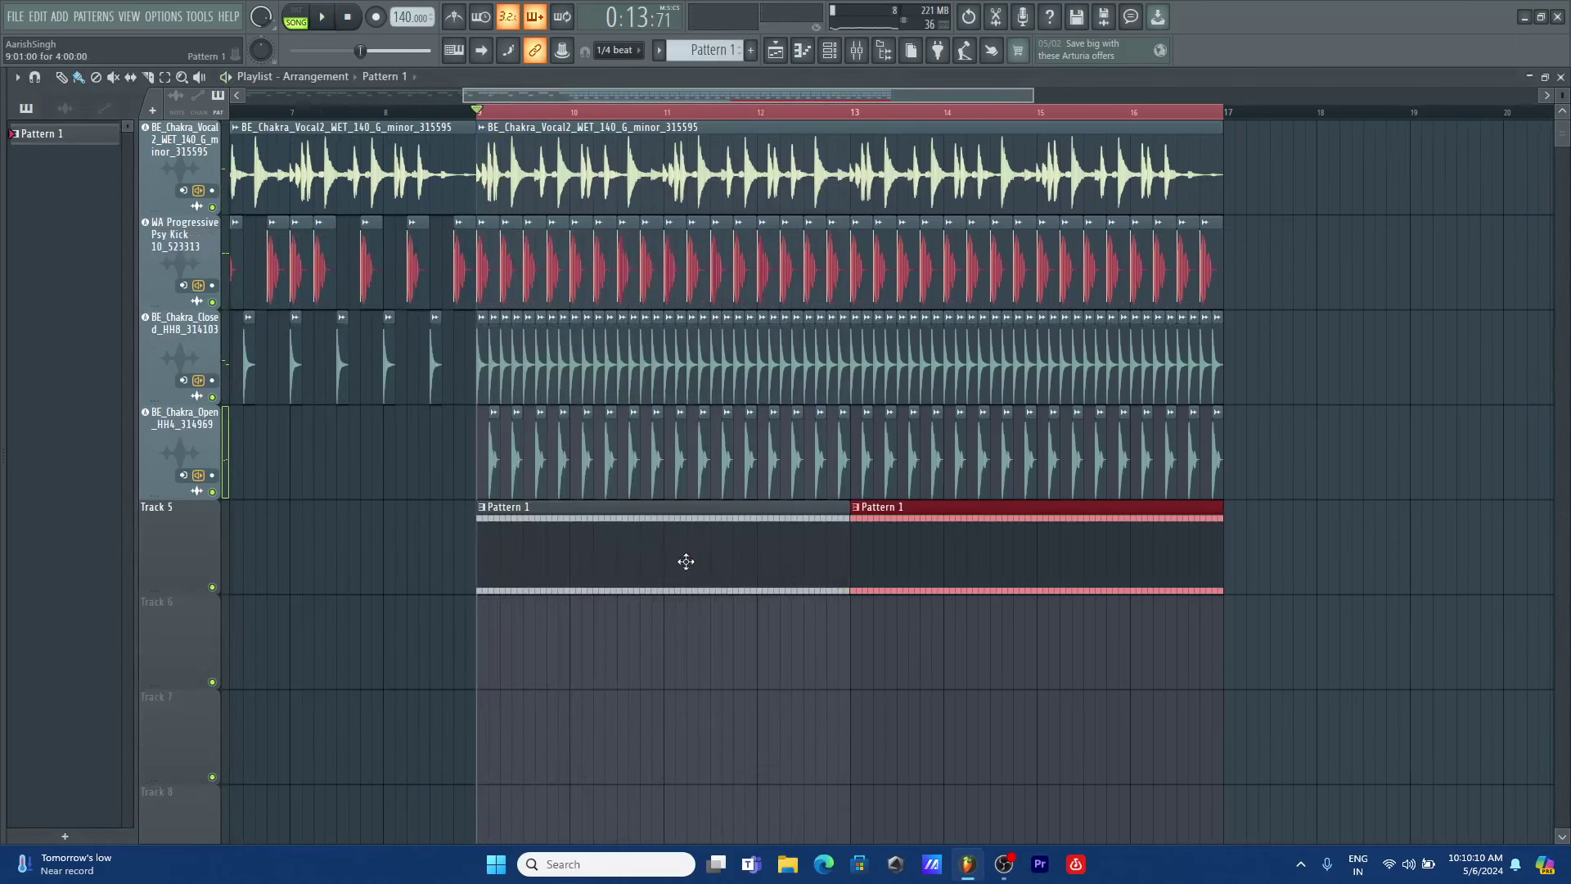
{"action": "left_click_drag", "start_coordinate": [781, 98], "coordinate": [528, 65]}
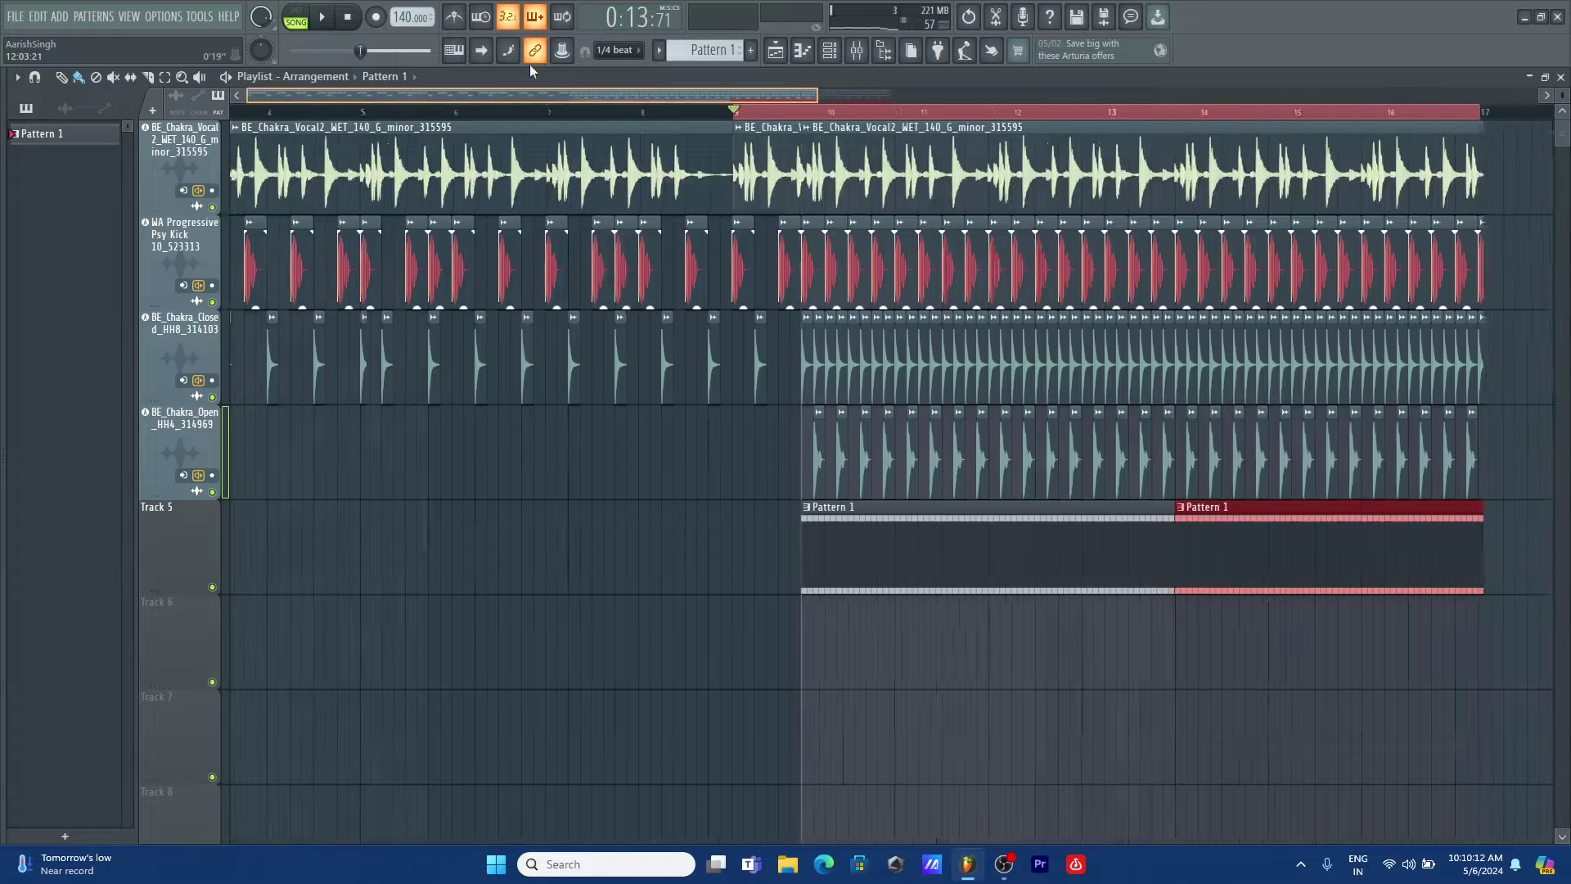
{"action": "left_click_drag", "start_coordinate": [817, 97], "coordinate": [1274, 110]}
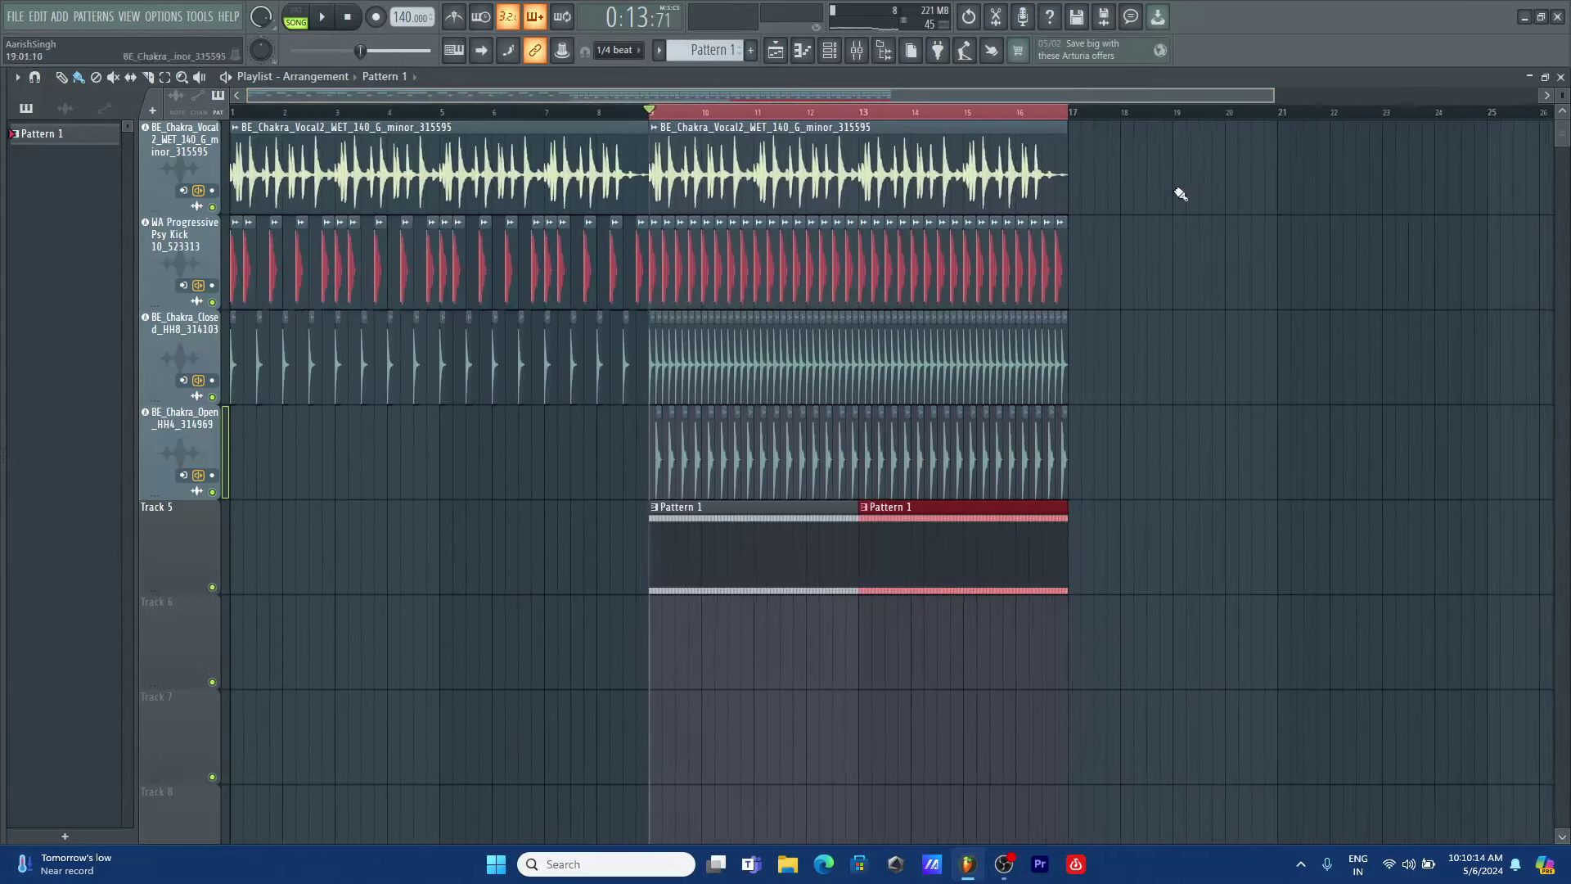
{"action": "left_click", "coordinate": [831, 52]}
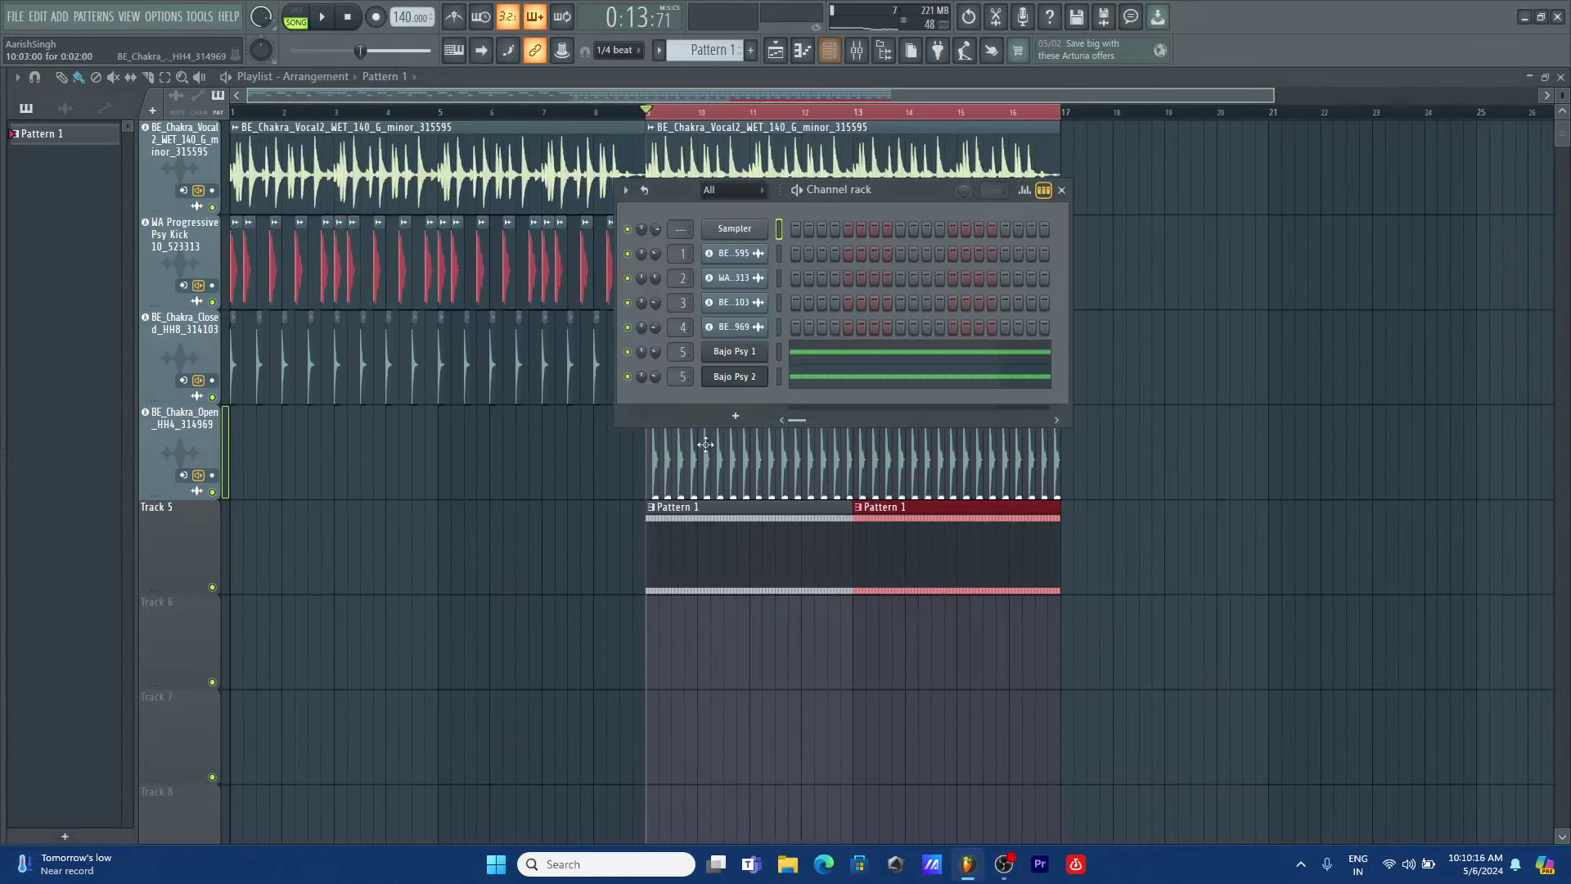
{"action": "left_click", "coordinate": [747, 417]}
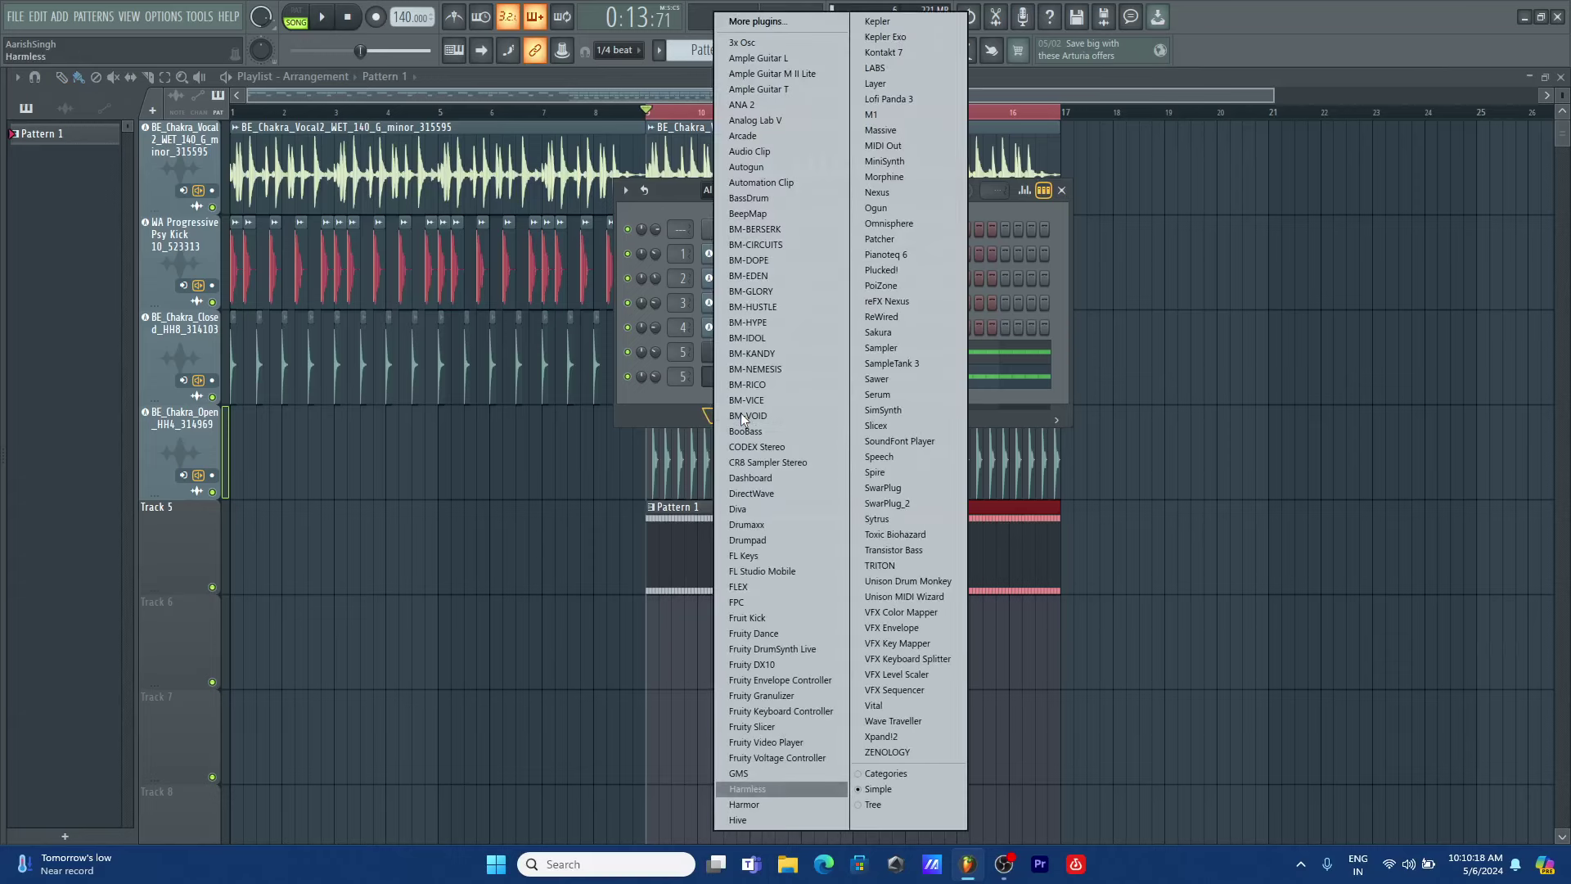
{"action": "key", "text": "Down"}
{"action": "key", "text": "Return"}
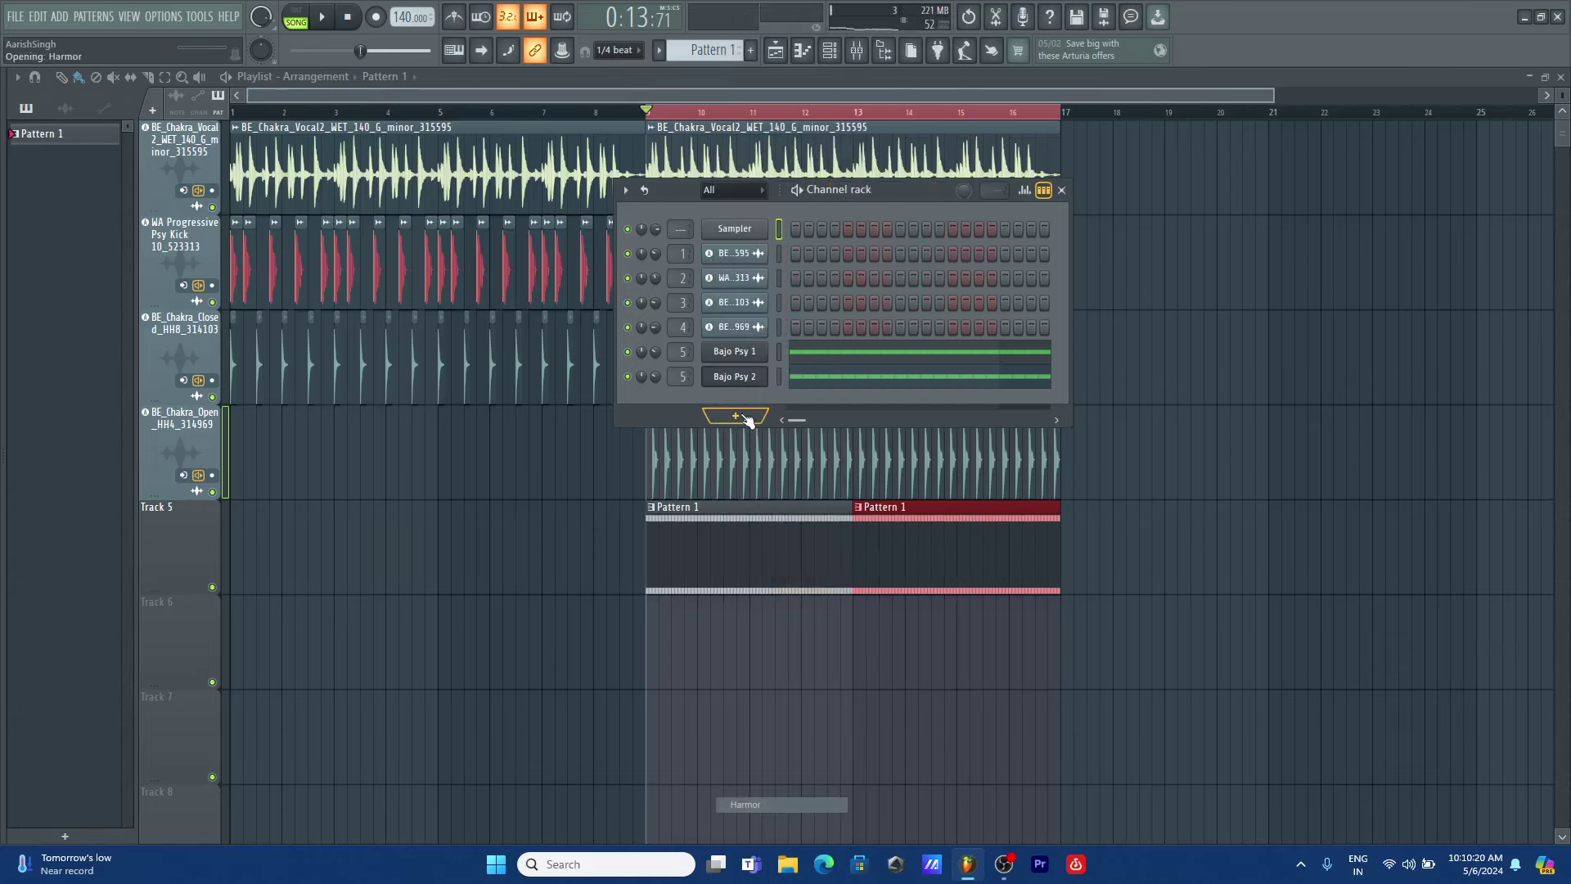
- Load the Chip preset in the new Harmor channel and close the synth window
{"action": "left_click", "coordinate": [885, 259]}
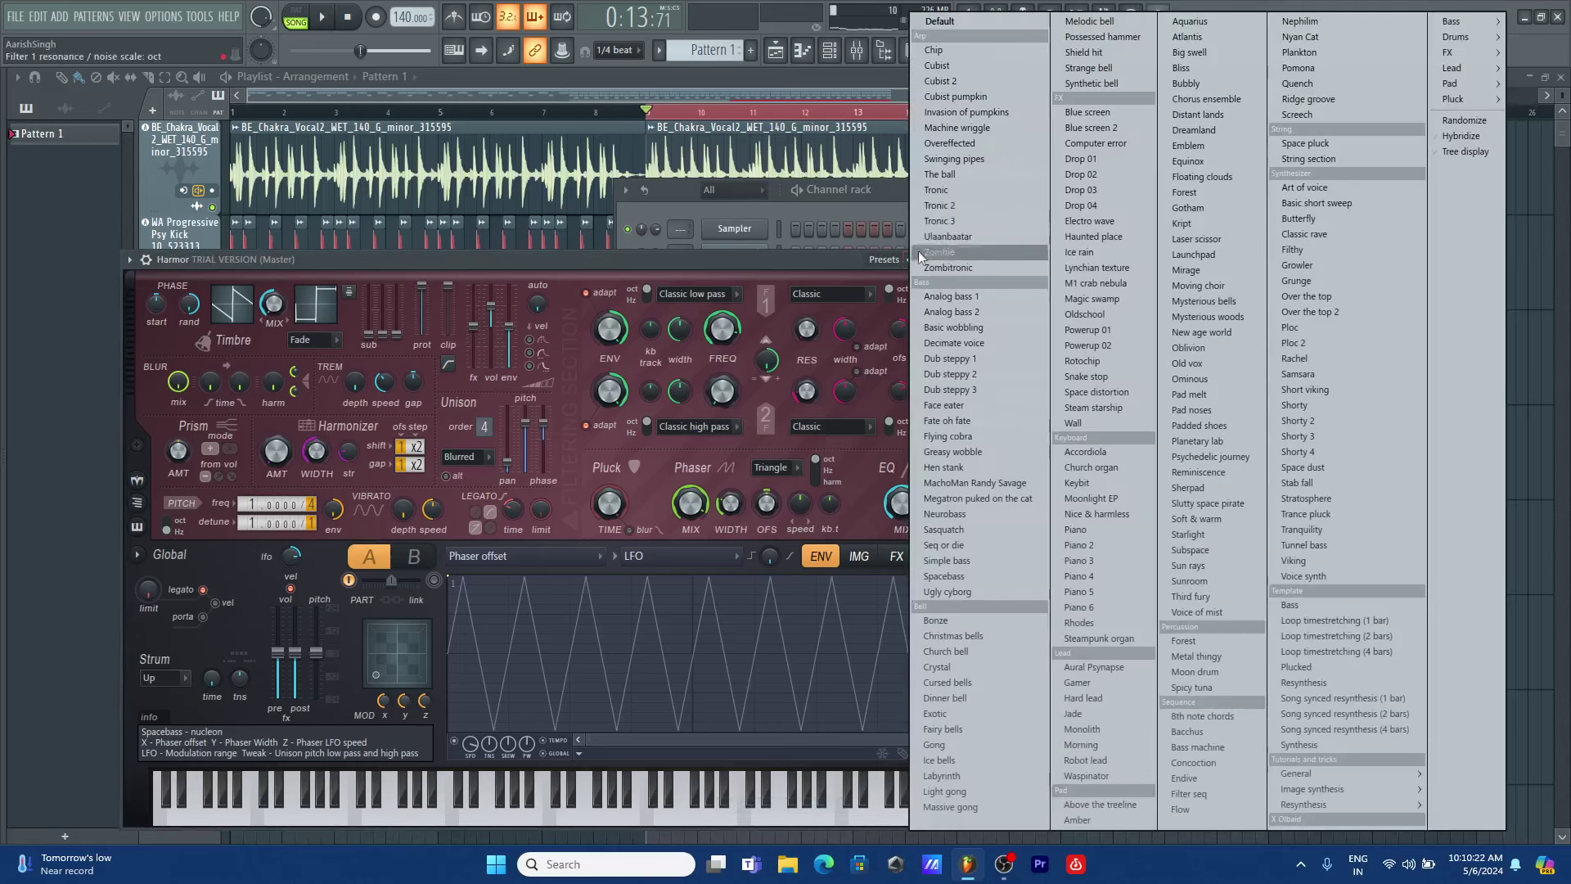
{"action": "left_click", "coordinate": [949, 52]}
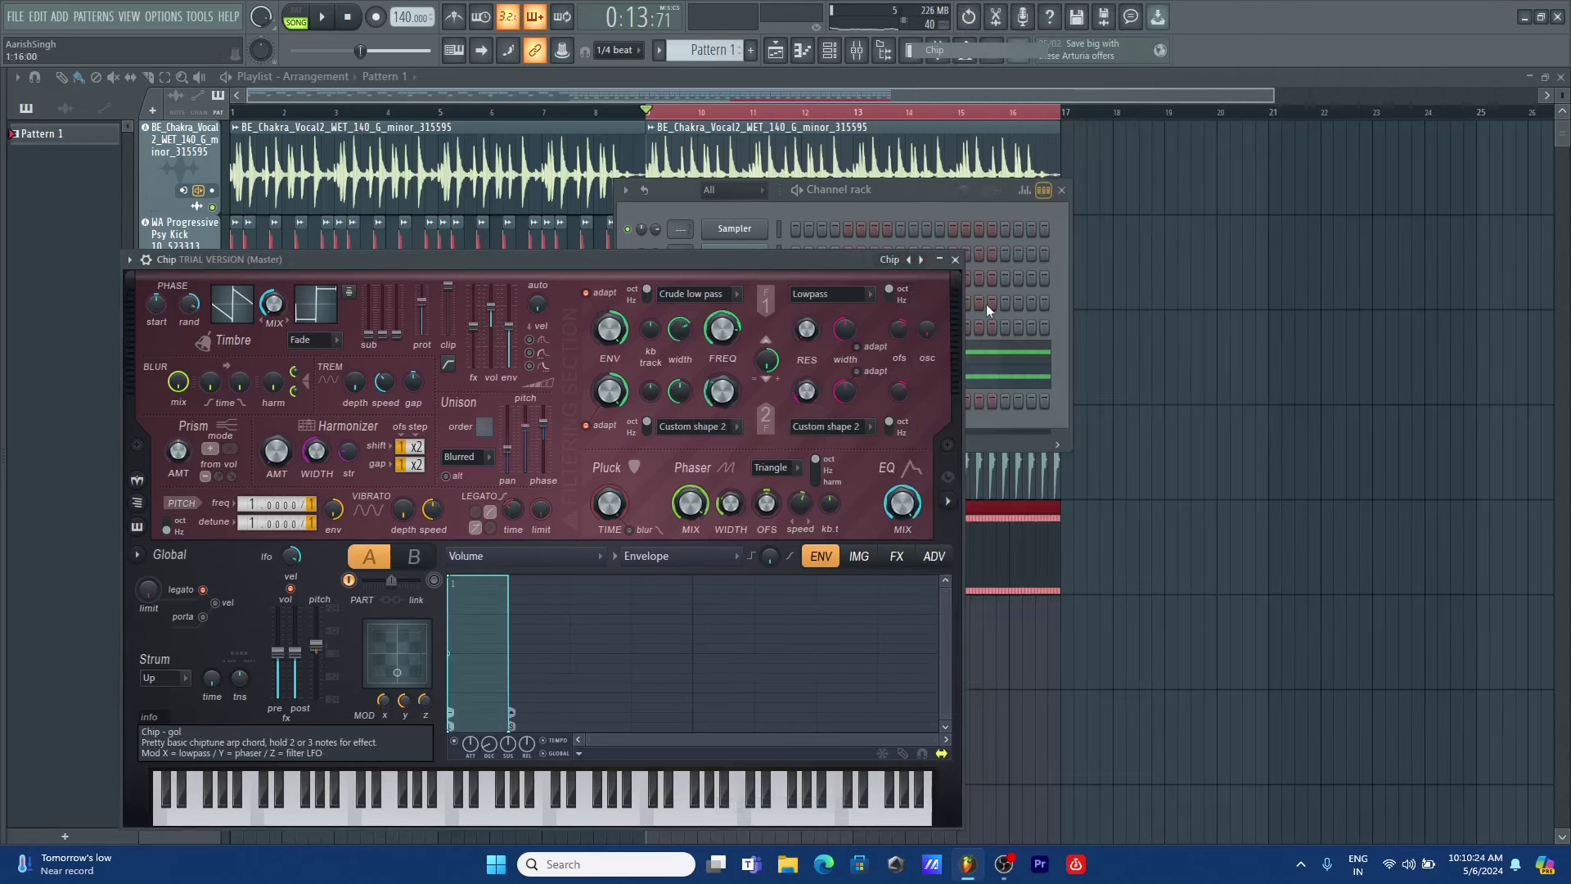
{"action": "left_click", "coordinate": [954, 260]}
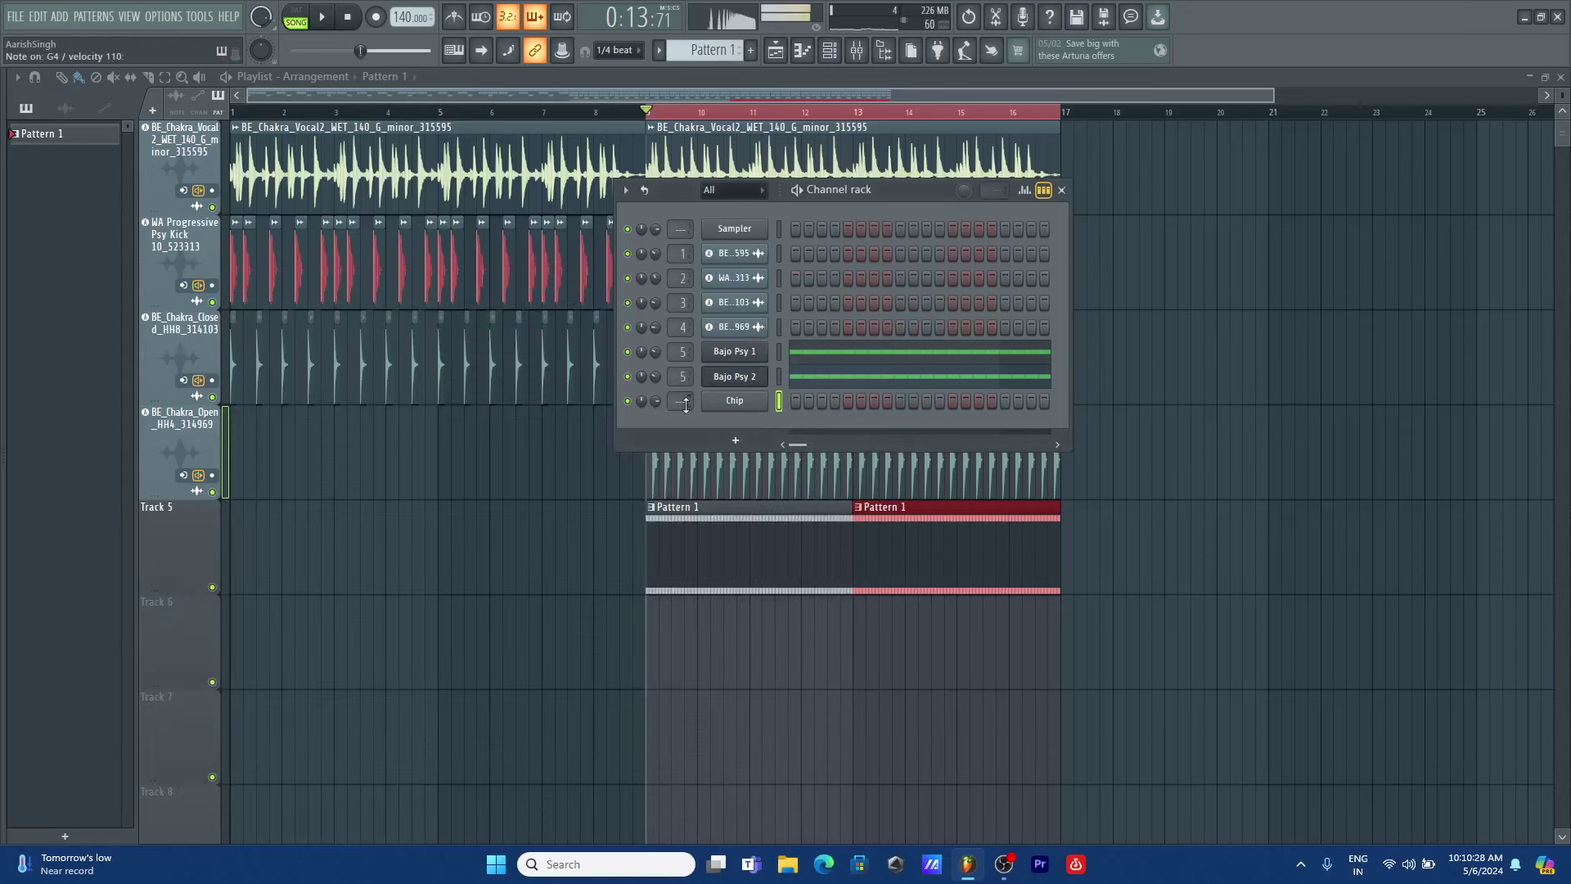
- Audition the Cubist, Cubist 2 and Cubist pumpkin presets in the new Harmor channel against the song
{"action": "left_click", "coordinate": [751, 403]}
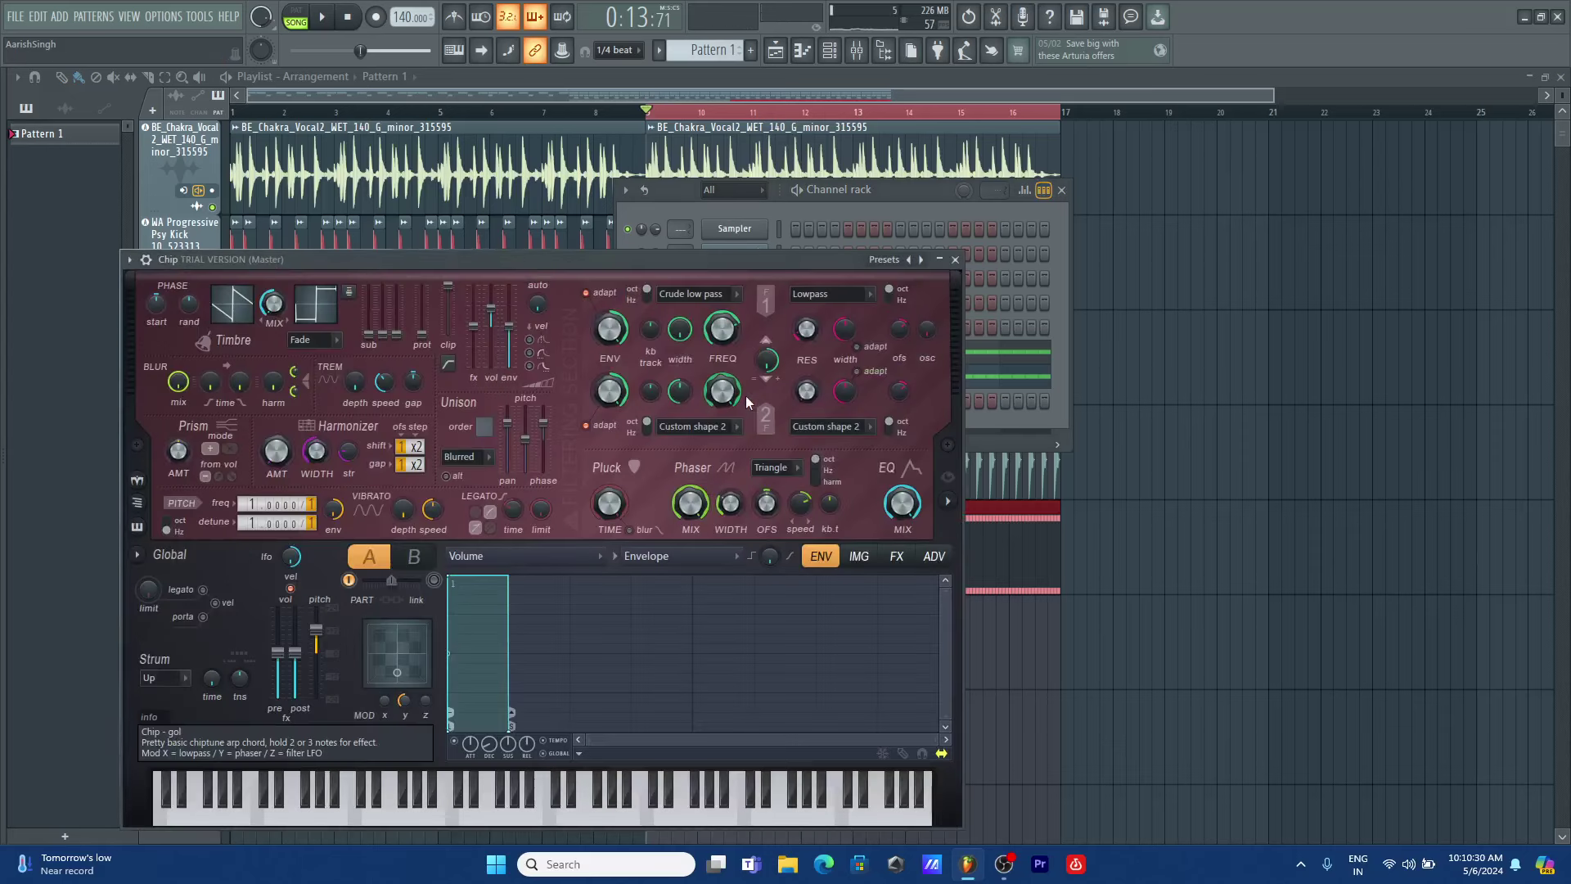
{"action": "left_click", "coordinate": [921, 262]}
{"action": "key", "text": "space"}
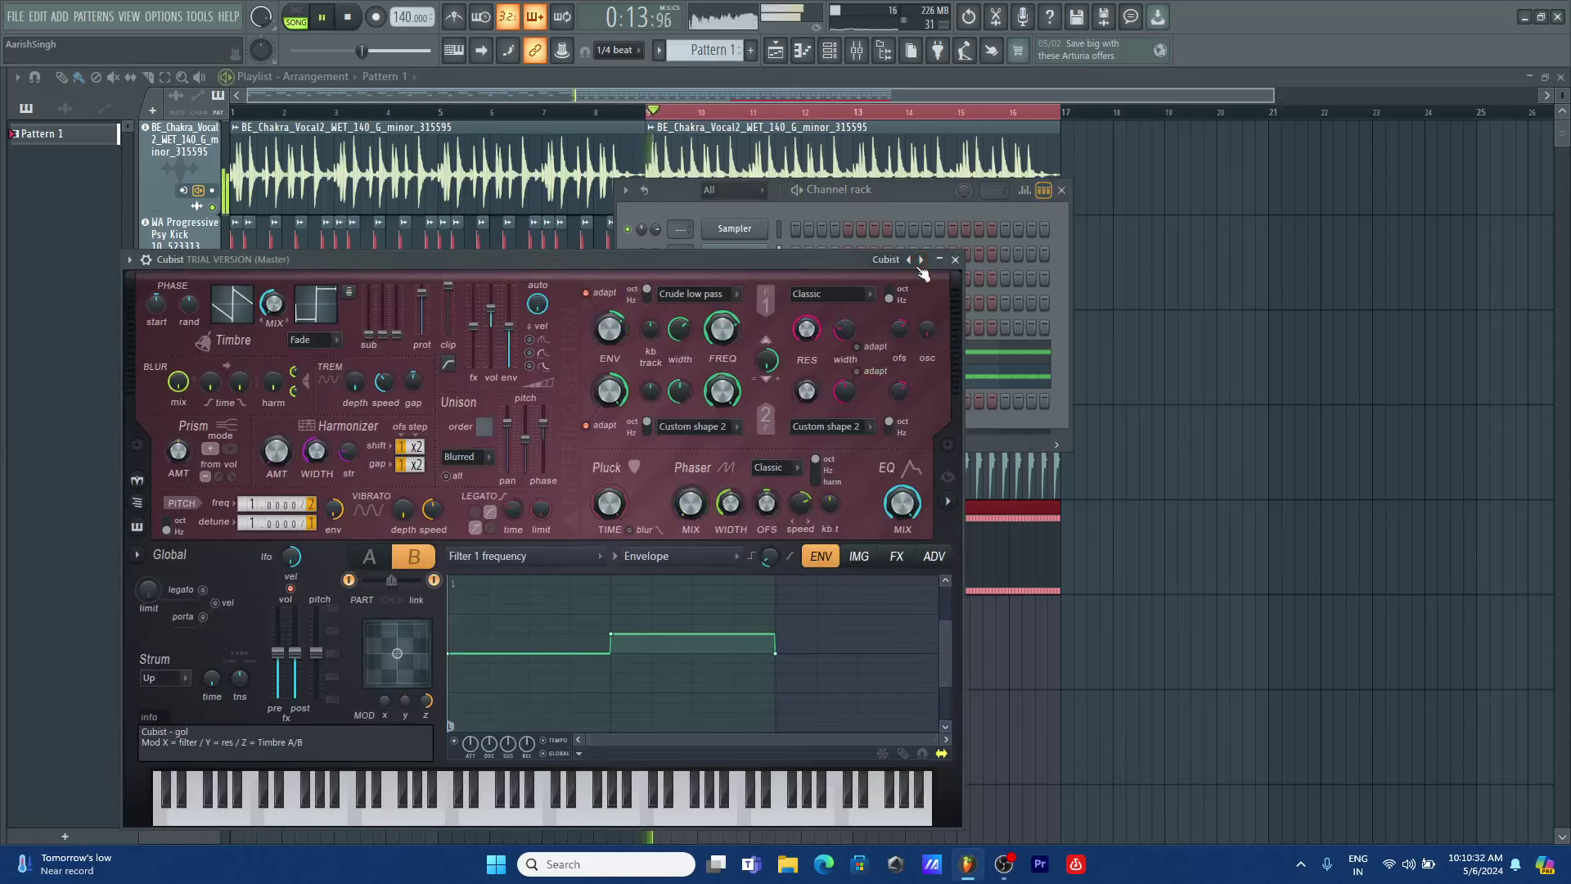
{"action": "key", "text": "space"}
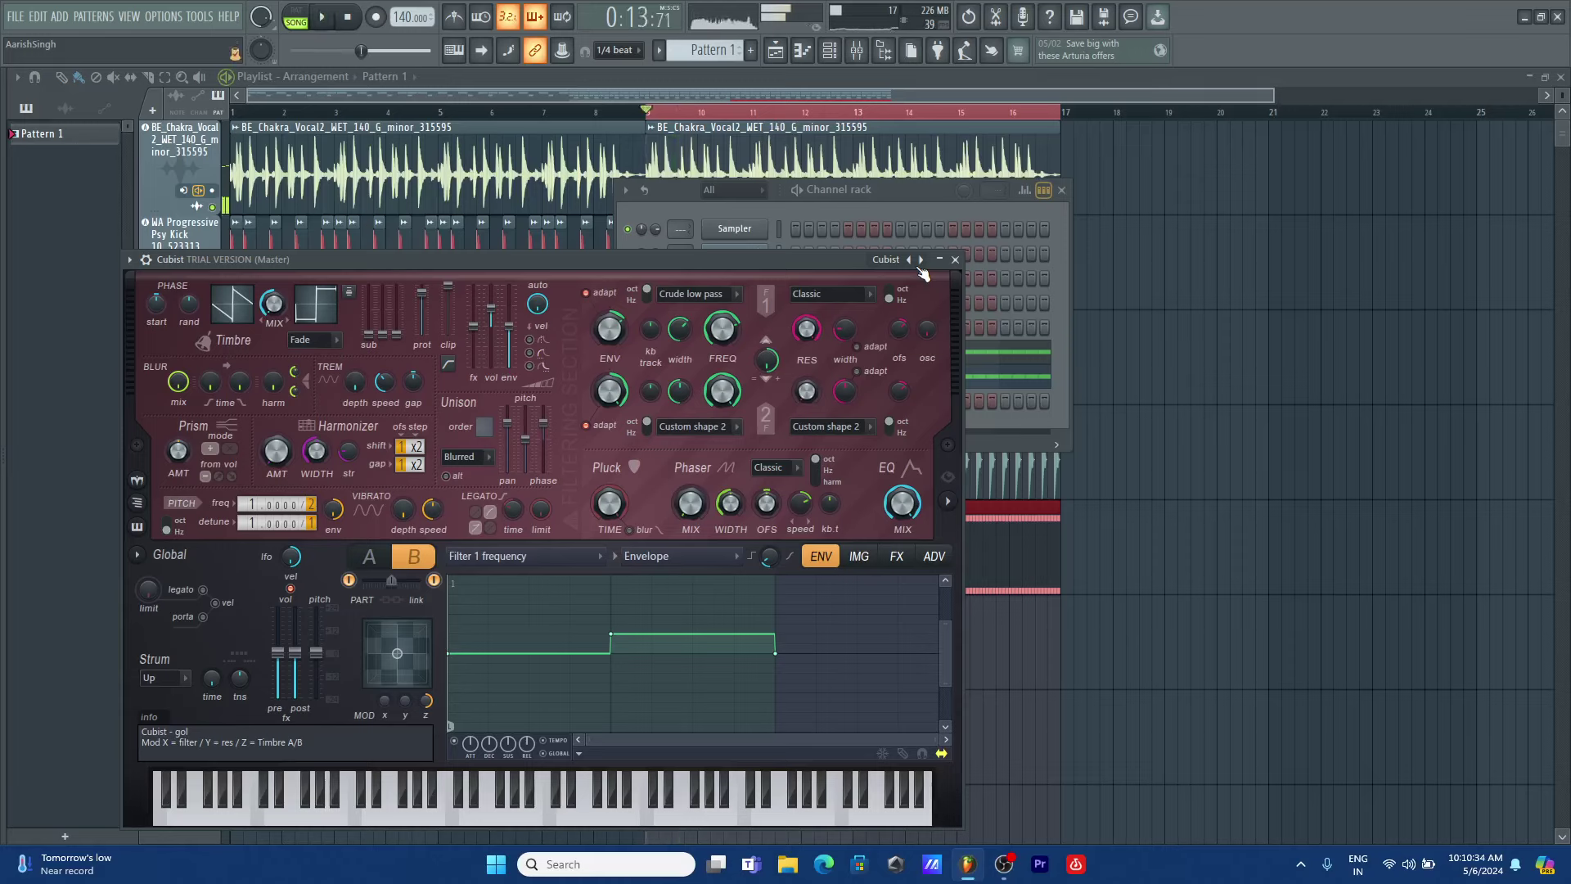
{"action": "left_click", "coordinate": [920, 266]}
{"action": "key", "text": "space"}
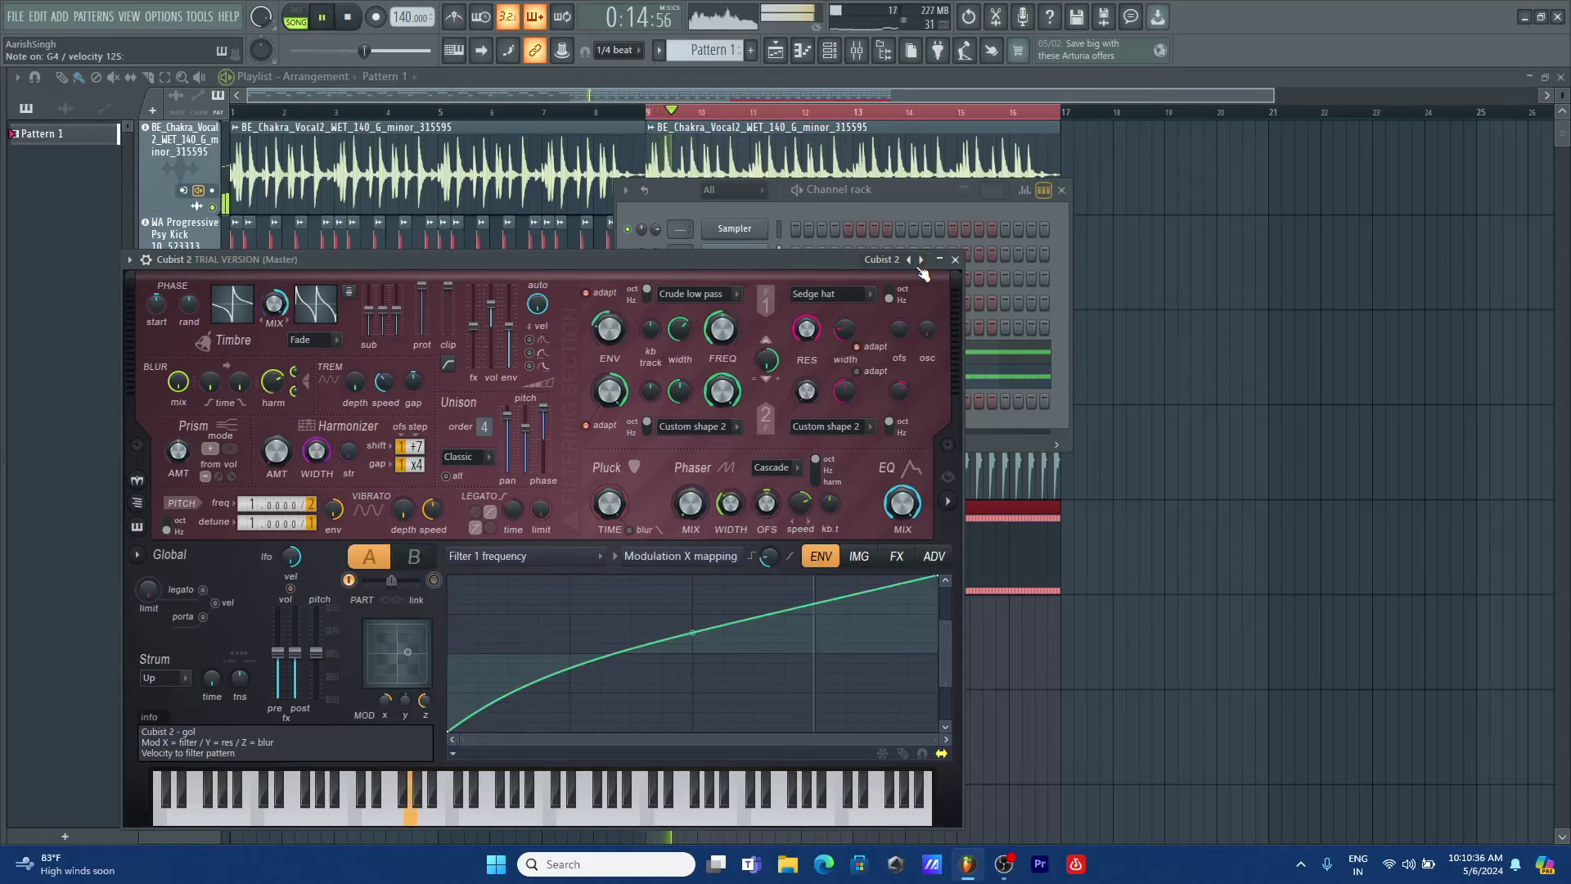
{"action": "left_click", "coordinate": [920, 266]}
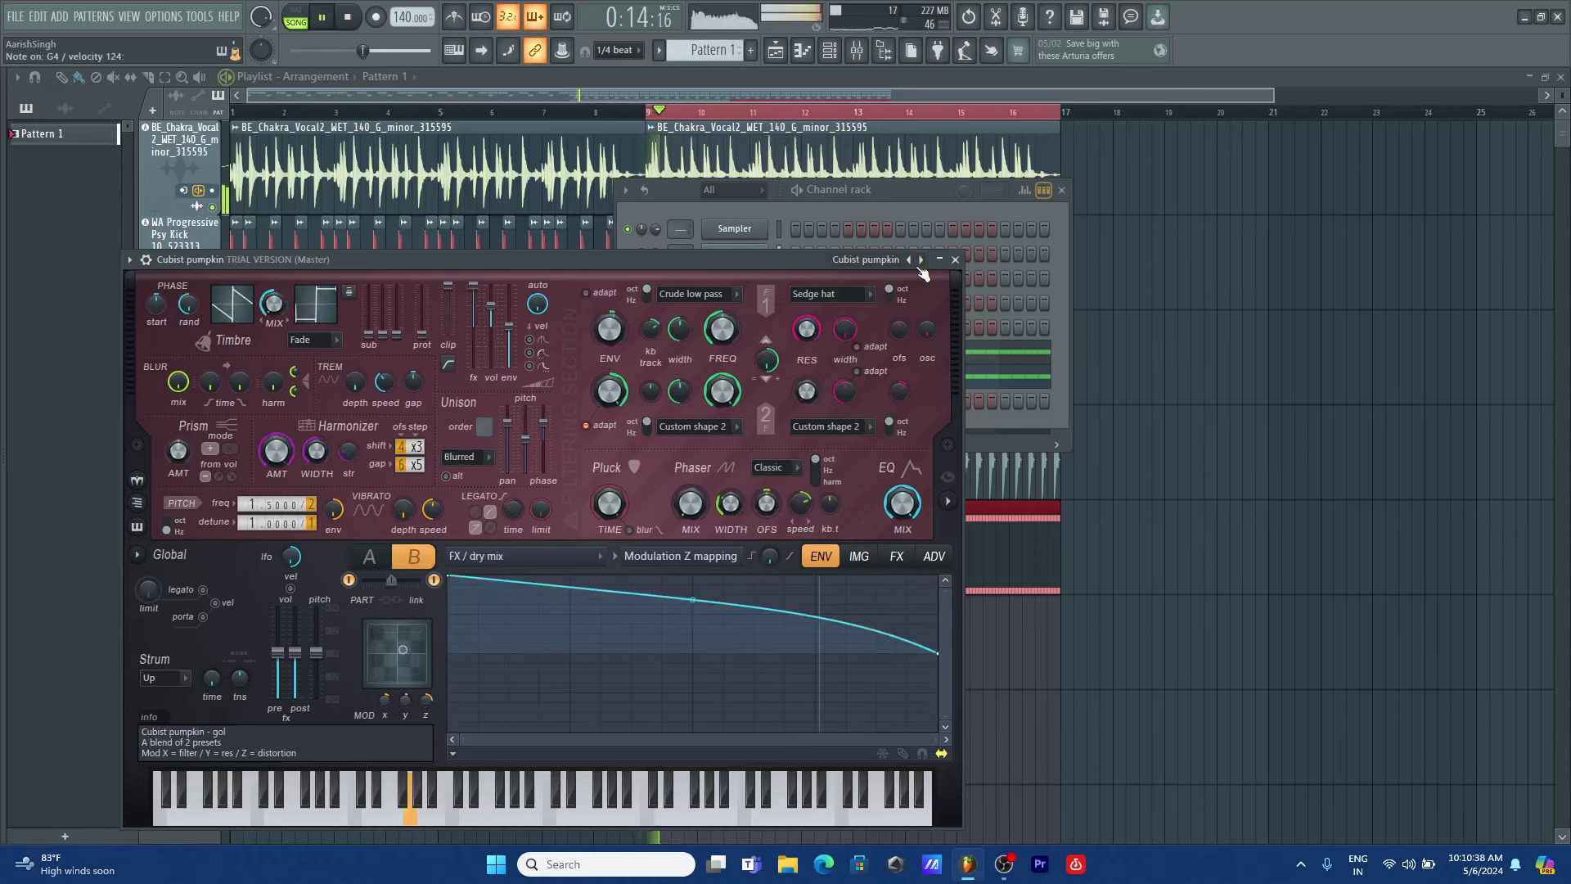
{"action": "key", "text": "space"}
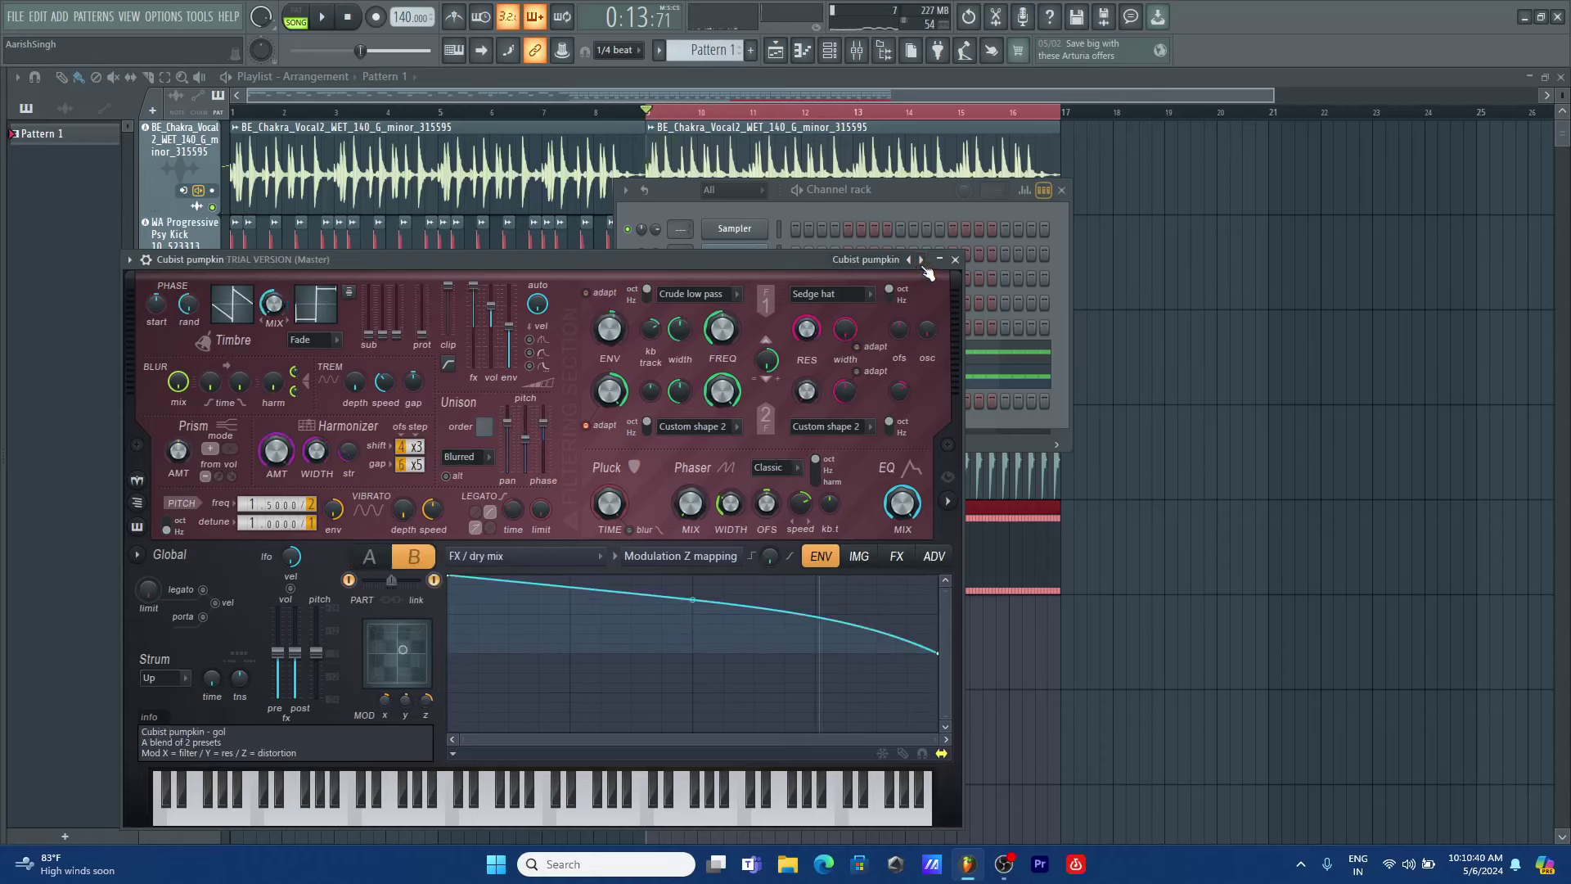
- Load the Invasion of pumpkins preset in Harmor and audition it with the song
{"action": "left_click", "coordinate": [921, 261]}
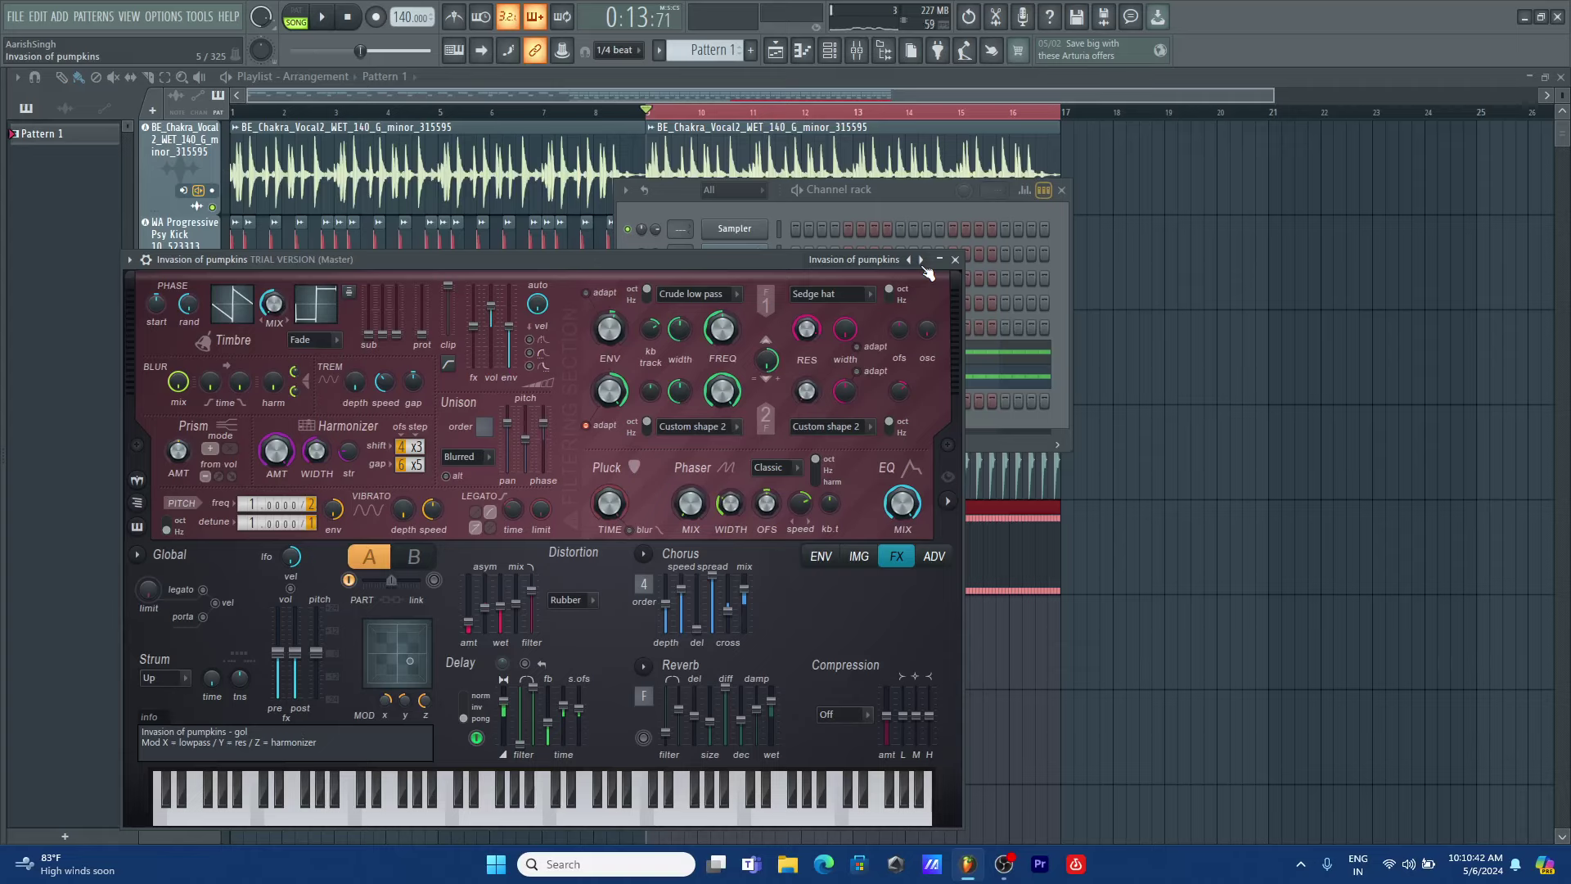
{"action": "key", "text": "space"}
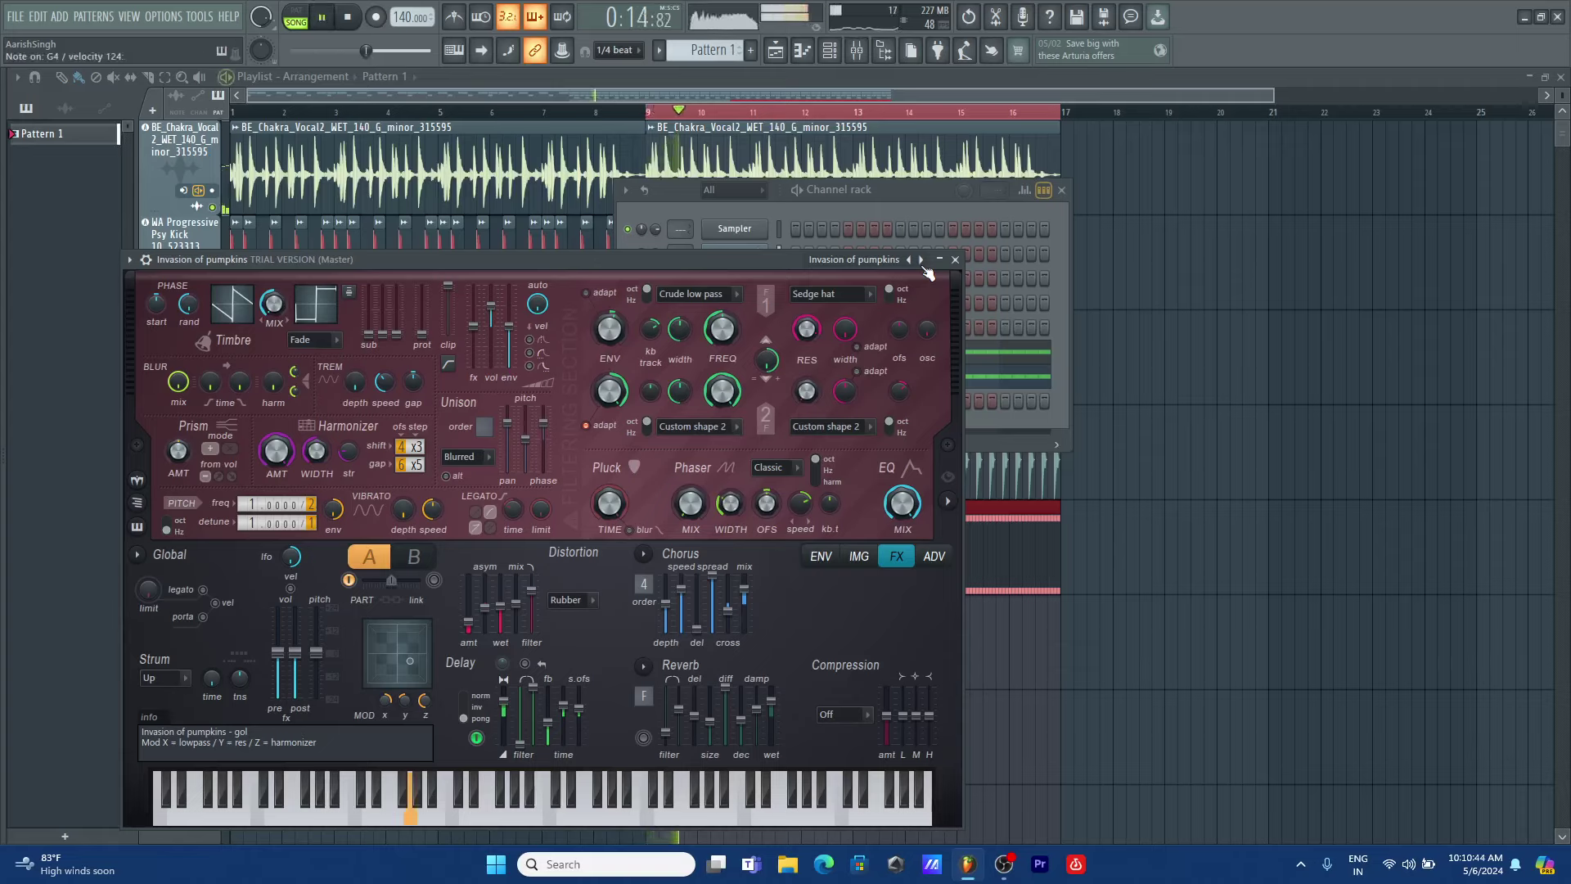
{"action": "key", "text": "space"}
{"action": "left_click", "coordinate": [863, 219]}
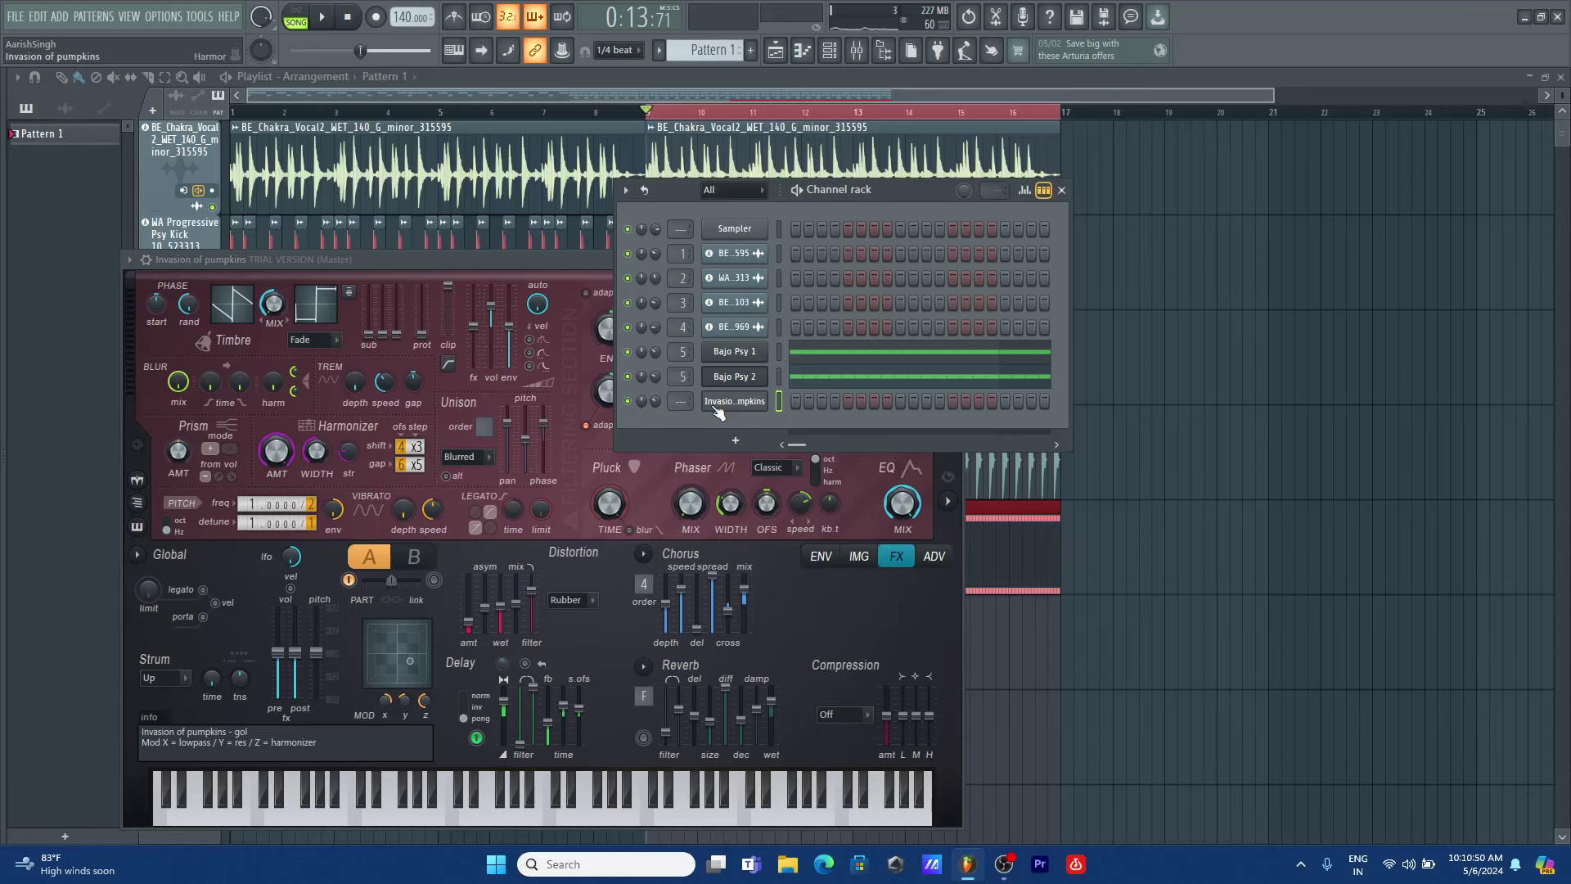
- Add a G4 note about one bar long at the start of the Invasion of pumpkins piano roll and play it back
{"action": "key", "text": "F7"}
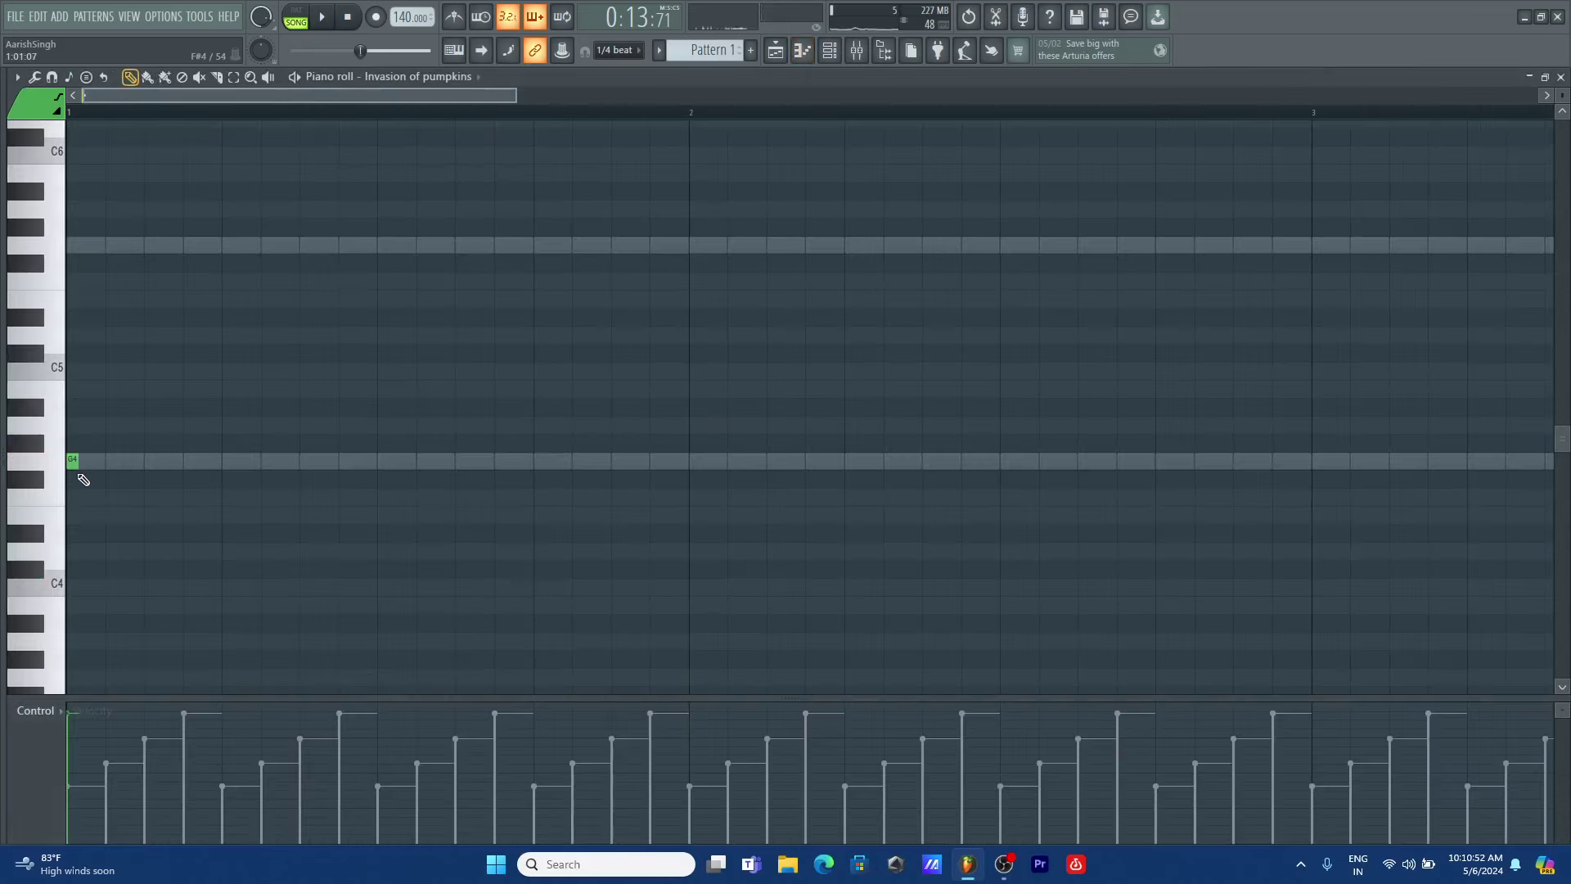
{"action": "left_click_drag", "start_coordinate": [77, 463], "coordinate": [680, 481]}
{"action": "key", "text": "space"}
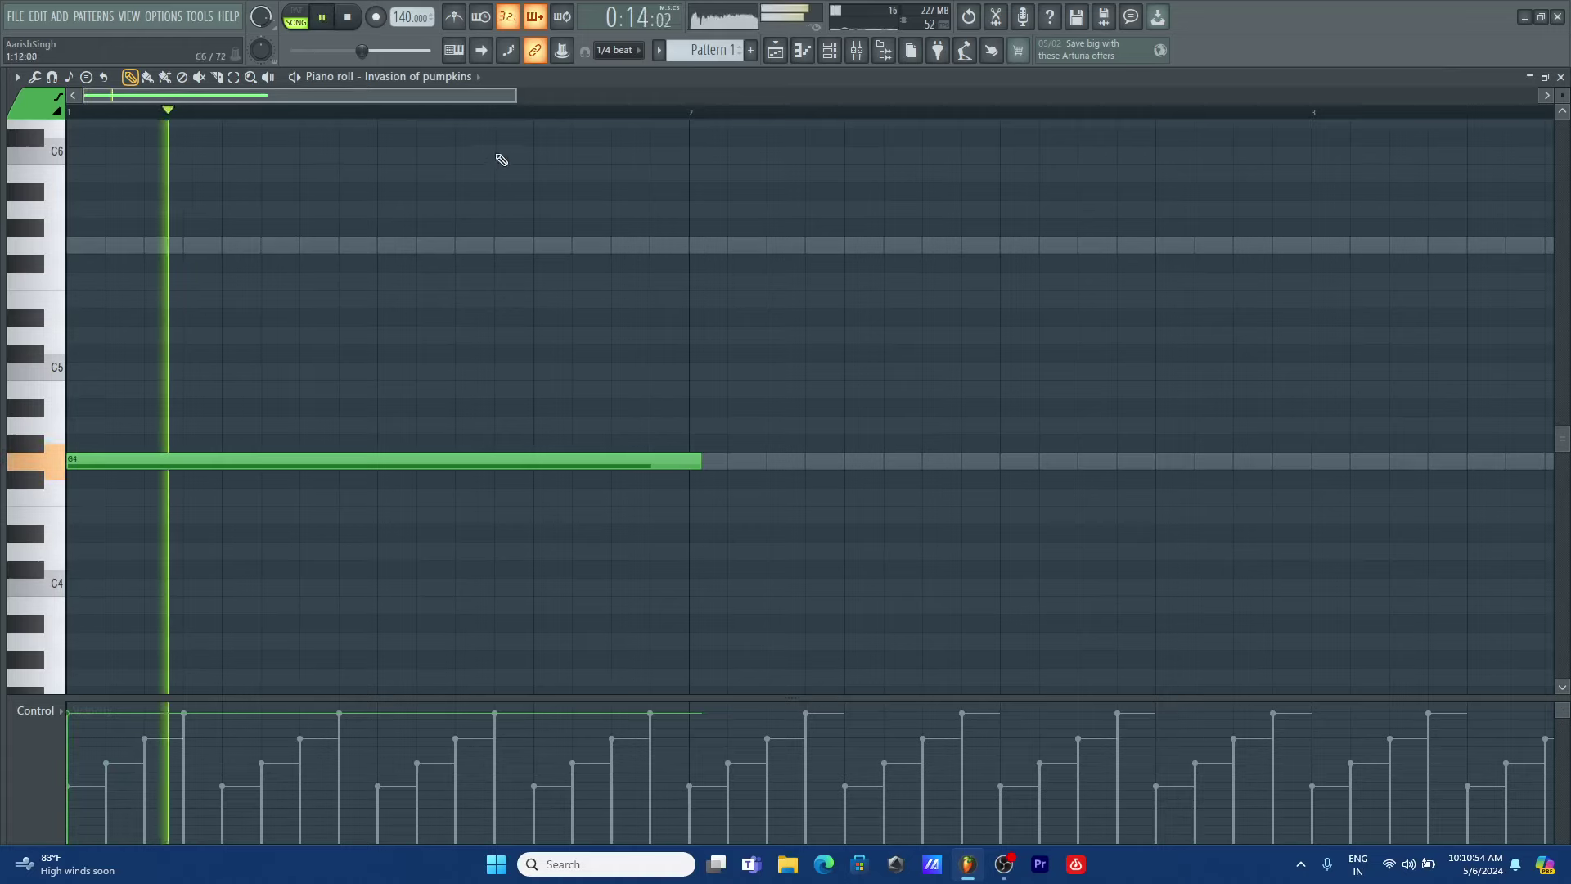
{"action": "scroll", "coordinate": [876, 168], "scroll_direction": "down", "scroll_amount": 2}
{"action": "key", "text": "space"}
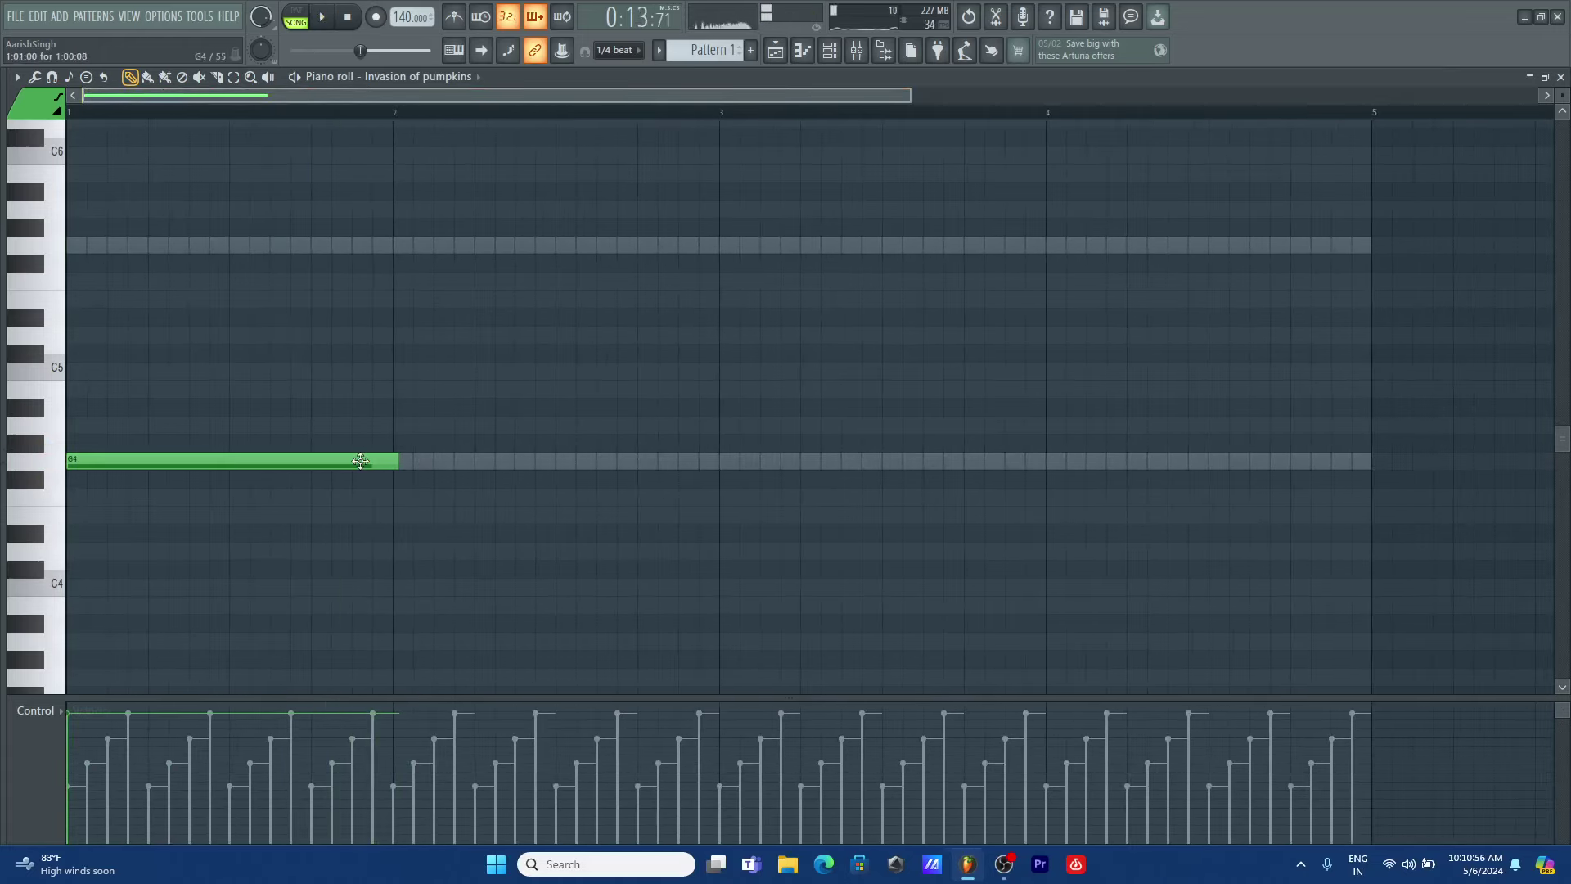
- Try the G4 note one octave higher during playback, and move it back down to G4
{"action": "key", "text": "ctrl+Up"}
{"action": "key", "text": "space"}
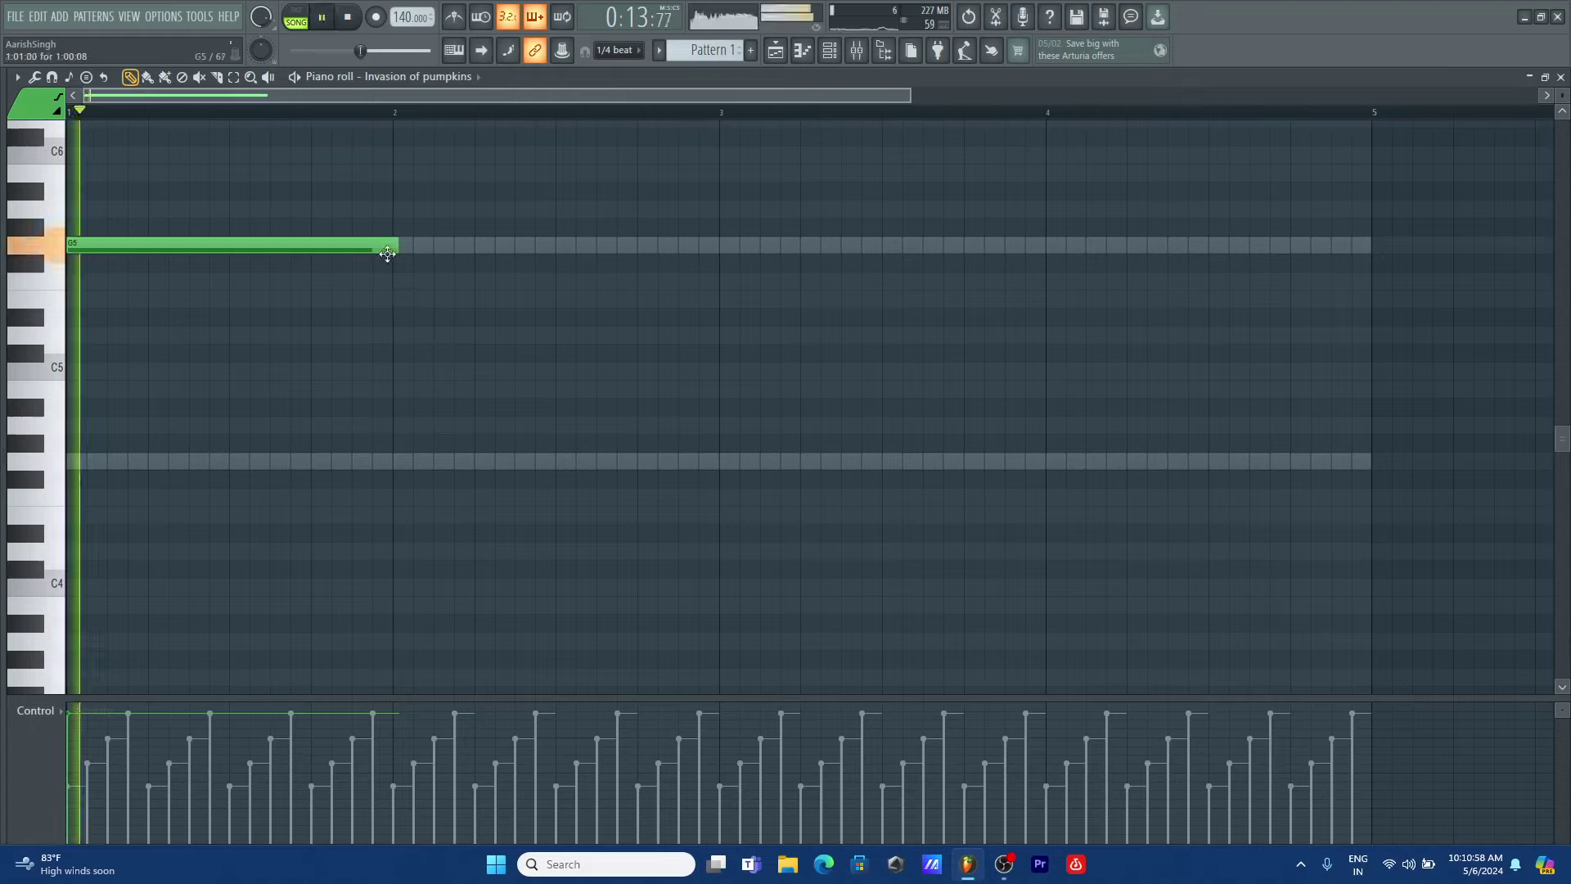
{"action": "key", "text": "space"}
{"action": "key", "text": "ctrl+Down"}
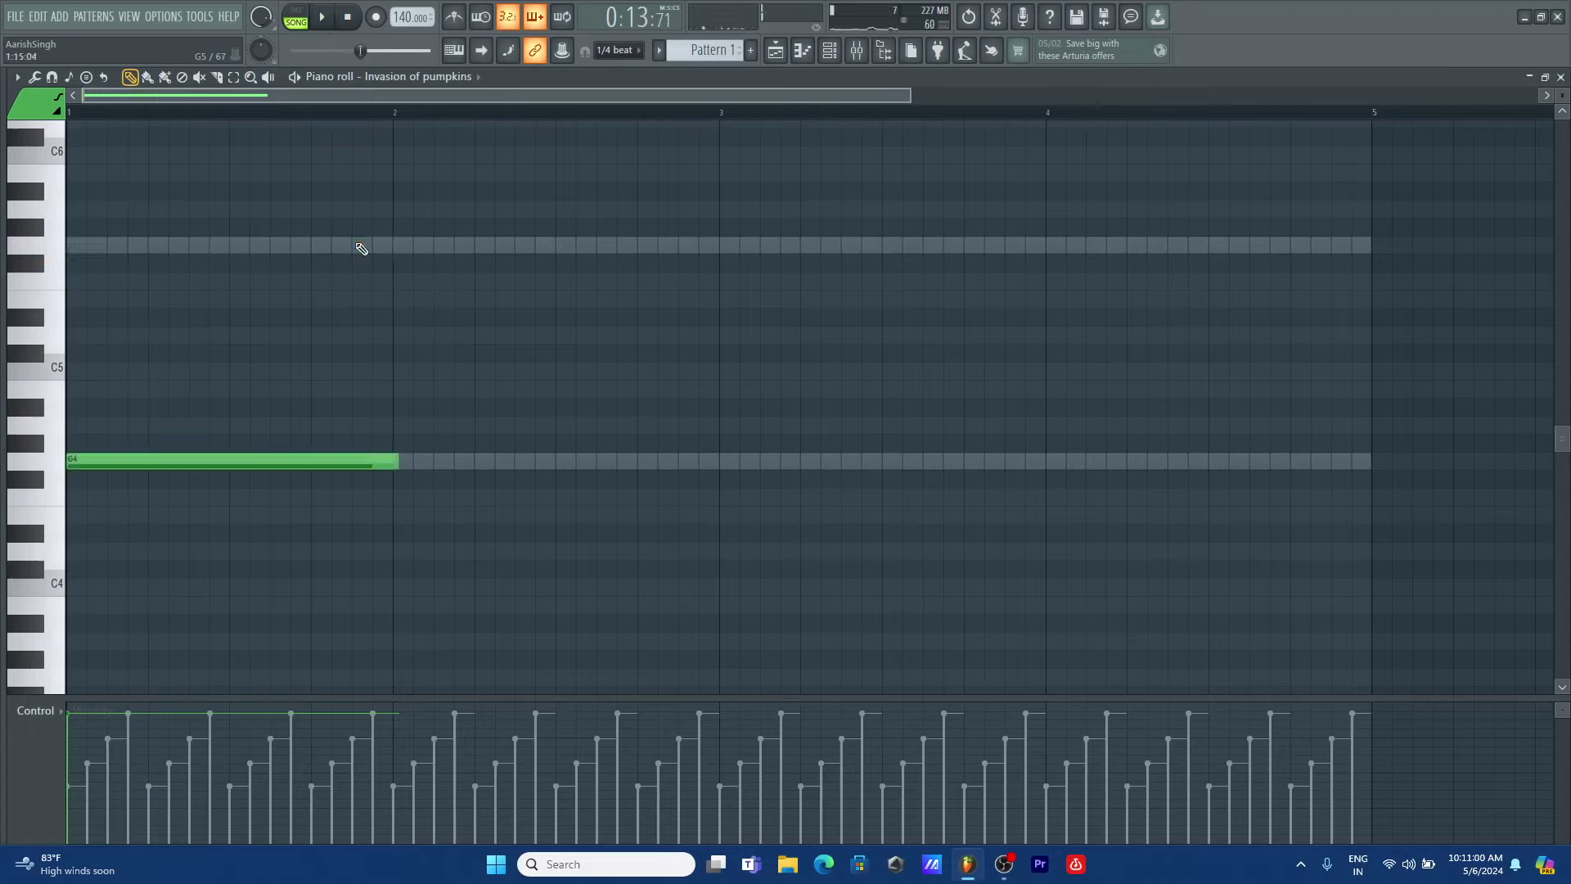
- Extend the G4 note in the Invasion of pumpkins piano roll to fill all four bars
{"action": "left_click_drag", "start_coordinate": [387, 465], "coordinate": [1374, 456]}
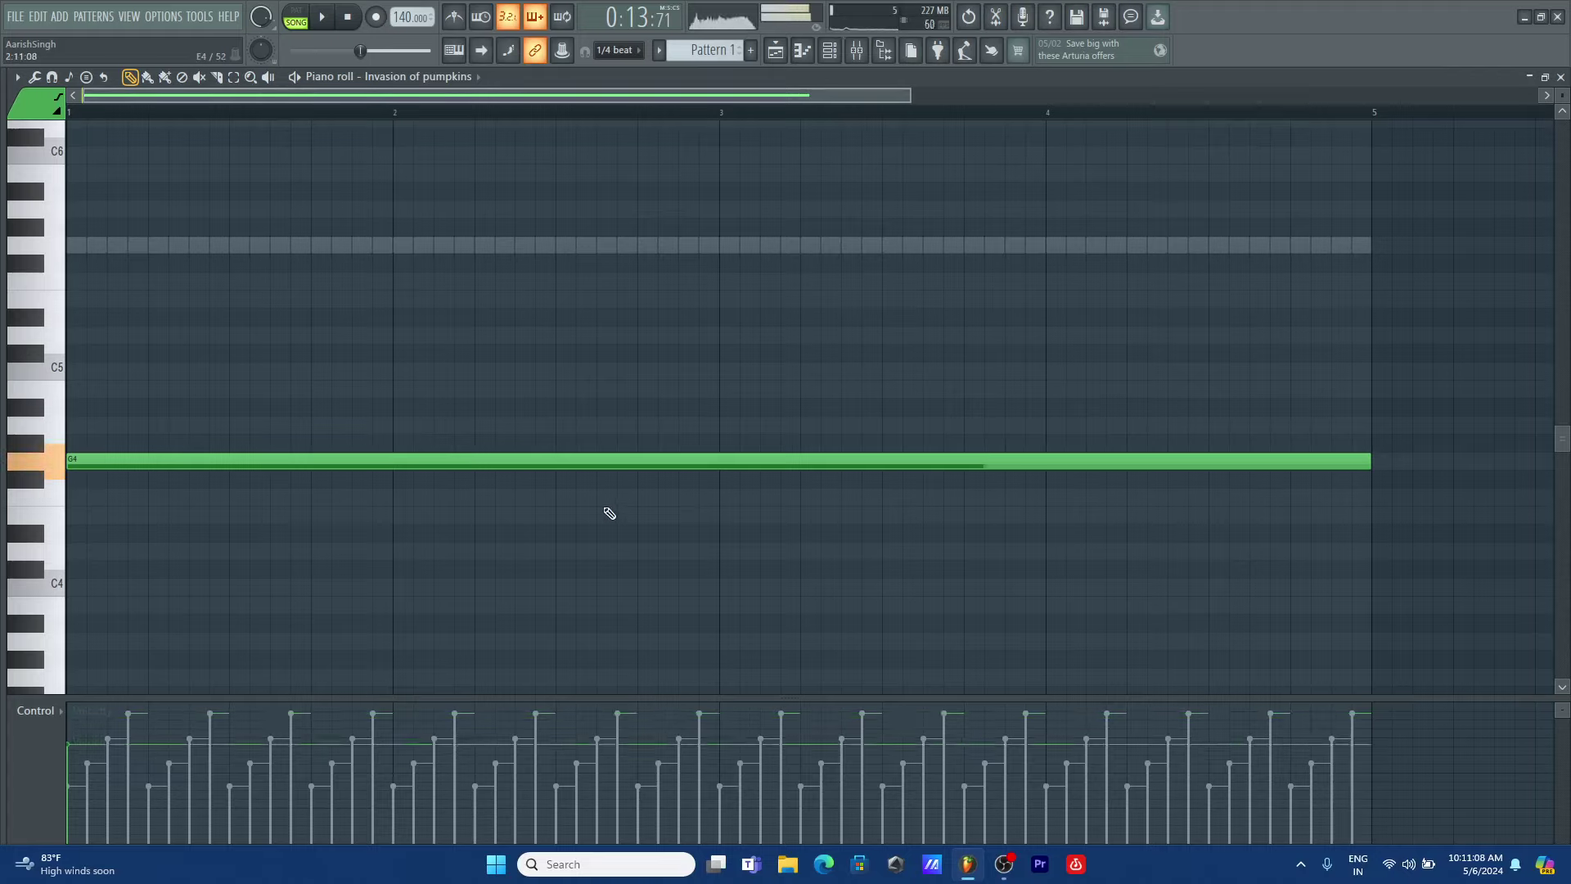
{"action": "left_click", "coordinate": [775, 50]}
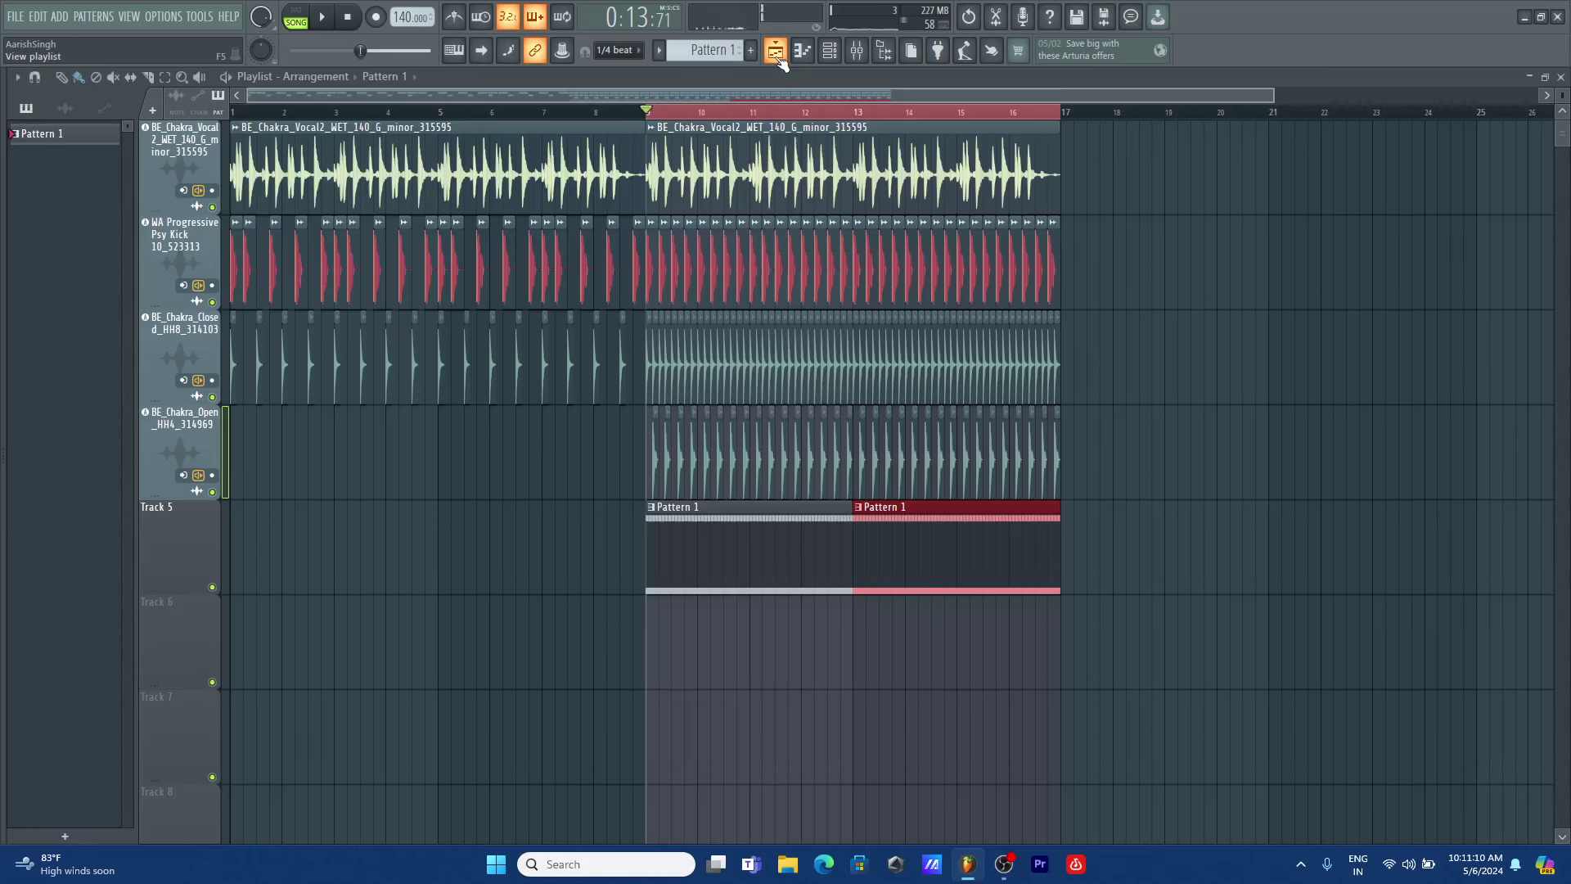
{"action": "left_click", "coordinate": [667, 632]}
{"action": "right_click", "coordinate": [677, 635]}
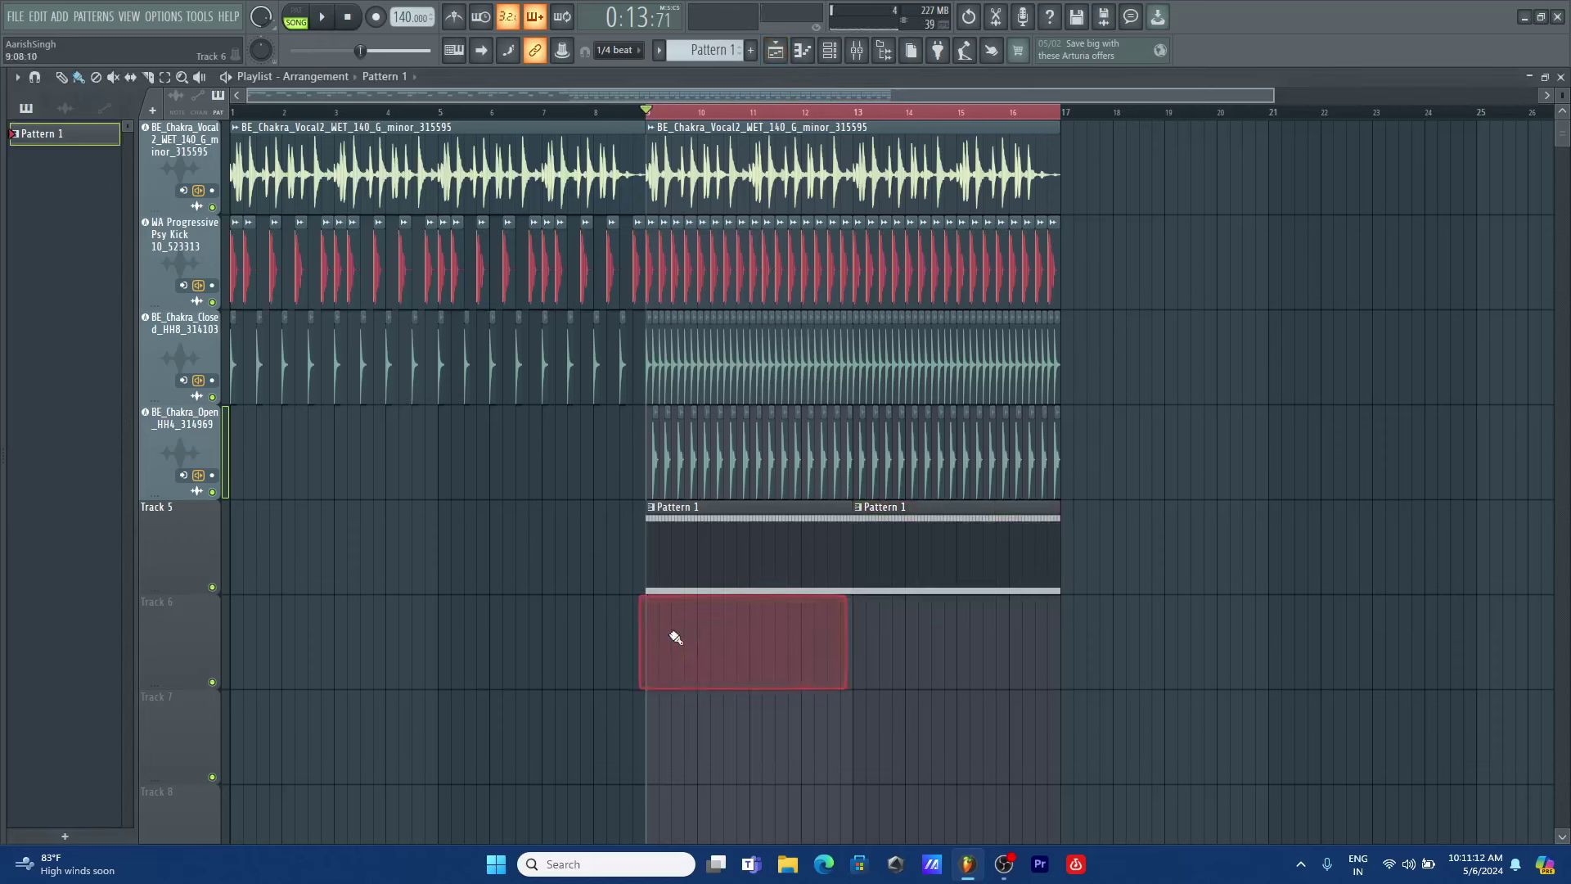
- Move the Invasion of pumpkins notes from Pattern 1 into Pattern 2, and route the channel to mixer track 6
{"action": "left_click", "coordinate": [844, 49]}
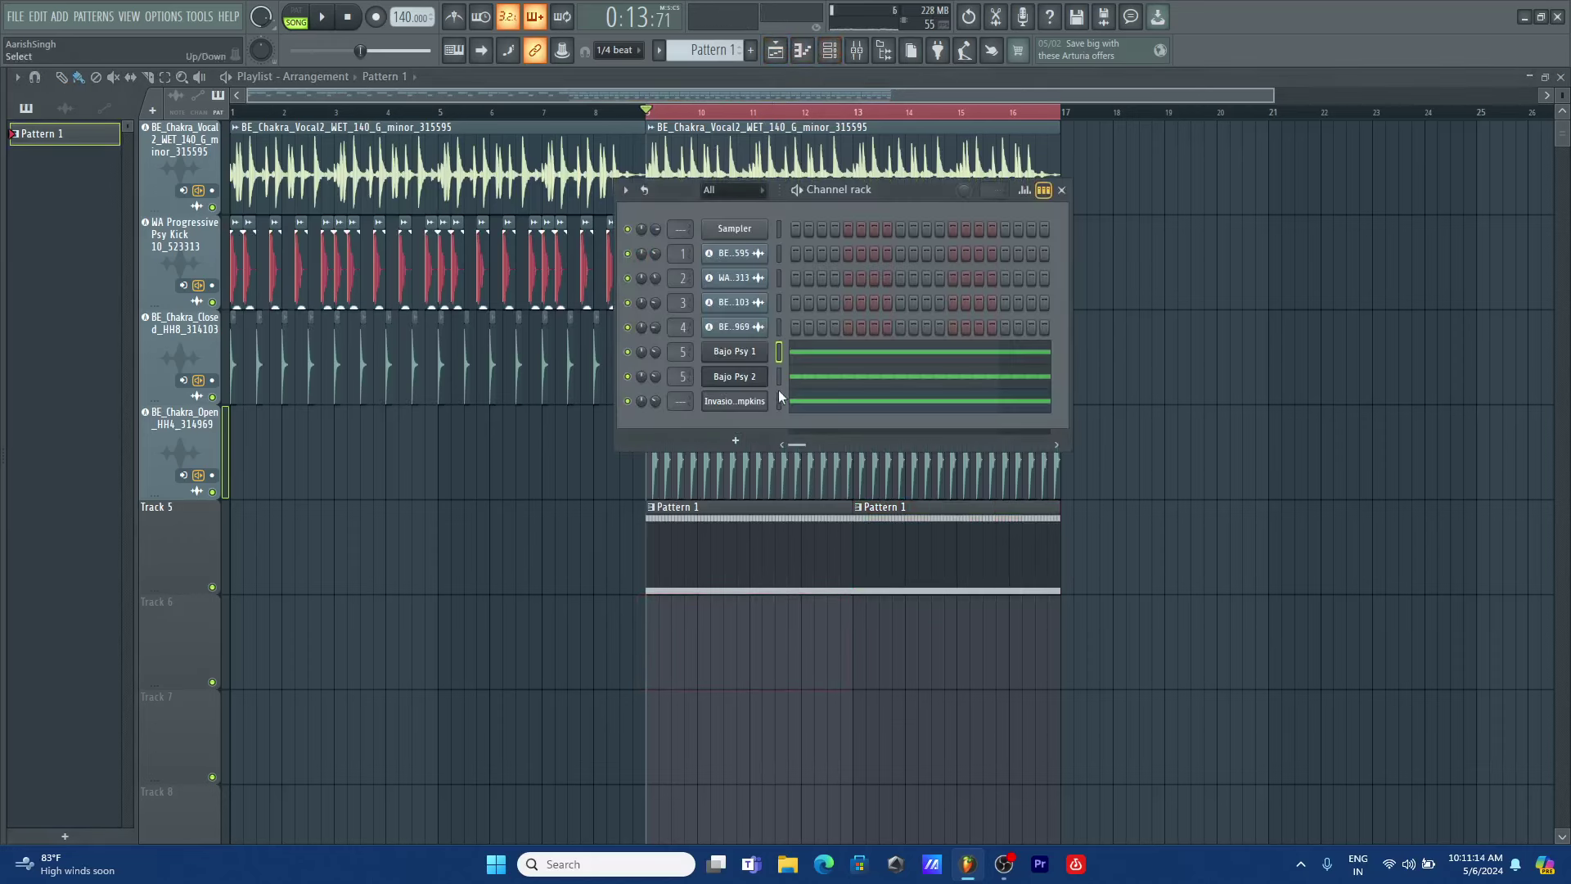
{"action": "key", "text": "ctrl+x"}
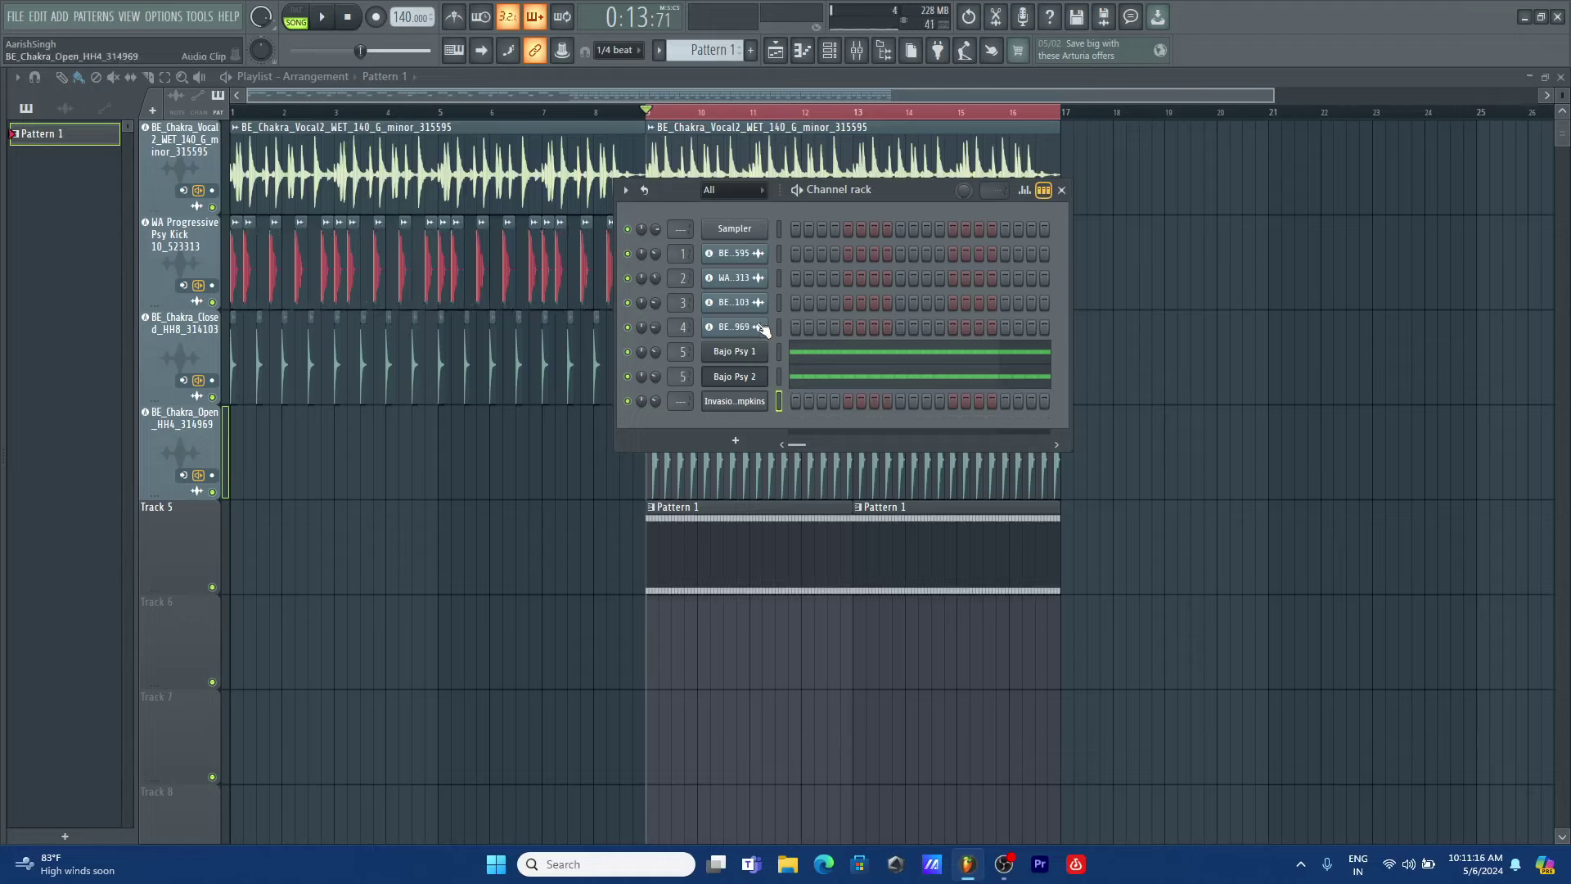
{"action": "scroll", "coordinate": [716, 49], "scroll_direction": "up", "scroll_amount": 1}
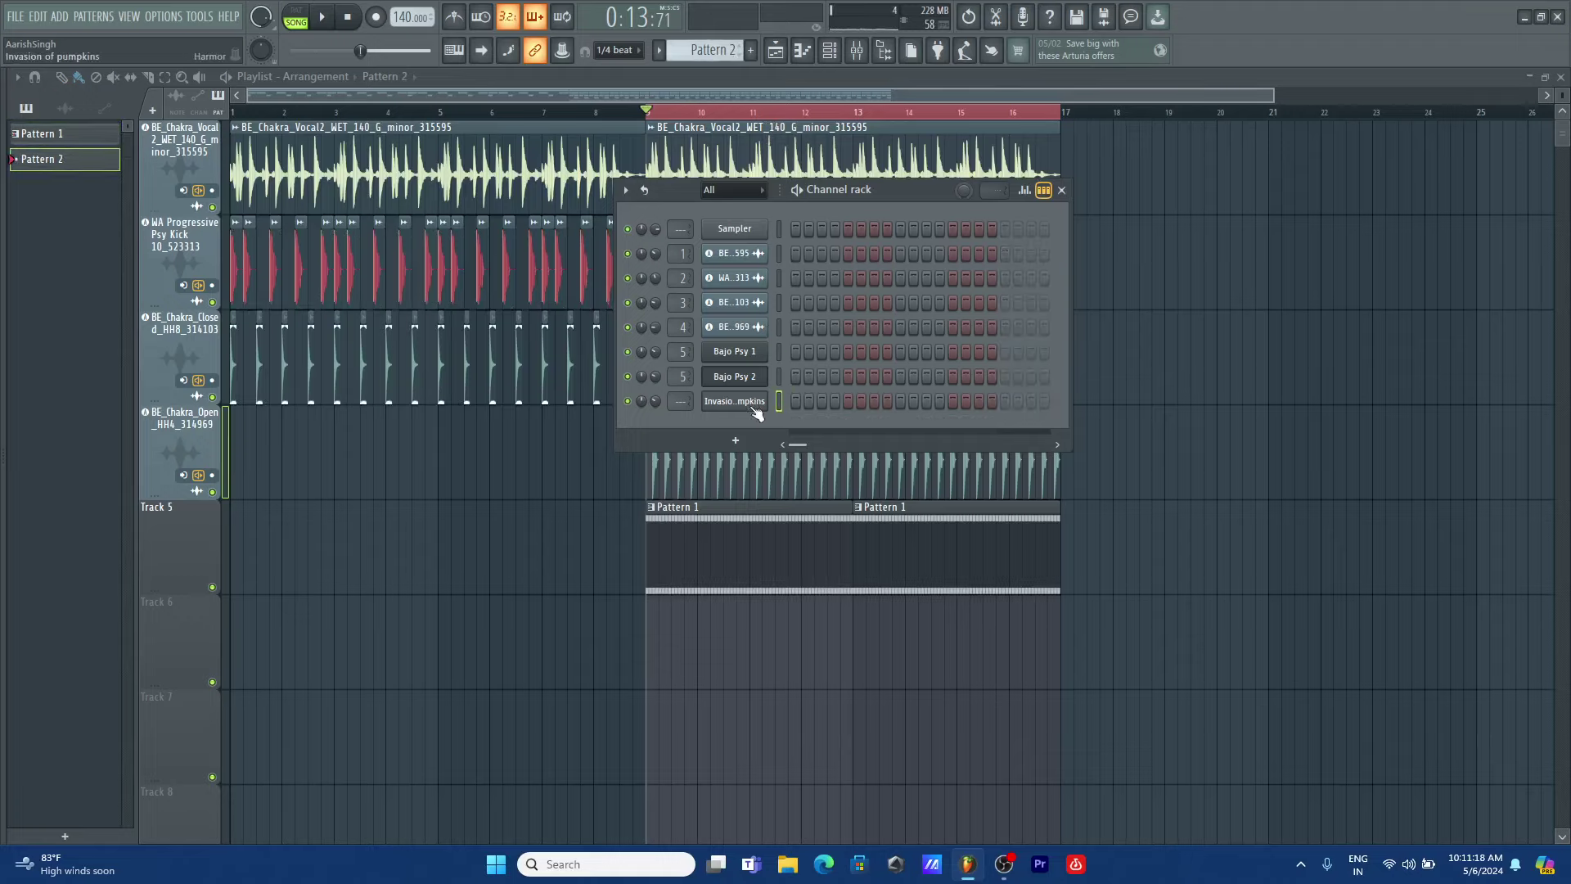
{"action": "key", "text": "ctrl+v"}
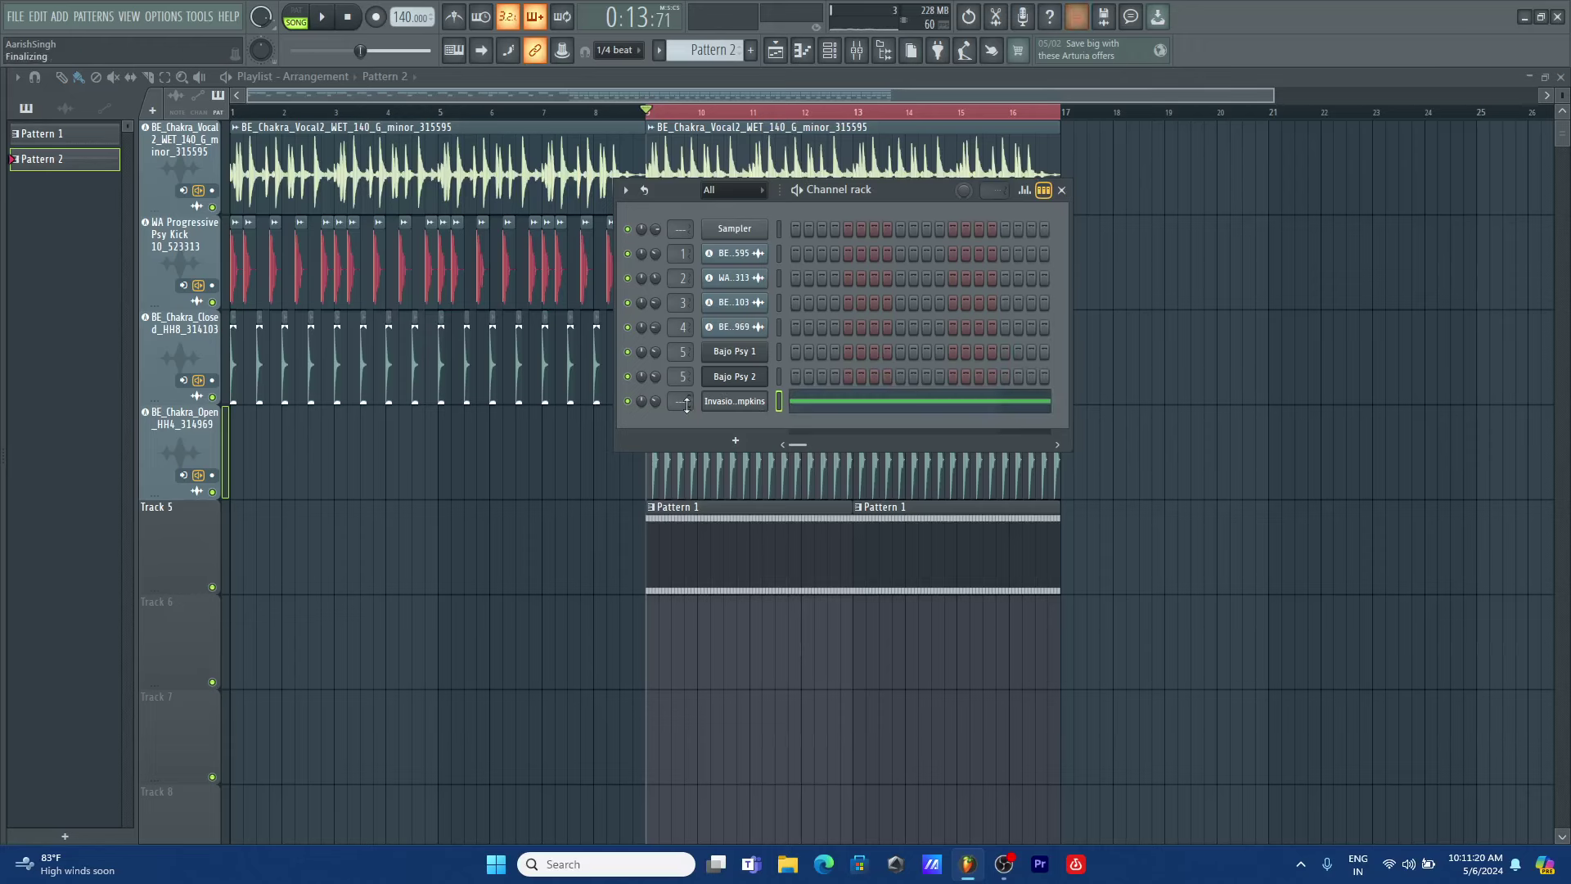
{"action": "key", "text": "ctrl+l"}
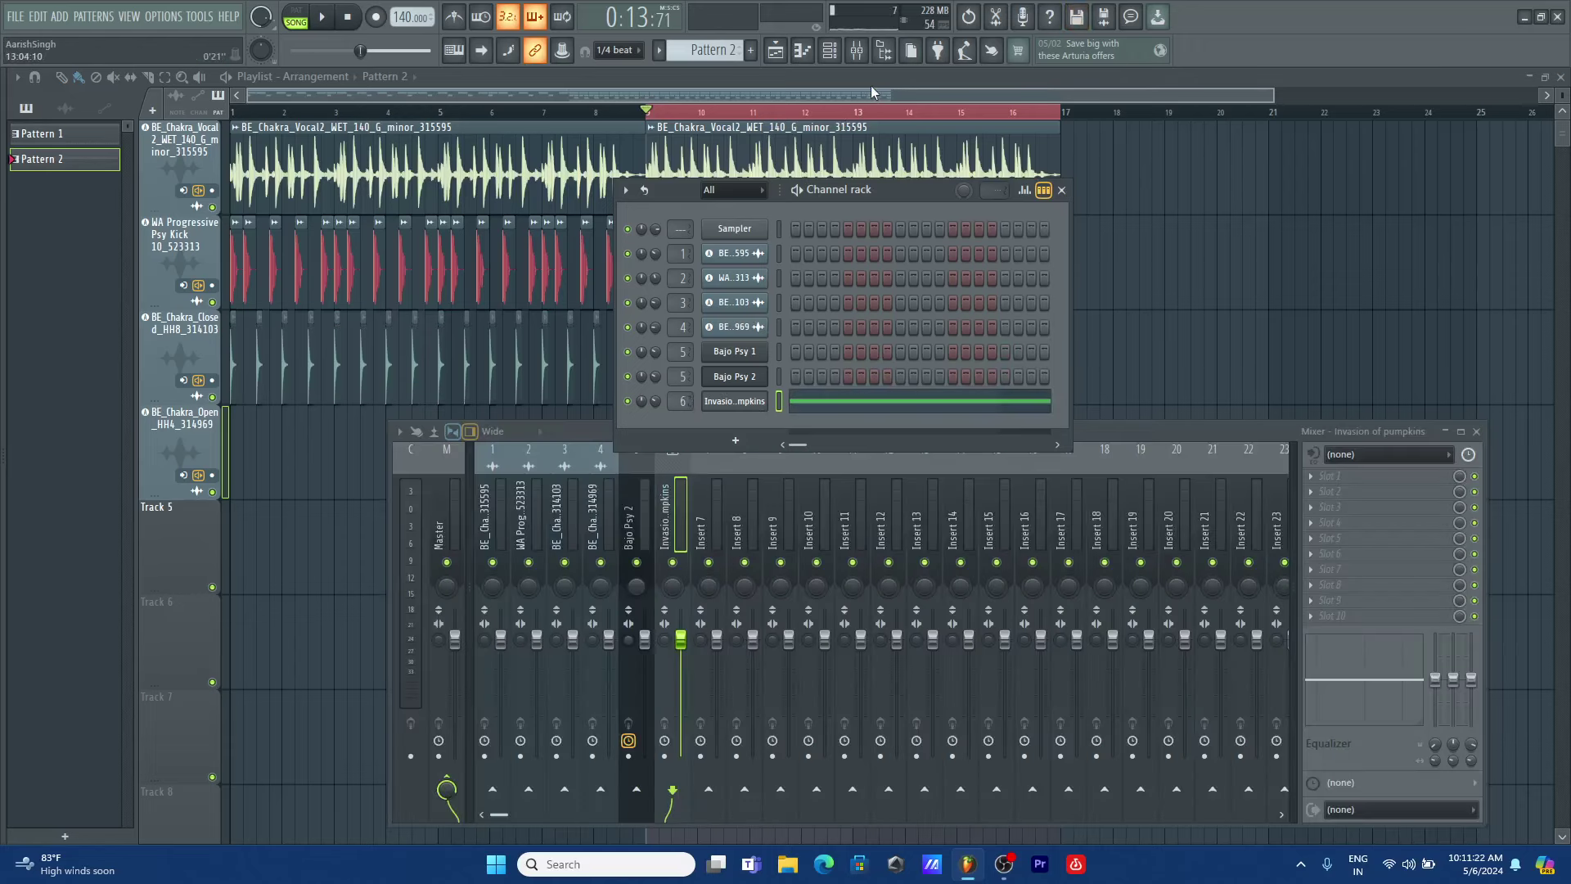
{"action": "key", "text": "F5"}
{"action": "left_click", "coordinate": [656, 652]}
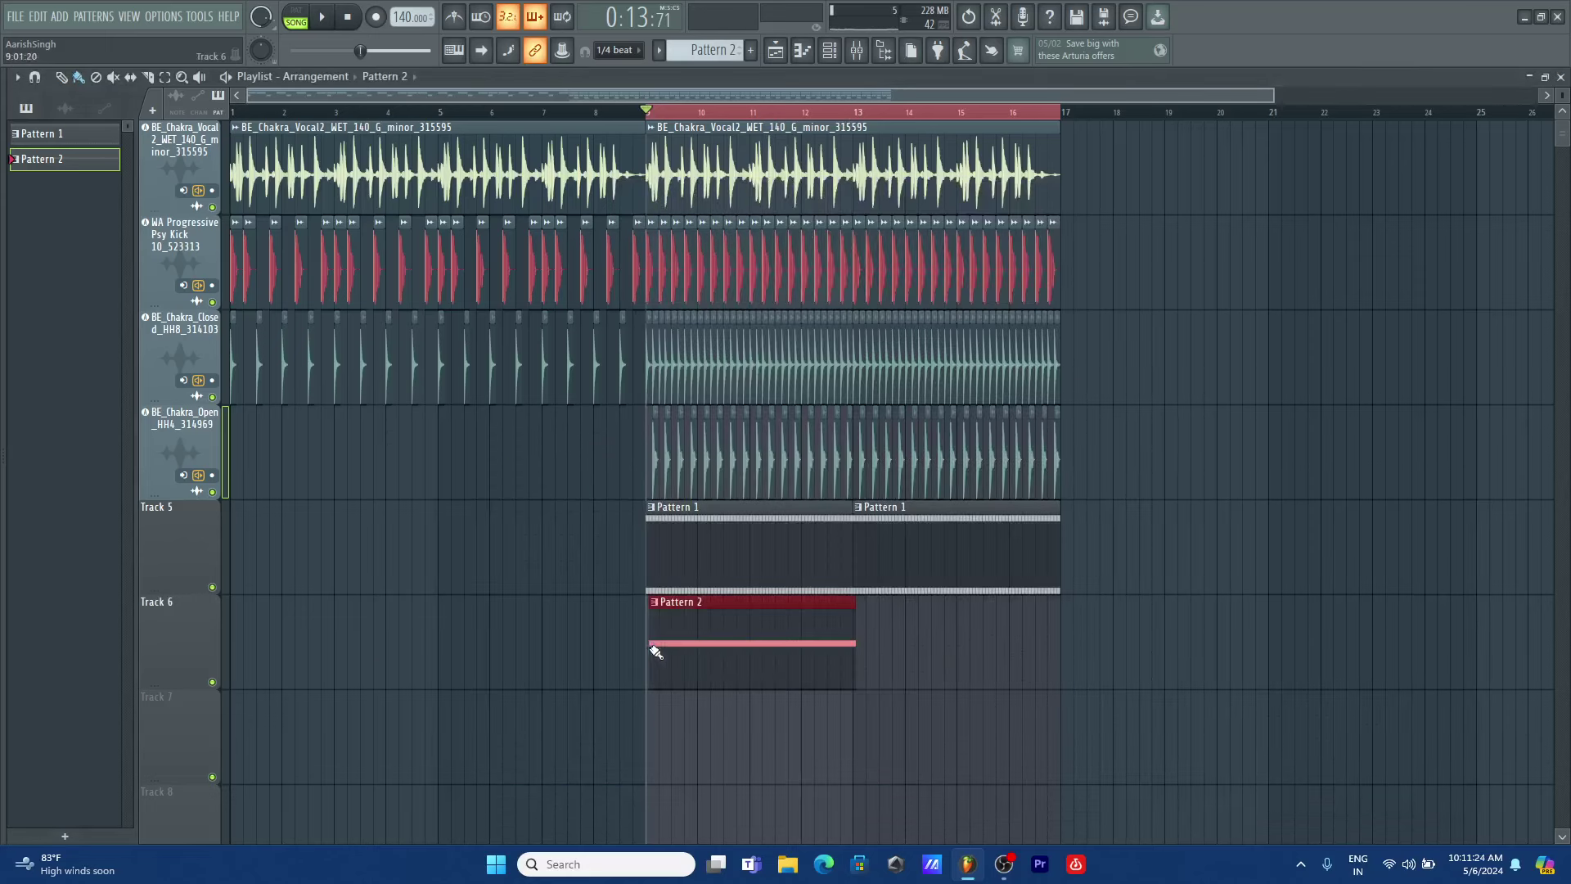
{"action": "left_click_drag", "start_coordinate": [655, 652], "coordinate": [983, 647]}
{"action": "right_click", "coordinate": [789, 641]}
{"action": "right_click", "coordinate": [864, 642]}
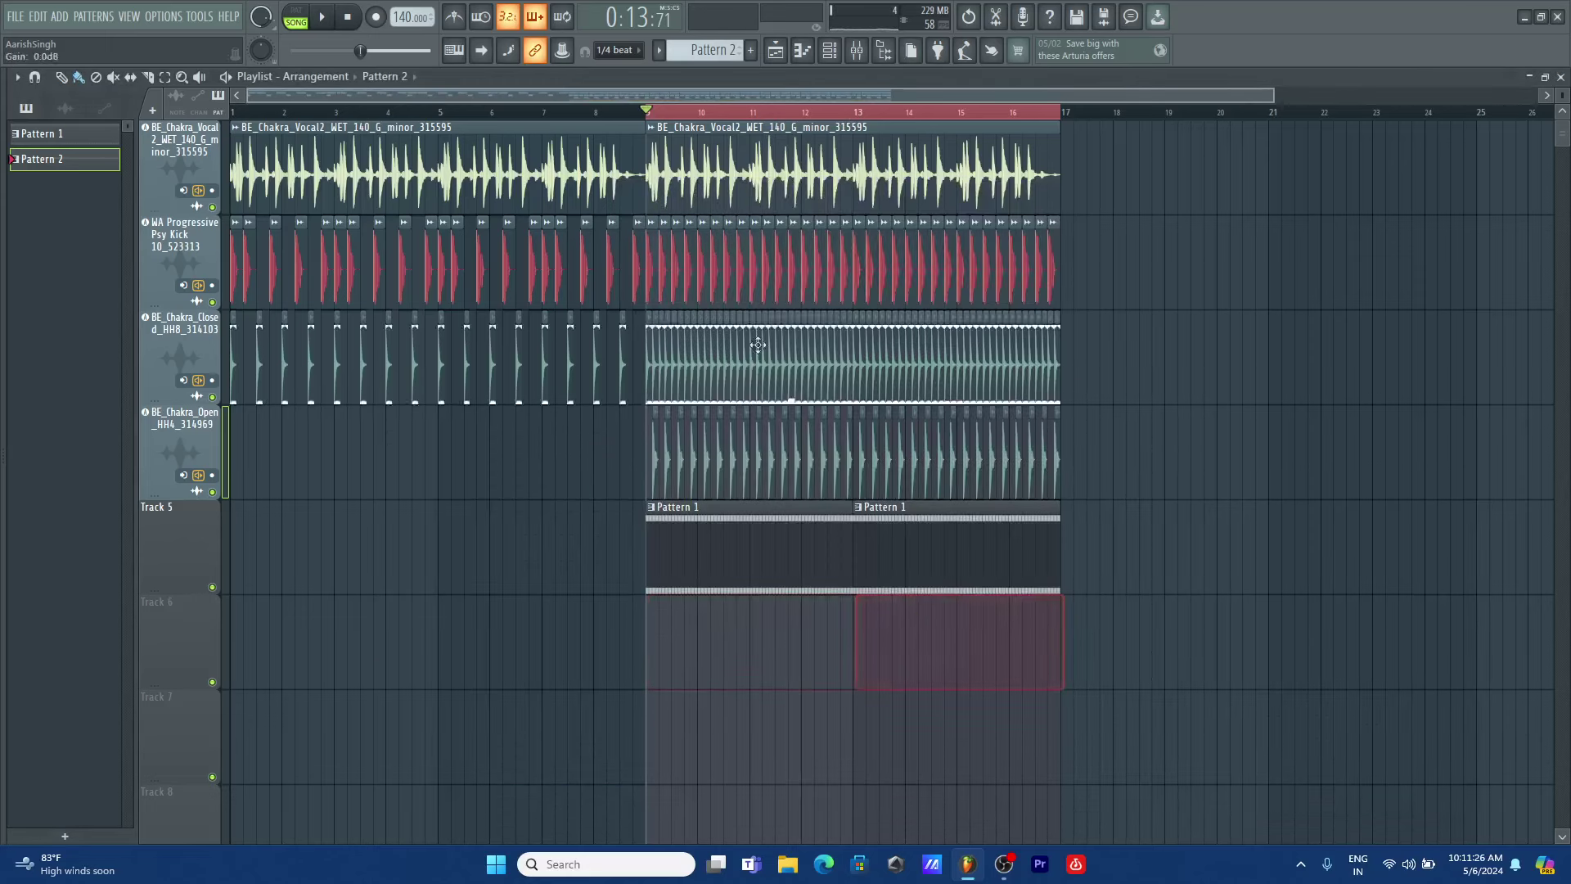
- Set the global snap to Line, paint two Pattern 2 clips on Track 6 from bar 9 to bar 17, and play them
{"action": "left_click", "coordinate": [618, 50]}
{"action": "left_click", "coordinate": [615, 67]}
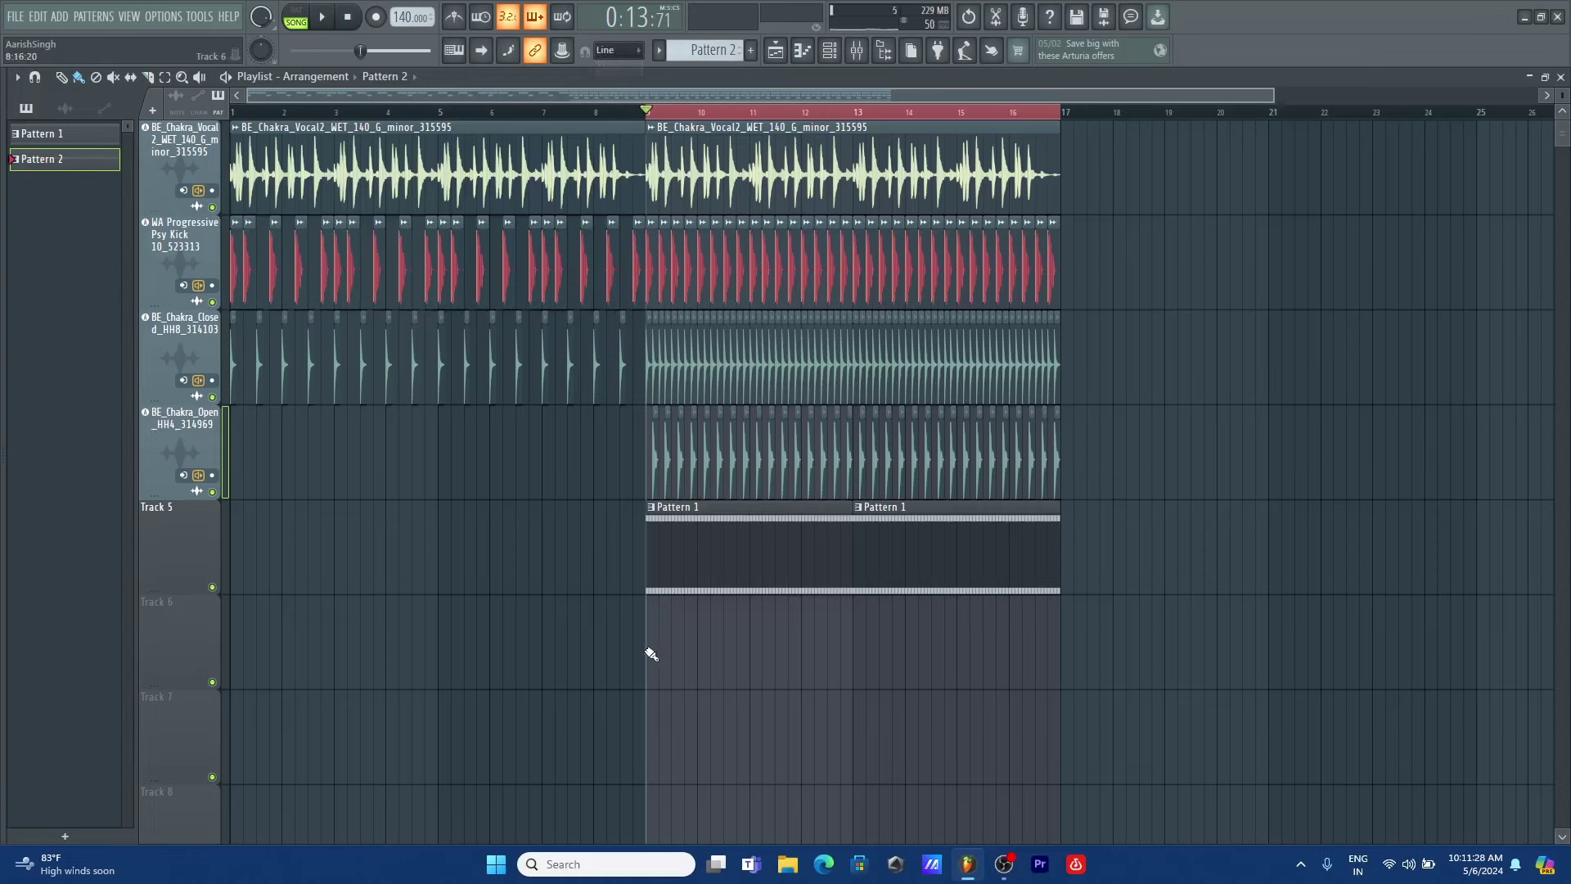
{"action": "left_click_drag", "start_coordinate": [652, 655], "coordinate": [971, 660]}
{"action": "key", "text": "space"}
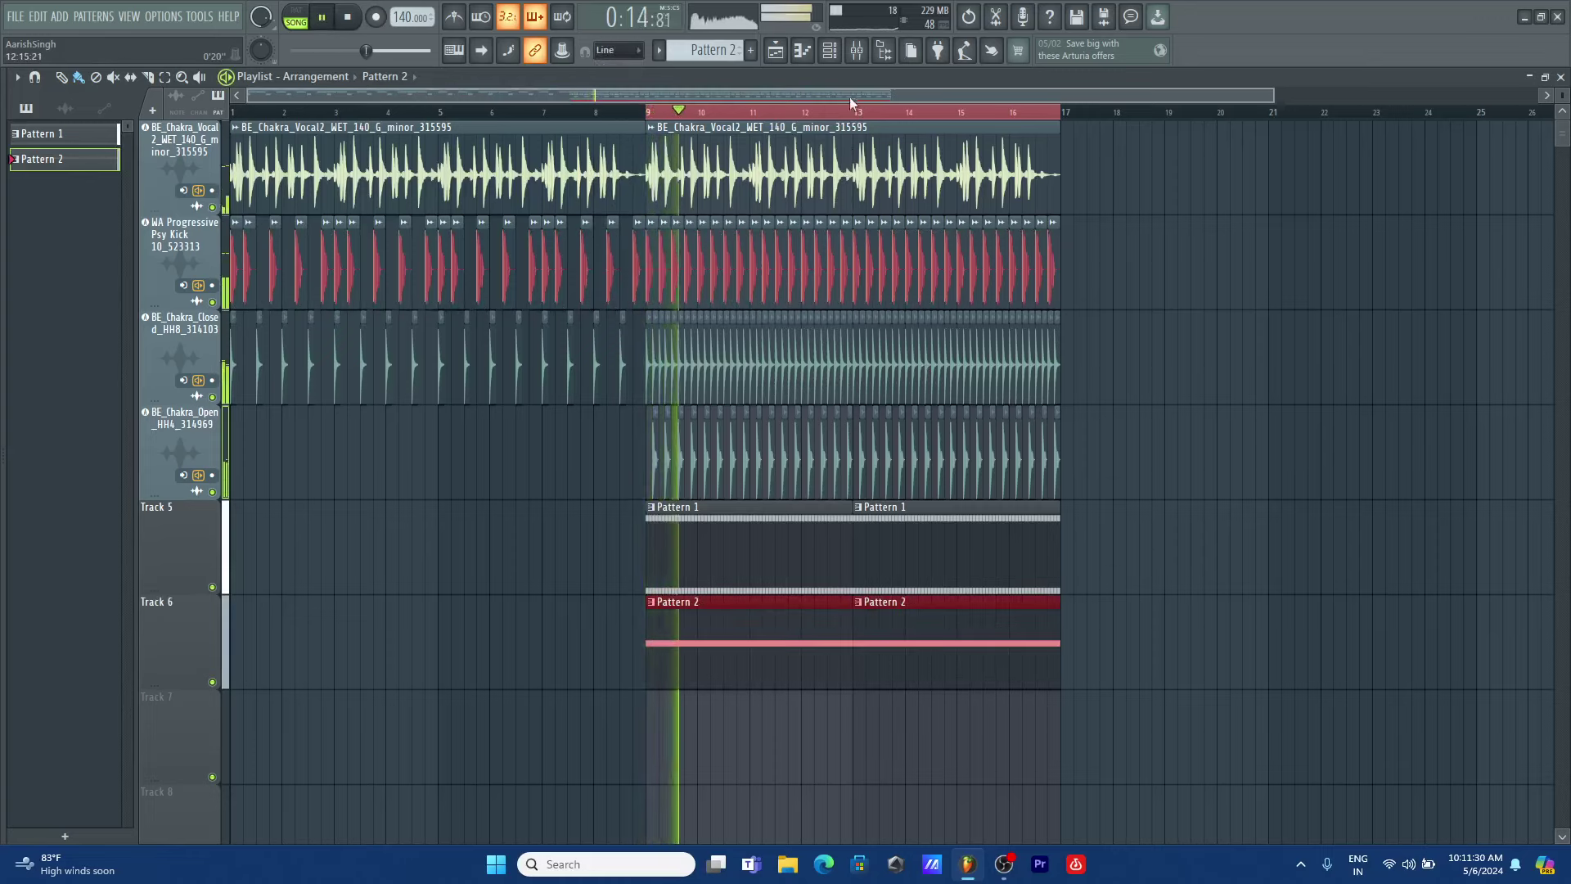
- Lower the Invasion of pumpkins channel volume during playback, check its note in the piano roll, and replay the playlist section
{"action": "key", "text": "F6"}
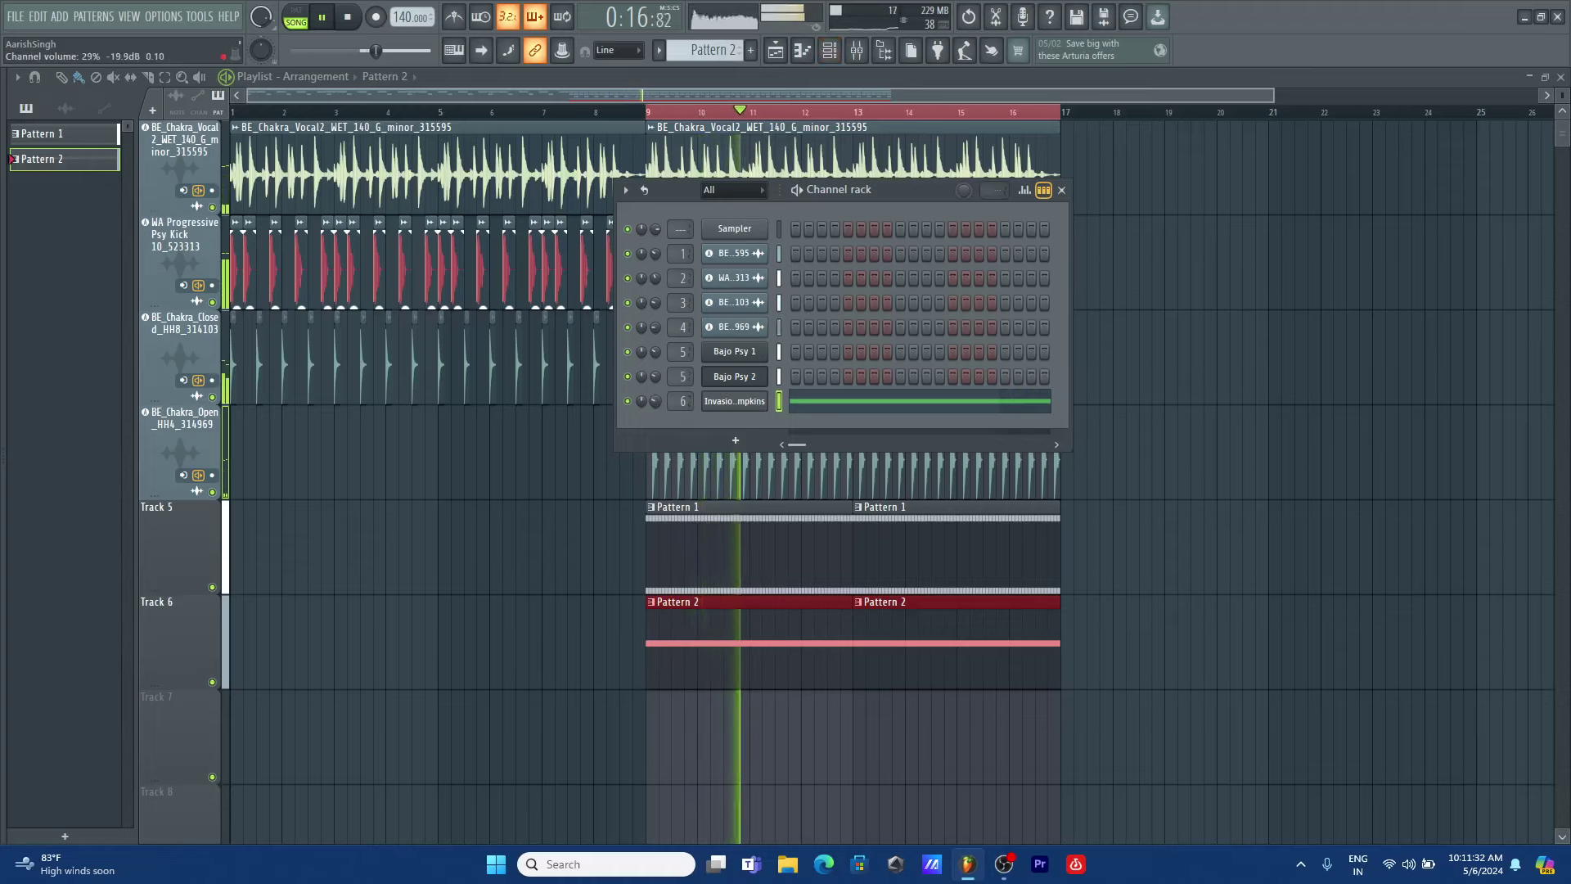
{"action": "left_click_drag", "start_coordinate": [655, 401], "coordinate": [655, 412]}
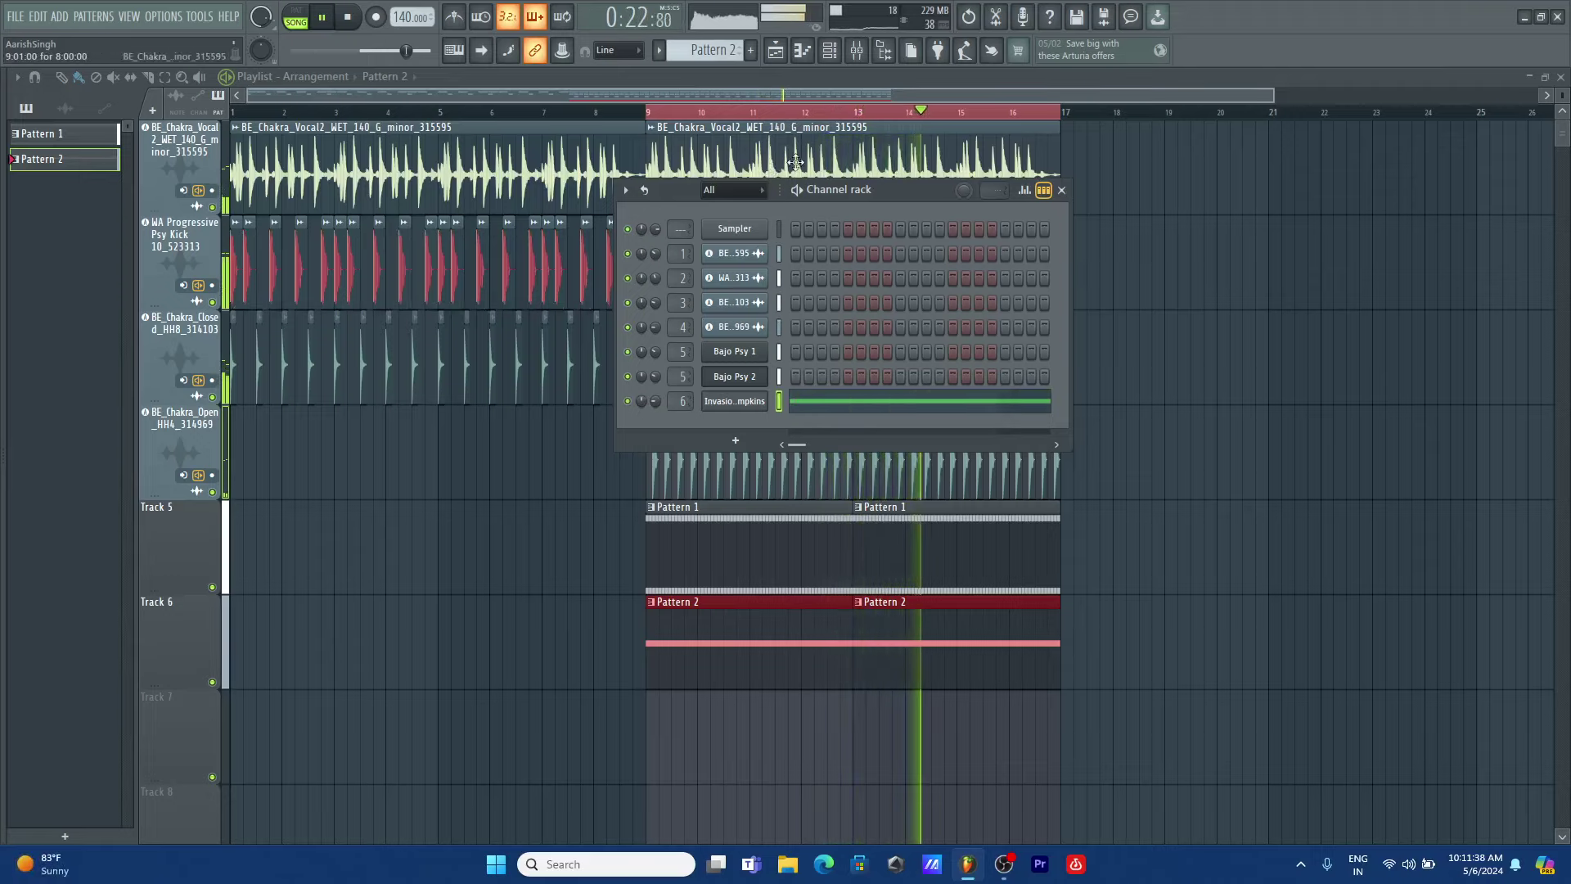
{"action": "left_click", "coordinate": [813, 404]}
{"action": "key", "text": "space"}
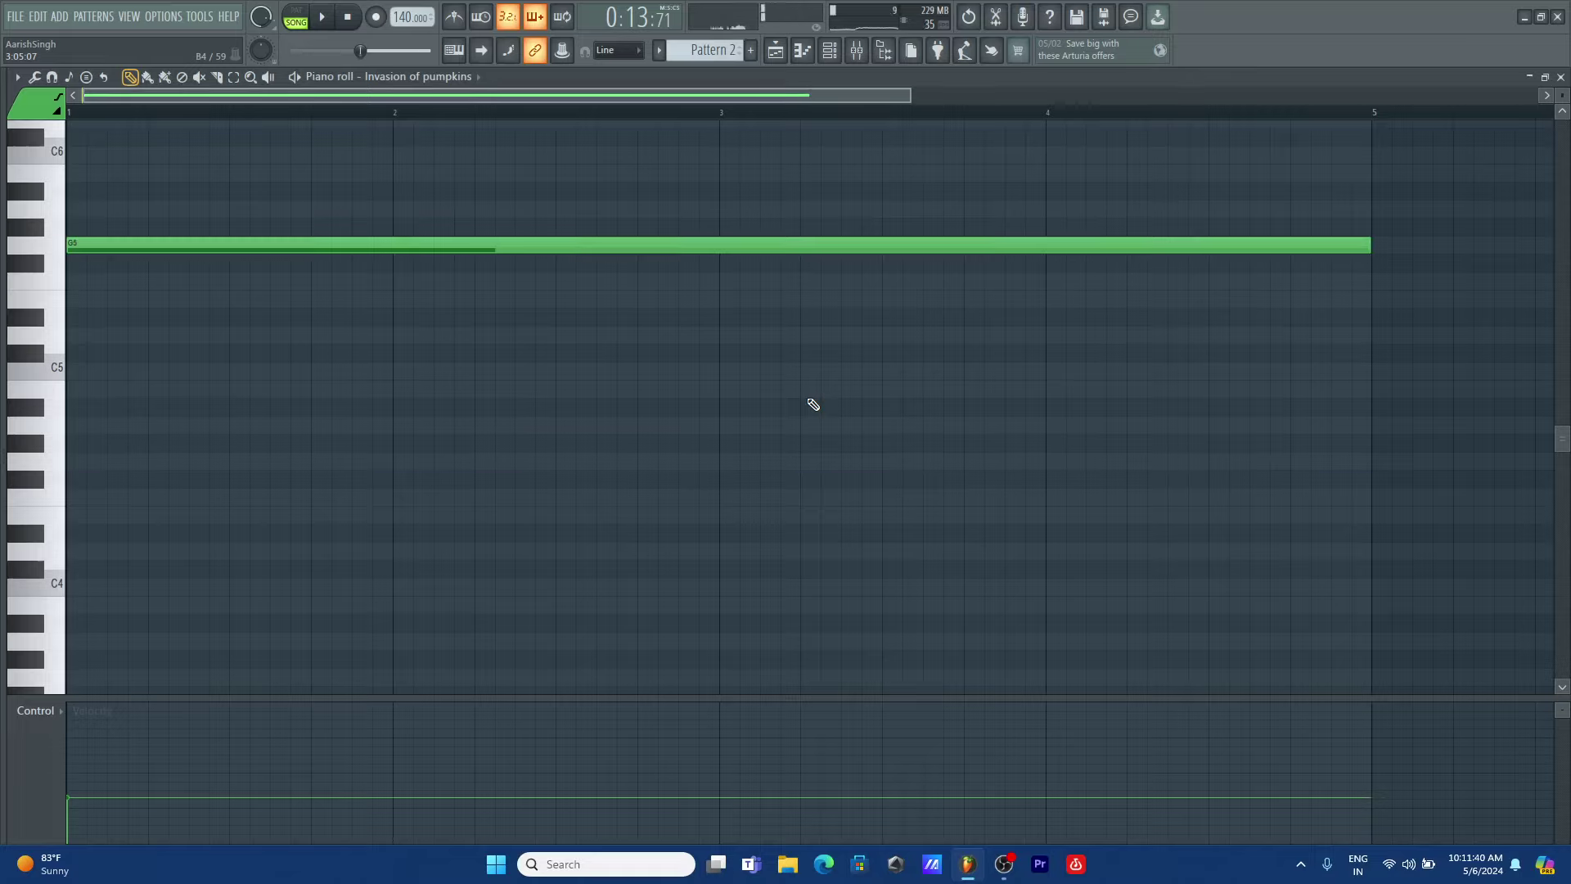
{"action": "left_click", "coordinate": [780, 58]}
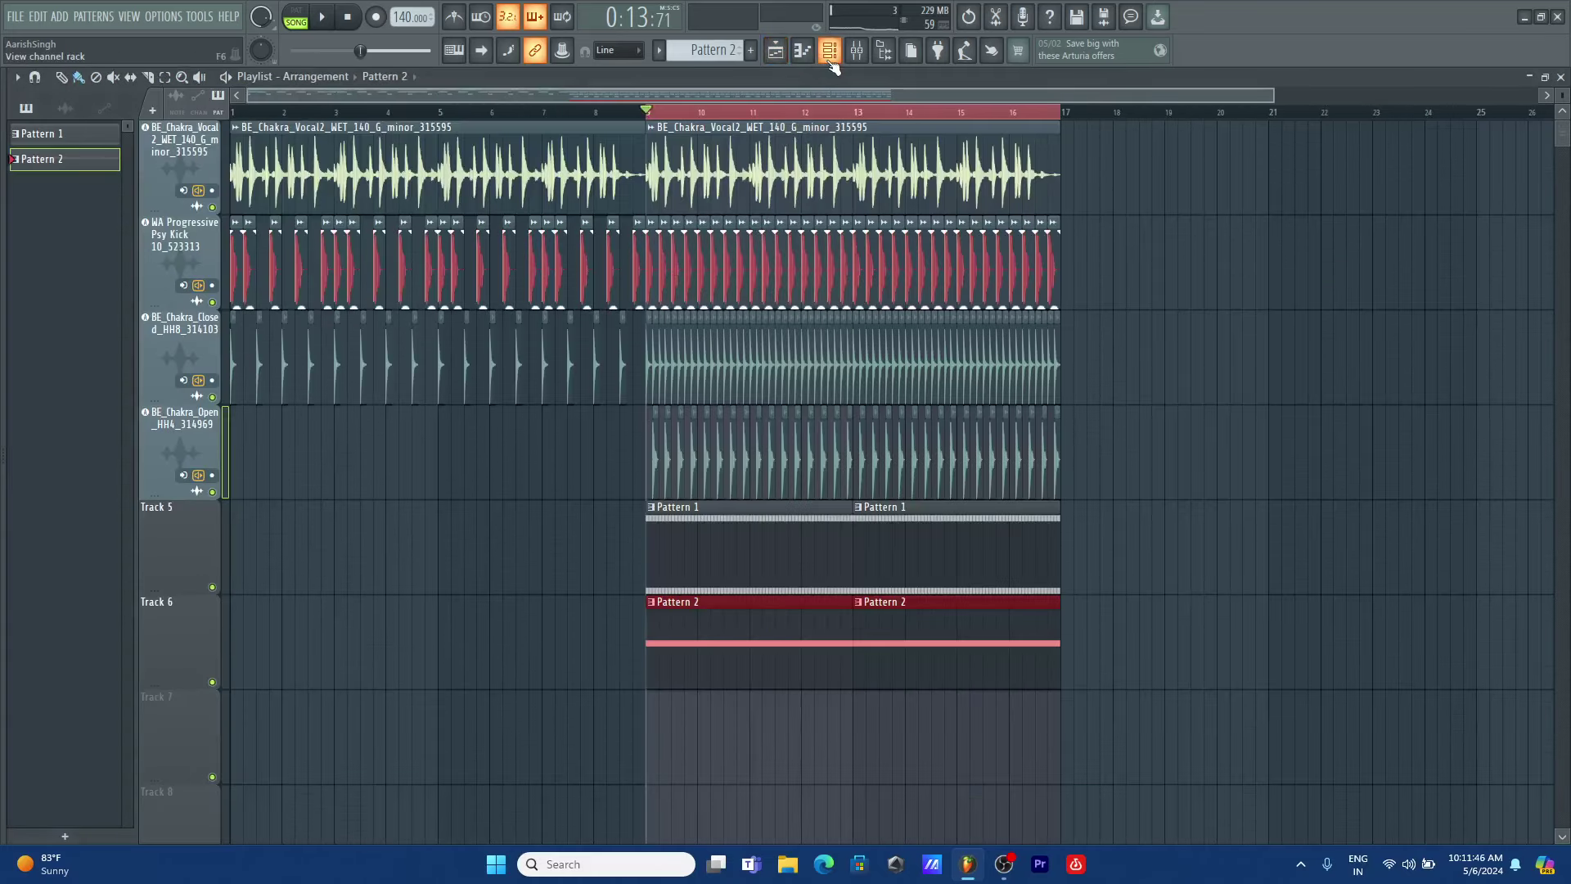
{"action": "key", "text": "space"}
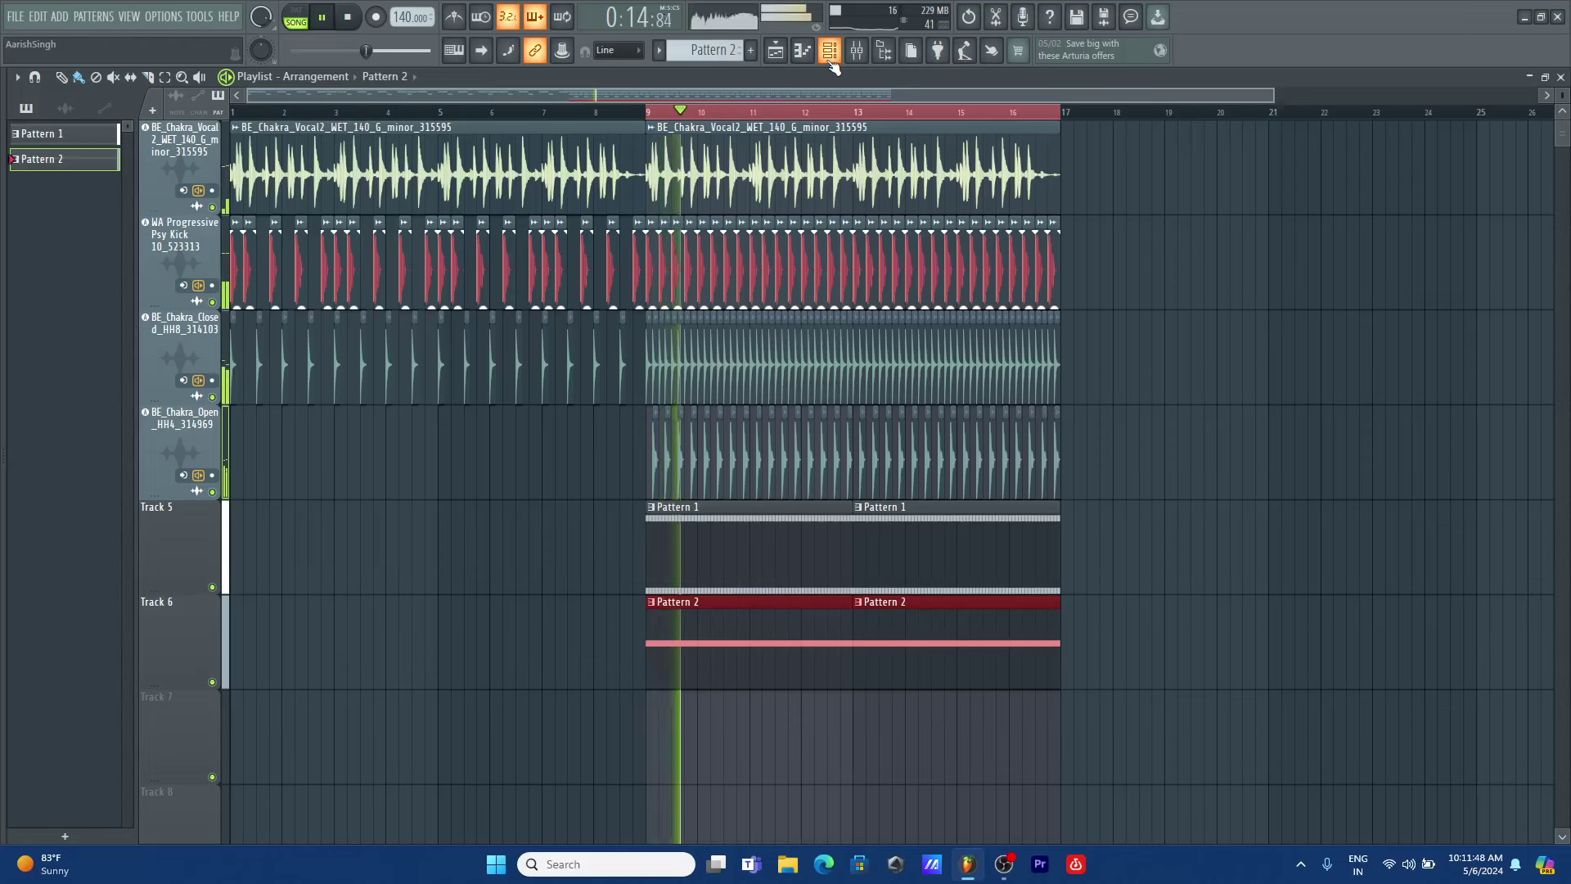
{"action": "key", "text": "space"}
- Route the Invasion of pumpkins channel to mixer track 5, alongside the Bajo Psy channels
{"action": "key", "text": "F9"}
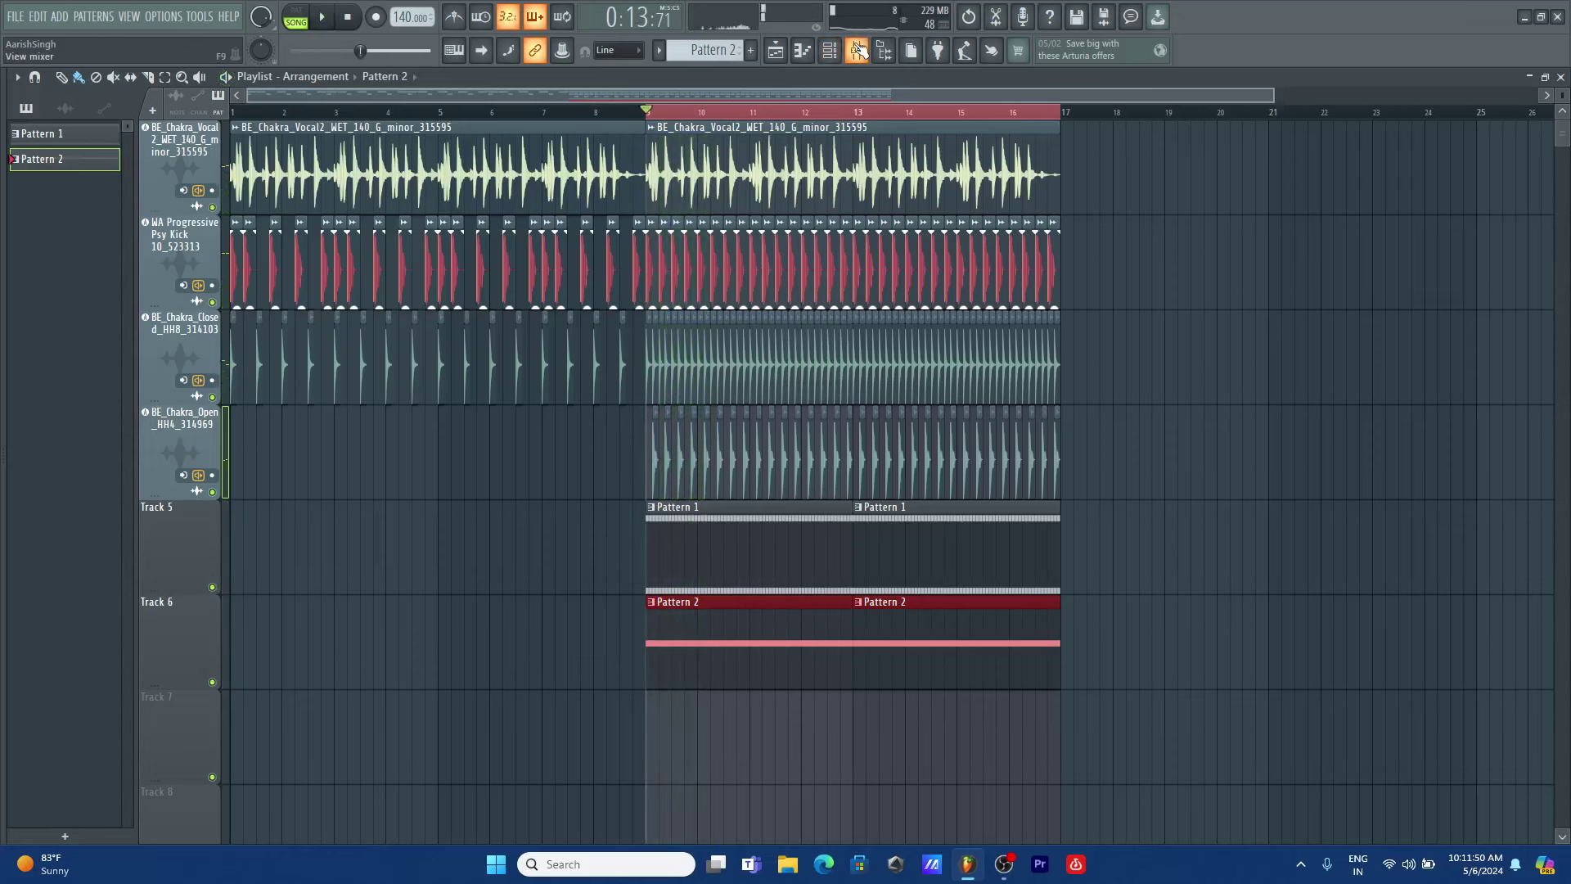
{"action": "left_click", "coordinate": [837, 53]}
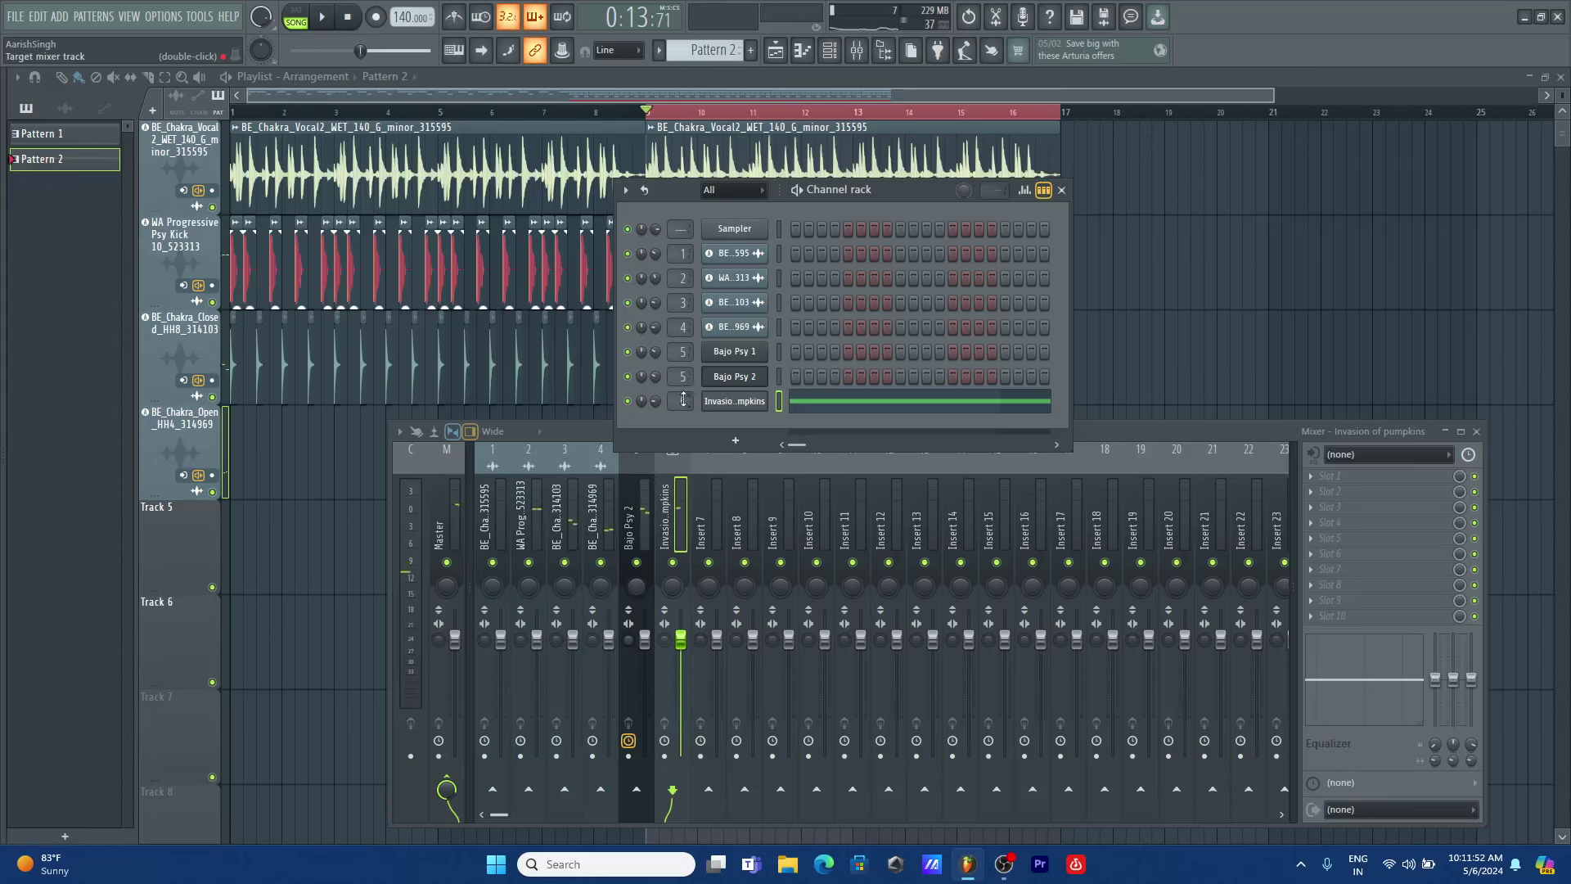
{"action": "left_click_drag", "start_coordinate": [679, 401], "coordinate": [679, 414]}
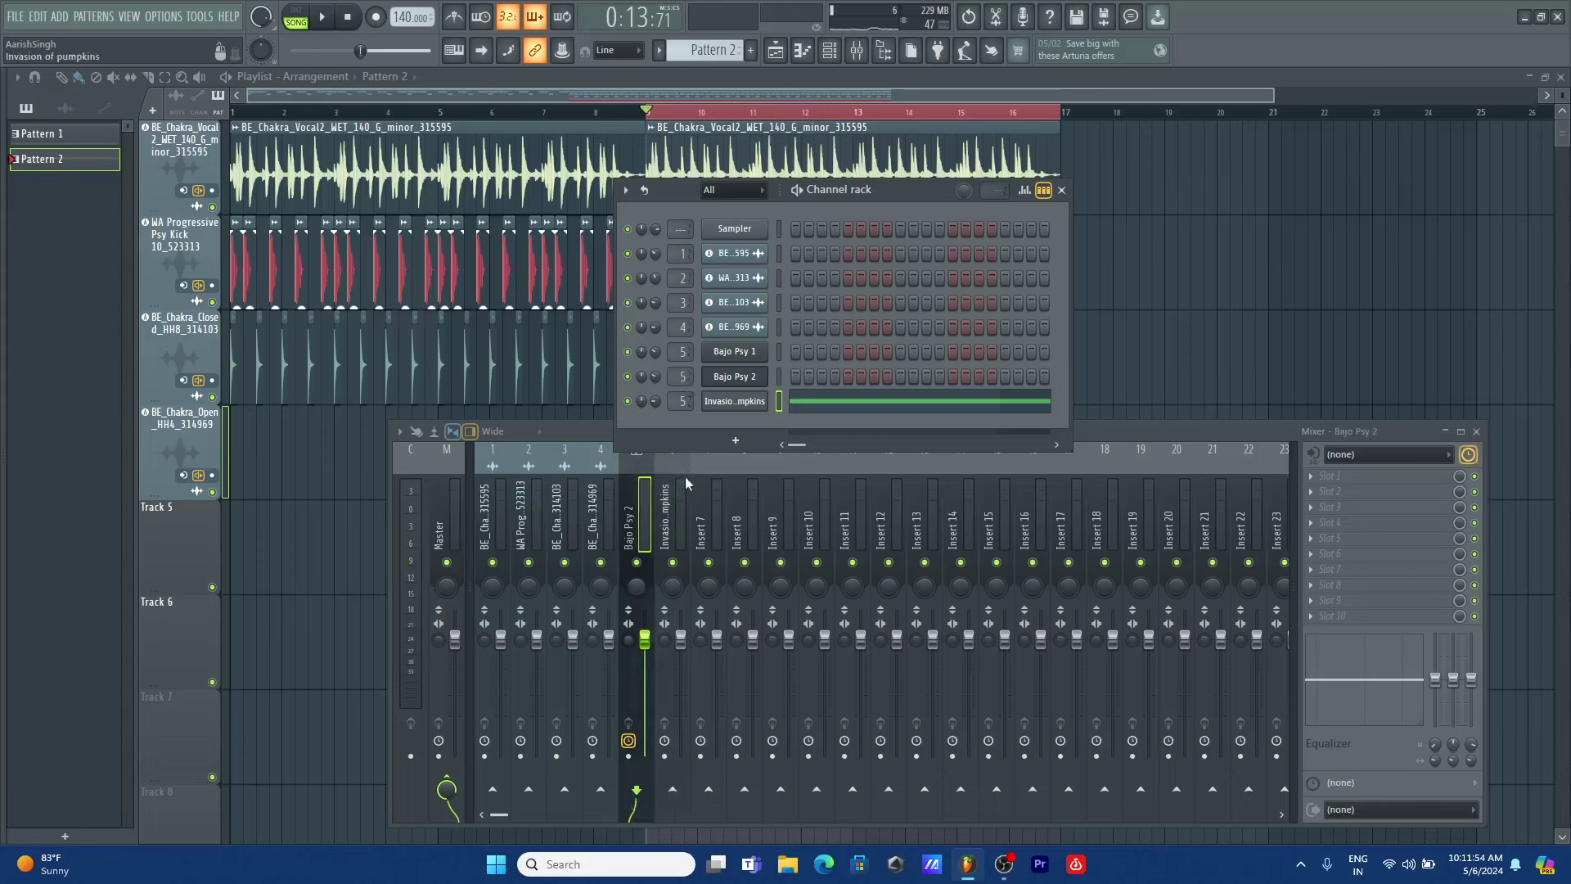
- Load Kickstart 2 into the first effect slot of the Bajo Psy 2 mixer track, keeping its default settings
{"action": "left_click", "coordinate": [1355, 490]}
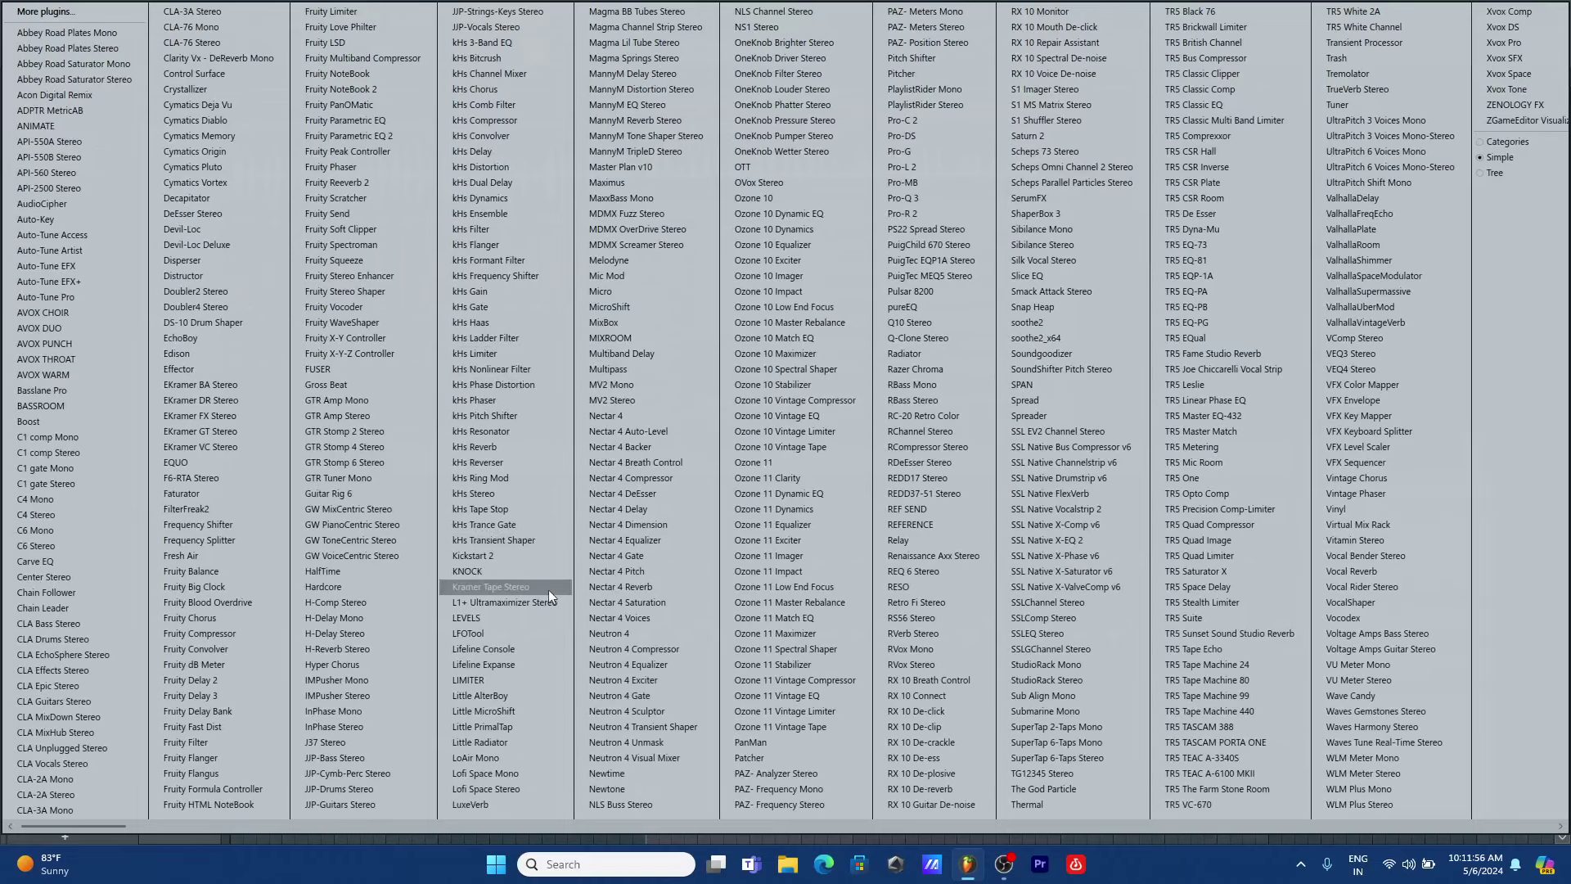
{"action": "left_click", "coordinate": [489, 556]}
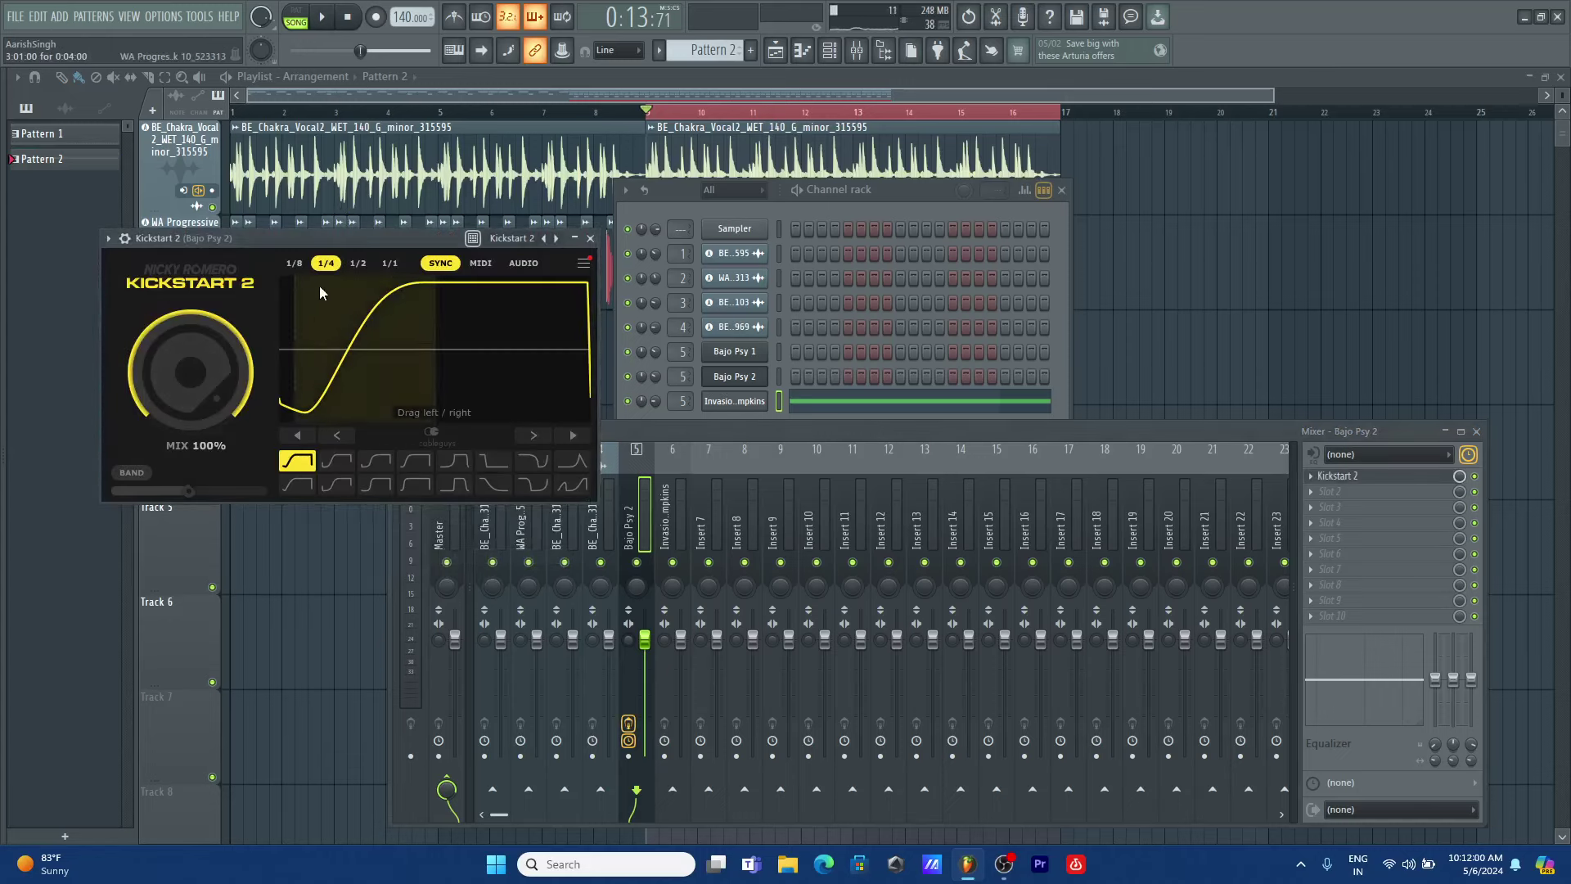
{"action": "left_click", "coordinate": [590, 239]}
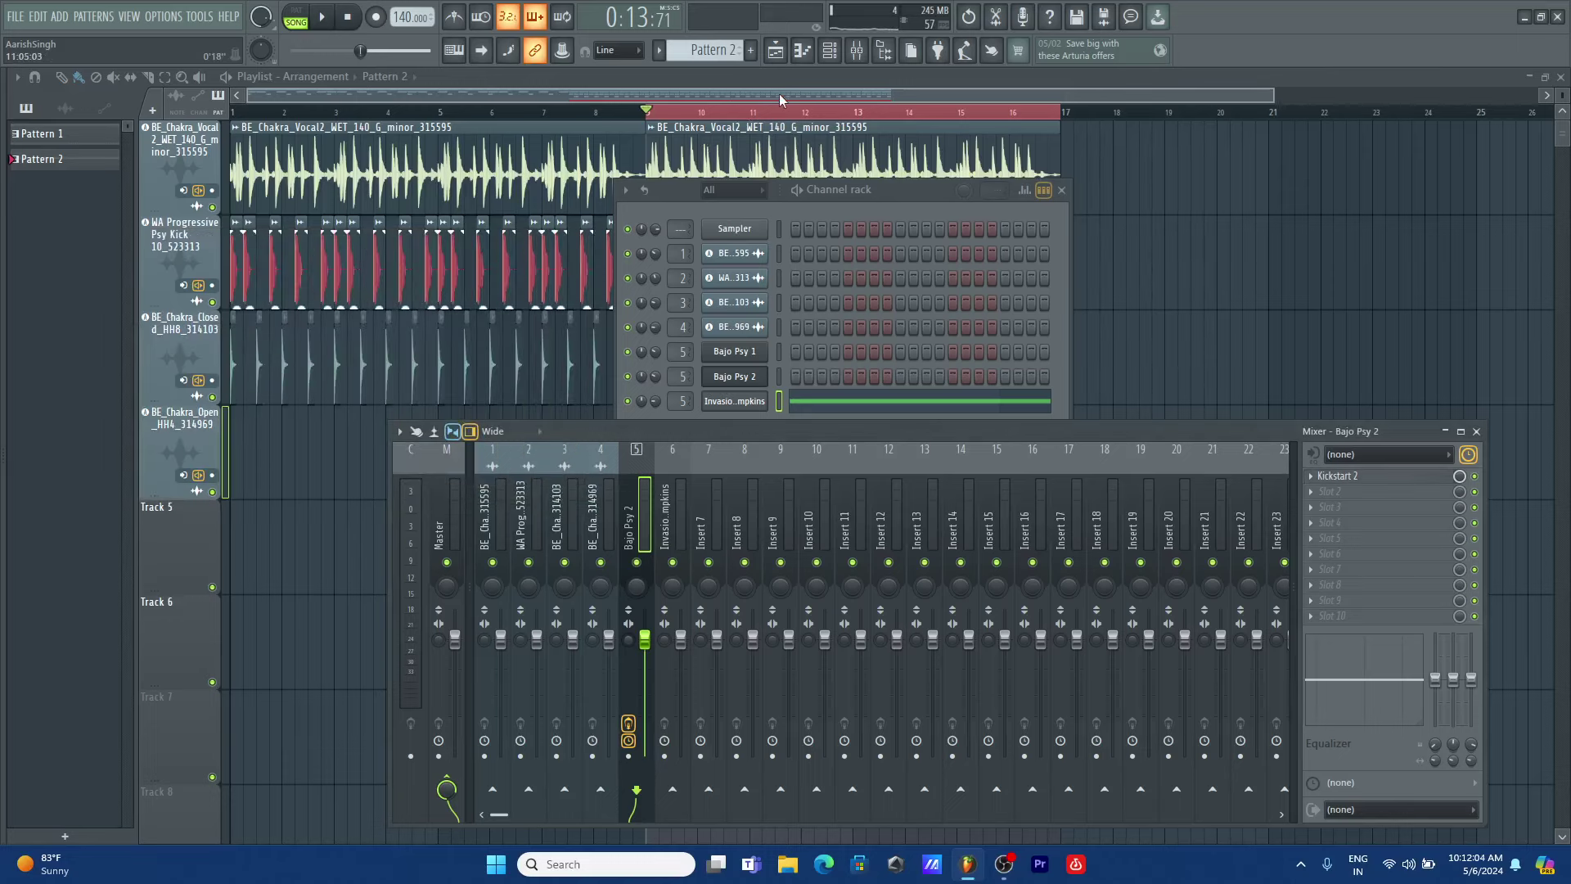
- Play the song with the sidechained part and lower the Invasion of pumpkins channel volume to about 22%
{"action": "key", "text": "F12"}
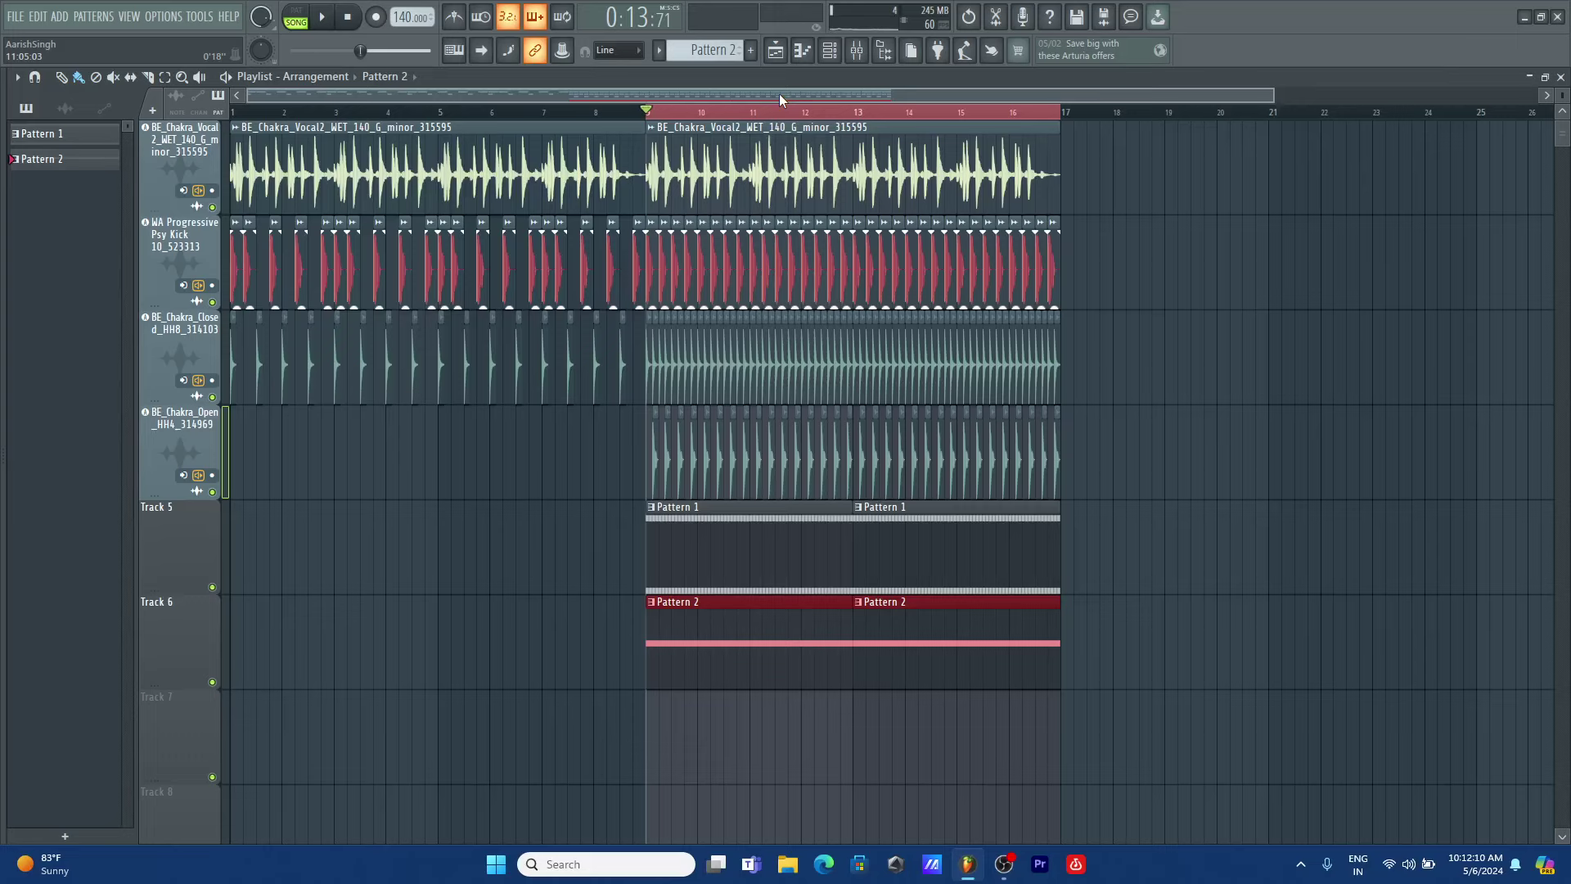
{"action": "key", "text": "space"}
{"action": "left_click", "coordinate": [828, 50]}
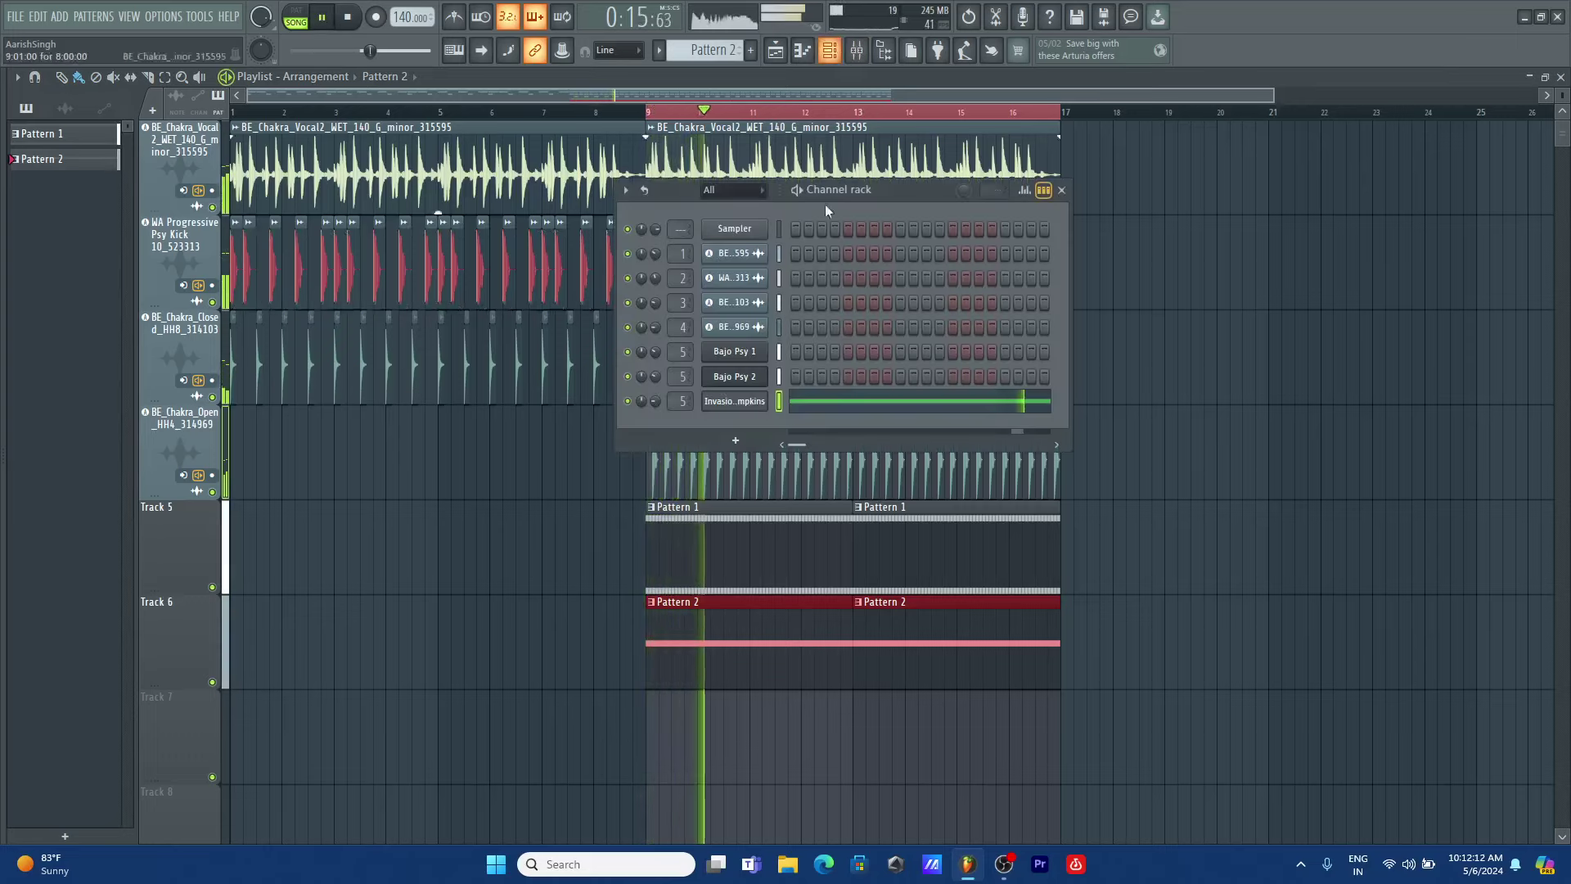
{"action": "double_click", "coordinate": [683, 401]}
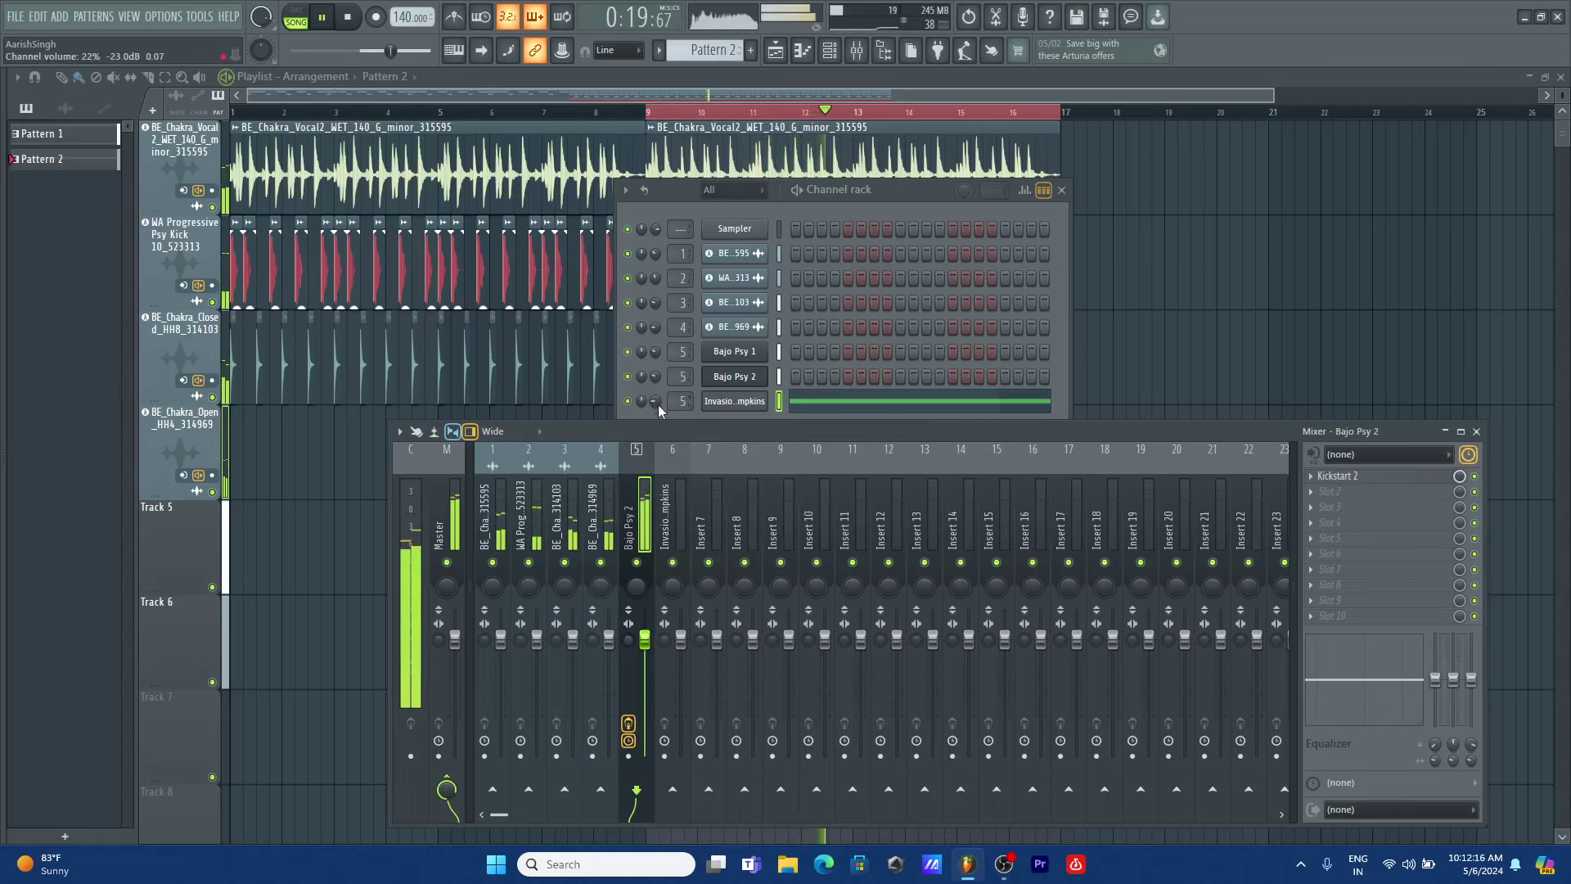
{"action": "left_click_drag", "start_coordinate": [645, 639], "coordinate": [644, 689]}
{"action": "key", "text": "F12"}
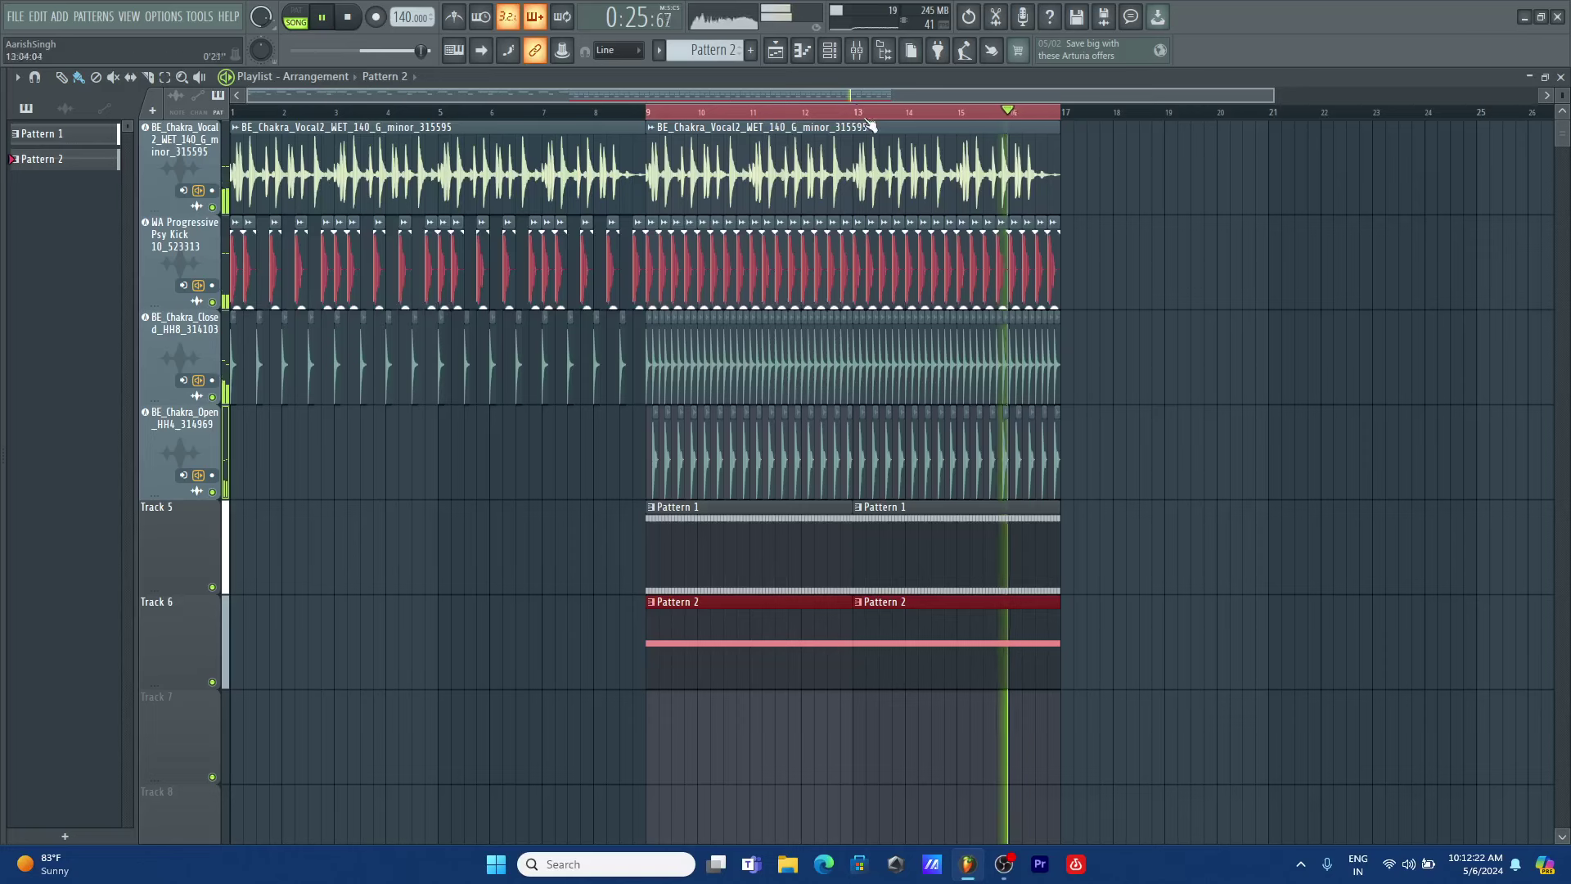
{"action": "key", "text": "space"}
- Add another Harmor channel to the rack and load the Bonze preset from the Bell category
{"action": "left_click", "coordinate": [831, 51]}
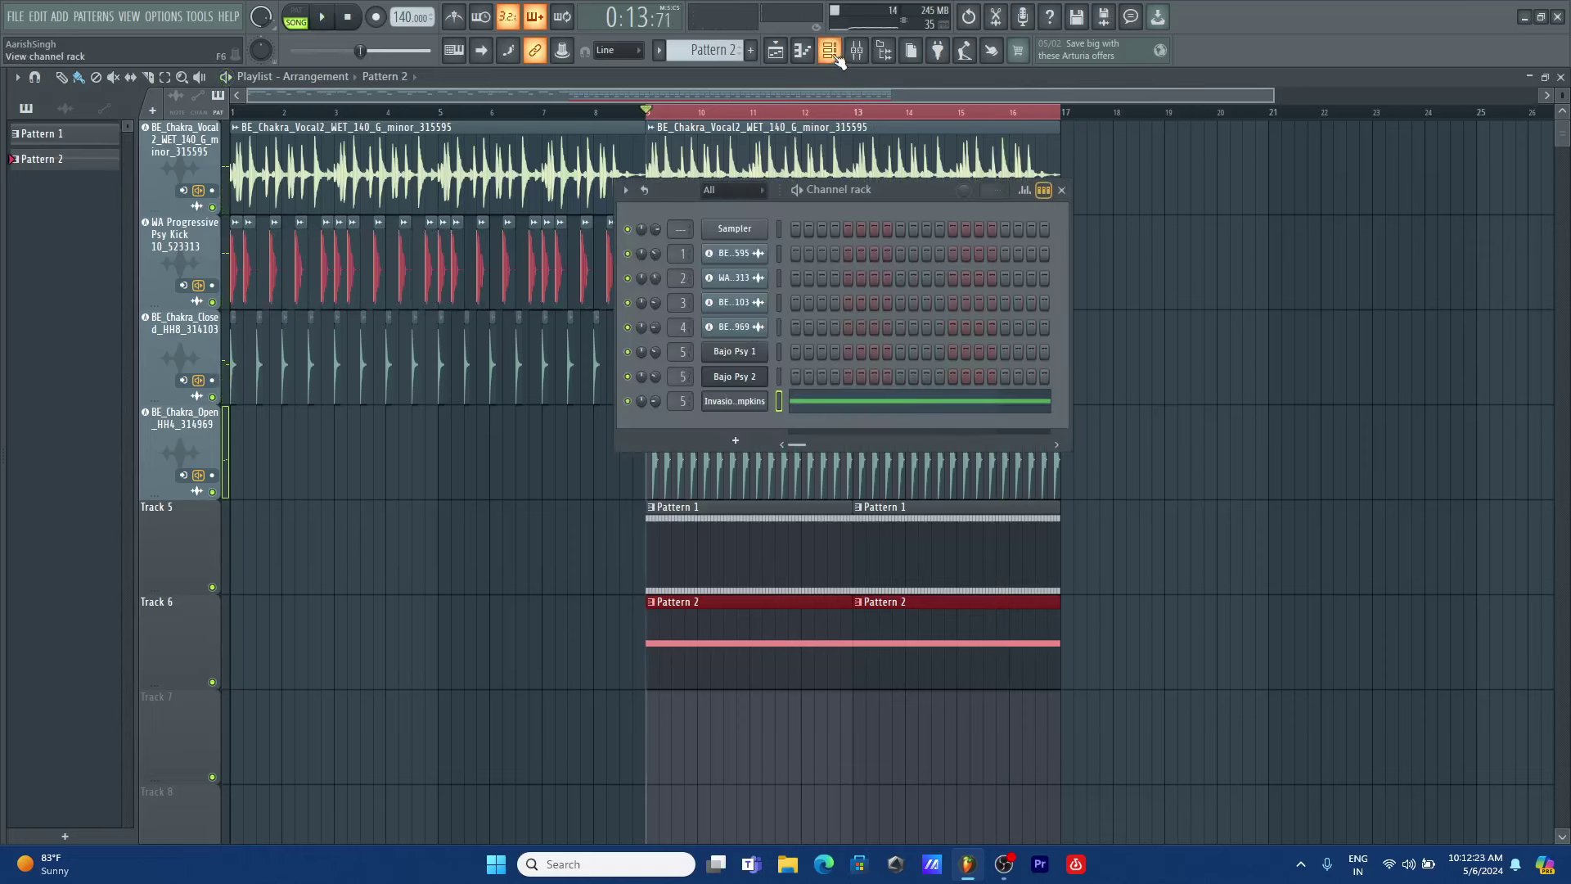
{"action": "right_click", "coordinate": [736, 409]}
{"action": "left_click", "coordinate": [726, 439]}
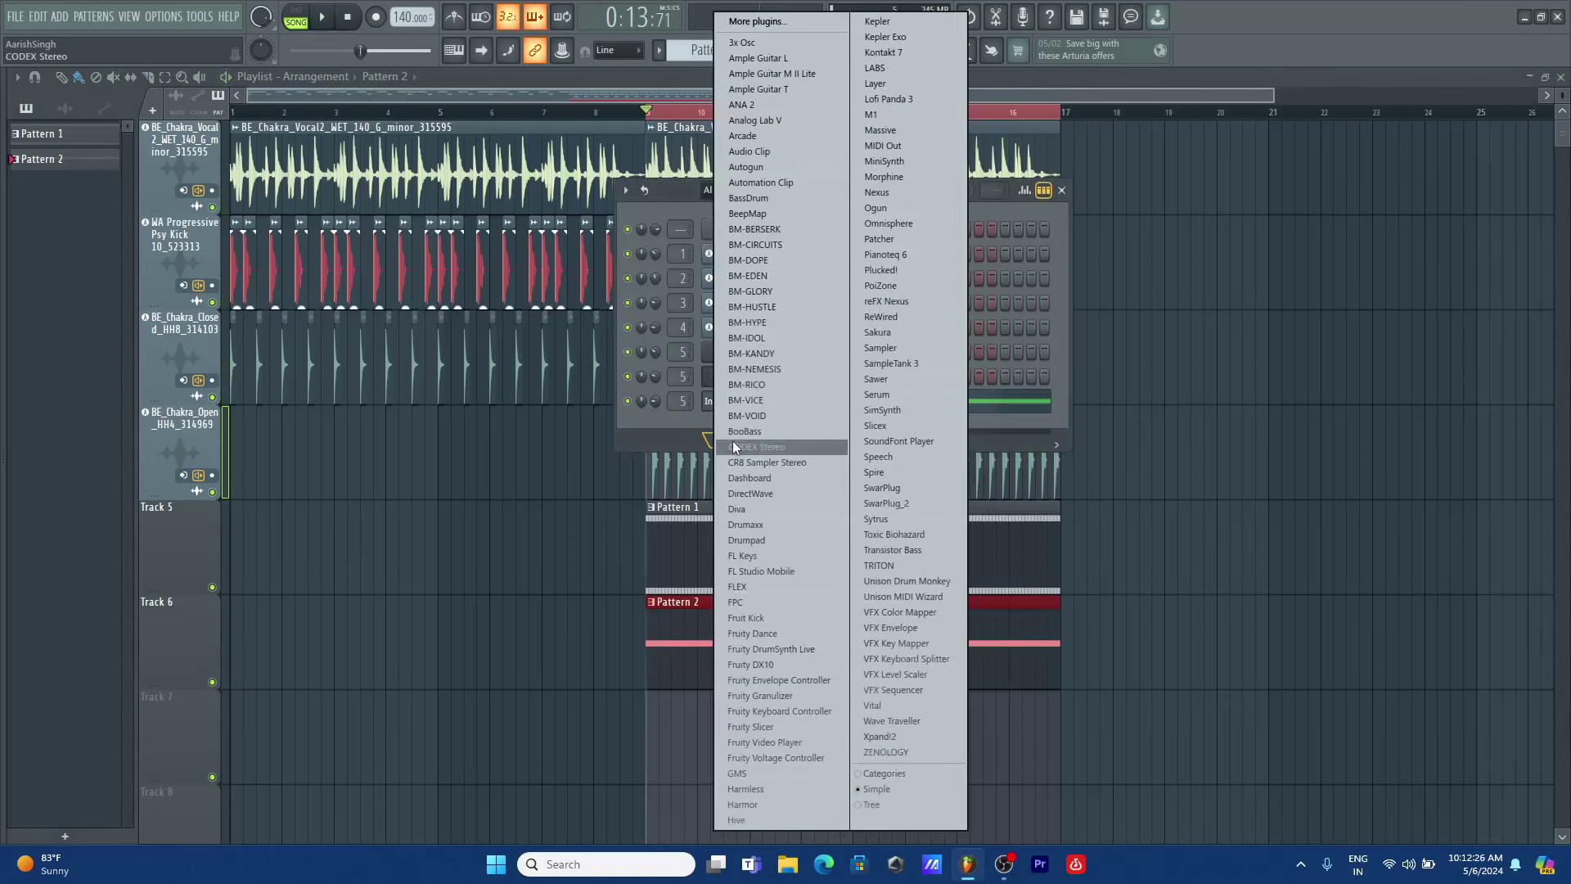
{"action": "left_click", "coordinate": [764, 805]}
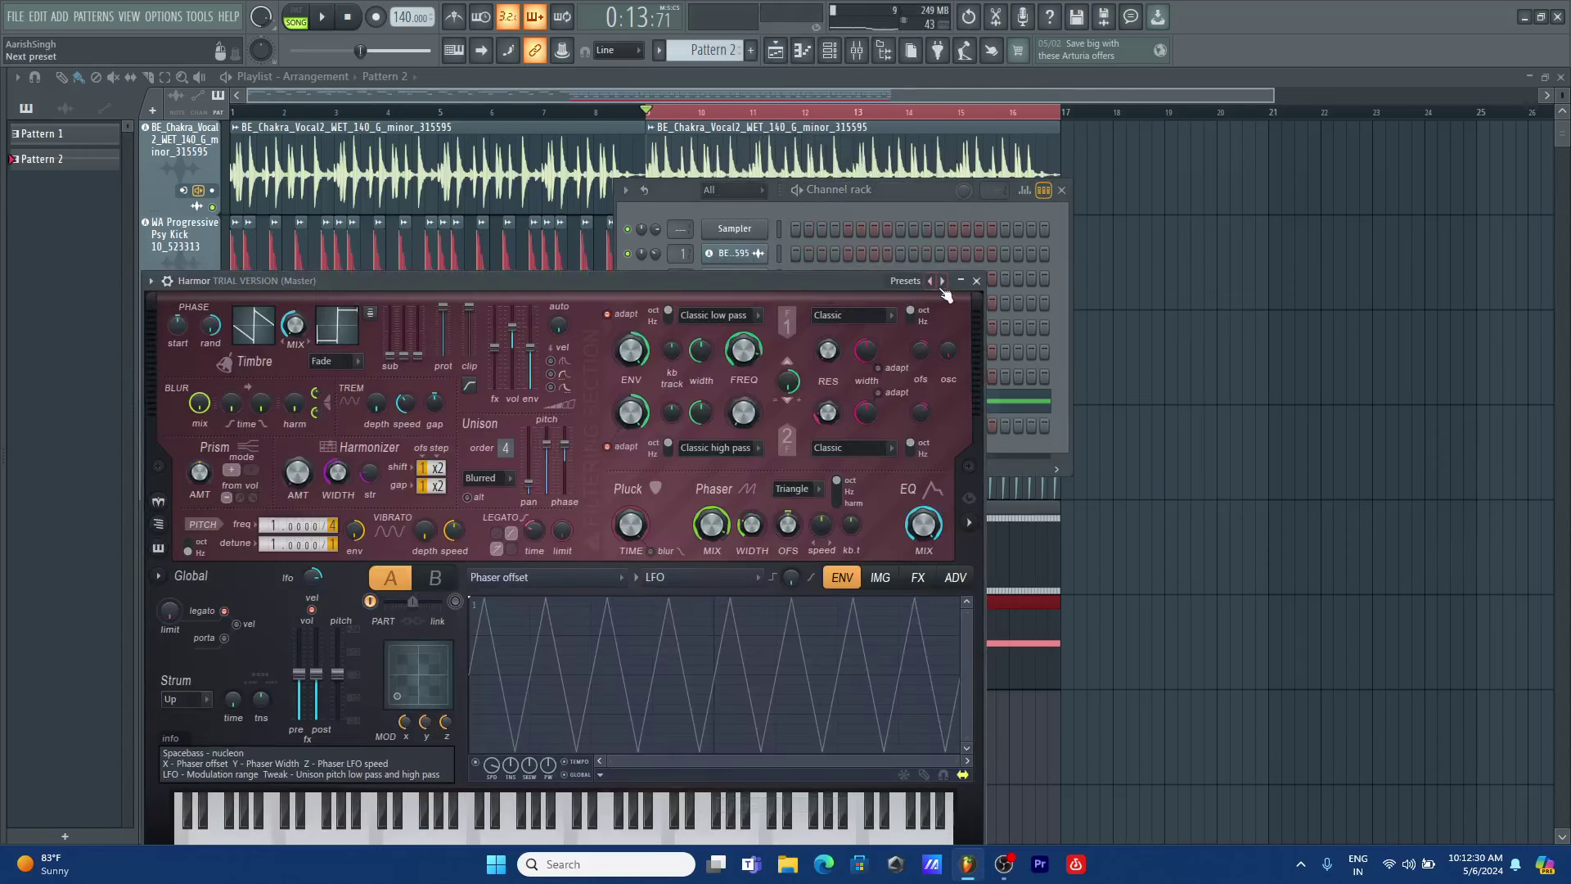
{"action": "right_click", "coordinate": [943, 285]}
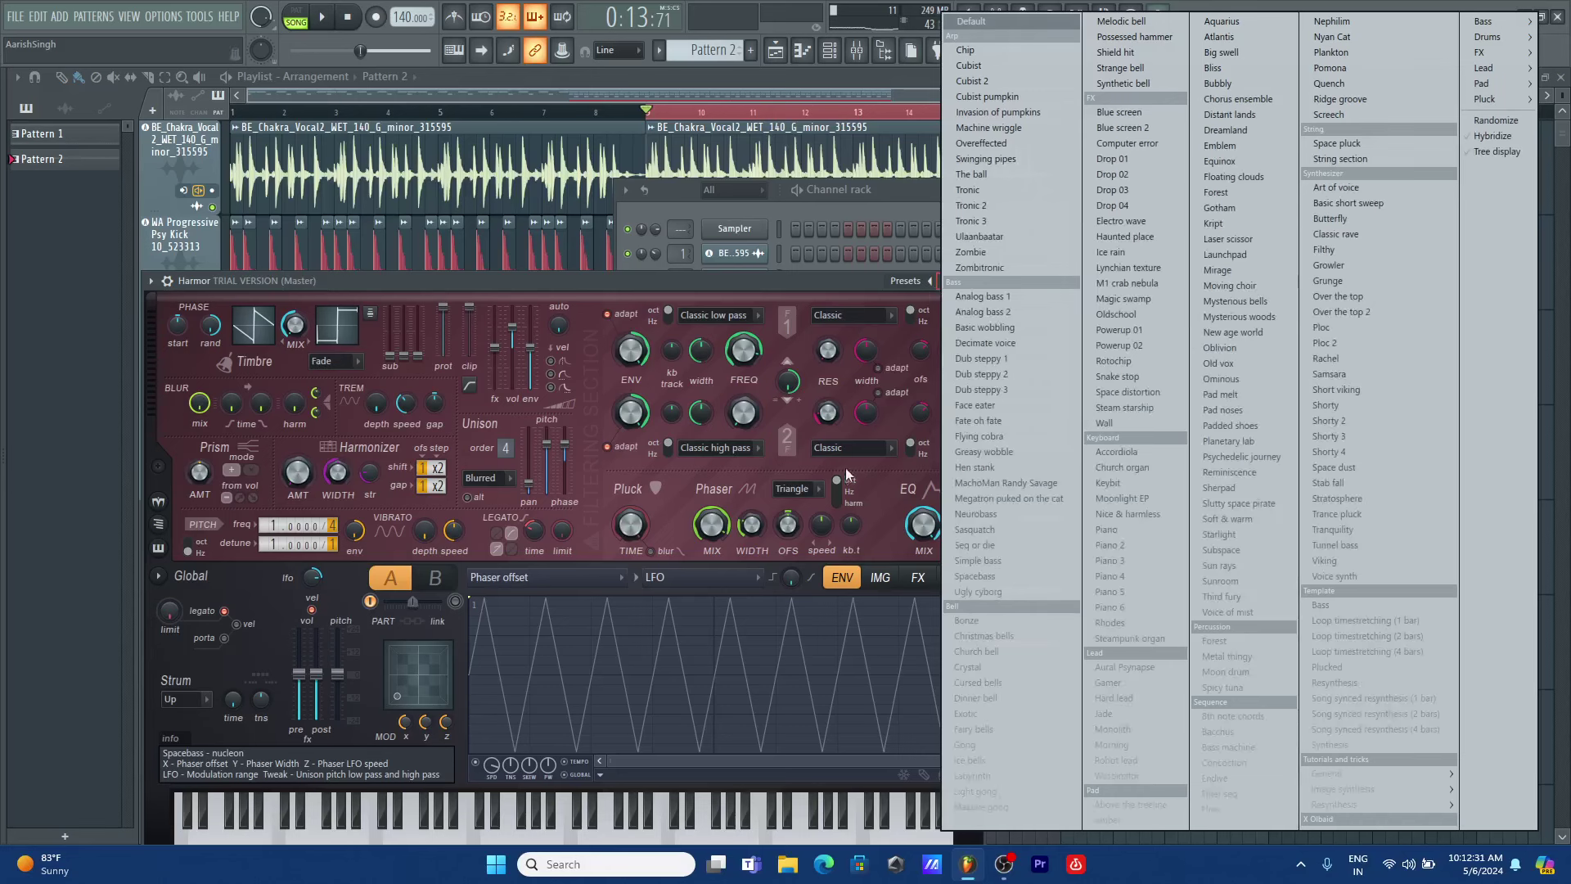
{"action": "left_click", "coordinate": [1000, 621]}
{"action": "left_click", "coordinate": [978, 282]}
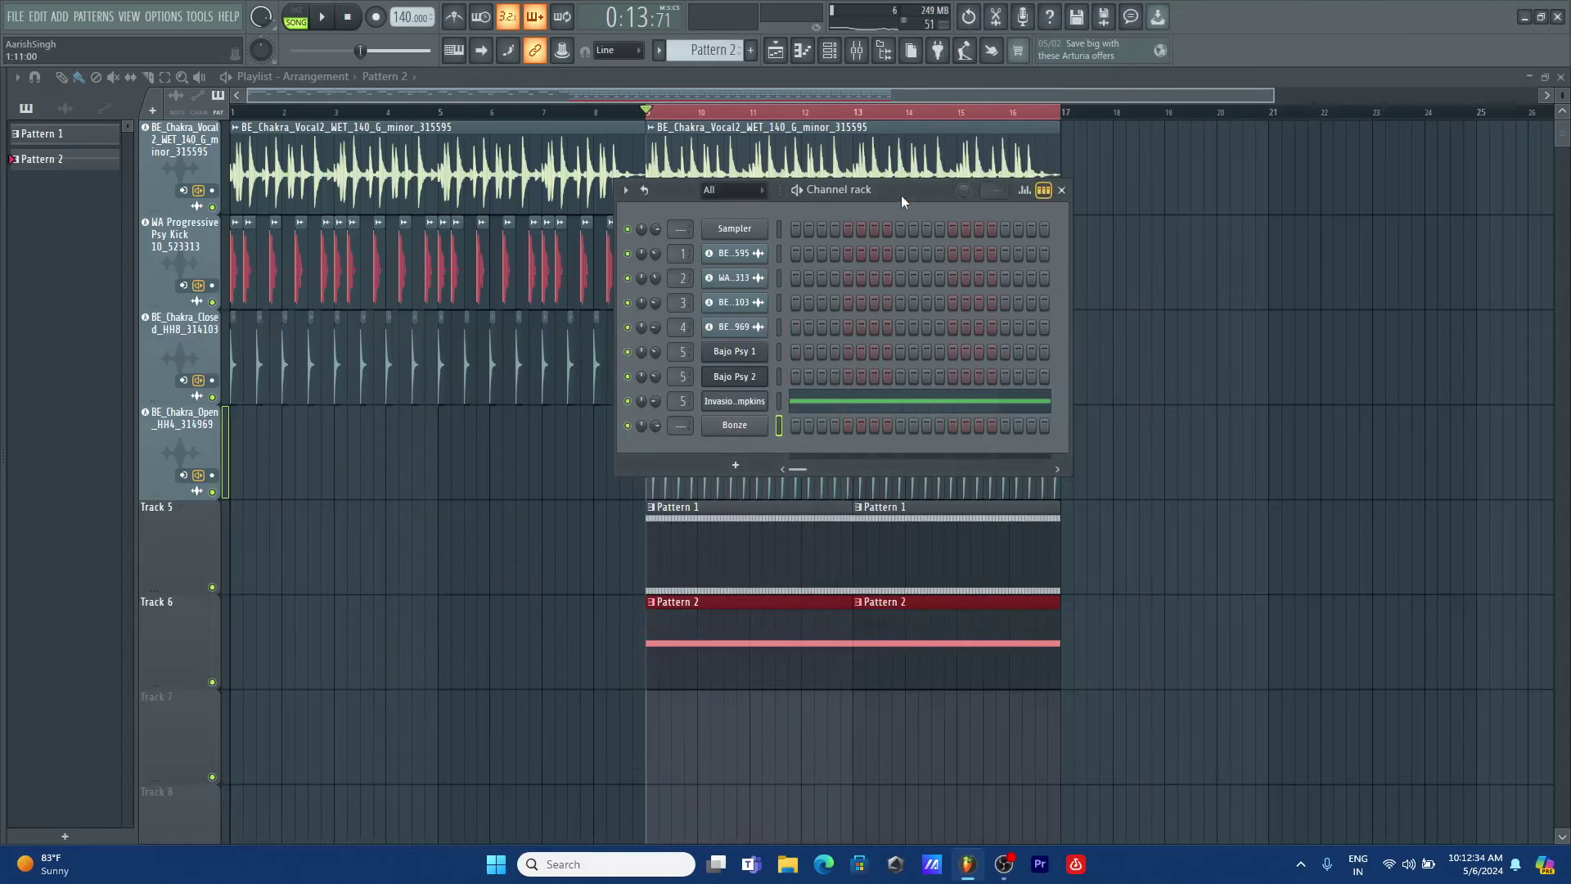
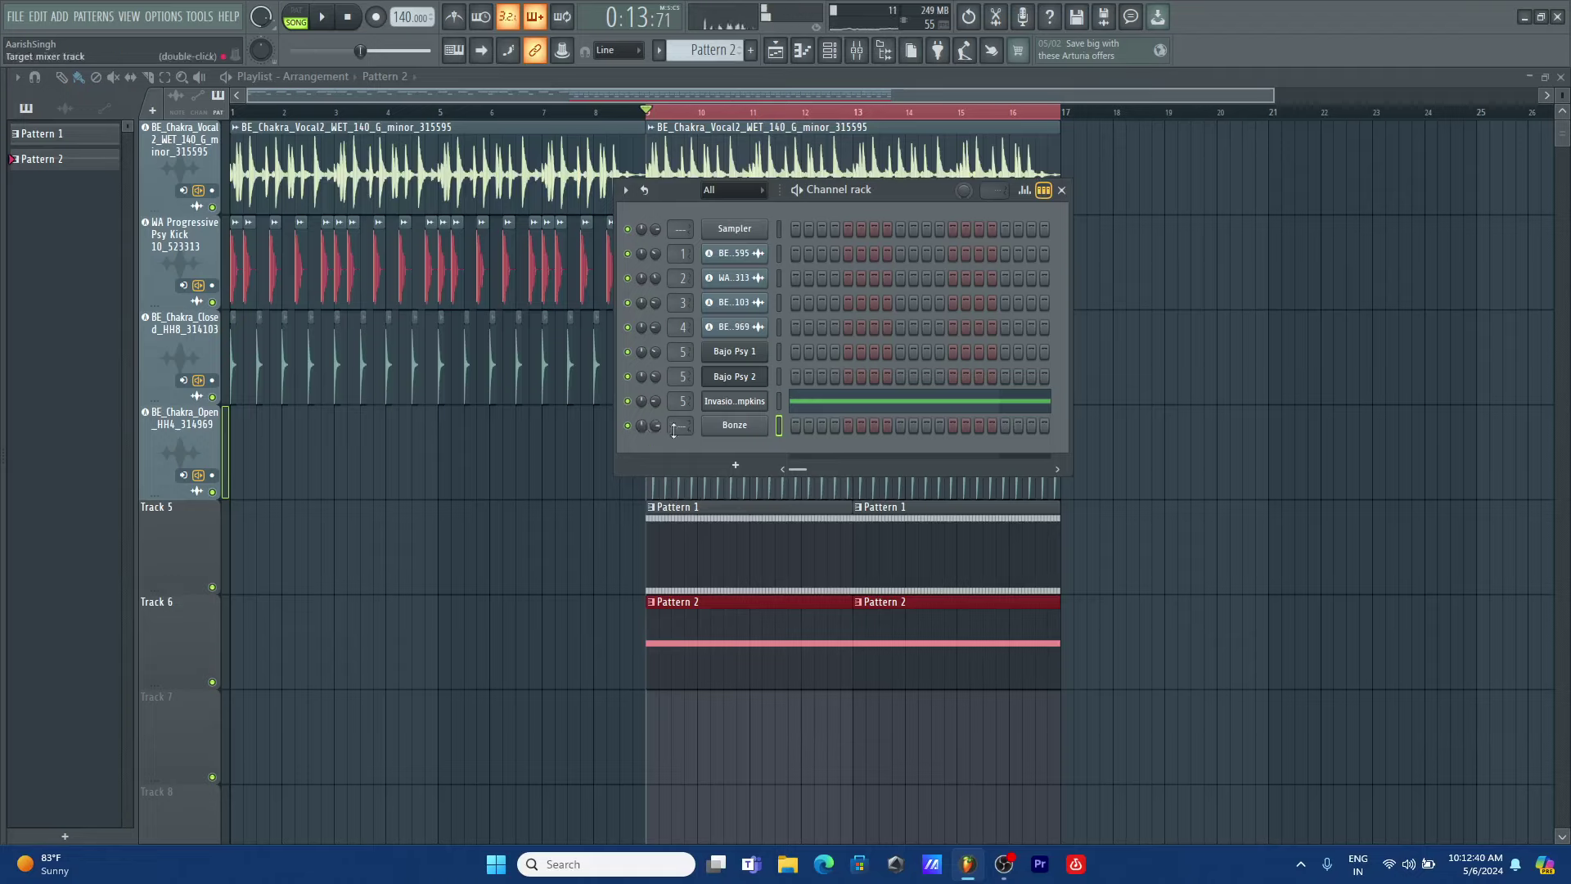
- Route the Bonze channel to mixer track 5, set its volume to about 23%, and audition it with the song
{"action": "left_click_drag", "start_coordinate": [674, 431], "coordinate": [686, 430]}
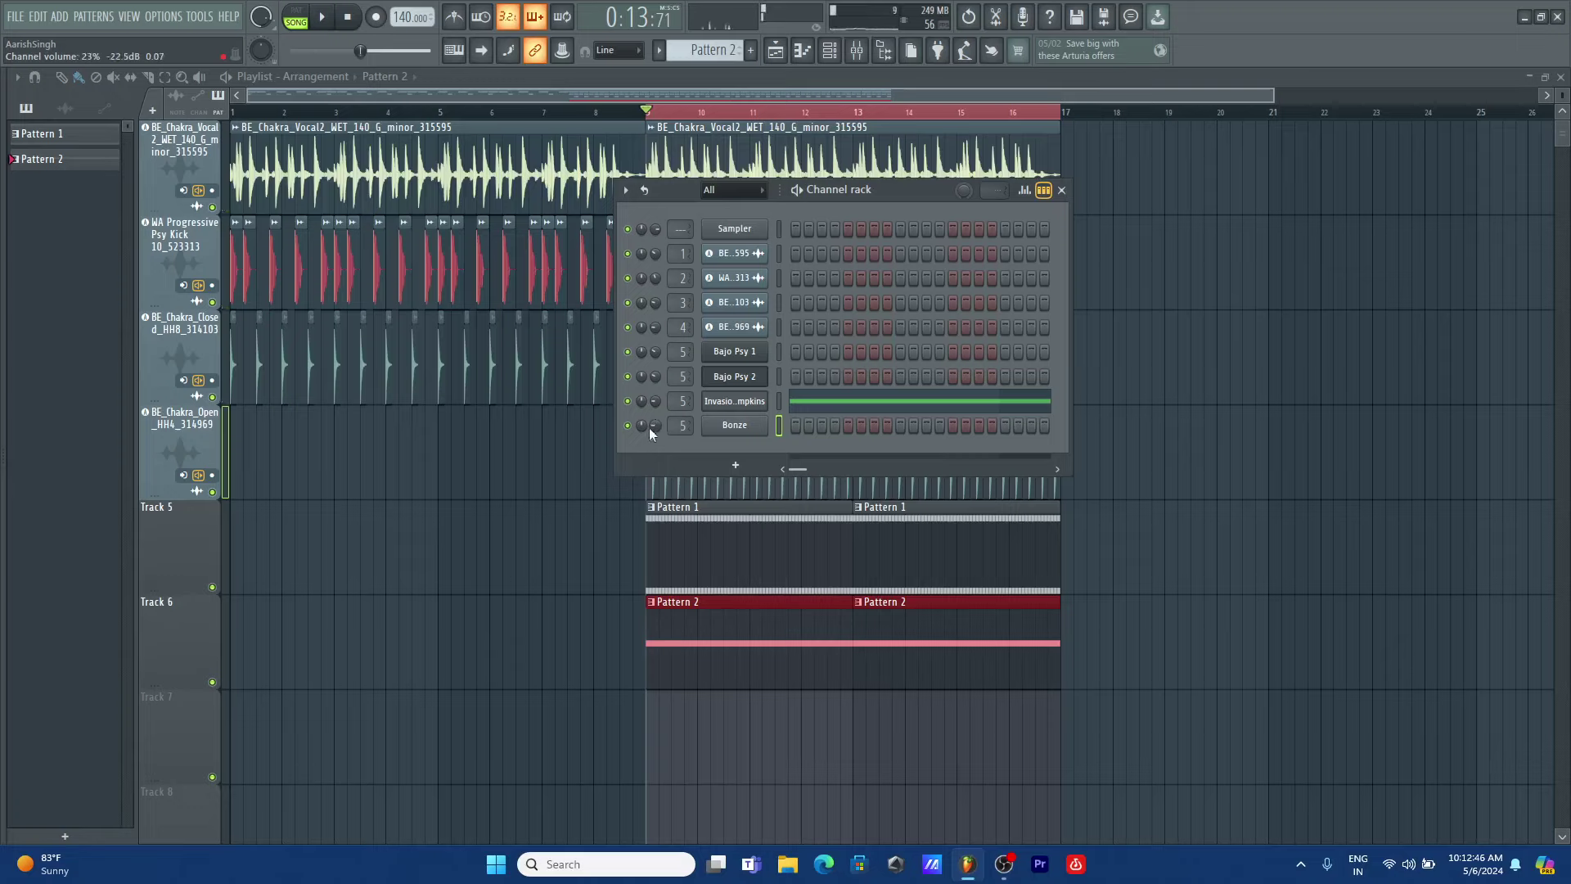
{"action": "key", "text": "space"}
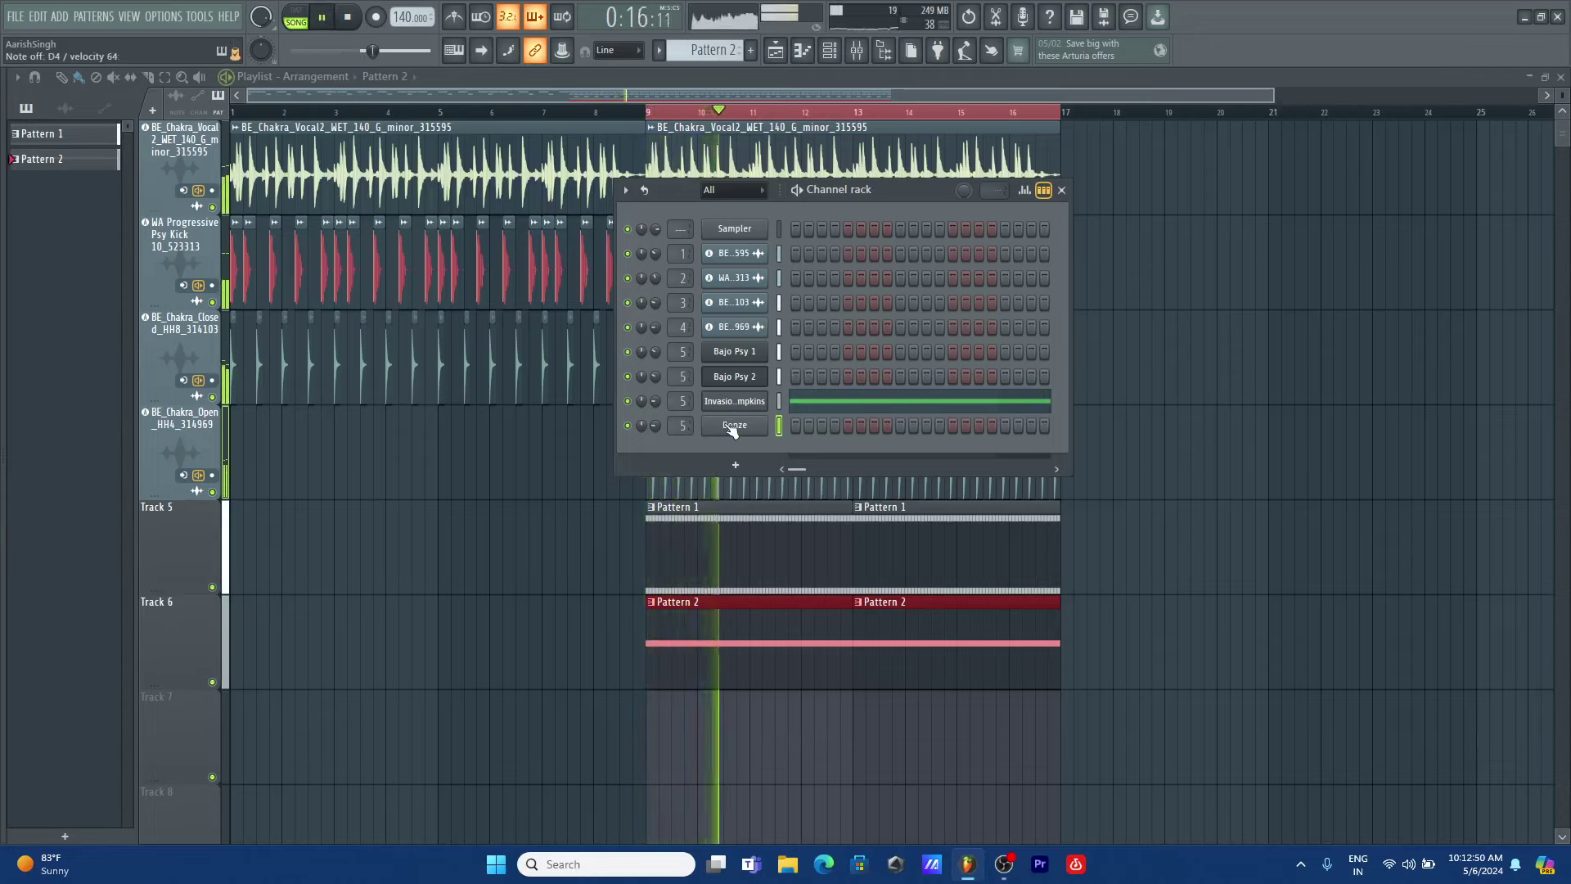
- Set the Bonze channel volume to about 29% and audition it with the song
{"action": "key", "text": "space"}
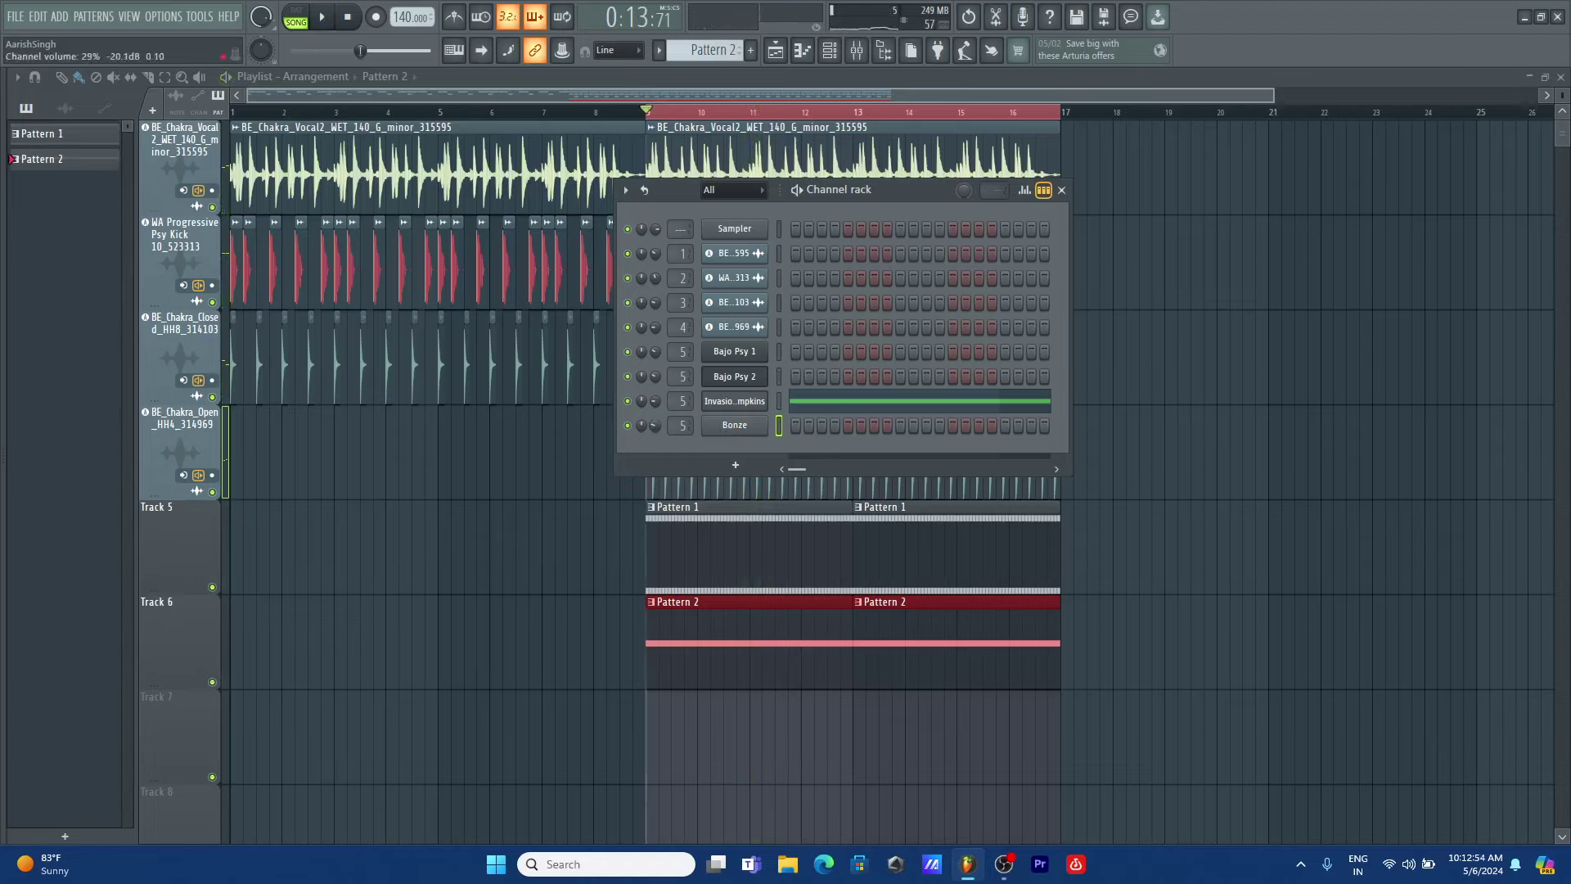
{"action": "key", "text": "space"}
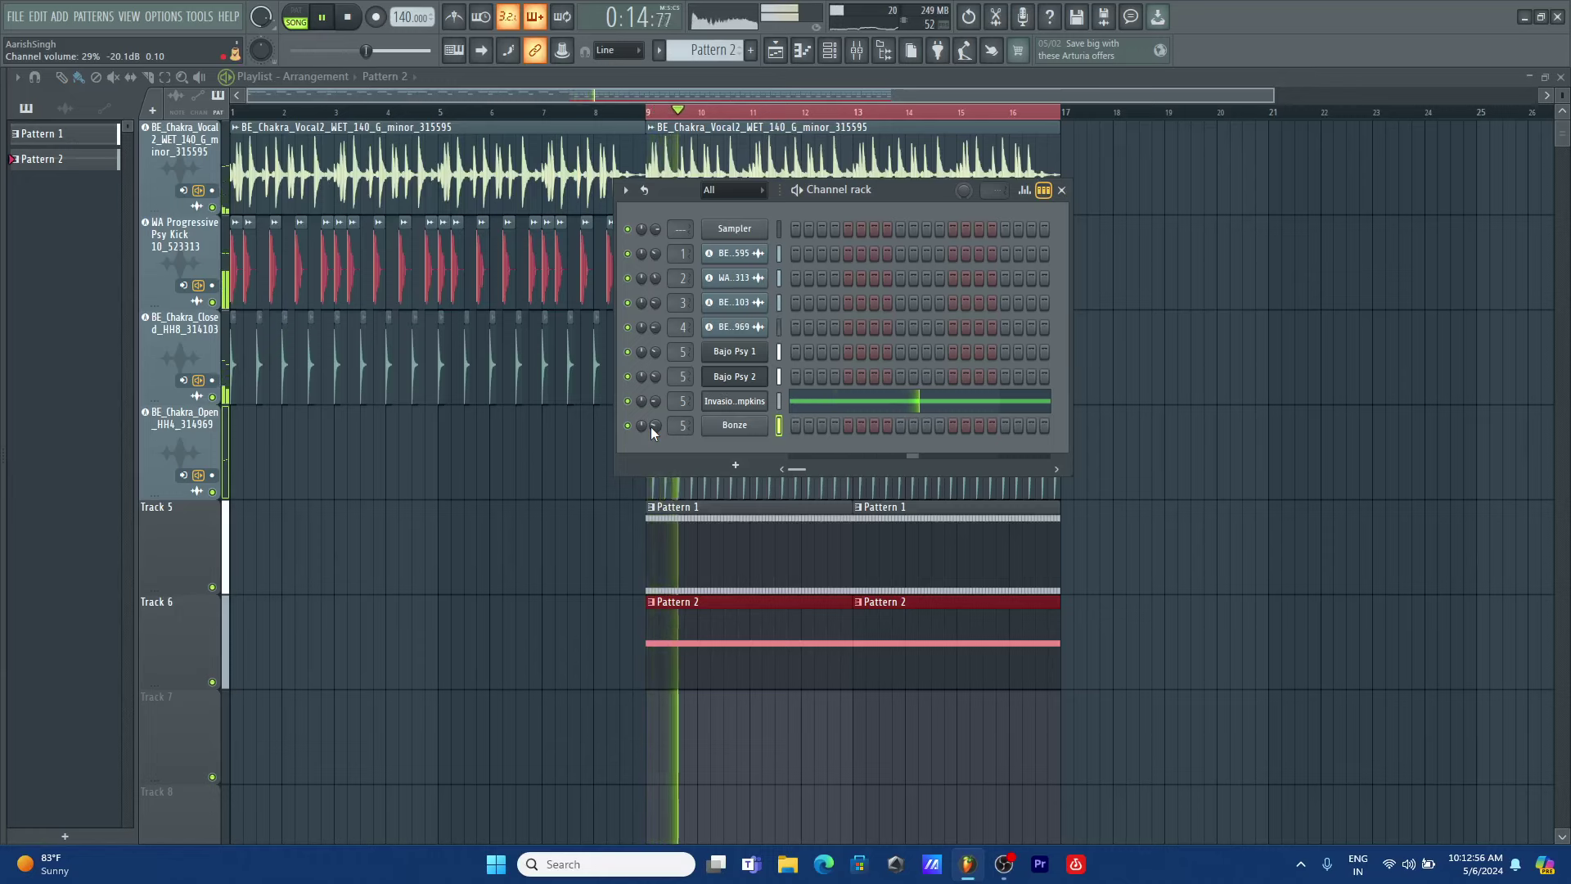
{"action": "key", "text": "space"}
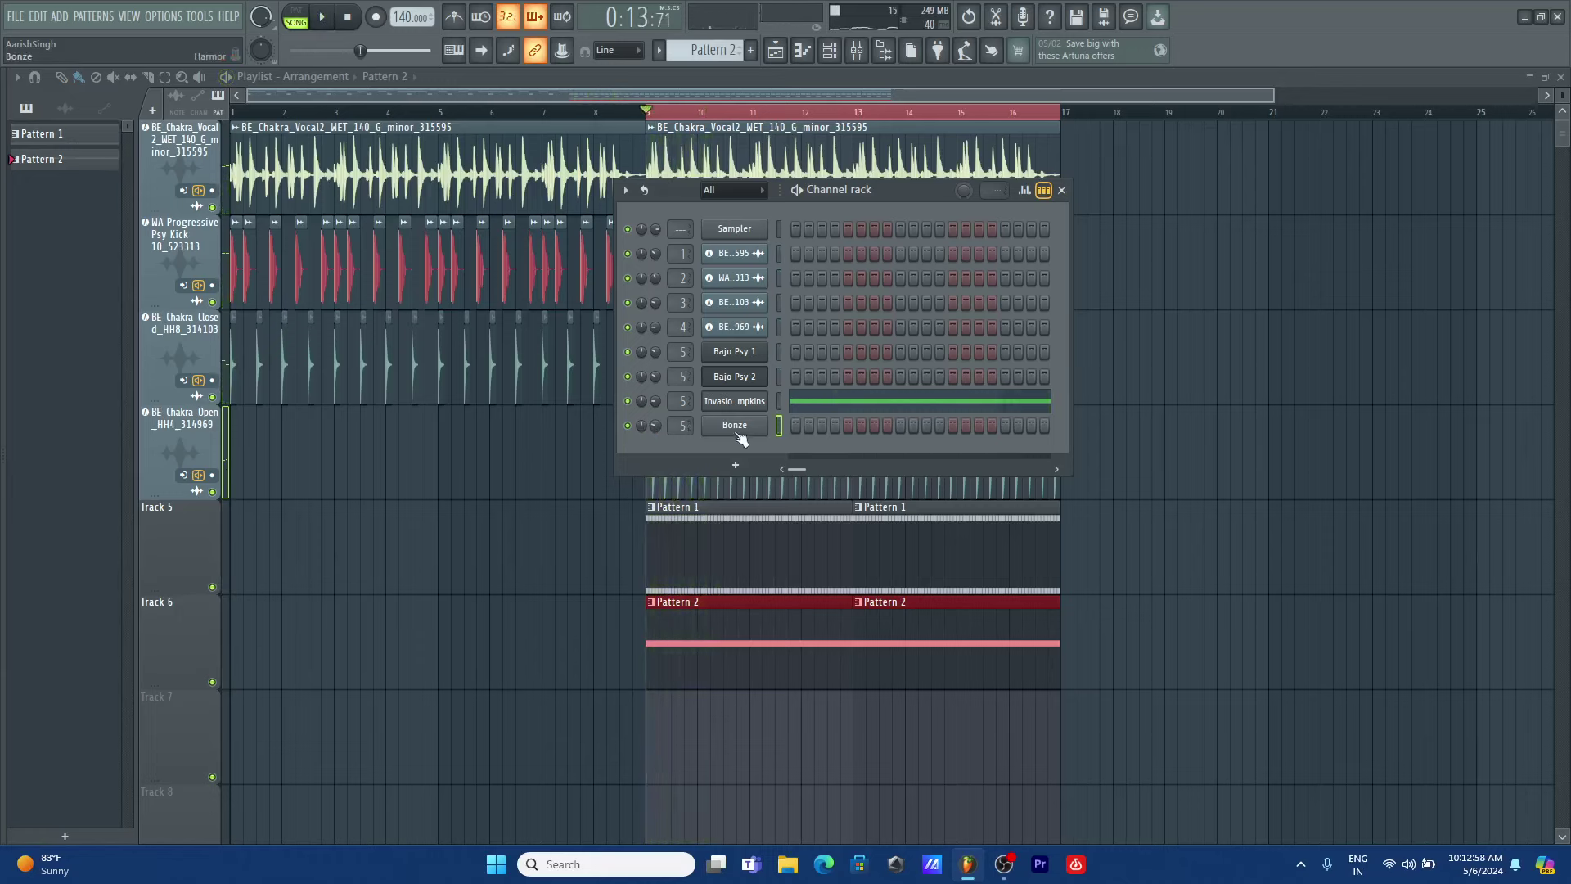
- Replace the Bonze sound with Harmor's Christmas bells preset from the Bell category and audition it with the song
{"action": "left_click", "coordinate": [740, 427]}
{"action": "left_click", "coordinate": [944, 278]}
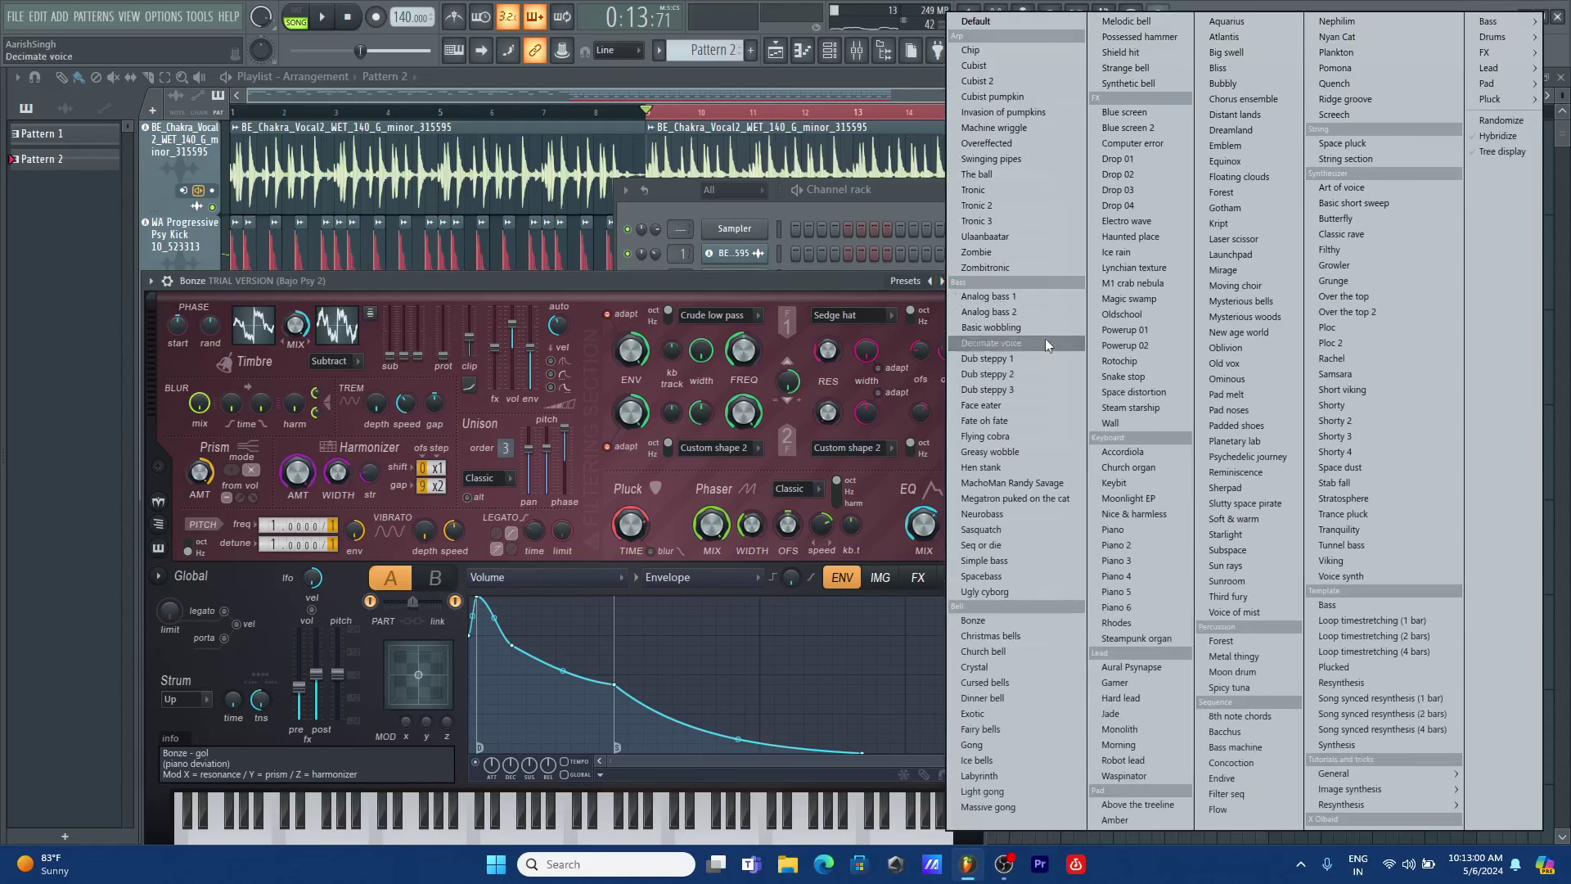
{"action": "left_click", "coordinate": [994, 635]}
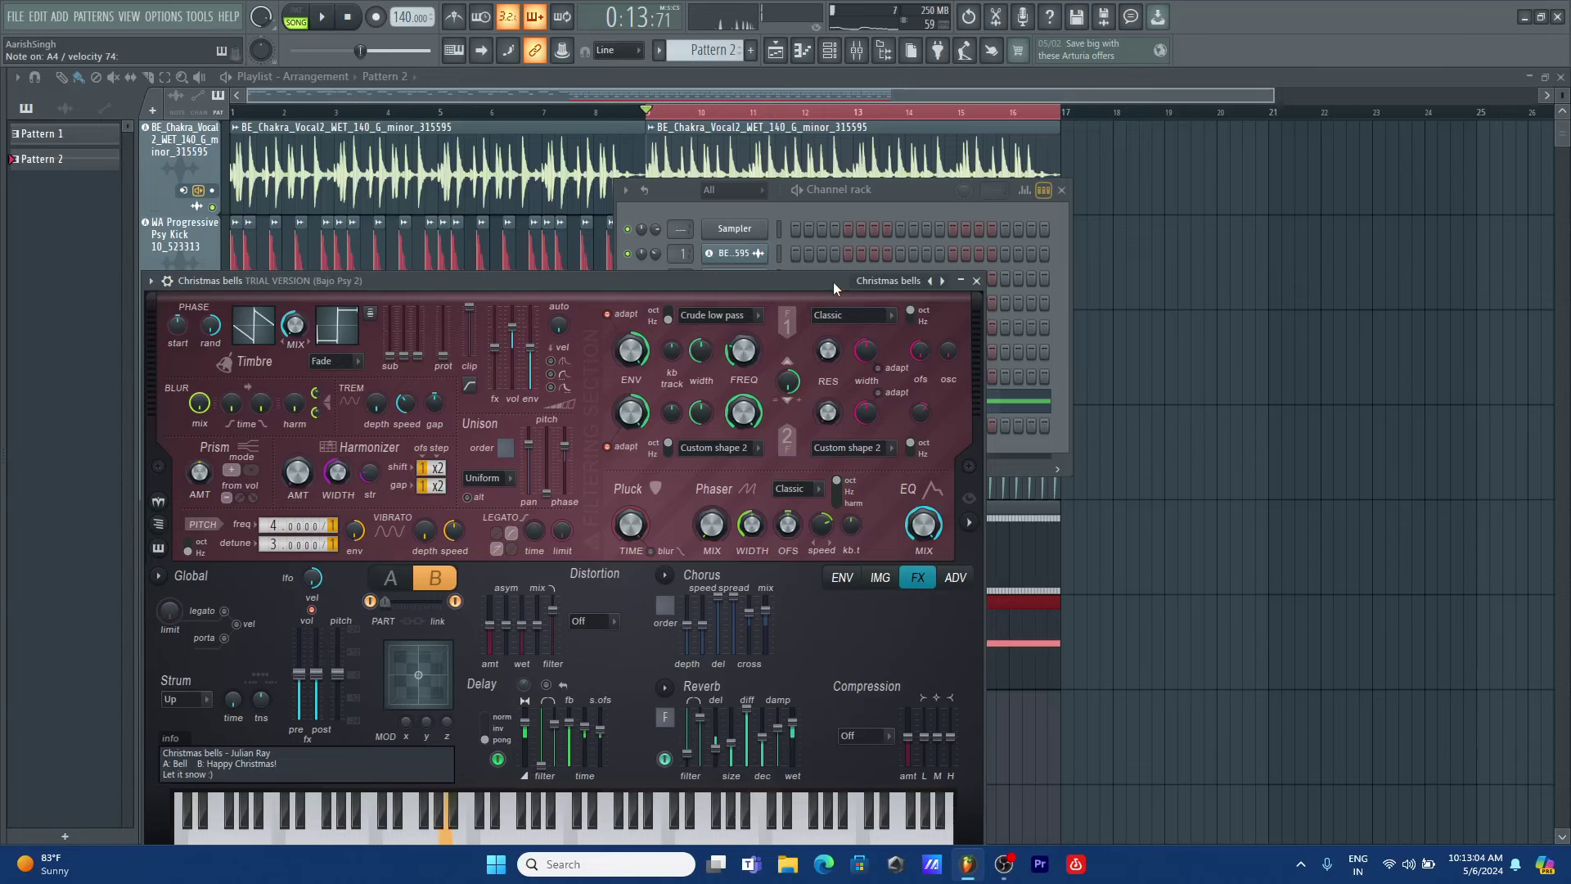
{"action": "key", "text": "space"}
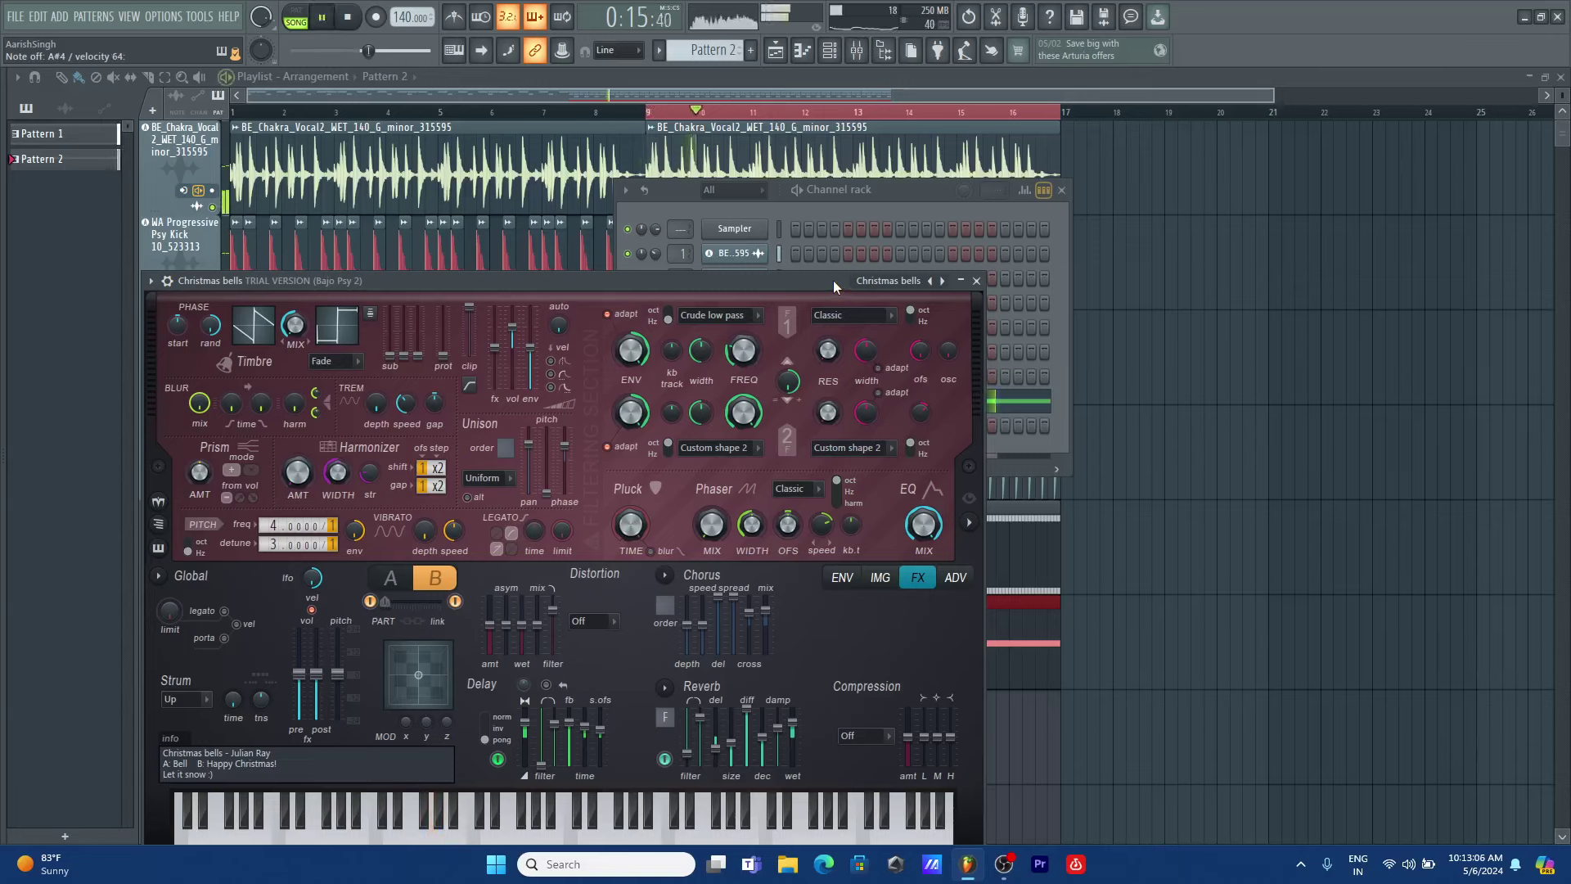
{"action": "key", "text": "space"}
- Advance the Harmor channel to the Church bell and Crystal presets, auditioning each against the song
{"action": "left_click", "coordinate": [943, 280]}
{"action": "key", "text": "space"}
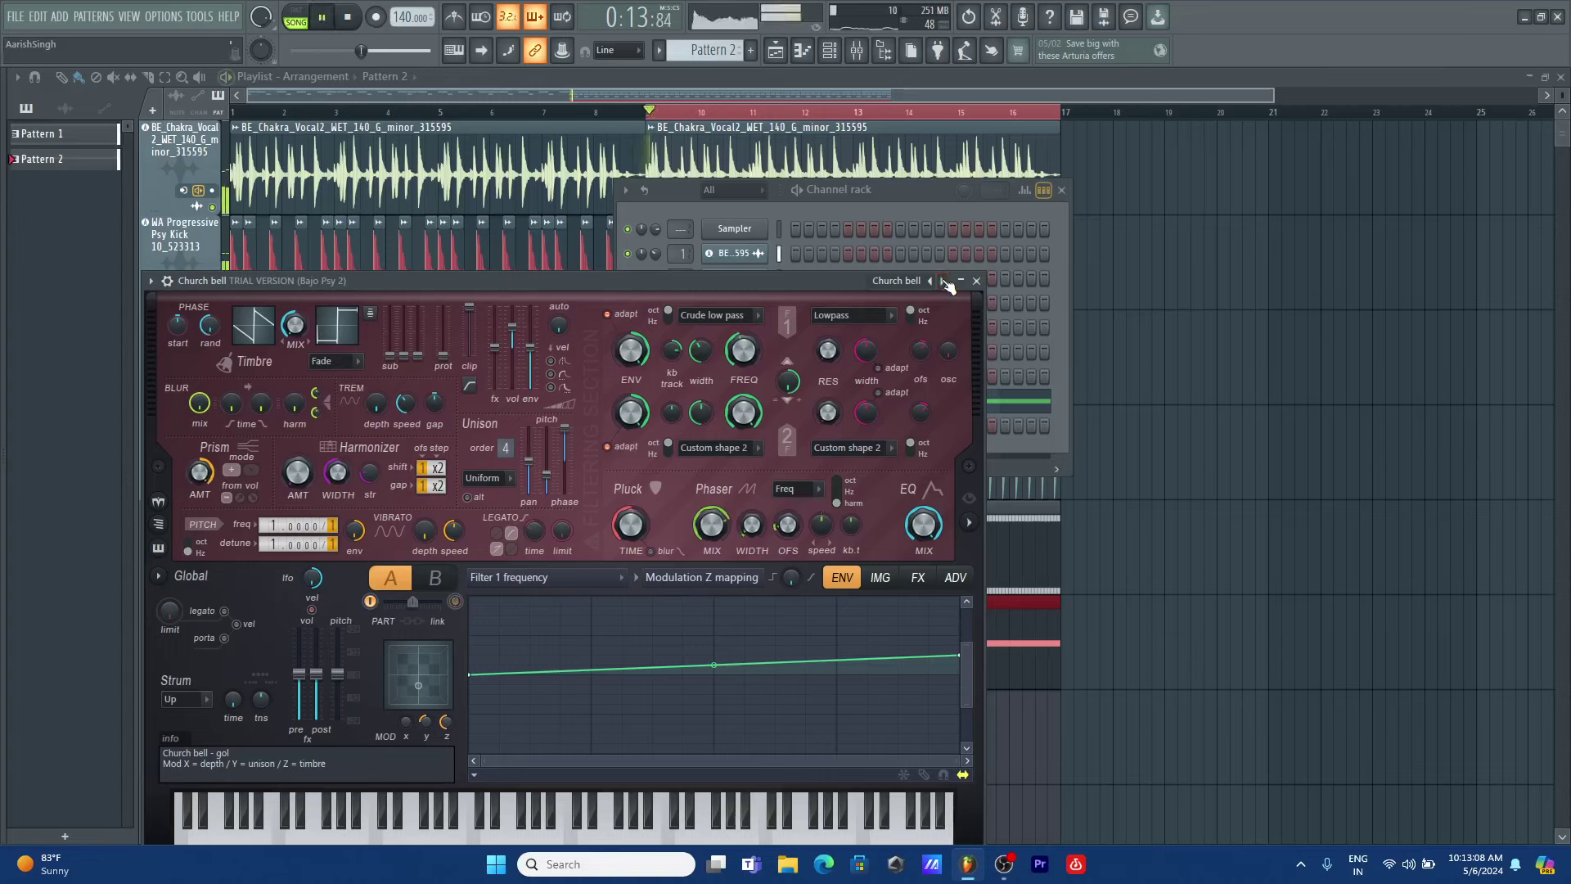
{"action": "key", "text": "space"}
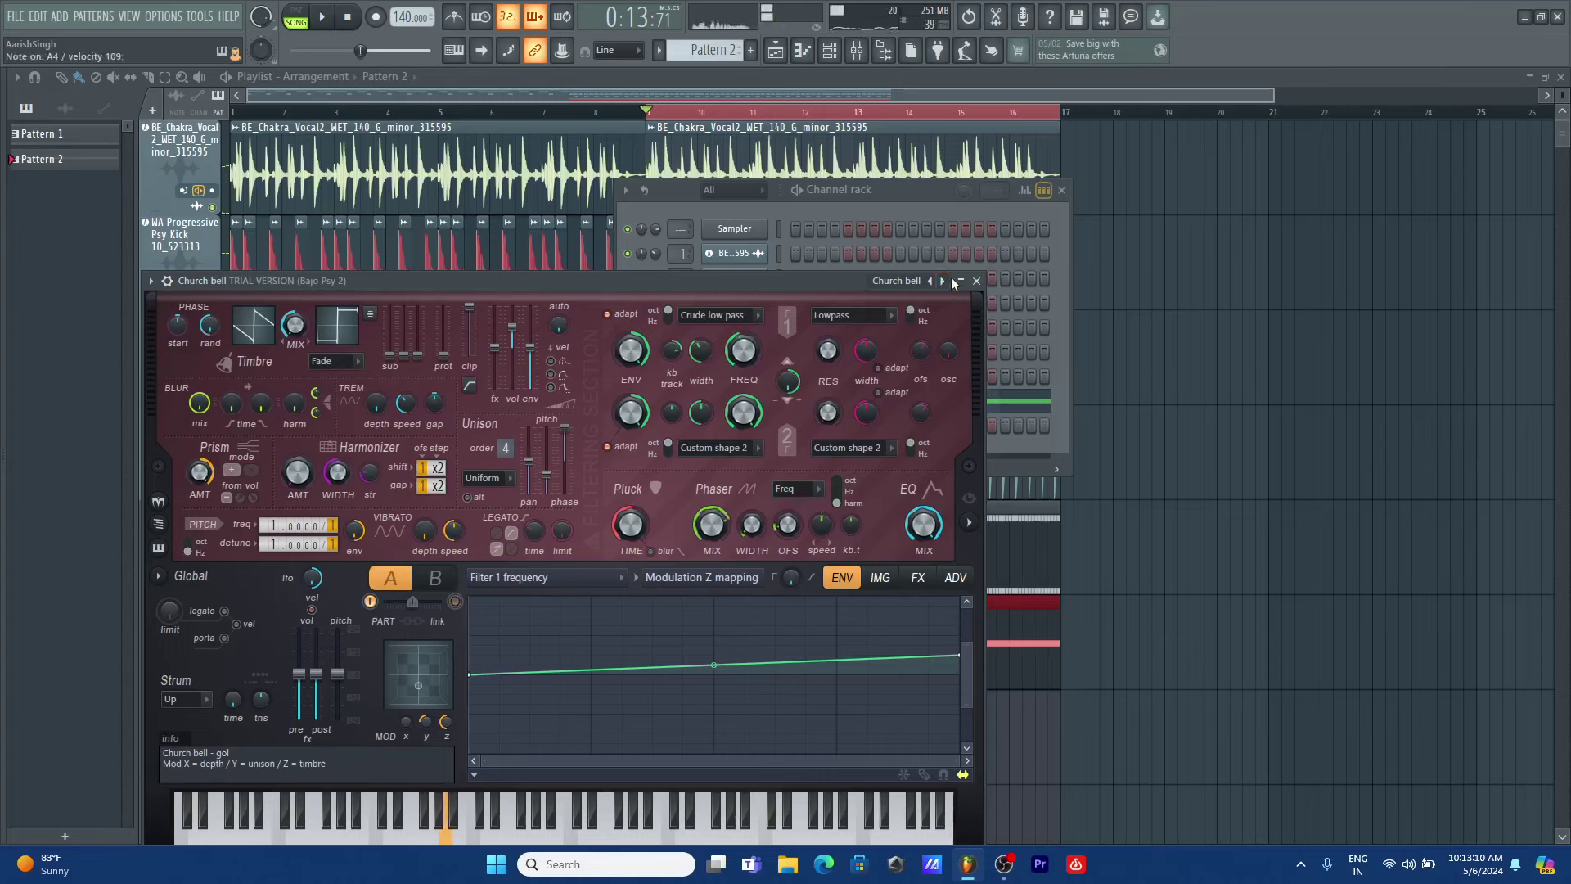
{"action": "left_click", "coordinate": [945, 281]}
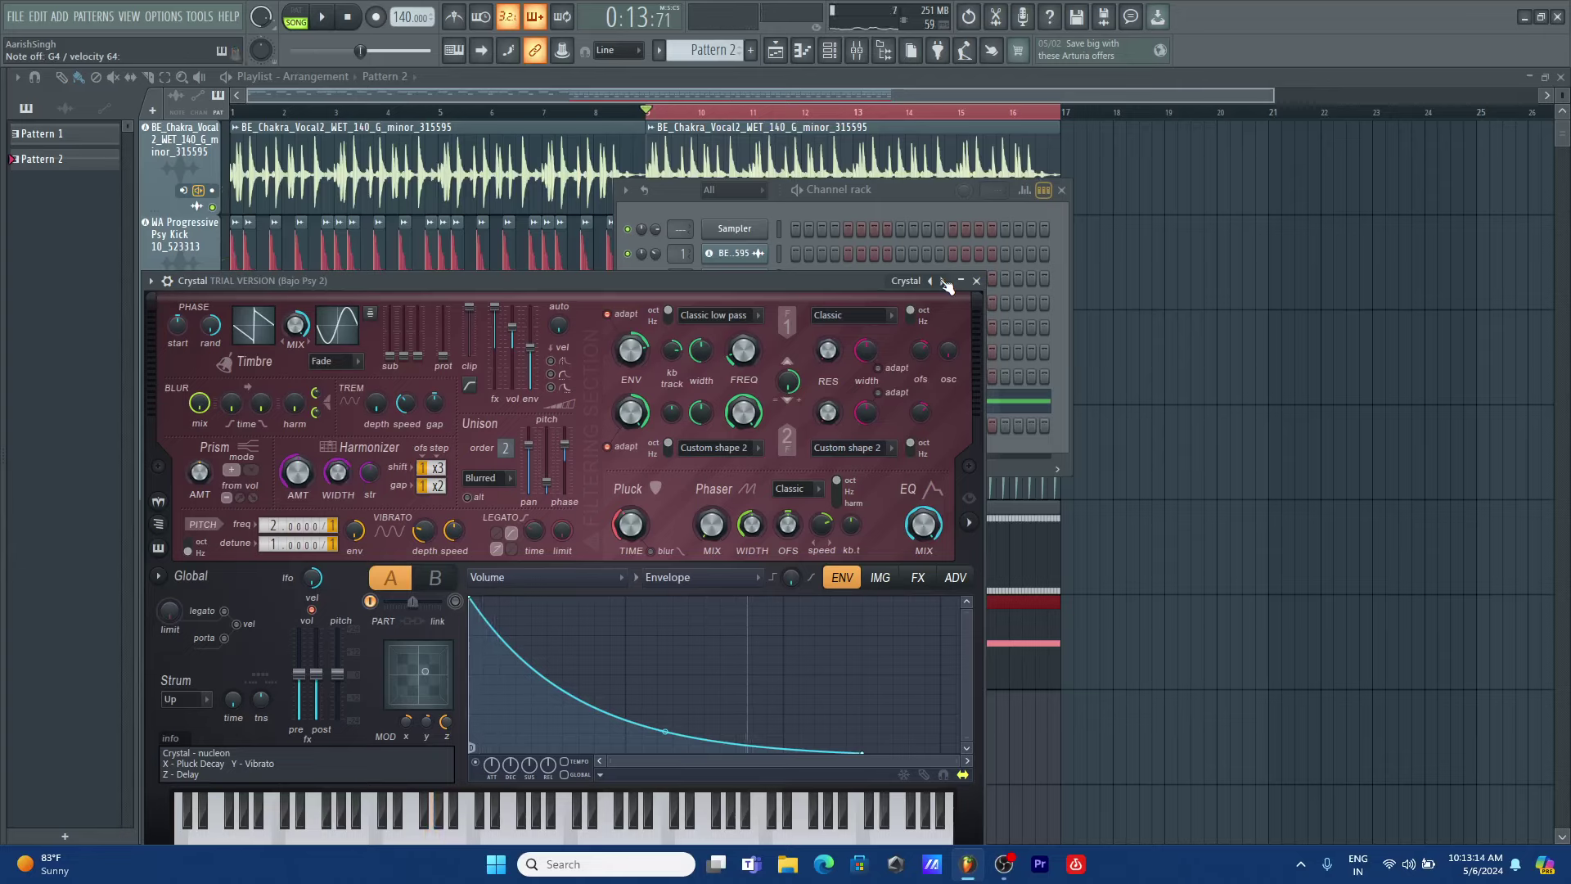
{"action": "key", "text": "space"}
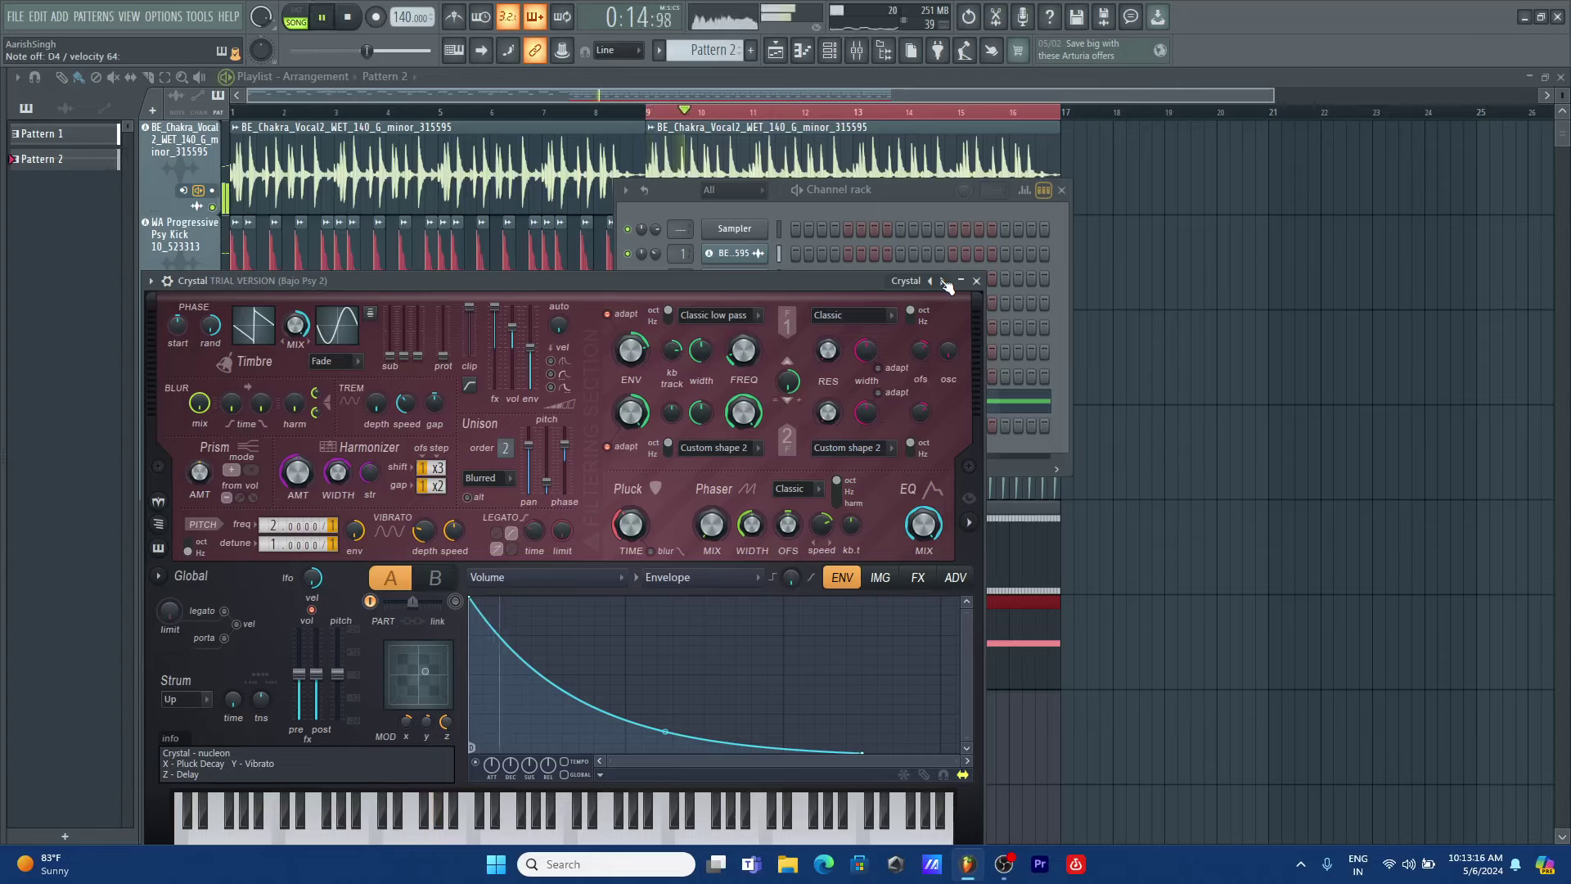
{"action": "key", "text": "space"}
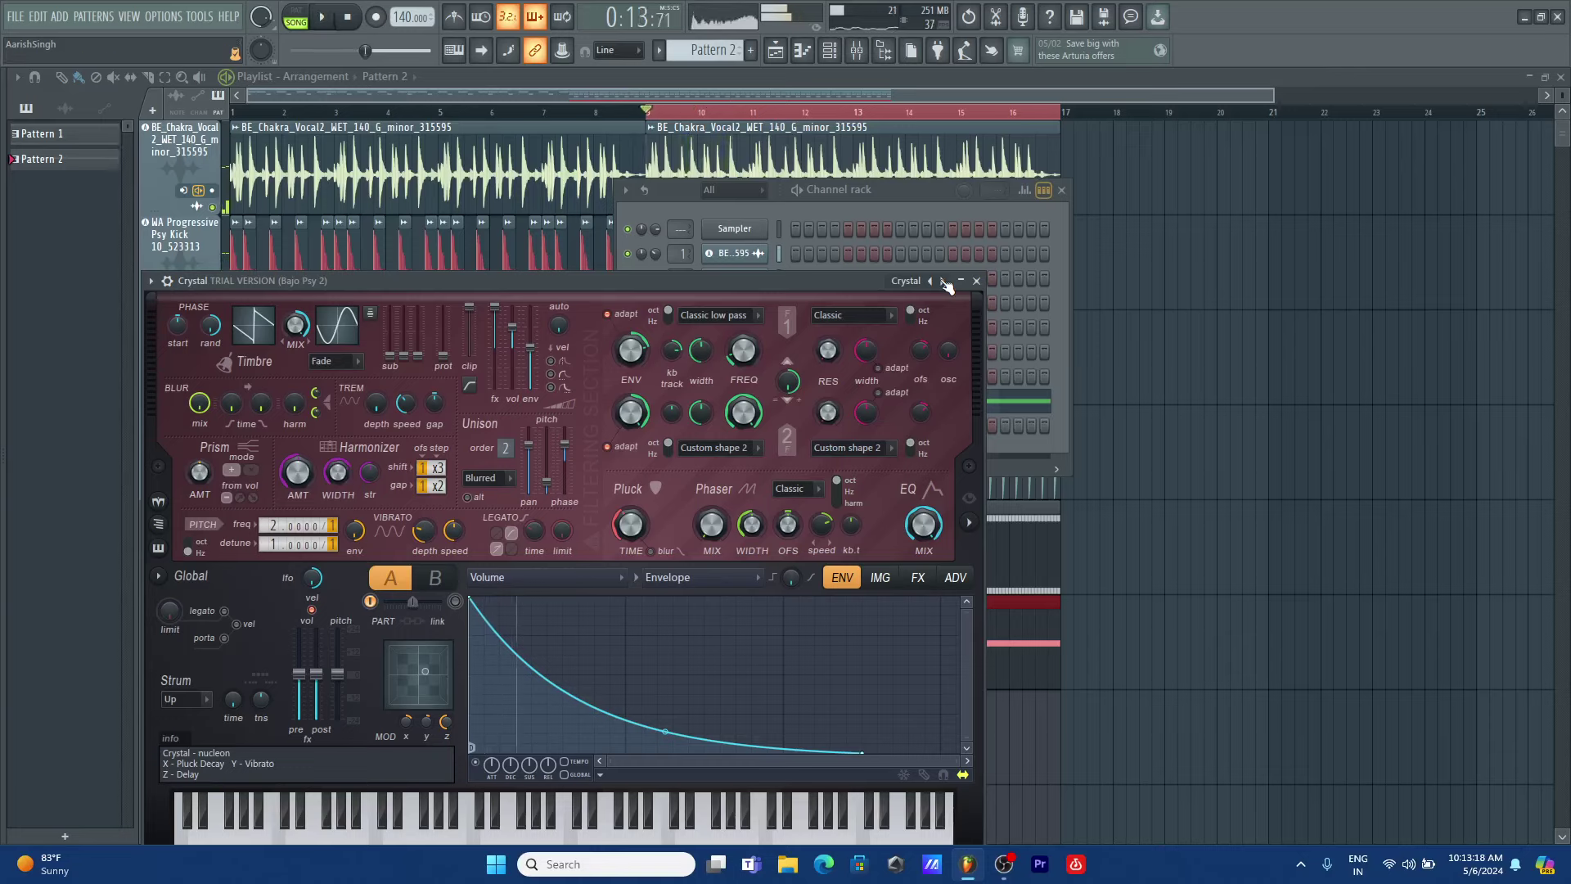
- Close the channel rack and audition the Crystal sound over the selected playlist section
{"action": "left_click", "coordinate": [820, 205]}
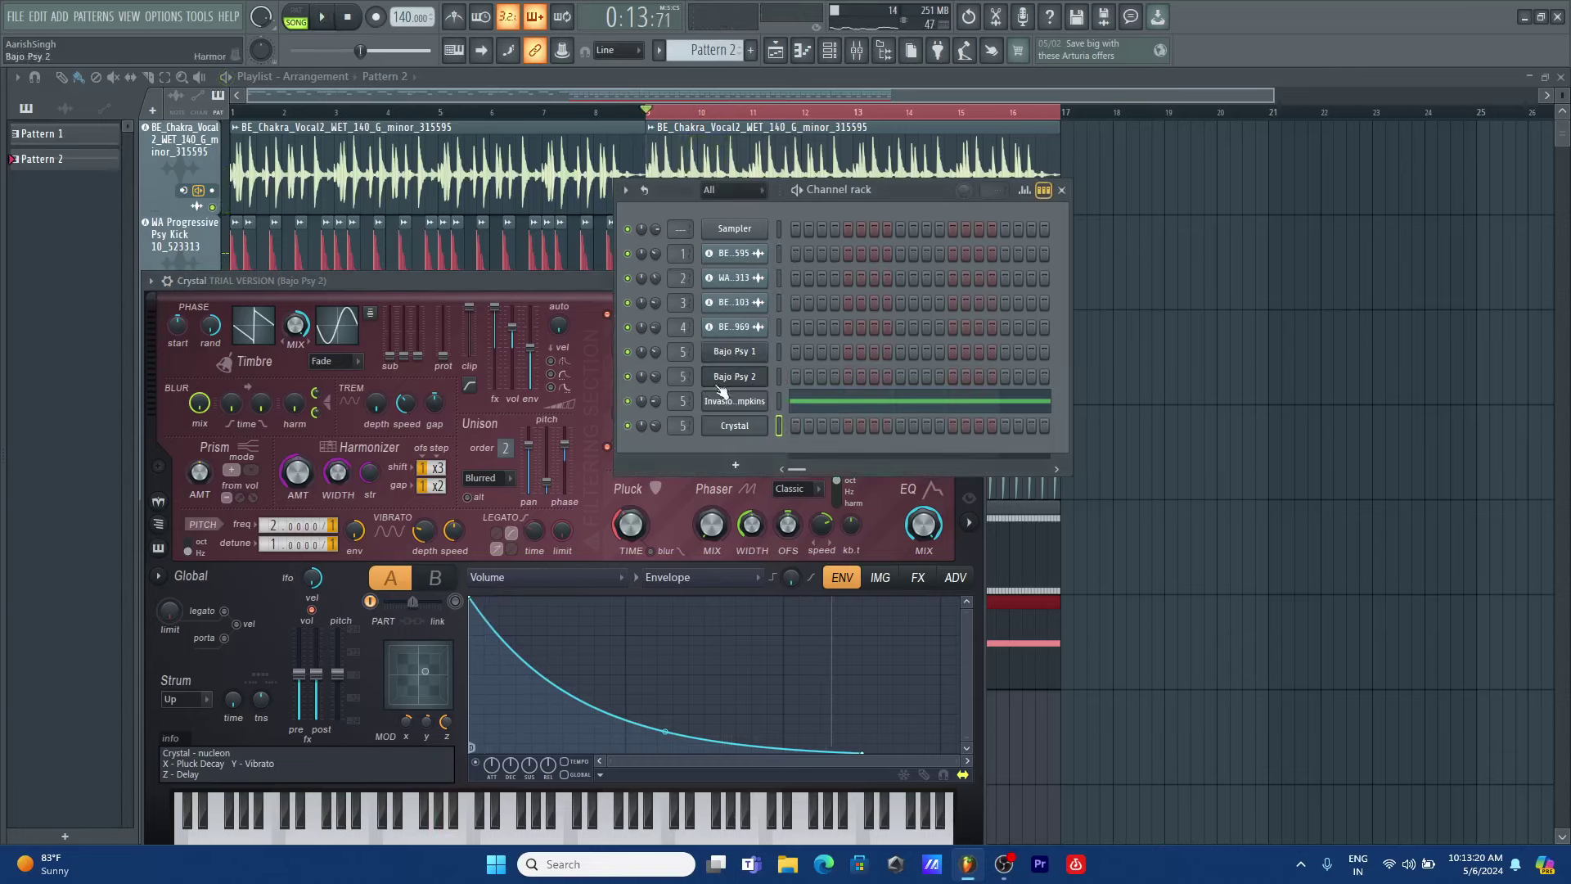
{"action": "left_click", "coordinate": [1061, 190]}
{"action": "left_click", "coordinate": [842, 88]}
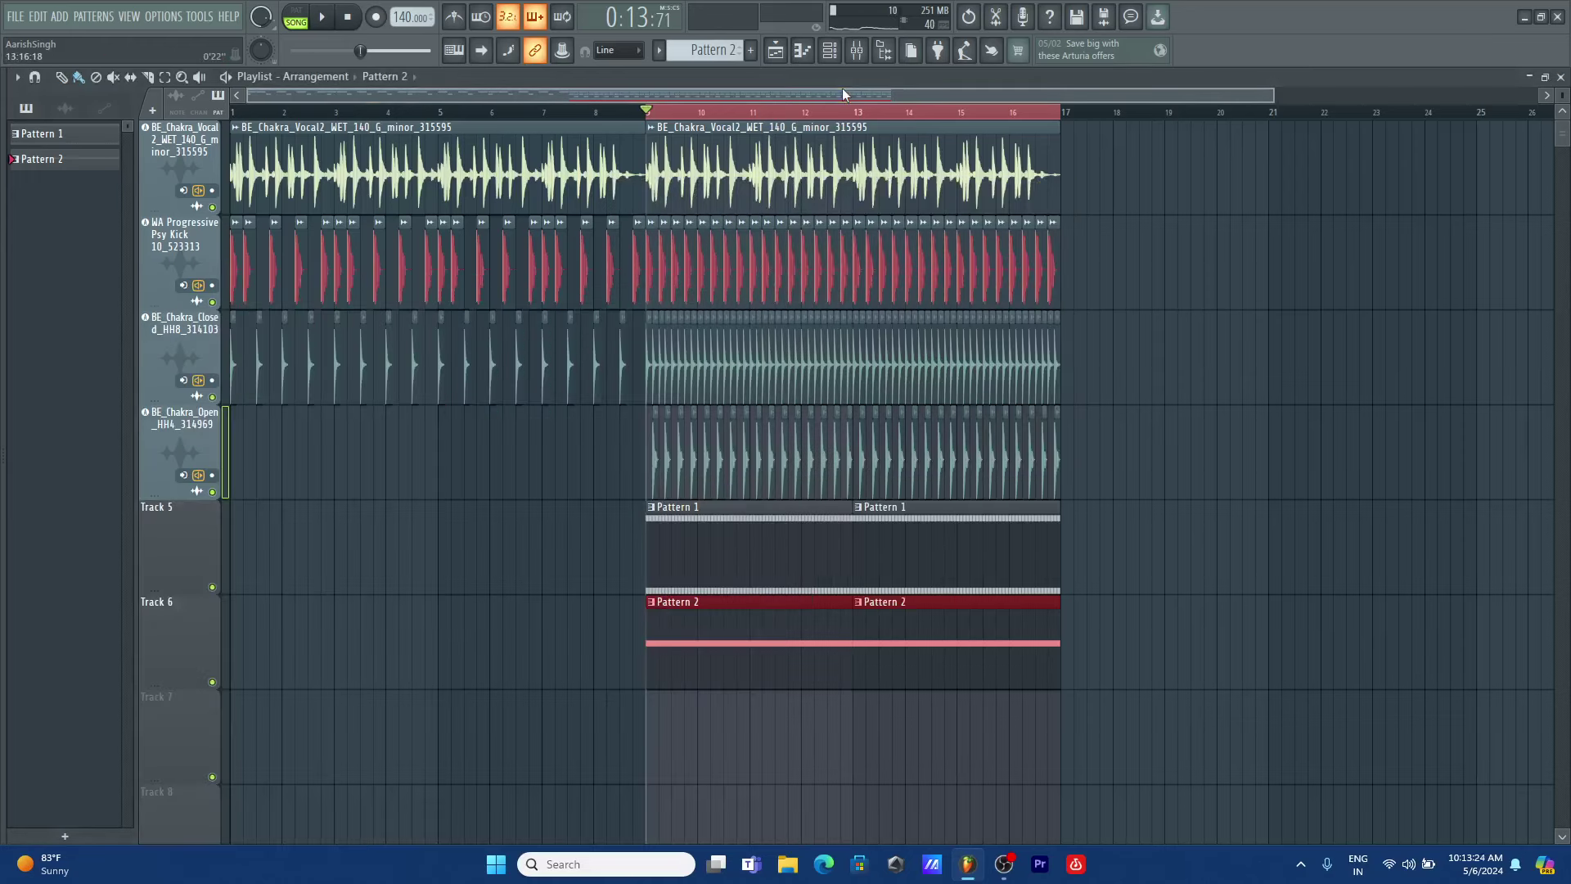
{"action": "key", "text": "space"}
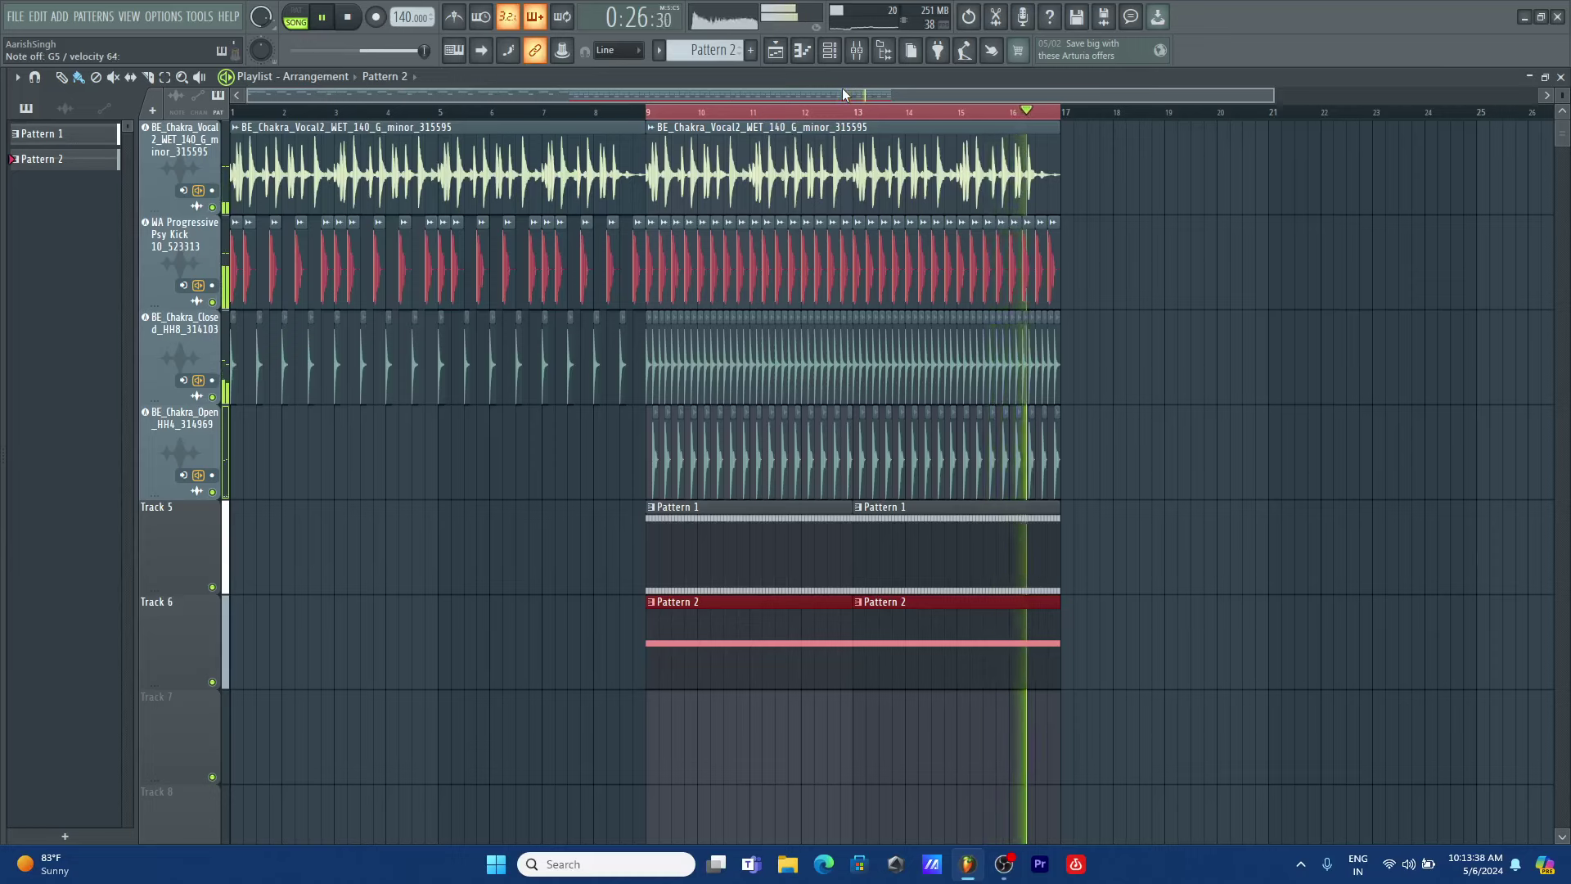
{"action": "key", "text": "space"}
- Try the Blue screen and Blue screen 2 presets from the FX category on the Crystal channel, auditioning each with the song
{"action": "left_click", "coordinate": [829, 51]}
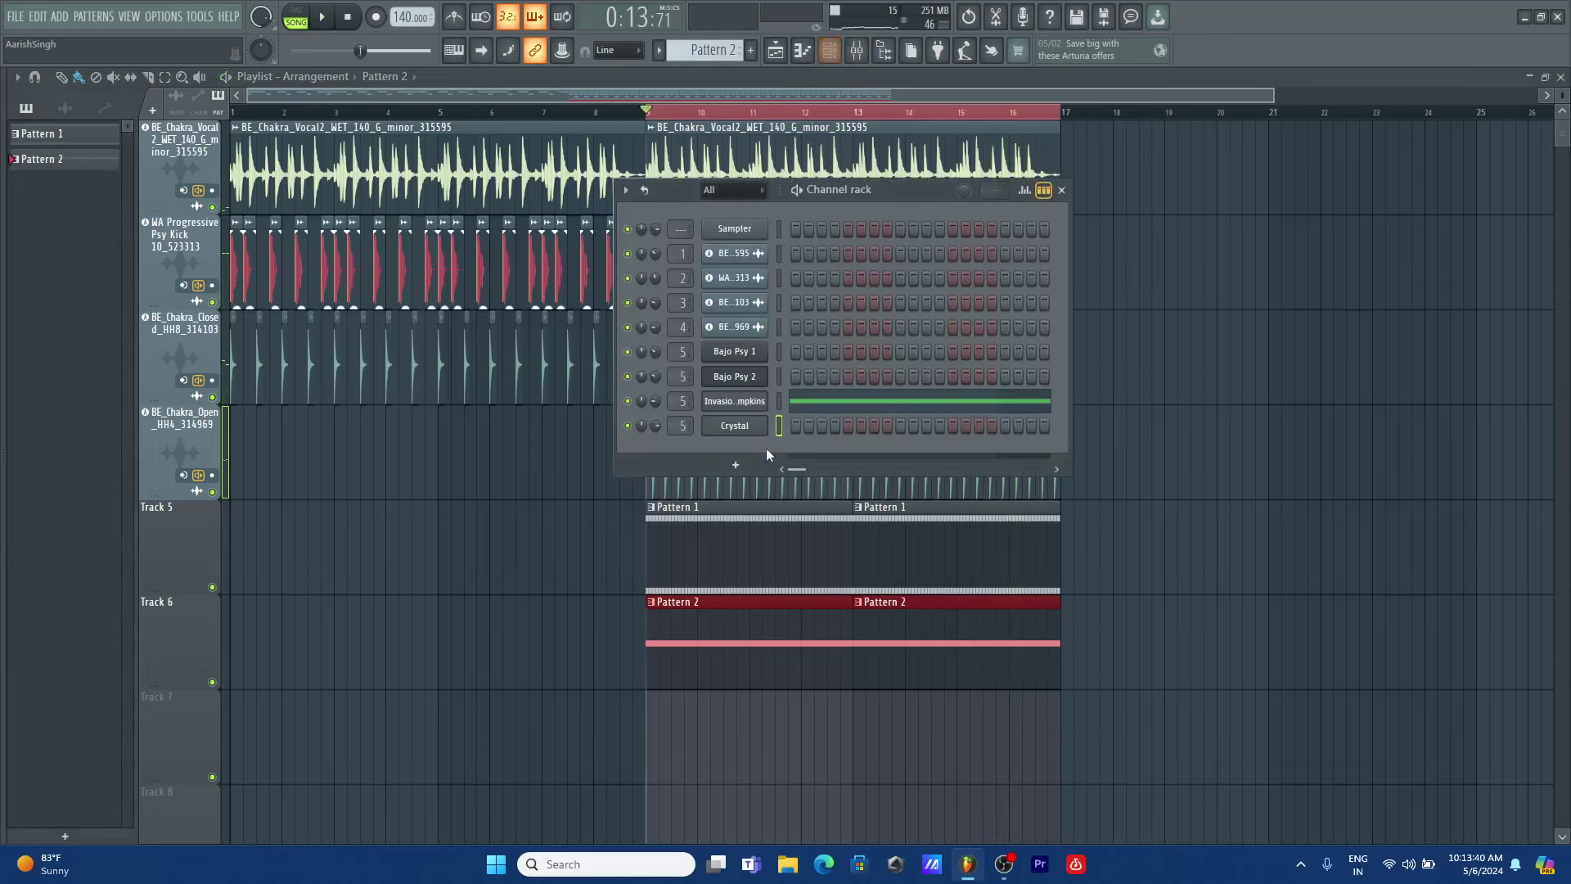
{"action": "left_click", "coordinate": [734, 424]}
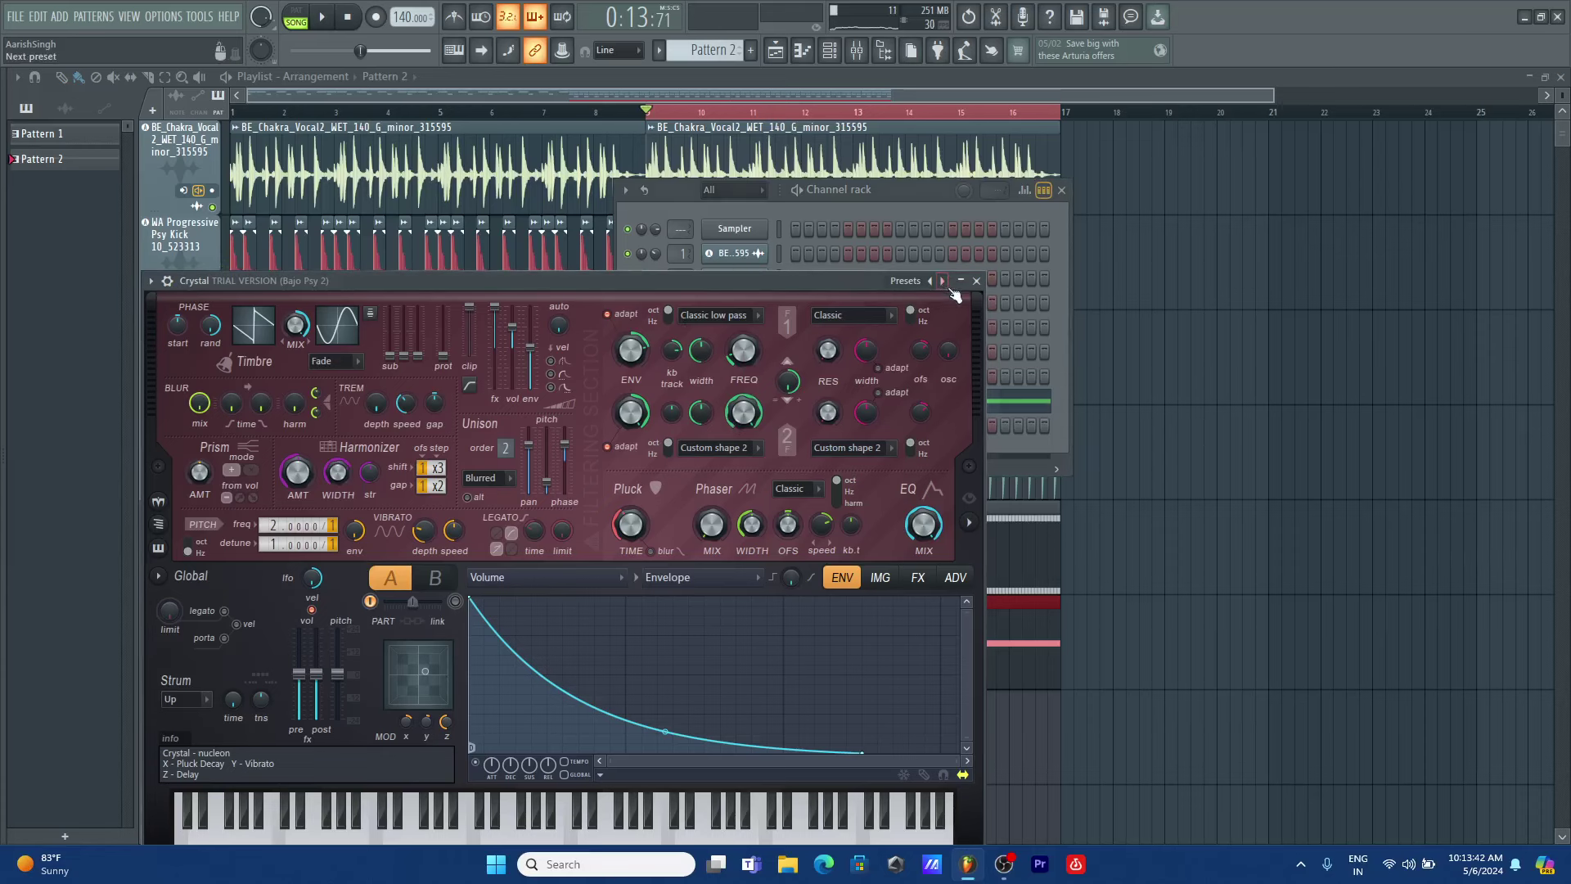
{"action": "left_click", "coordinate": [905, 281]}
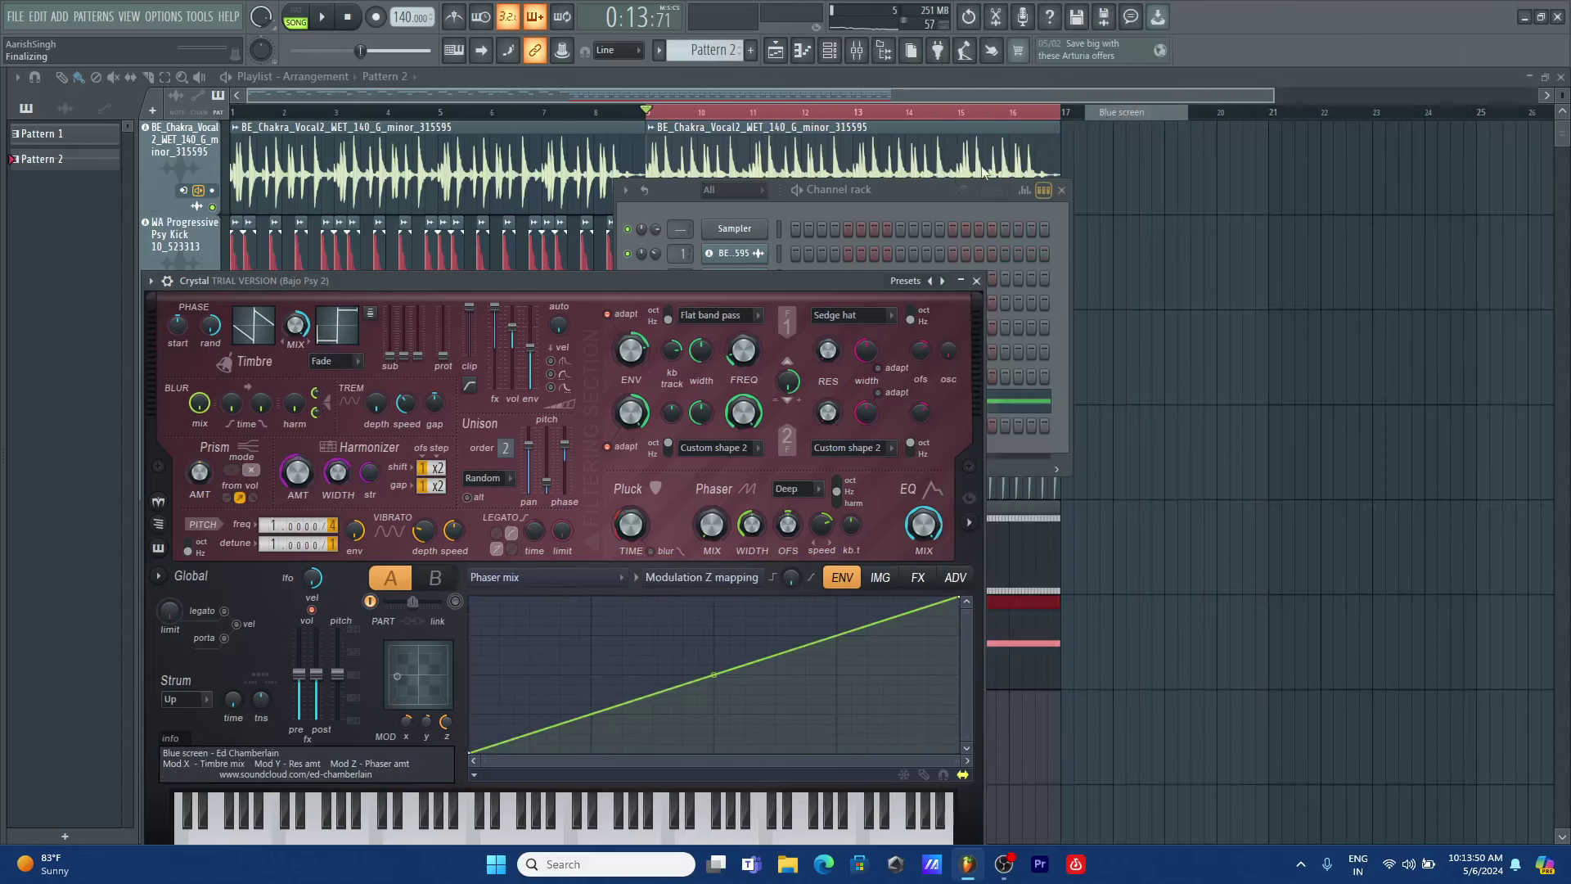
{"action": "left_click", "coordinate": [1127, 112]}
{"action": "key", "text": "space"}
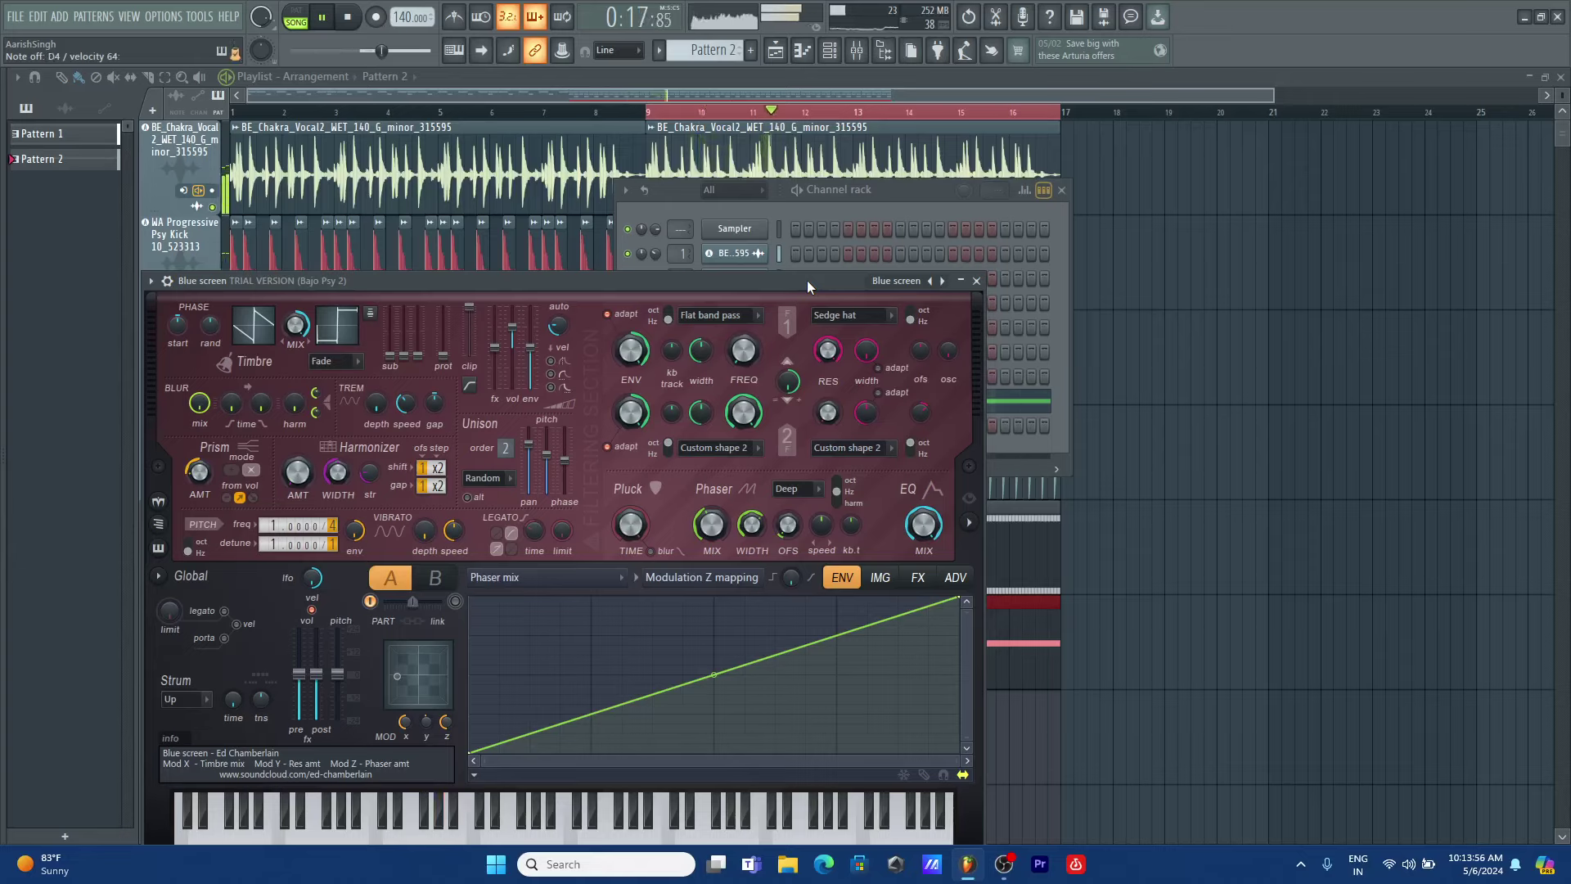
{"action": "key", "text": "space"}
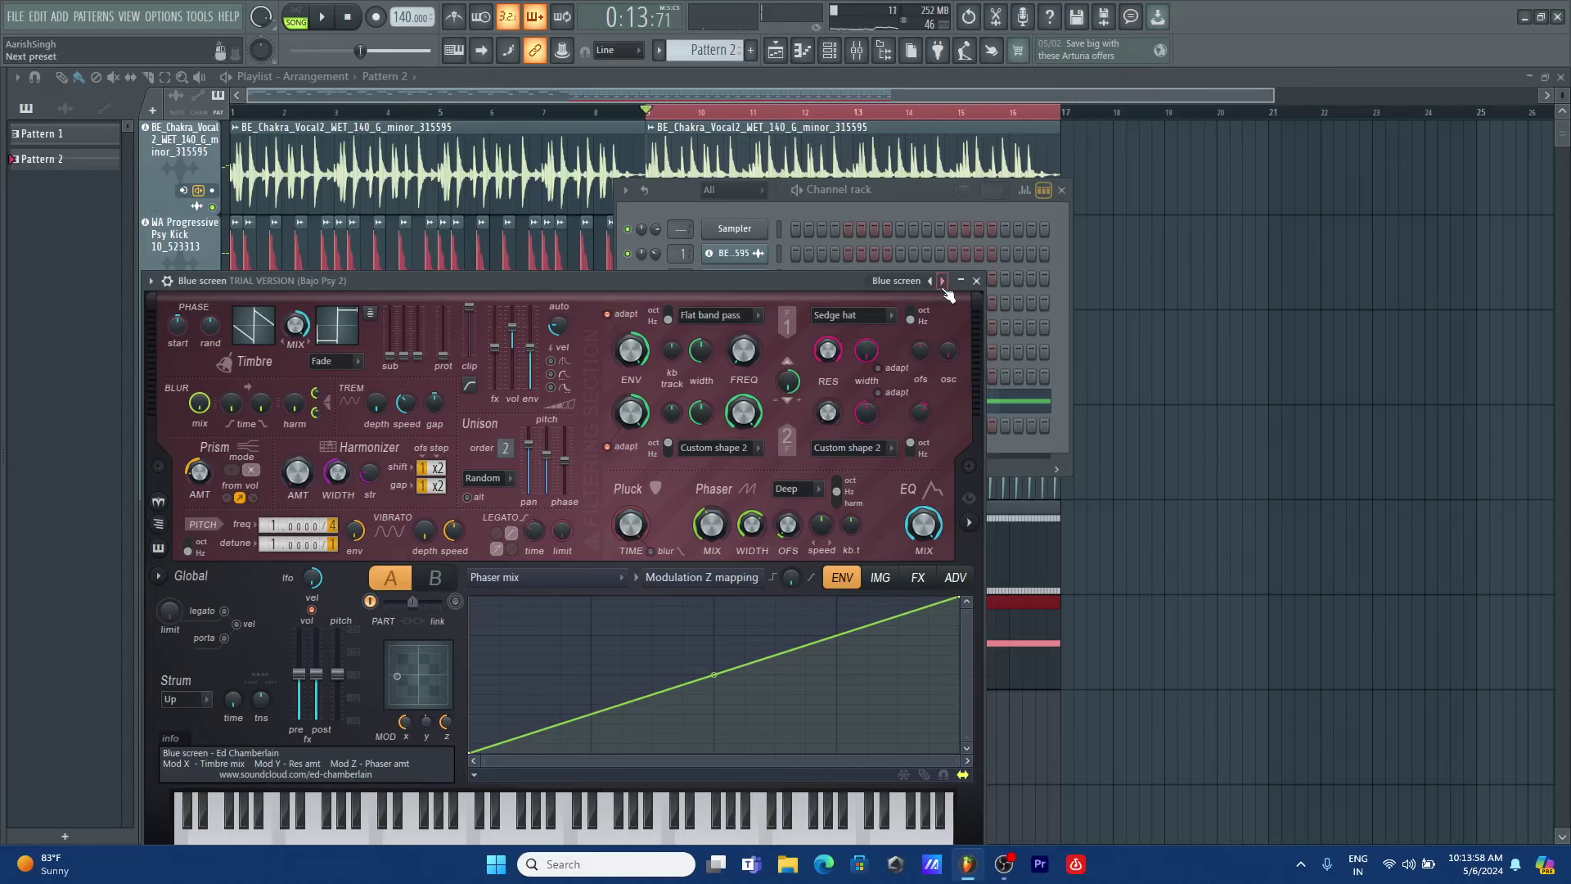
{"action": "left_click", "coordinate": [943, 282]}
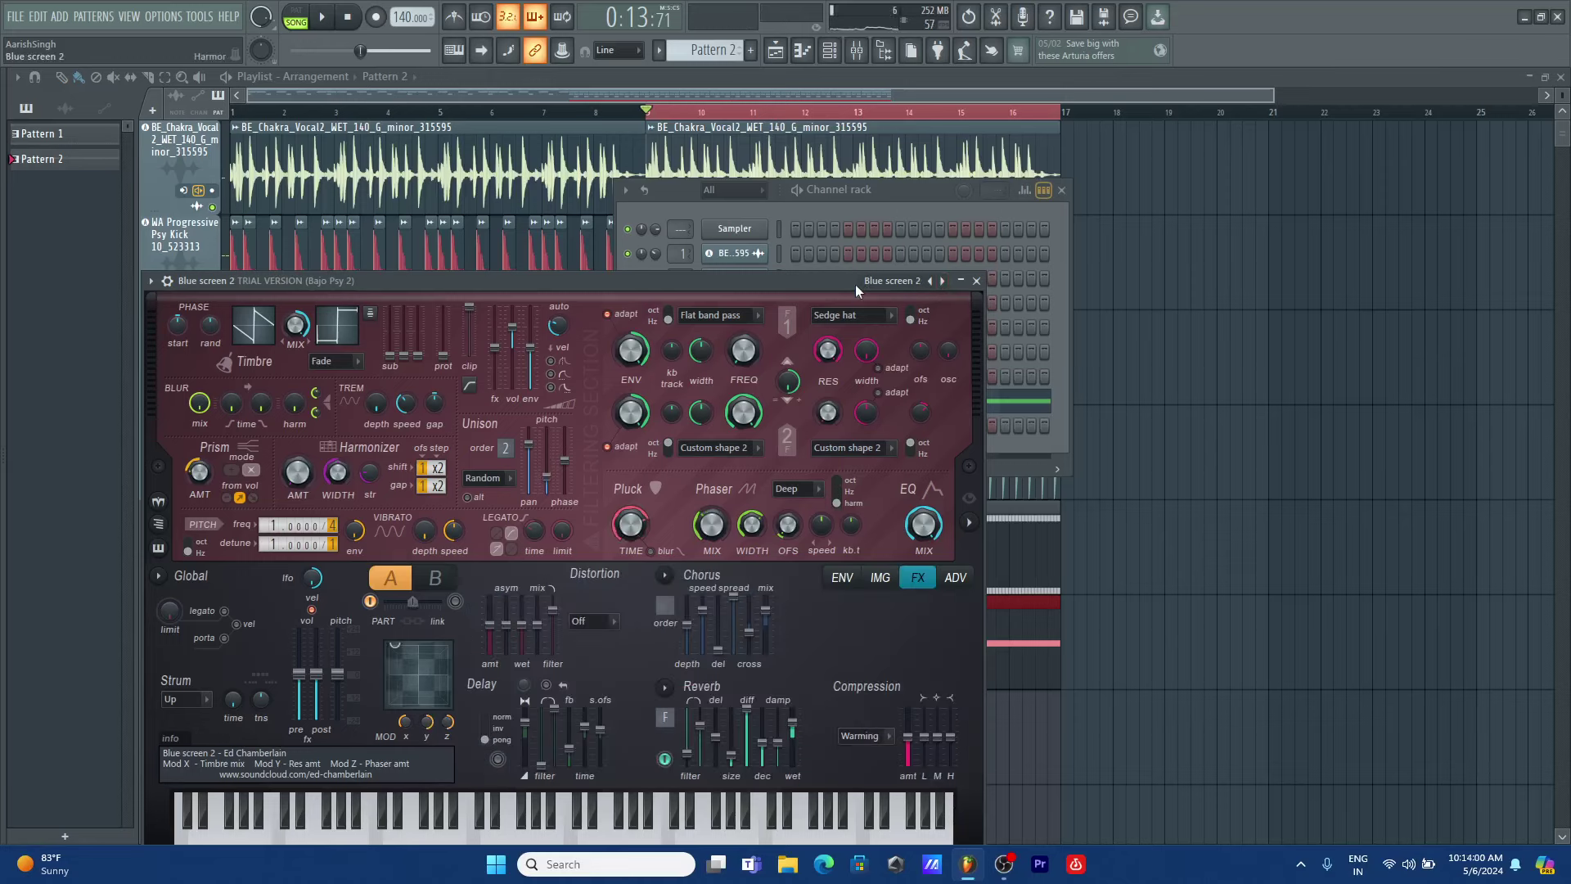
{"action": "key", "text": "space"}
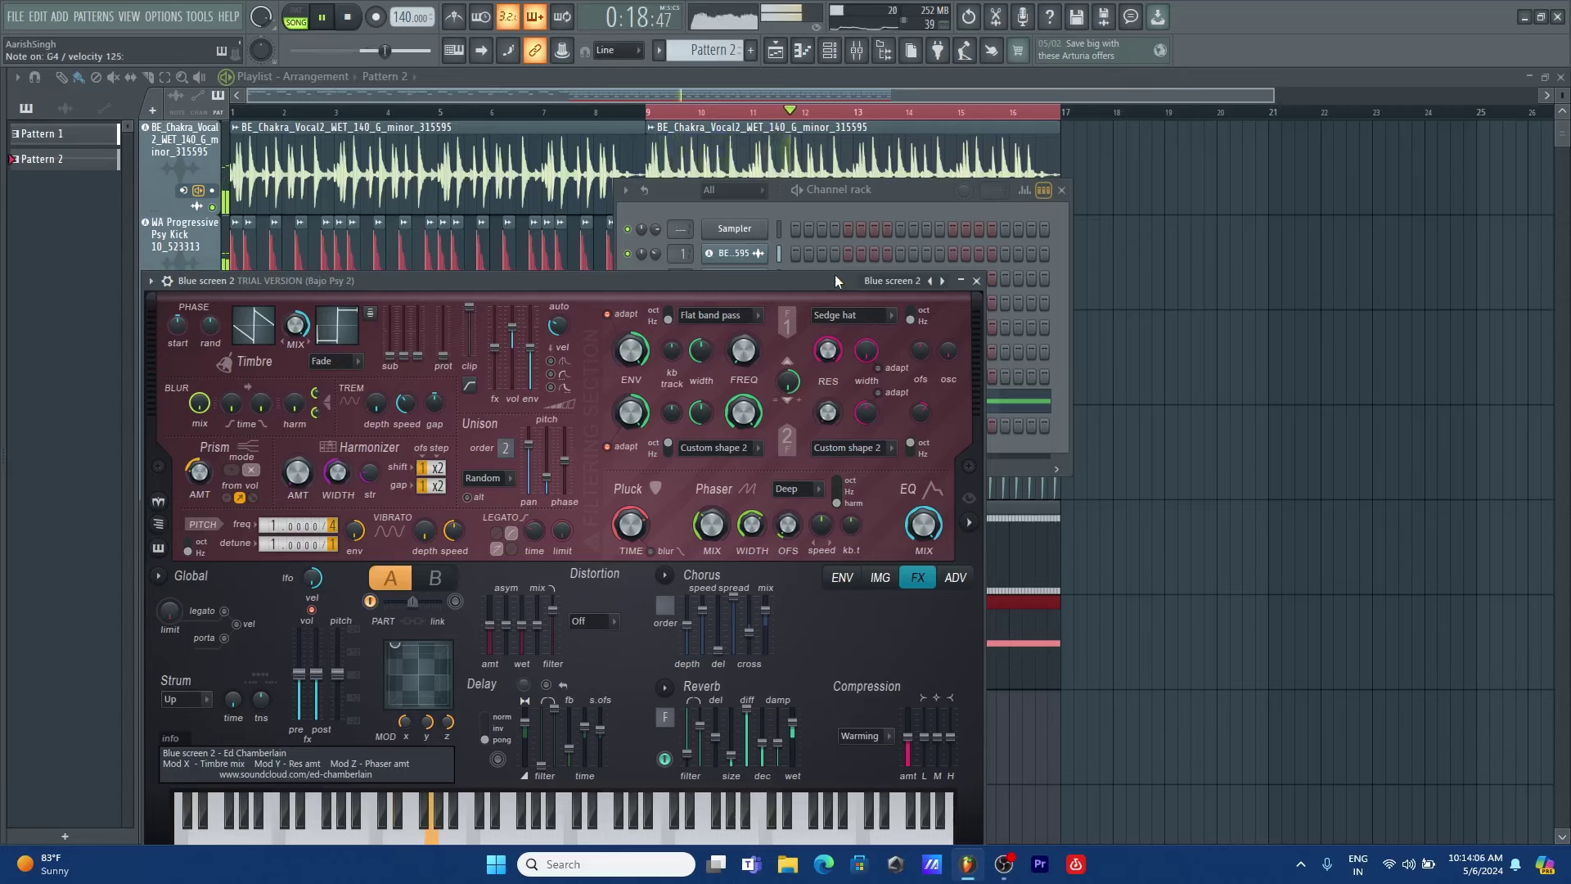
{"action": "key", "text": "space"}
- Advance the Harmor channel's preset past Computer error, Drop 01 and Drop 02 to Drop 03
{"action": "left_click", "coordinate": [942, 281]}
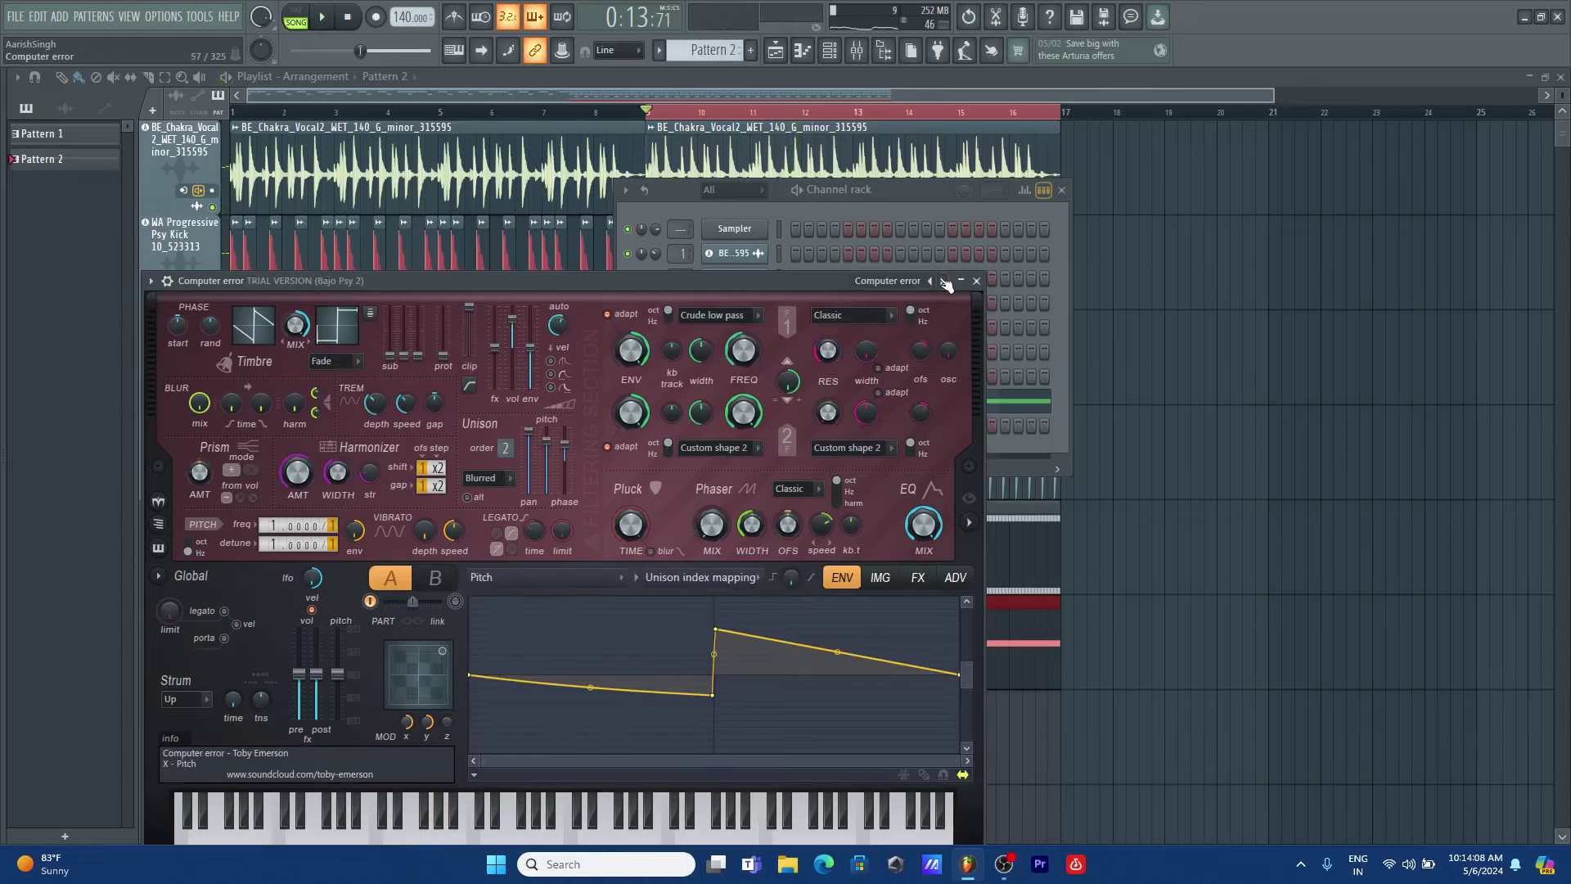
{"action": "left_click", "coordinate": [945, 281]}
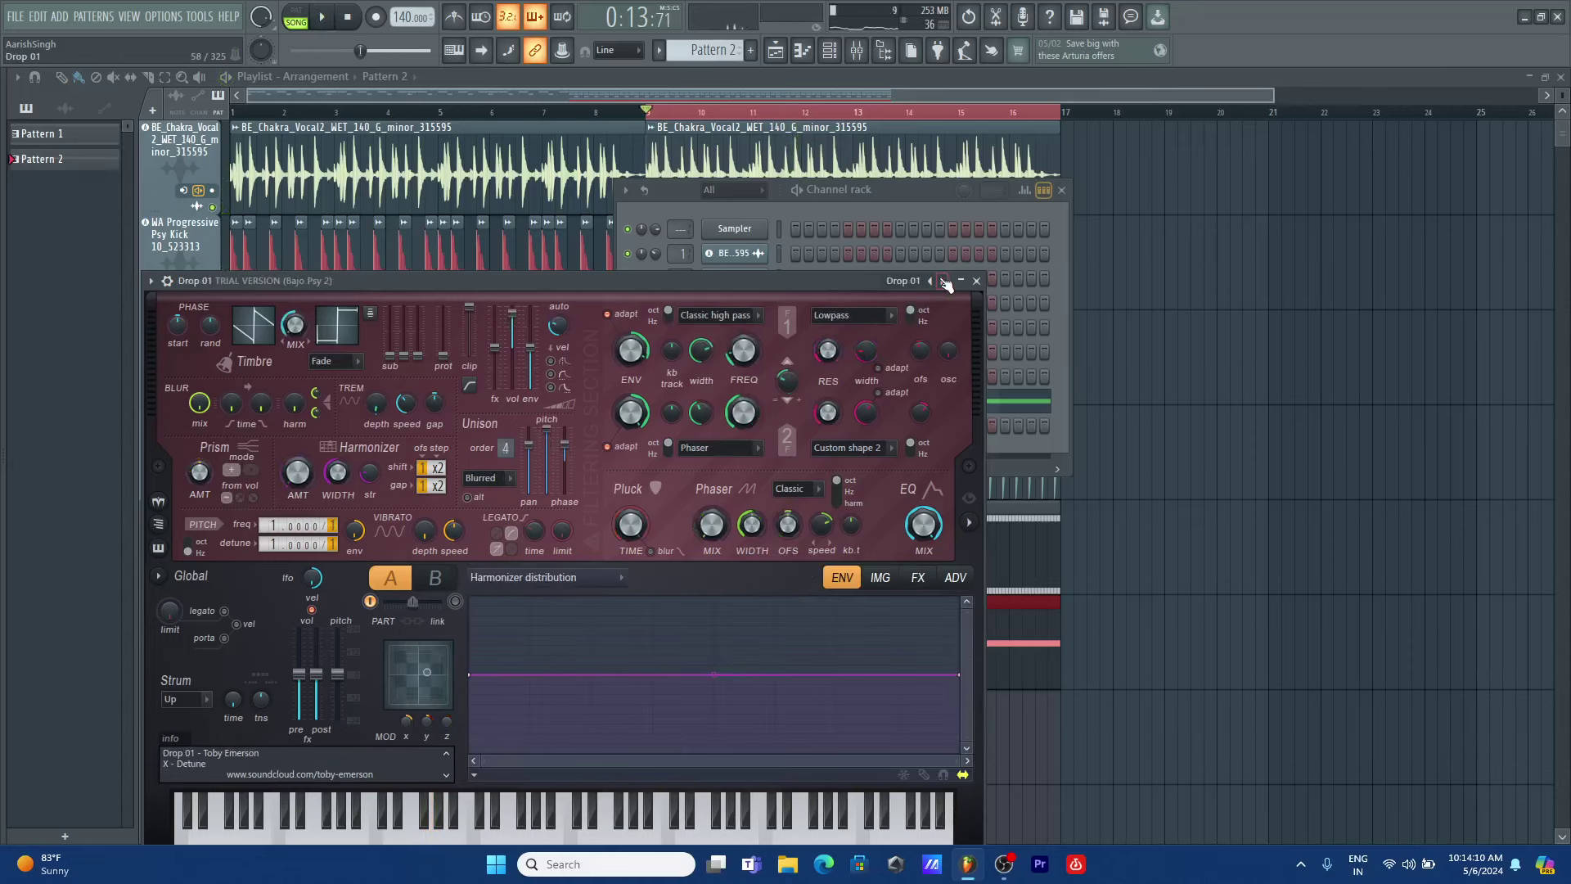
{"action": "left_click", "coordinate": [945, 281]}
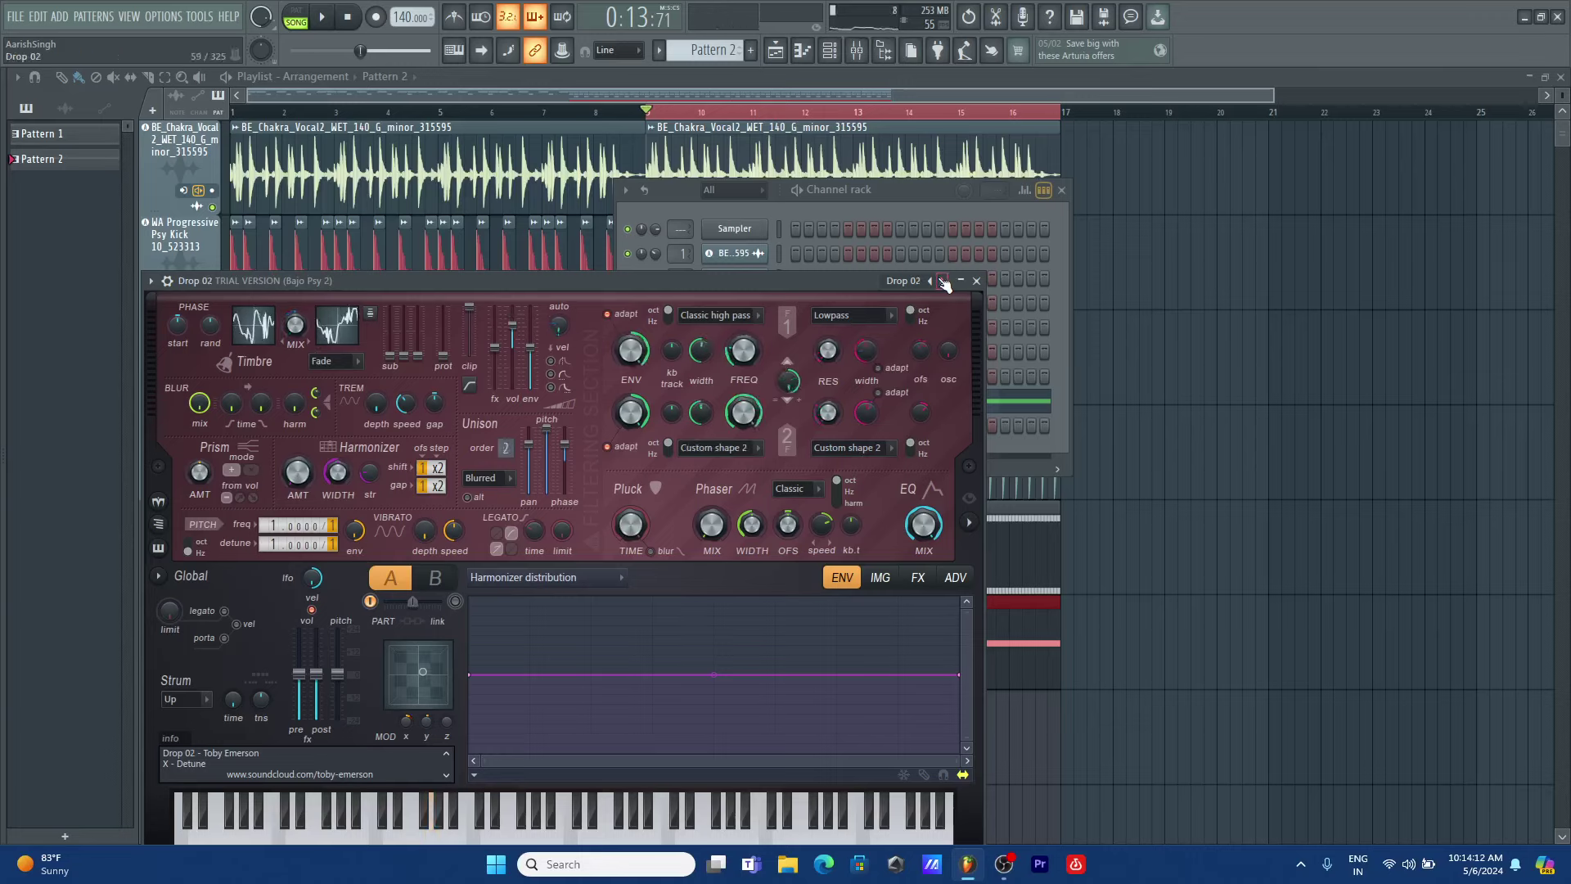
{"action": "left_click", "coordinate": [945, 281]}
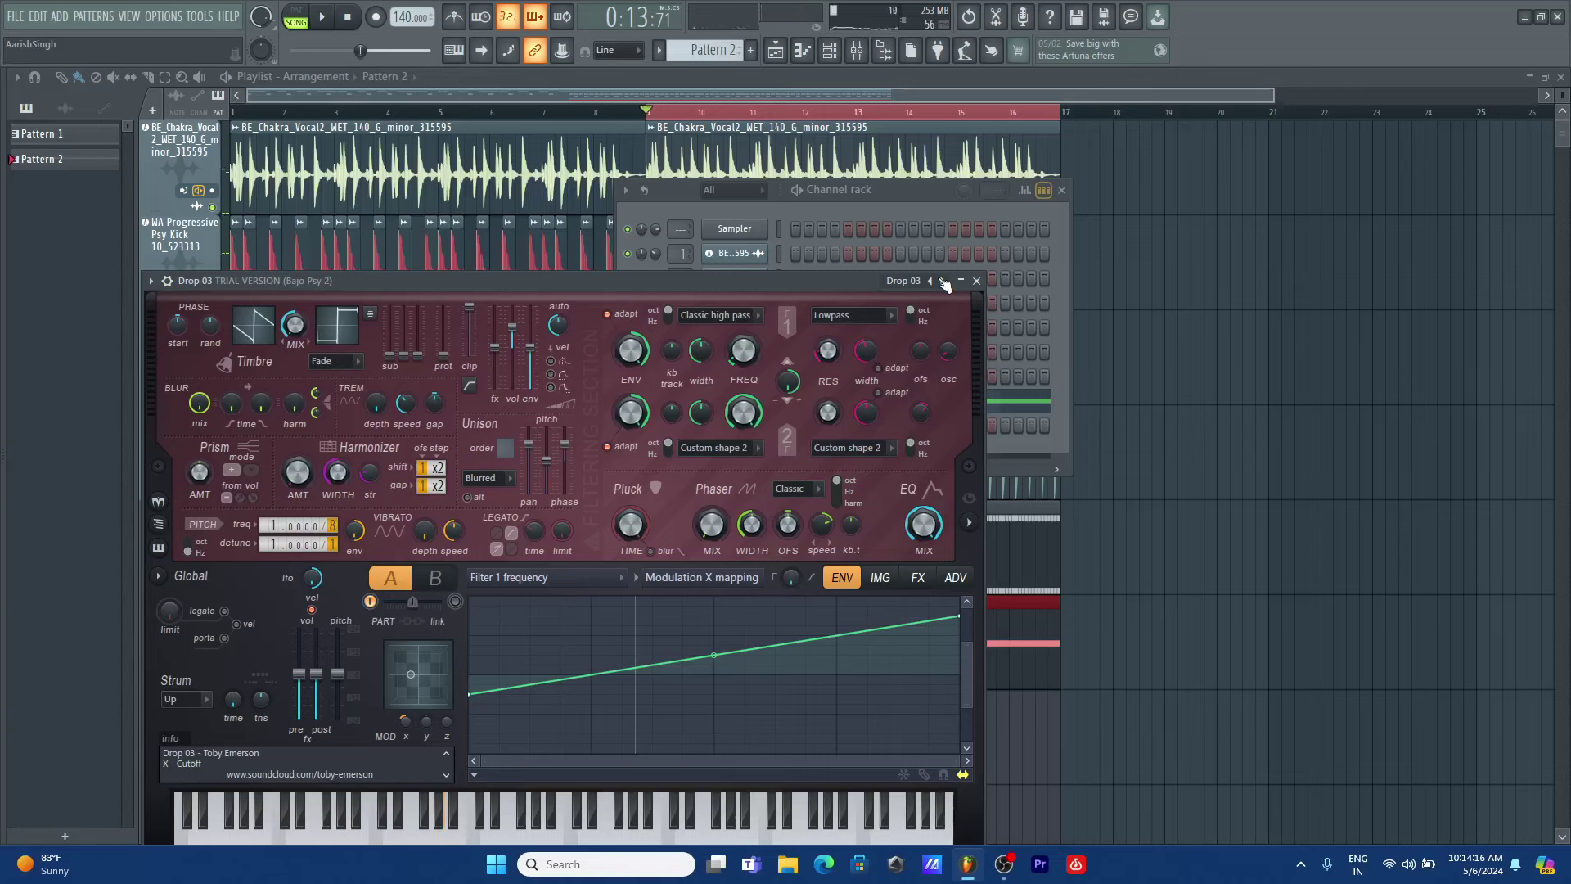
- Draw a one-bar G4 note at the start of the Drop 03 piano roll in Pattern 2 and audition it in the playlist
{"action": "left_click", "coordinate": [908, 212]}
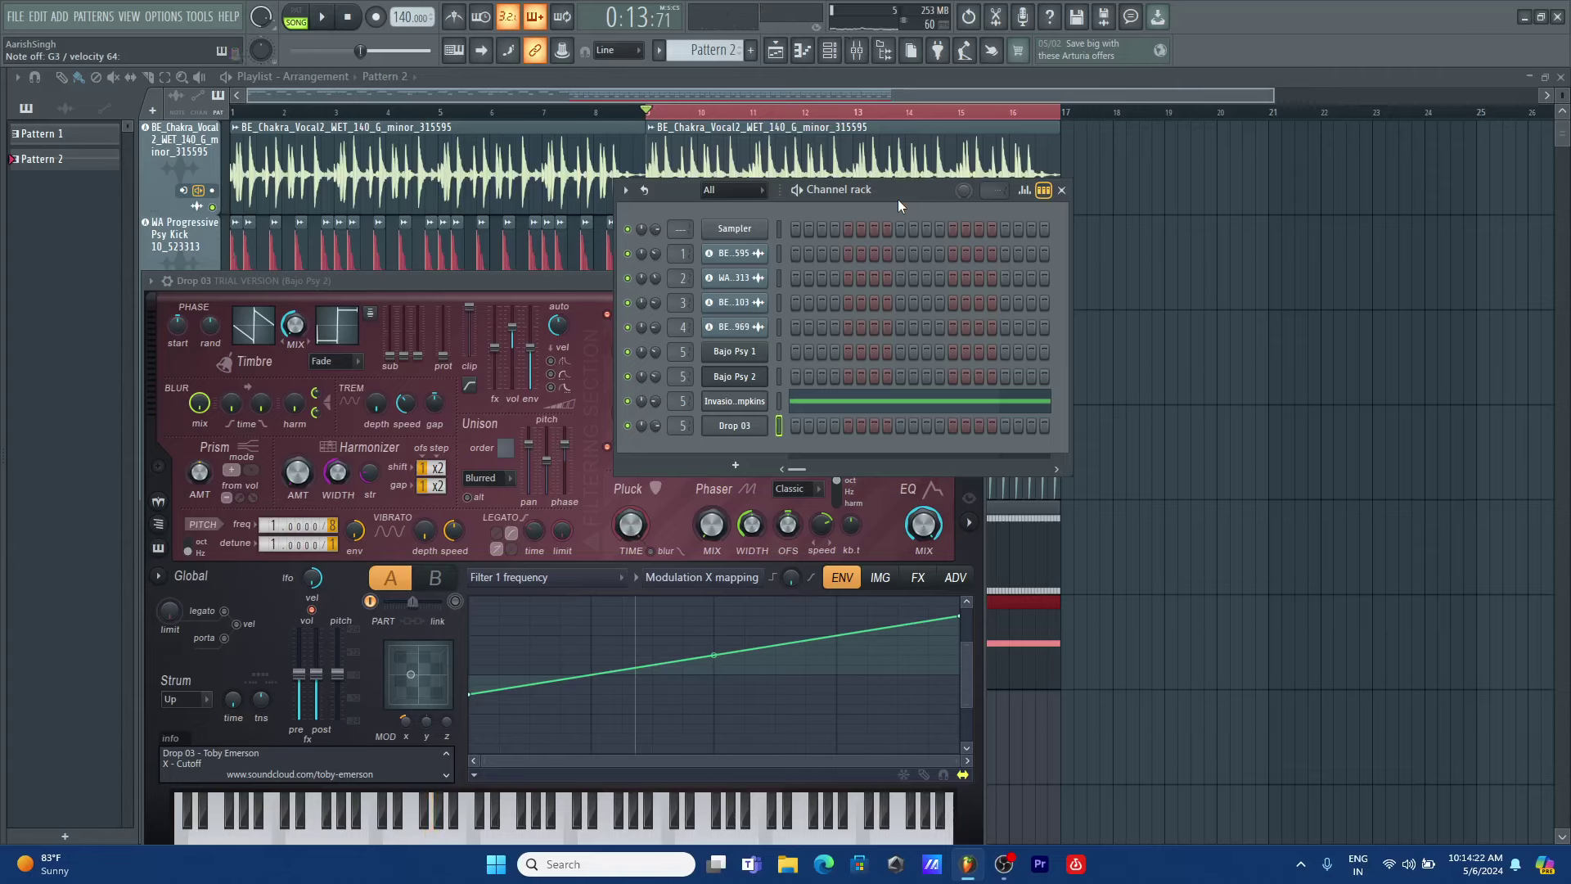
{"action": "key", "text": "F7"}
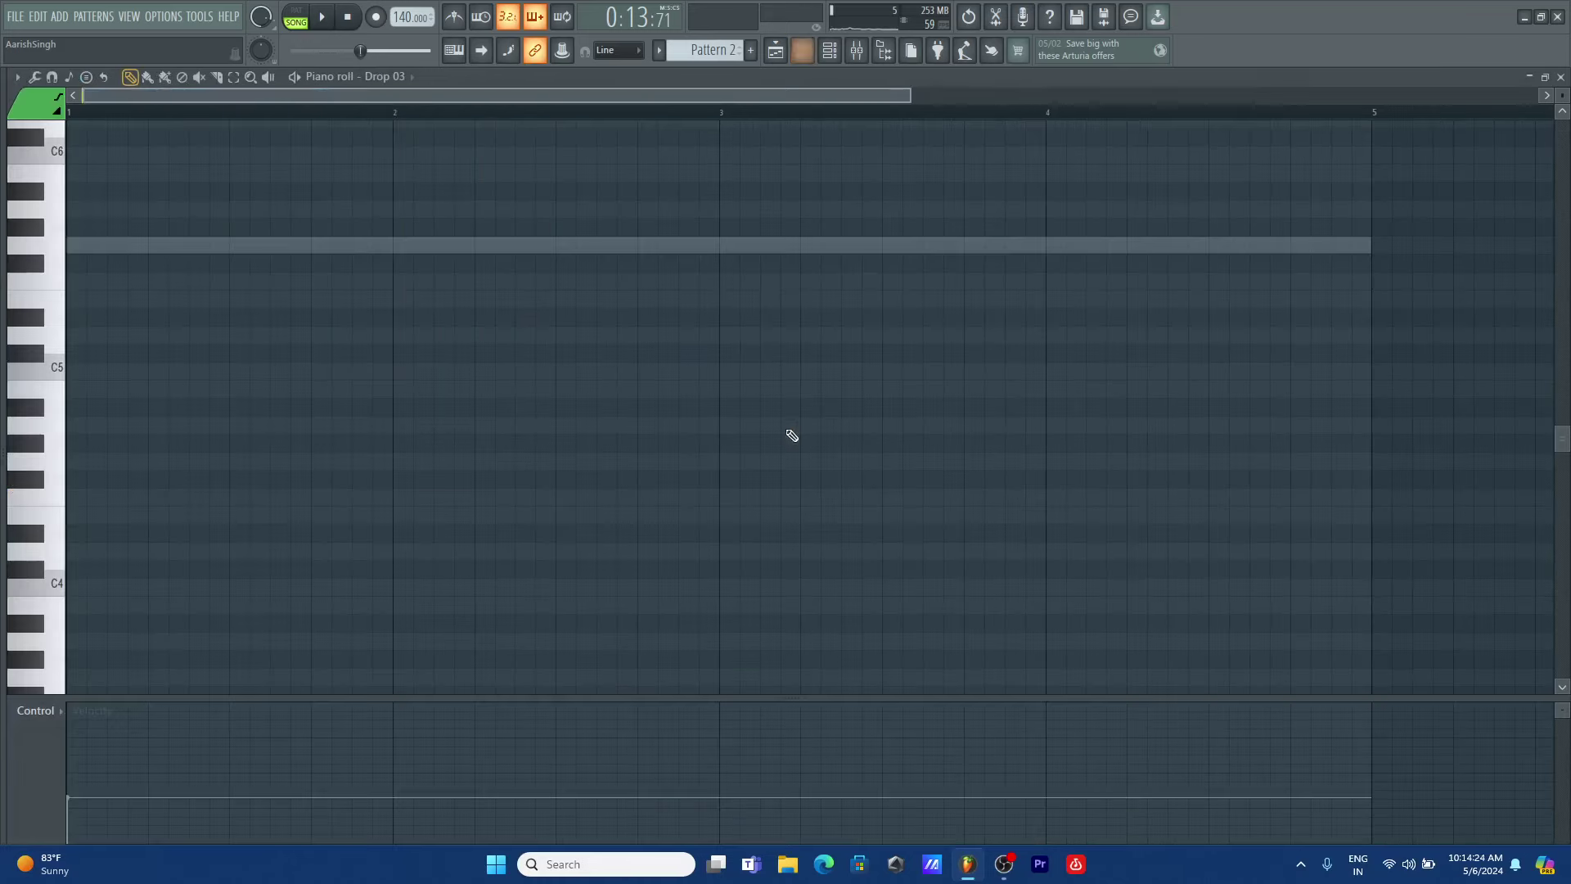
{"action": "left_click", "coordinate": [77, 465]}
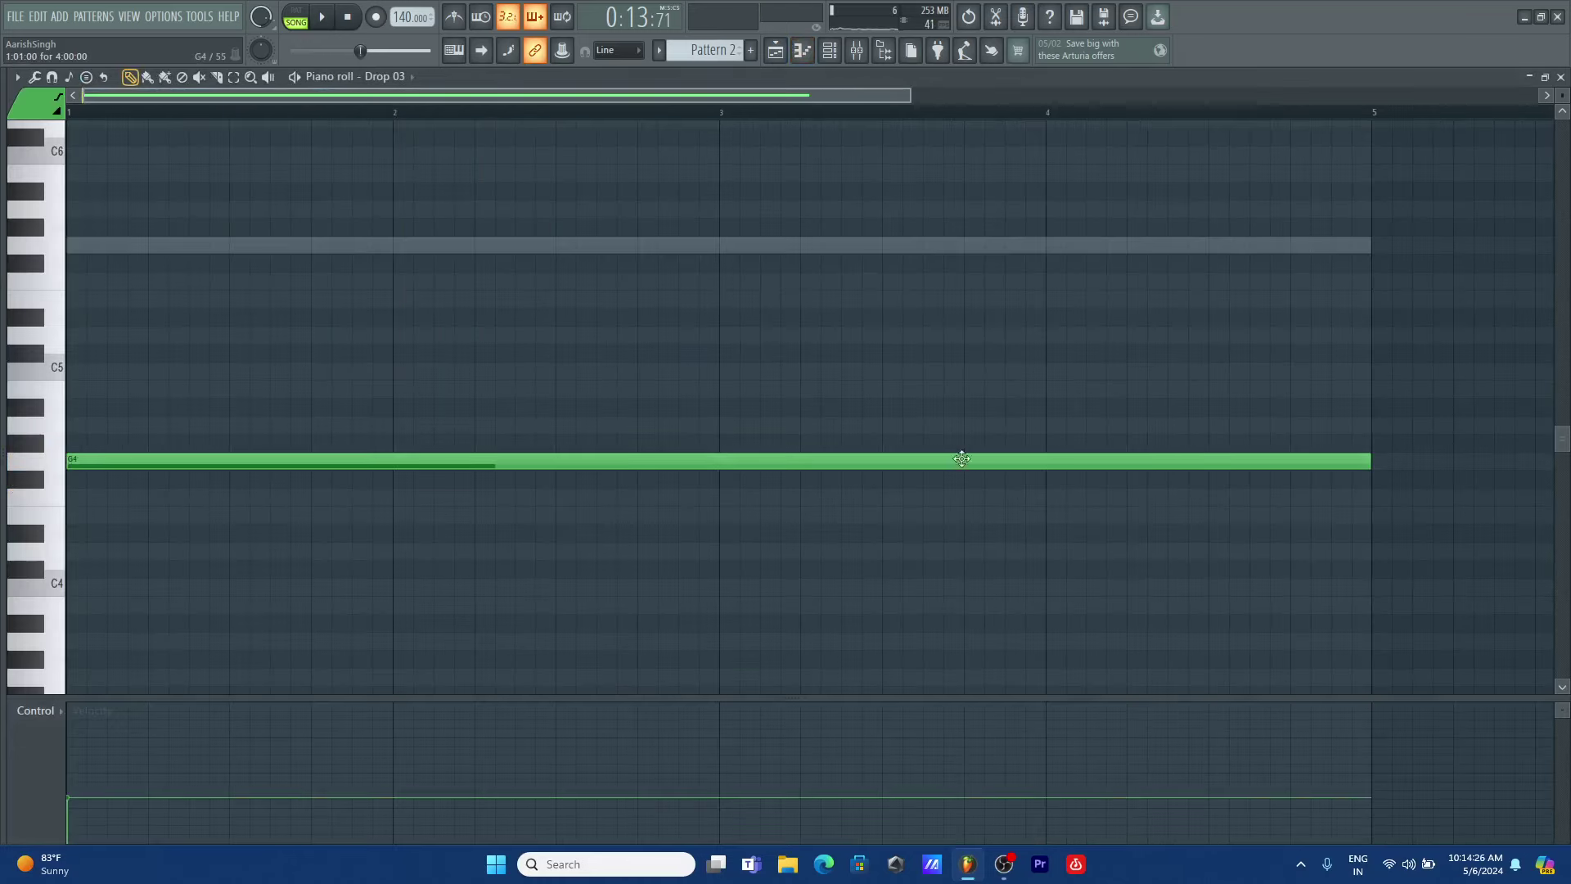
{"action": "left_click_drag", "start_coordinate": [1368, 463], "coordinate": [227, 498]}
{"action": "key", "text": "space"}
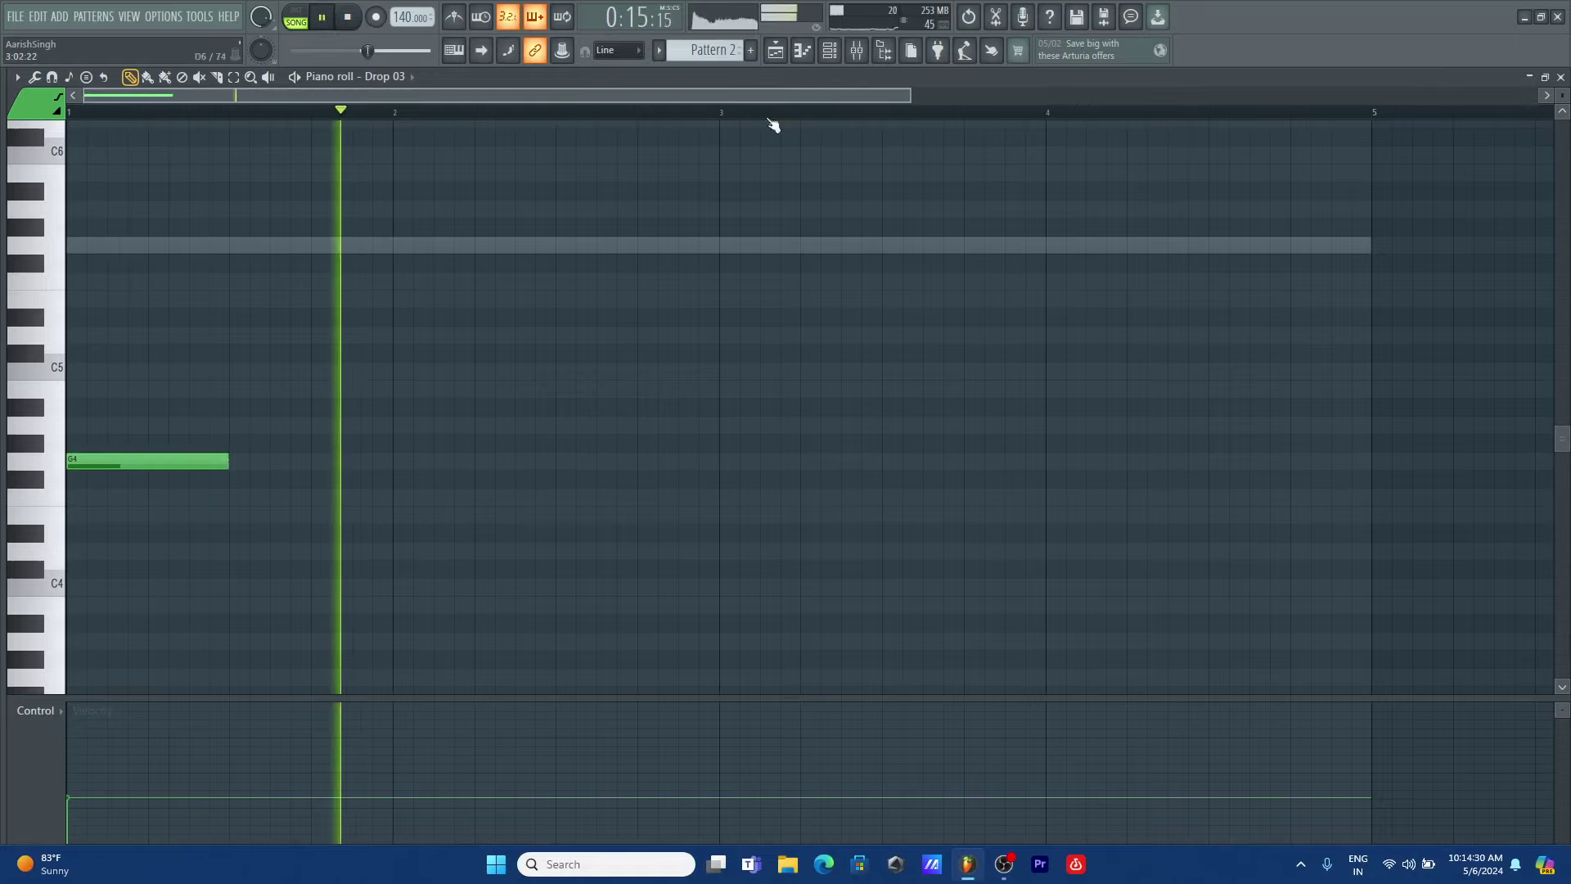
{"action": "left_click_drag", "start_coordinate": [223, 467], "coordinate": [396, 498]}
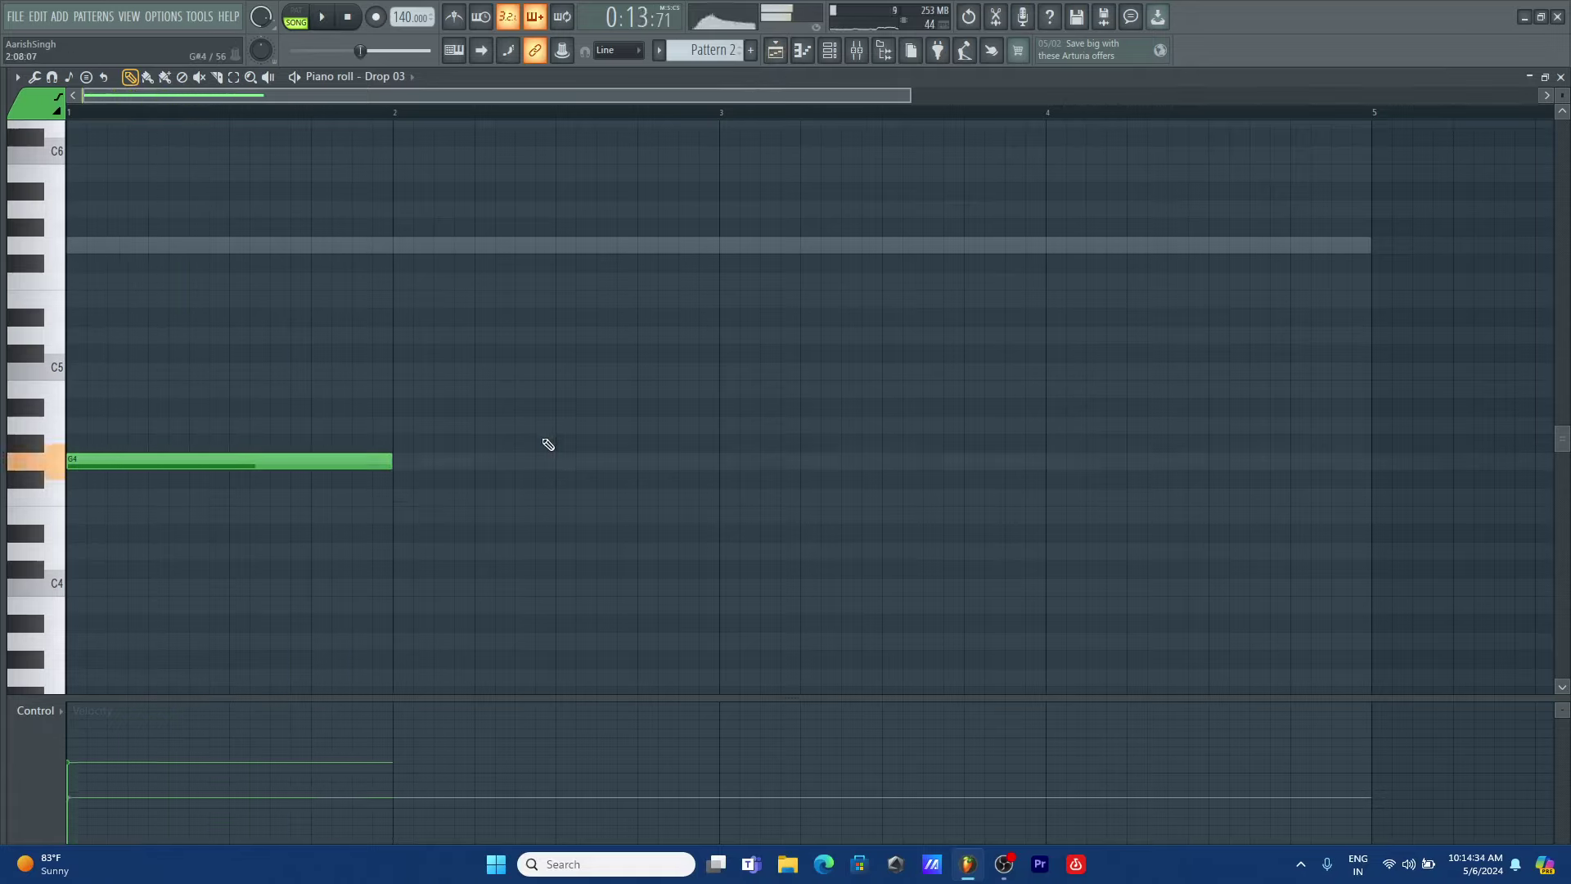
{"action": "key", "text": "F5"}
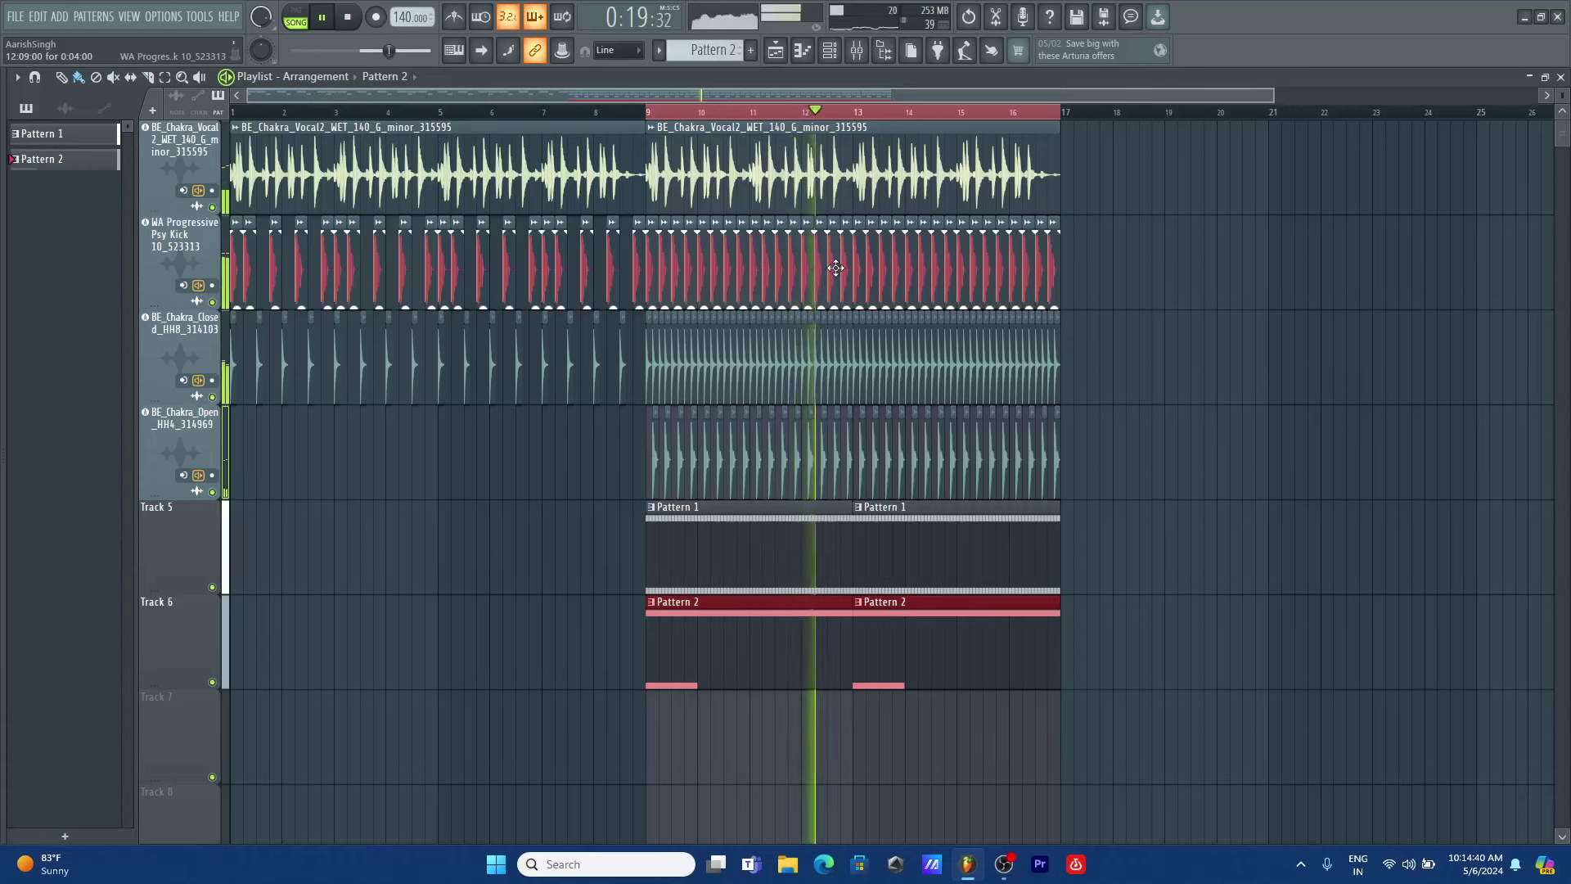
{"action": "key", "text": "space"}
- Add a PoiZone instrument as a new channel
{"action": "left_click", "coordinate": [831, 51]}
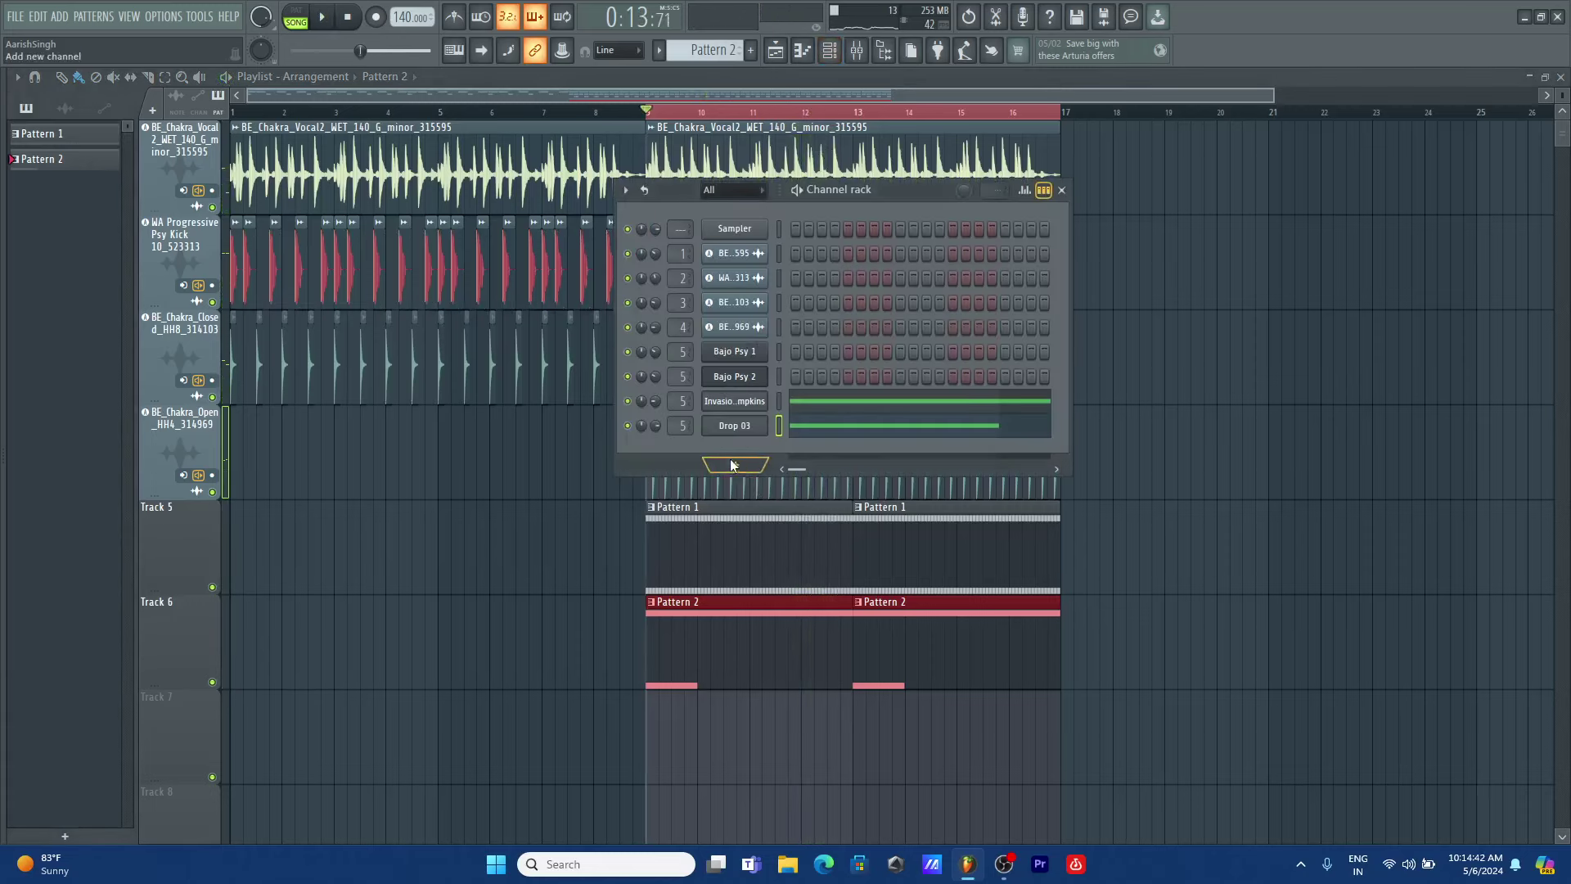
{"action": "left_click", "coordinate": [719, 464]}
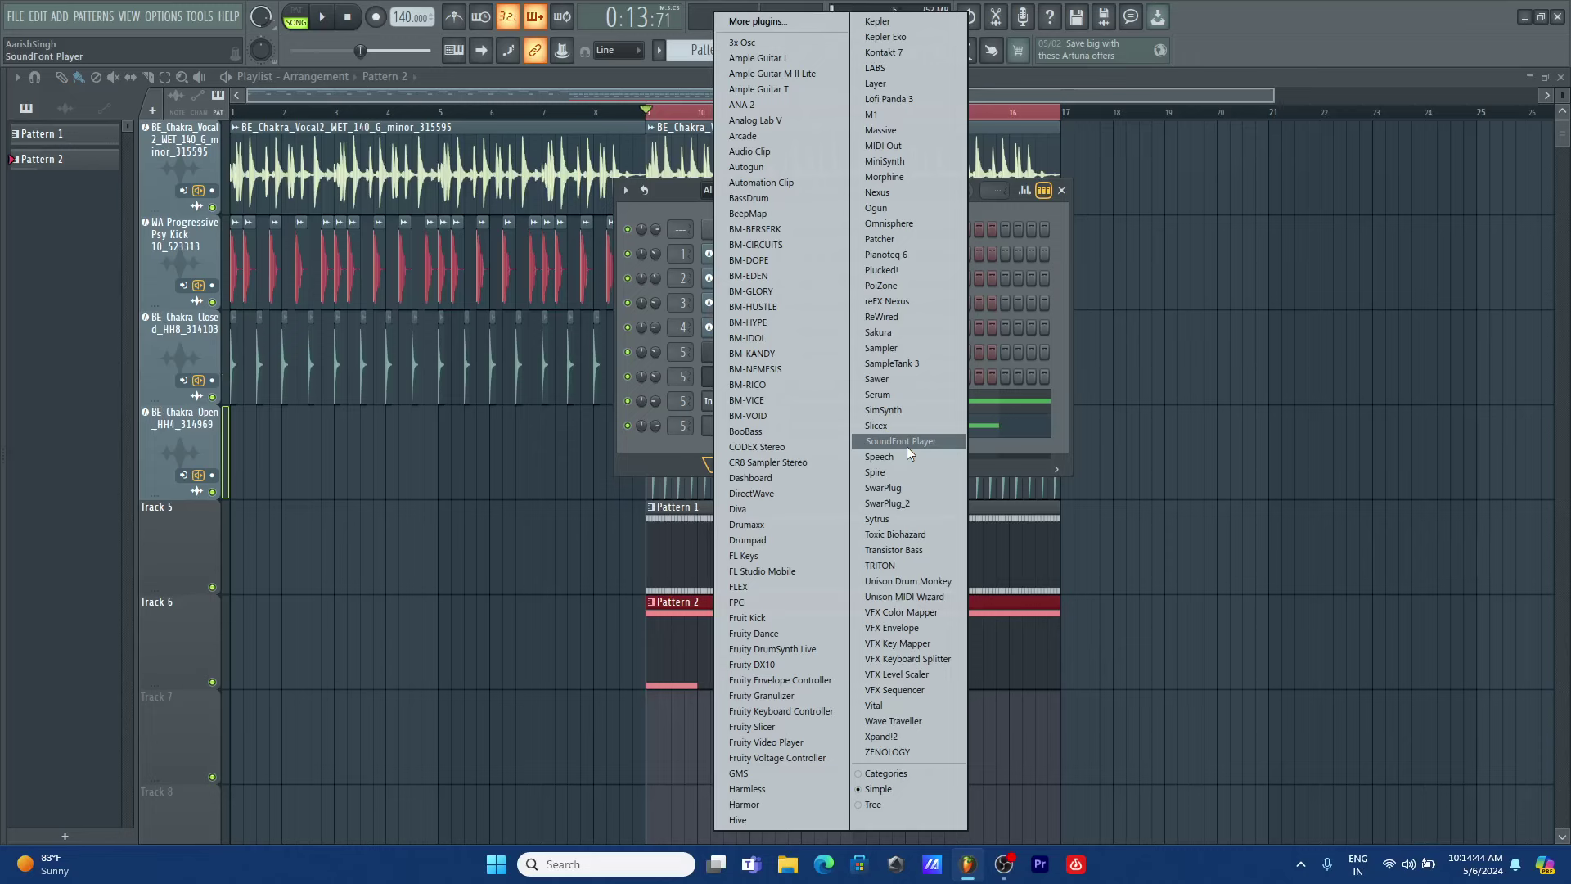
{"action": "left_click", "coordinate": [900, 284]}
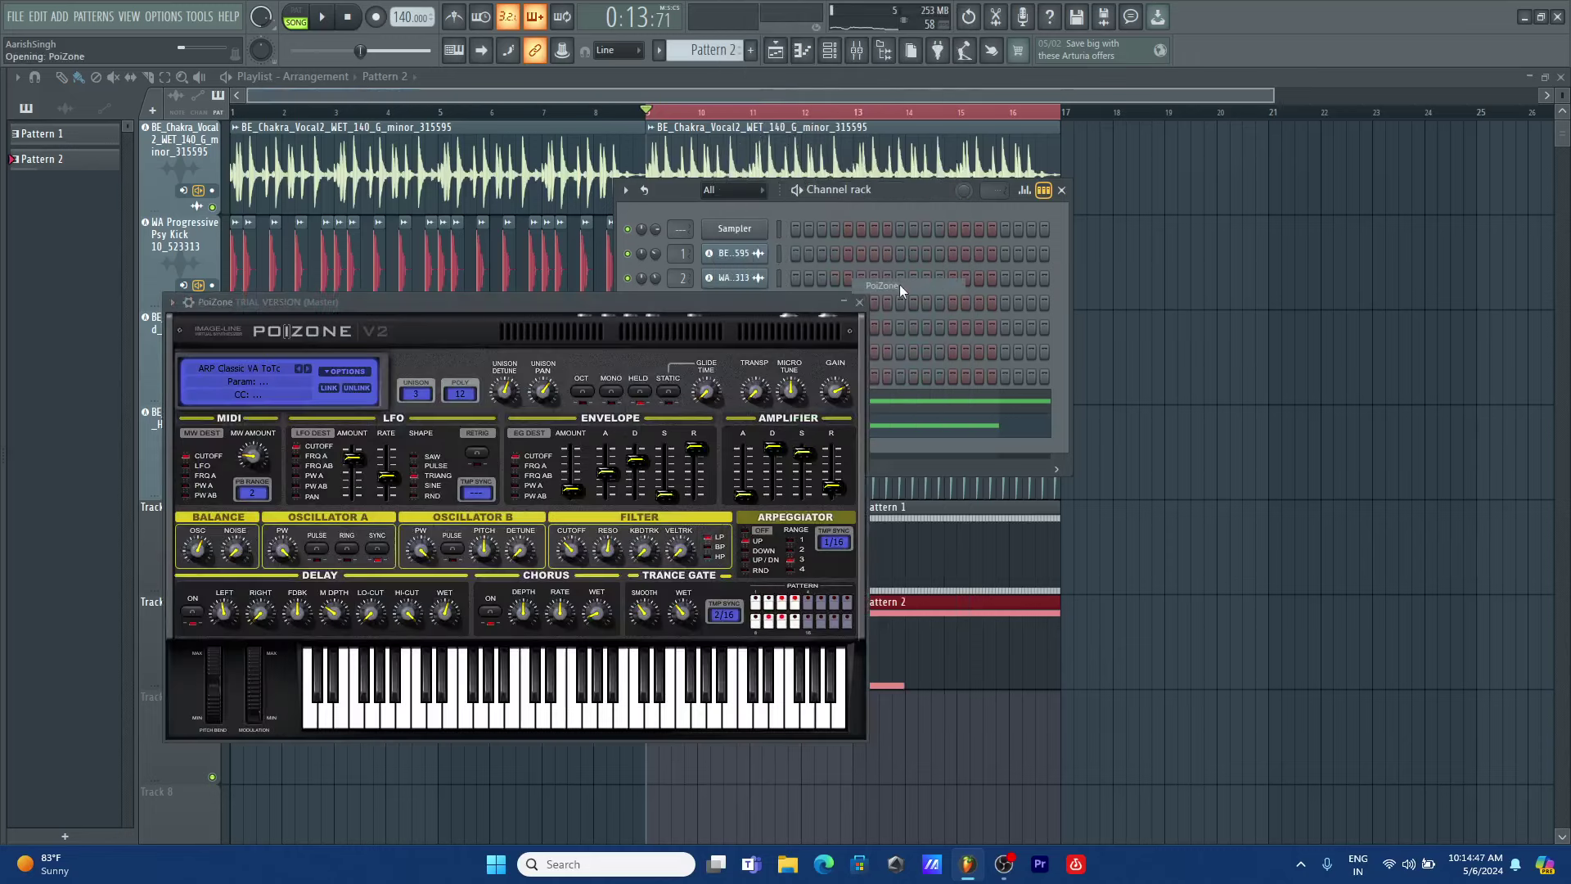
- Try PoiZone's GATE Arpamatic TC and GATE Autobaun TC presets with test notes and settle on GATE FlyBy TC from the Default bank
{"action": "left_click", "coordinate": [245, 368]}
{"action": "scroll", "coordinate": [575, 437], "scroll_direction": "down", "scroll_amount": 6}
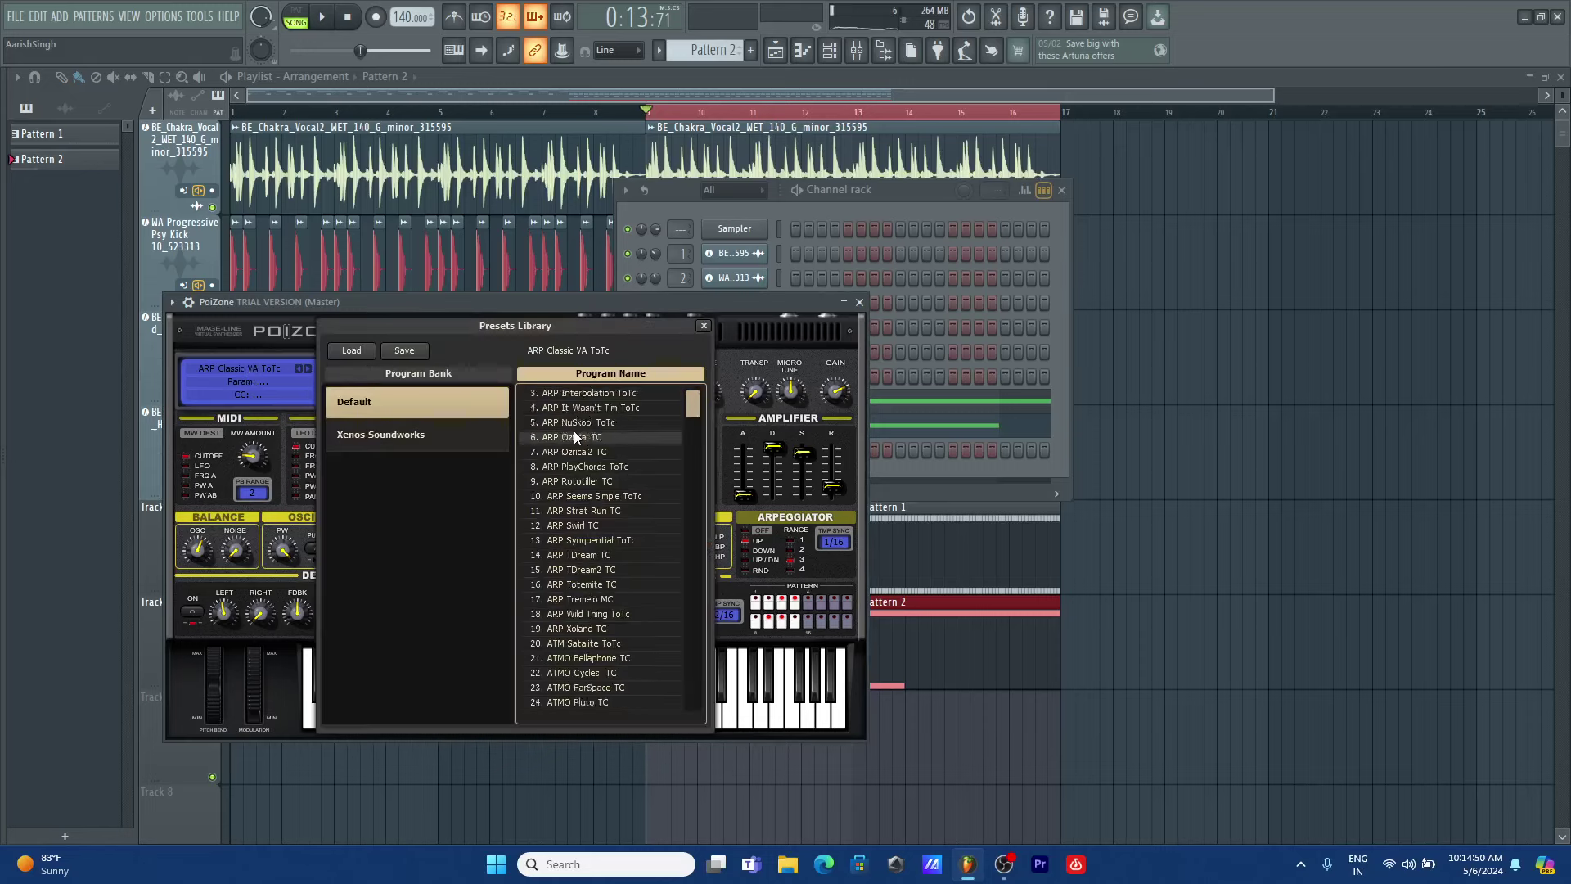
{"action": "scroll", "coordinate": [576, 437], "scroll_direction": "down", "scroll_amount": 6}
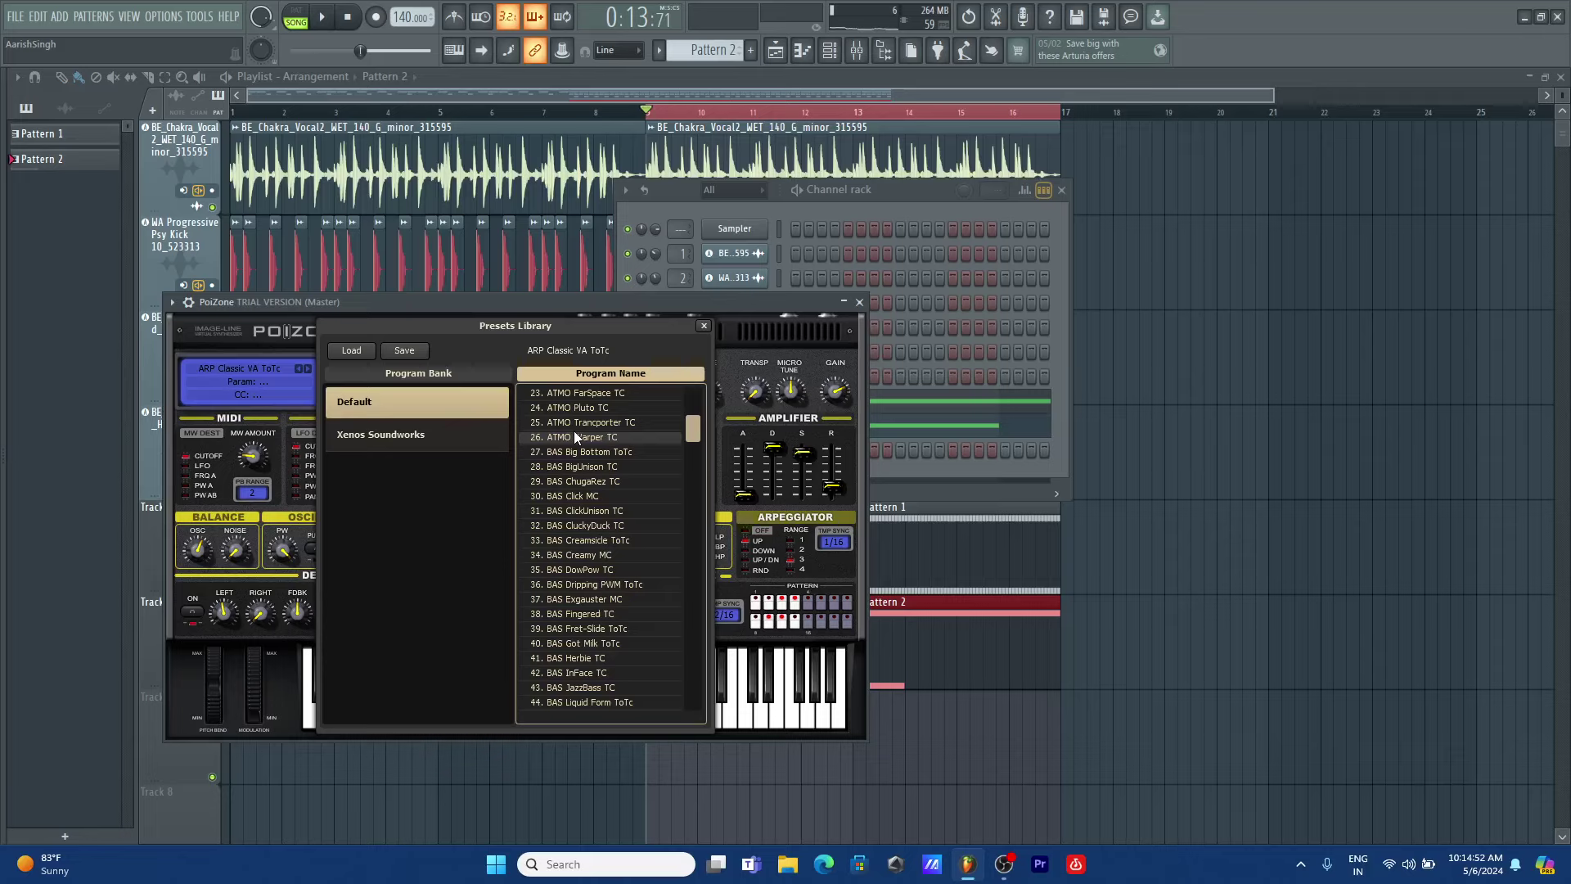
{"action": "scroll", "coordinate": [575, 437], "scroll_direction": "down", "scroll_amount": 8}
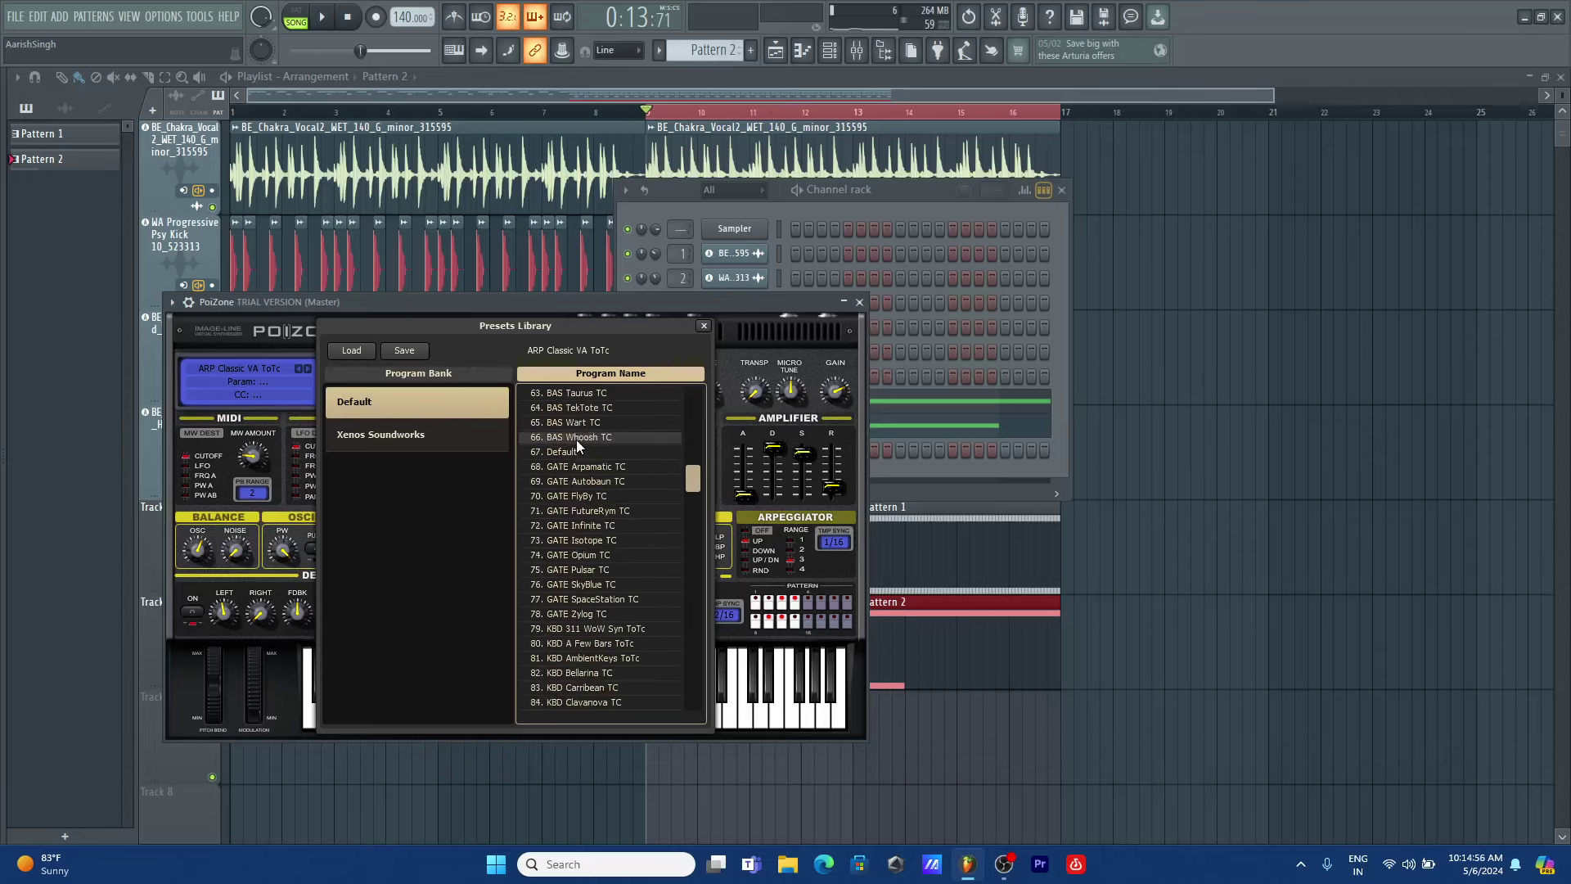
{"action": "left_click", "coordinate": [578, 467]}
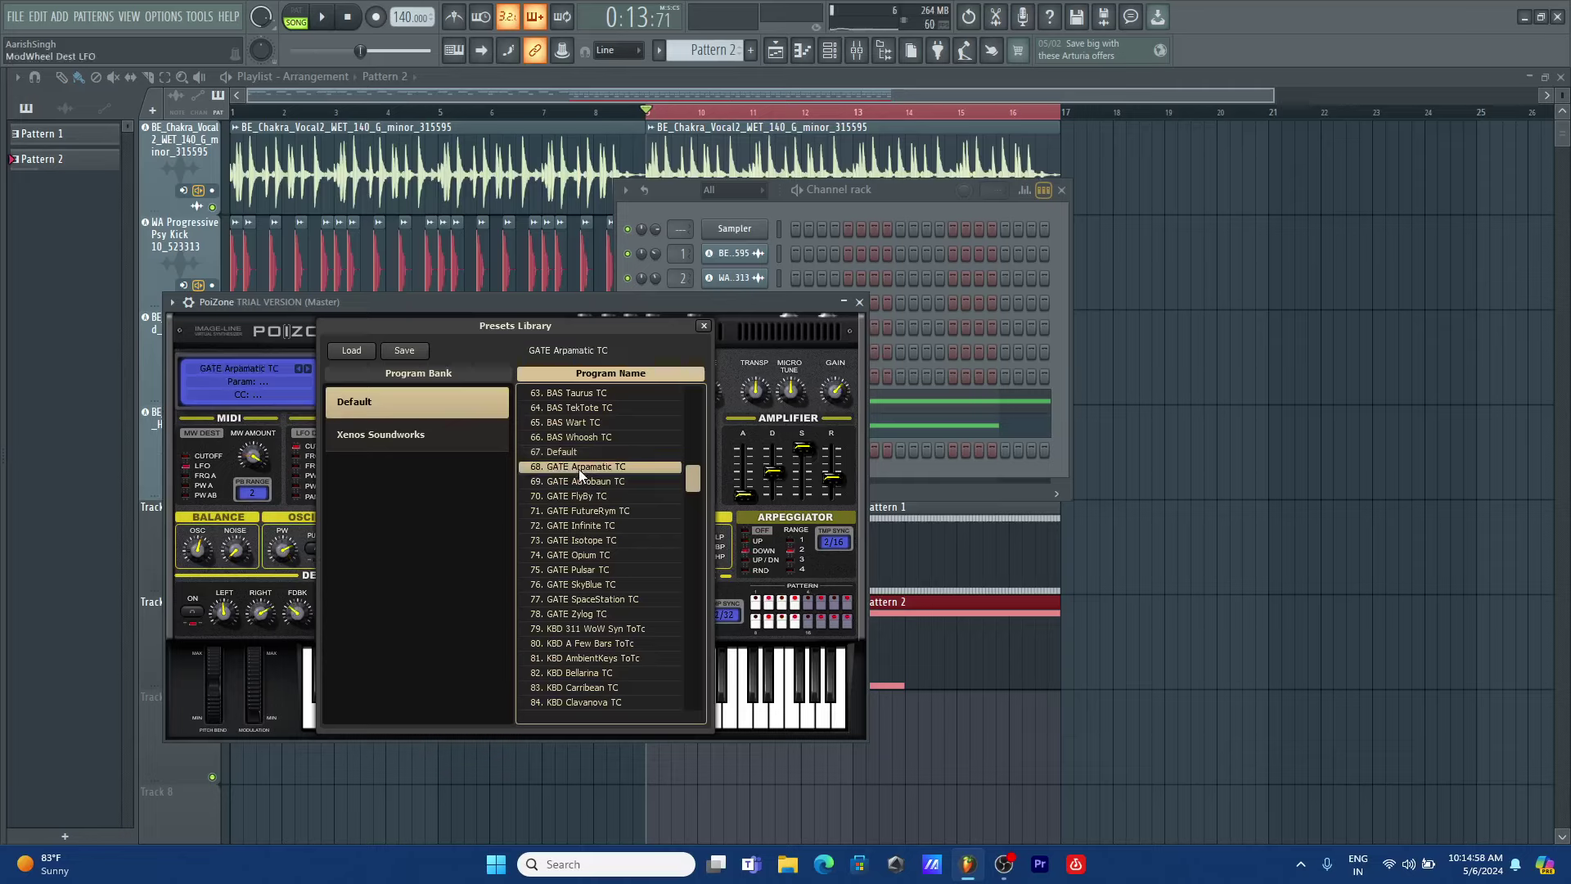
{"action": "key", "text": "b"}
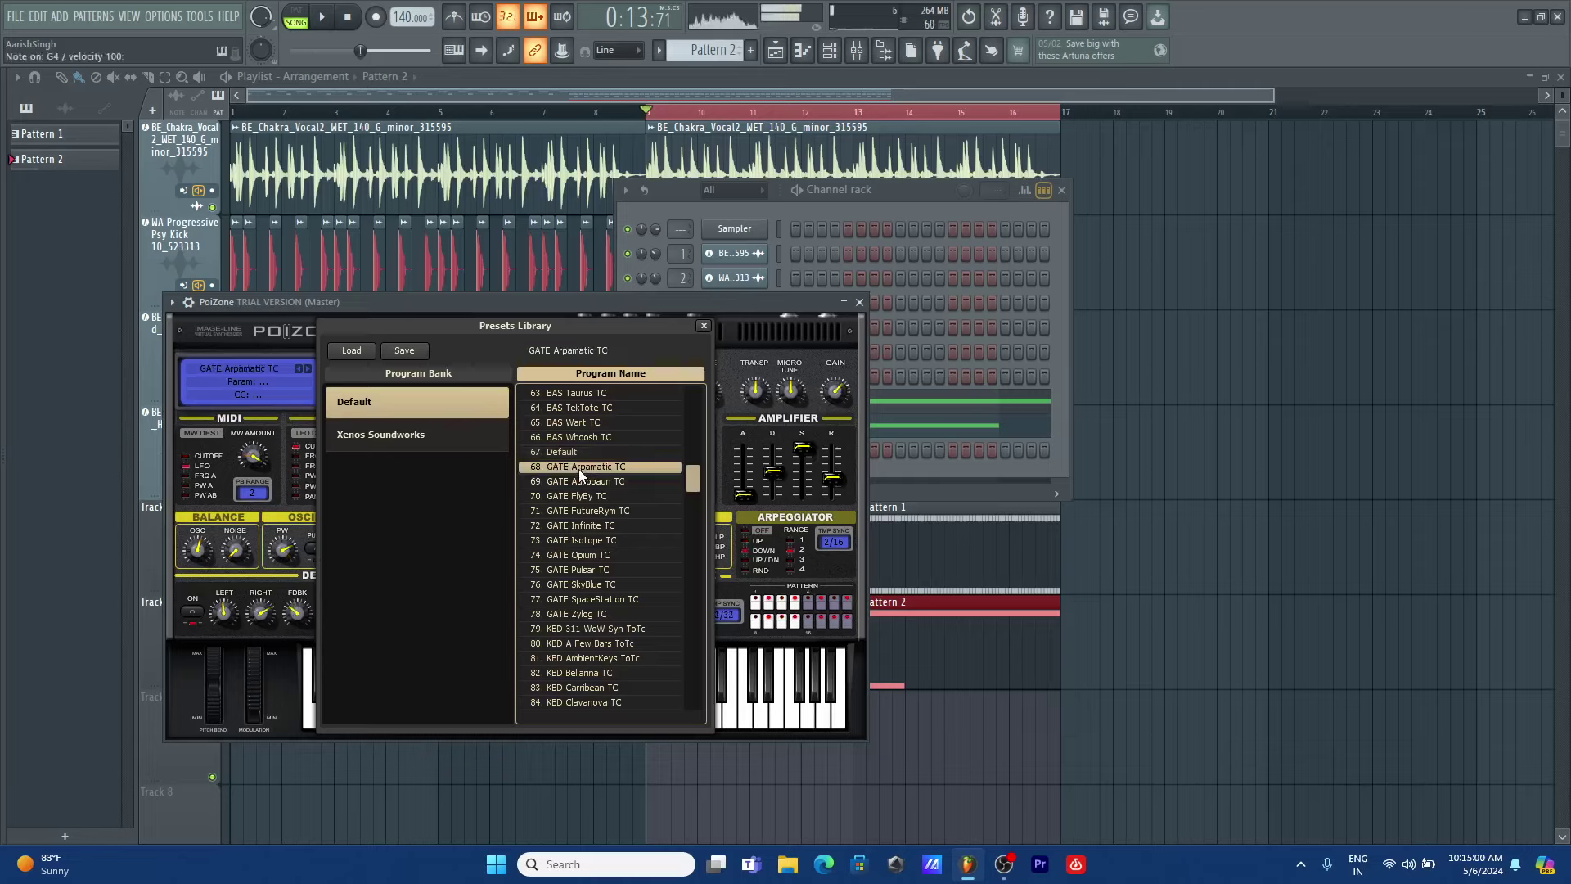
{"action": "left_click", "coordinate": [596, 482]}
{"action": "key", "text": "v"}
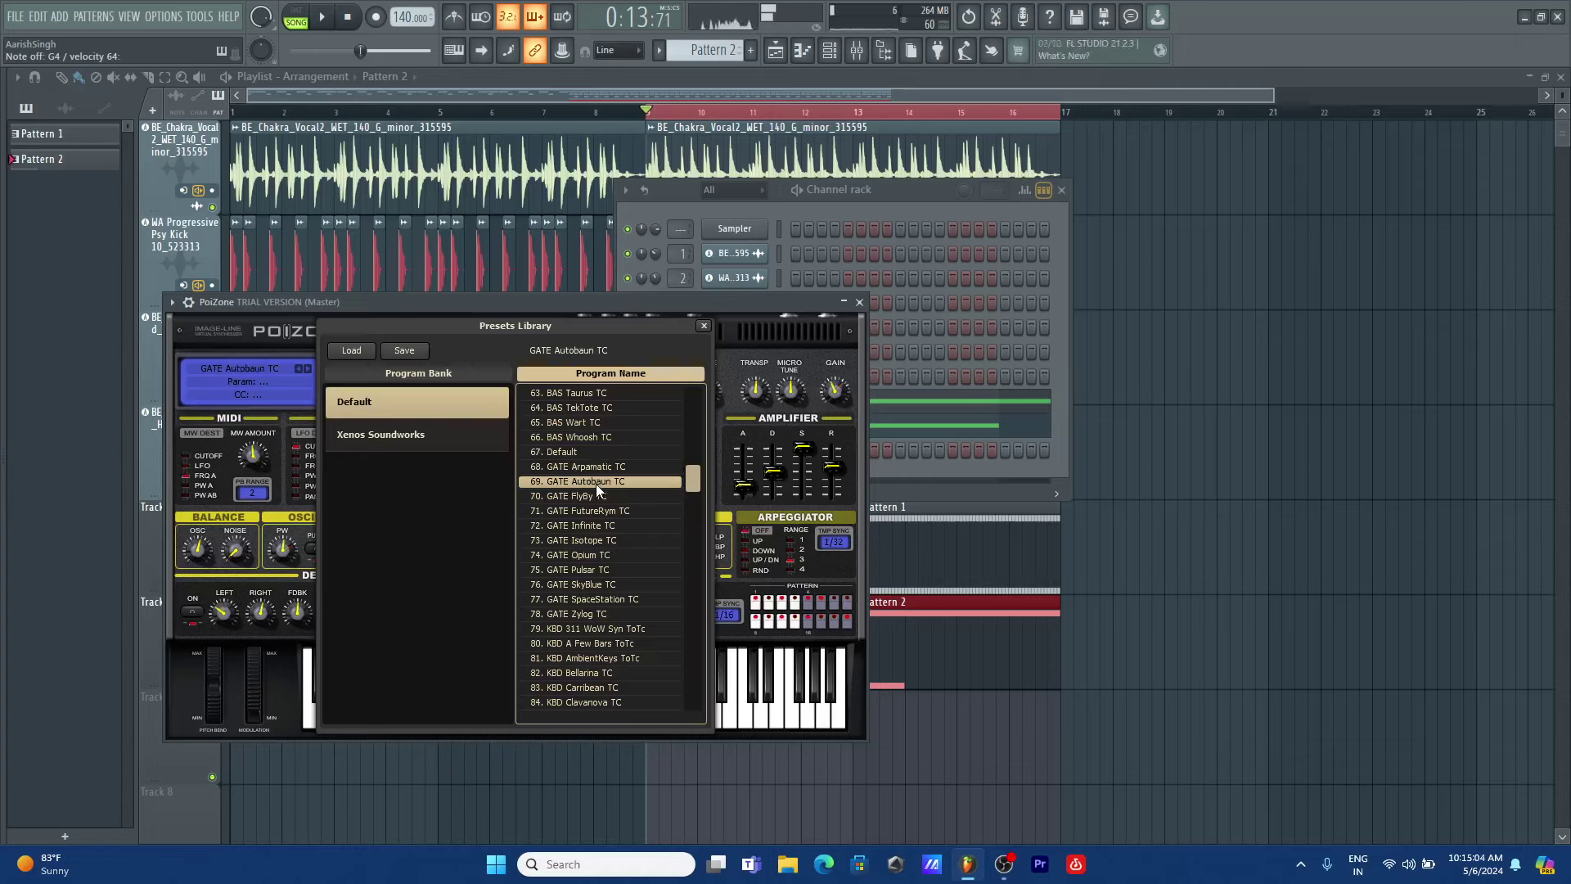
{"action": "left_click", "coordinate": [598, 494]}
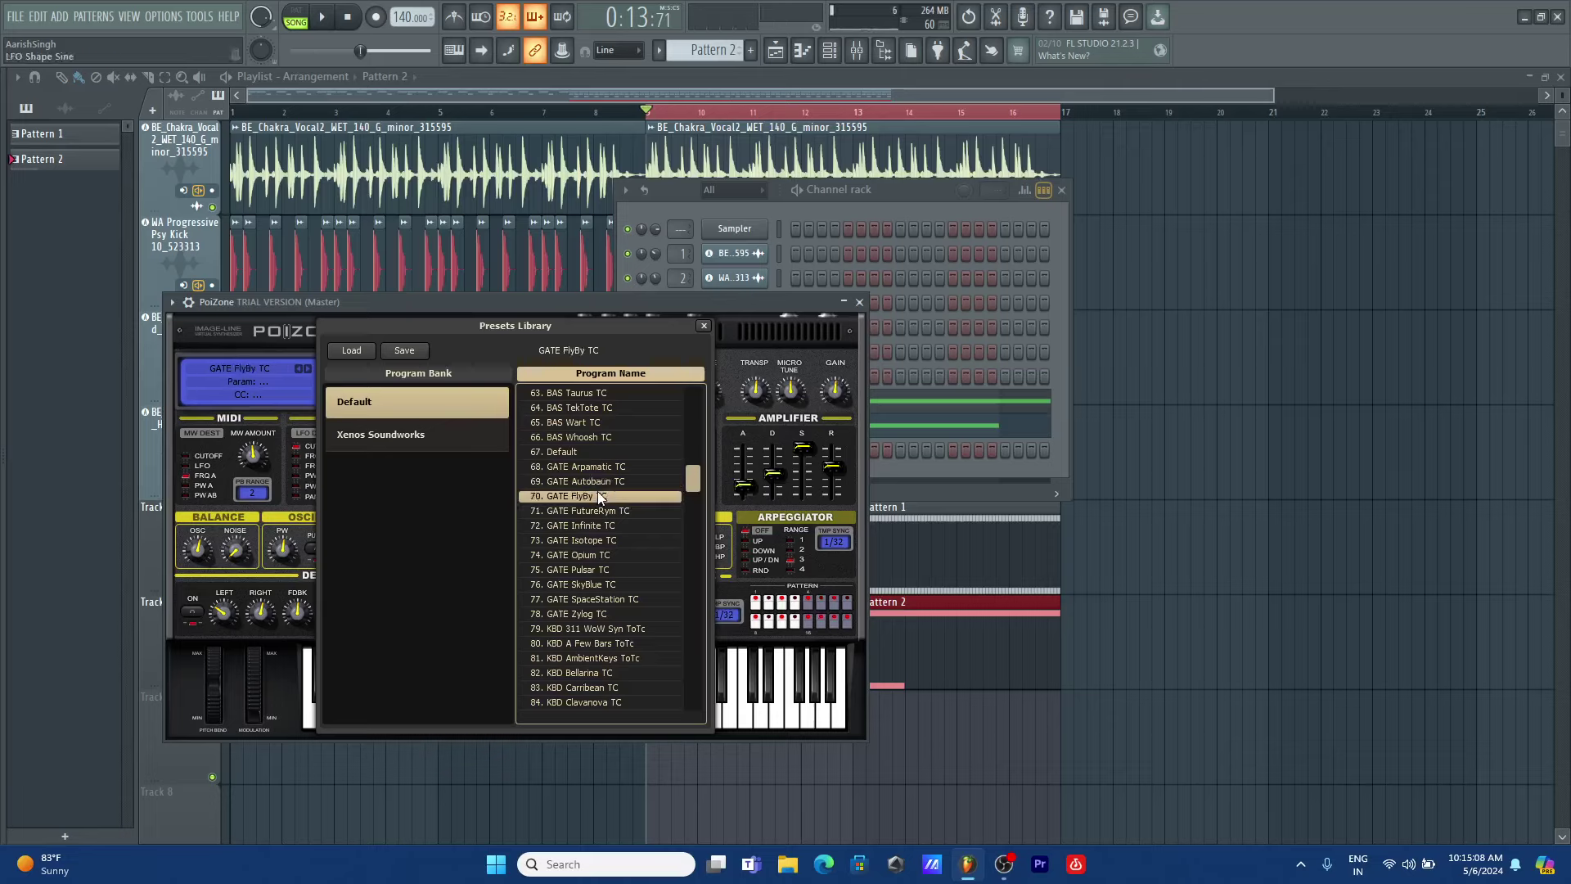
{"action": "key", "text": "b"}
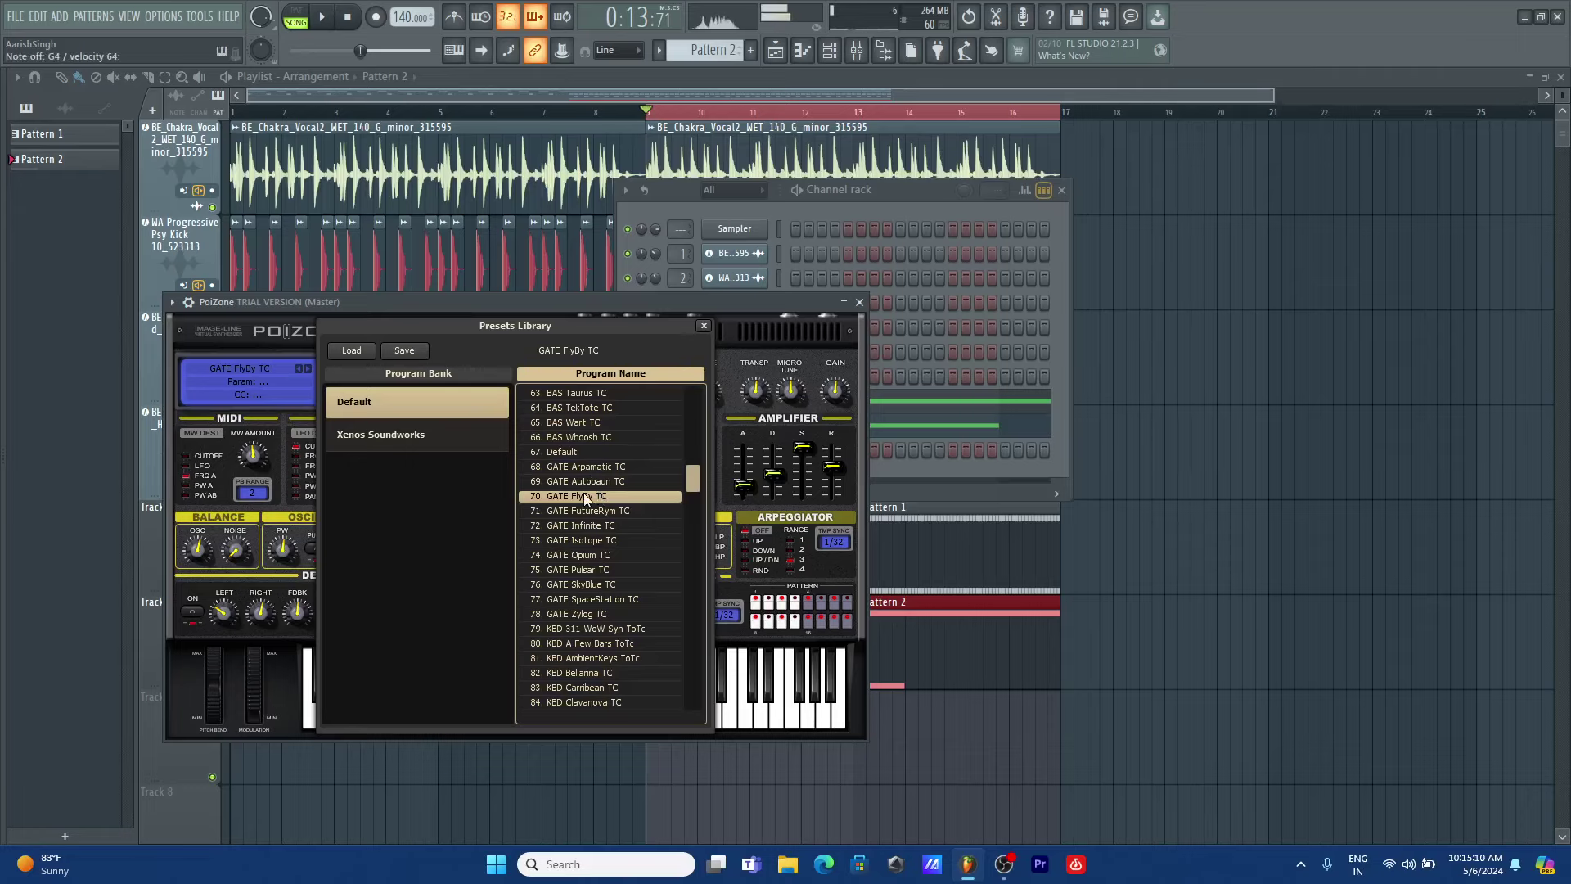
{"action": "left_click", "coordinate": [860, 303]}
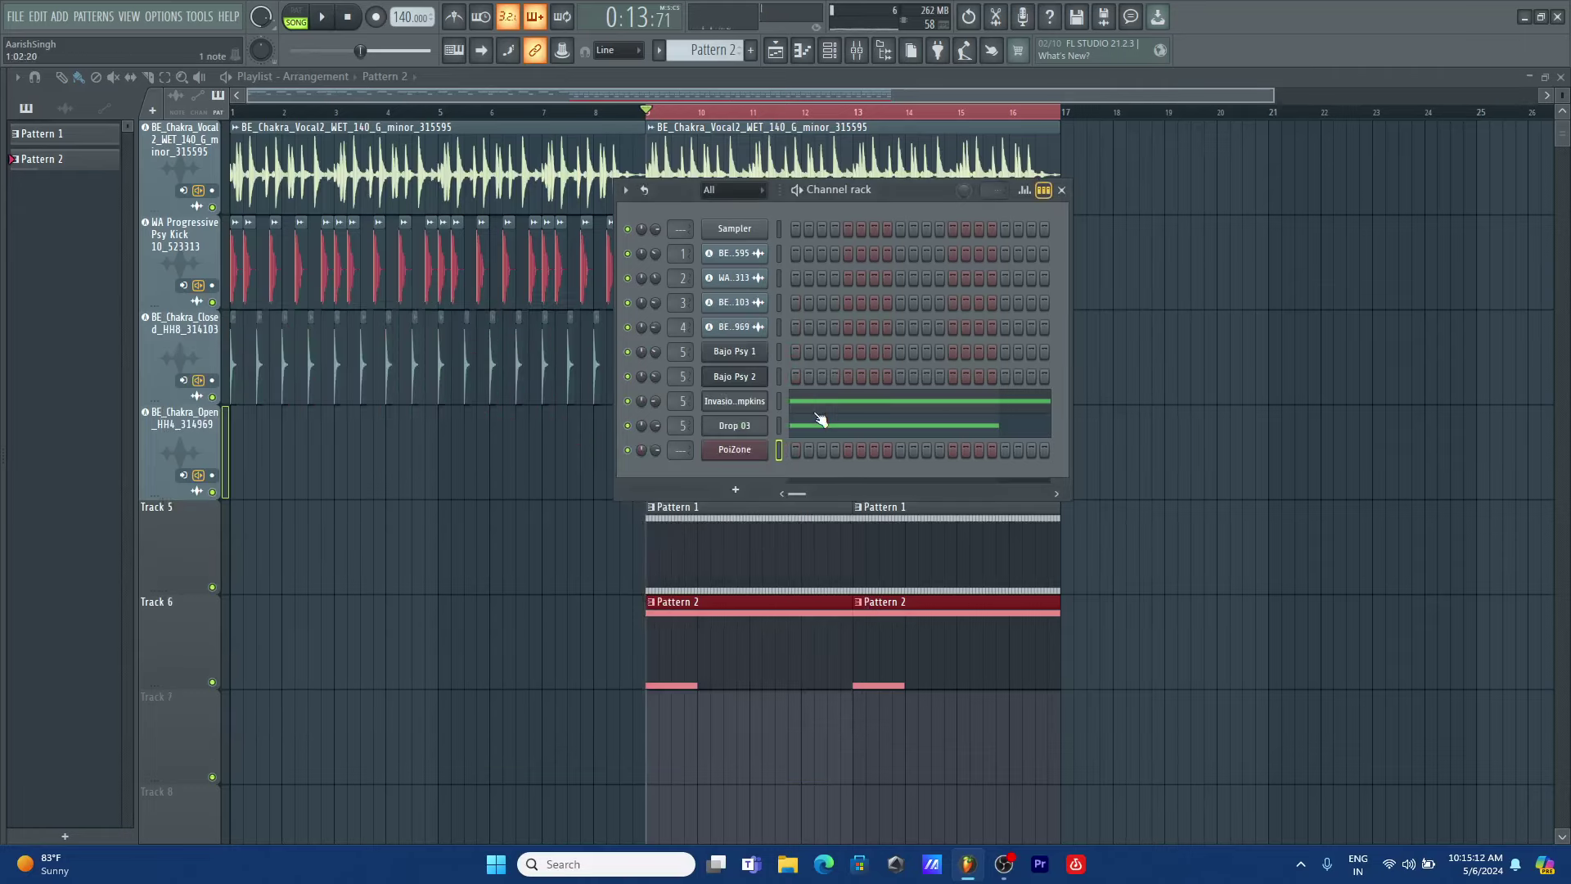
- Create Pattern 3 and draw a G4 note of nearly four bars from bar 1 in the PoiZone piano roll
{"action": "key", "text": "F4"}
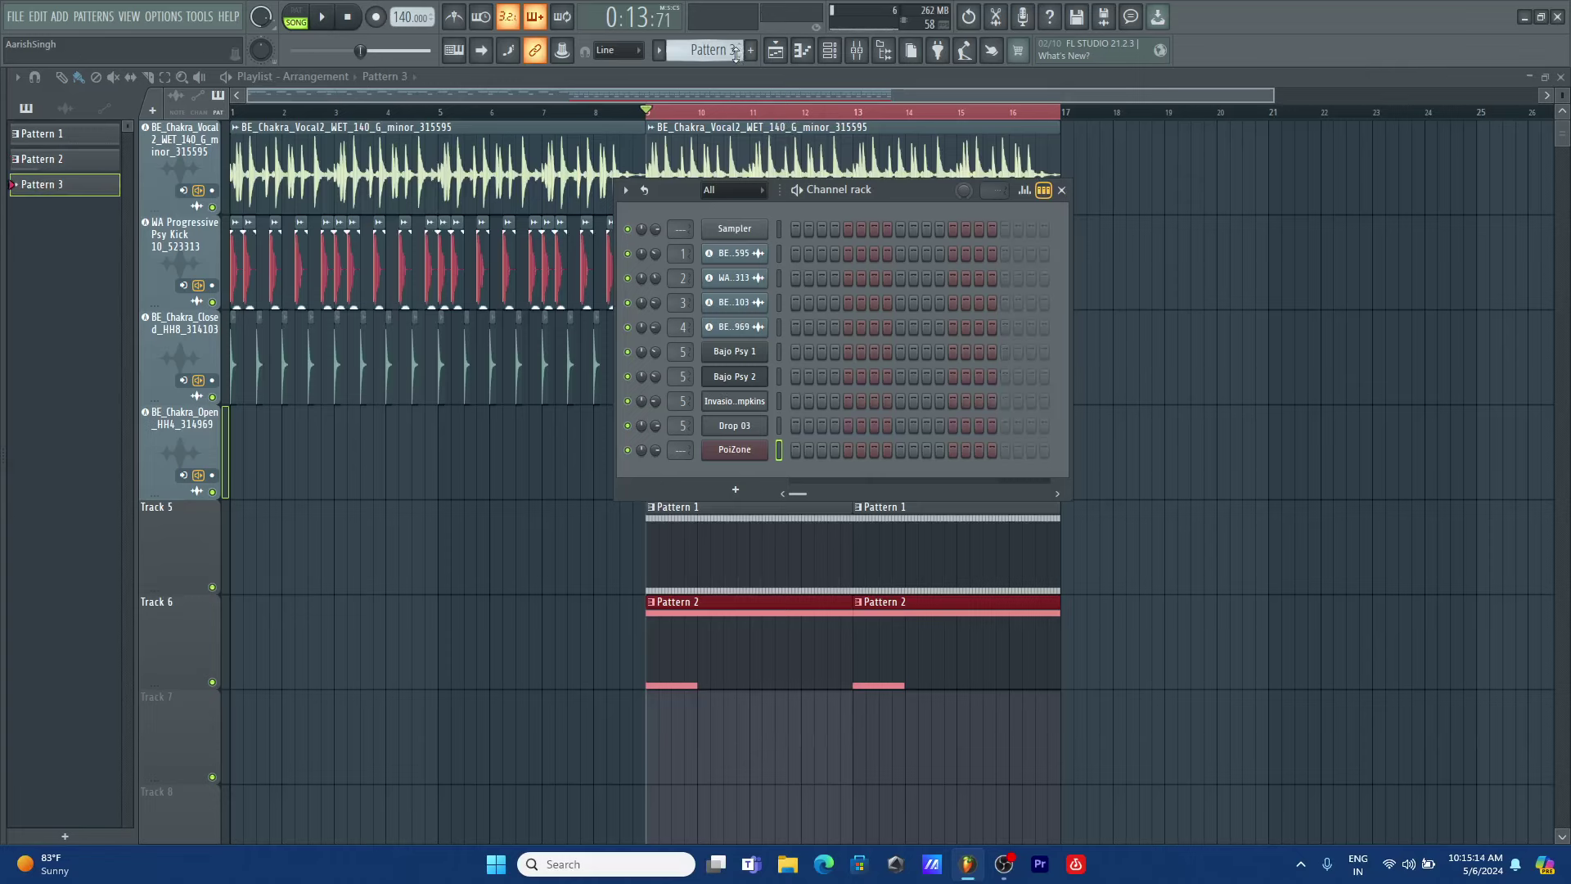
{"action": "key", "text": "F7"}
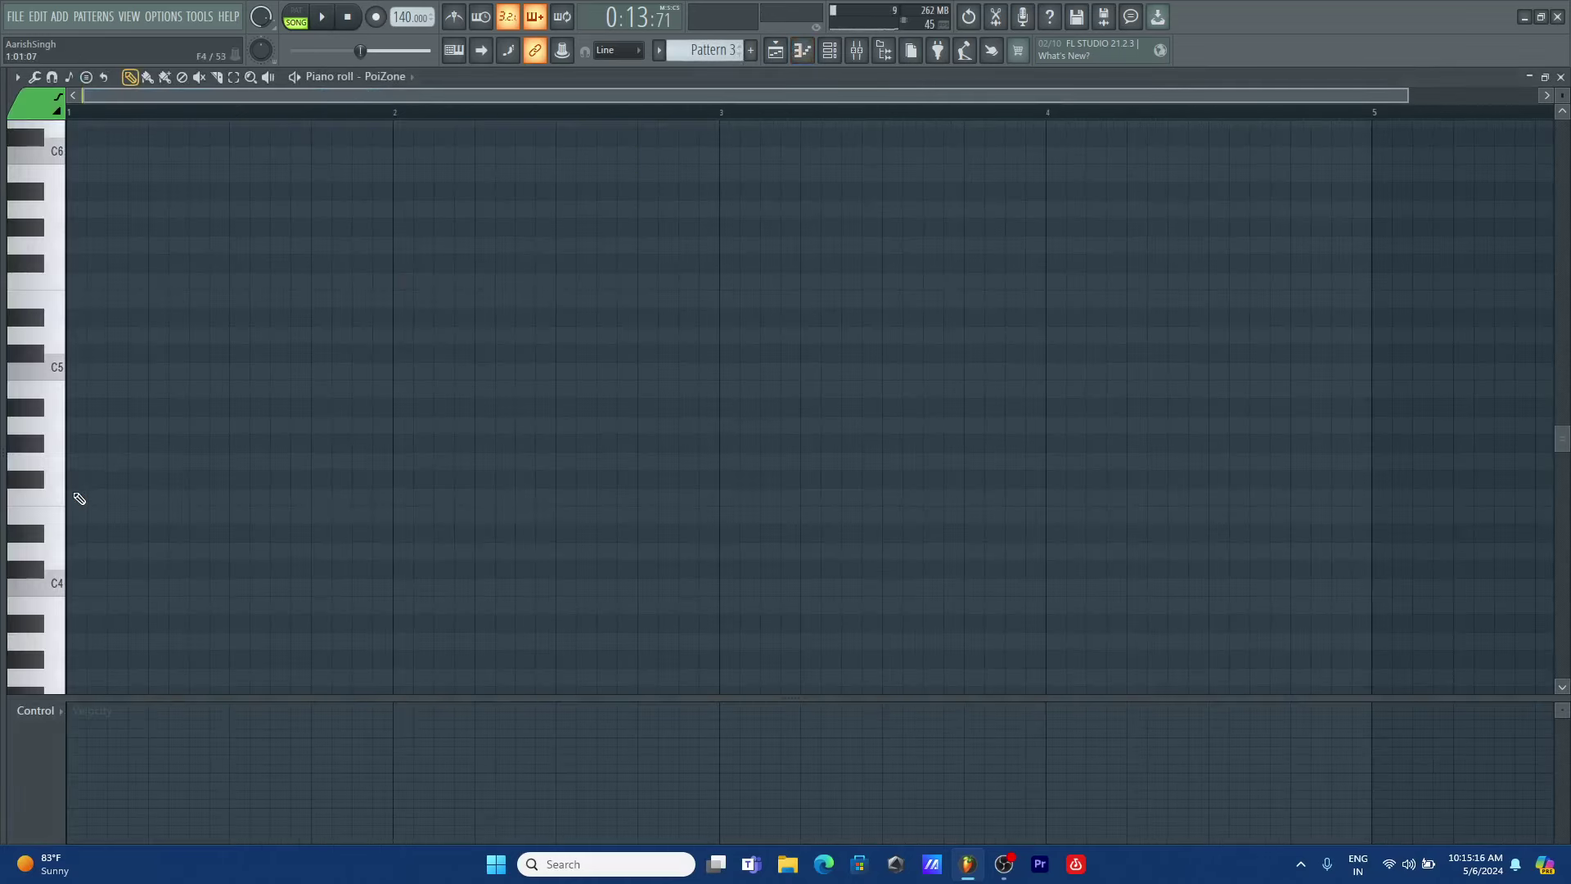
{"action": "left_click", "coordinate": [82, 462]}
{"action": "mouse_move", "coordinate": [391, 462]}
{"action": "left_mouse_down"}
{"action": "mouse_move", "coordinate": [635, 494]}
{"action": "mouse_move", "coordinate": [1352, 523]}
{"action": "left_mouse_up"}
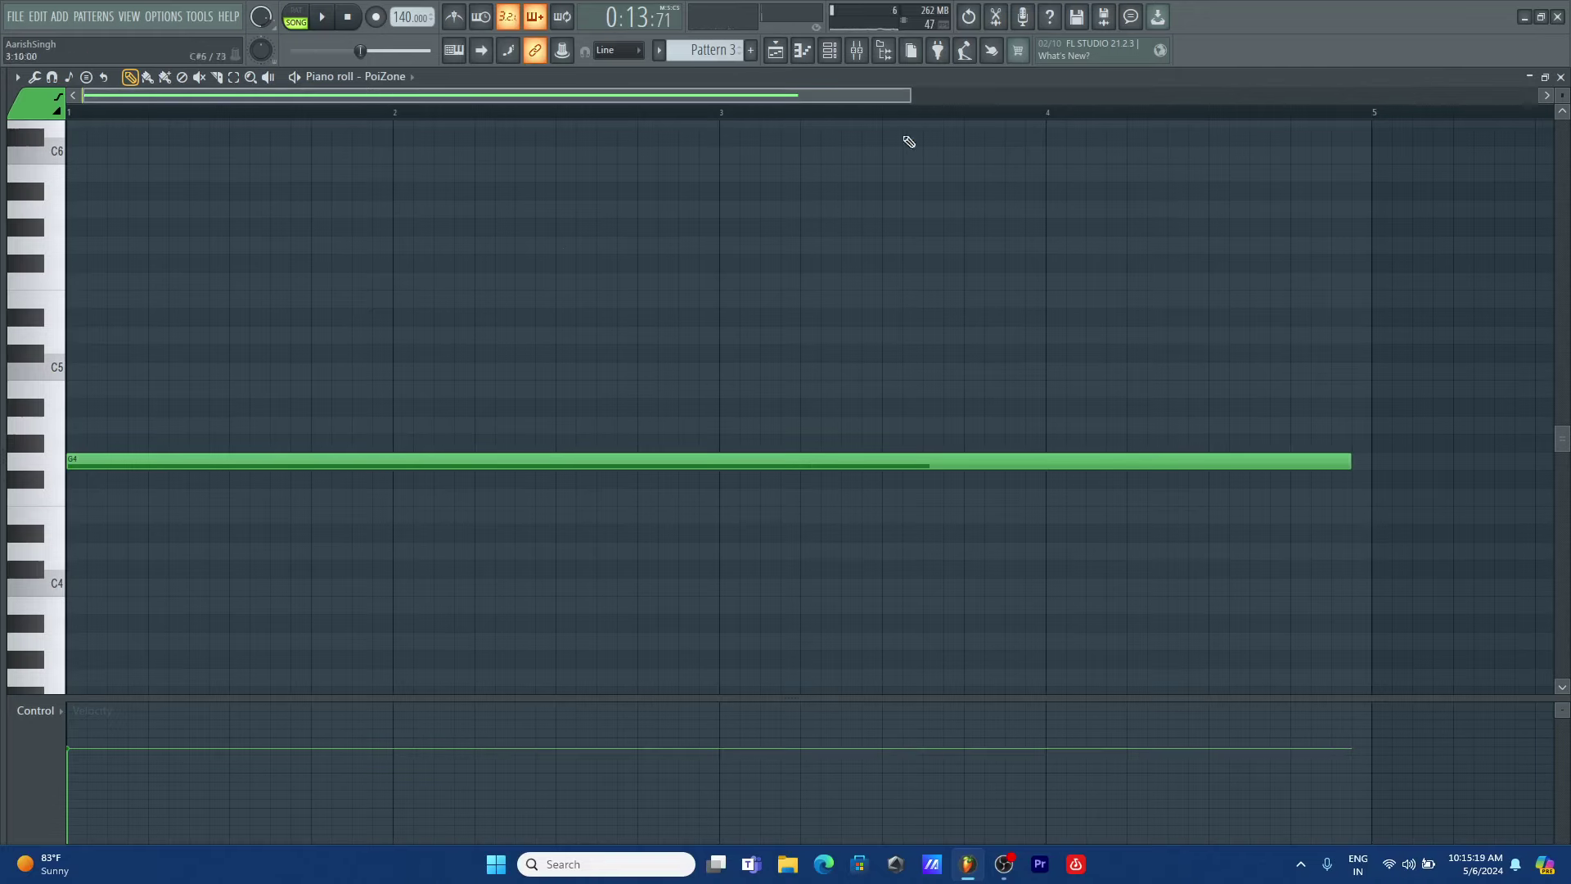
- Place Pattern 3 twice on playlist Track 7, starting at bars 1 and 5
{"action": "left_click", "coordinate": [802, 50]}
{"action": "left_click_drag", "start_coordinate": [299, 672], "coordinate": [260, 750]}
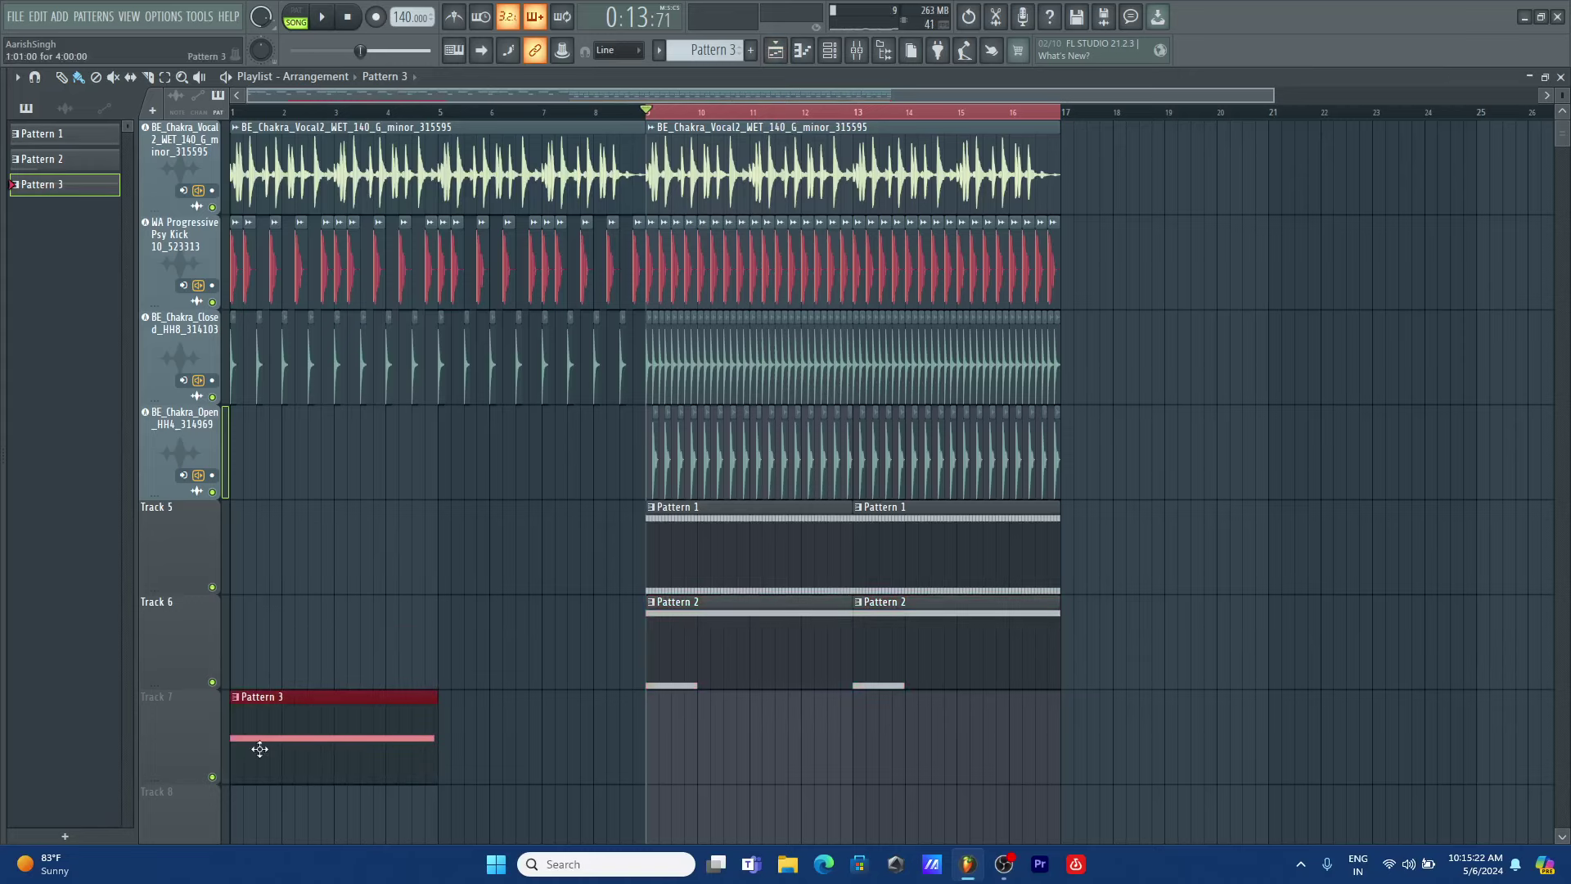
{"action": "scroll", "coordinate": [309, 740], "scroll_direction": "down", "scroll_amount": 2}
{"action": "left_click", "coordinate": [438, 582]}
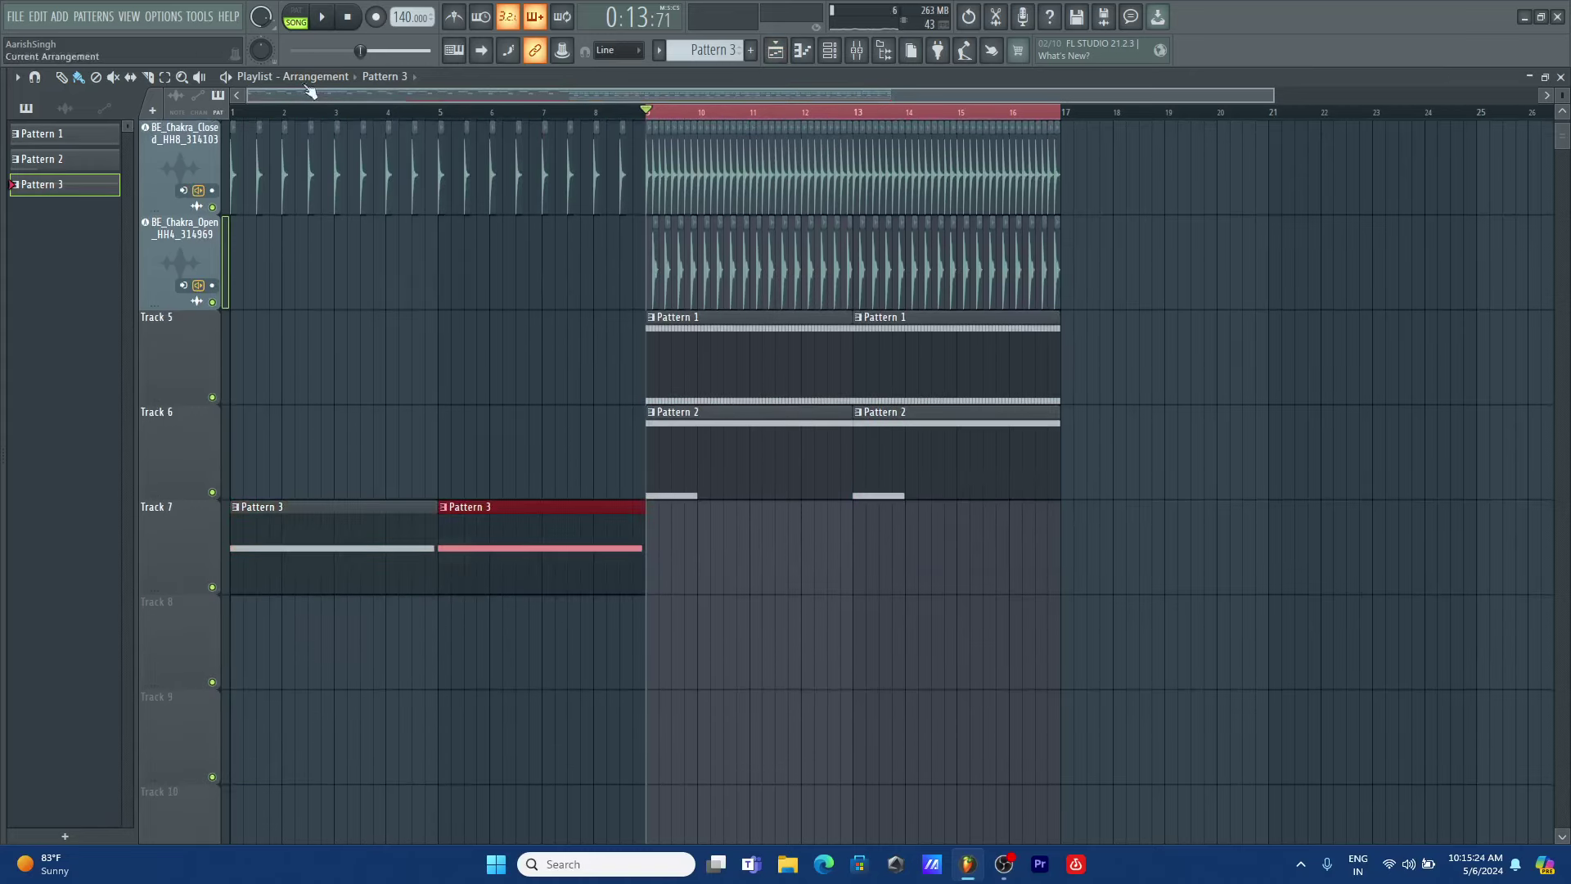
- Play the song from the start and route the PoiZone channel to mixer track 5
{"action": "left_click", "coordinate": [244, 113]}
{"action": "key", "text": "space"}
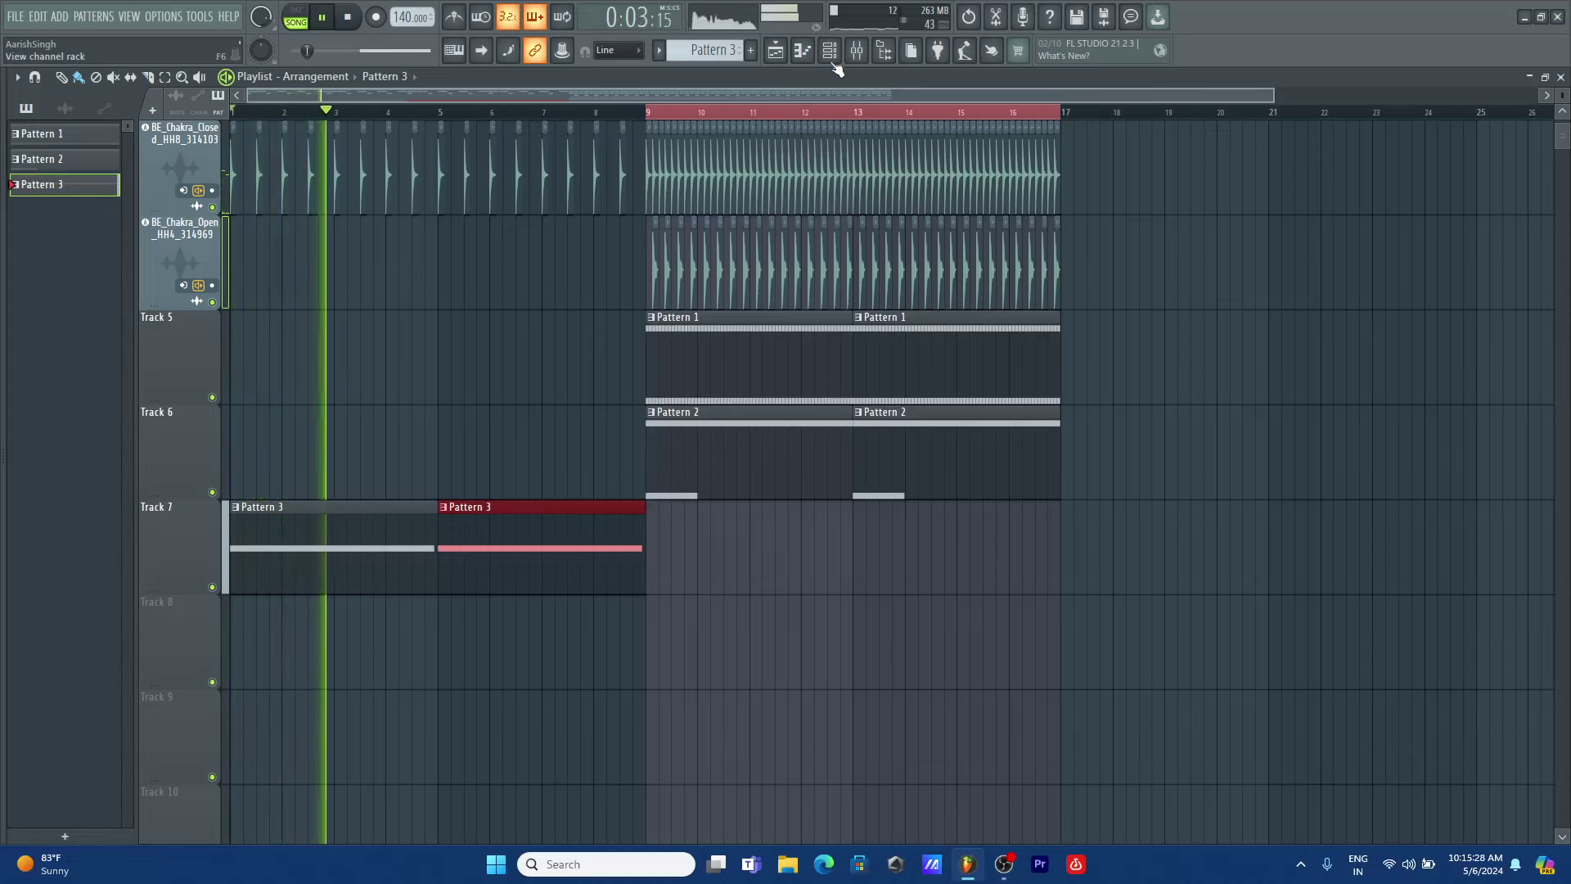
{"action": "key", "text": "F6"}
{"action": "left_click_drag", "start_coordinate": [680, 450], "coordinate": [680, 424]}
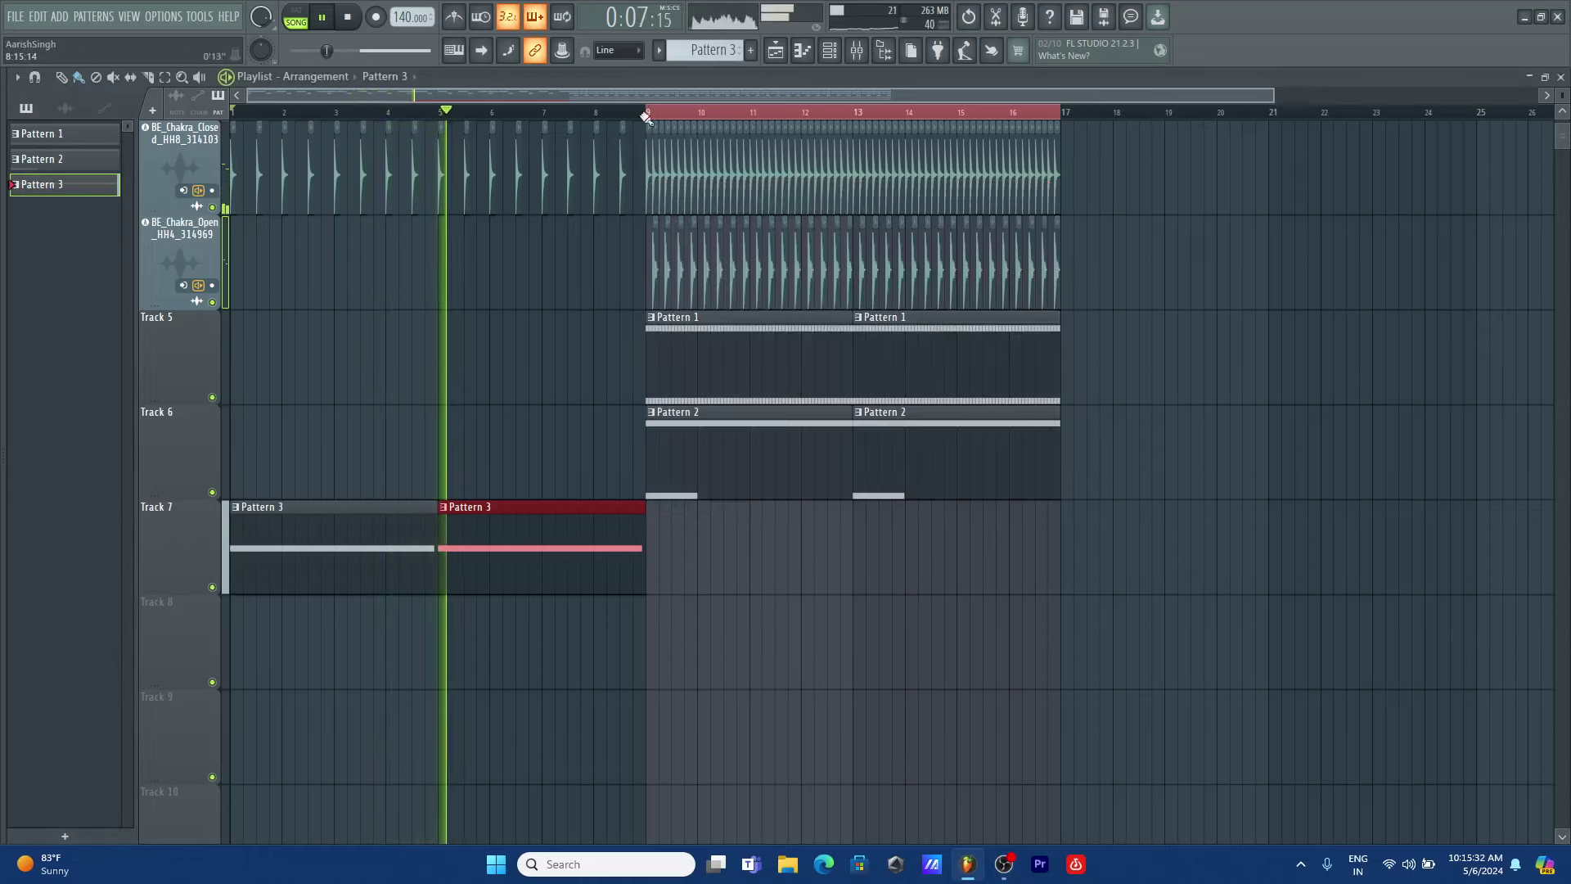
{"action": "key", "text": "F6"}
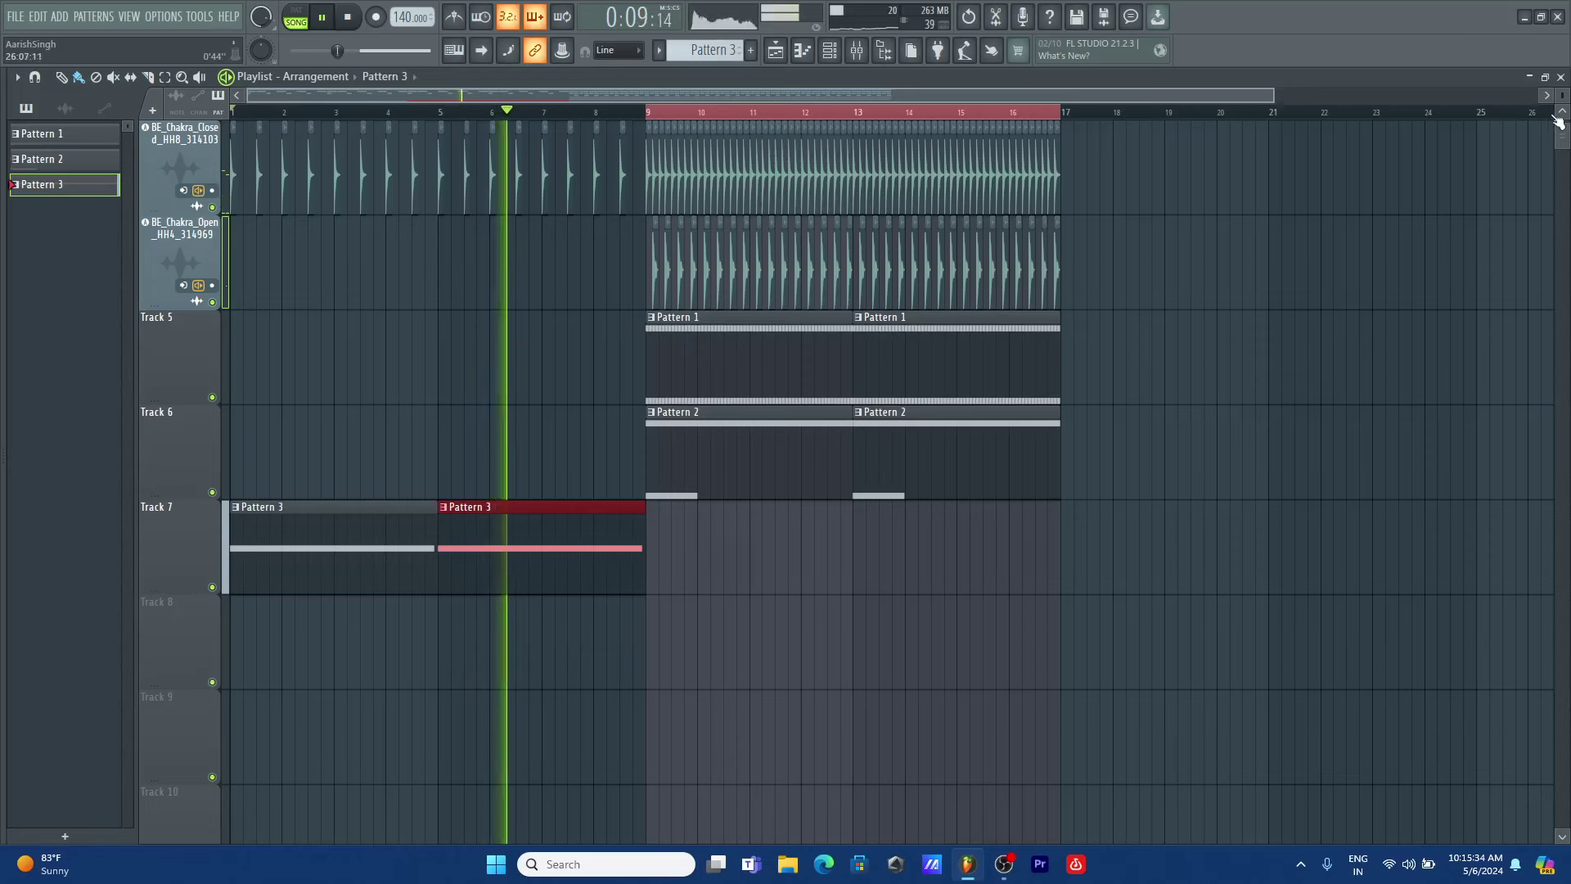
- Adjust the panning of the Invasio...mpkins channel while the song plays, stopping playback when done
{"action": "scroll", "coordinate": [1559, 98], "scroll_direction": "down", "scroll_amount": 4}
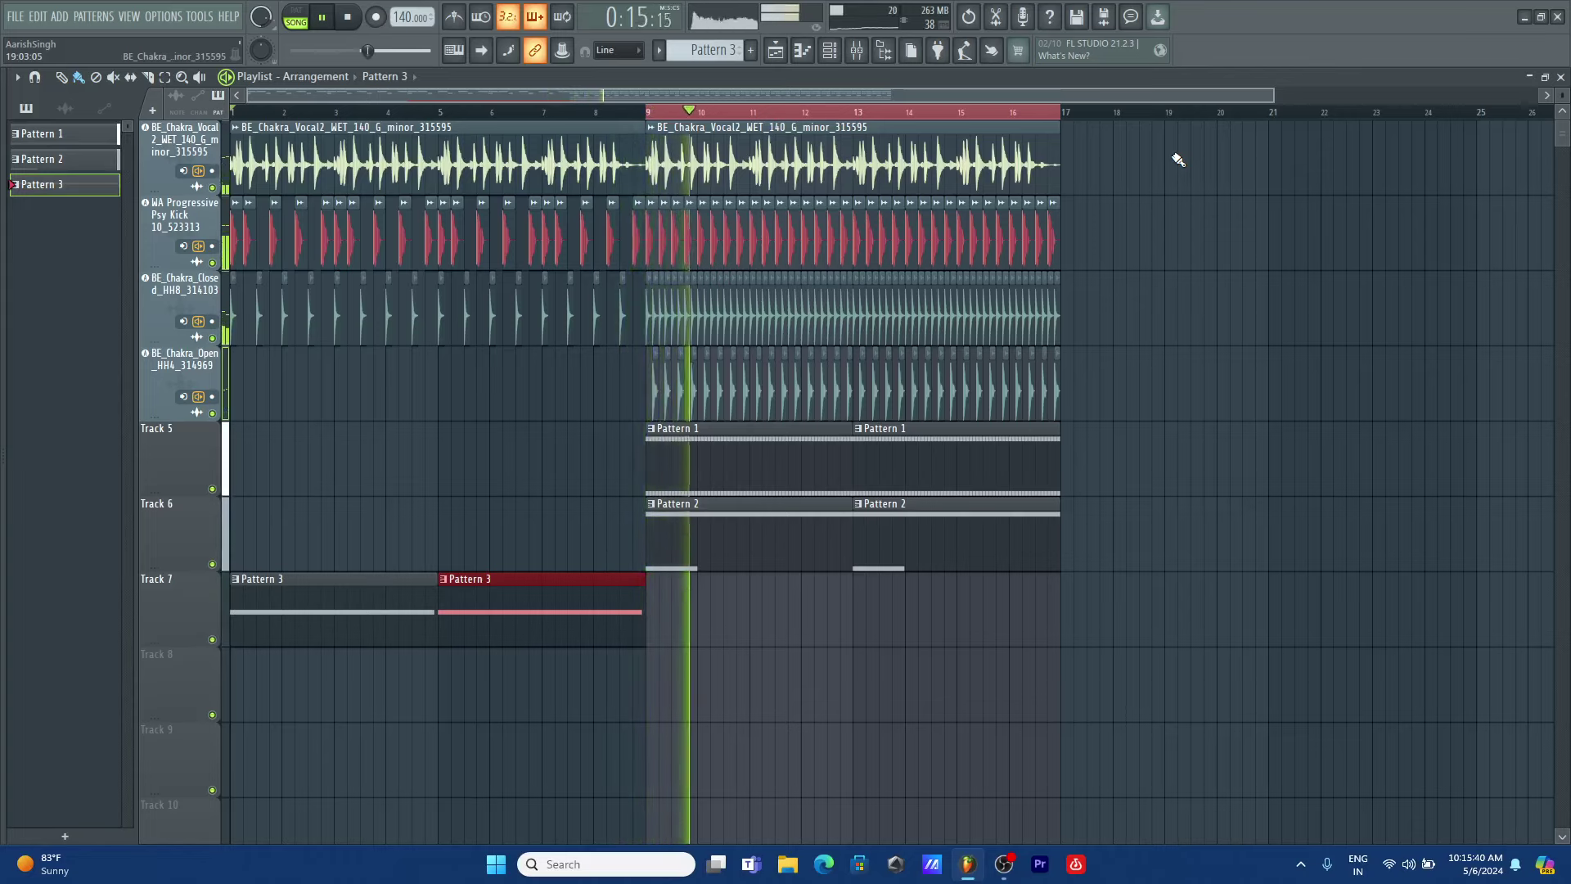
{"action": "key", "text": "F6"}
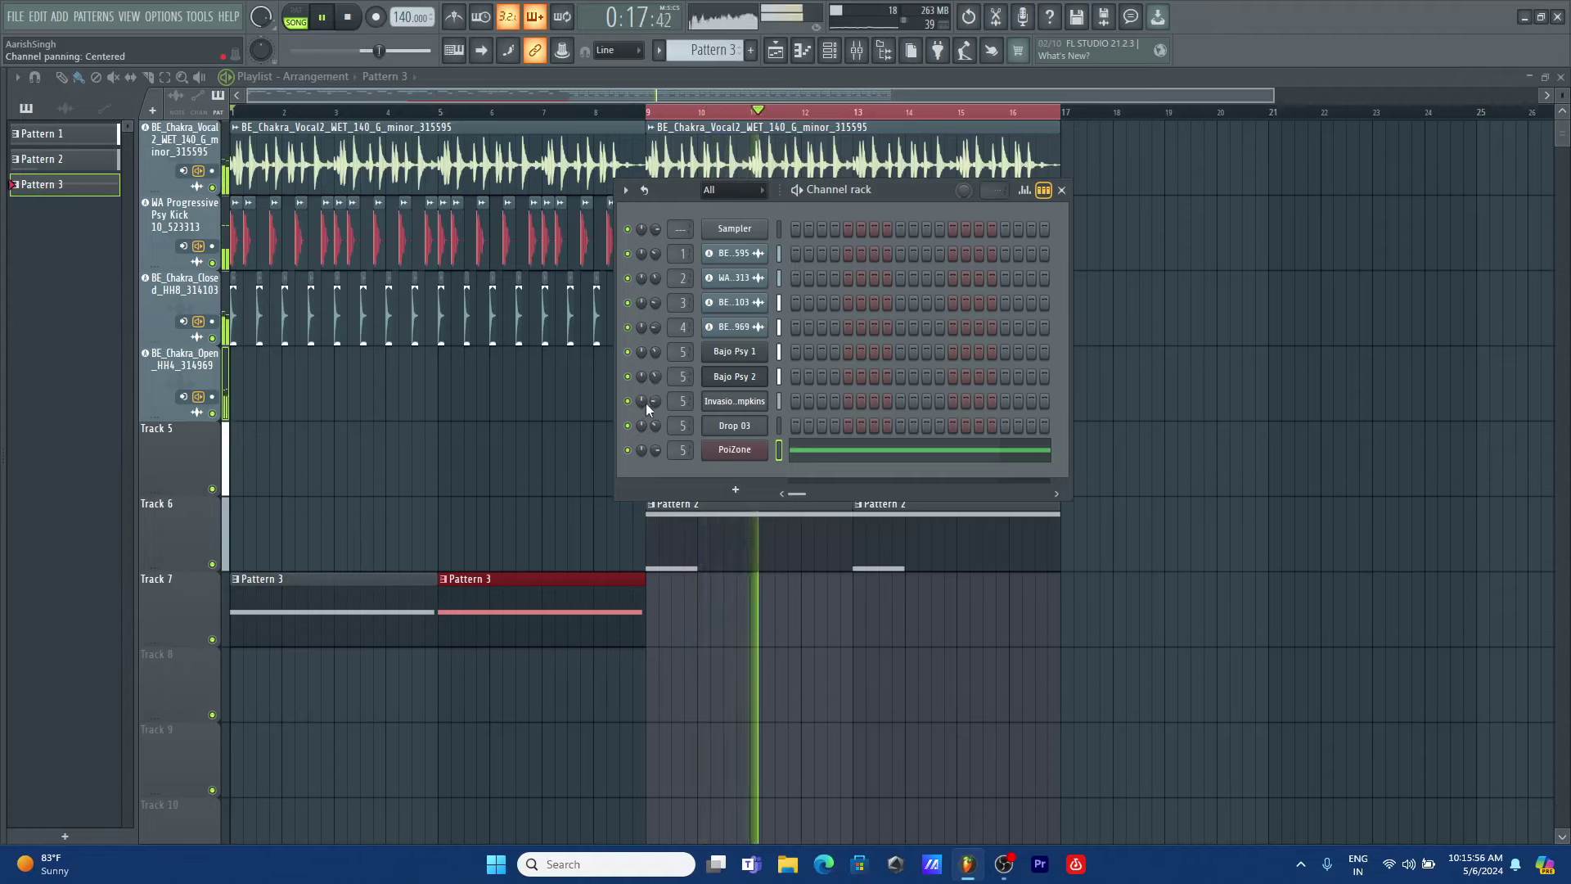
{"action": "left_click_drag", "start_coordinate": [642, 400], "coordinate": [641, 356]}
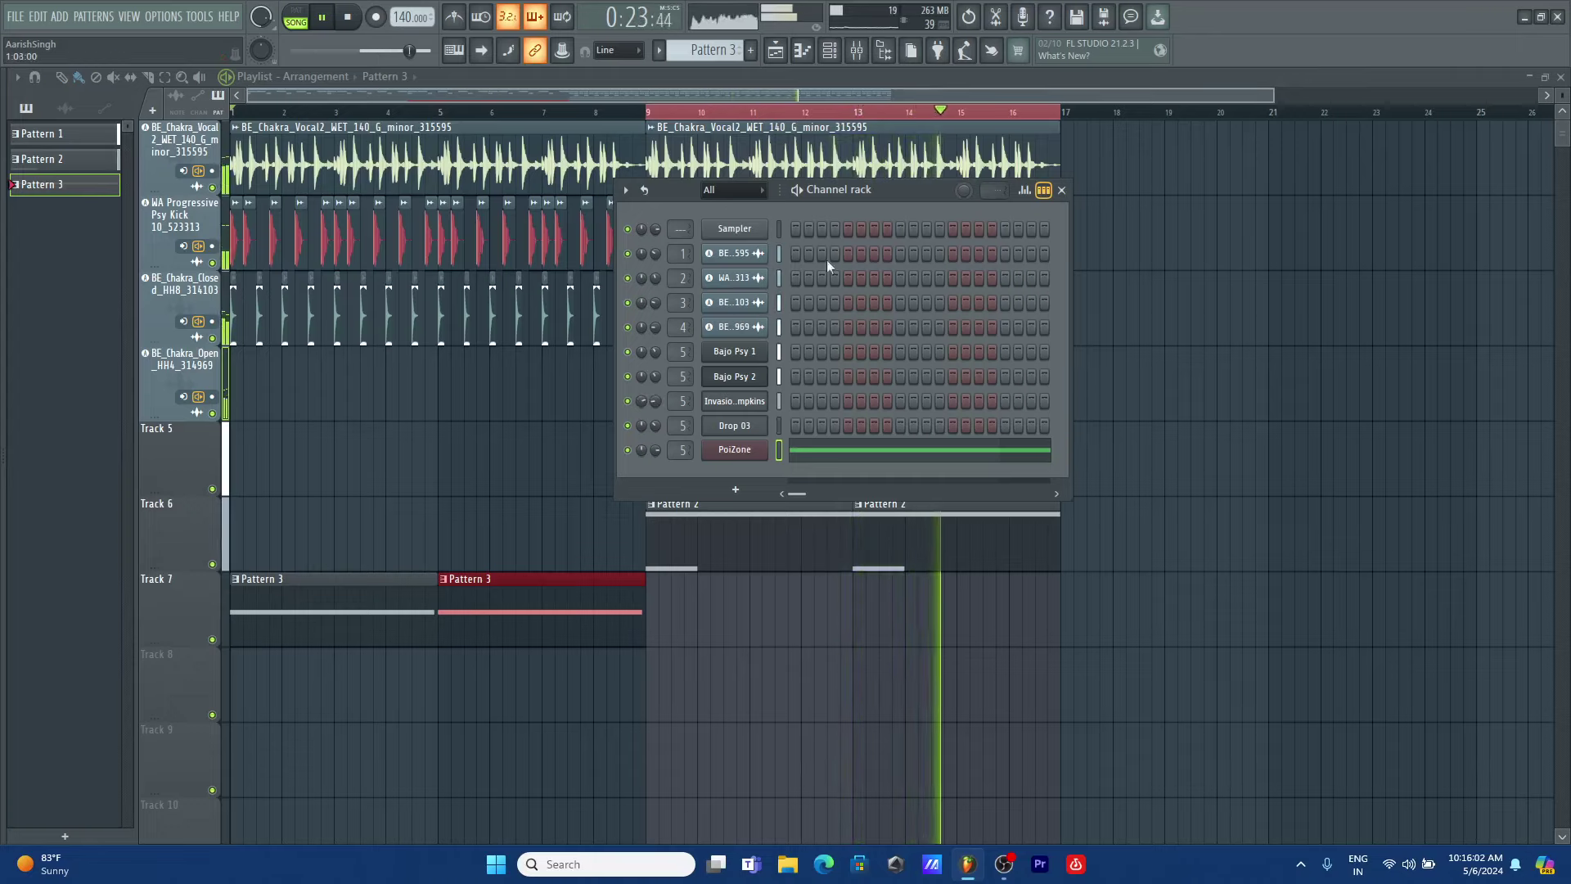
{"action": "key", "text": "space"}
{"action": "key", "text": "F6"}
- Select every playlist clip in bars 9 to 16 on the first six tracks and duplicate them starting at bar 17
{"action": "left_click_drag", "start_coordinate": [1077, 168], "coordinate": [670, 576]}
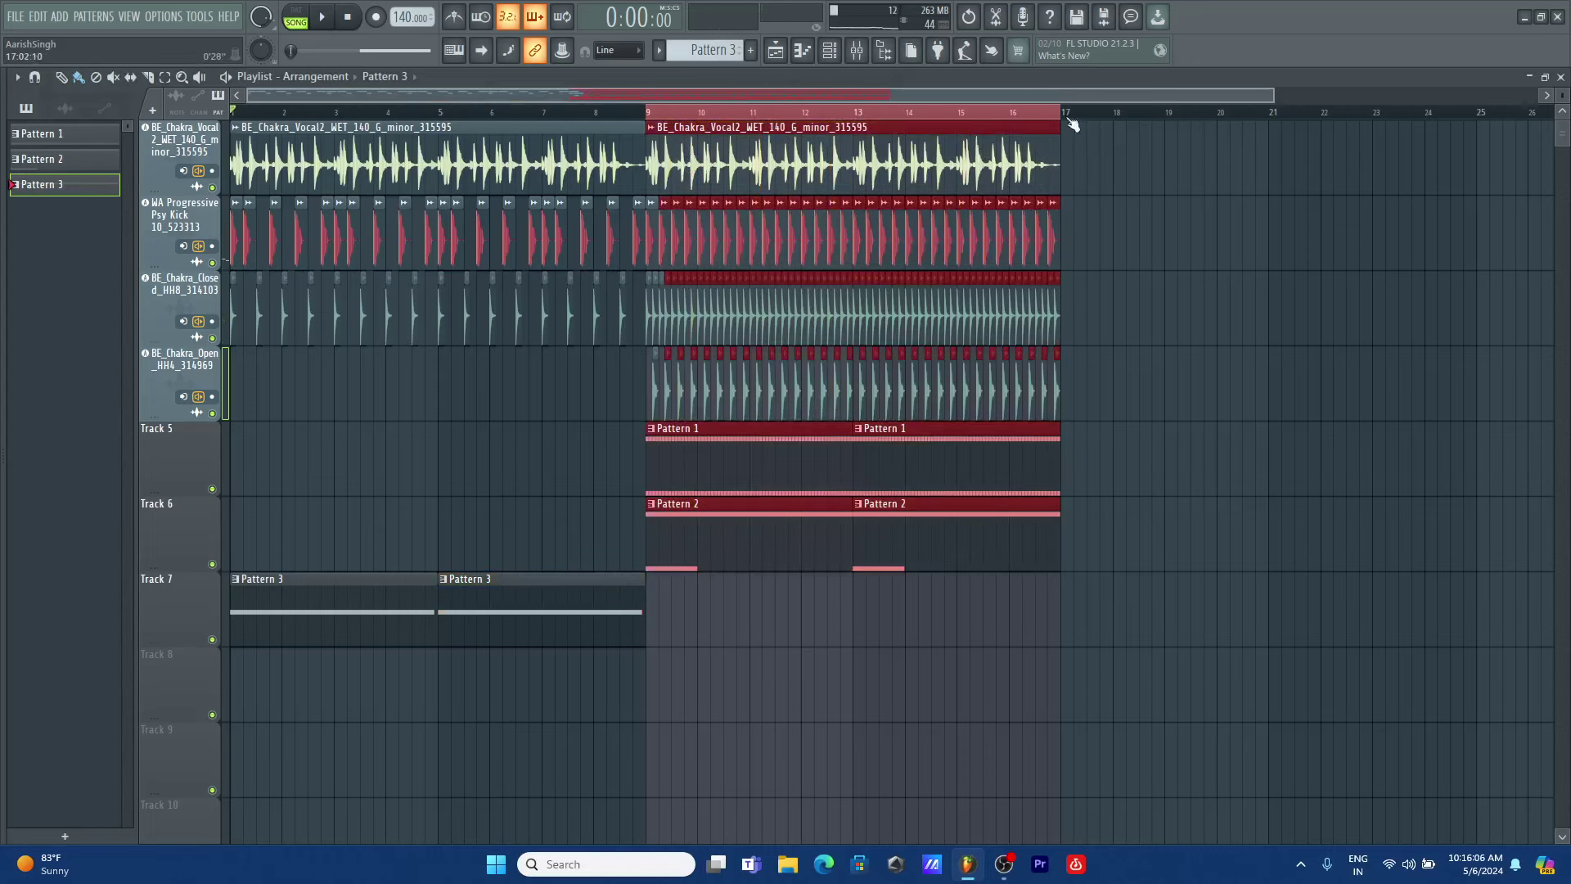
{"action": "left_click_drag", "start_coordinate": [1273, 95], "coordinate": [1117, 97]}
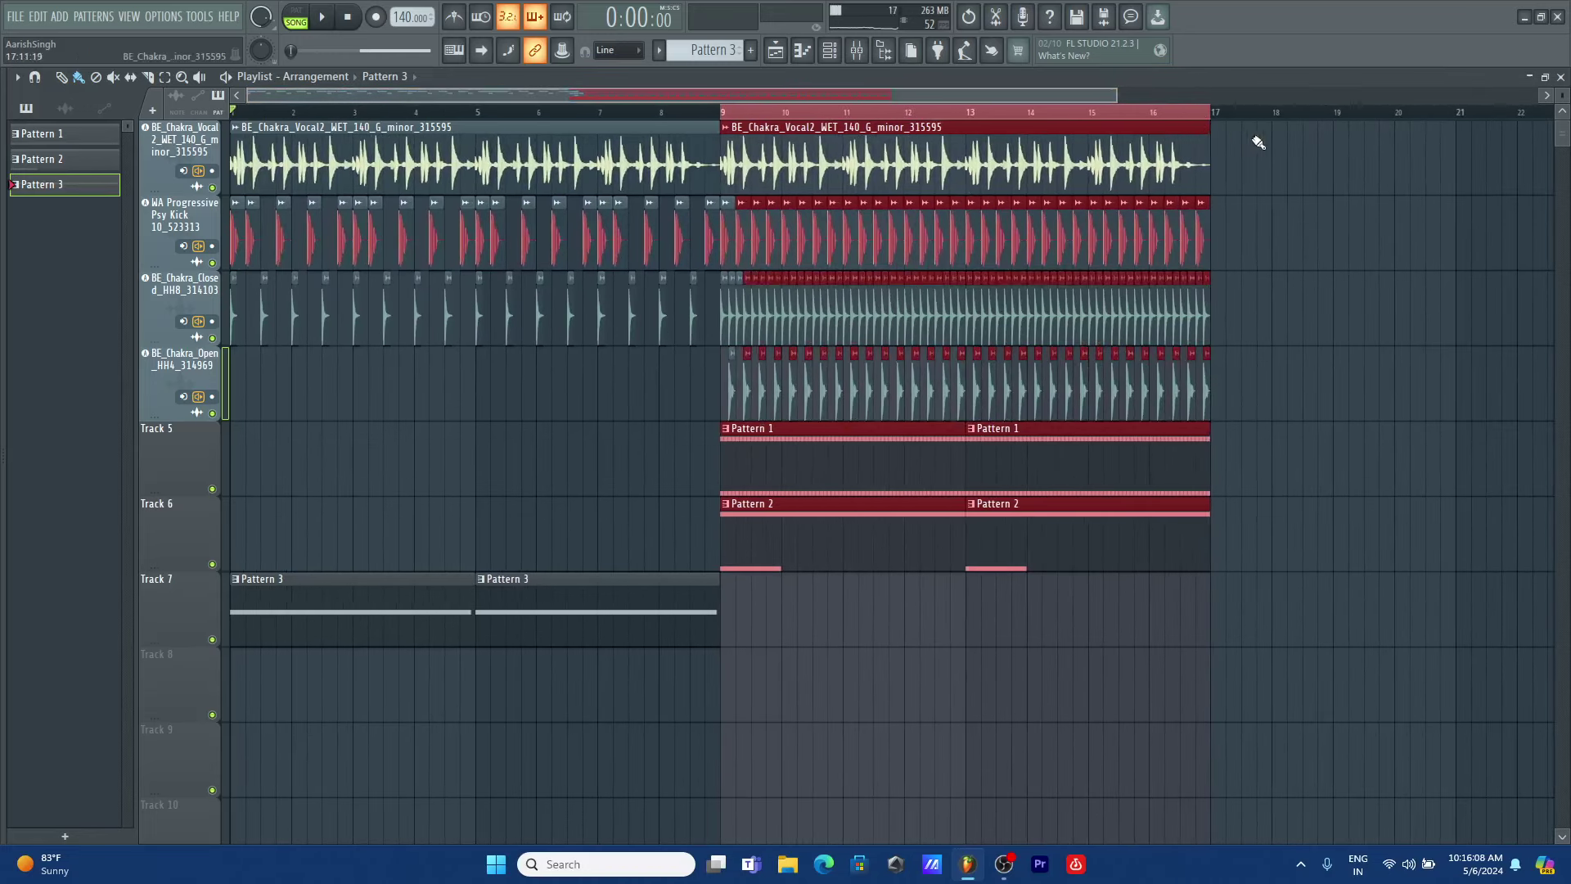
{"action": "left_click_drag", "start_coordinate": [1253, 141], "coordinate": [723, 533]}
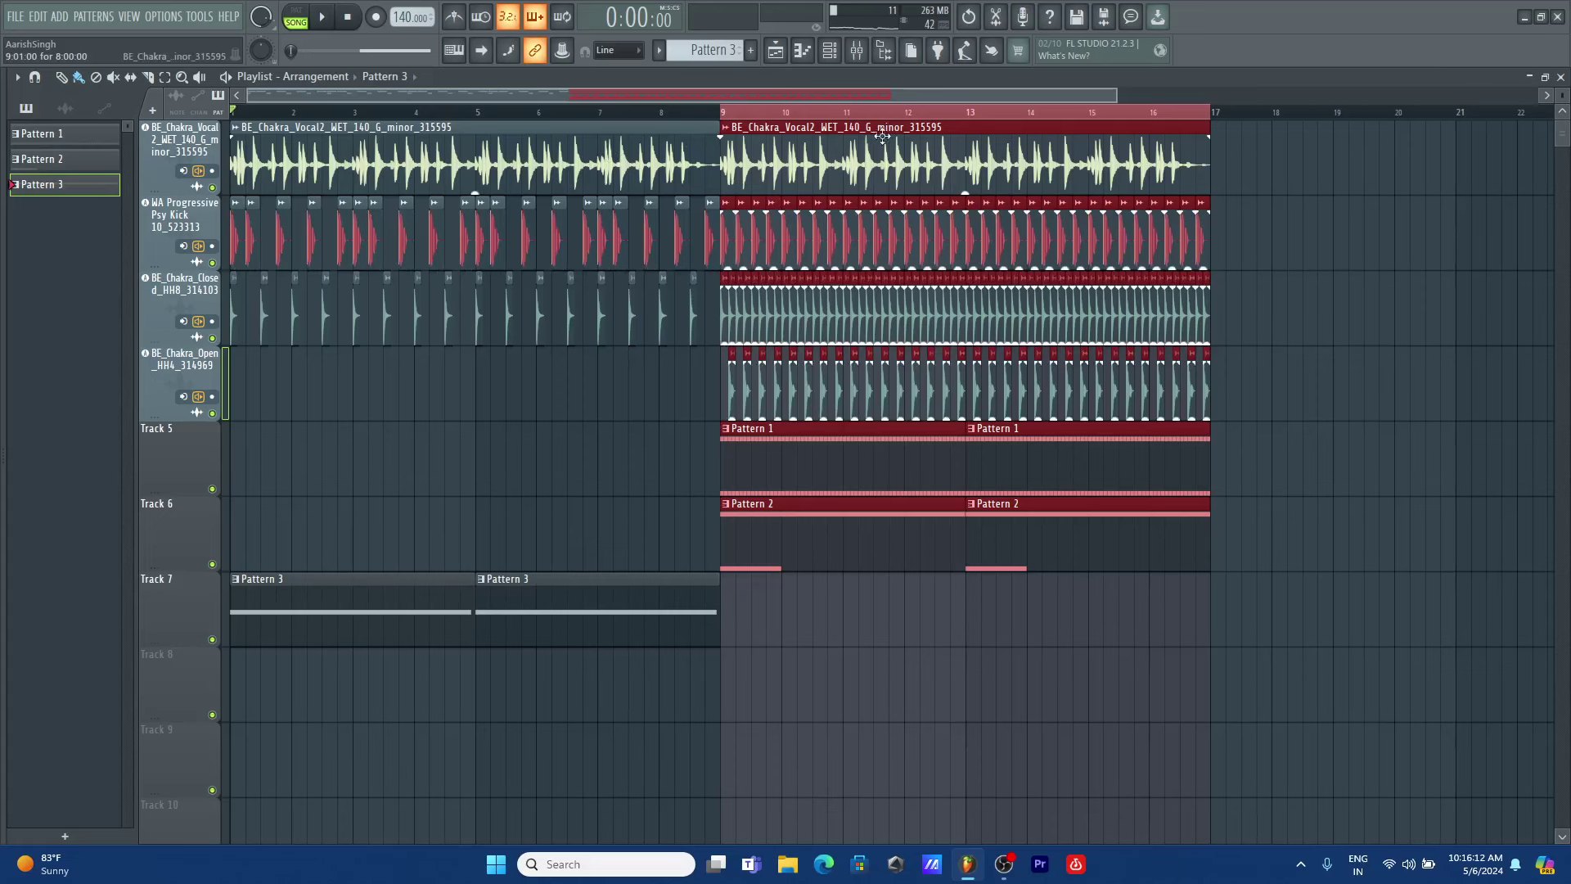
{"action": "key", "text": "ctrl+b"}
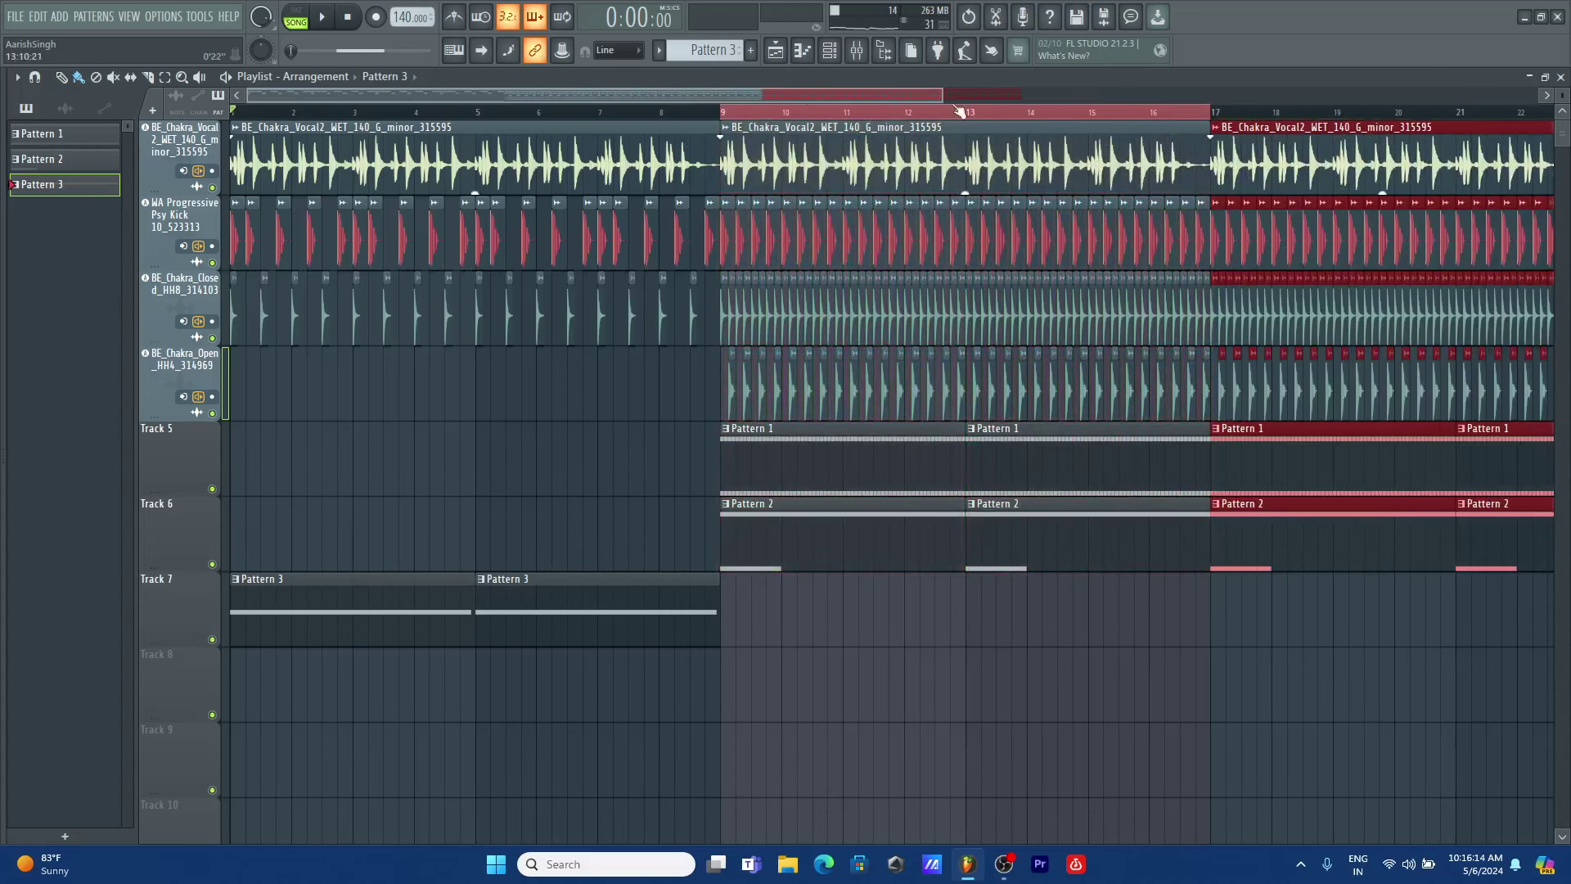
- Clear the playlist's time selection and play the extended arrangement from bar 1
{"action": "left_click", "coordinate": [760, 115]}
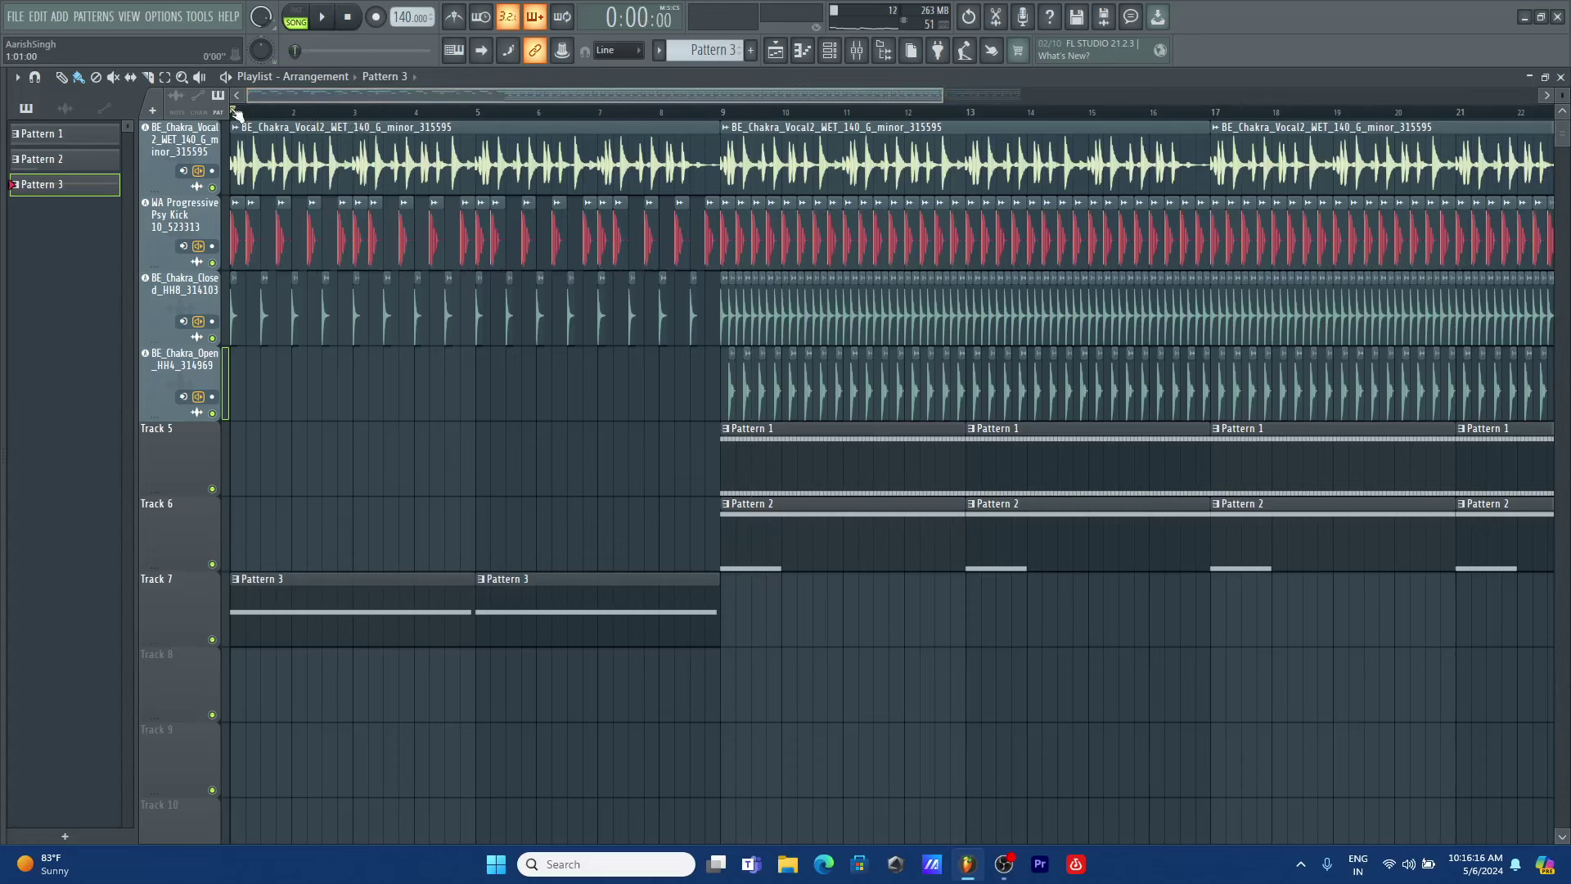
{"action": "left_click_drag", "start_coordinate": [945, 91], "coordinate": [1309, 92]}
{"action": "key", "text": "space"}
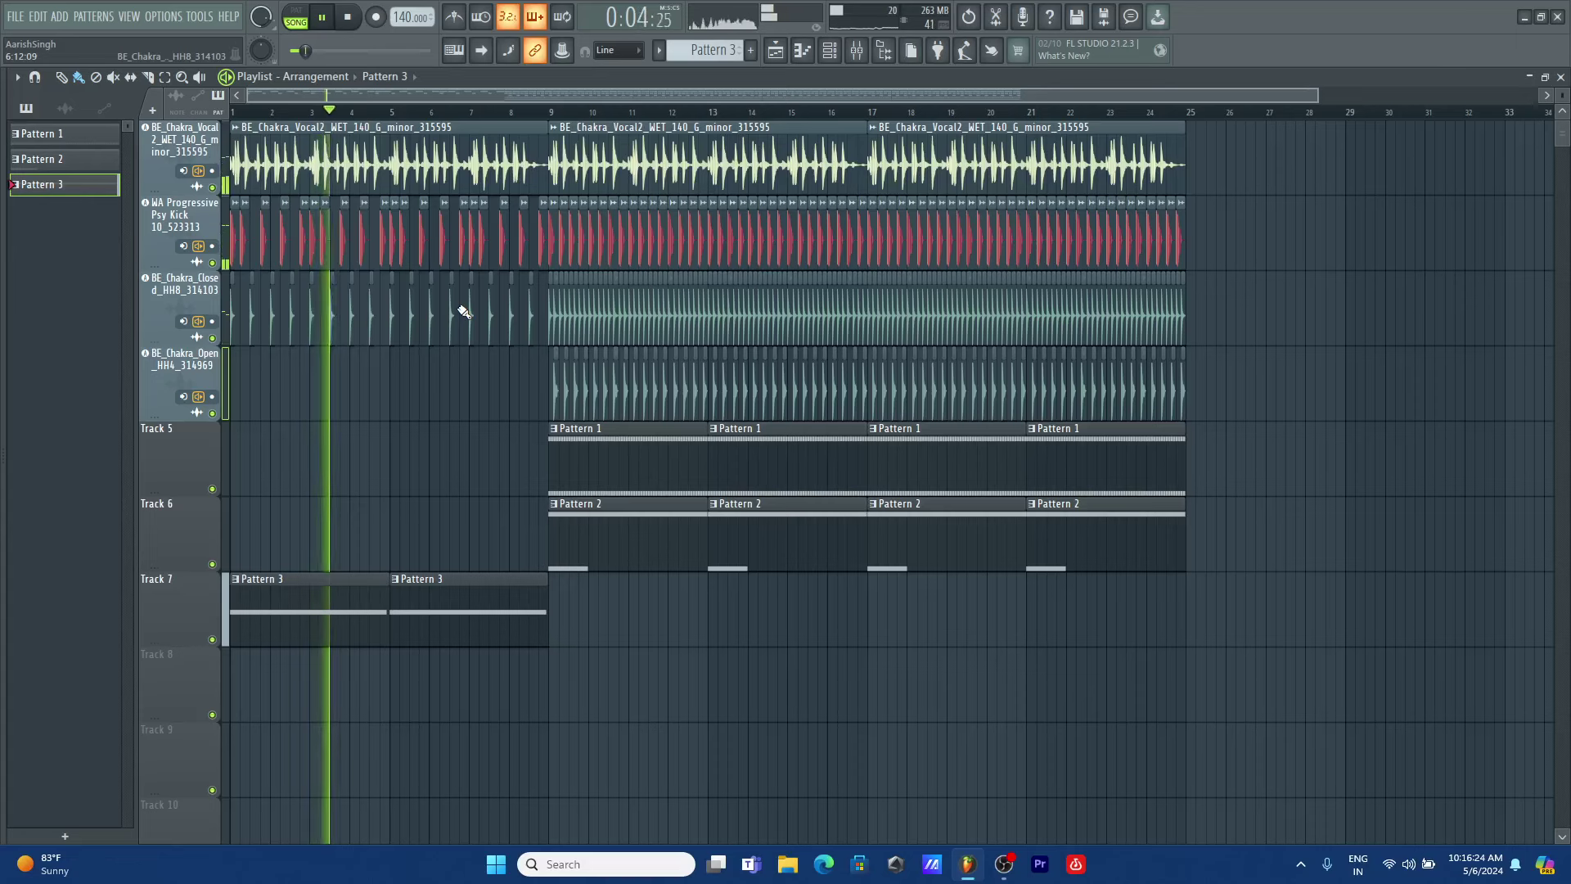
- Stop playback, clear the psy search in the sounds browser and look through the sounds limited to free ones
{"action": "key", "text": "alt+F8"}
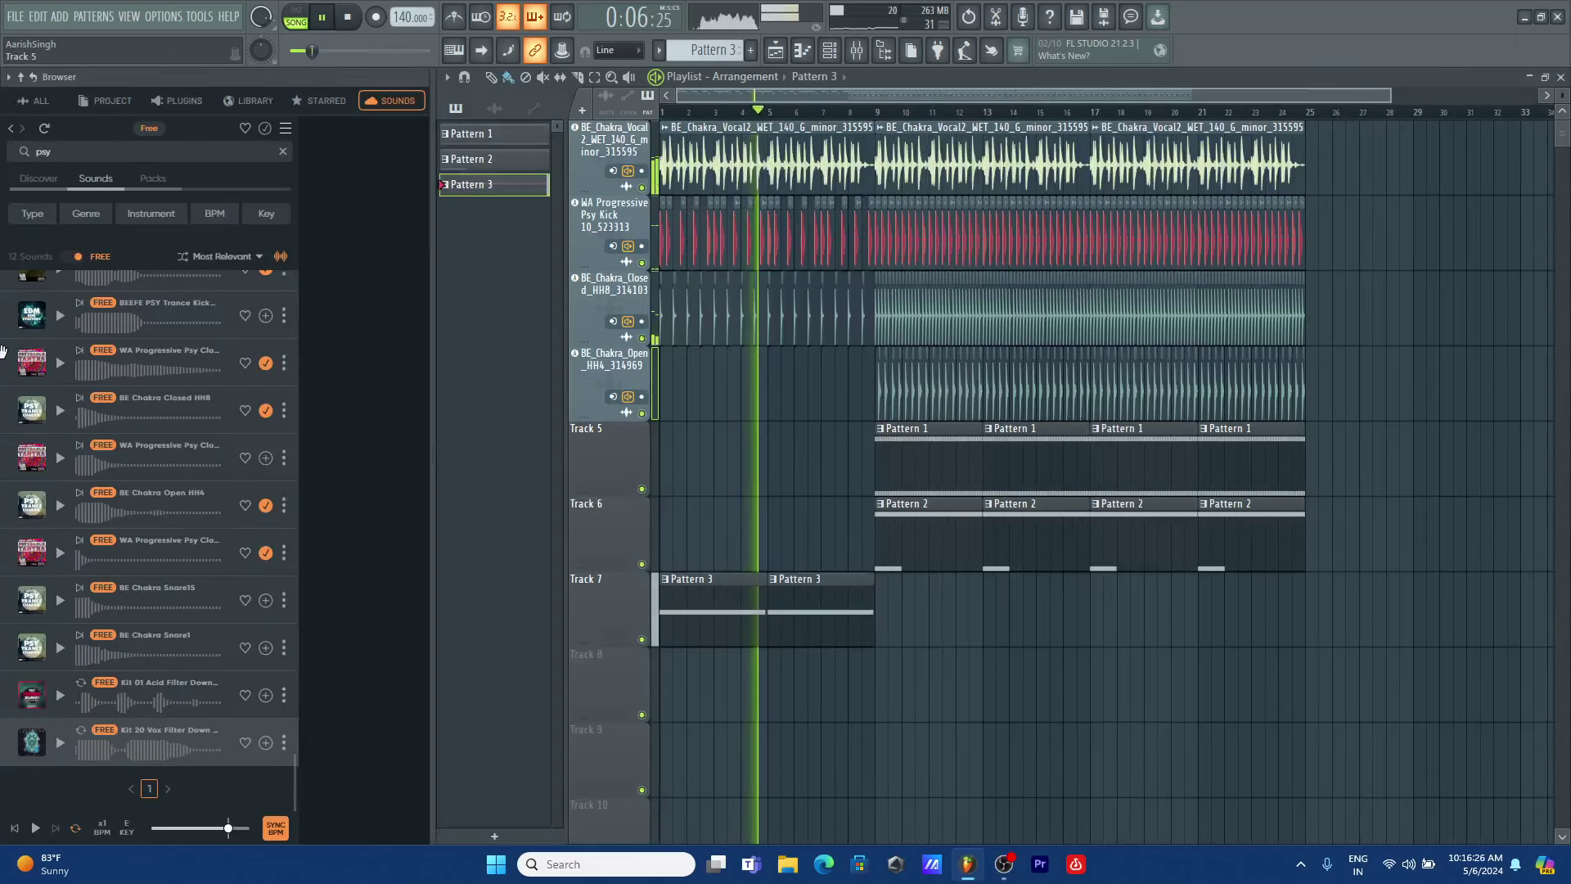
{"action": "key", "text": "space"}
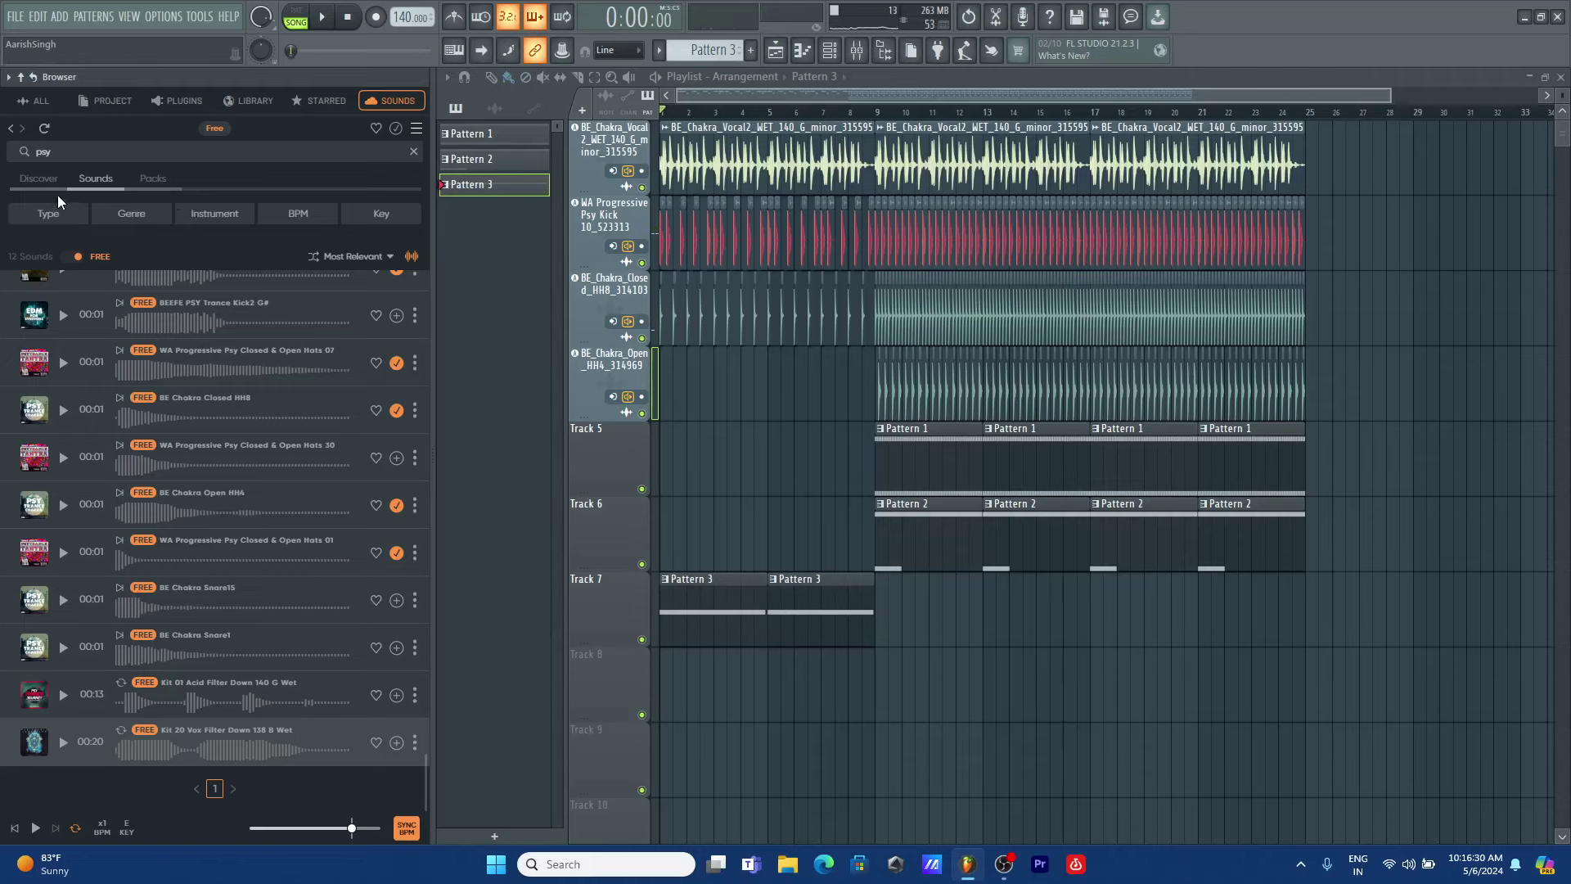
{"action": "scroll", "coordinate": [96, 294], "scroll_direction": "up", "scroll_amount": 2}
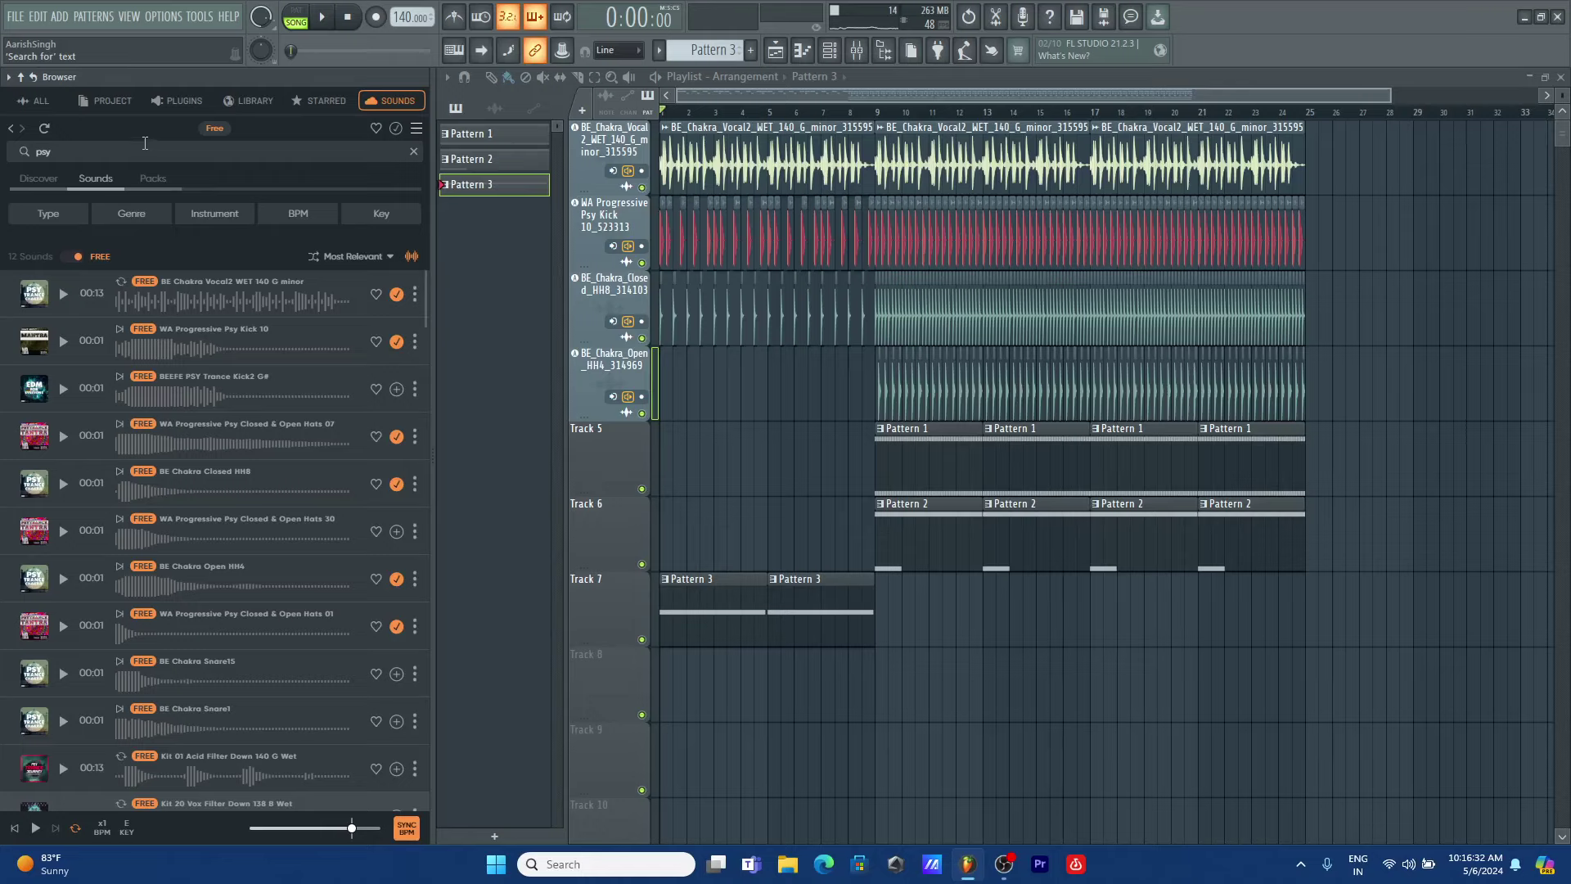
{"action": "left_click", "coordinate": [18, 151]}
{"action": "left_click", "coordinate": [16, 131]}
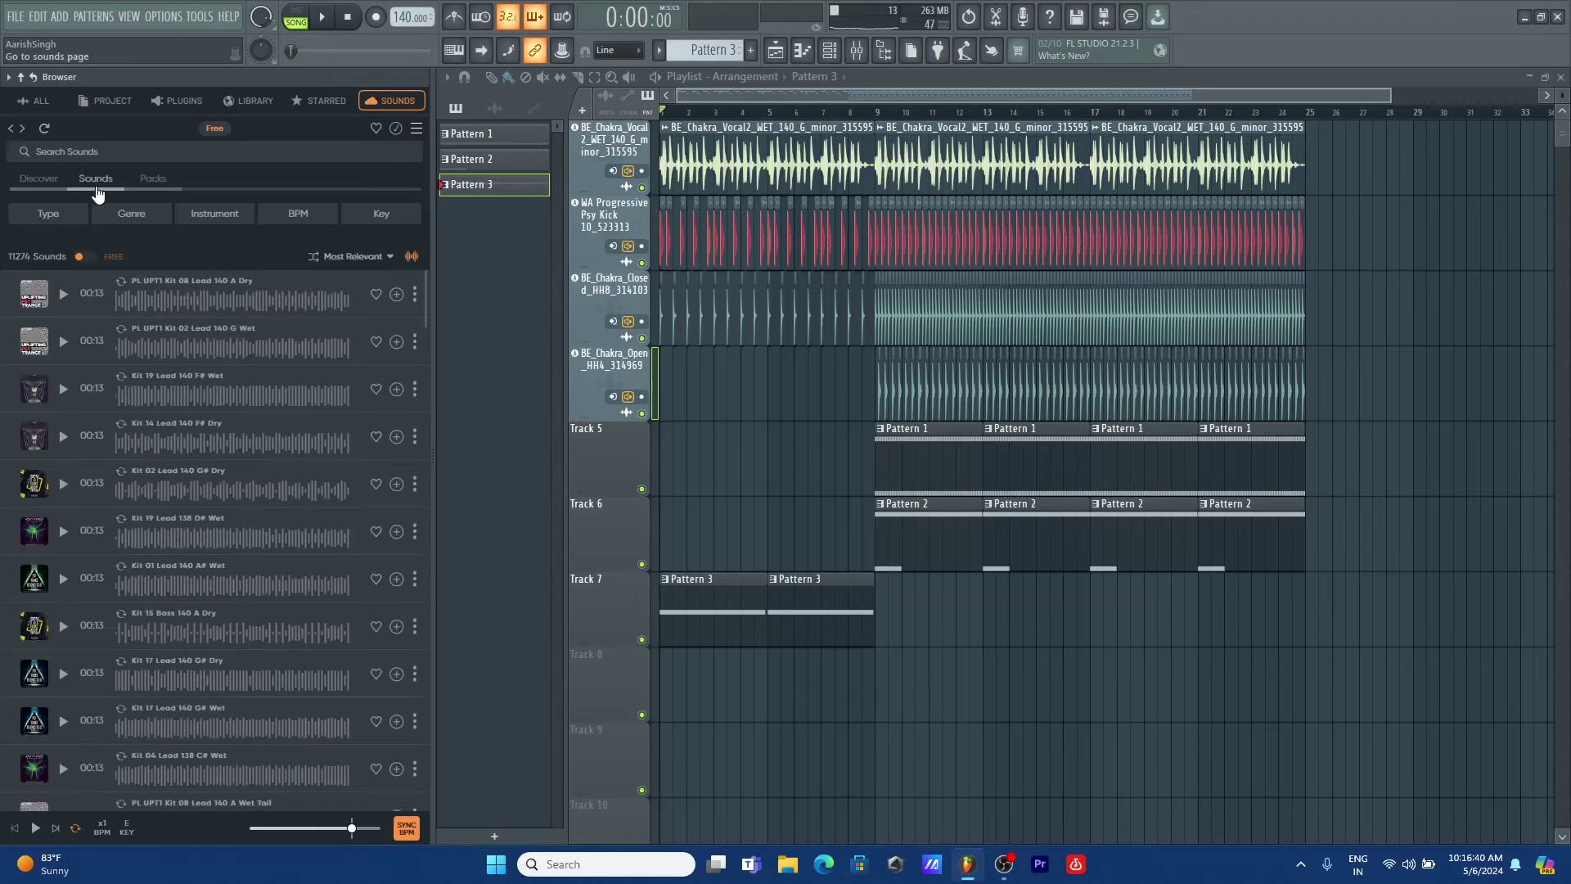
{"action": "left_click", "coordinate": [90, 256]}
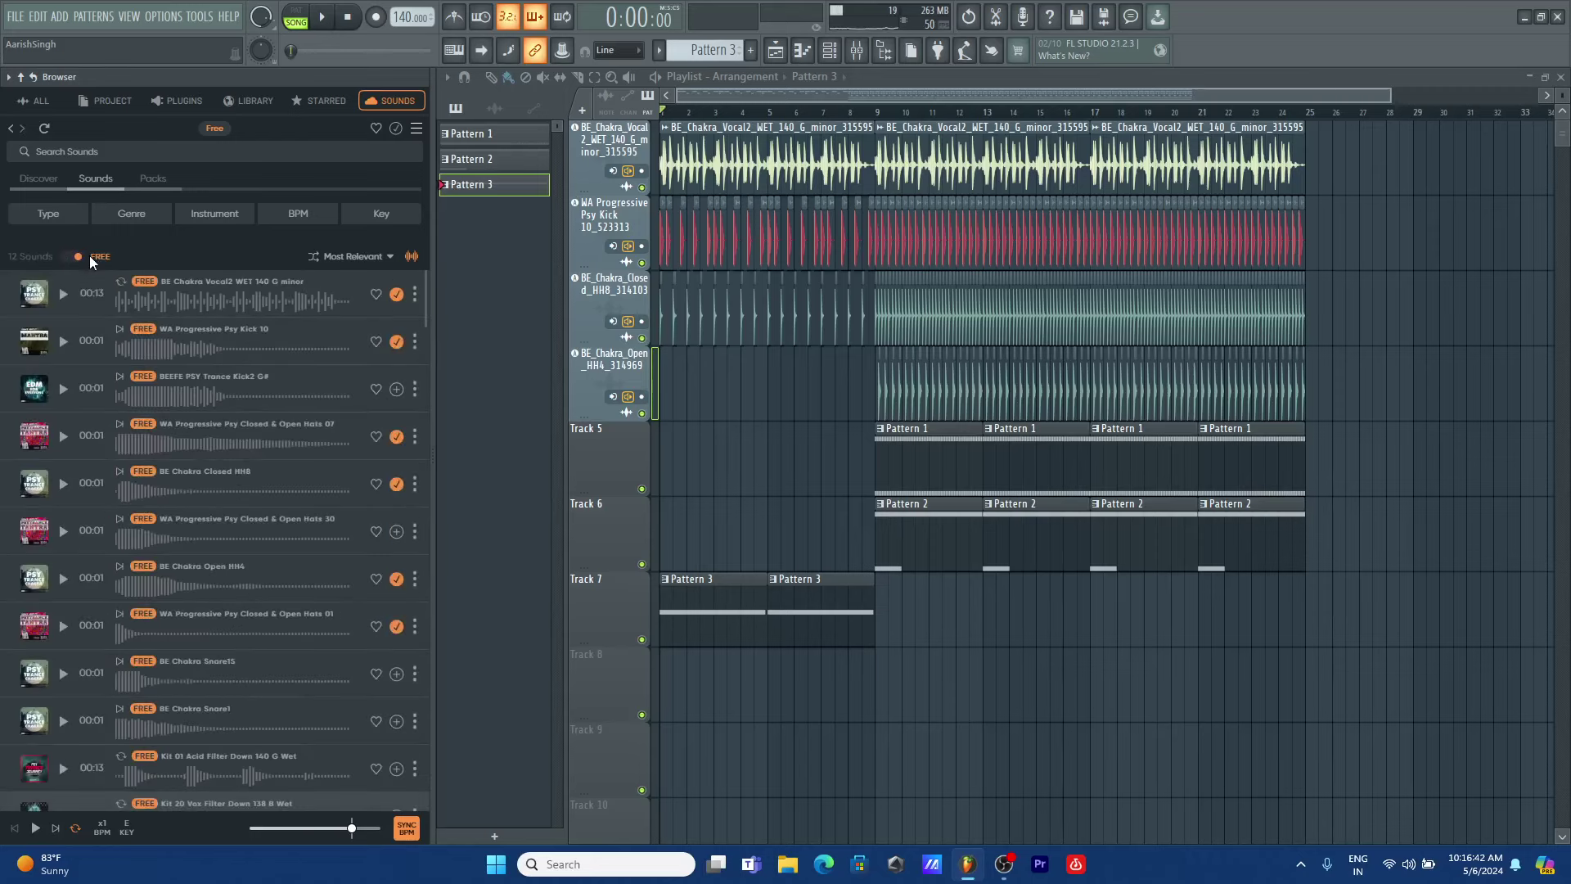
{"action": "scroll", "coordinate": [77, 315], "scroll_direction": "down", "scroll_amount": 3}
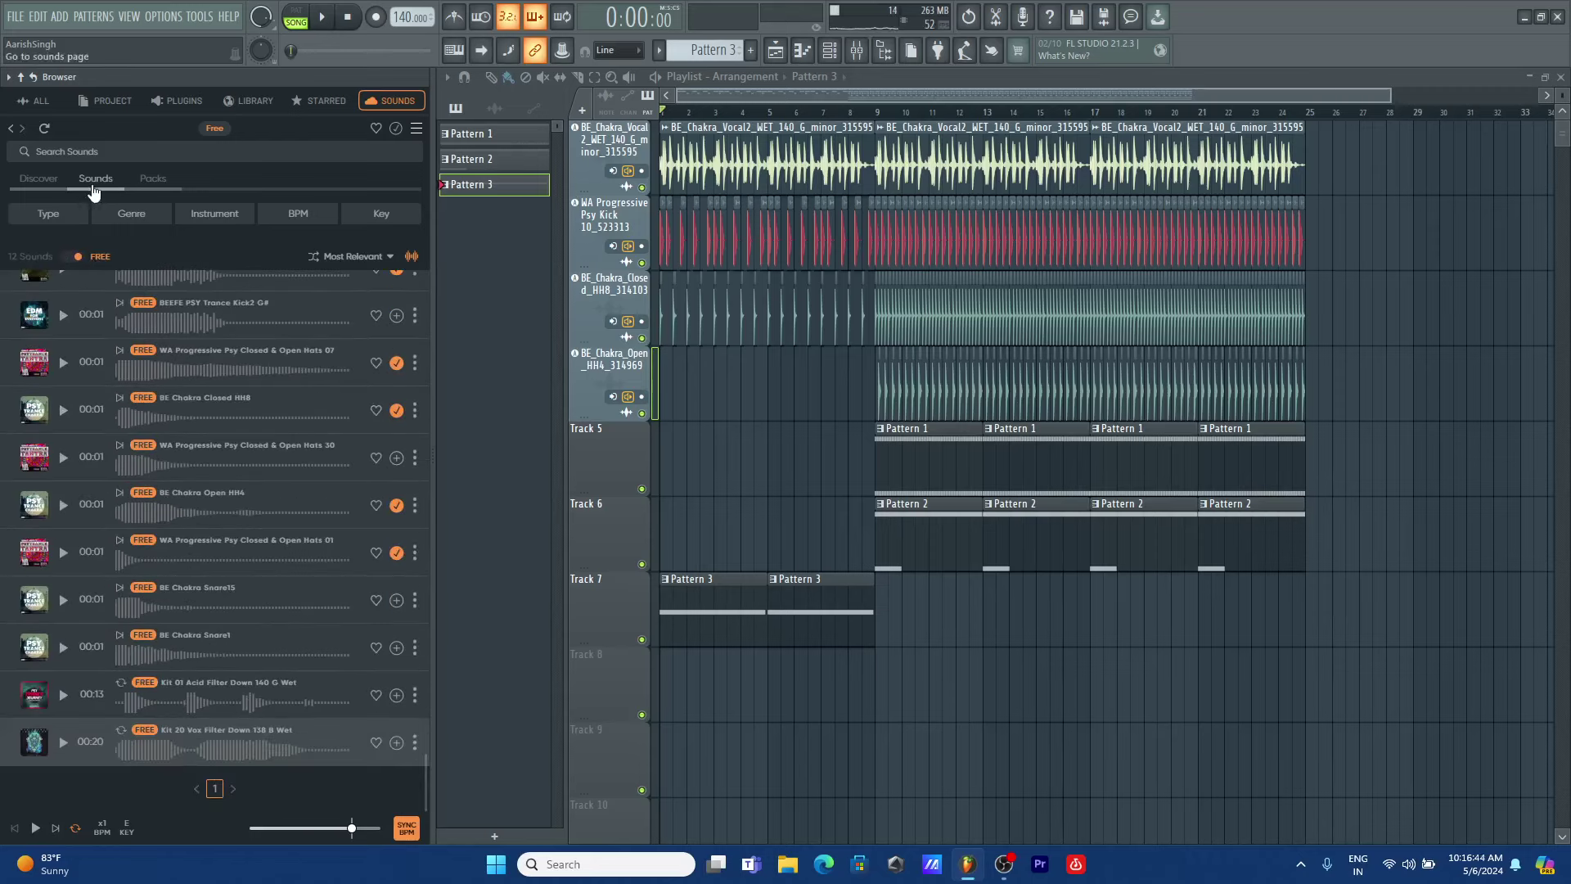
- Look through the free sound packs in the sounds browser and open the Born for Hardstyle pack
{"action": "left_click", "coordinate": [144, 181]}
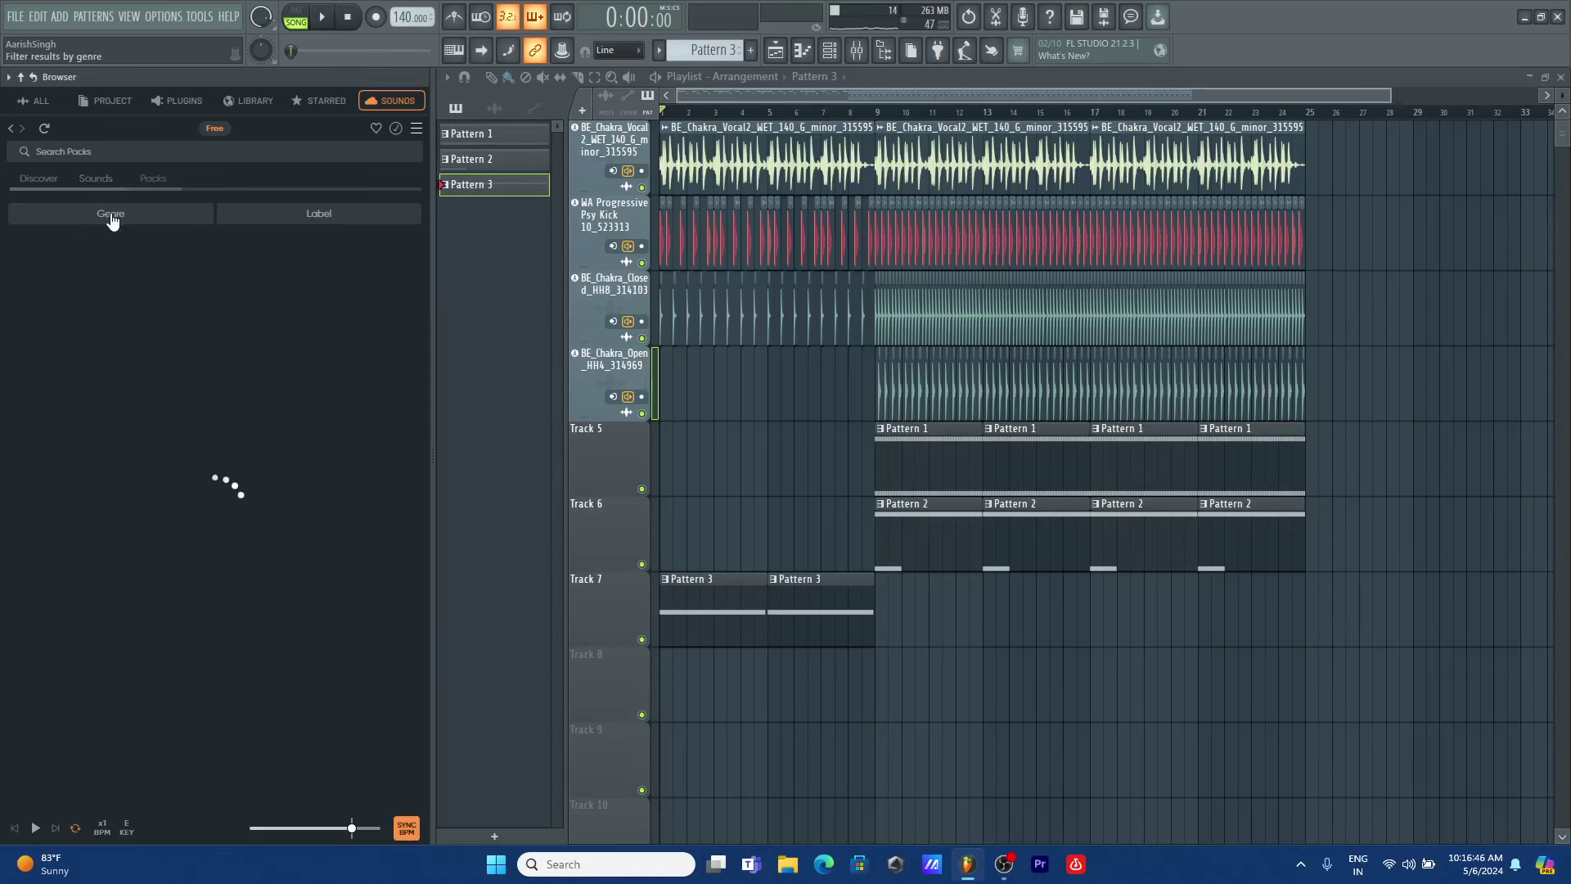
{"action": "mouse_move", "coordinate": [70, 369]}
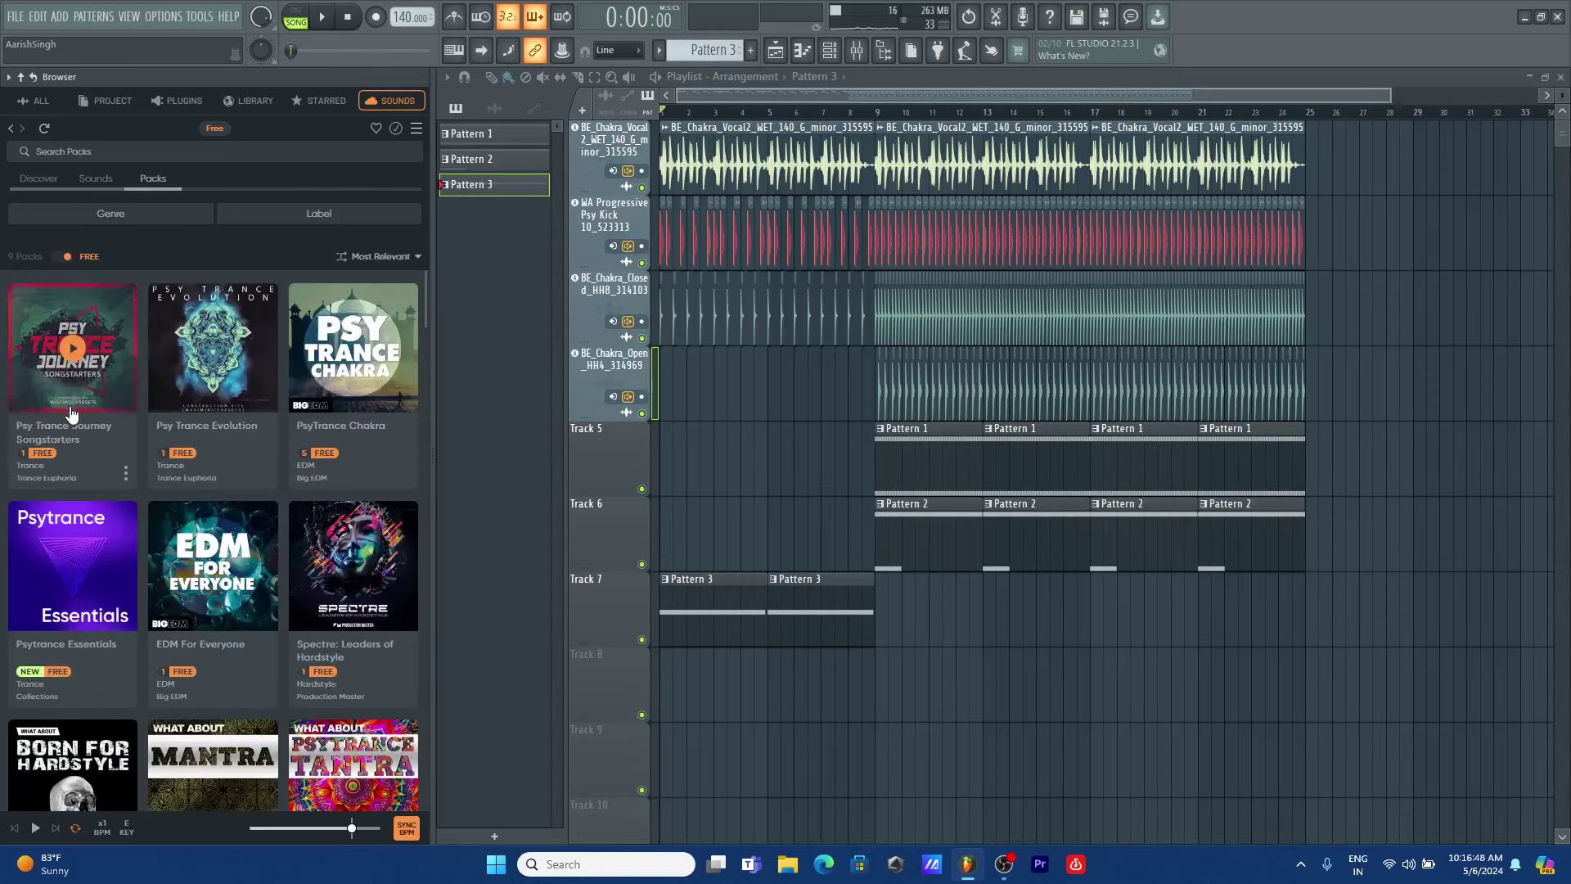
{"action": "scroll", "coordinate": [220, 409], "scroll_direction": "down", "scroll_amount": 1}
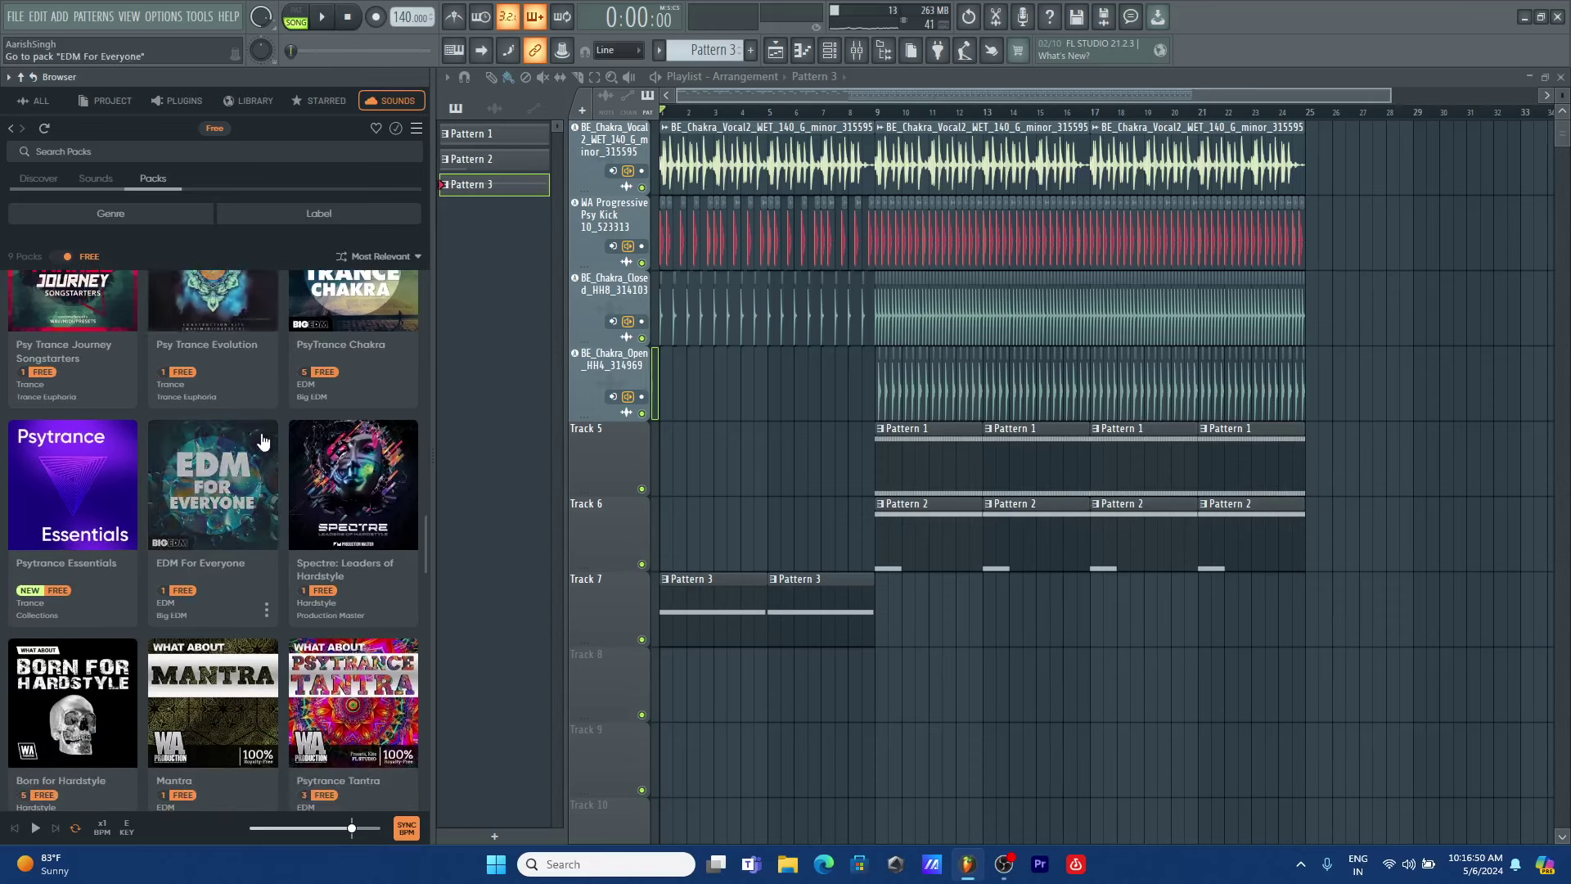
{"action": "mouse_move", "coordinate": [345, 477]}
{"action": "scroll", "coordinate": [266, 458], "scroll_direction": "down", "scroll_amount": 1}
{"action": "mouse_move", "coordinate": [170, 655]}
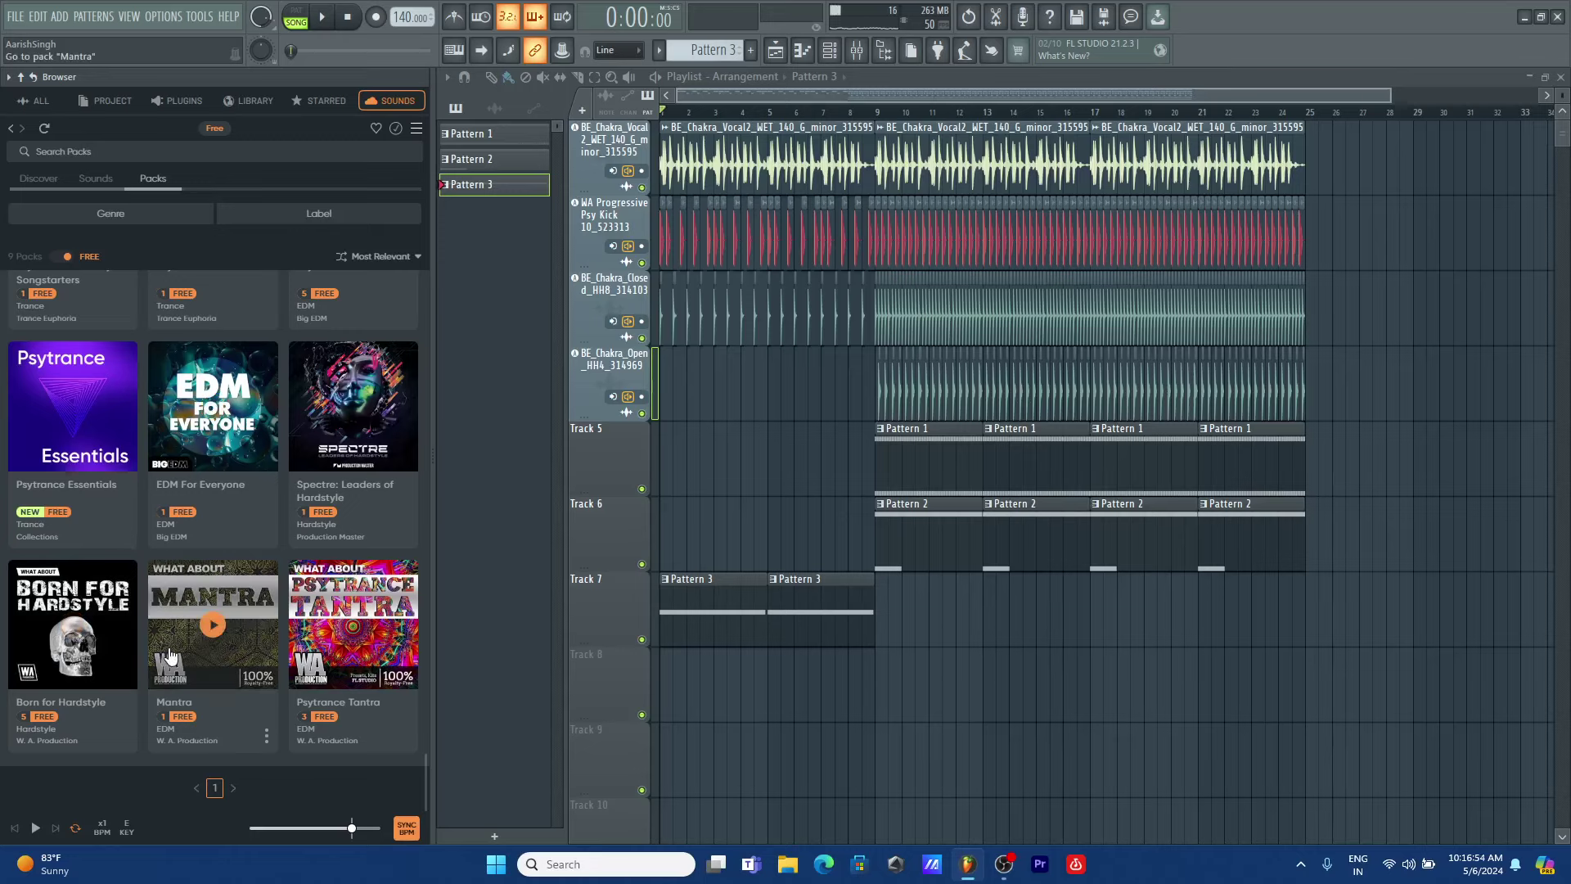
{"action": "mouse_move", "coordinate": [82, 643]}
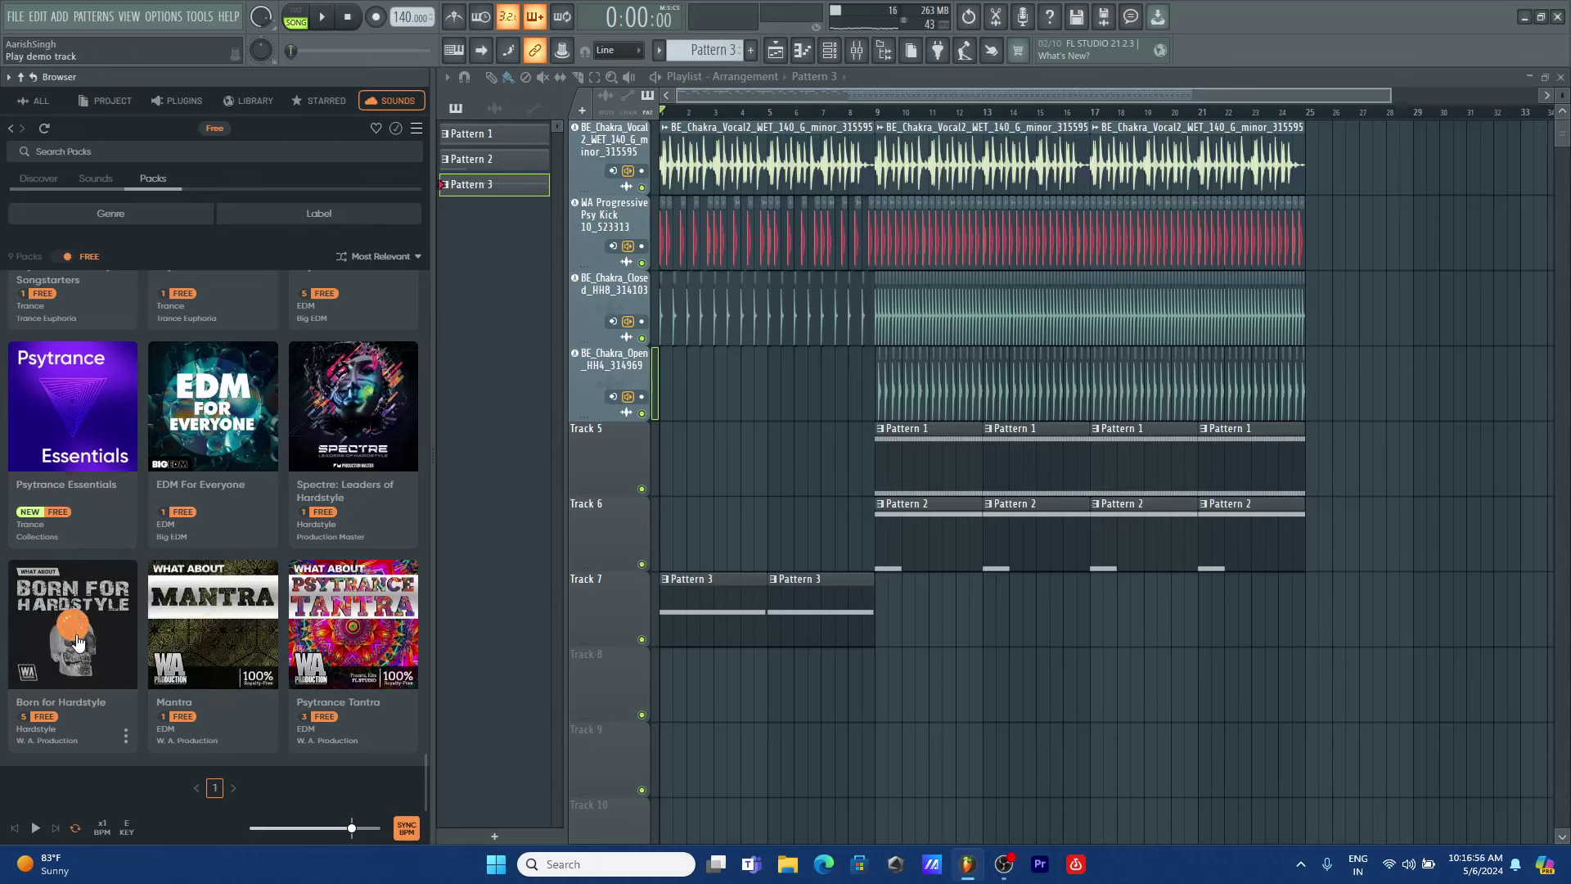
{"action": "left_click", "coordinate": [110, 607]}
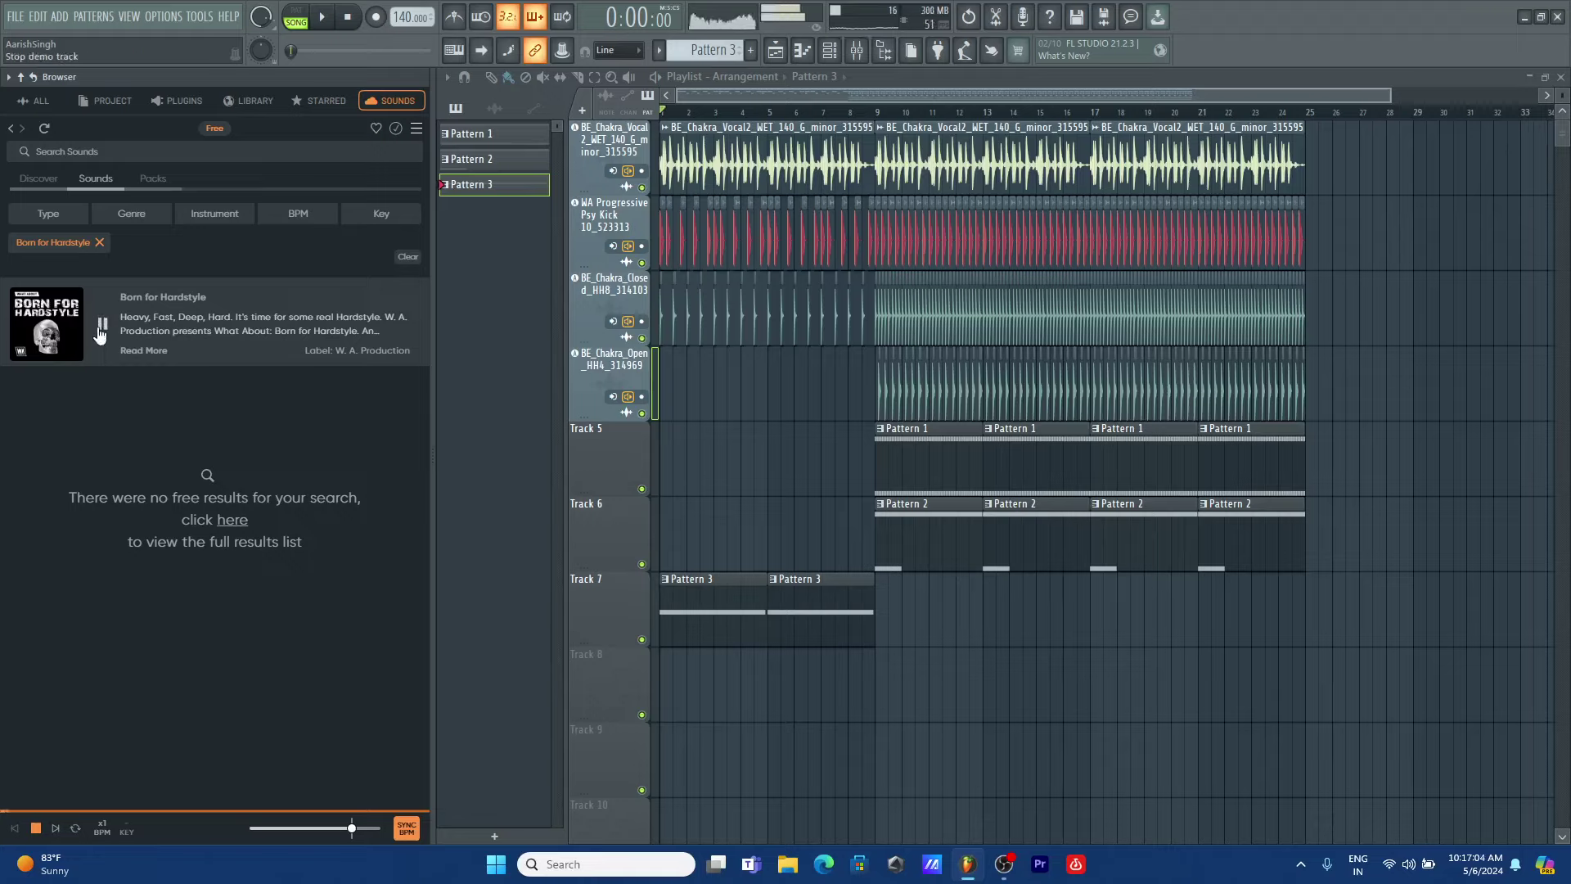
- Show the Born for Hardstyle pack's full results, audition its HardPsy kick one-shots and leave the pack
{"action": "left_click", "coordinate": [231, 523]}
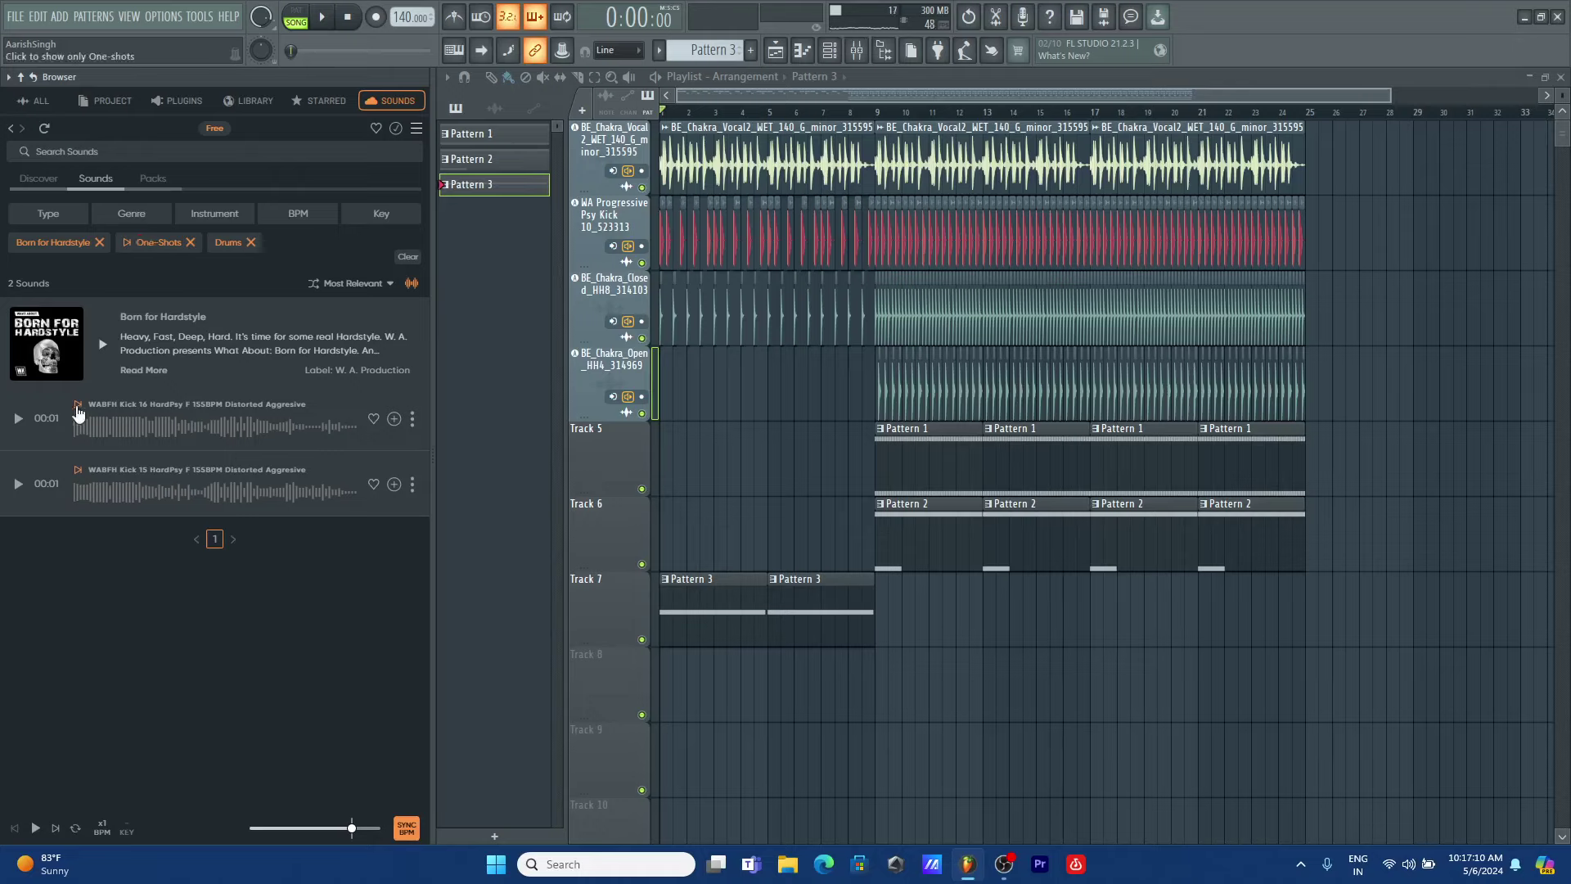
{"action": "left_click", "coordinate": [19, 423]}
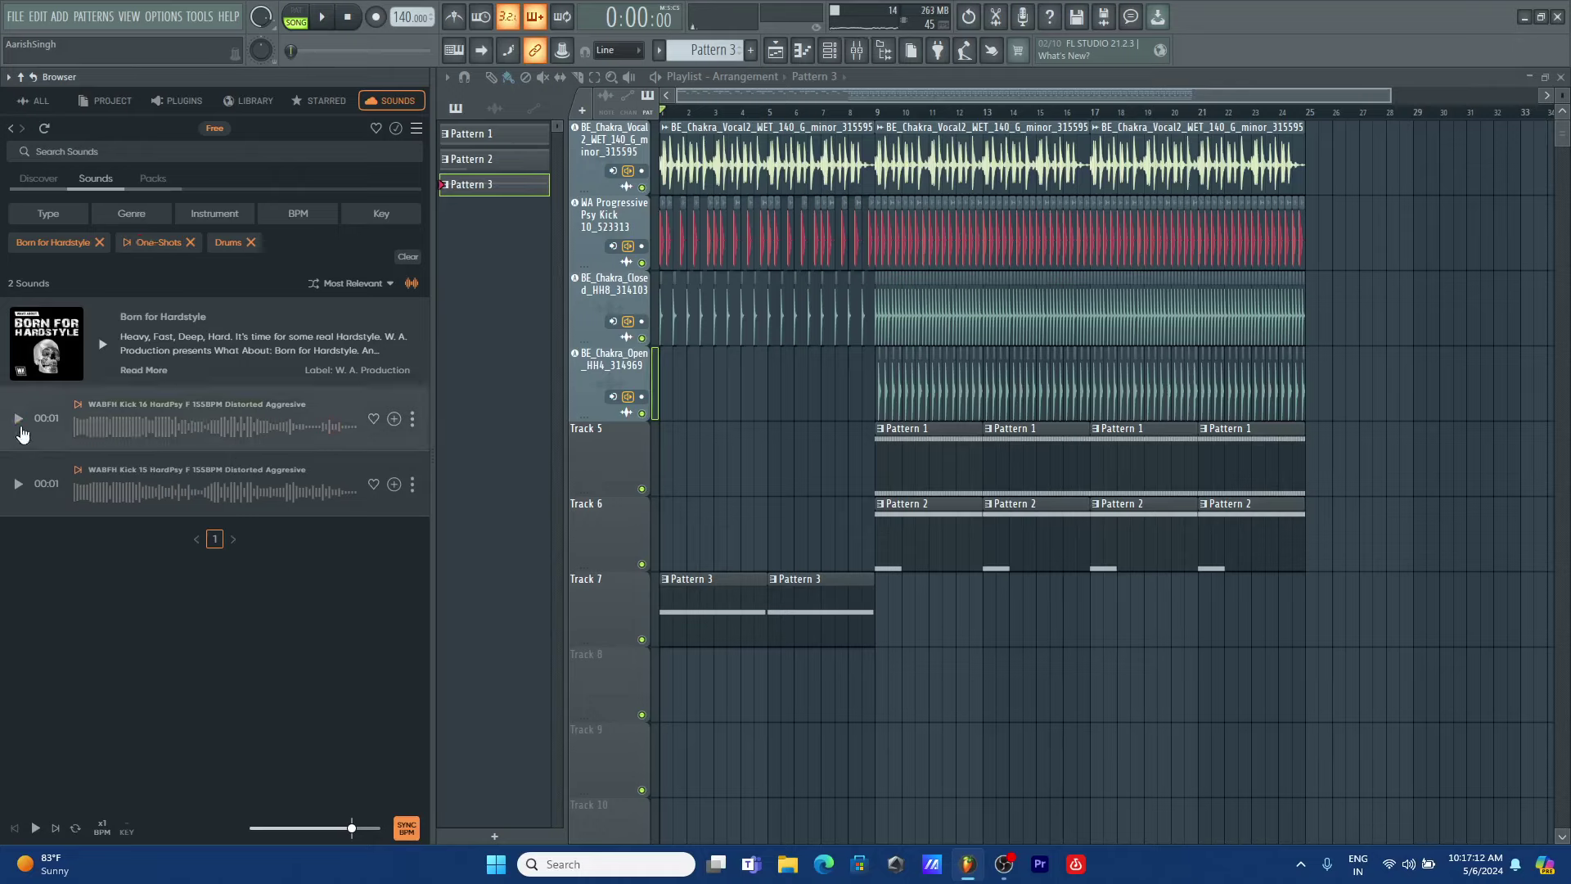
{"action": "left_click", "coordinate": [20, 488]}
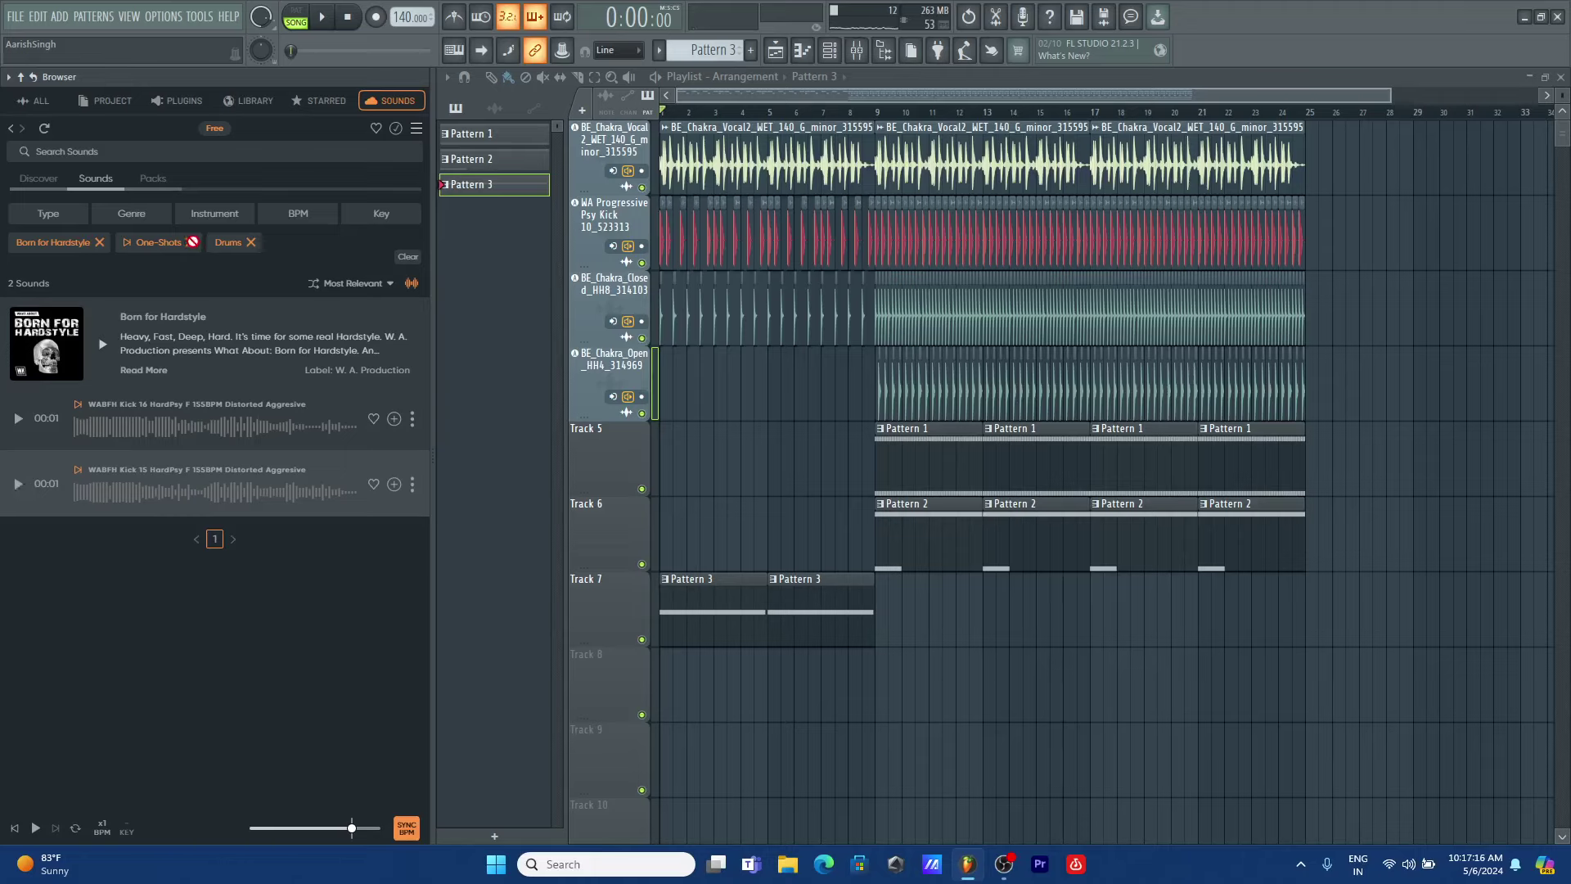
{"action": "left_click", "coordinate": [99, 242]}
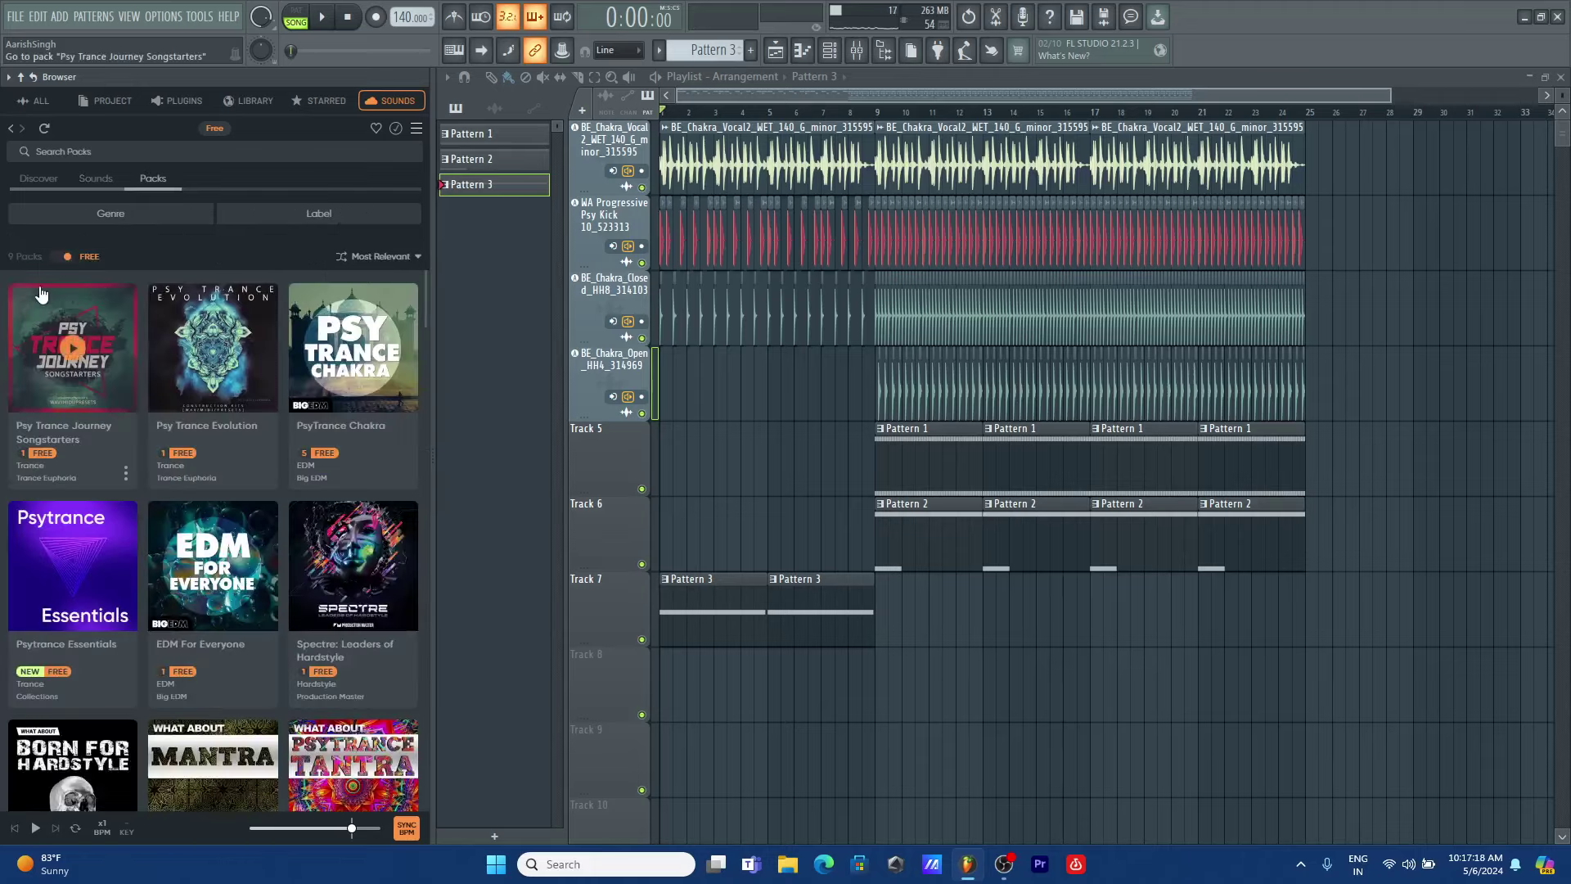
- Check the pack genre filter and the Discover page, and look through the sounds limited to free ones again
{"action": "left_click", "coordinate": [112, 220]}
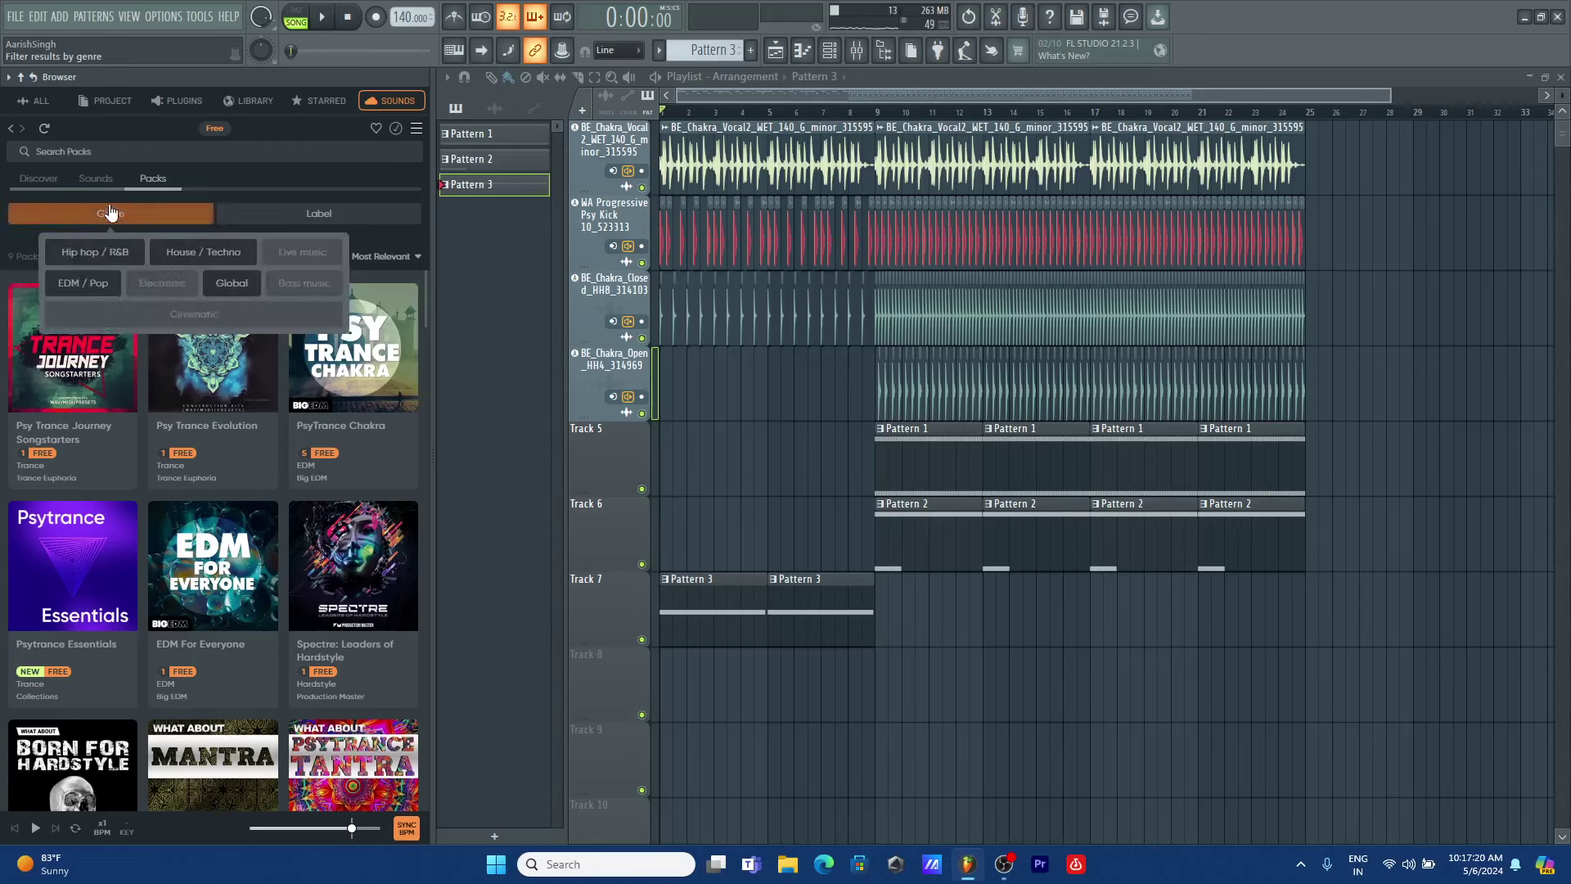
{"action": "left_click", "coordinate": [54, 181]}
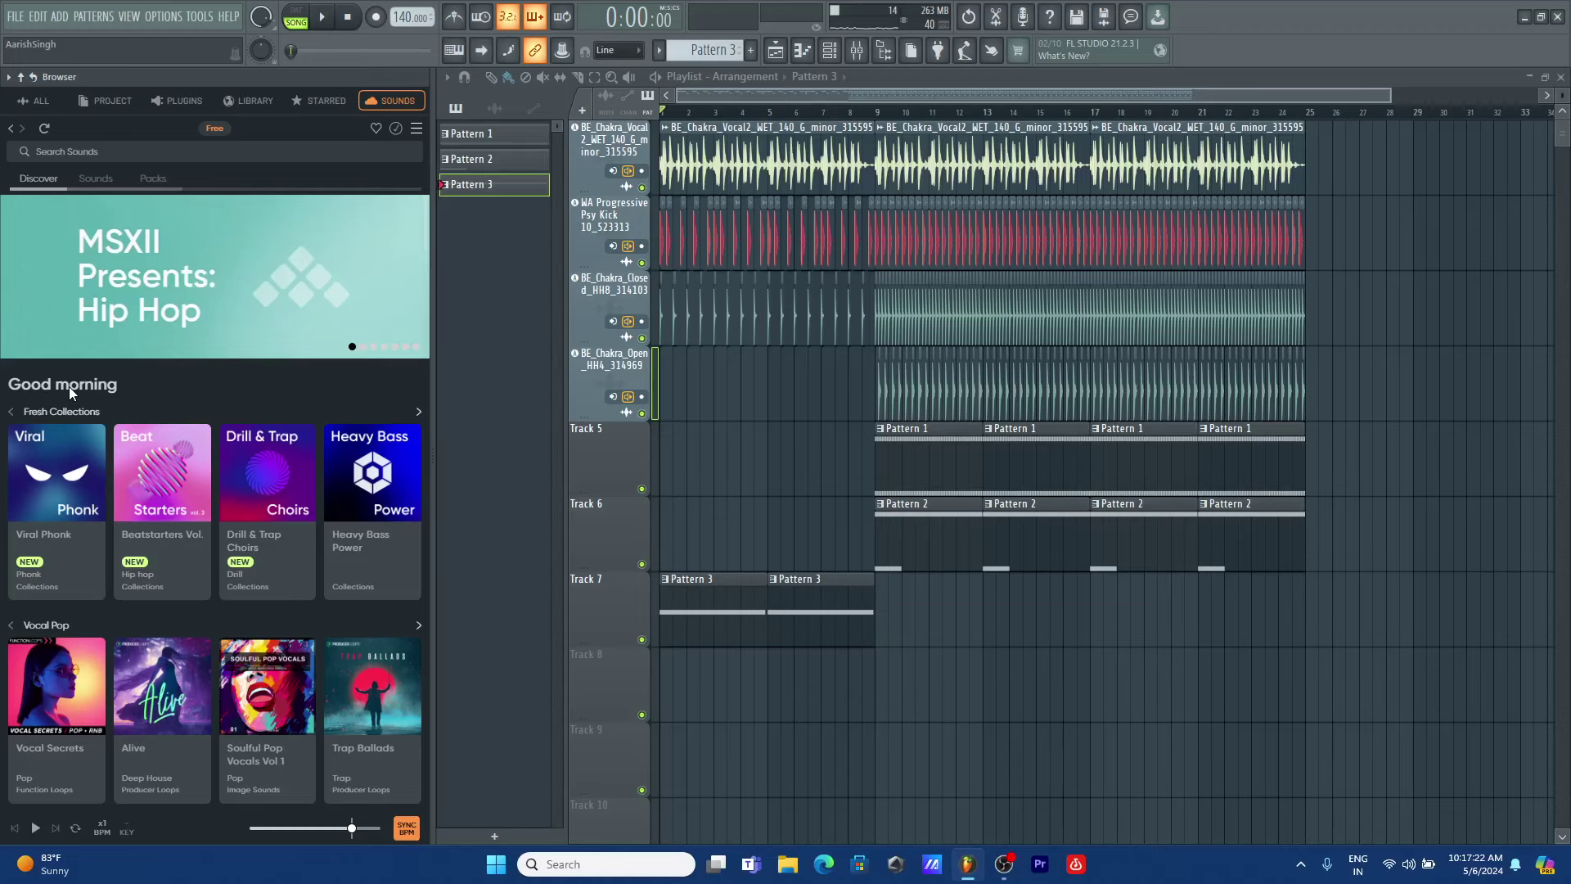
{"action": "left_click", "coordinate": [95, 181]}
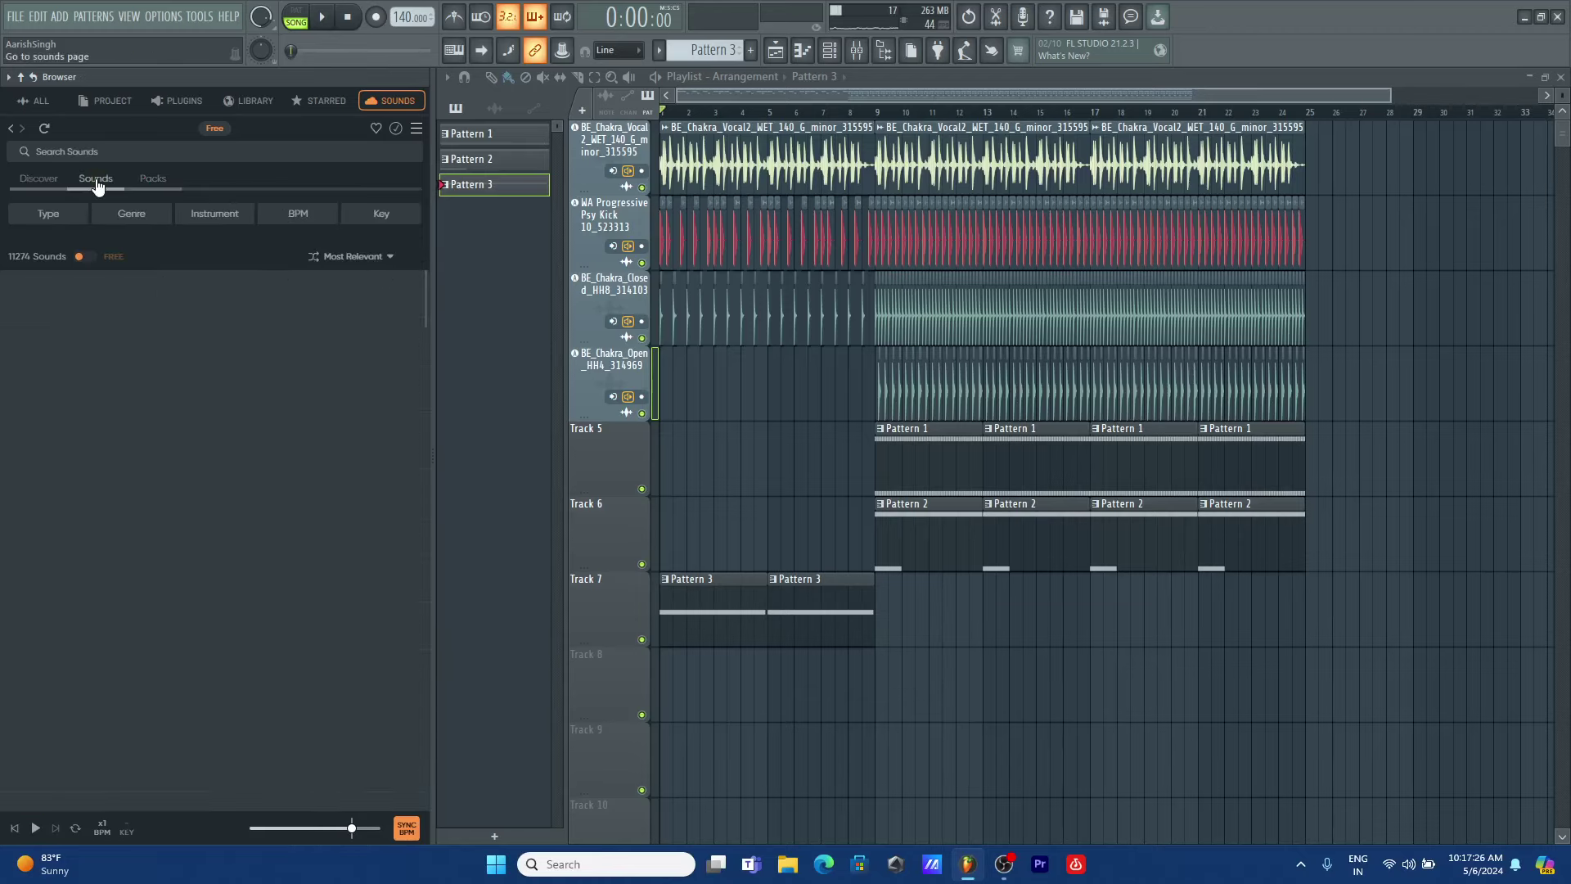
{"action": "left_click", "coordinate": [82, 257]}
{"action": "scroll", "coordinate": [100, 301], "scroll_direction": "down", "scroll_amount": 2}
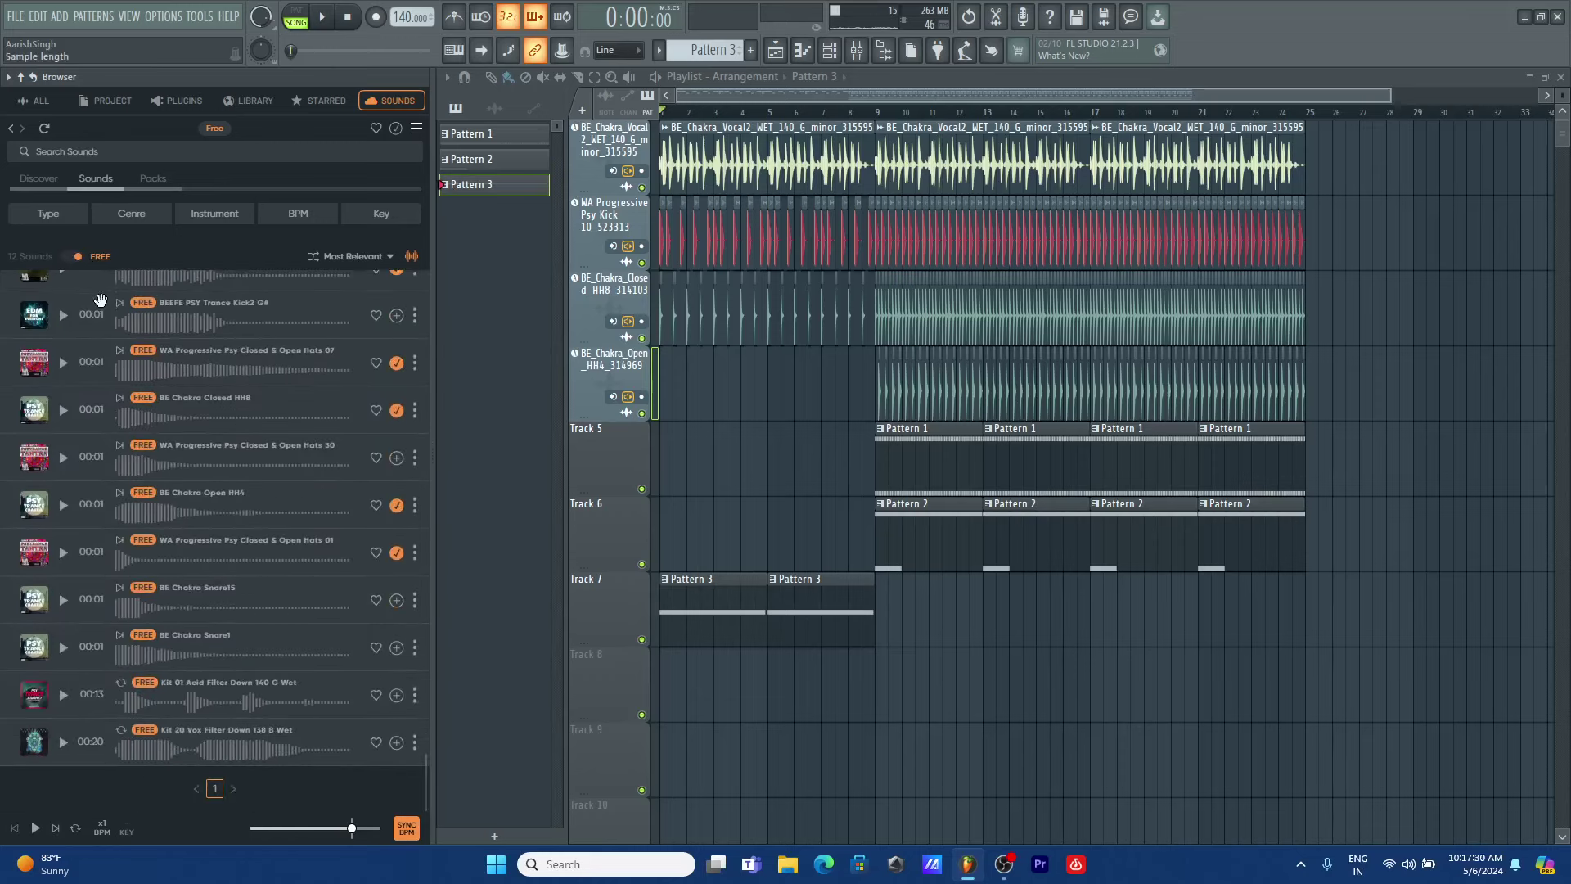
{"action": "scroll", "coordinate": [101, 301], "scroll_direction": "up", "scroll_amount": 2}
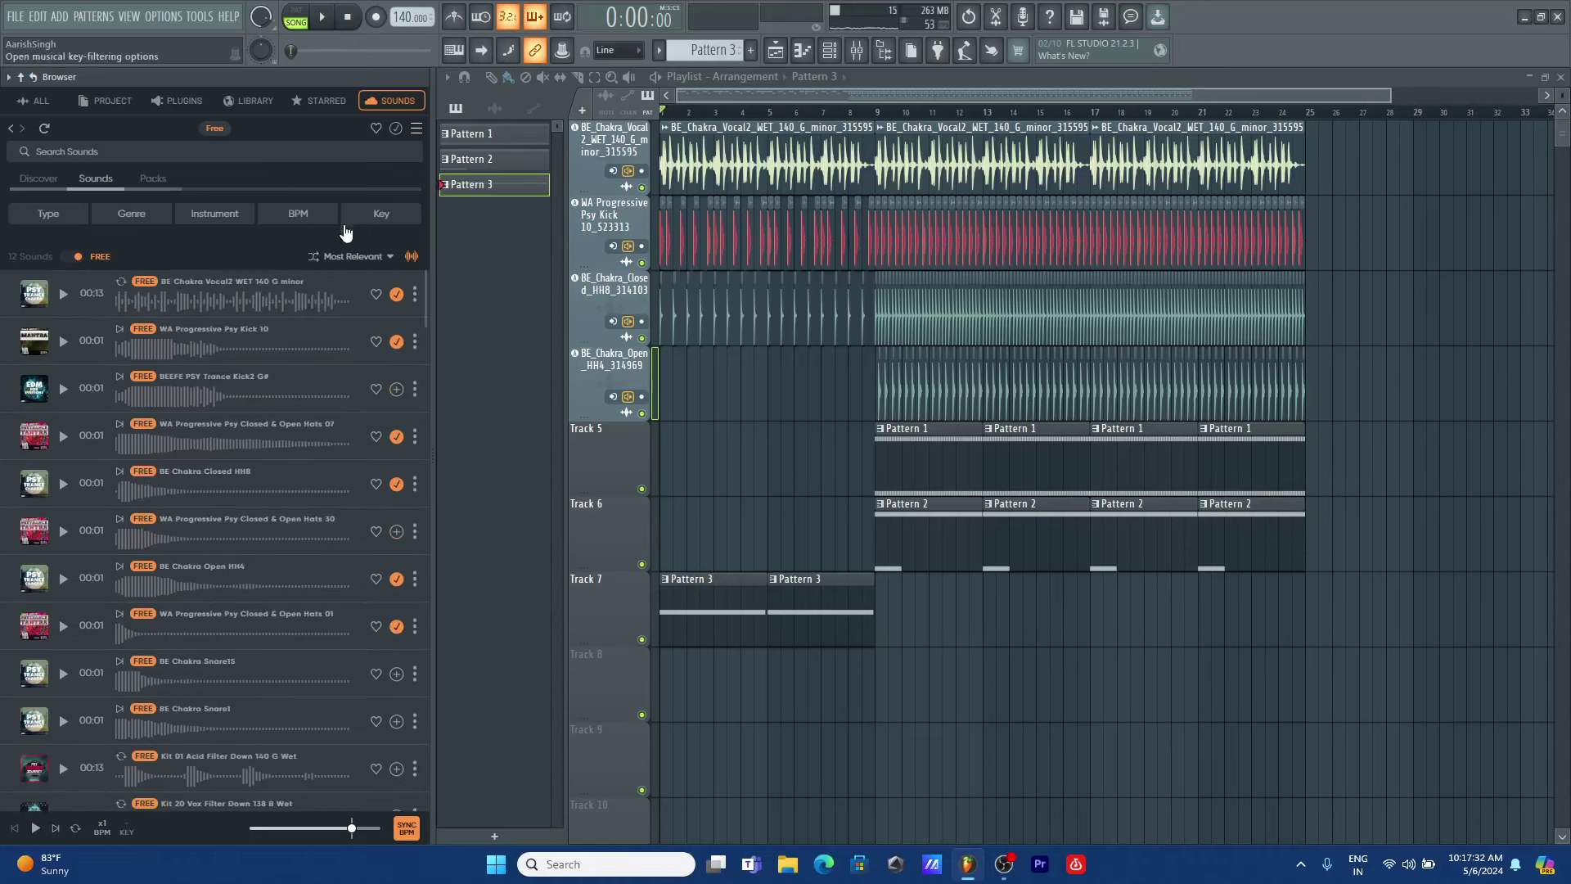
- Hide the browser and try a playlist time selection over the clips from bar 9 onward
{"action": "left_click", "coordinate": [884, 50]}
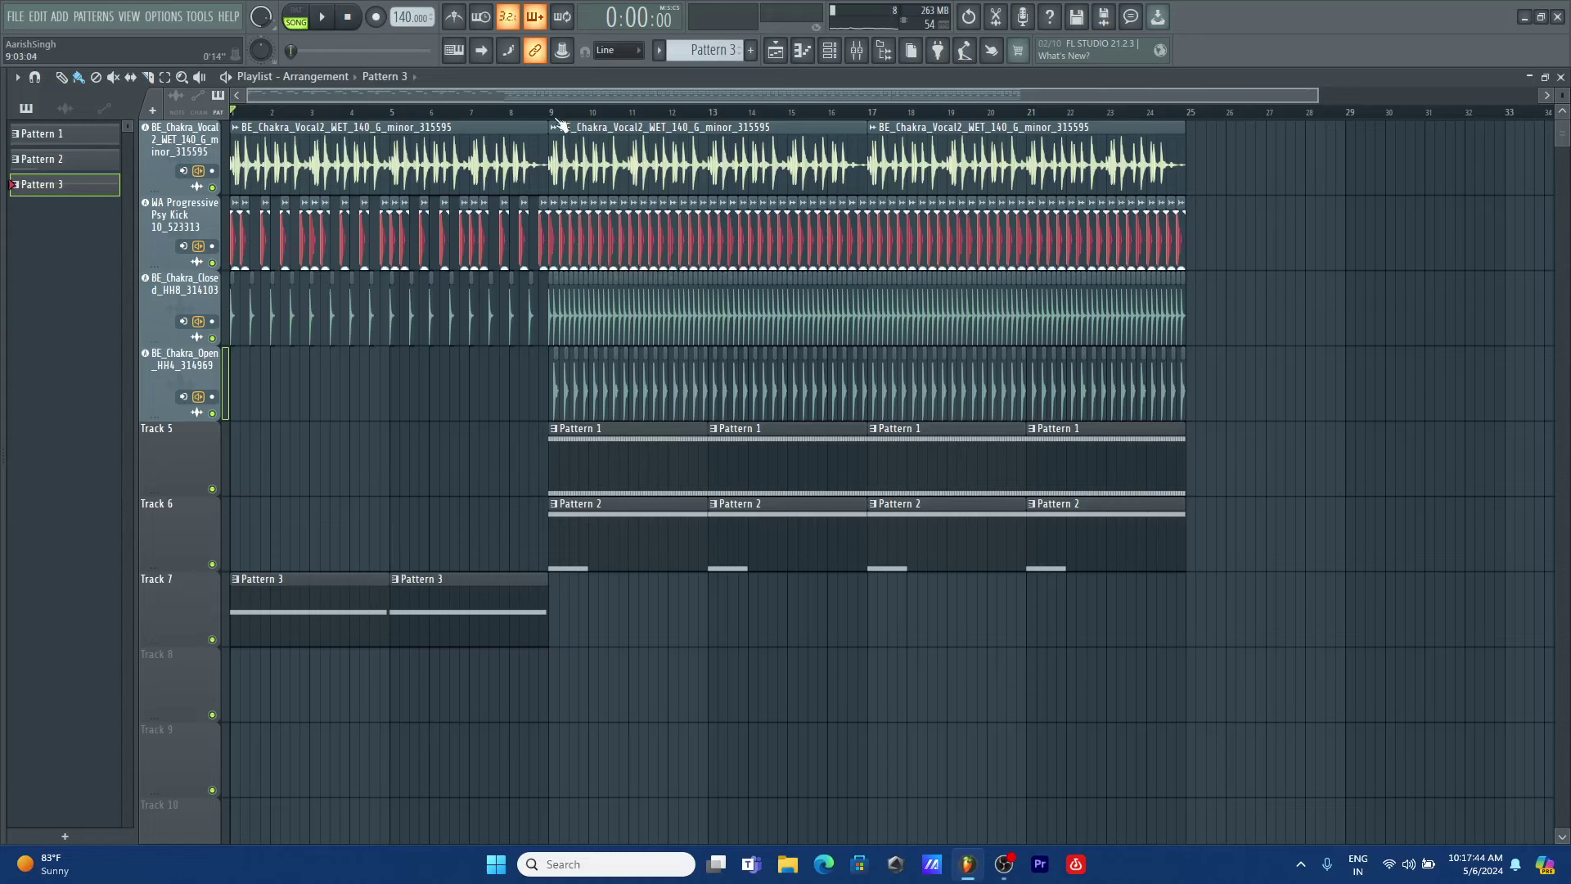
{"action": "left_click_drag", "start_coordinate": [554, 114], "coordinate": [1187, 114]}
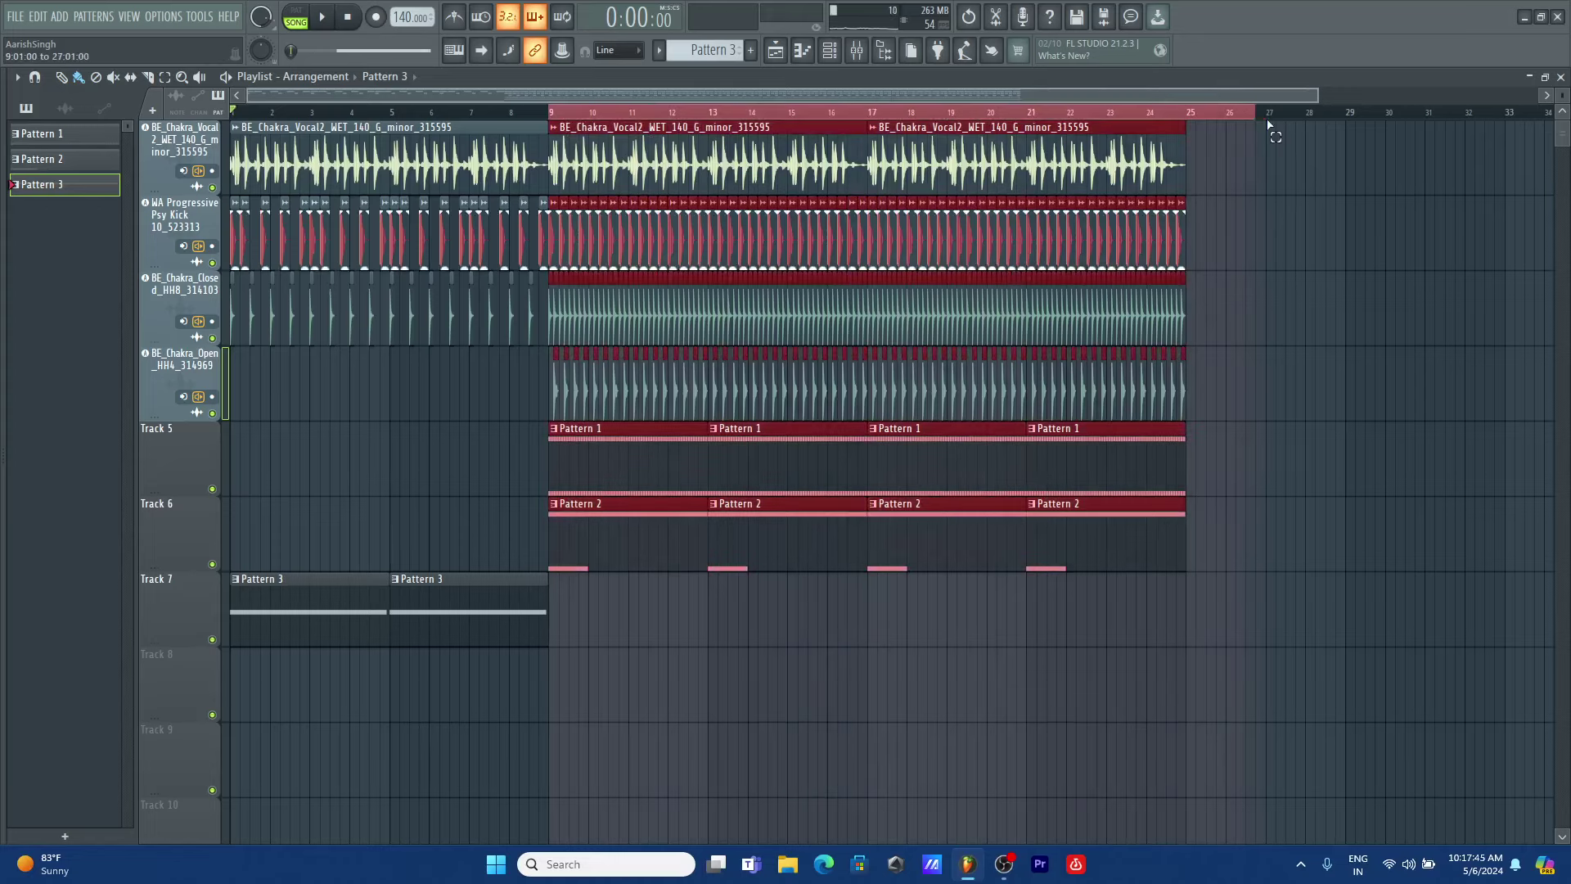
{"action": "left_click", "coordinate": [949, 113]}
{"action": "left_click_drag", "start_coordinate": [490, 112], "coordinate": [192, 105]}
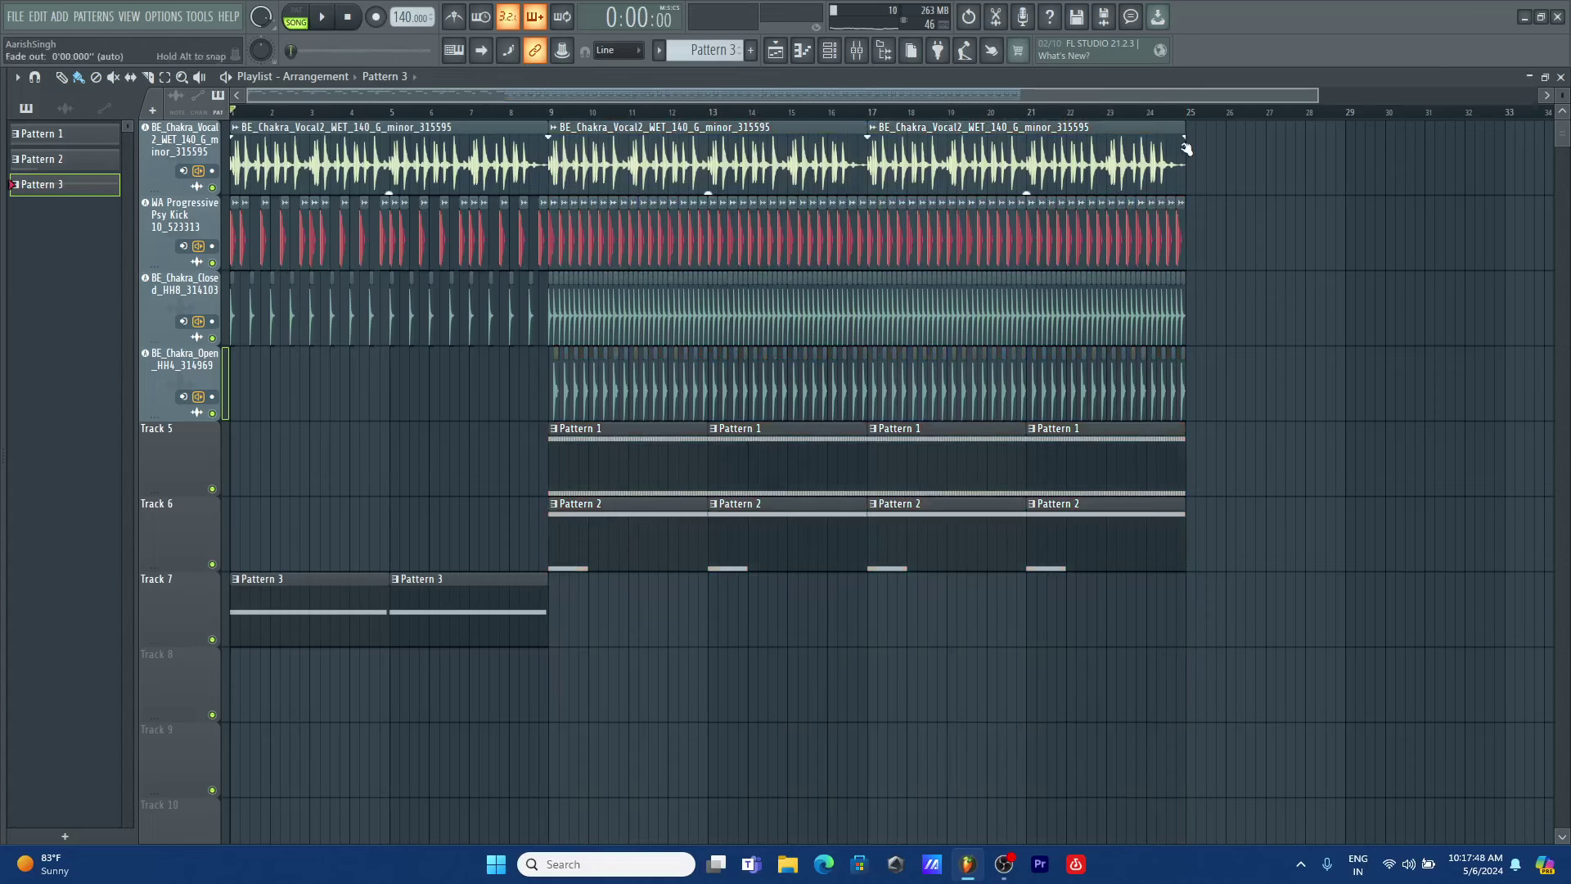
- Play the song from bar 1 and mute the Invasio...mpkins channel in the channel rack
{"action": "left_click_drag", "start_coordinate": [1315, 94], "coordinate": [1241, 94]}
{"action": "scroll", "coordinate": [1563, 94], "scroll_direction": "down", "scroll_amount": 2}
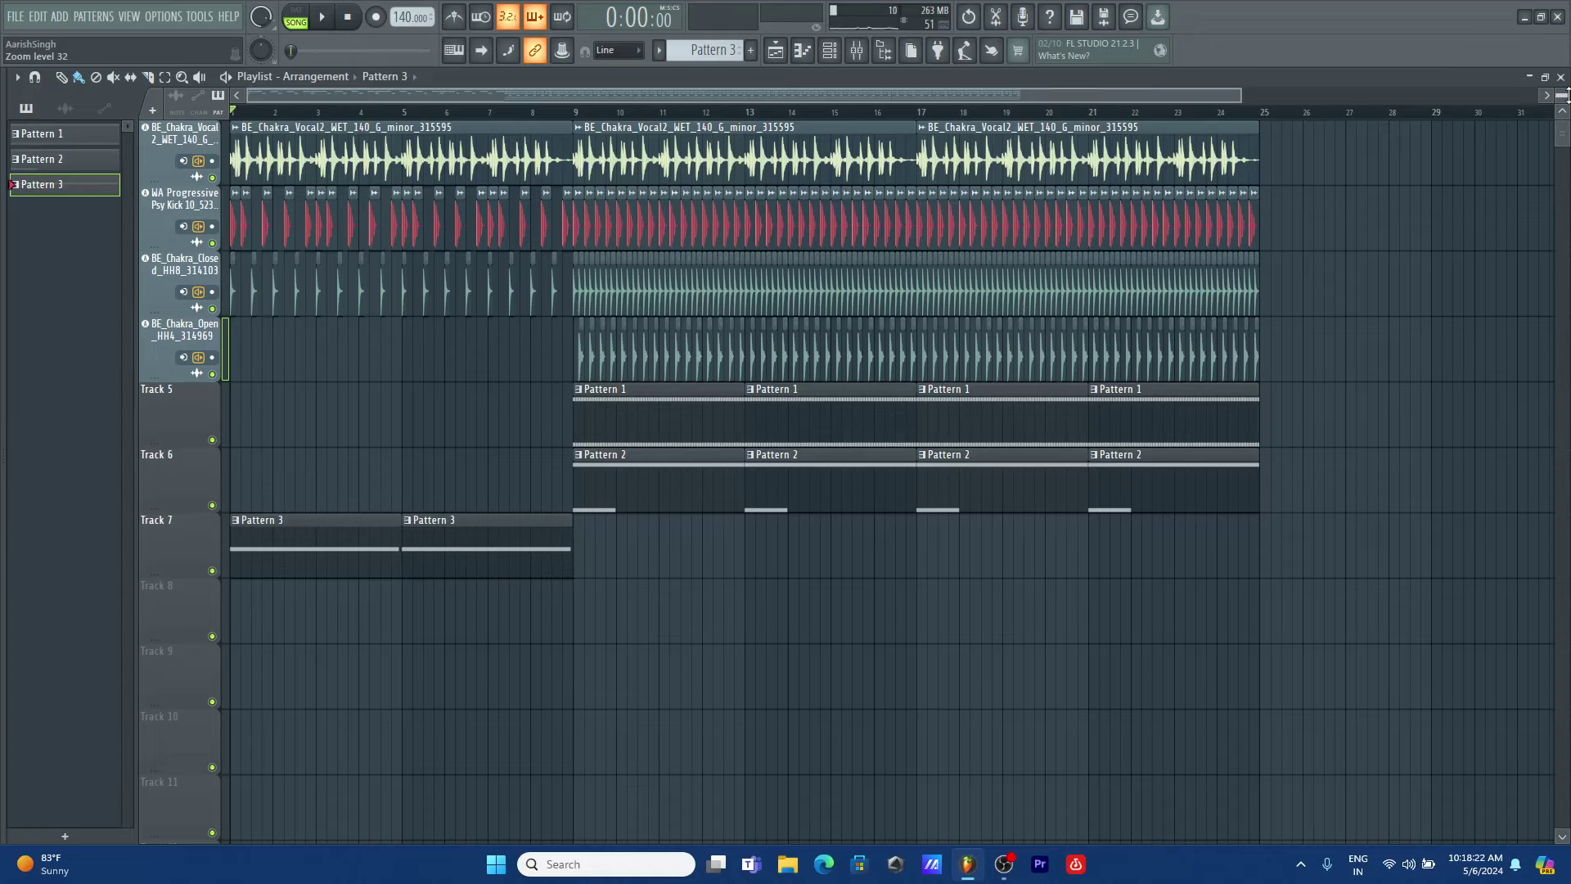
{"action": "key", "text": "space"}
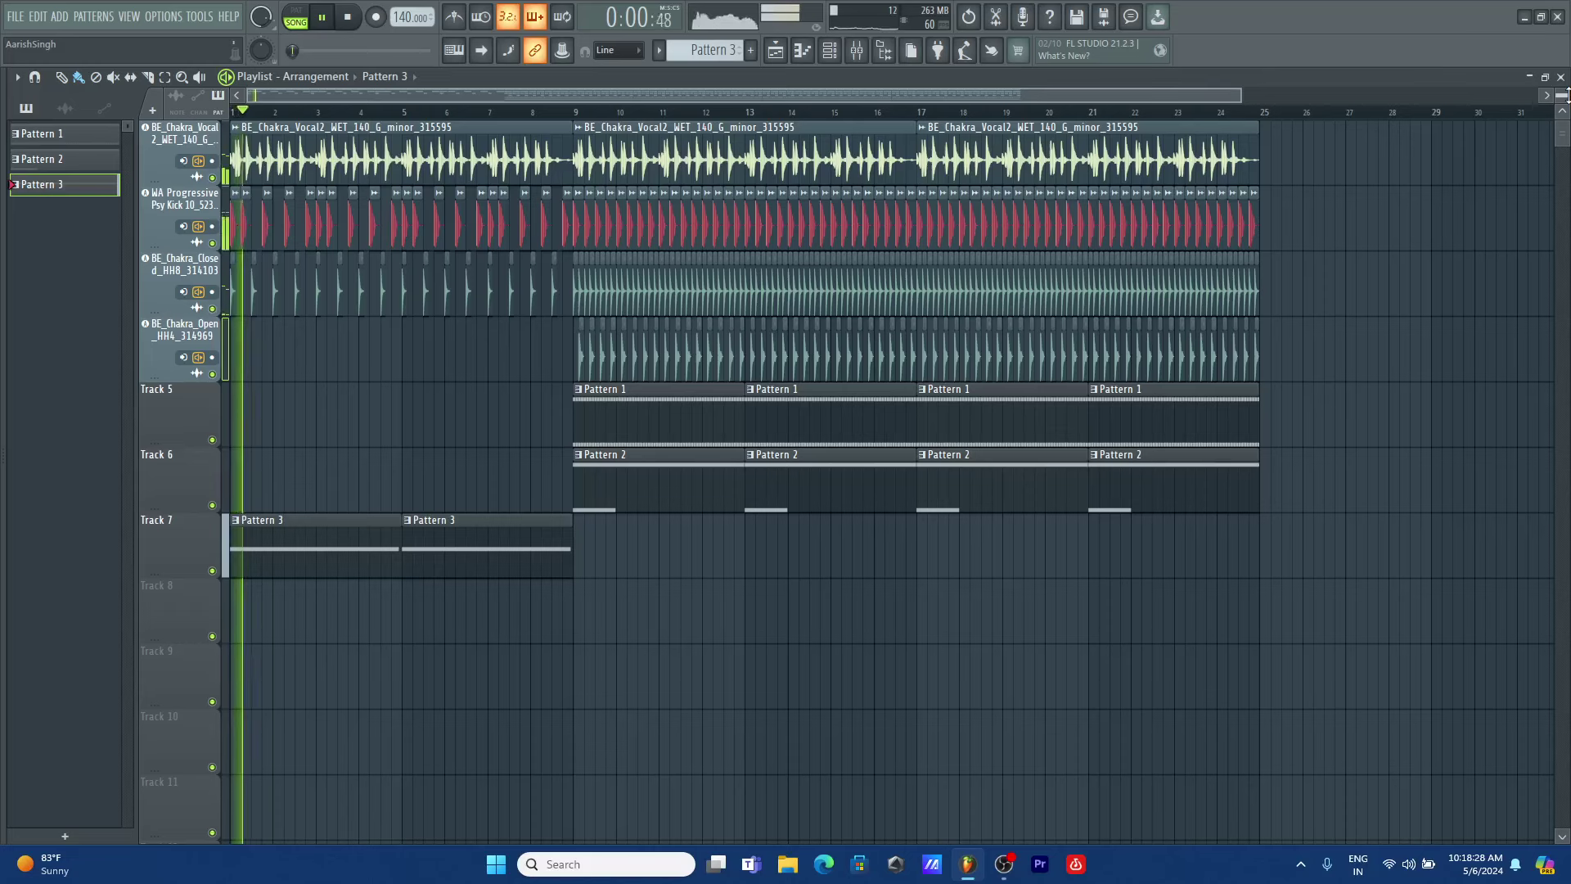
{"action": "left_click_drag", "start_coordinate": [1238, 98], "coordinate": [1293, 98]}
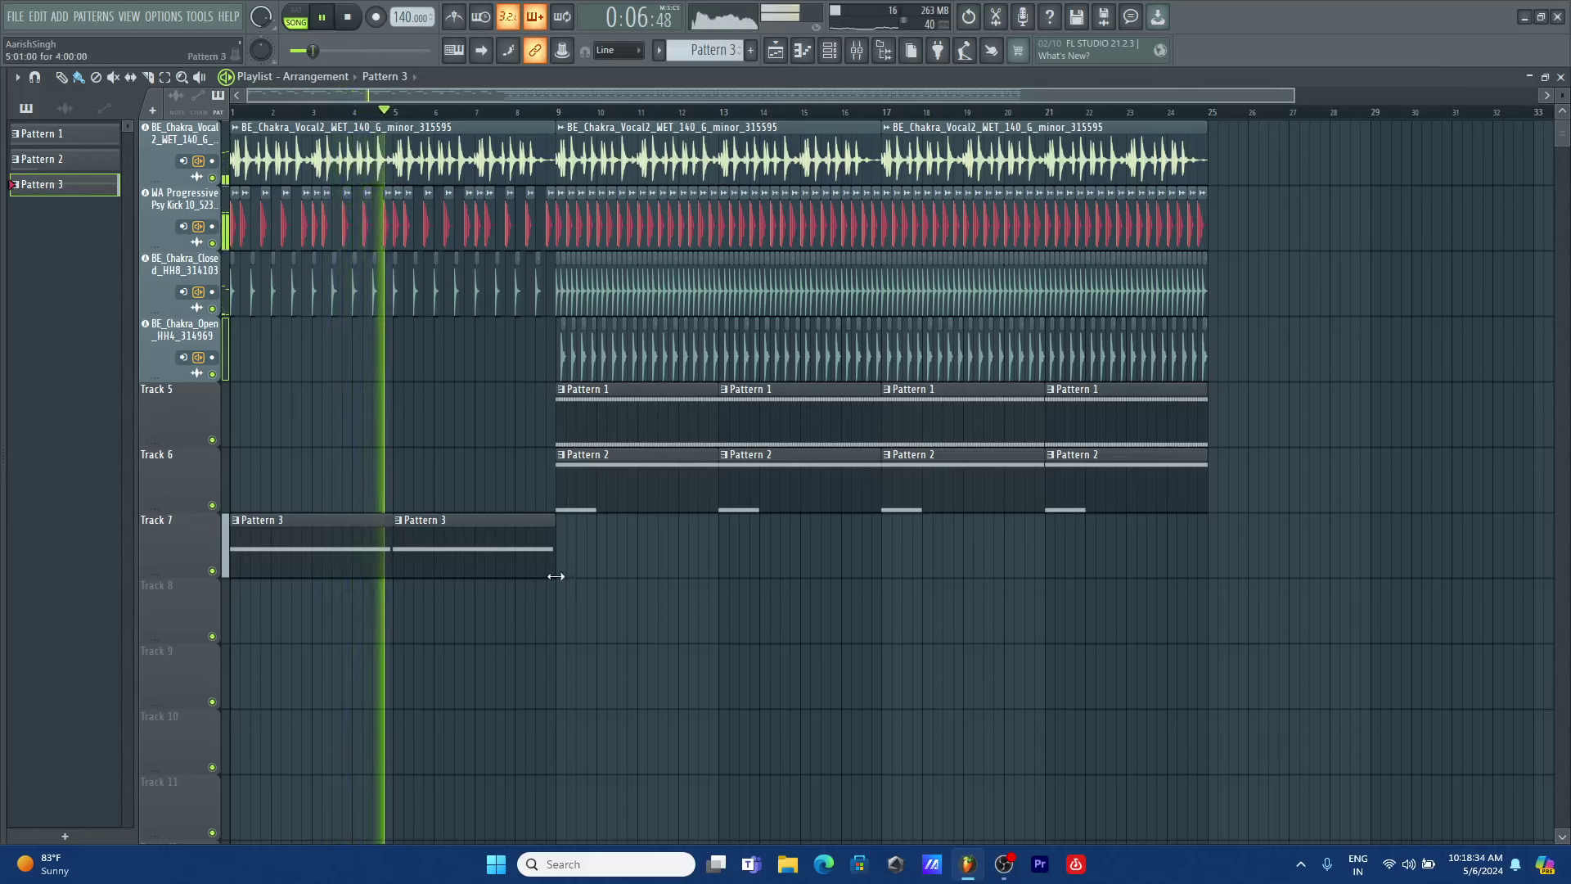
{"action": "left_click", "coordinate": [831, 51]}
{"action": "left_click", "coordinate": [833, 51]}
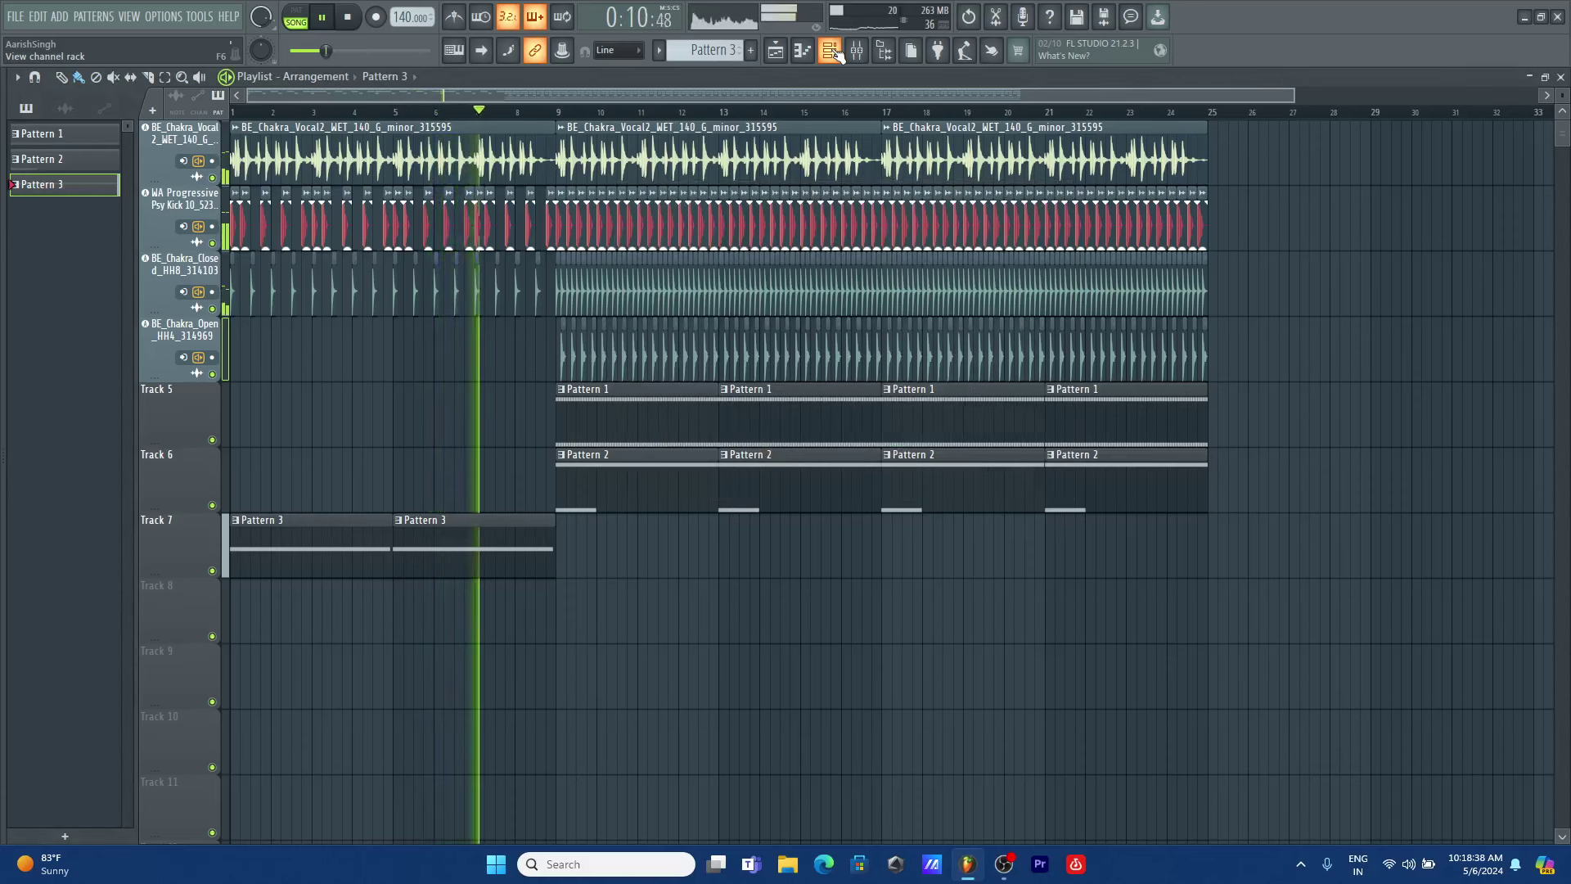
{"action": "left_click", "coordinate": [831, 50]}
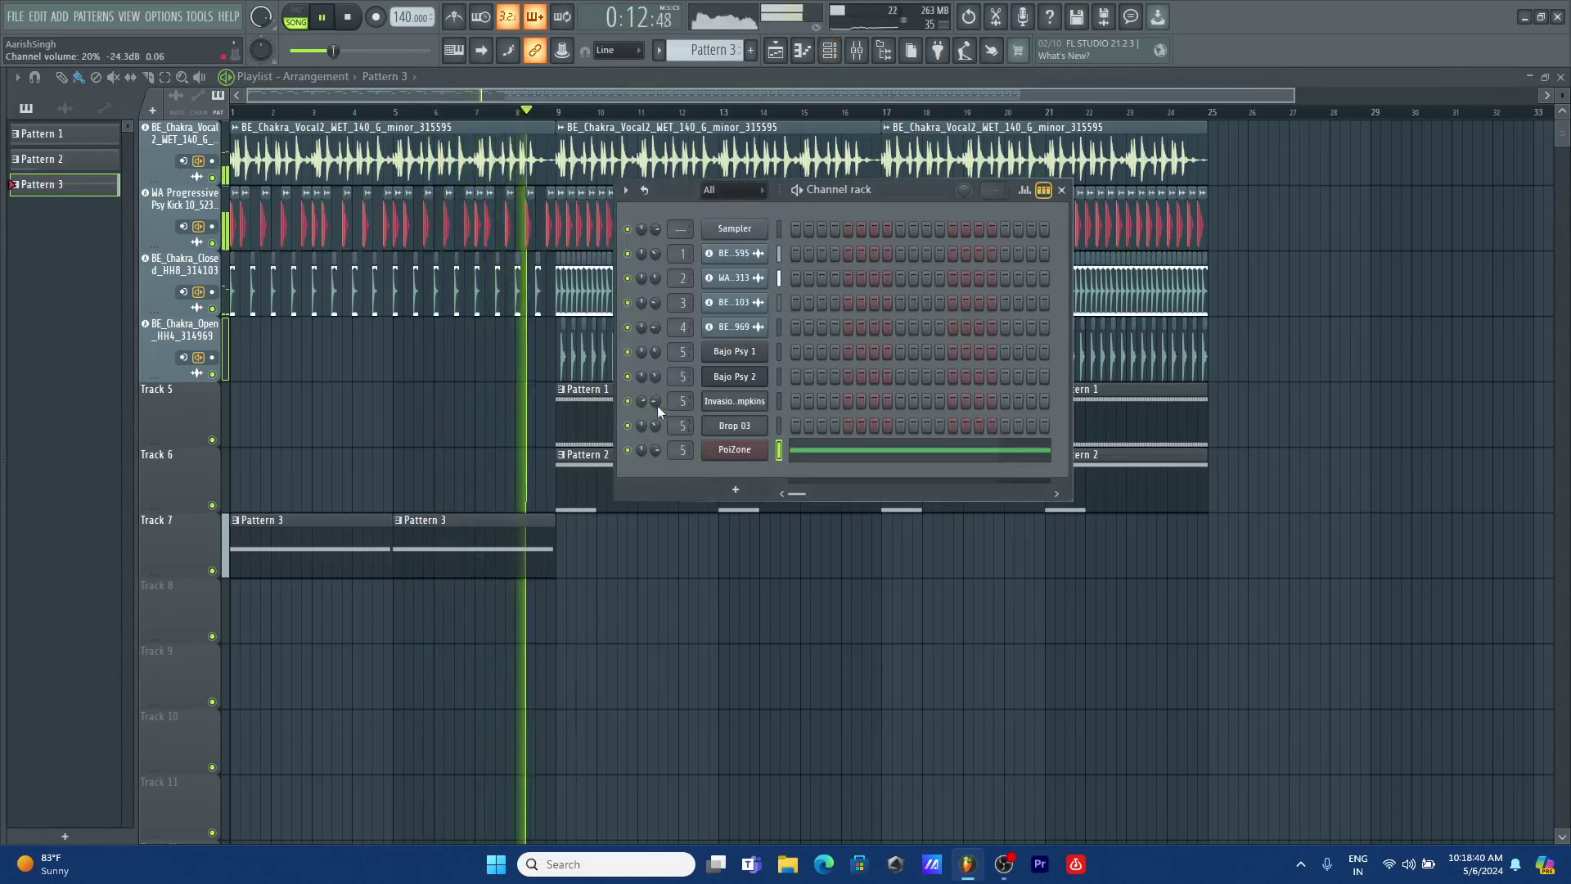
{"action": "left_click", "coordinate": [629, 401]}
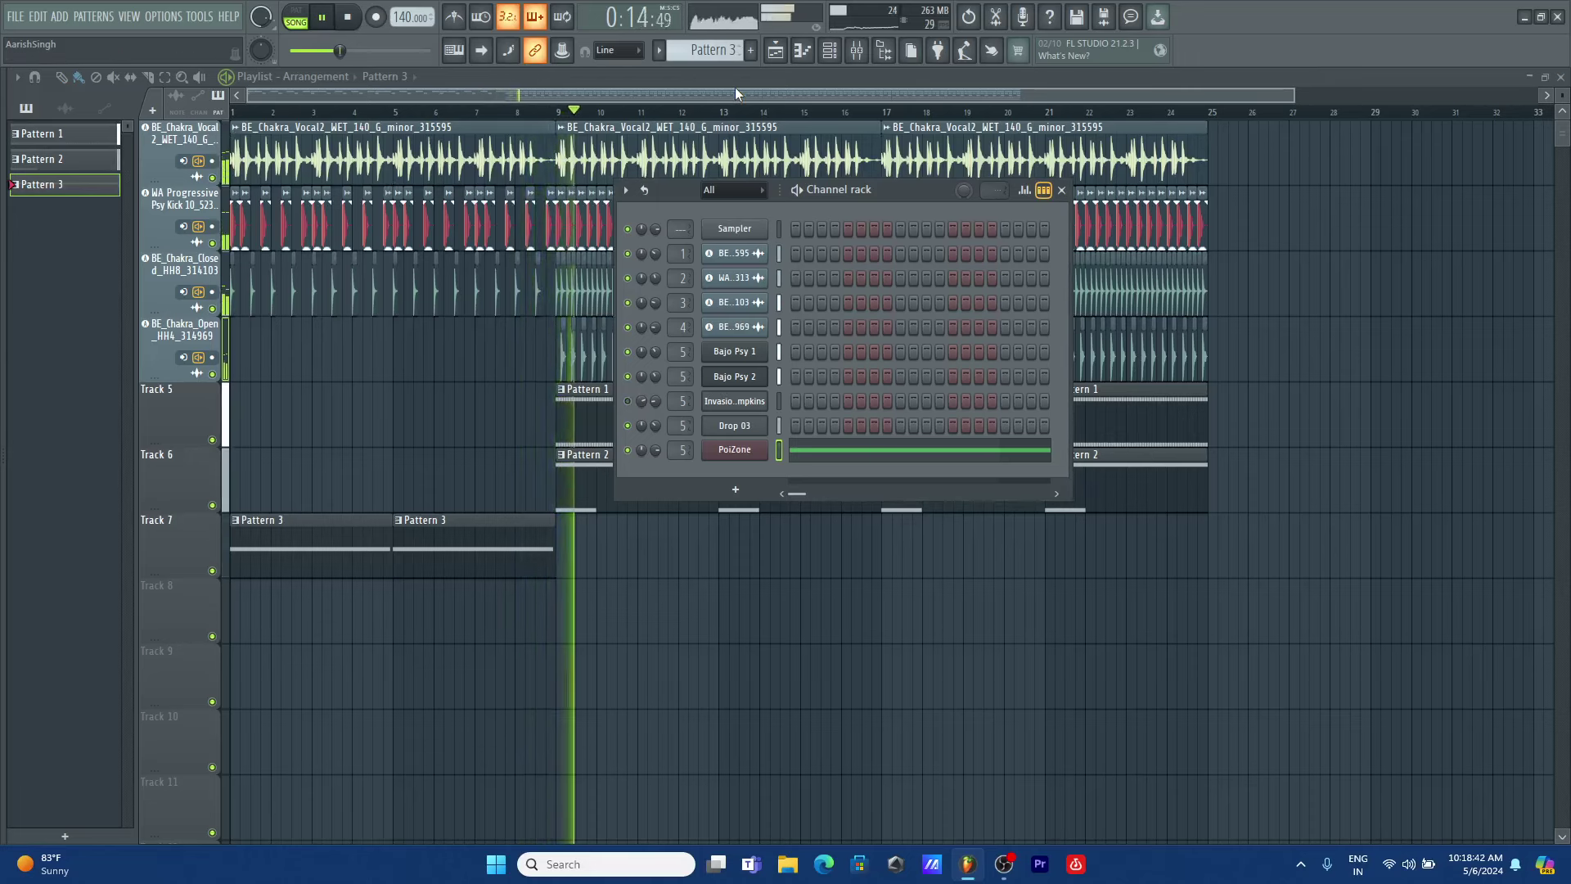
- Cut away the last half bar of the Pattern 1 and Pattern 2 clips before bar 17, stopping playback when done
{"action": "key", "text": "F6"}
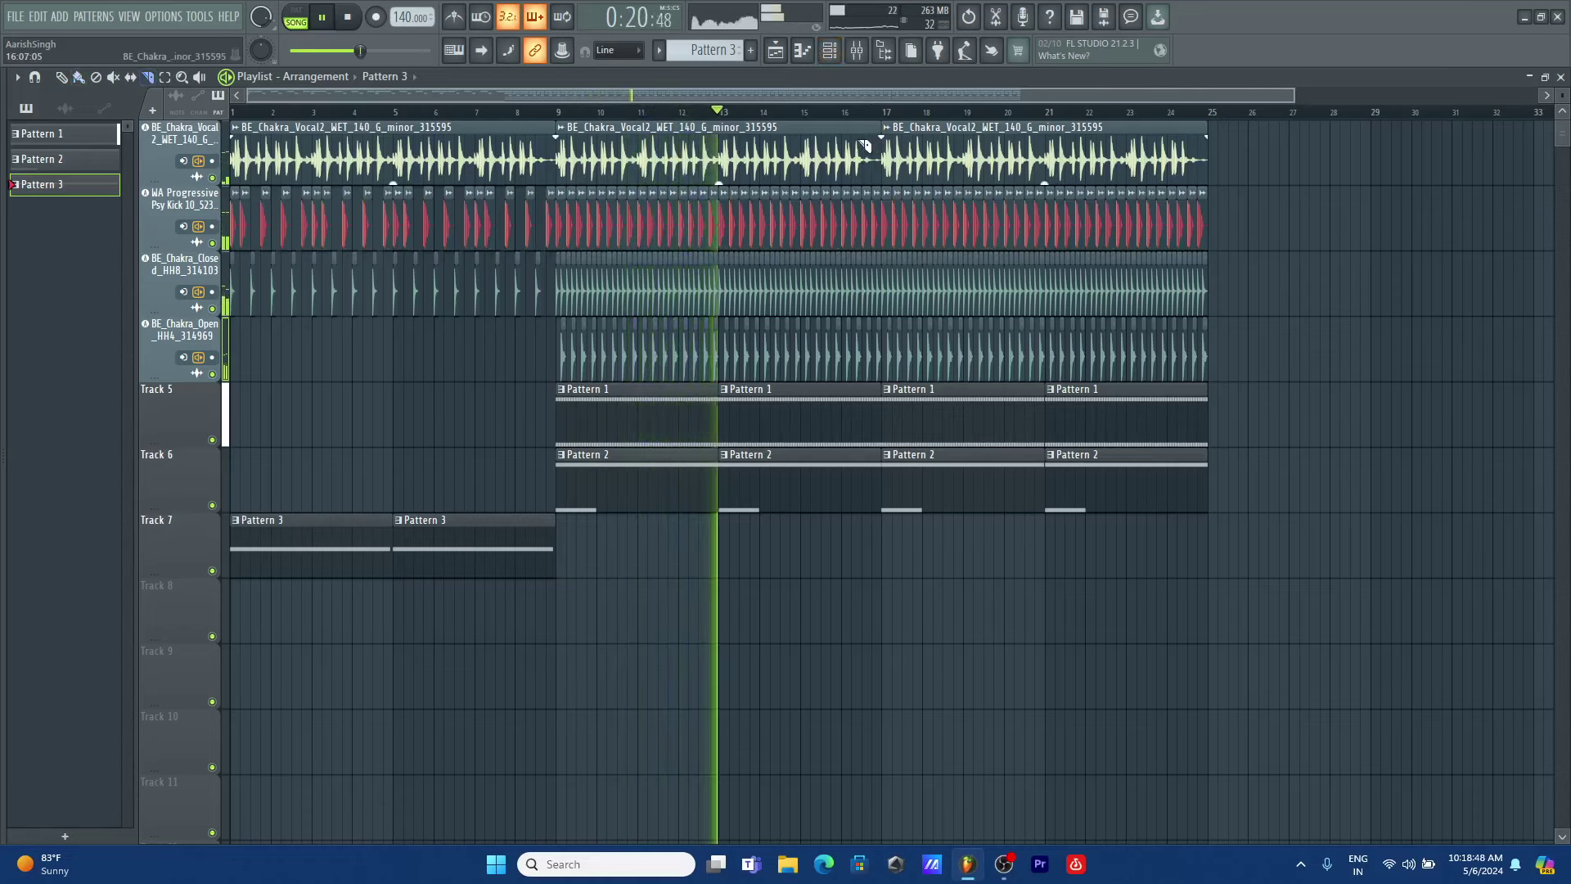
{"action": "scroll", "coordinate": [871, 122], "scroll_direction": "up", "scroll_amount": 5}
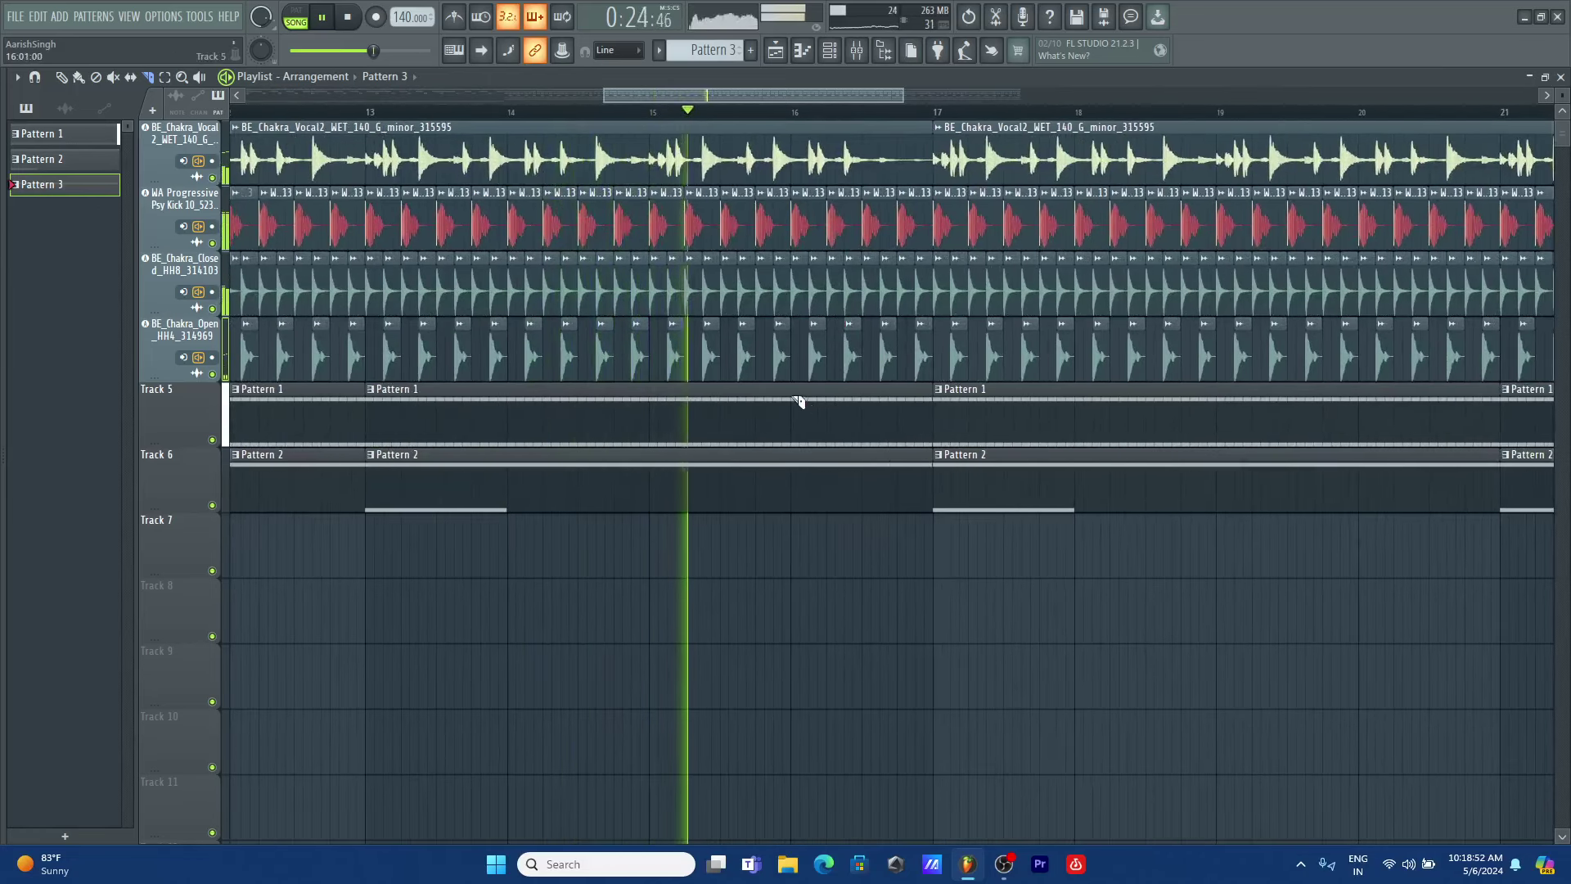
{"action": "scroll", "coordinate": [869, 400], "scroll_direction": "down", "scroll_amount": 5}
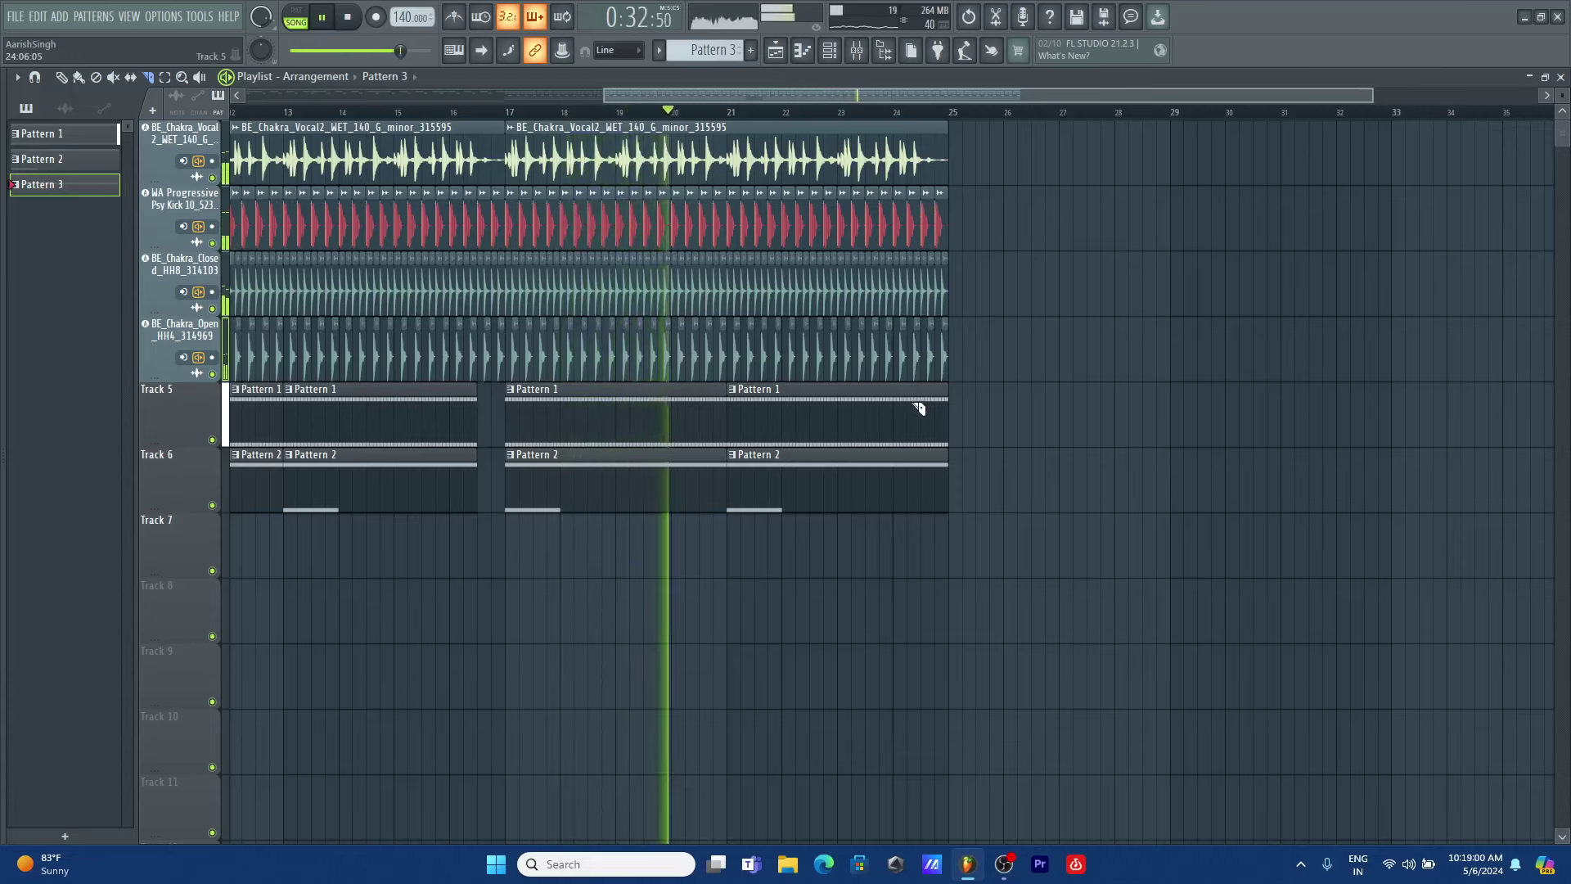
{"action": "left_click_drag", "start_coordinate": [993, 97], "coordinate": [628, 85]}
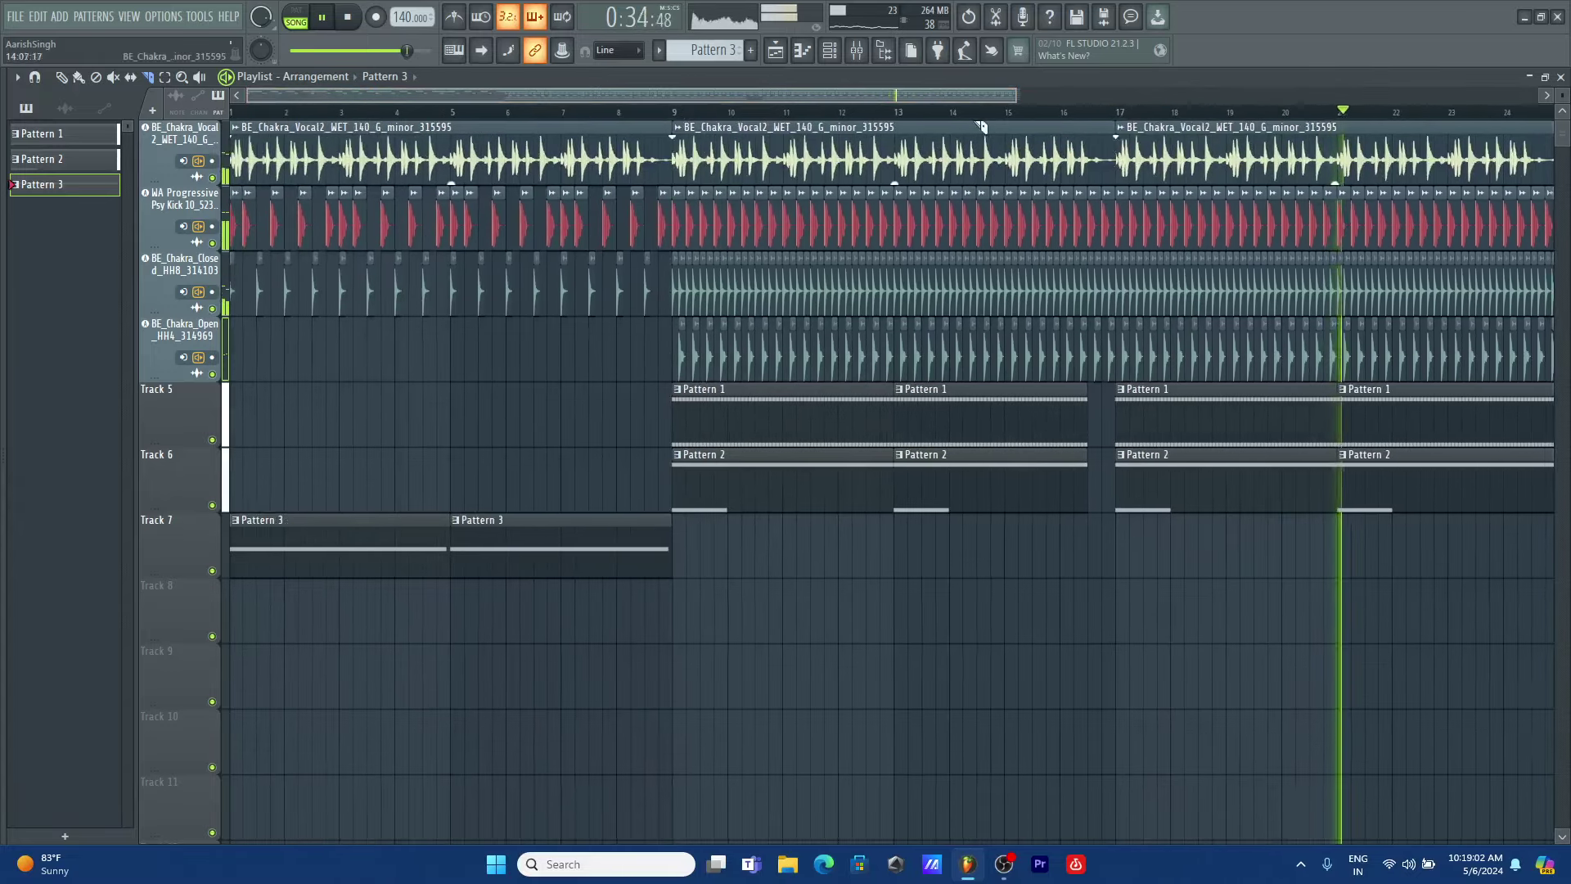
{"action": "left_click_drag", "start_coordinate": [1014, 101], "coordinate": [1391, 93]}
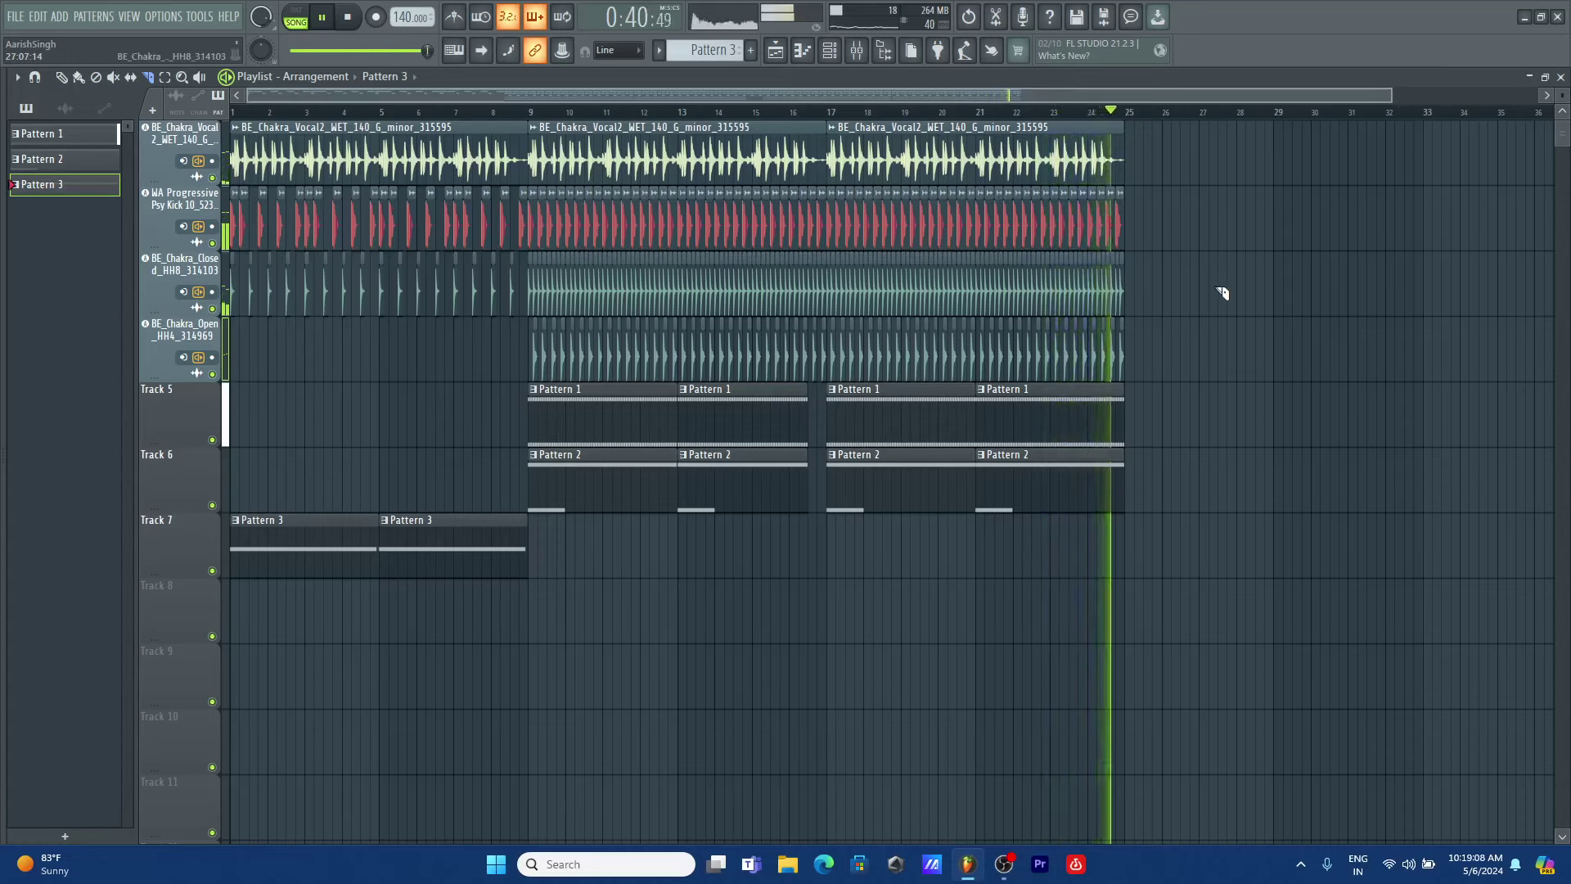
{"action": "key", "text": "space"}
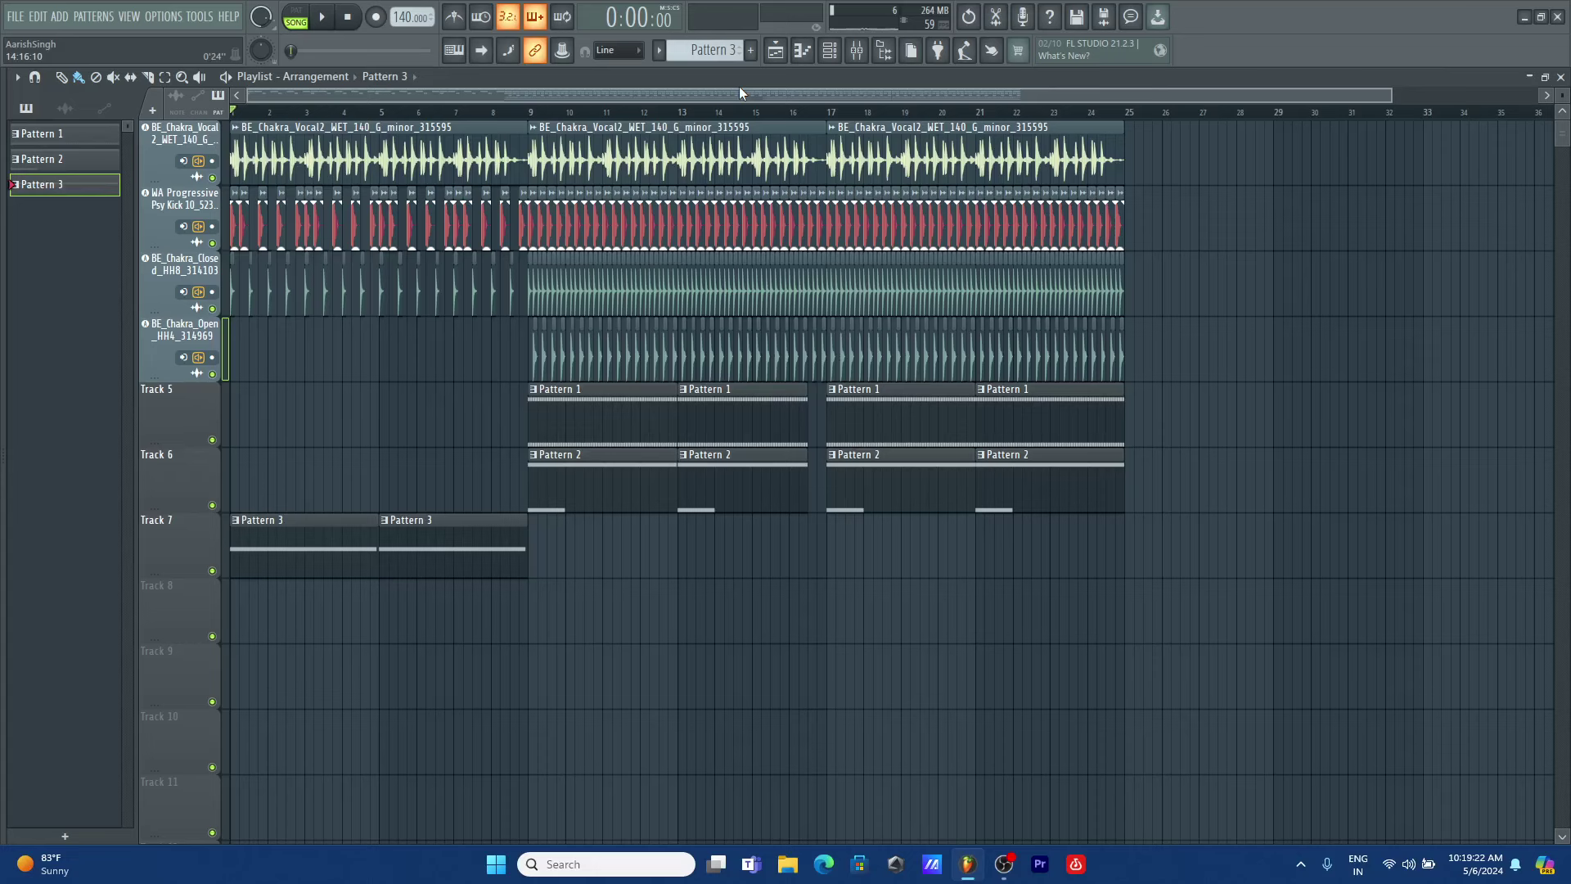
- Search the sounds browser for psy without the free-only limit and look through the matching packs
{"action": "left_click", "coordinate": [3, 319]}
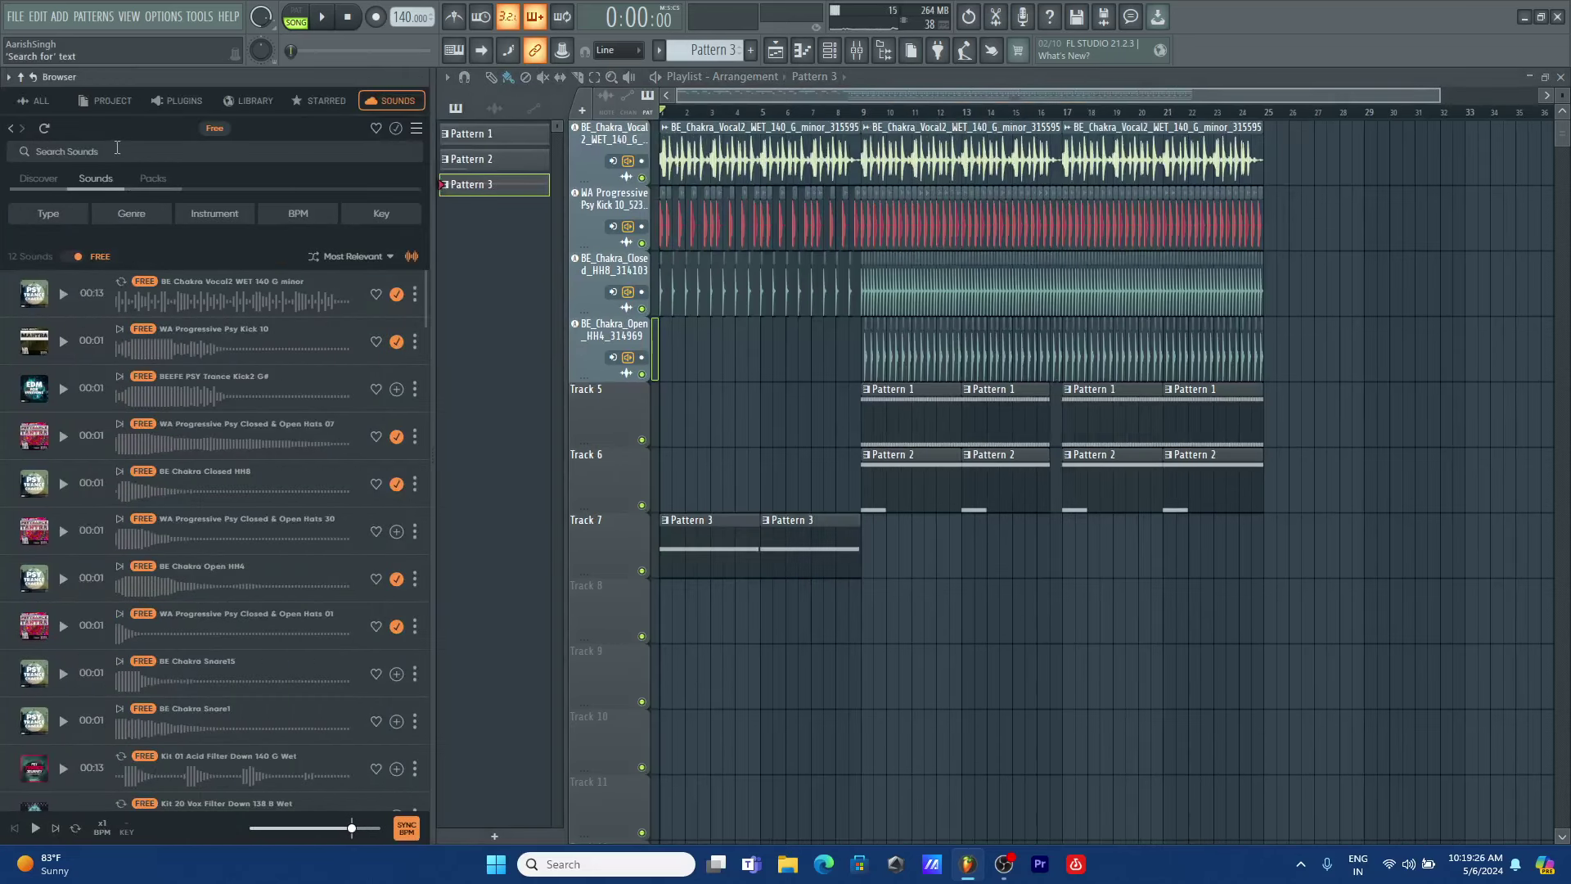
{"action": "type", "text": "psy"}
{"action": "left_click", "coordinate": [73, 257]}
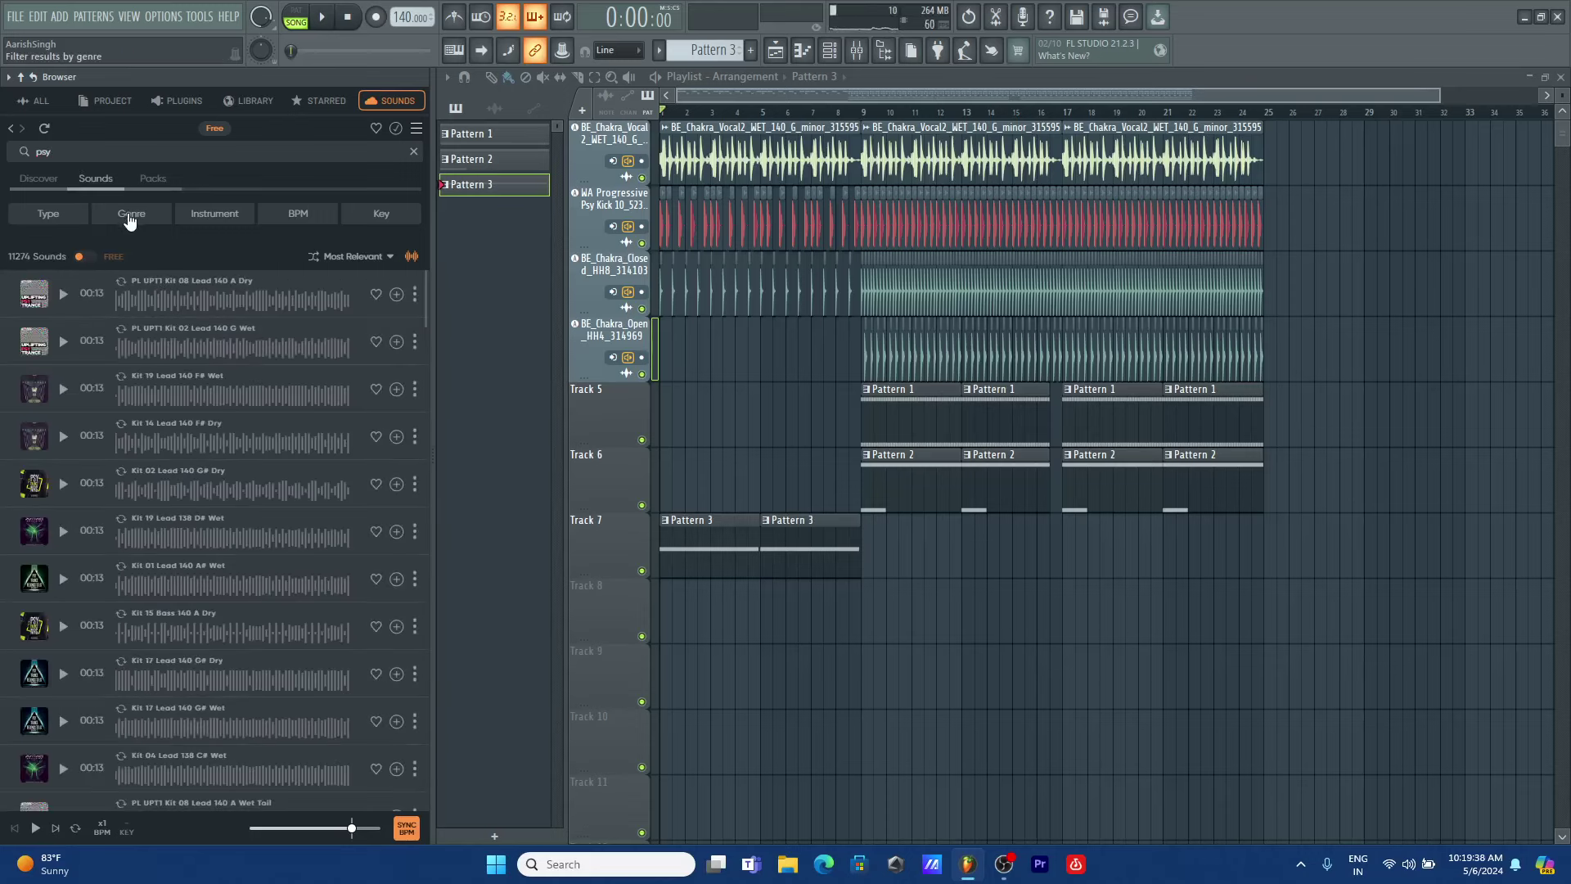
{"action": "left_click", "coordinate": [153, 182]}
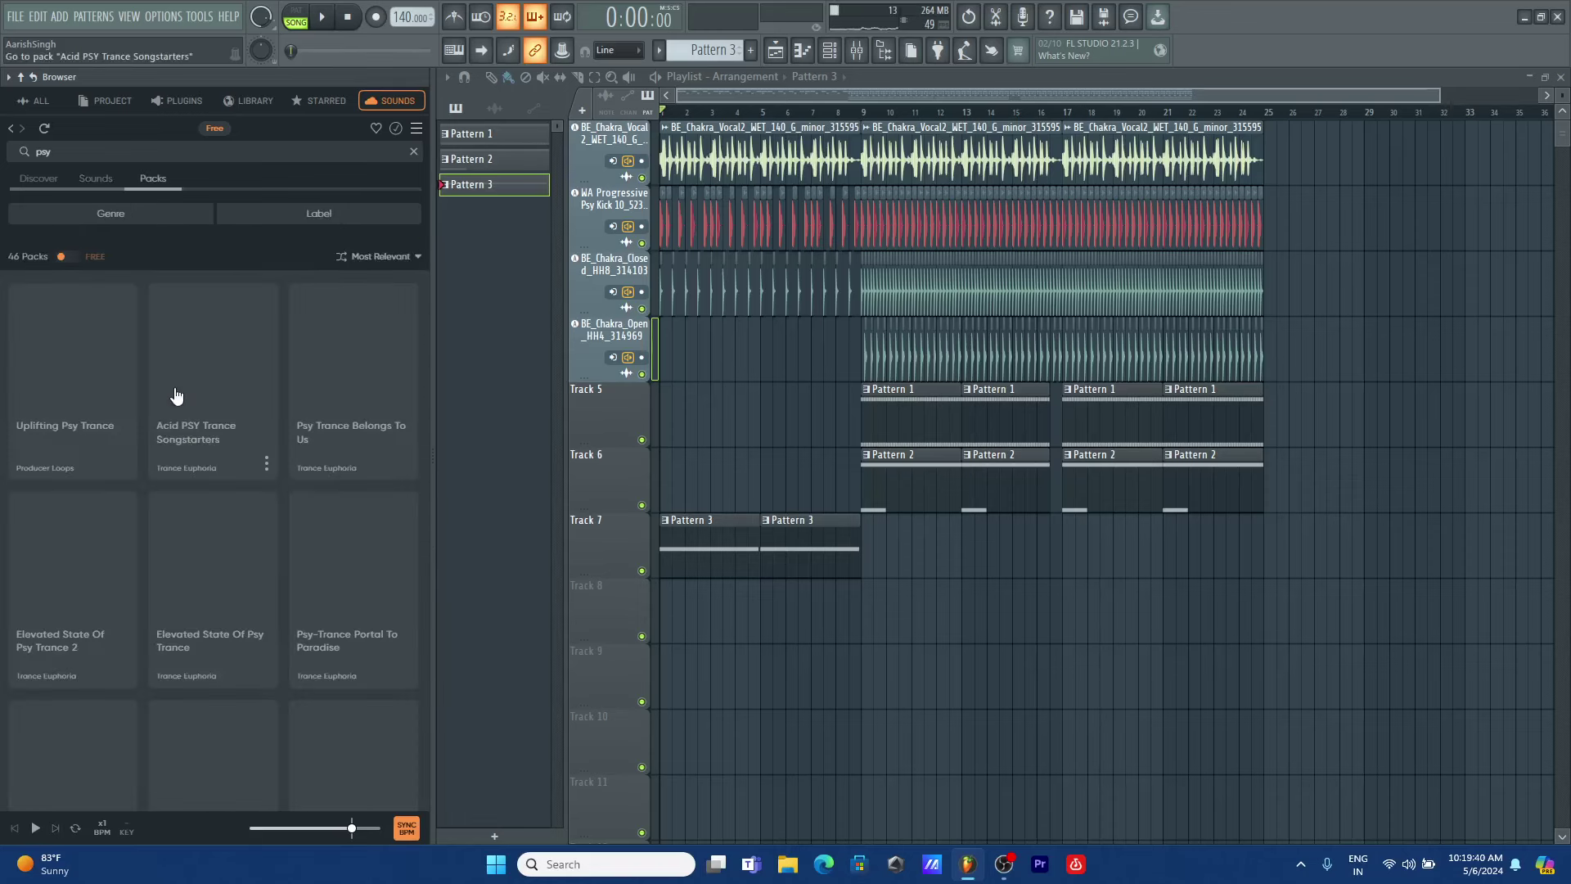
{"action": "scroll", "coordinate": [175, 395], "scroll_direction": "down", "scroll_amount": 8}
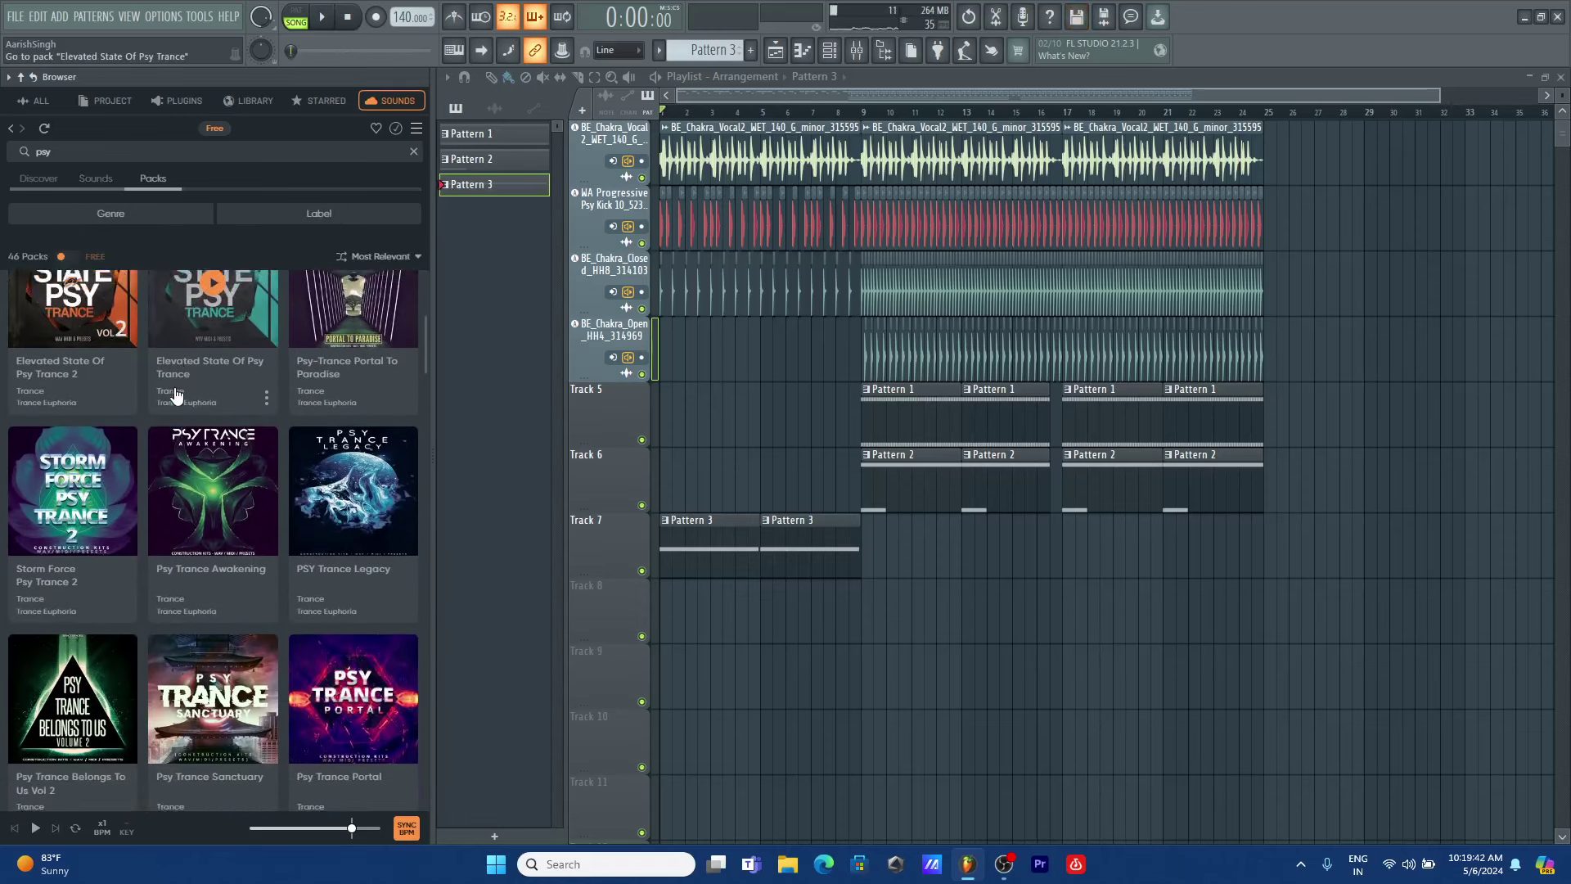
{"action": "scroll", "coordinate": [175, 395], "scroll_direction": "down", "scroll_amount": 7}
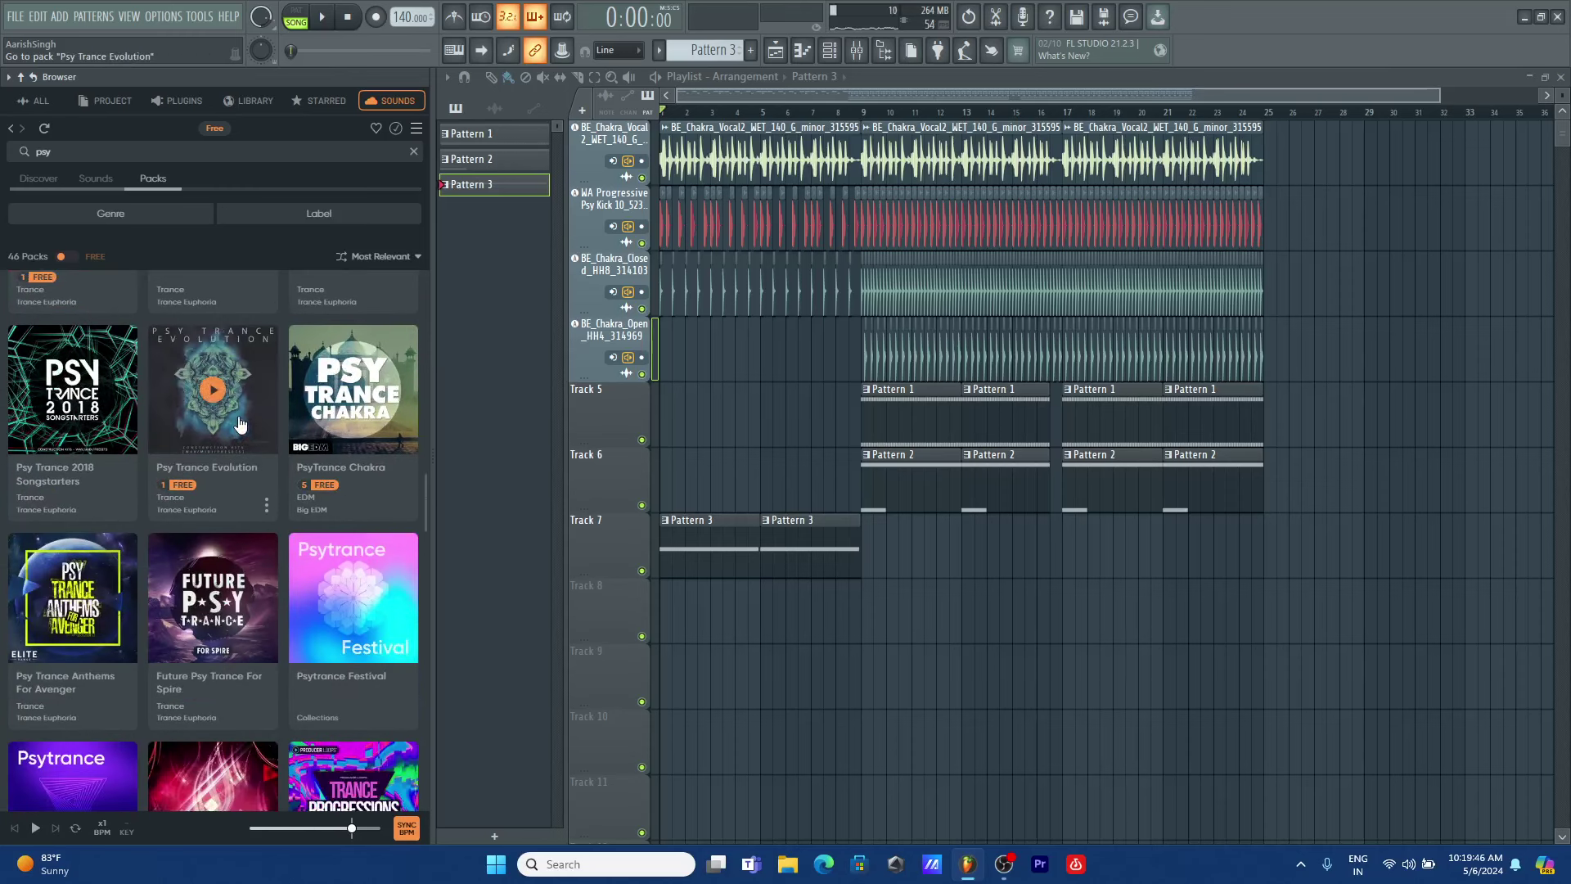
- Open the Psy Trance Evolution pack, preview the Kit 01 Arp F# Wet loop and look through the pack's sounds
{"action": "left_click", "coordinate": [246, 373]}
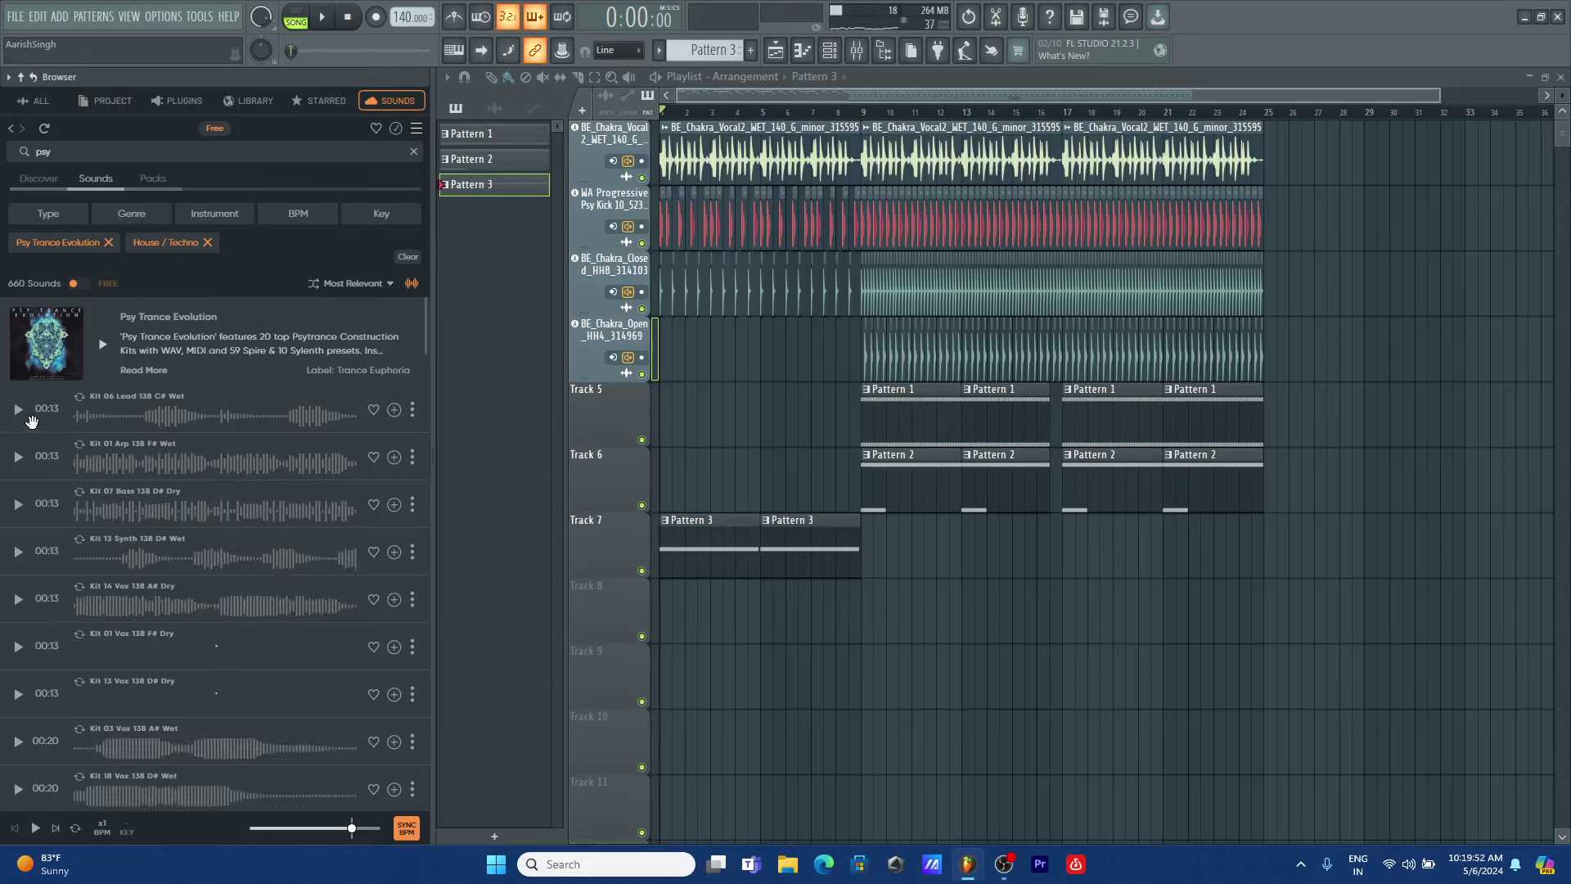
{"action": "left_click", "coordinate": [20, 468]}
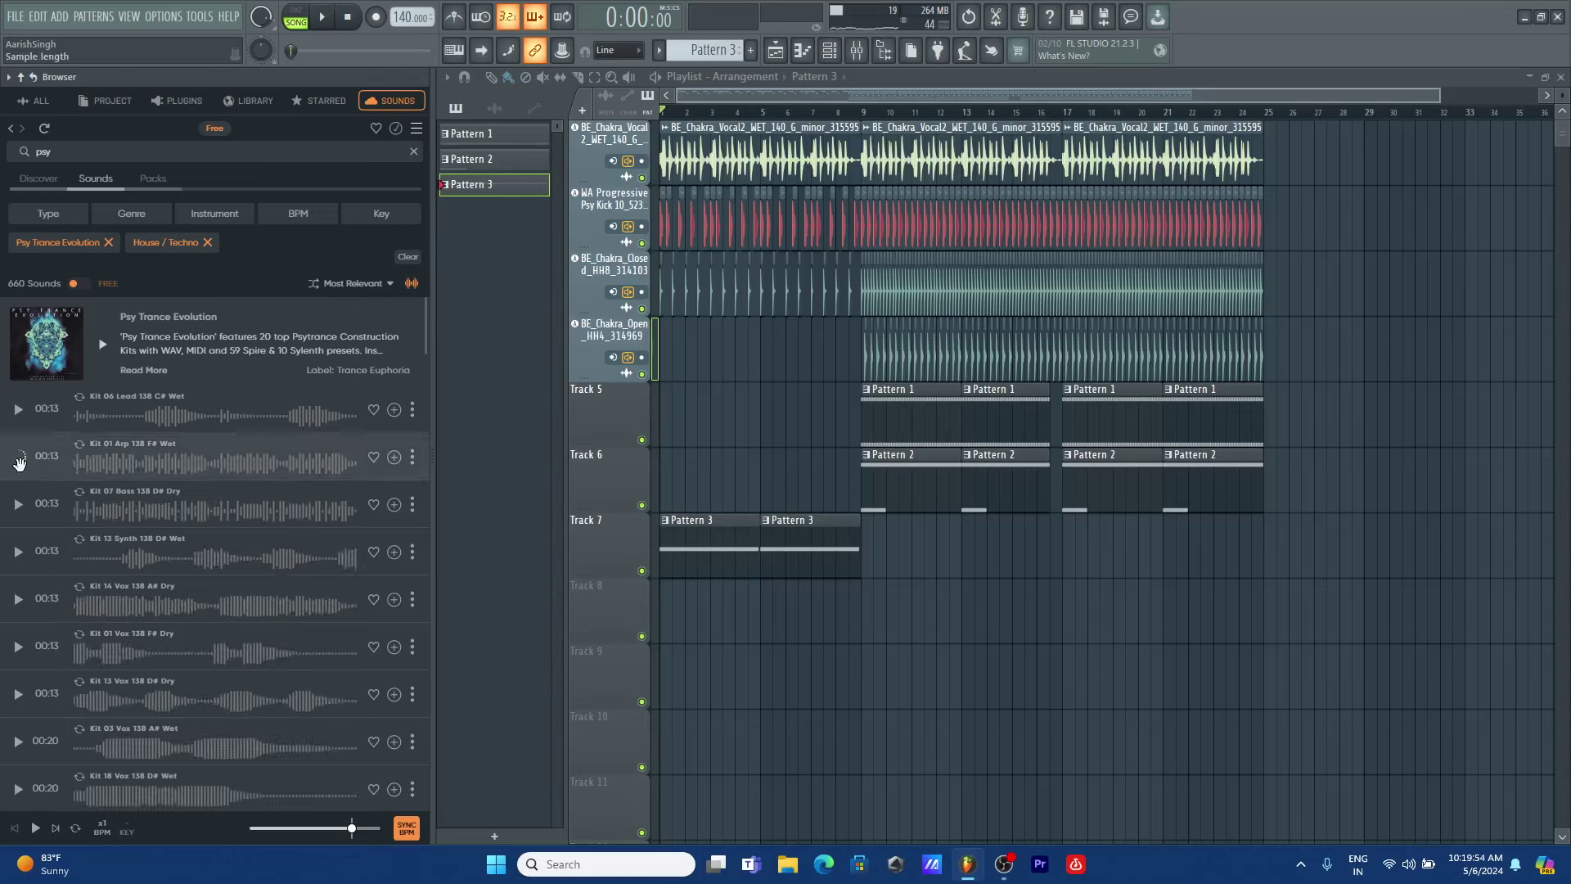
{"action": "left_click", "coordinate": [19, 457]}
{"action": "scroll", "coordinate": [22, 470], "scroll_direction": "down", "scroll_amount": 5}
{"action": "scroll", "coordinate": [22, 469], "scroll_direction": "down", "scroll_amount": 5}
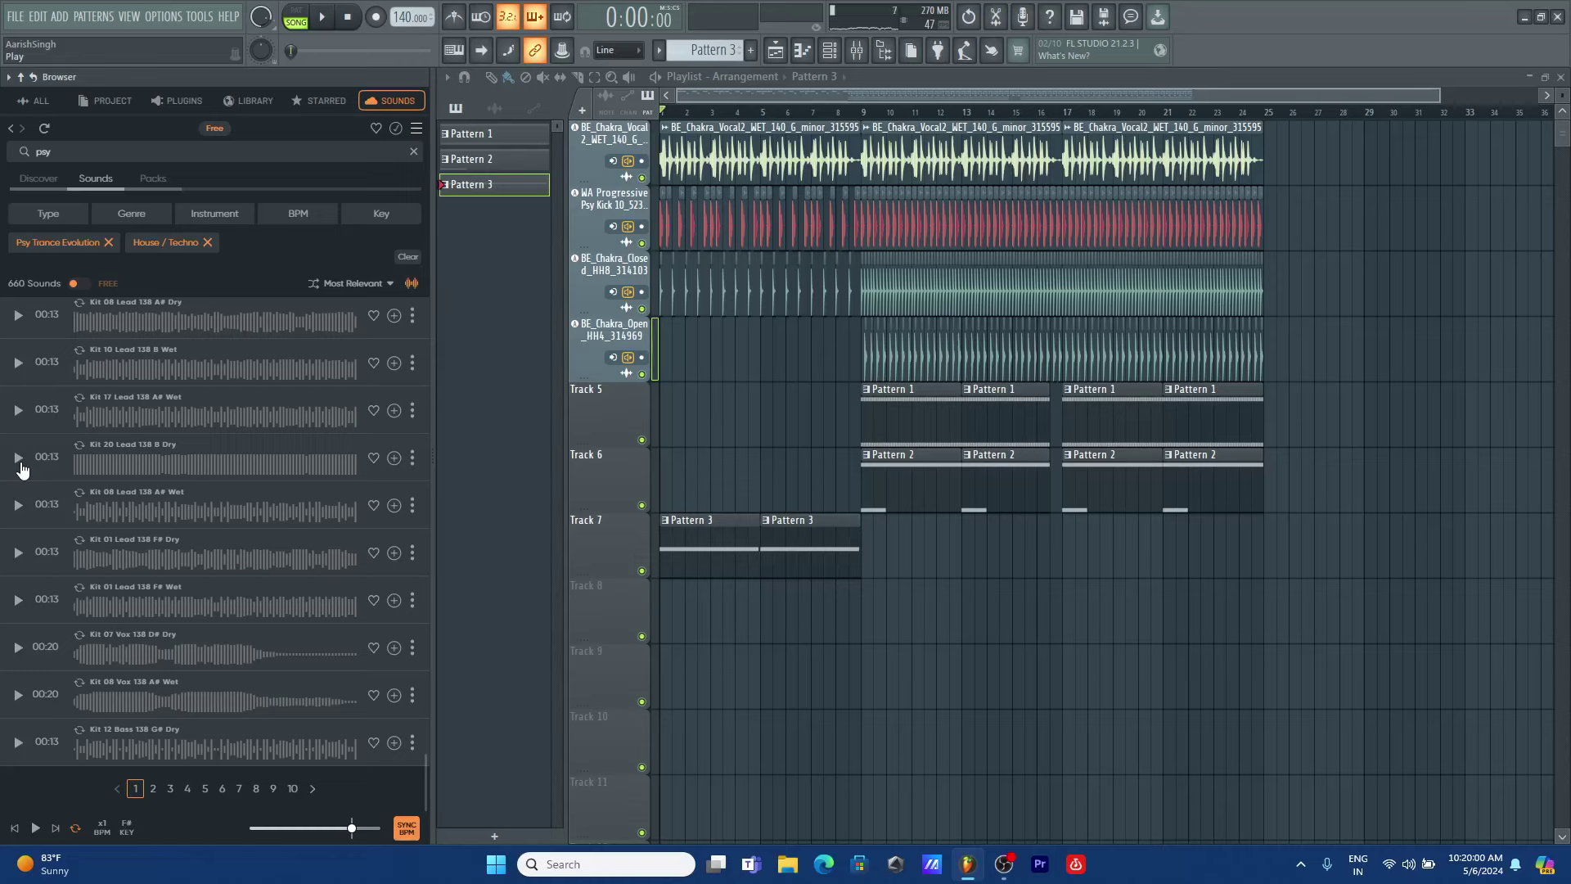
{"action": "scroll", "coordinate": [22, 470], "scroll_direction": "up", "scroll_amount": 5}
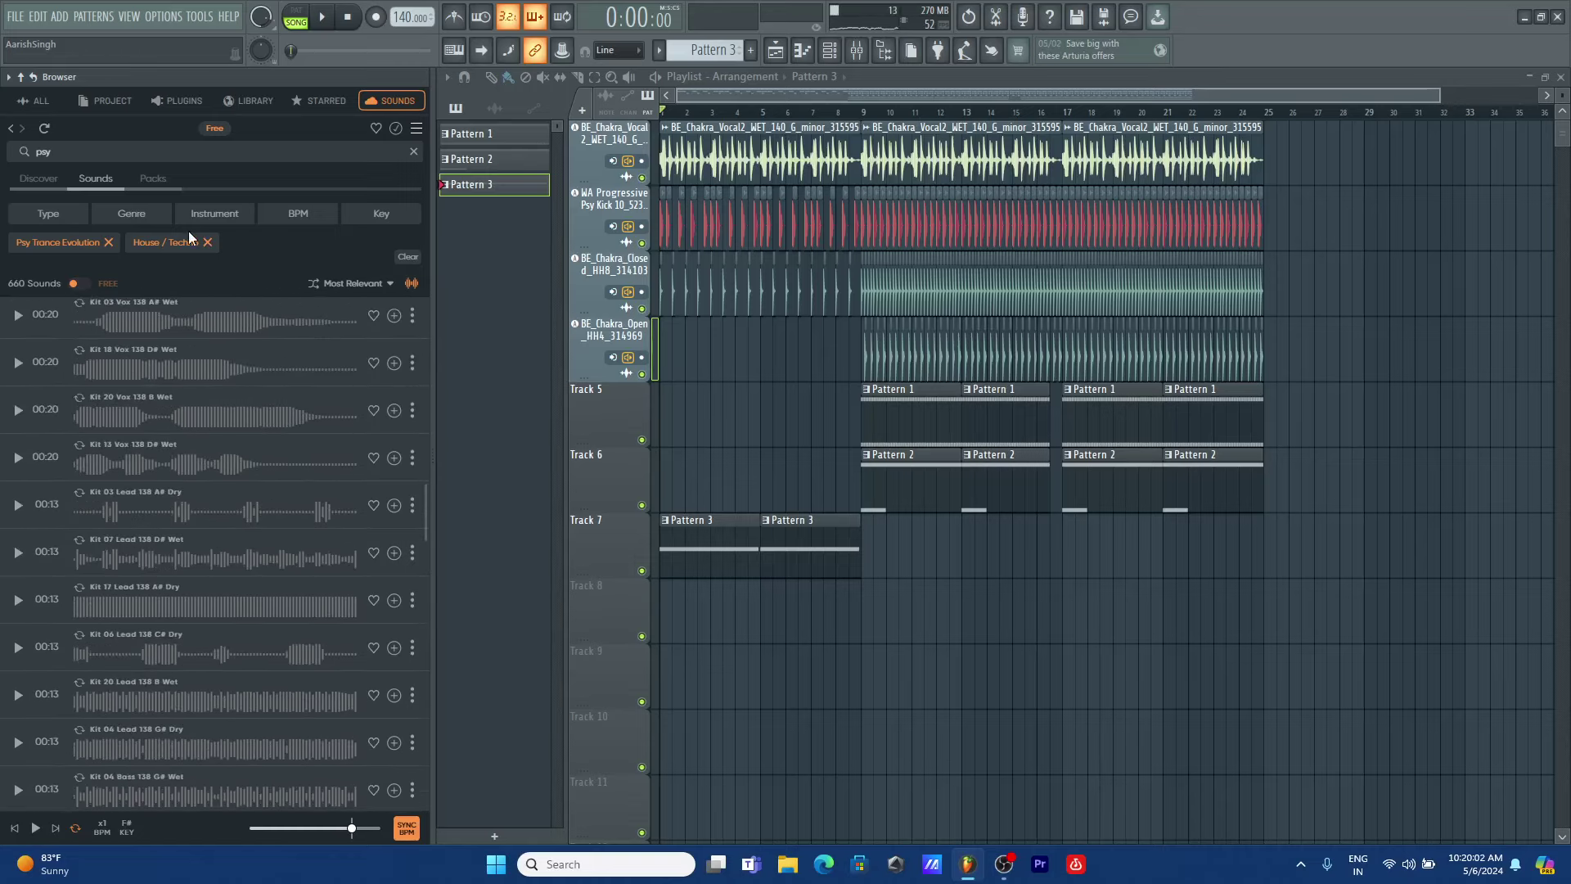
- Filter the Psy Trance Evolution sounds to vocal loops and preview Kit 14 Vox 138 A# Dry
{"action": "left_click", "coordinate": [70, 219]}
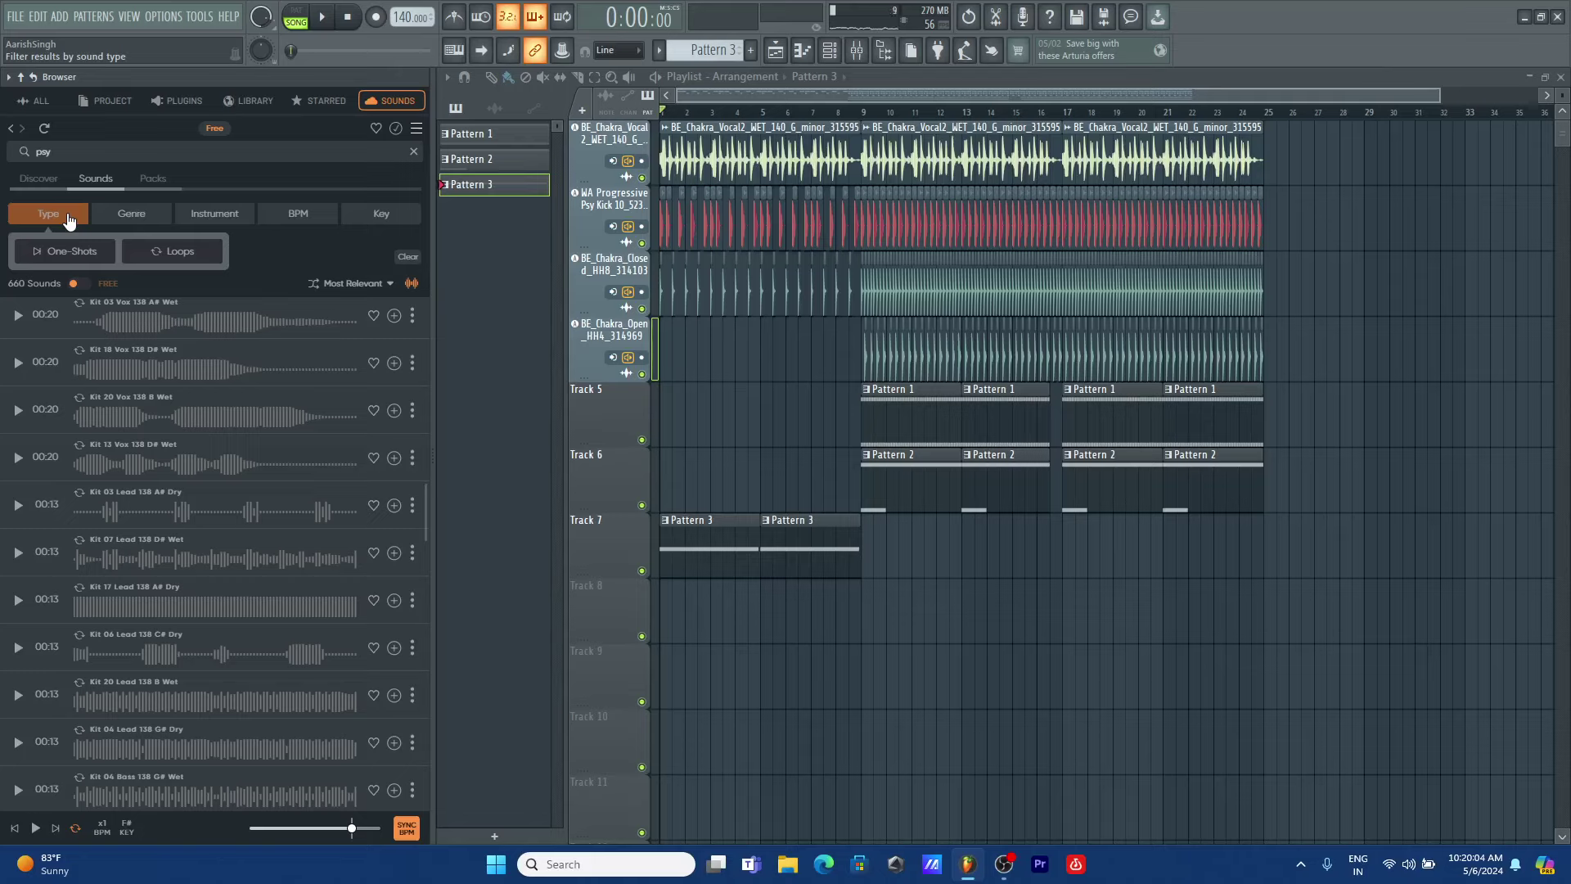
{"action": "left_click", "coordinate": [67, 221]}
{"action": "left_click", "coordinate": [172, 252]}
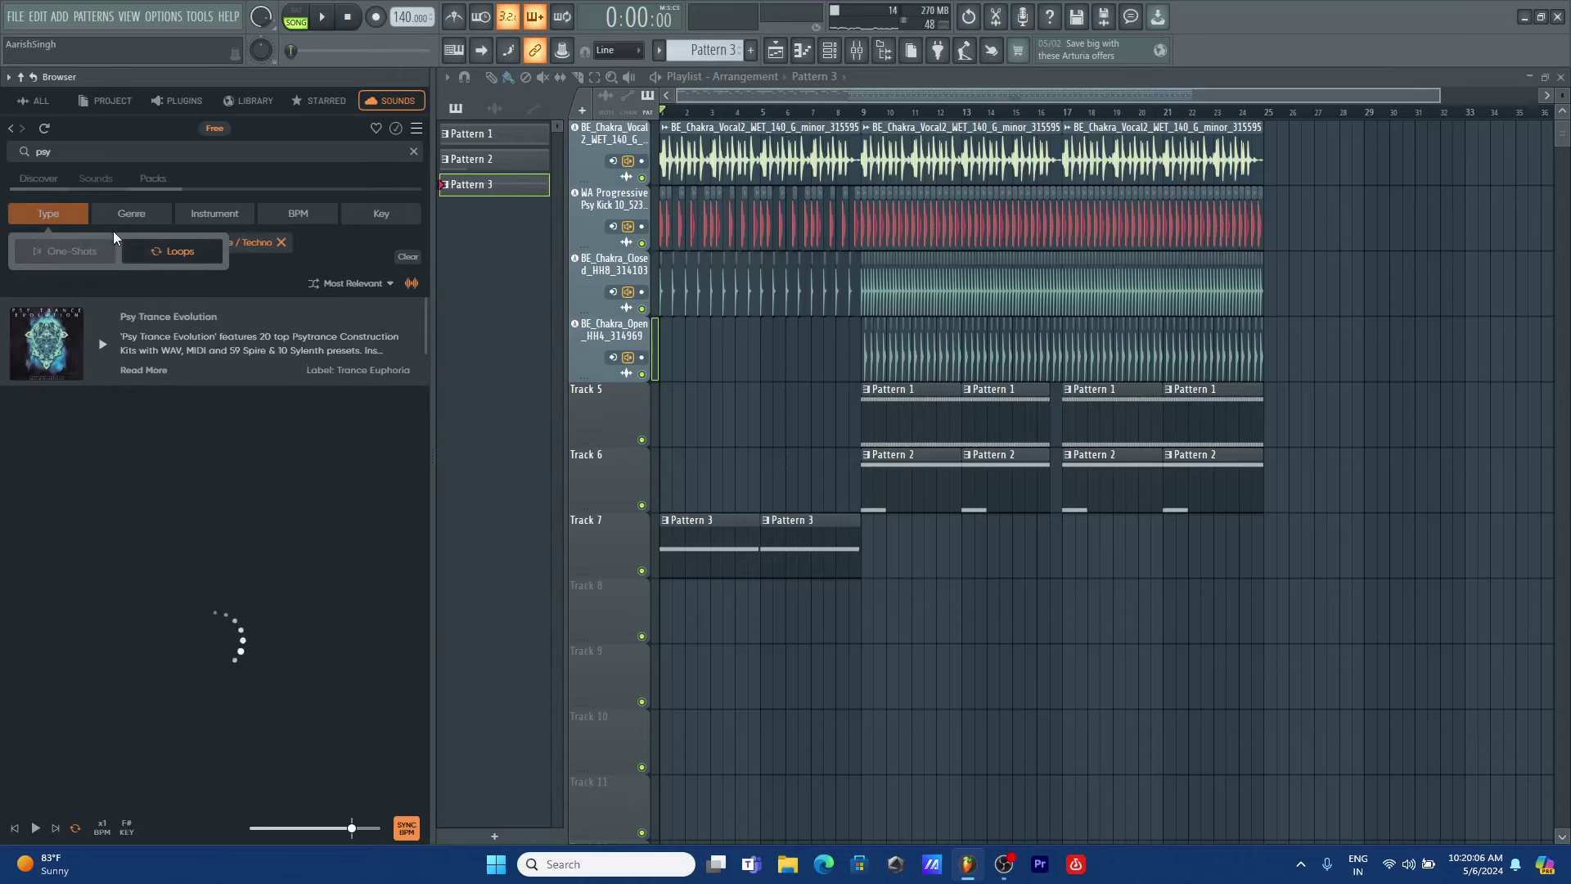
{"action": "left_click", "coordinate": [216, 218]}
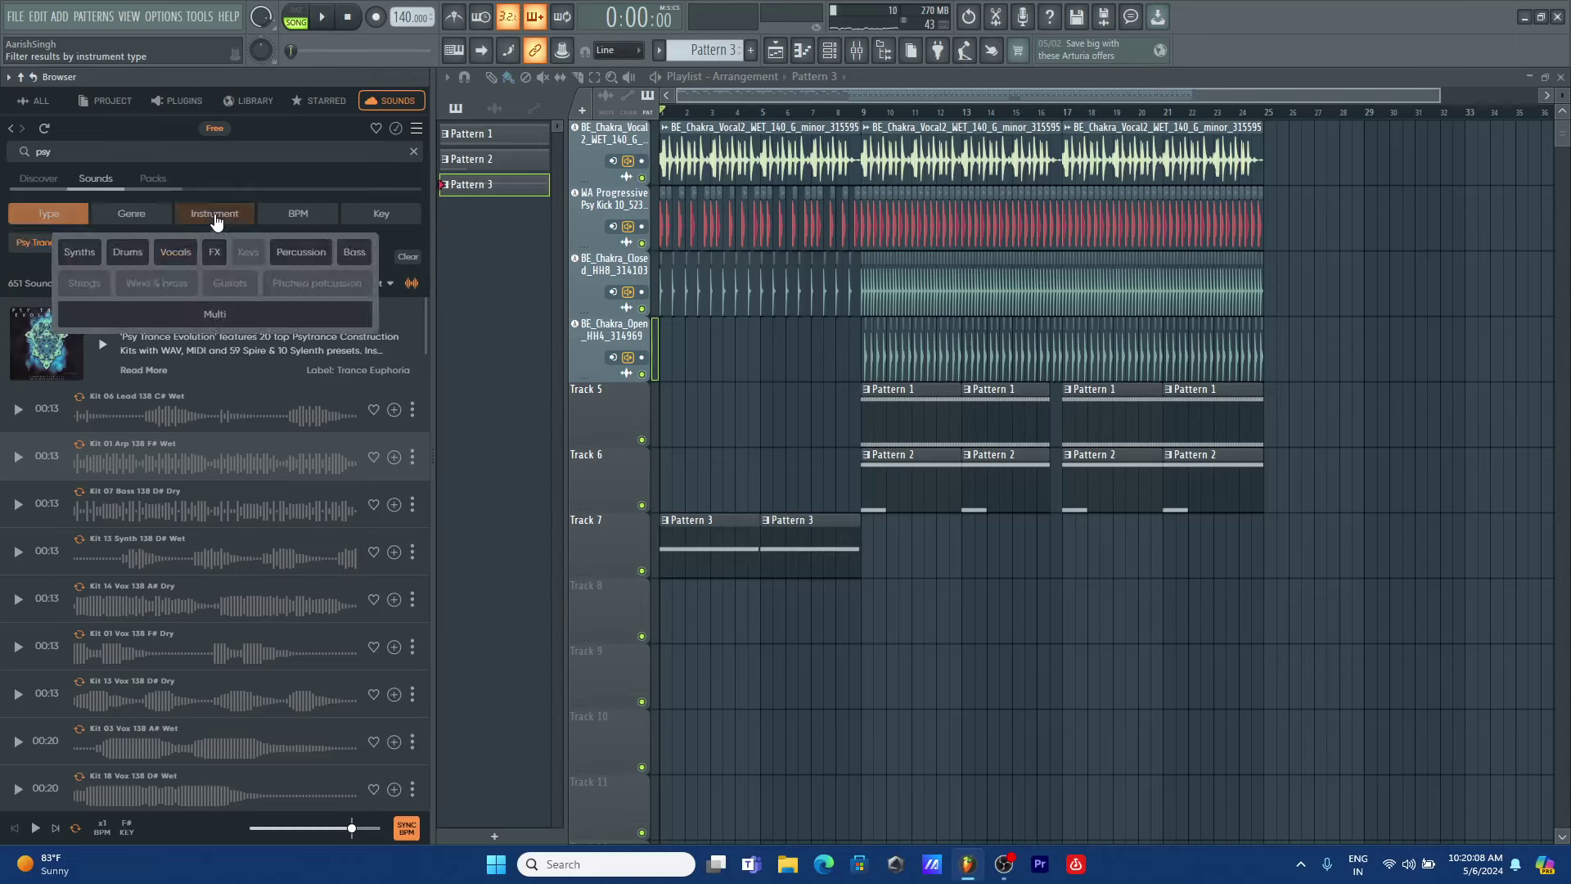
{"action": "left_click", "coordinate": [176, 254]}
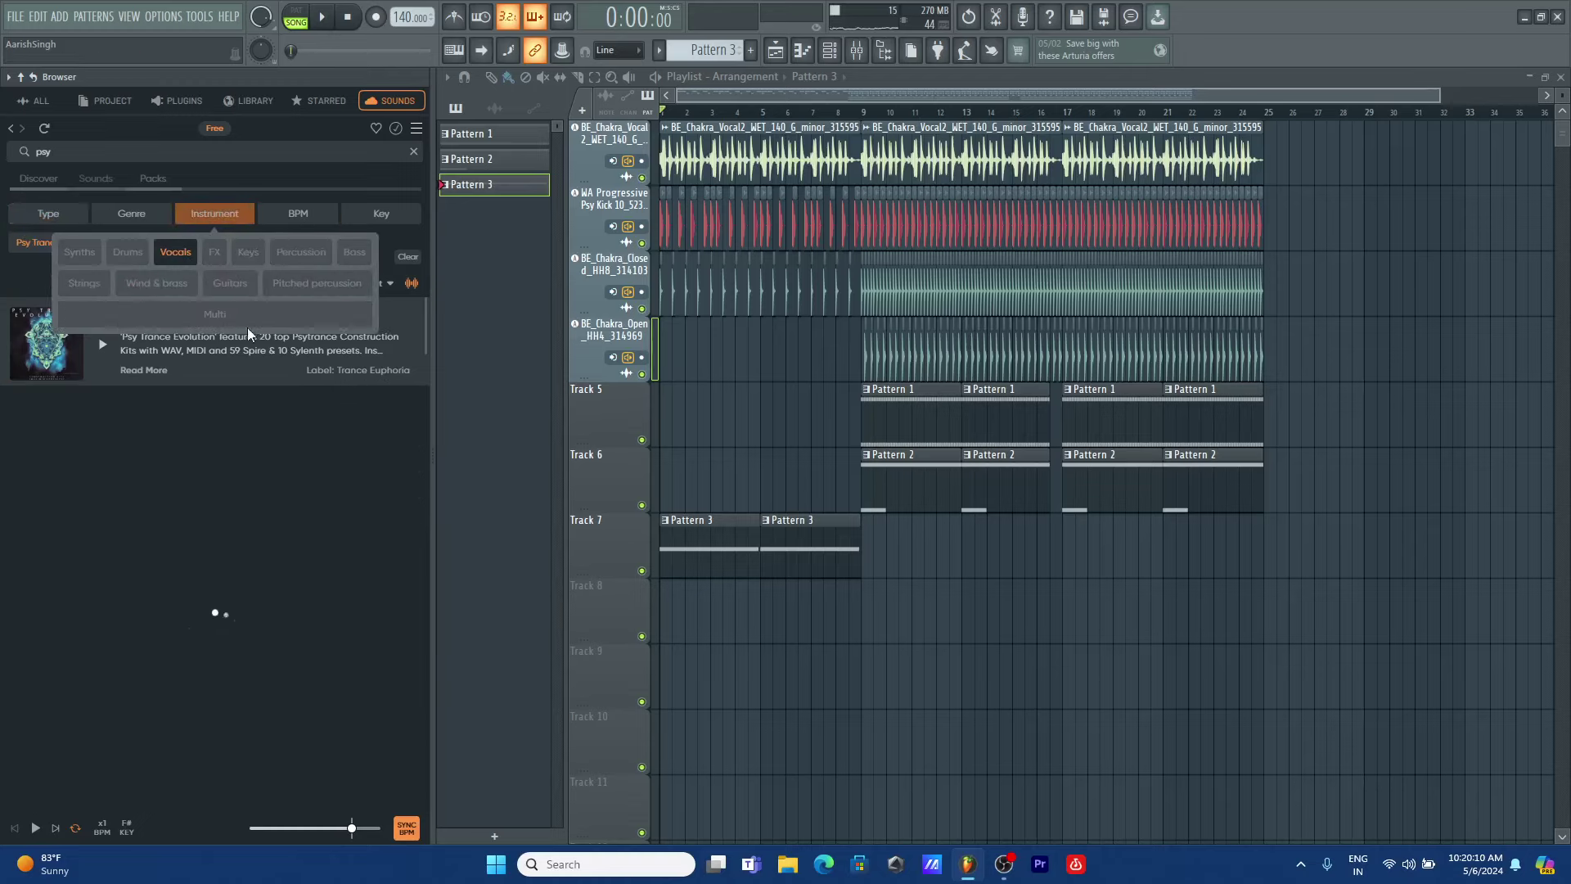
{"action": "left_click", "coordinate": [263, 178]}
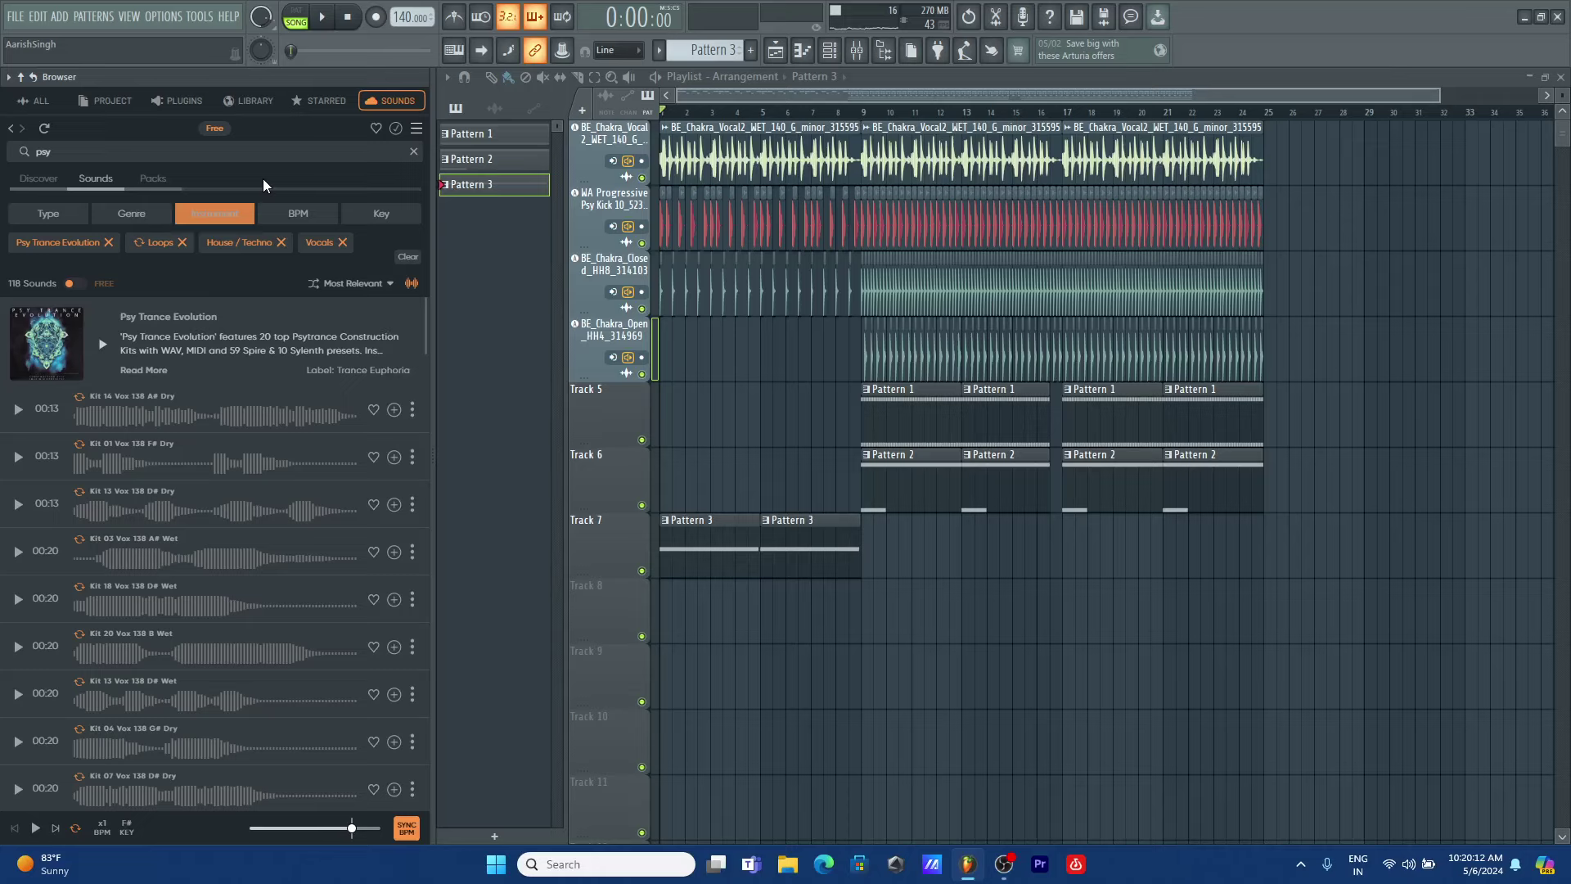
{"action": "left_click", "coordinate": [18, 409]}
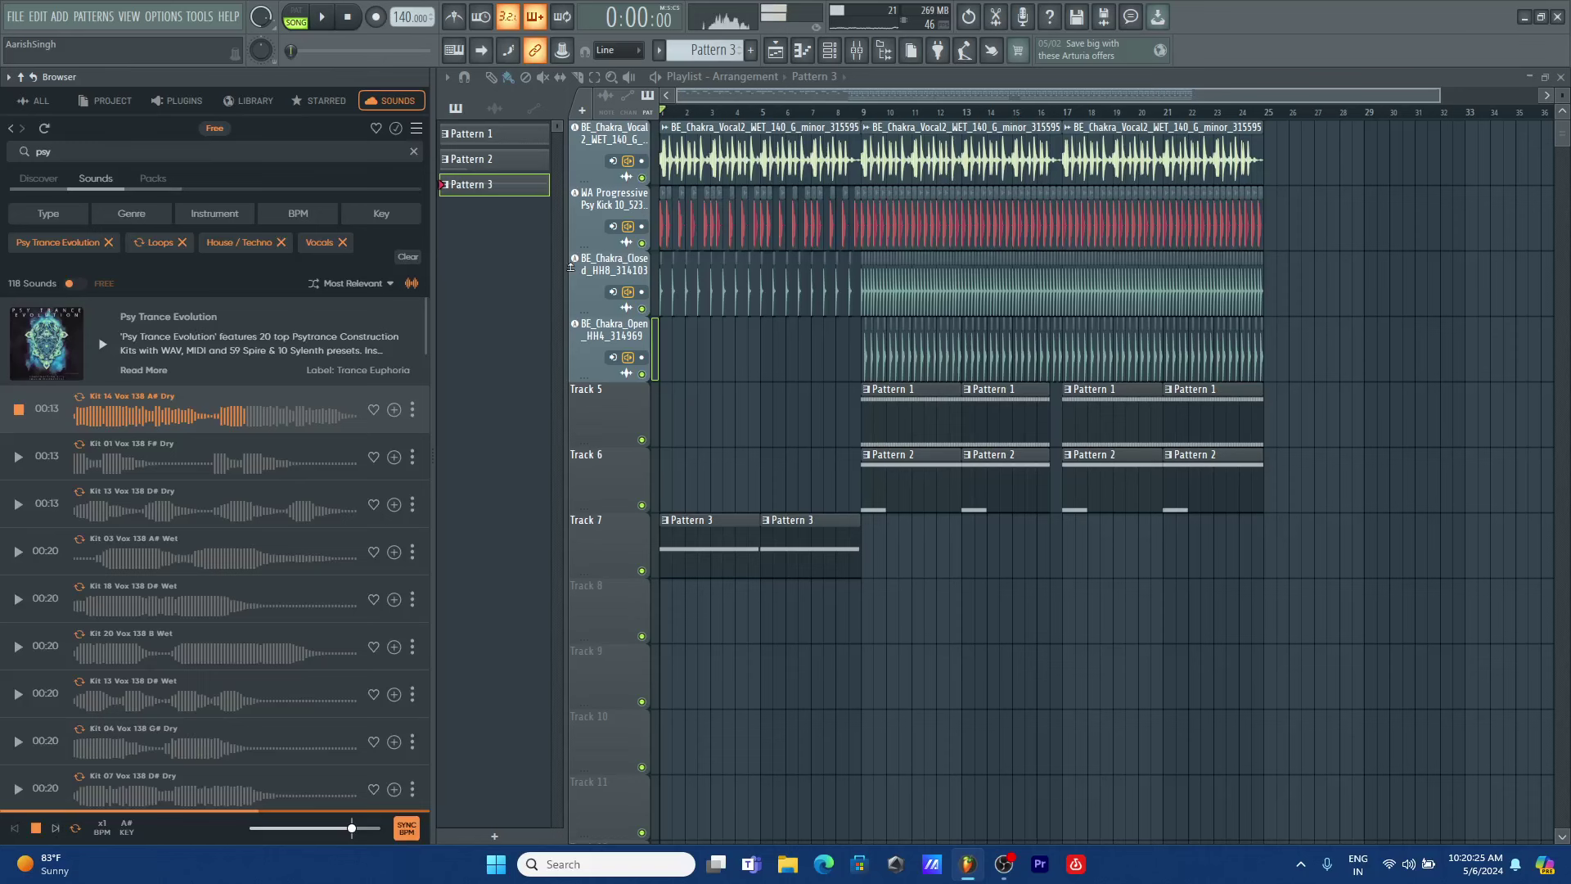
- Open Edison on the master track, arm it to record on input and place its window clear of the sounds list
{"action": "left_click", "coordinate": [883, 51]}
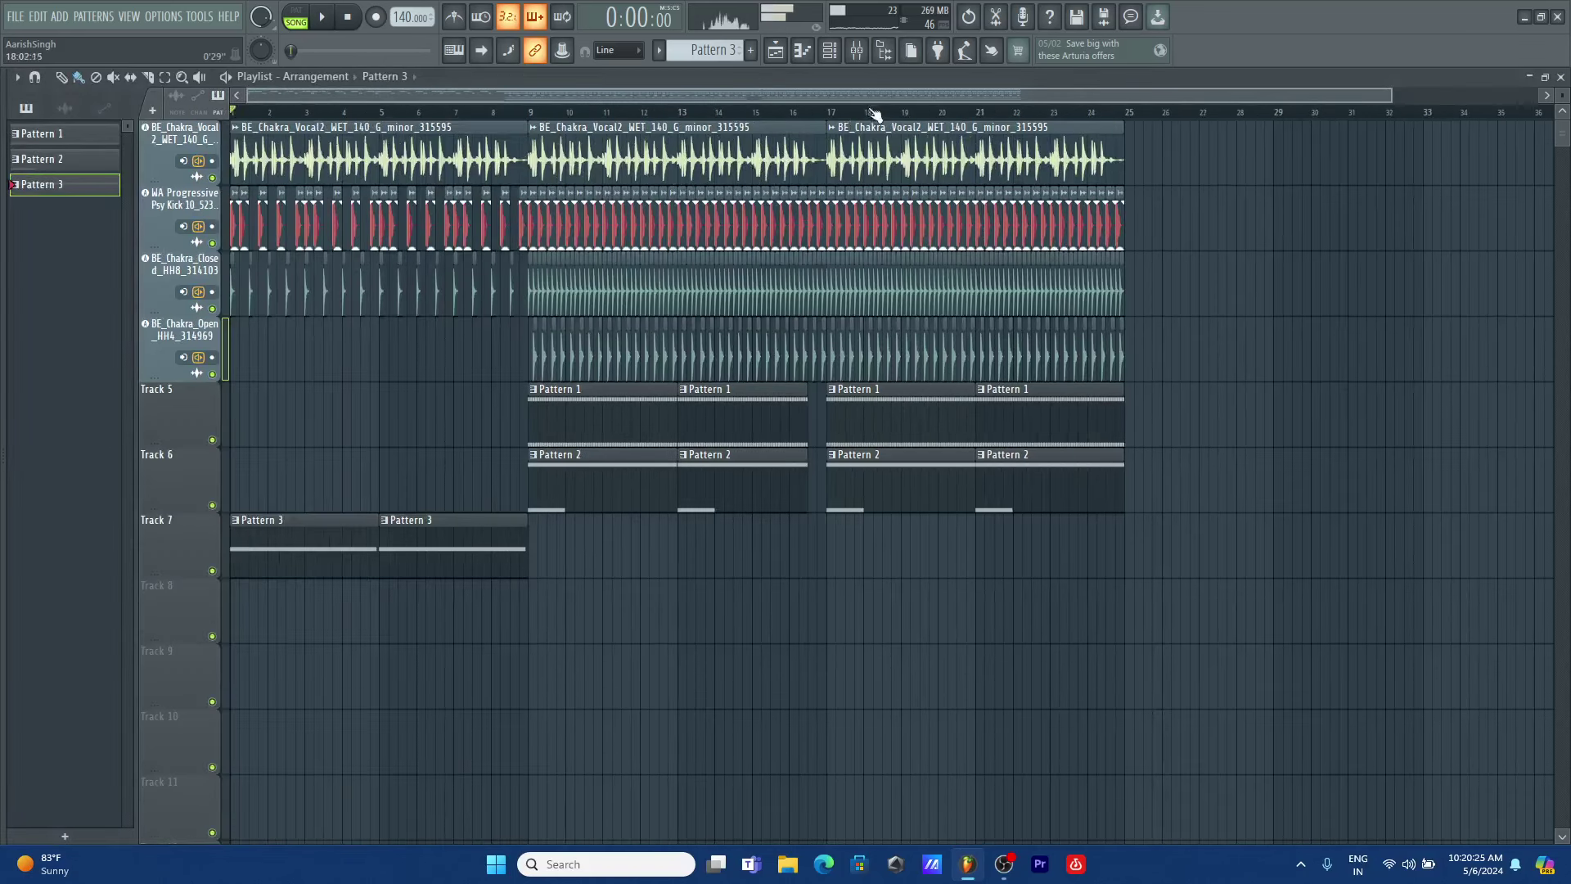
{"action": "left_click", "coordinate": [1004, 21]}
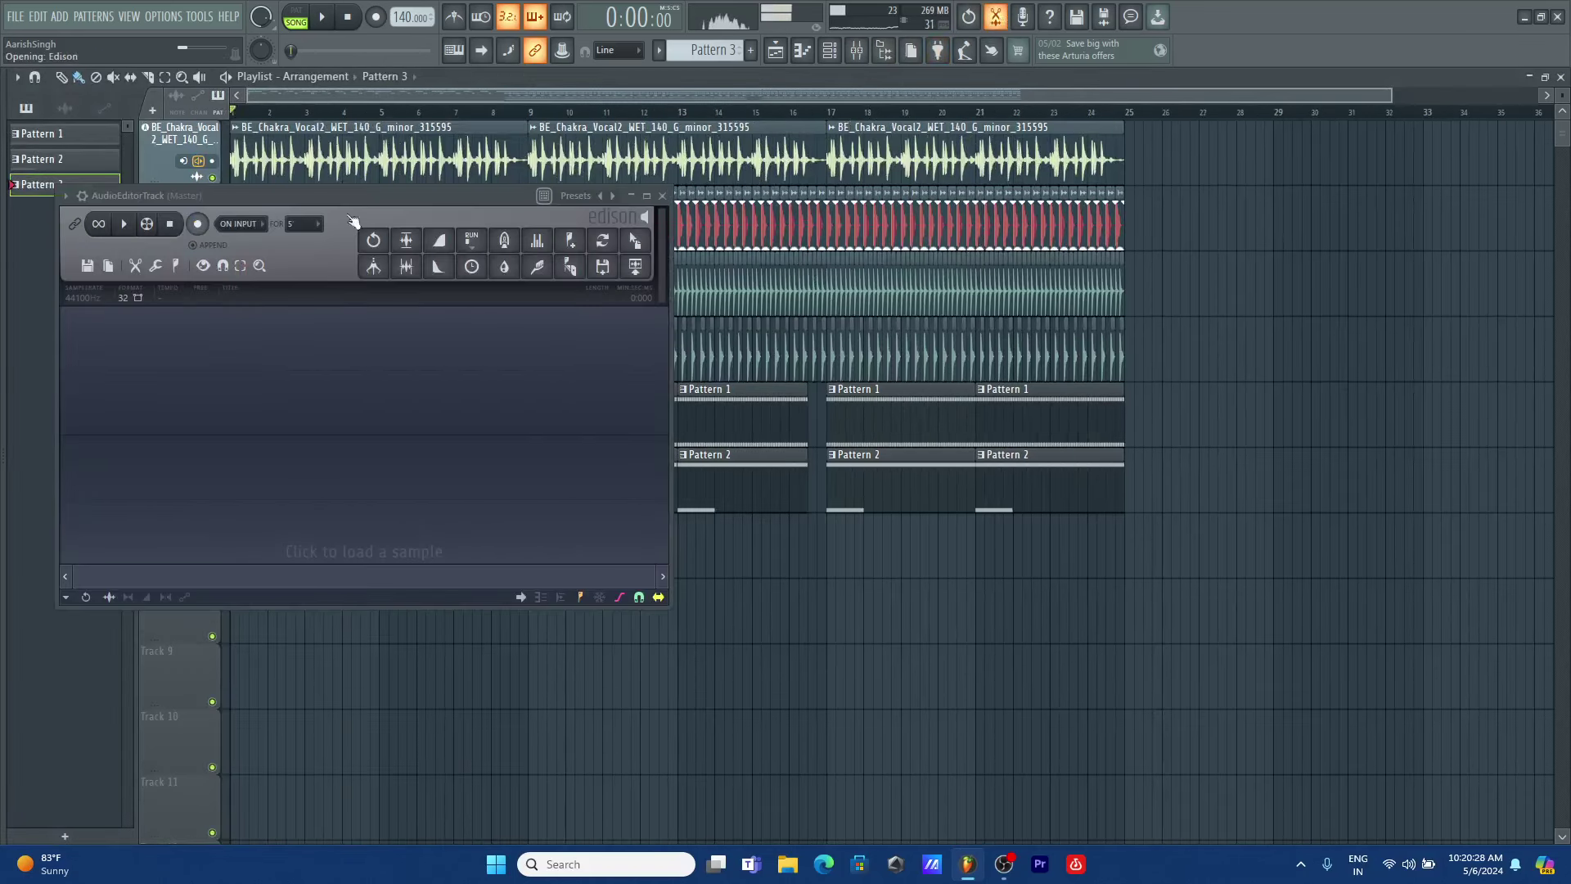
{"action": "left_click", "coordinate": [197, 223]}
{"action": "left_click_drag", "start_coordinate": [327, 196], "coordinate": [1061, 209]}
{"action": "left_click", "coordinate": [884, 51]}
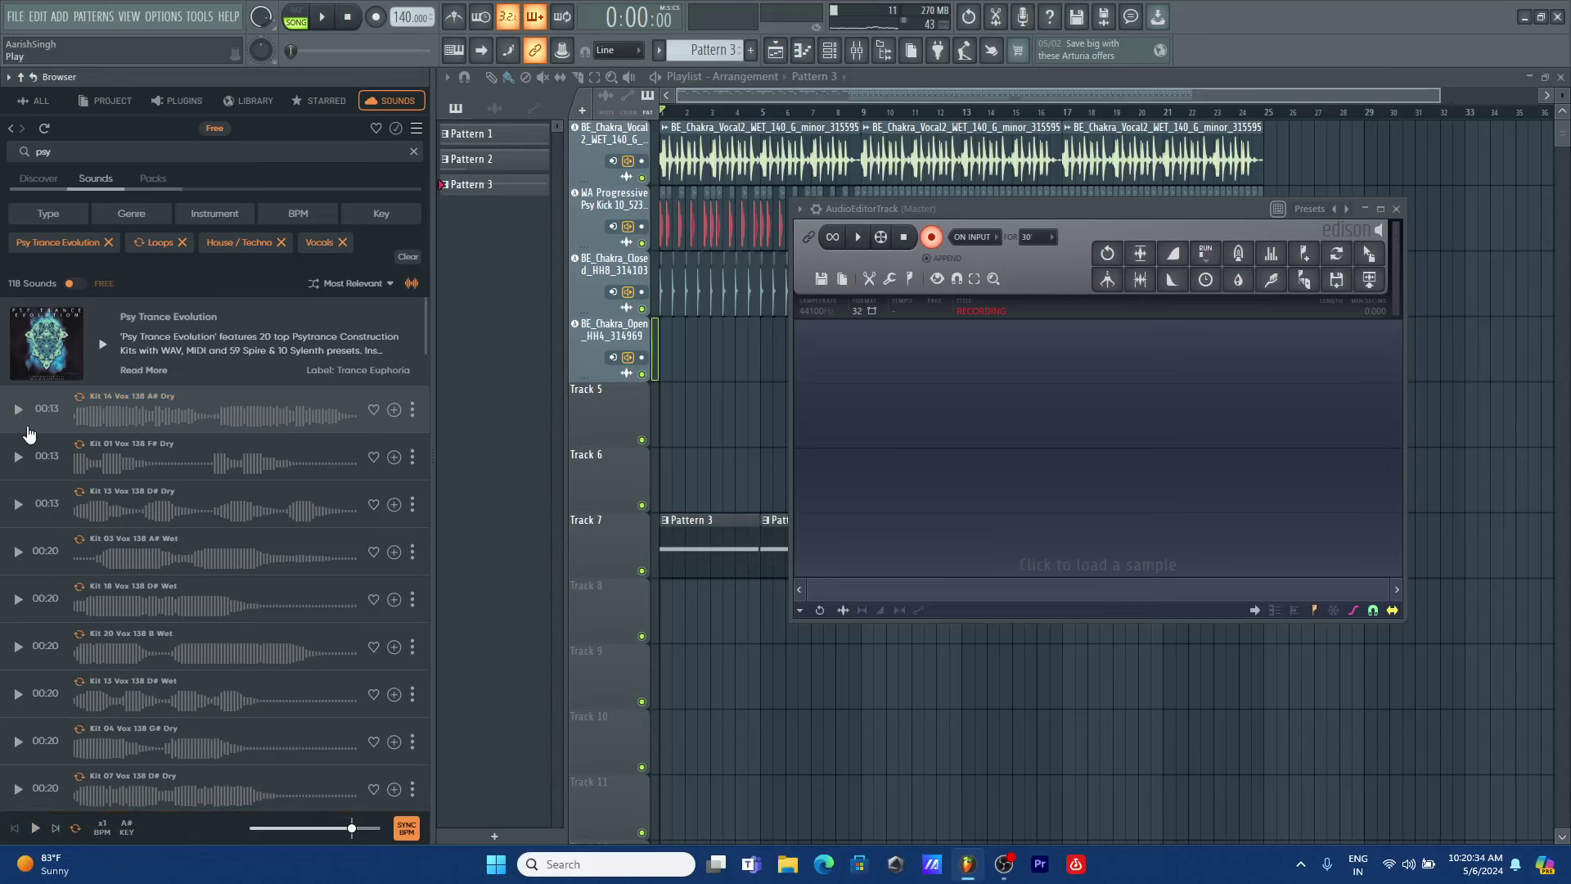
- Play the Kit 14 Vox 138 A# Dry loop to record it in Edison, and stop recording and playback when it ends
{"action": "left_click", "coordinate": [18, 409]}
{"action": "key", "text": "alt+F8"}
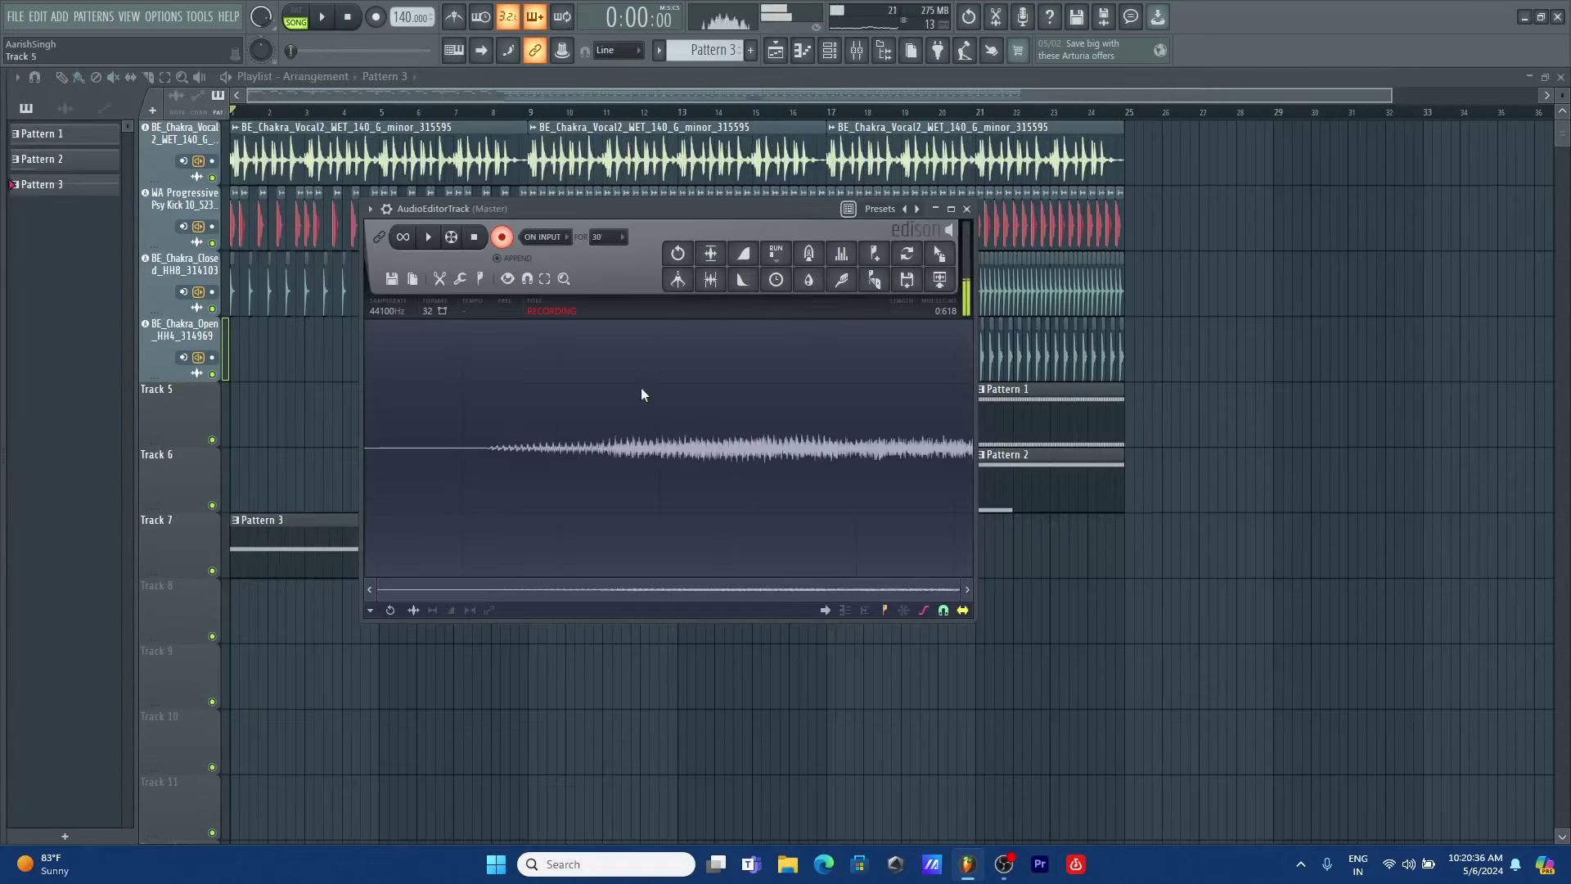
{"action": "key", "text": "alt+F8"}
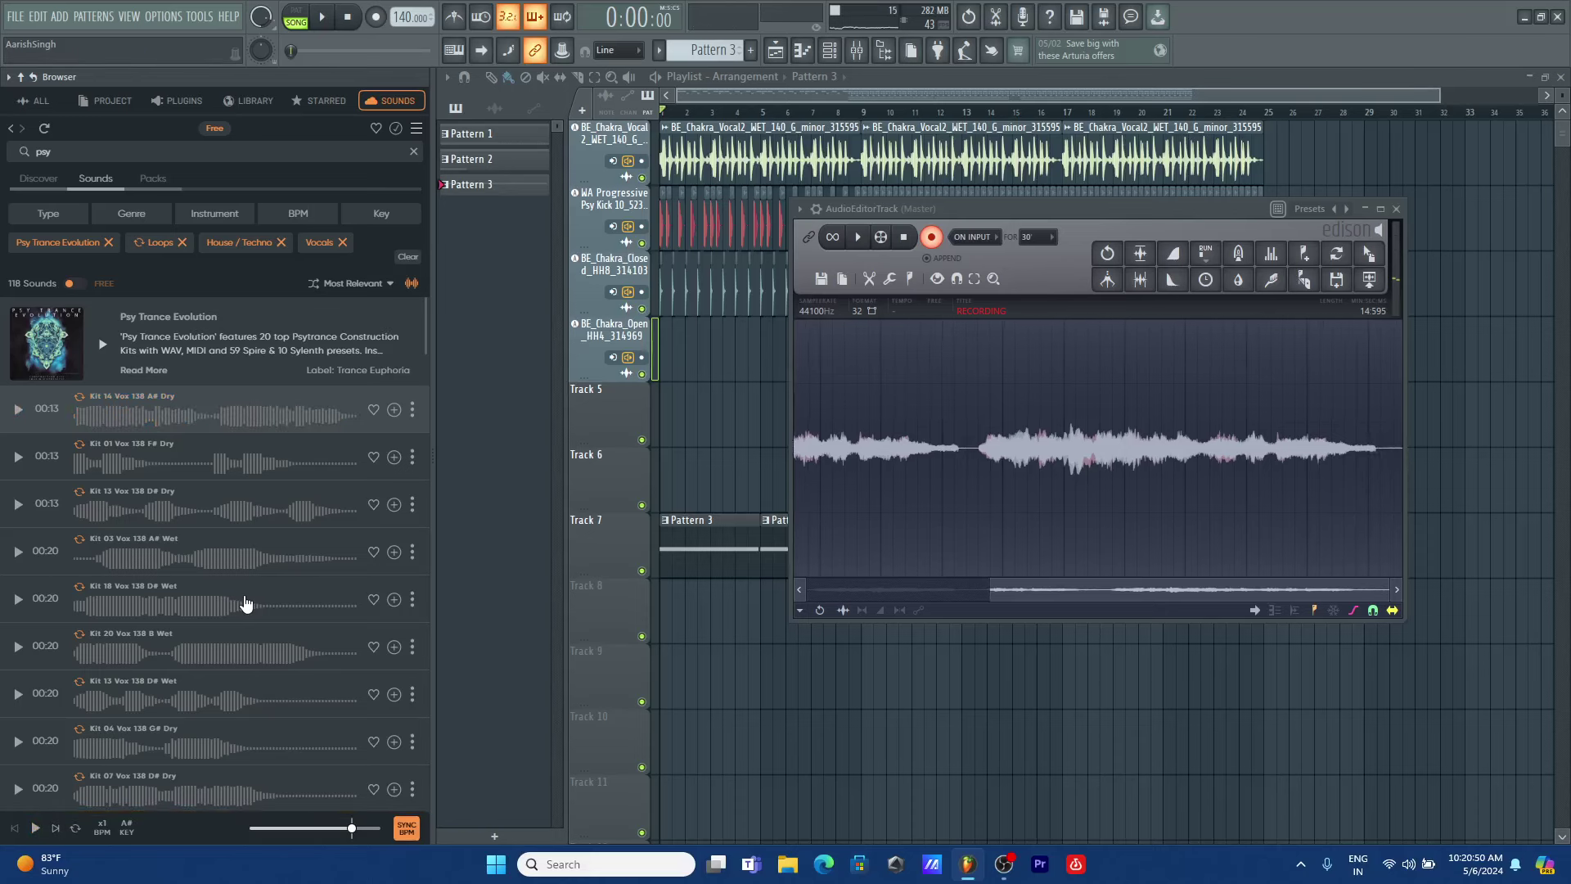
{"action": "key", "text": "space"}
{"action": "key", "text": "space"}
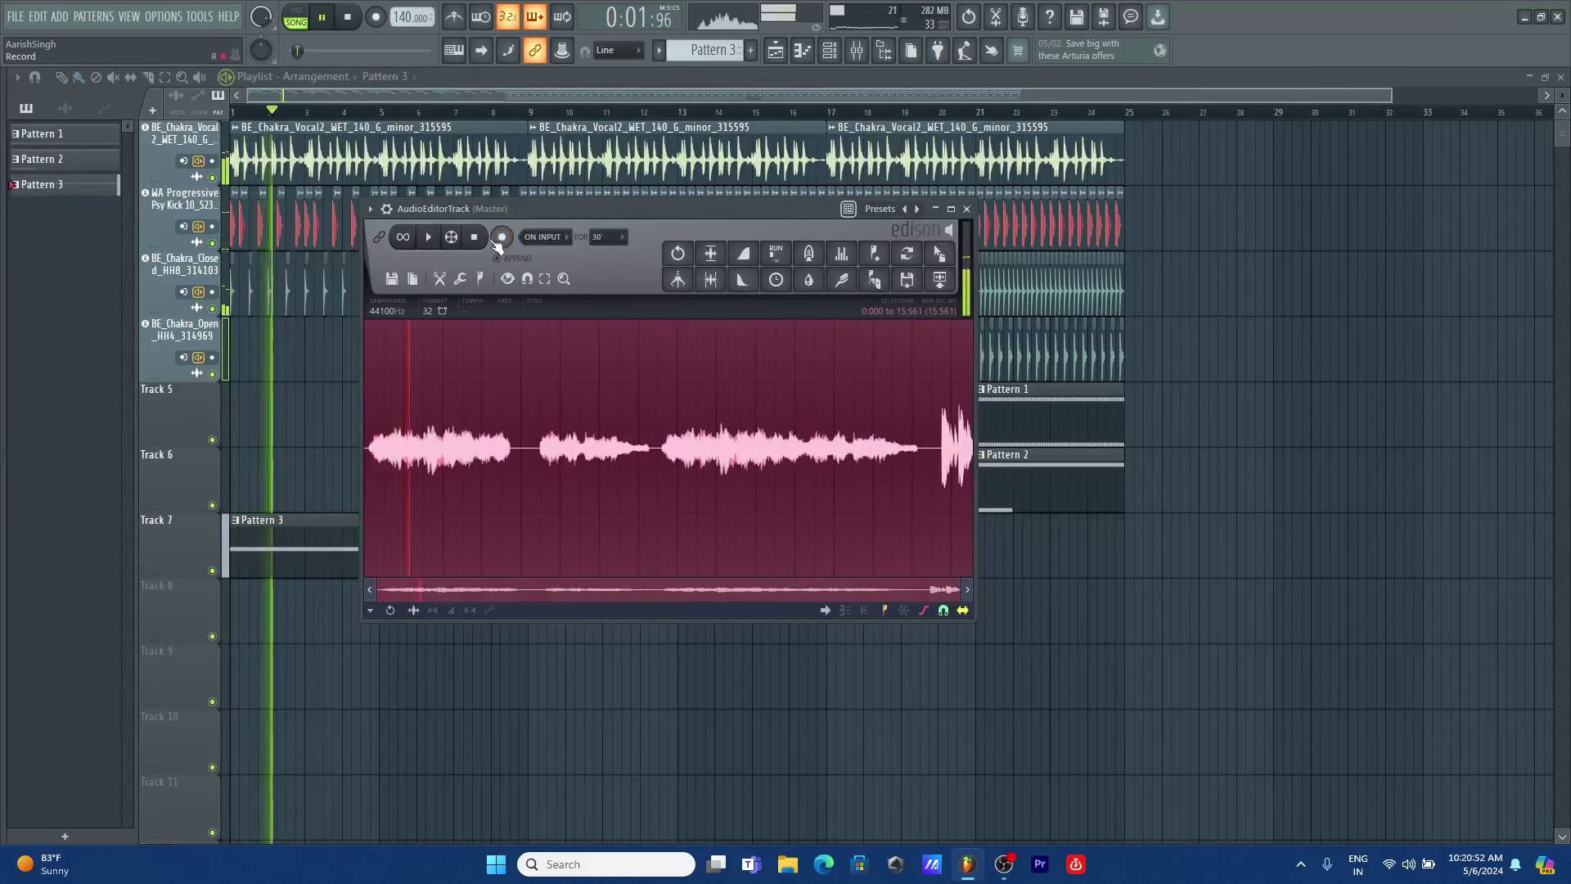
{"action": "left_click", "coordinate": [486, 240]}
{"action": "key", "text": "space"}
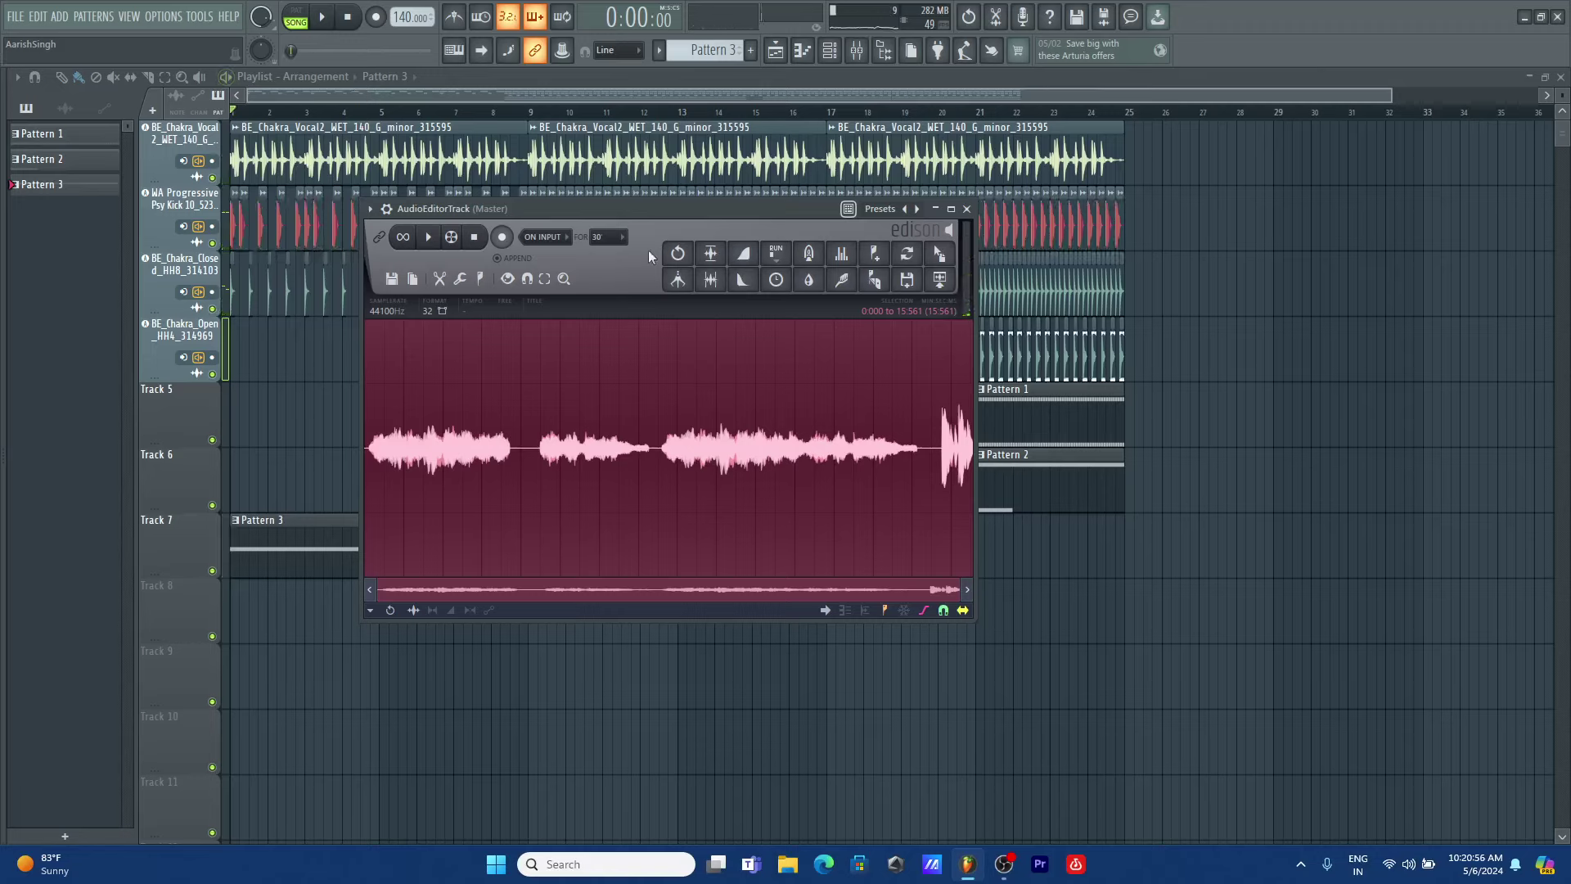
- Send the Edison recording to the playlist as an audio clip on Track 8 from bar 9, trimming its end to just after bar 17
{"action": "left_click", "coordinate": [940, 279]}
{"action": "left_click", "coordinate": [745, 90]}
{"action": "left_click_drag", "start_coordinate": [361, 599], "coordinate": [664, 607]}
{"action": "left_click_drag", "start_coordinate": [867, 586], "coordinate": [839, 586]}
- Set the playback position just before bar 9 and route the recorded audio clip to mixer track 7
{"action": "left_click", "coordinate": [511, 112]}
{"action": "double_click", "coordinate": [585, 588]}
{"action": "mouse_move", "coordinate": [7, 557]}
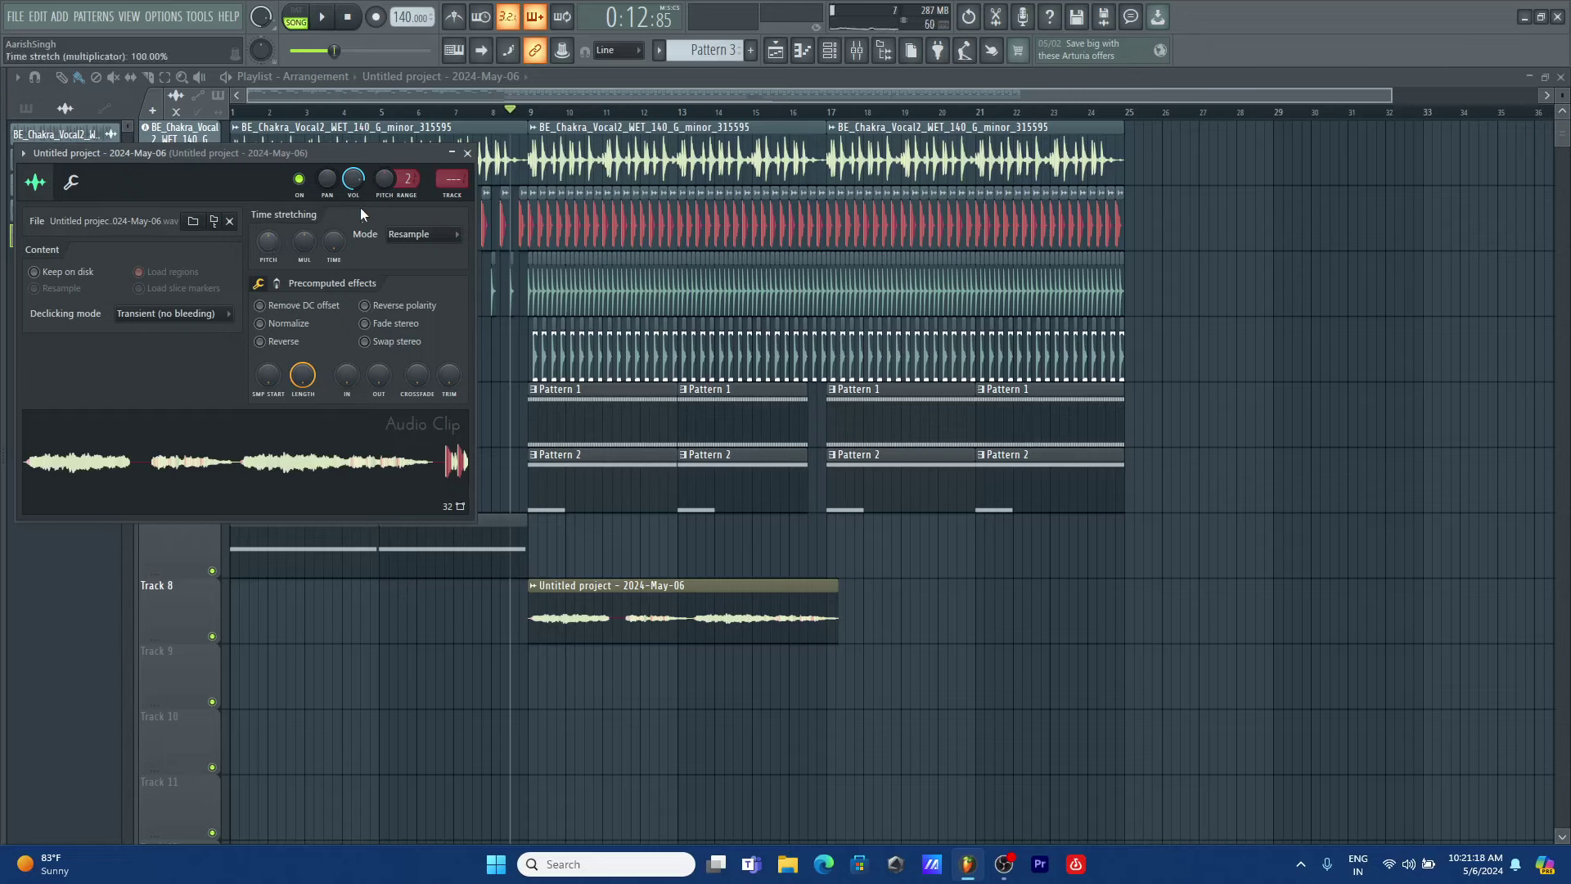
{"action": "left_click", "coordinate": [452, 179]}
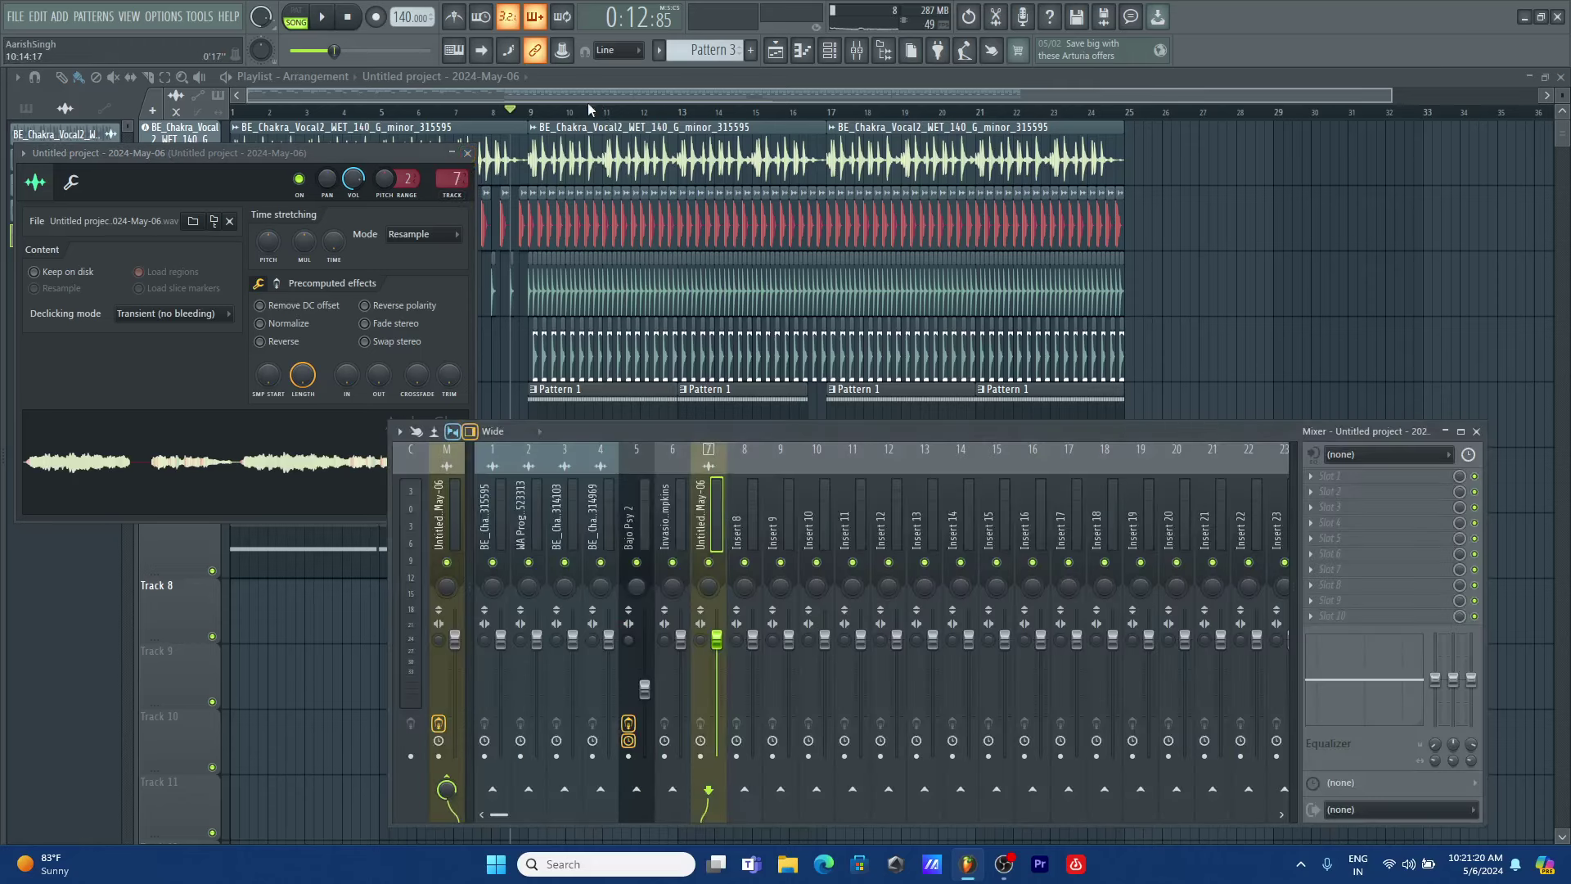
- Shift the recorded vocal clip on Track 8 slightly ahead of bar 9 and play the song to check its timing
{"action": "scroll", "coordinate": [527, 110], "scroll_direction": "up", "scroll_amount": 7}
{"action": "left_click", "coordinate": [541, 97]}
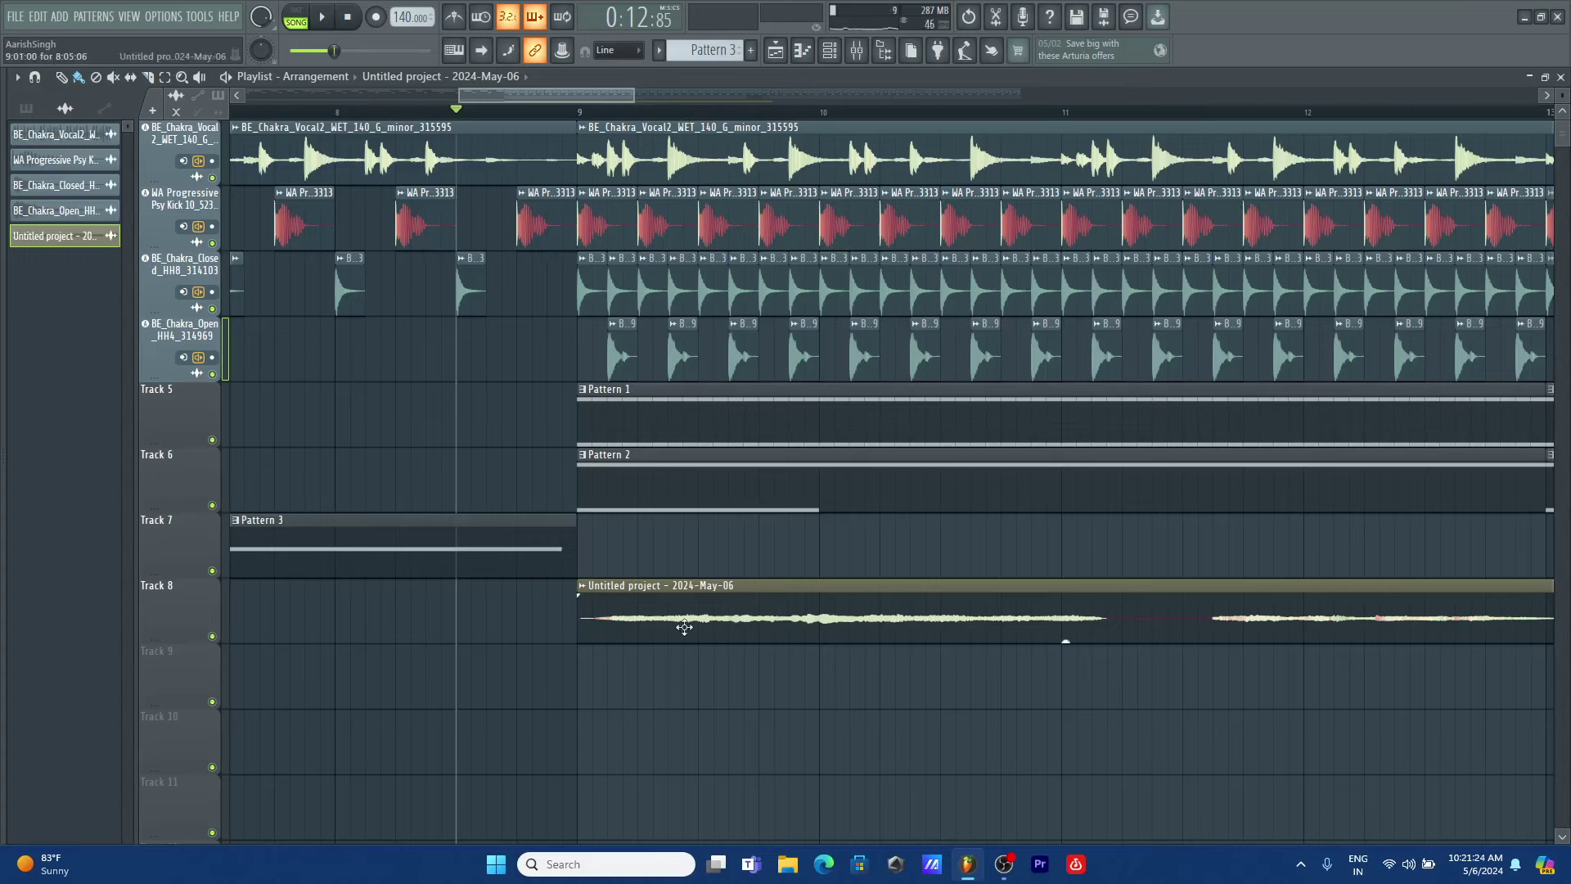
{"action": "key", "text": "space"}
{"action": "left_click_drag", "start_coordinate": [707, 609], "coordinate": [691, 607]}
{"action": "key", "text": "space"}
{"action": "key", "text": "space"}
{"action": "left_click_drag", "start_coordinate": [634, 96], "coordinate": [939, 96]}
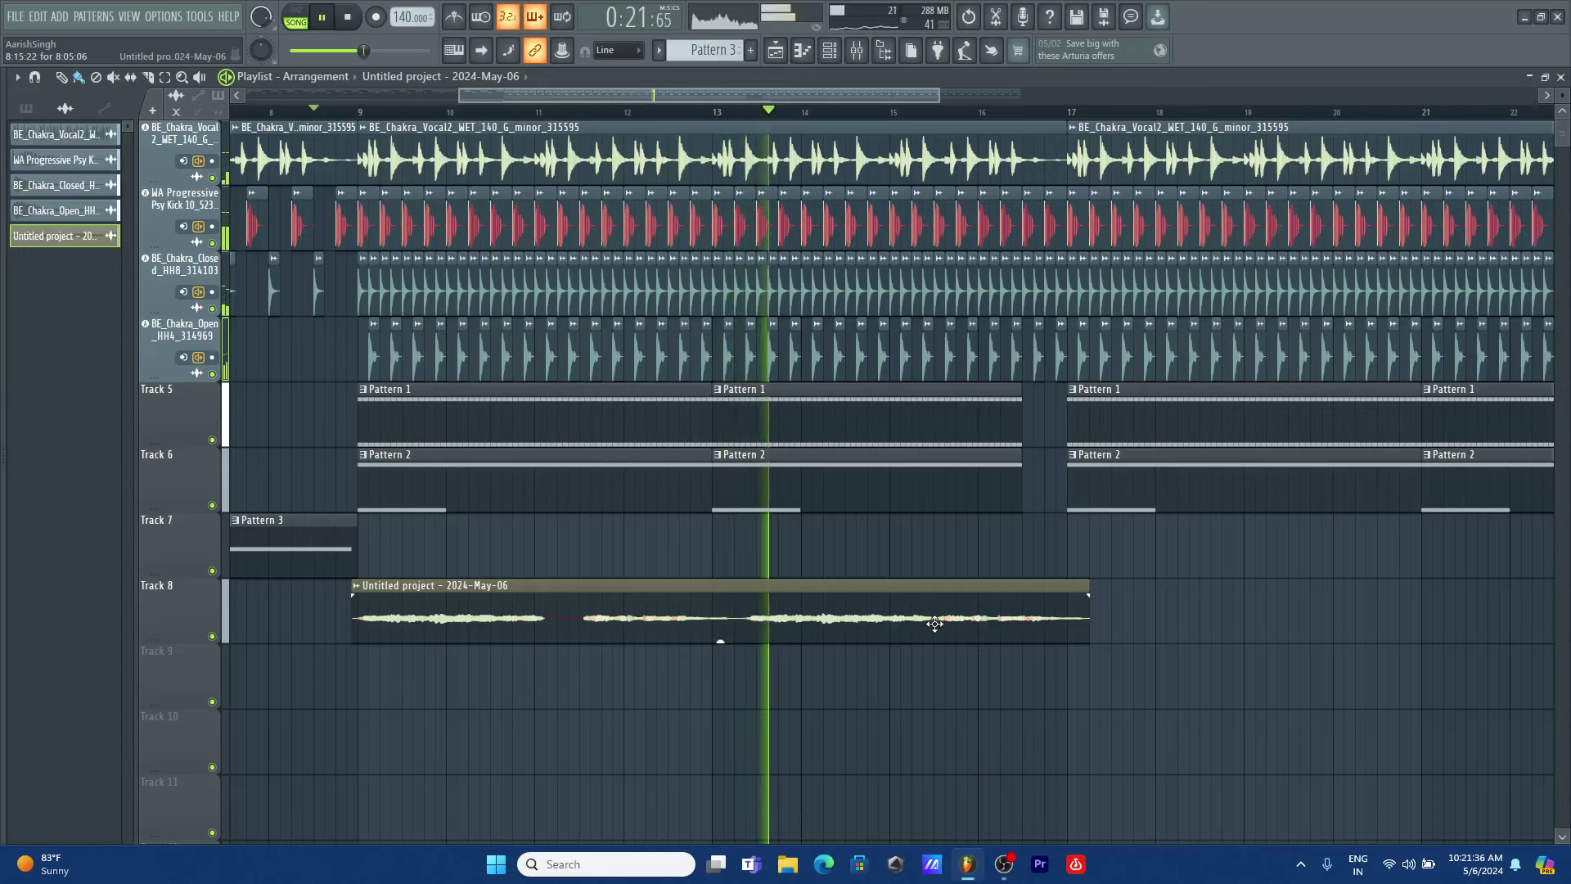
{"action": "key", "text": "space"}
{"action": "key", "text": "space"}
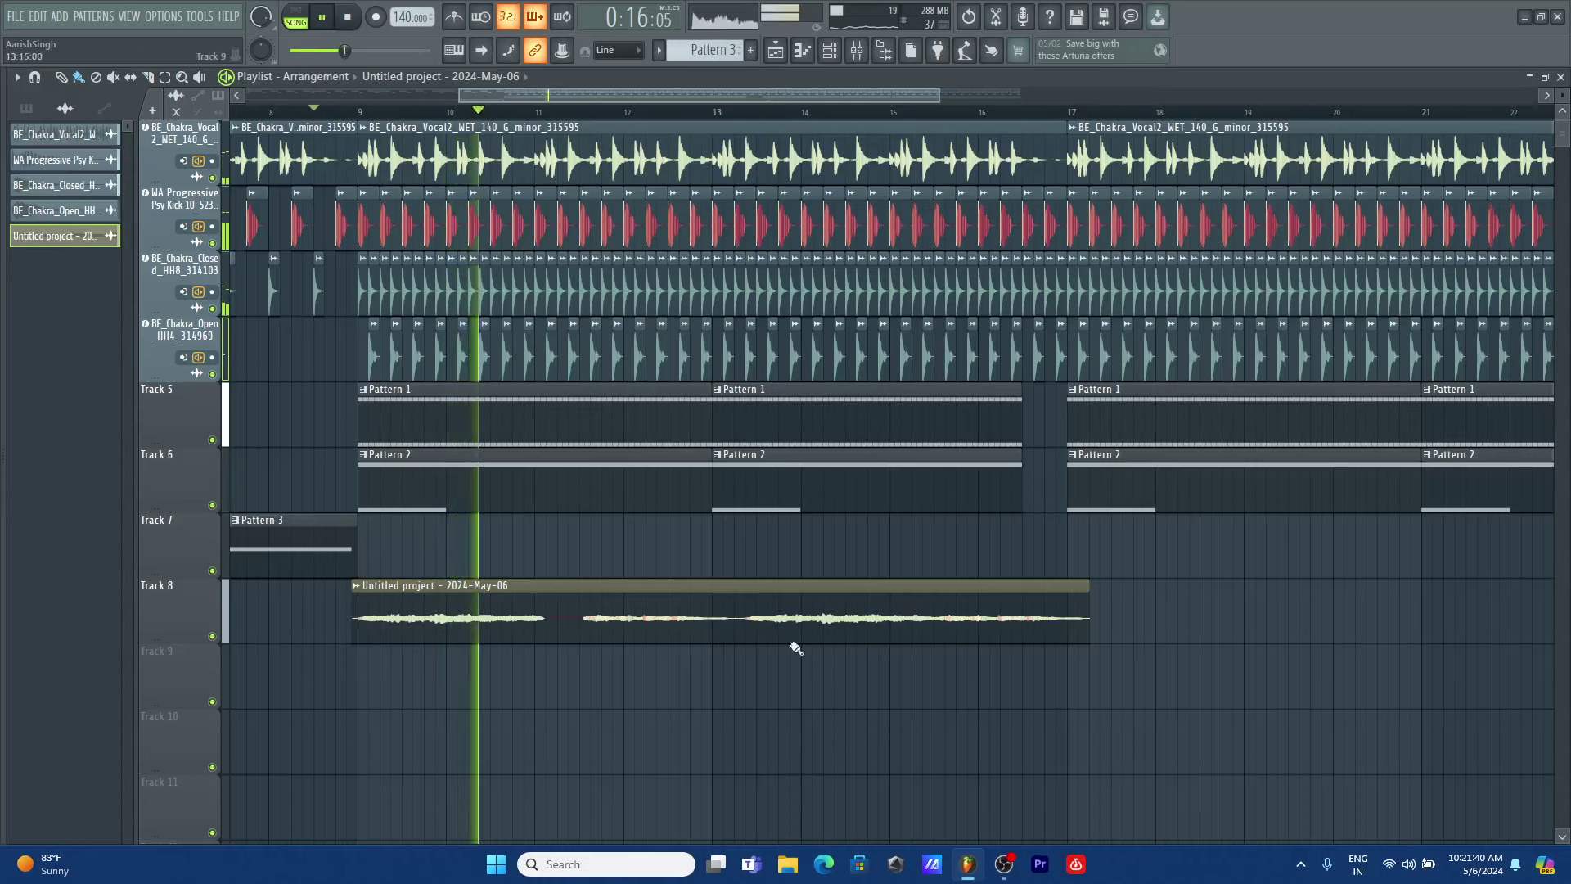
- Slice the Track 8 vocal clip at its second phrase and move that part earlier so it spans bars 13 to 17
{"action": "mouse_move", "coordinate": [711, 583]}
{"action": "left_mouse_down"}
{"action": "mouse_move", "coordinate": [709, 653]}
{"action": "mouse_move", "coordinate": [734, 619]}
{"action": "left_mouse_up"}
{"action": "key", "text": "b"}
{"action": "key", "text": "space"}
{"action": "left_click_drag", "start_coordinate": [769, 619], "coordinate": [745, 619]}
{"action": "left_click_drag", "start_coordinate": [938, 96], "coordinate": [1083, 96]}
- Lower the pitch shift of the recorded vocal clip with Auto stretch mode and play the song from around bar 13
{"action": "double_click", "coordinate": [743, 617]}
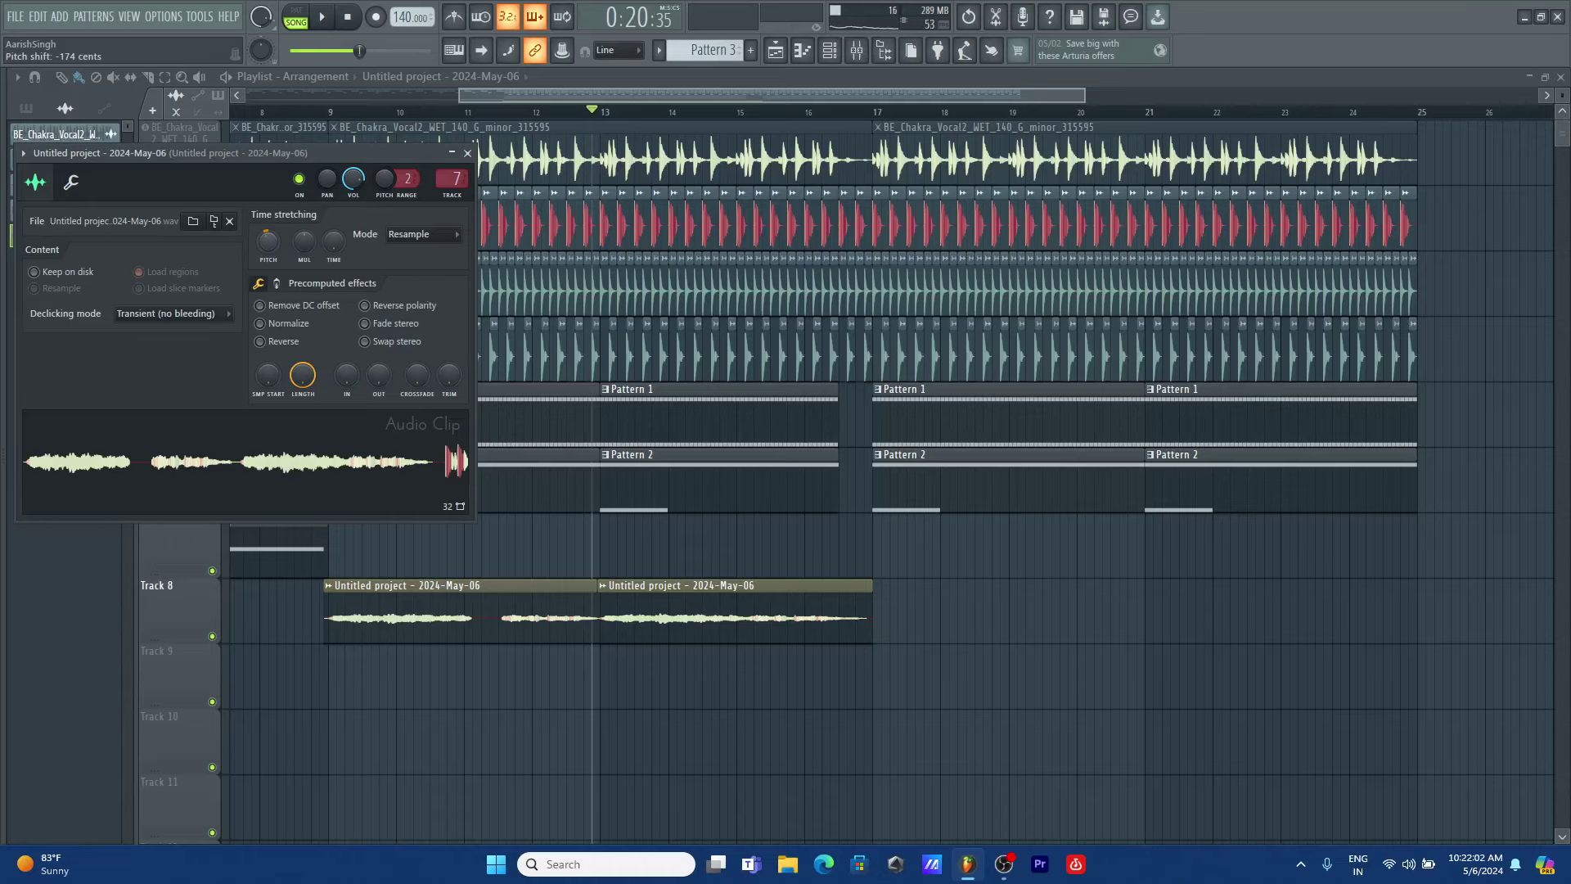
{"action": "left_click_drag", "start_coordinate": [268, 240], "coordinate": [268, 246]}
{"action": "key", "text": "space"}
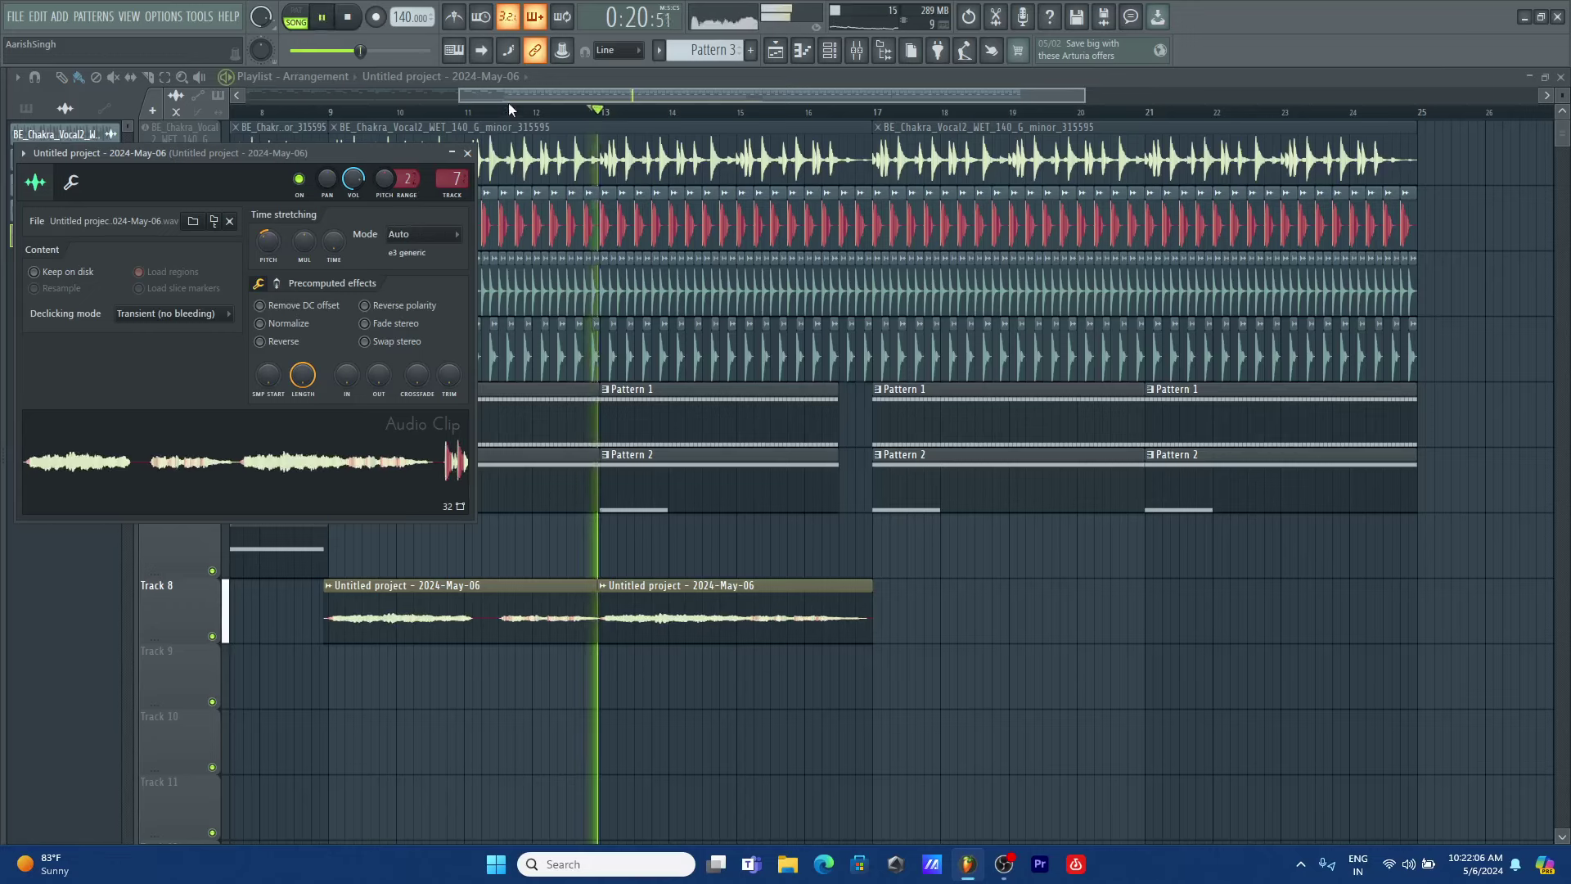
{"action": "left_click", "coordinate": [523, 94]}
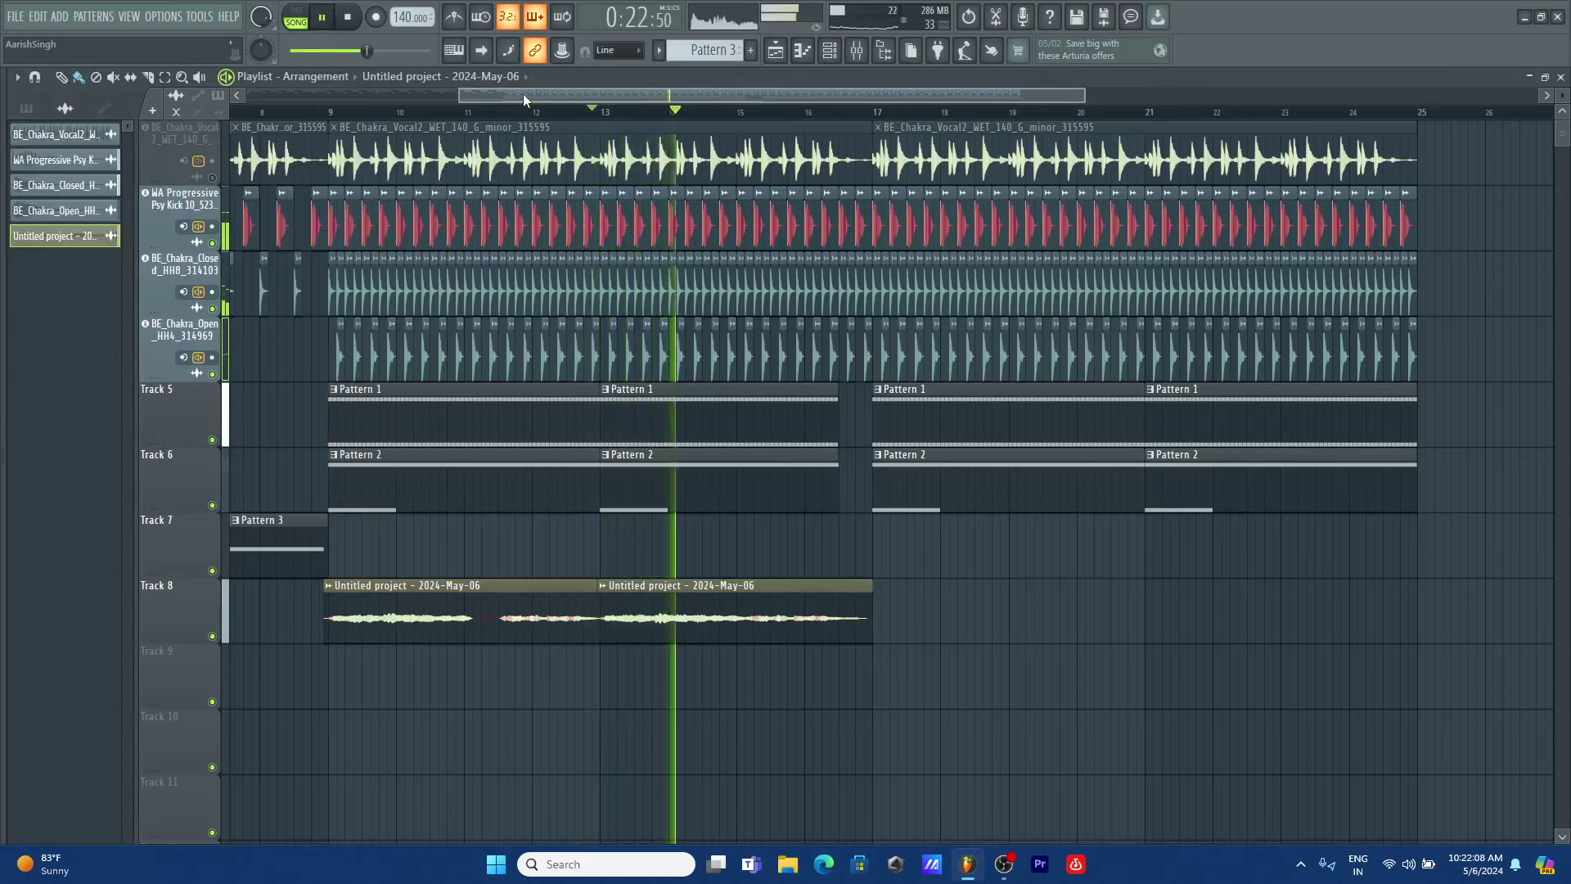
{"action": "key", "text": "space"}
- Look through more vocal loops in the sounds browser, preview Kit 07 Vox 138 D# Wet against the song, and hide the browser
{"action": "key", "text": "alt+F8"}
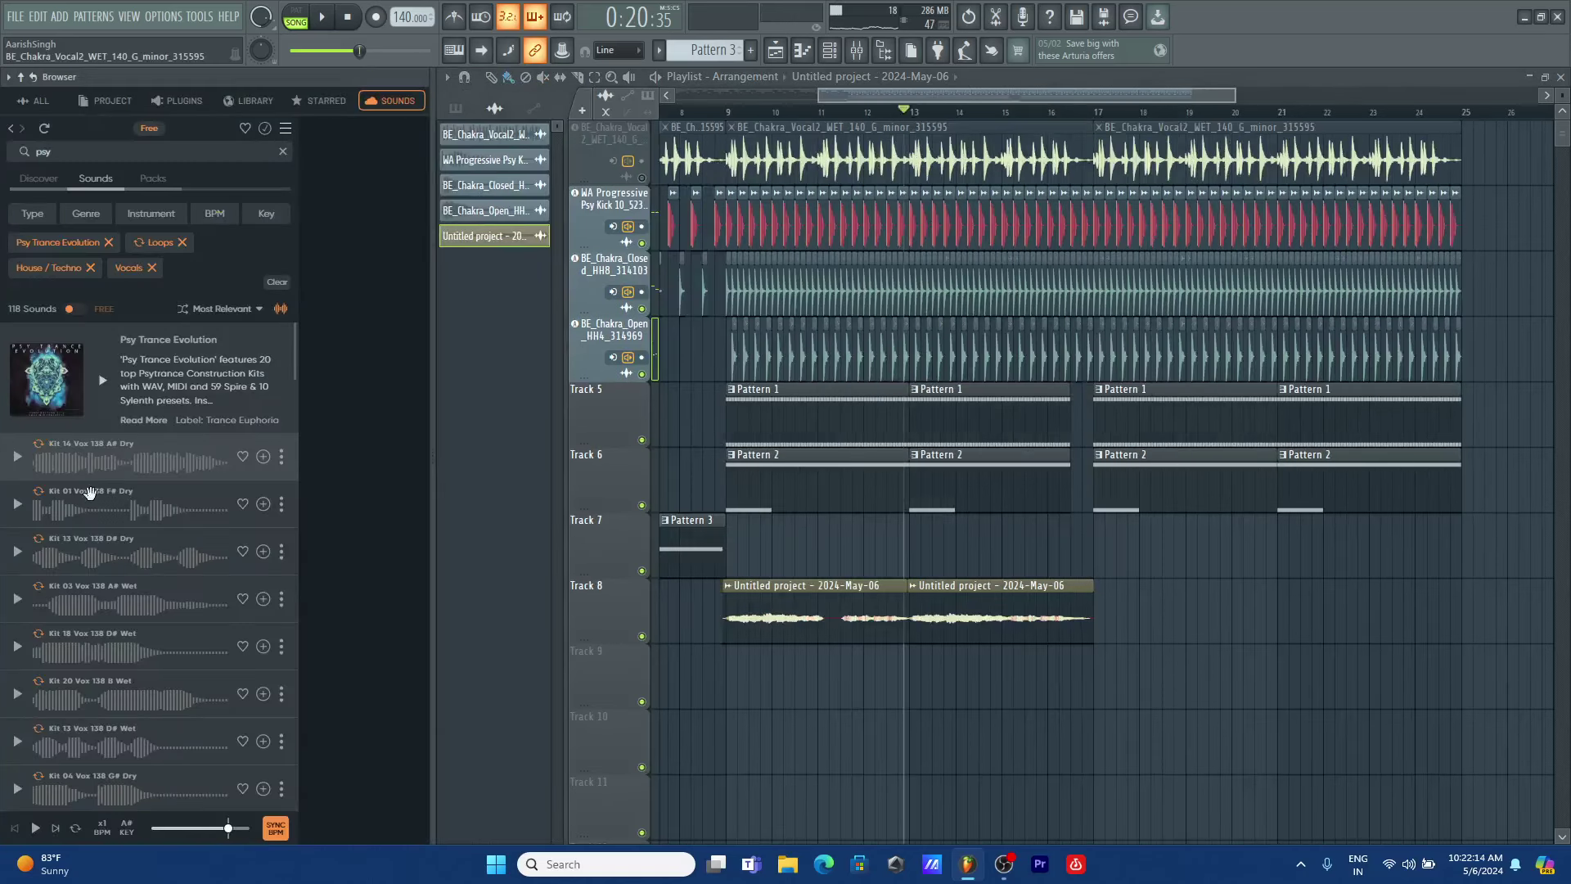
{"action": "scroll", "coordinate": [89, 566], "scroll_direction": "down", "scroll_amount": 5}
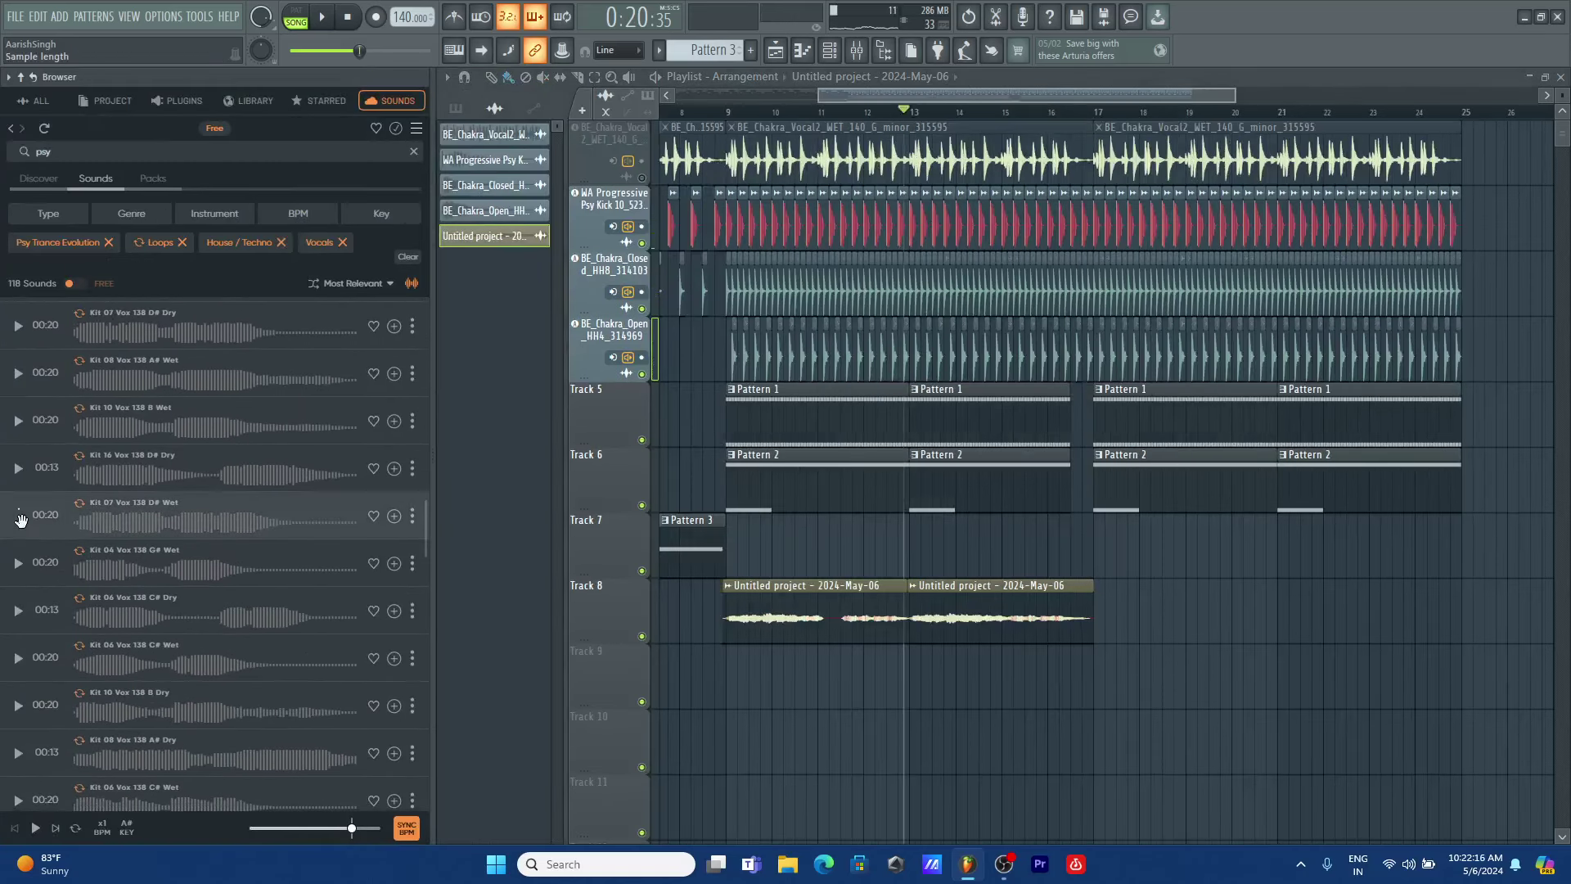
{"action": "scroll", "coordinate": [22, 520], "scroll_direction": "down", "scroll_amount": 3}
{"action": "scroll", "coordinate": [24, 531], "scroll_direction": "down", "scroll_amount": 3}
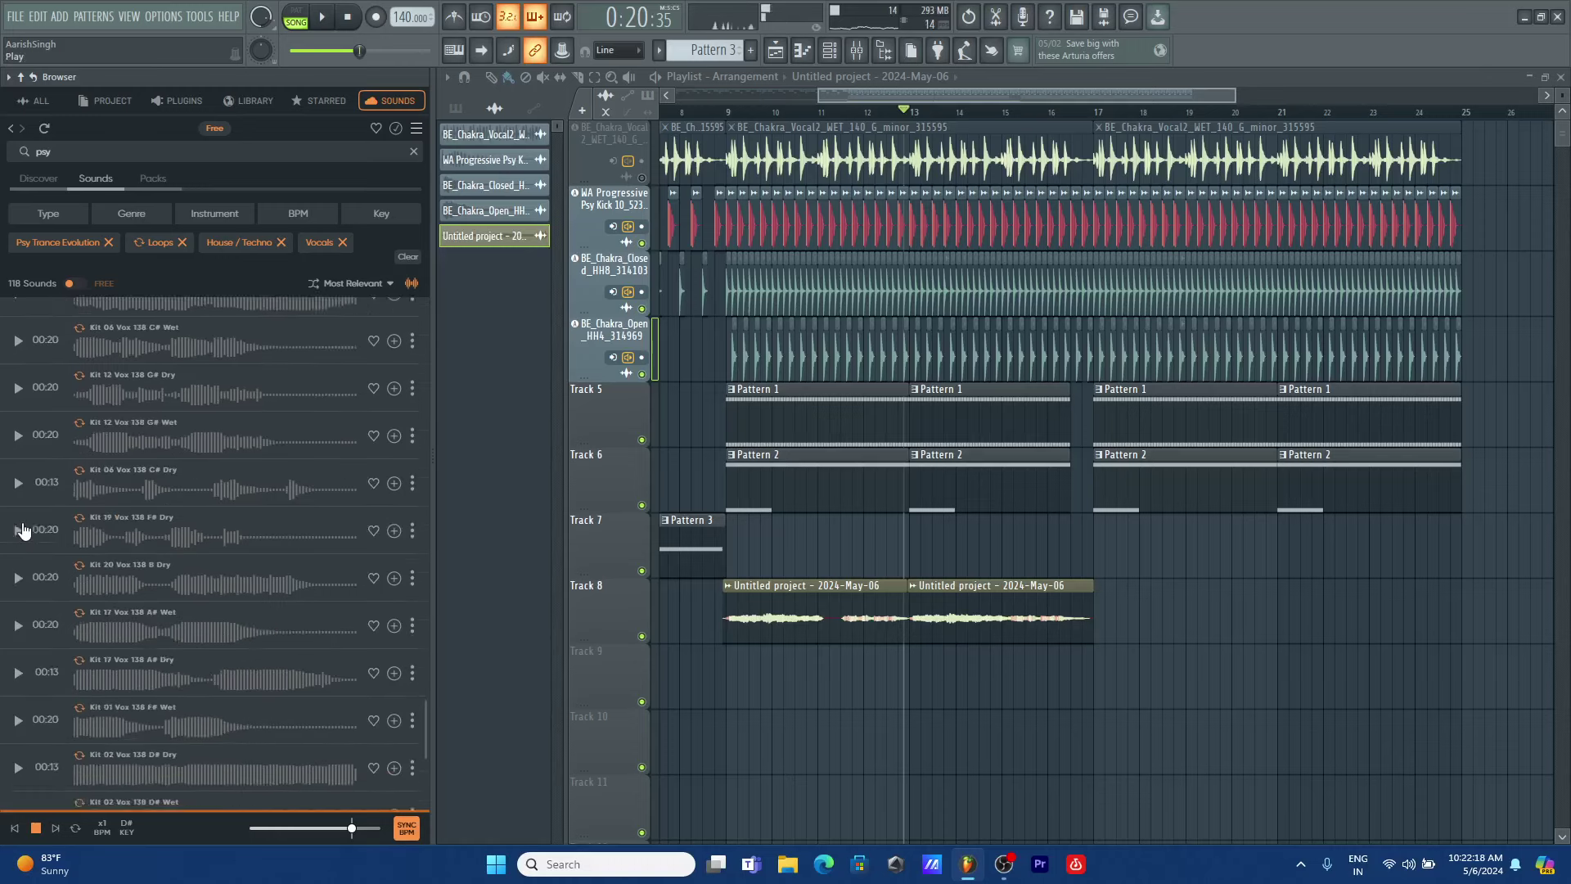
{"action": "scroll", "coordinate": [106, 646], "scroll_direction": "up", "scroll_amount": 3}
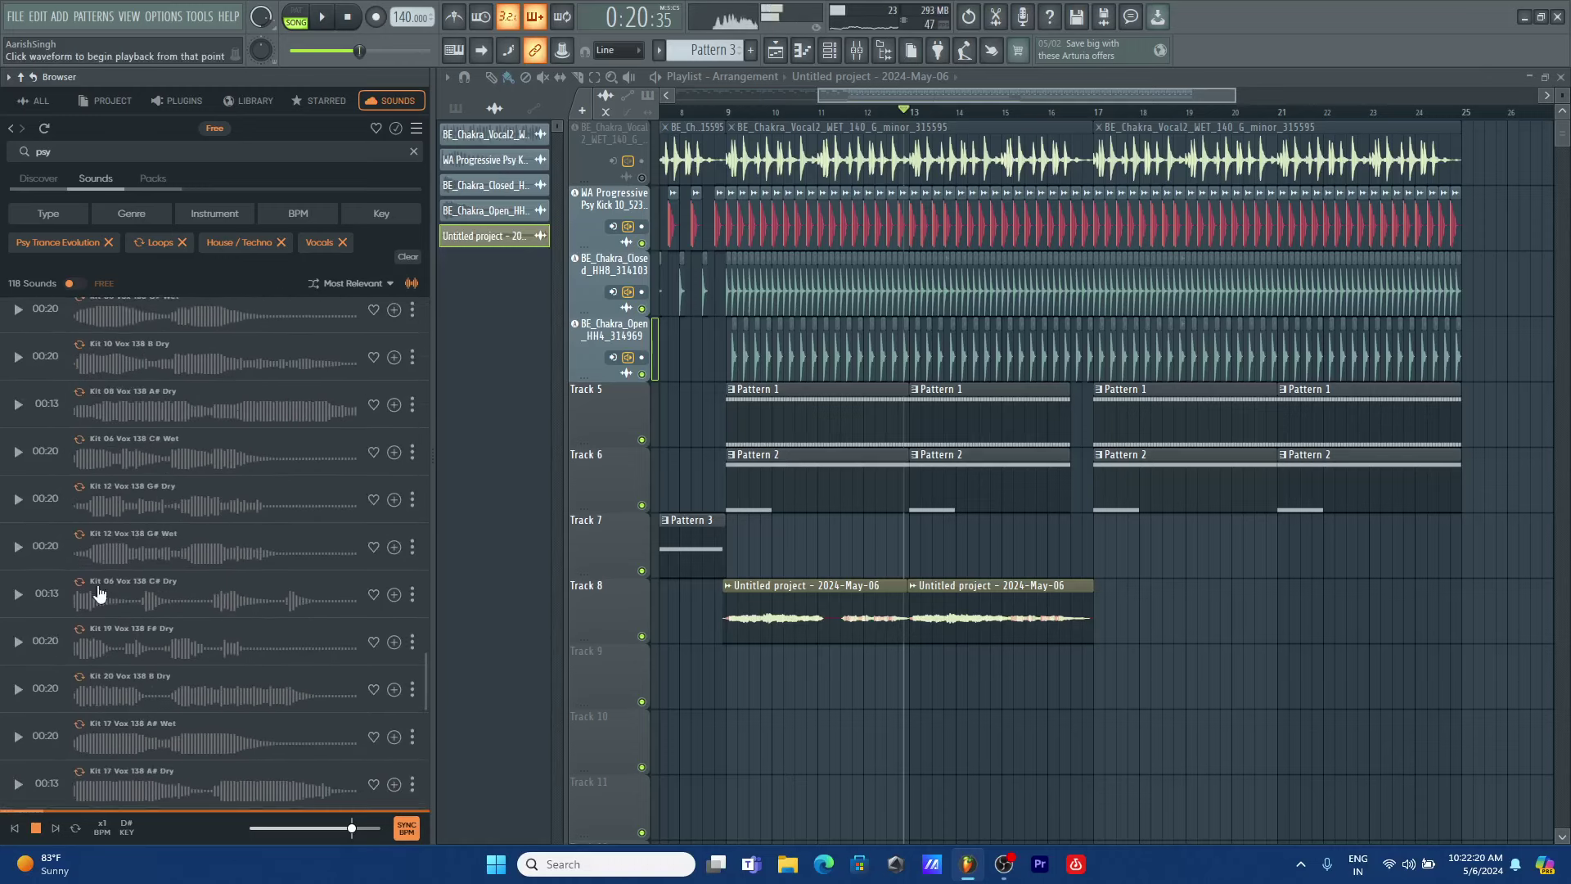
{"action": "scroll", "coordinate": [155, 458], "scroll_direction": "up", "scroll_amount": 3}
{"action": "left_click", "coordinate": [160, 413]}
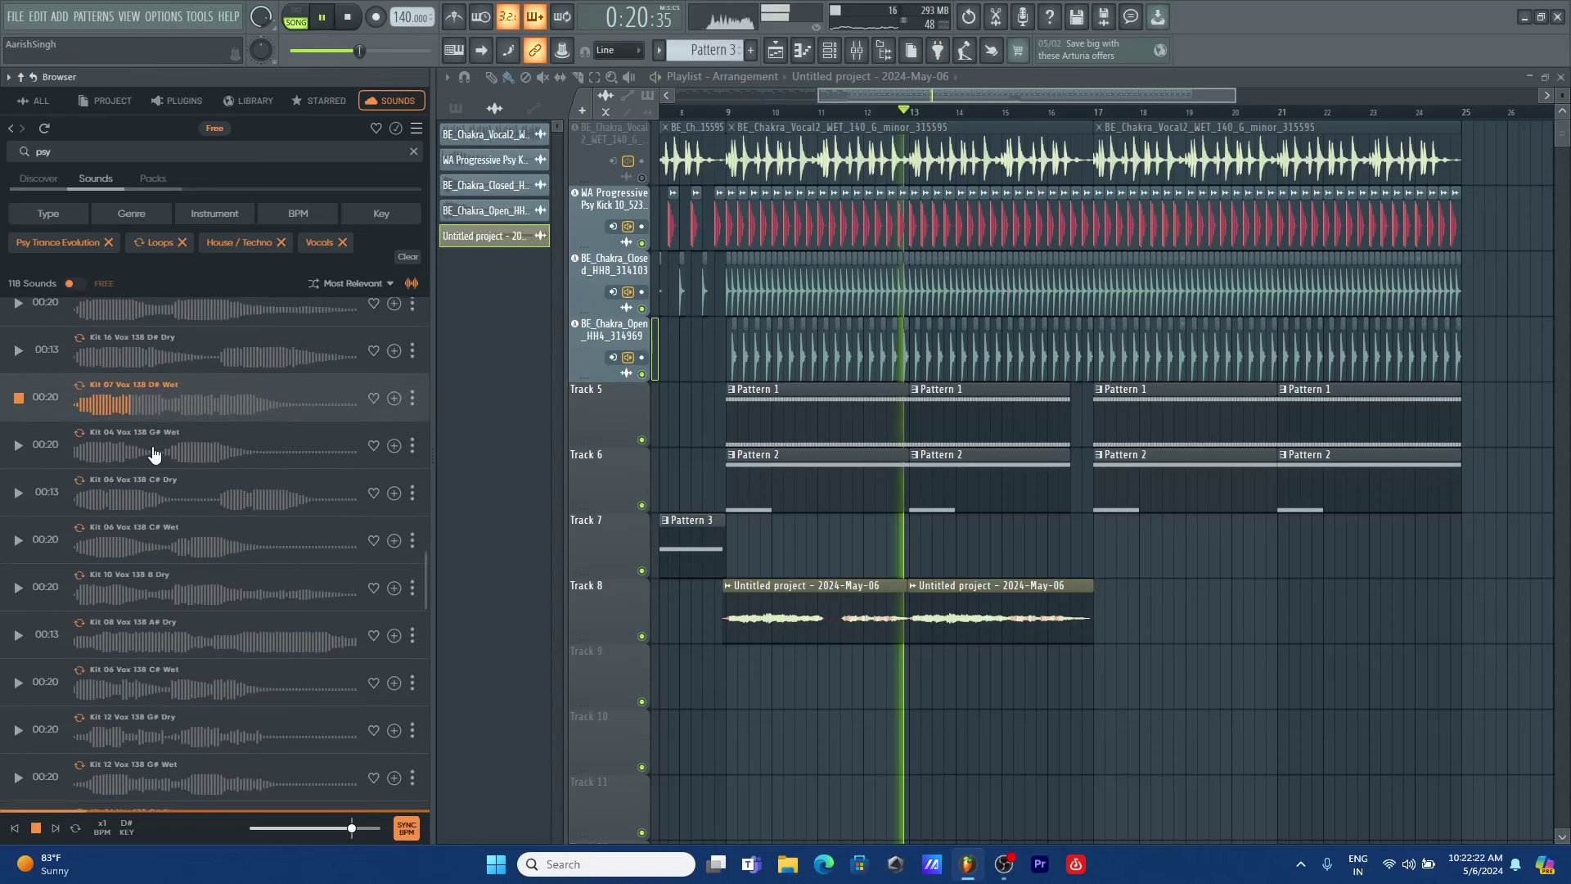
{"action": "key", "text": "space"}
{"action": "key", "text": "alt+F8"}
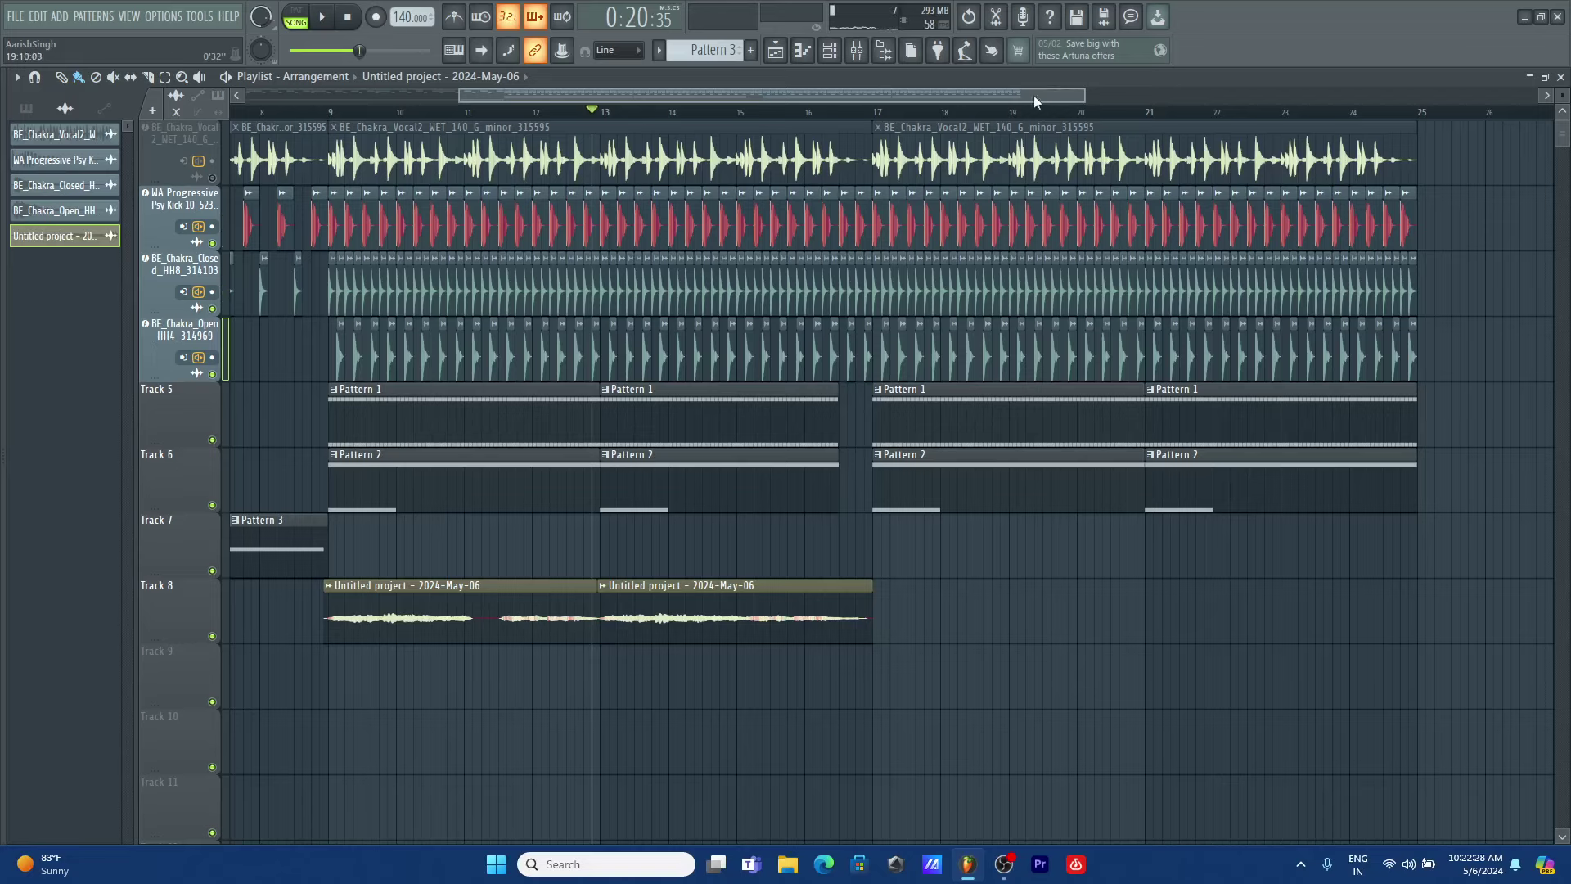
- Unmute the BE_Chakra_Vocal2 track with the whole arrangement in view
{"action": "left_click_drag", "start_coordinate": [967, 97], "coordinate": [749, 124]}
{"action": "left_click_drag", "start_coordinate": [873, 97], "coordinate": [1513, 134]}
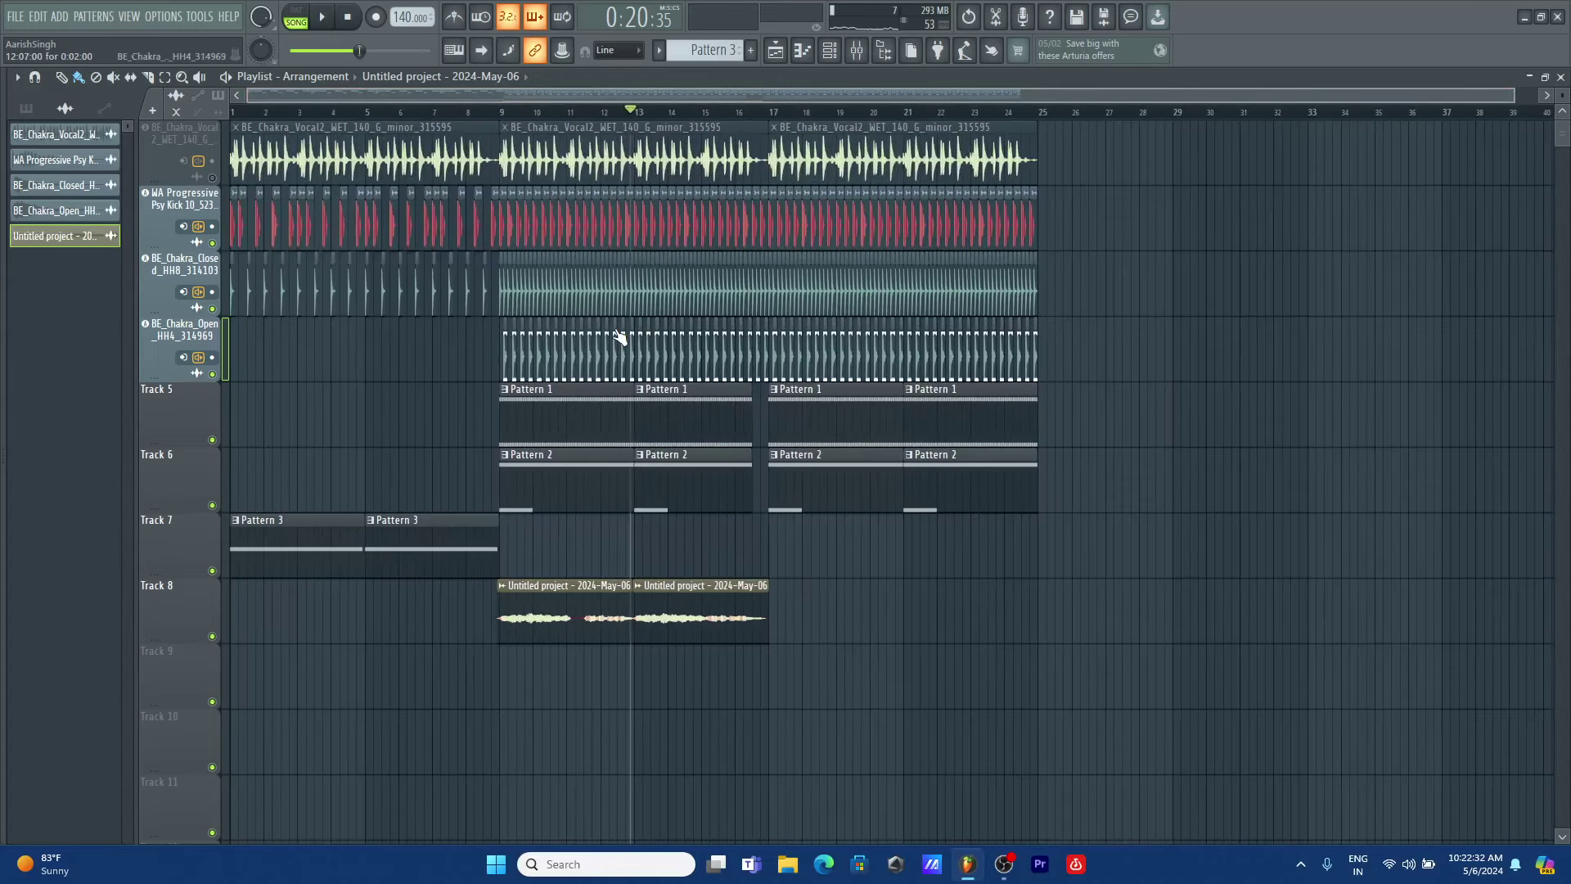
{"action": "left_click", "coordinate": [212, 178]}
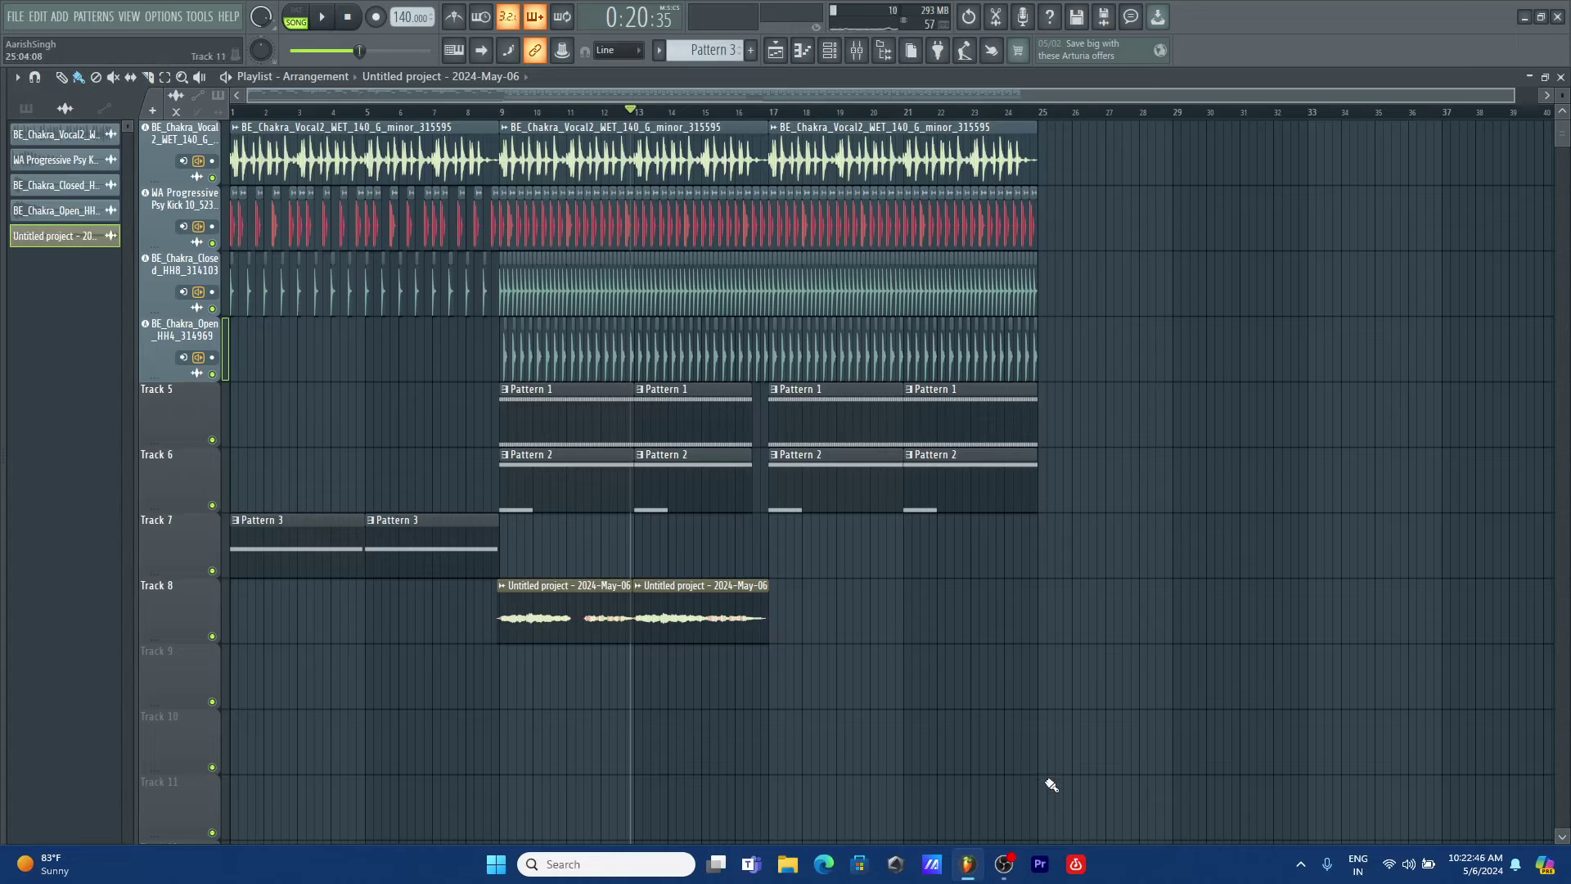
{"action": "mouse_move", "coordinate": [1007, 872]}
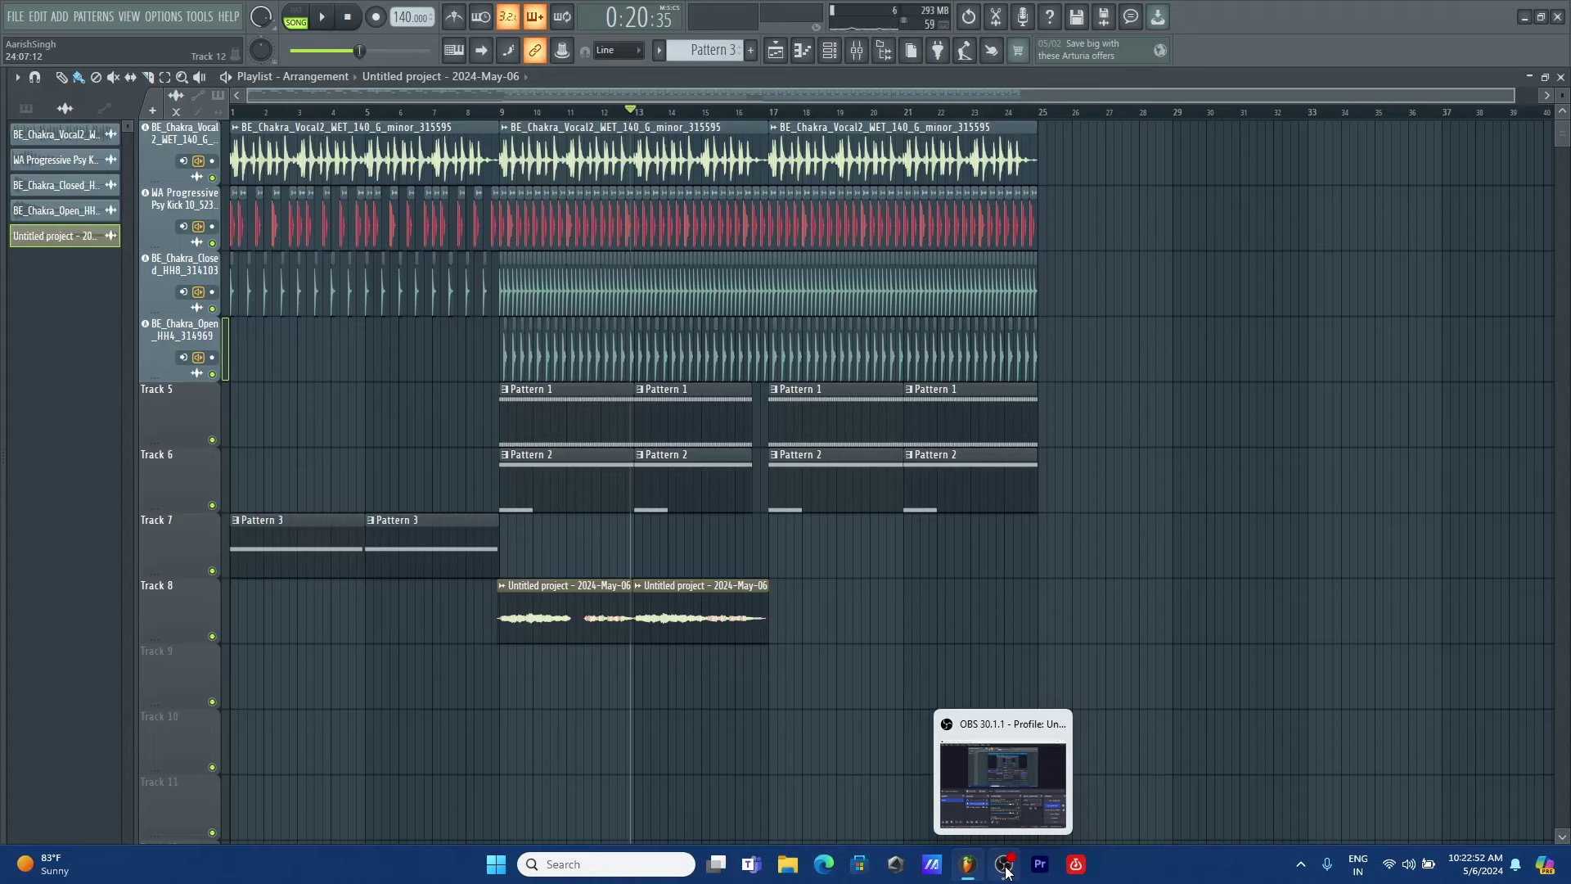